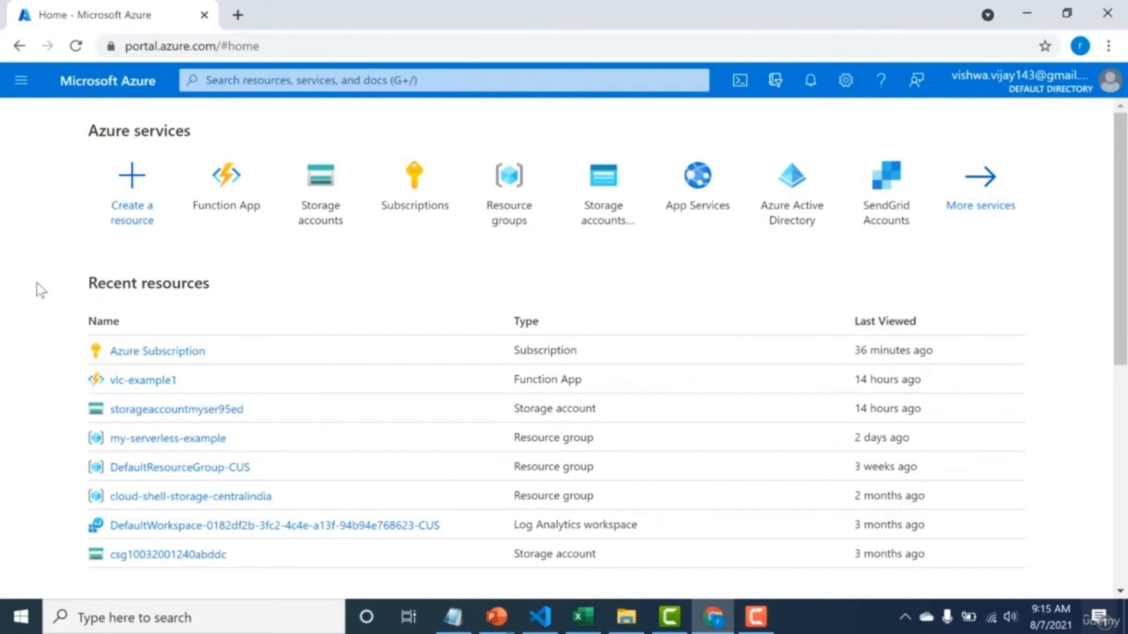
# Open the Function App service and start creating a new function app.
pyautogui.click(311, 82)
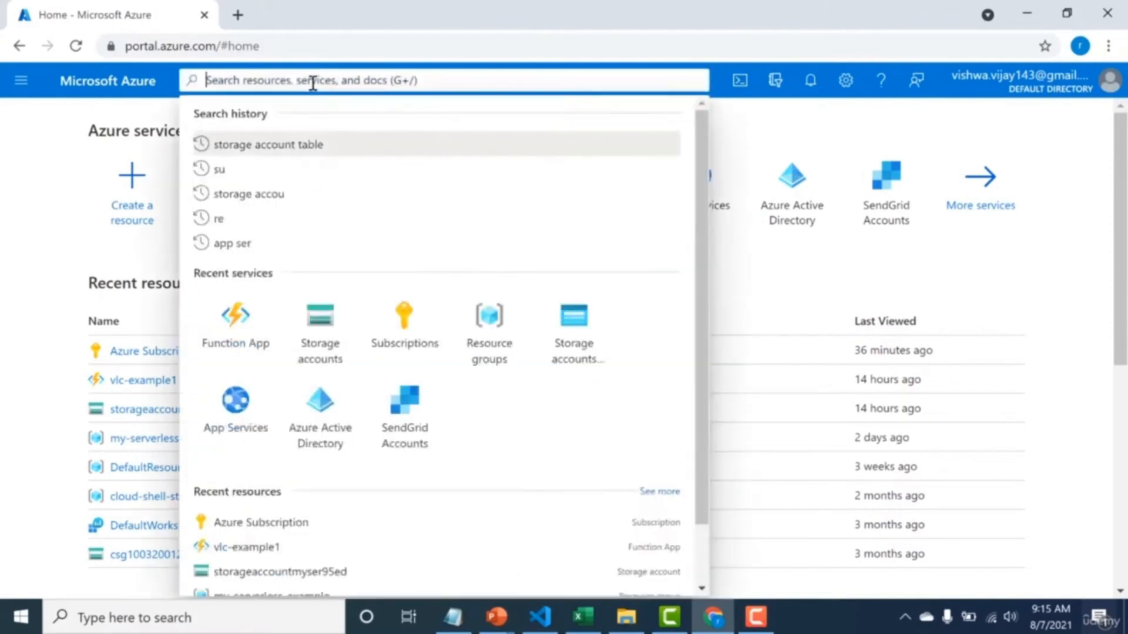
pyautogui.write('functio')
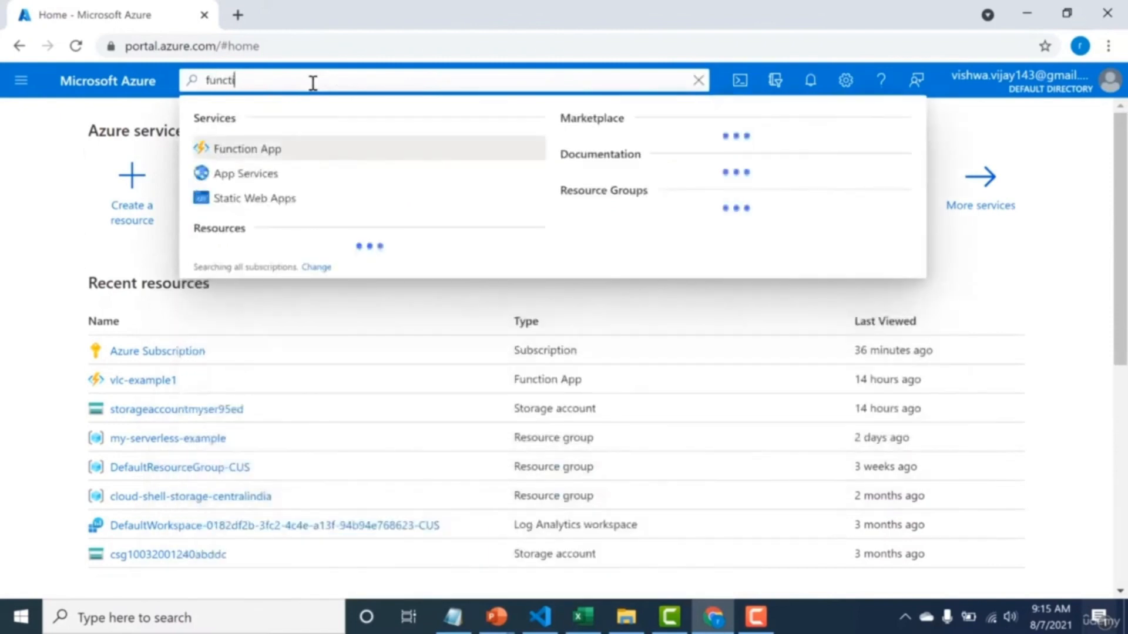
pyautogui.click(20, 92)
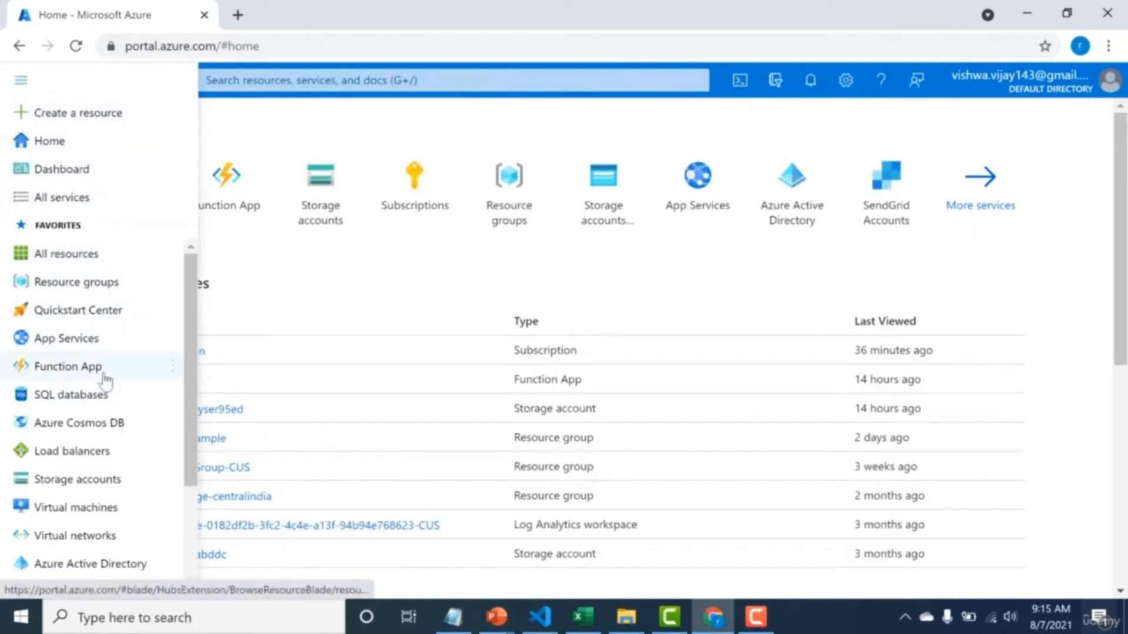
pyautogui.moveTo(104, 381)
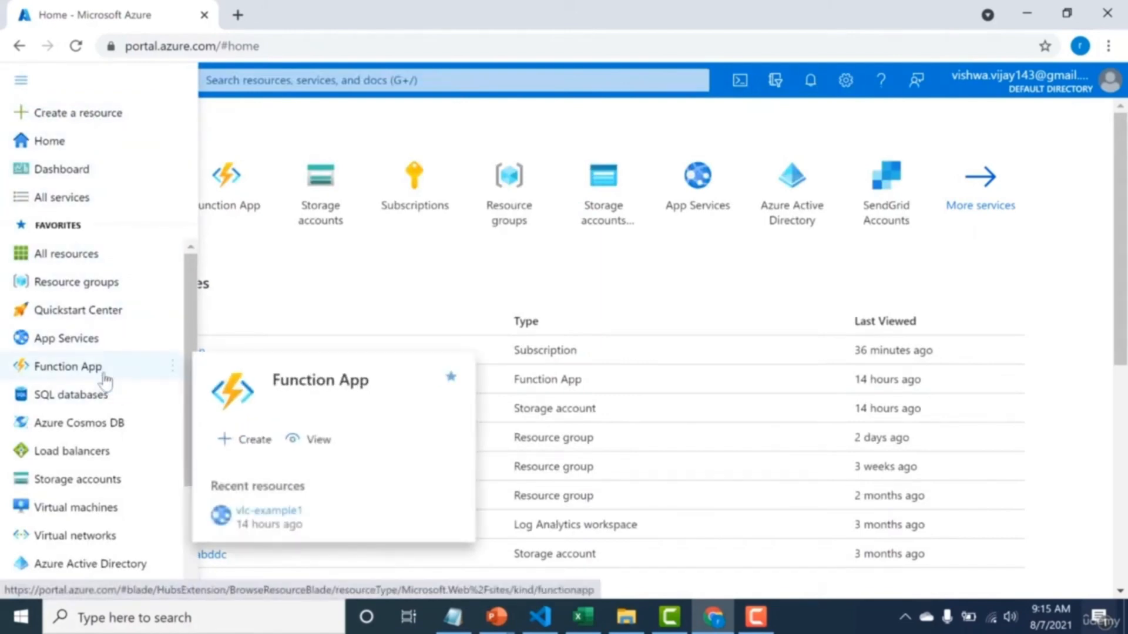
pyautogui.click(104, 381)
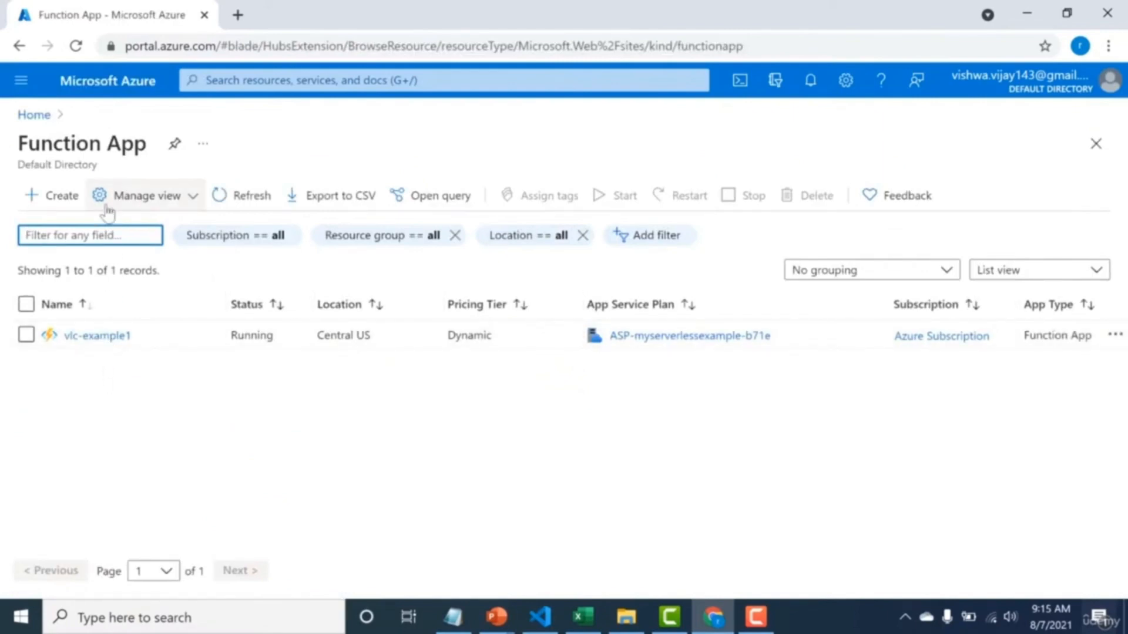
pyautogui.click(37, 196)
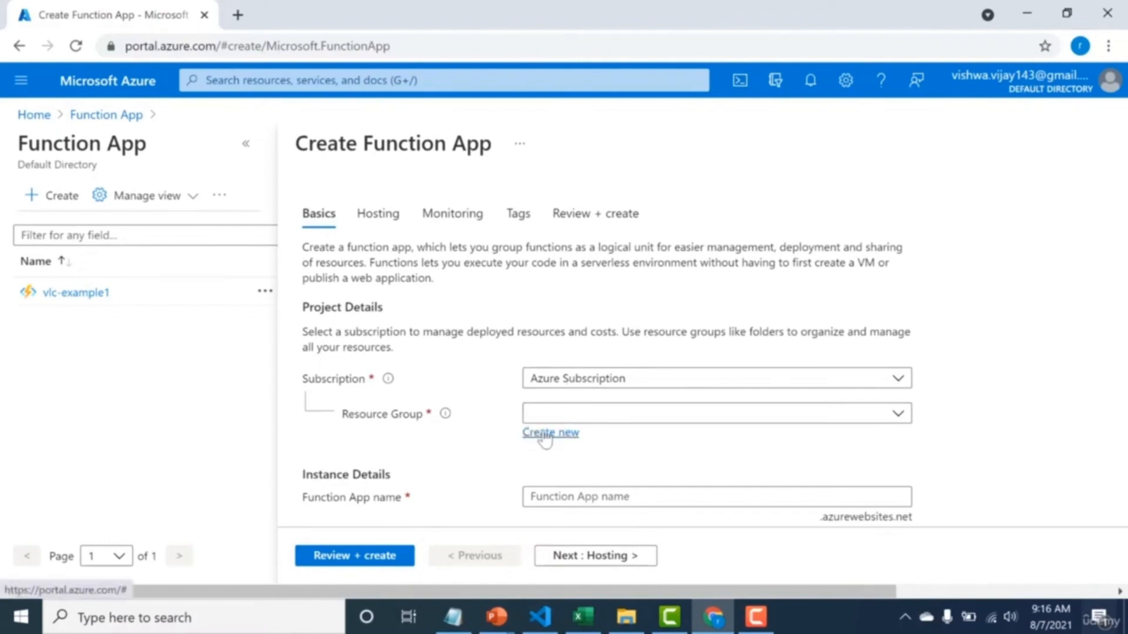
# Create a new resource group named my-new-rg-funcapp for the function app.
pyautogui.click(578, 416)
pyautogui.click(579, 418)
pyautogui.click(565, 435)
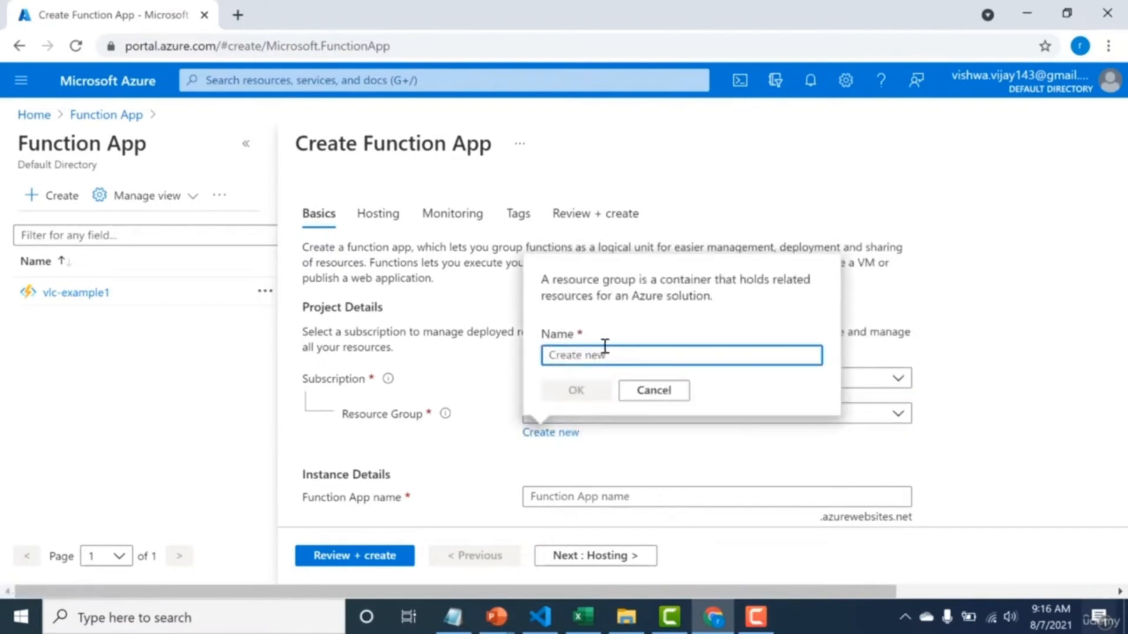
pyautogui.write('my0')
pyautogui.write('new-')
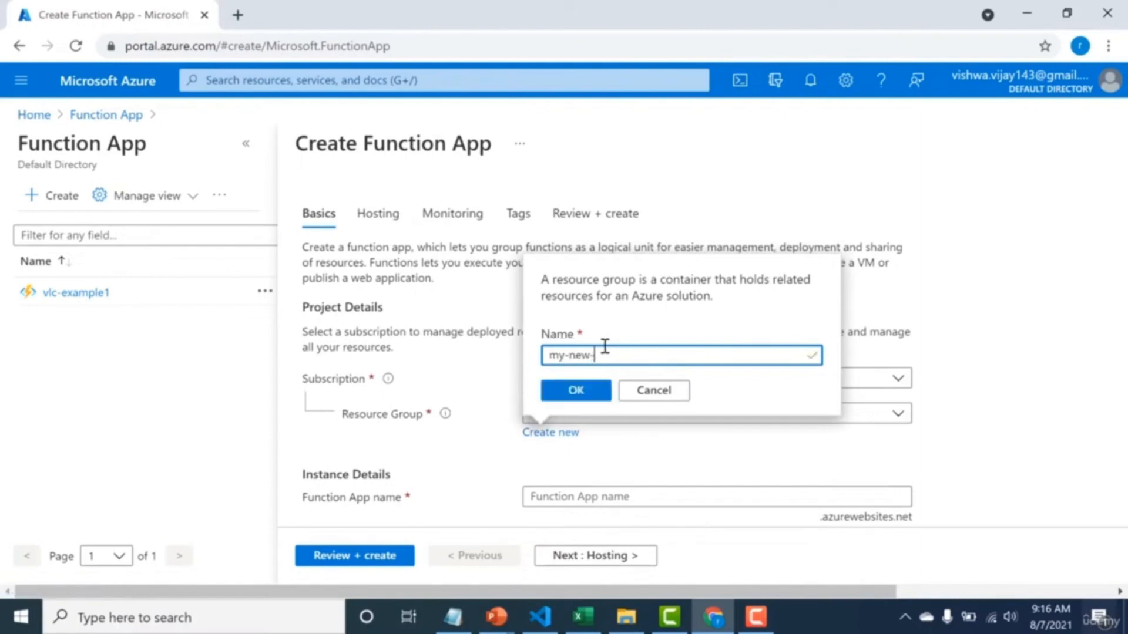
pyautogui.write('rg-funcapp')
pyautogui.moveTo(549, 355); pyautogui.dragTo(638, 354)
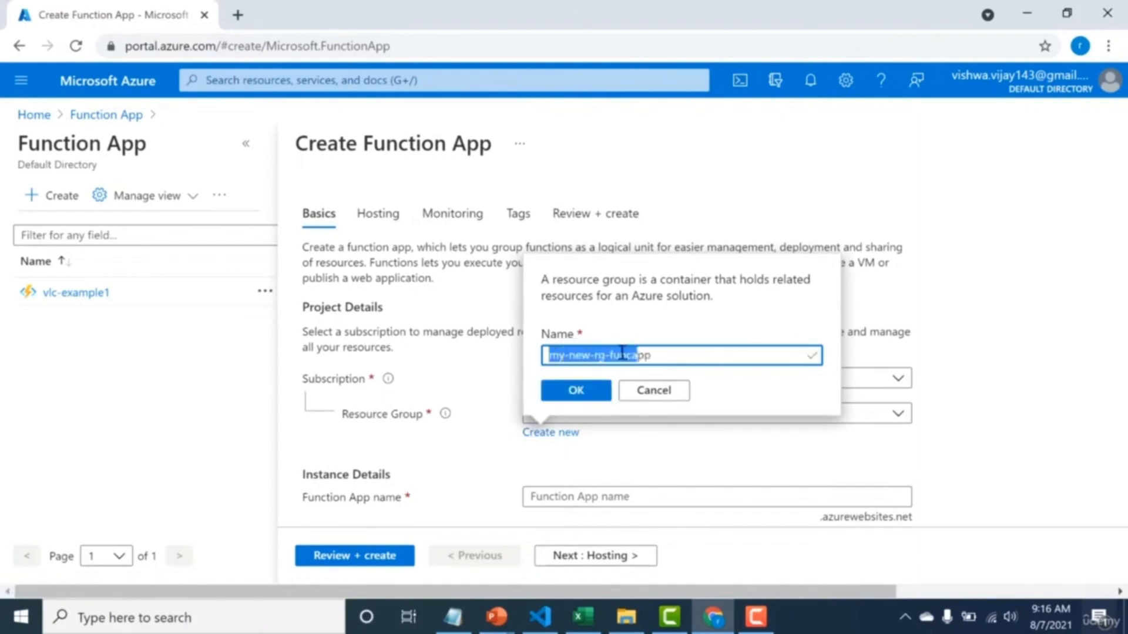
pyautogui.click(573, 390)
# Name the function app my-vlc-funcationapp.
pyautogui.click(570, 495)
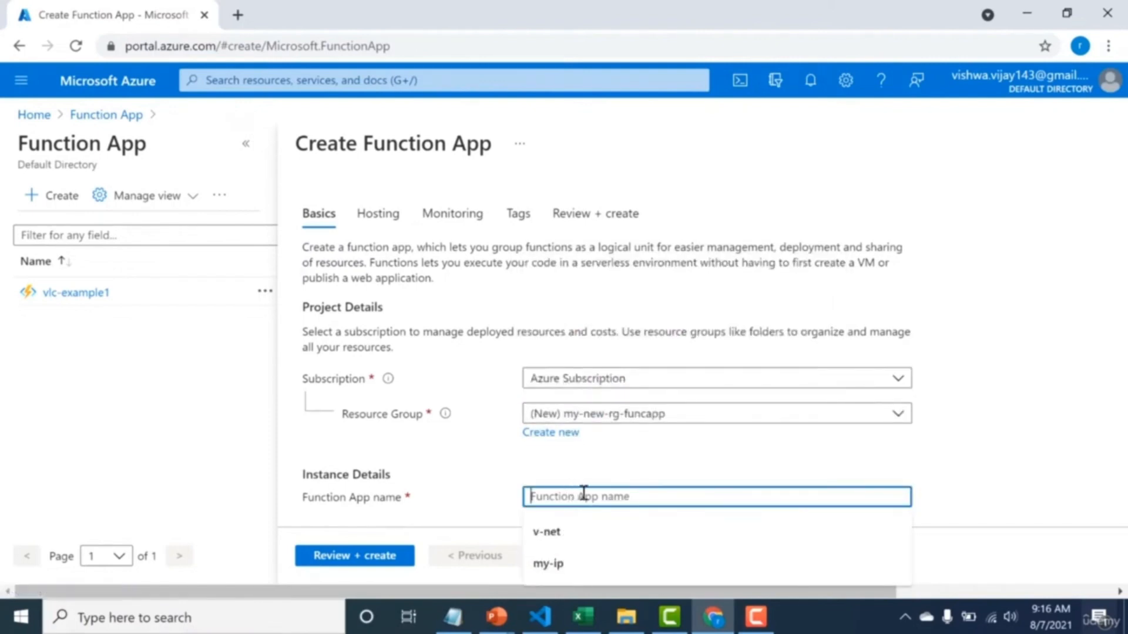
pyautogui.click(1083, 320)
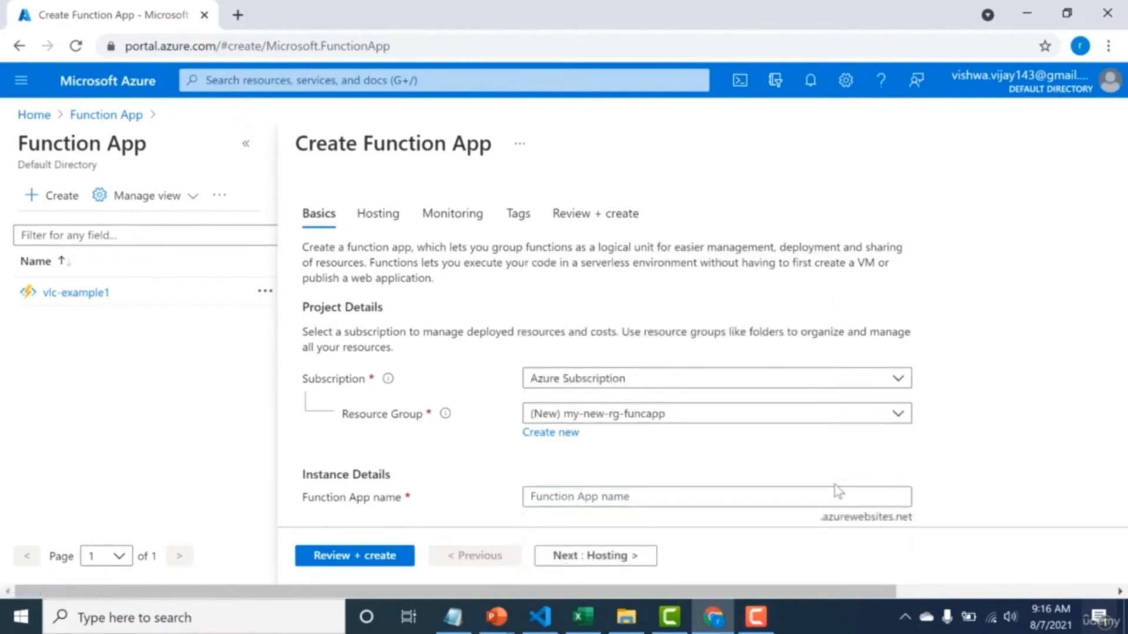
pyautogui.click(816, 495)
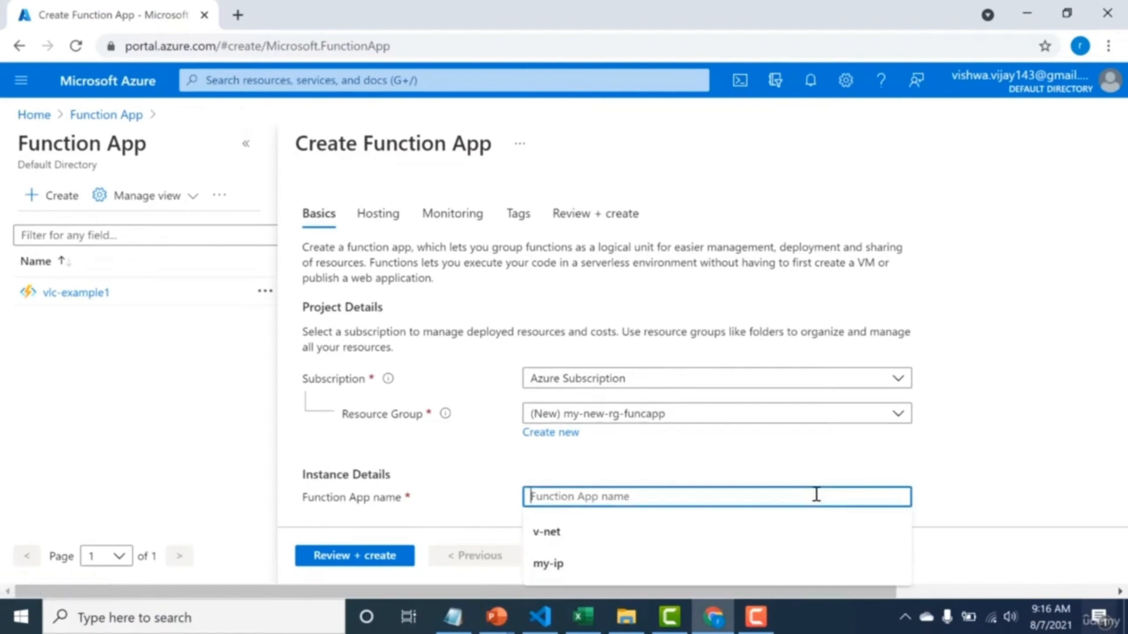
pyautogui.write('my-vlc-funcationapp')
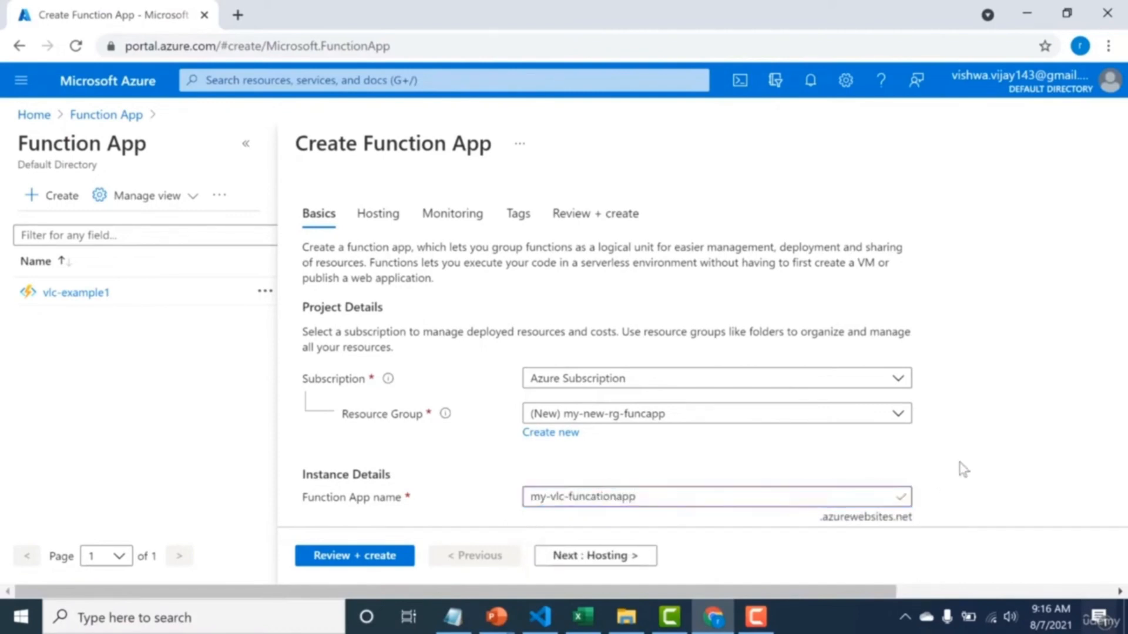
# Set the function app's runtime stack to Node.js with version 14 LTS.
pyautogui.scroll(-3, 960, 467)
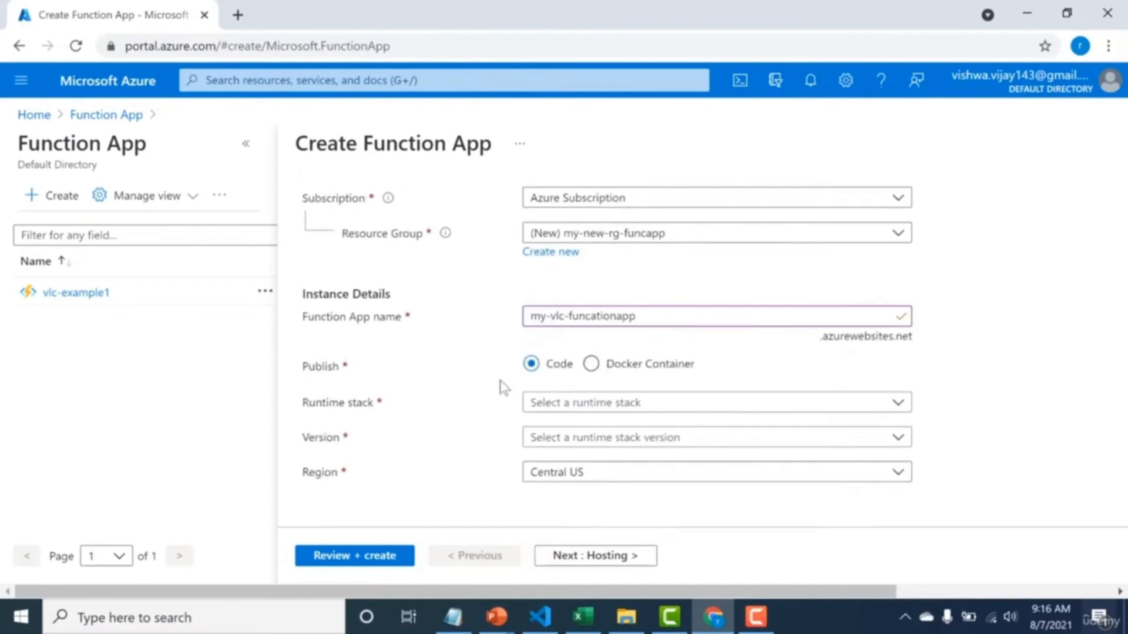
pyautogui.click(535, 412)
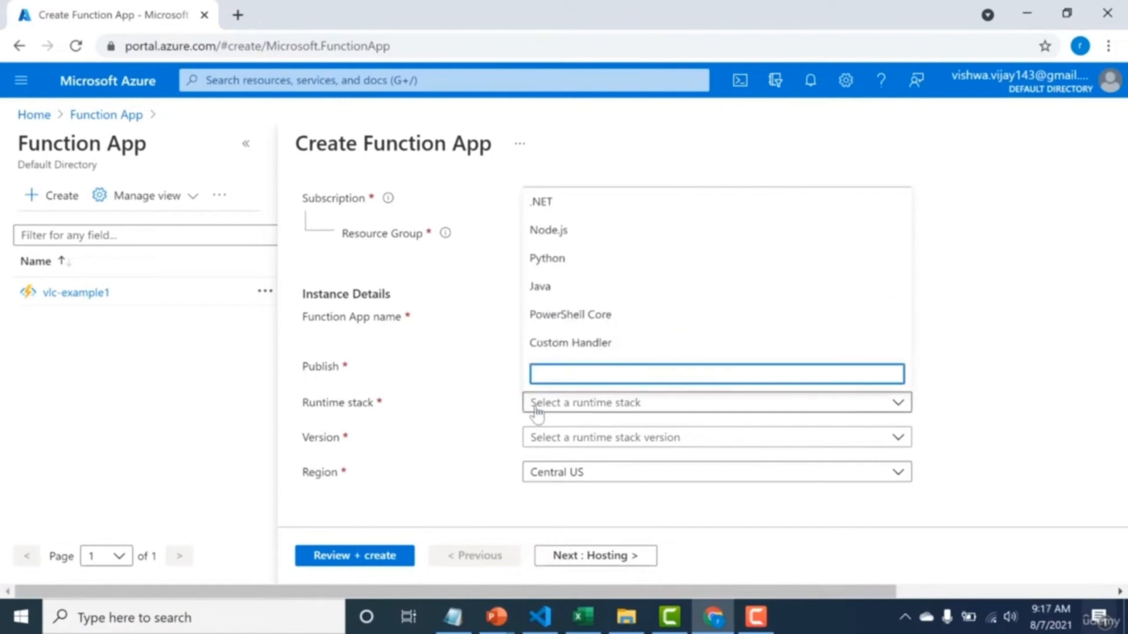
pyautogui.click(608, 232)
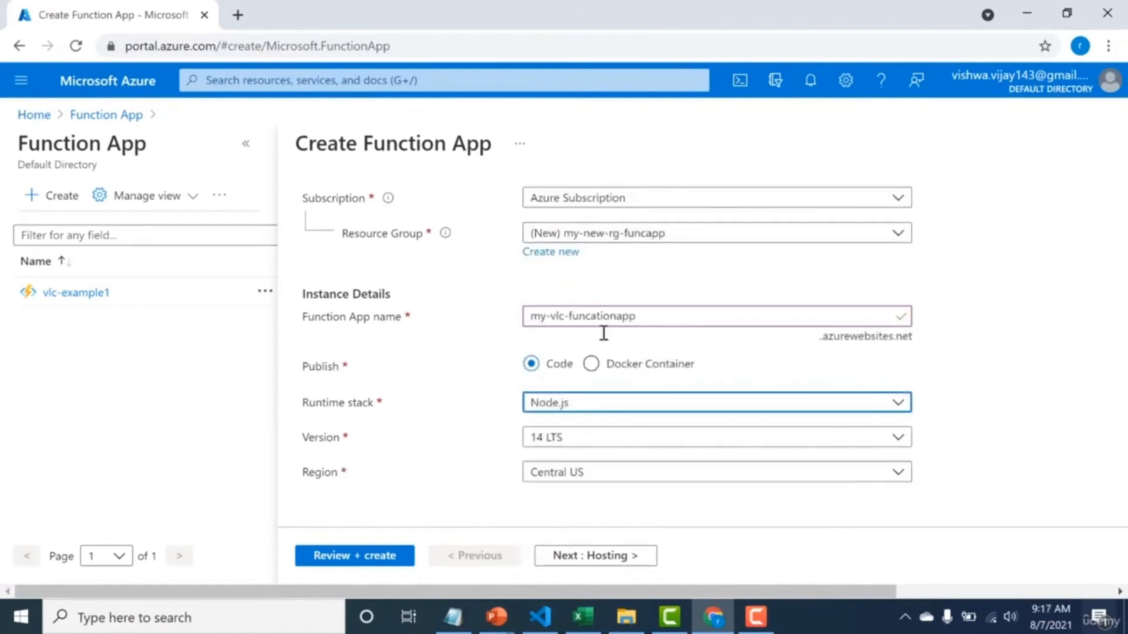
pyautogui.click(611, 405)
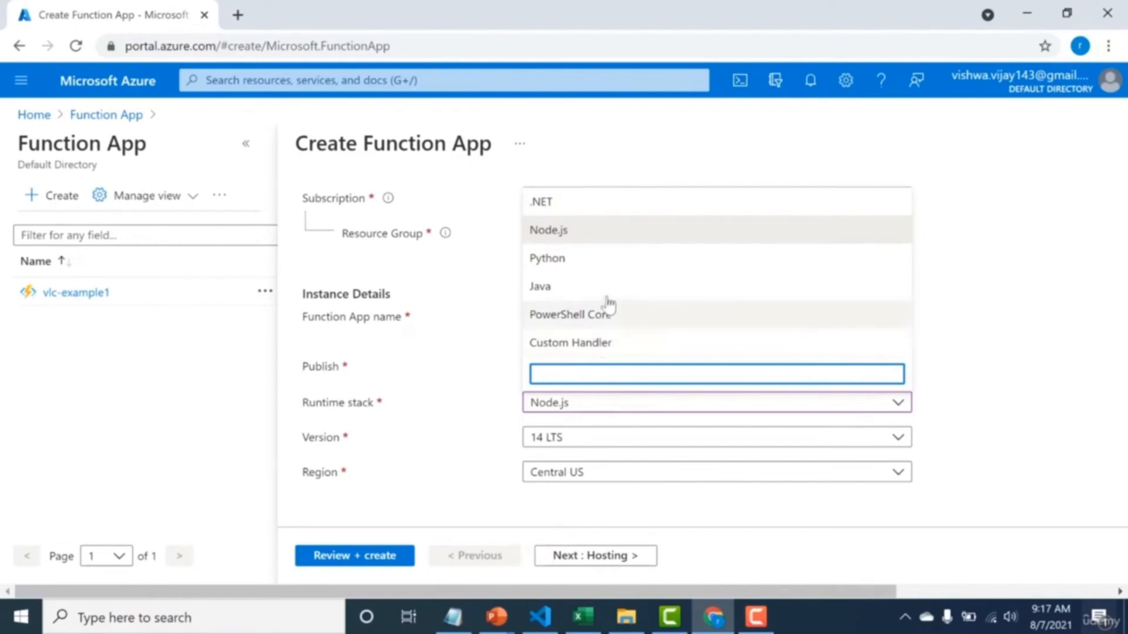
pyautogui.click(615, 232)
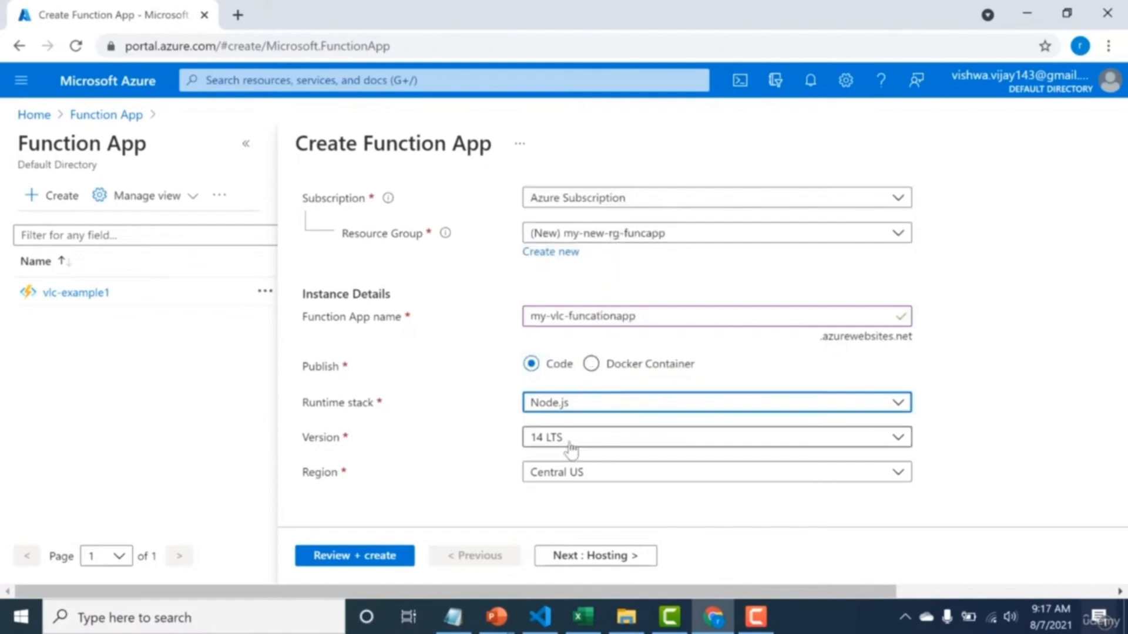
pyautogui.click(572, 450)
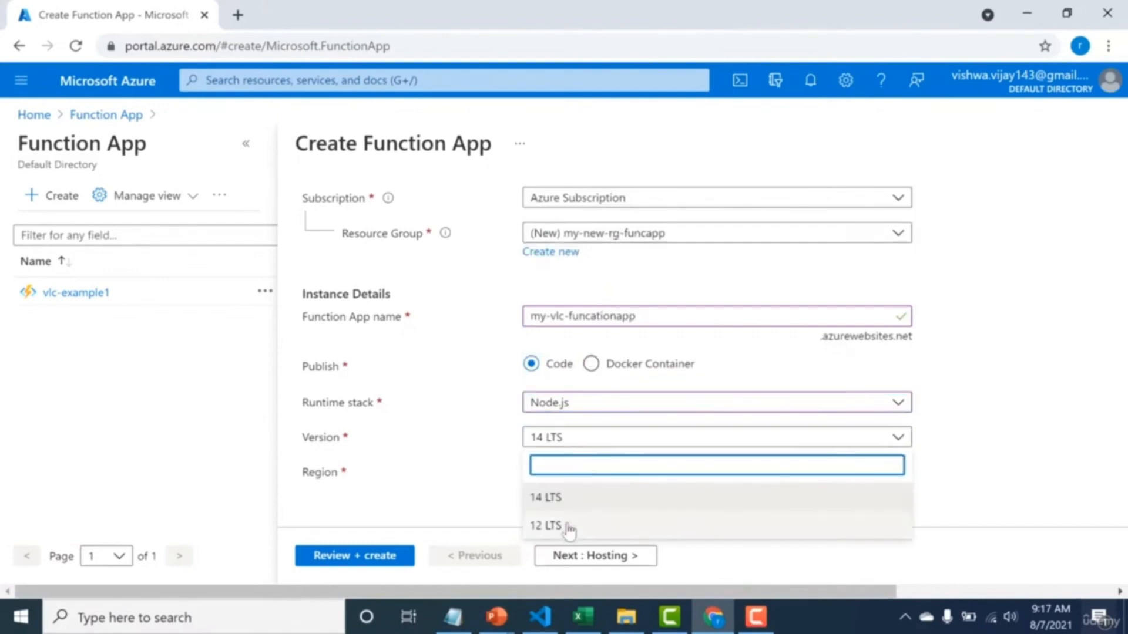
pyautogui.click(530, 504)
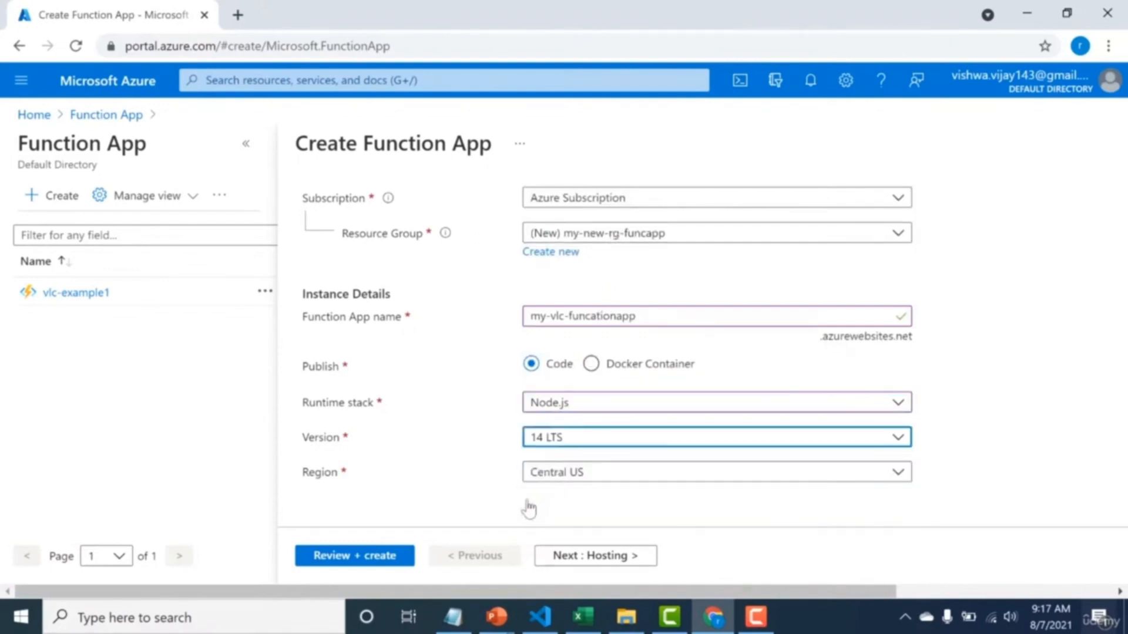
pyautogui.click(1117, 323)
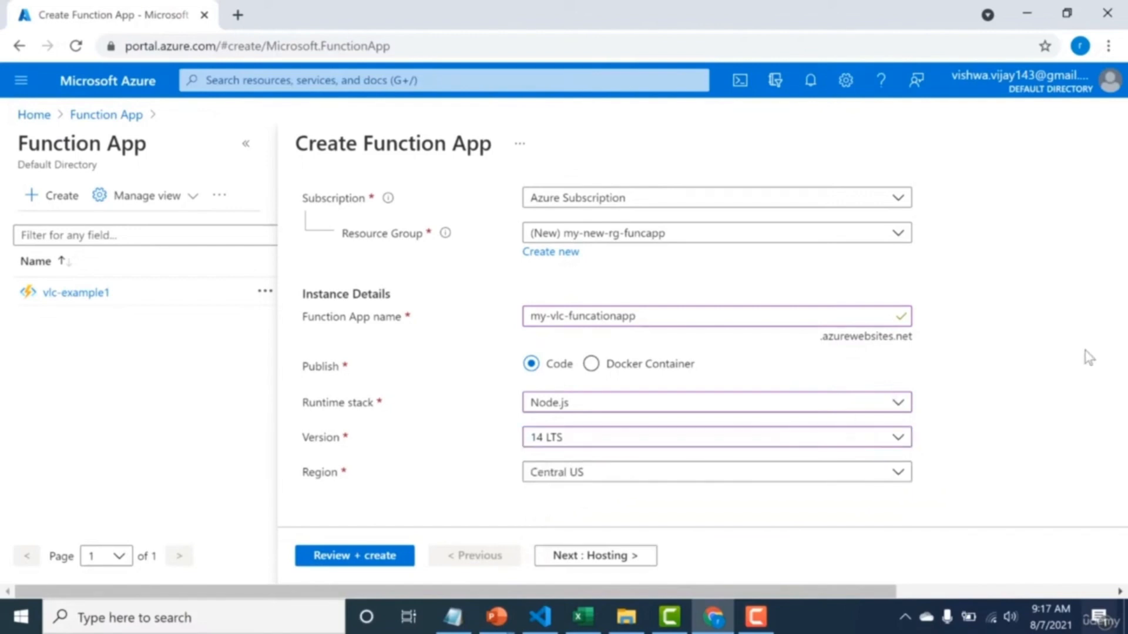
# Proceed to the hosting settings and check the storage account choices, keeping the new storage account.
pyautogui.click(602, 558)
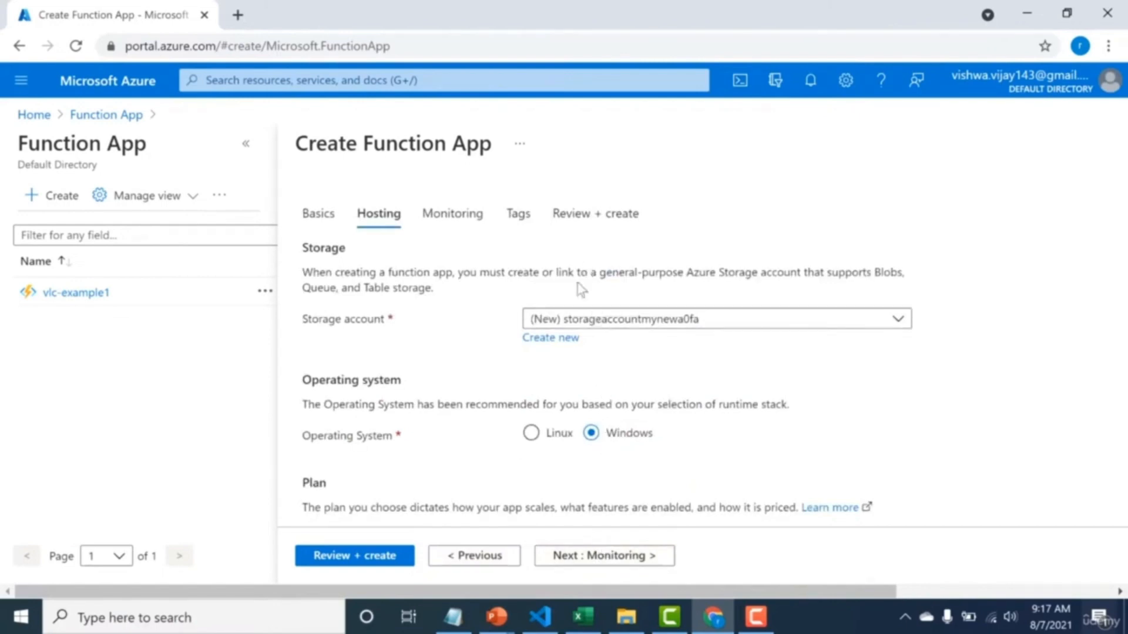
pyautogui.click(551, 321)
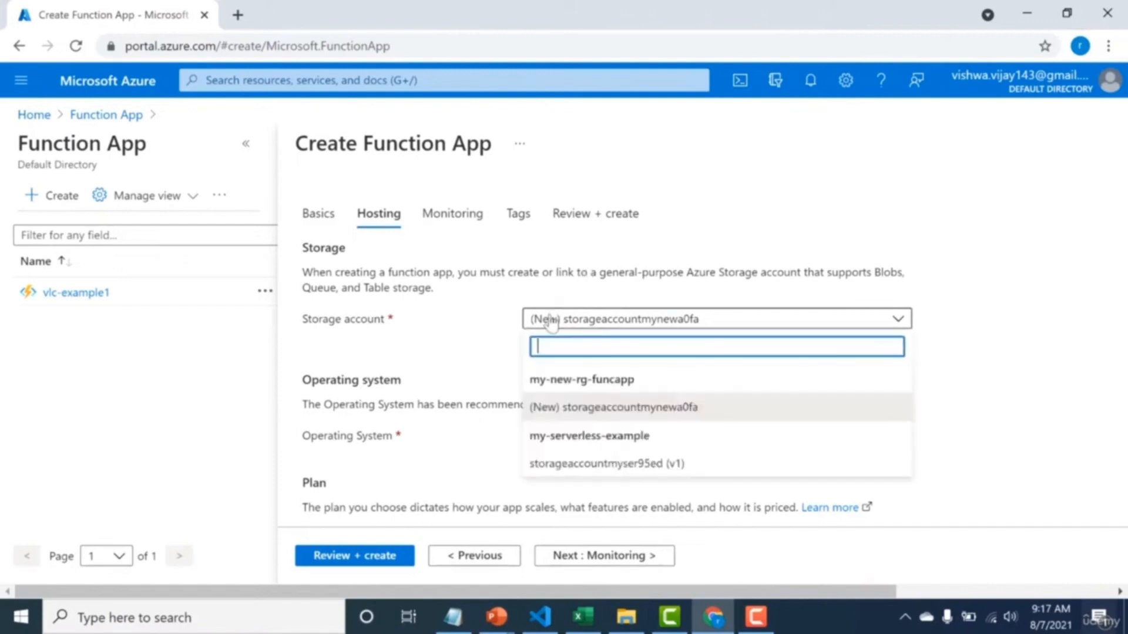
pyautogui.click(576, 297)
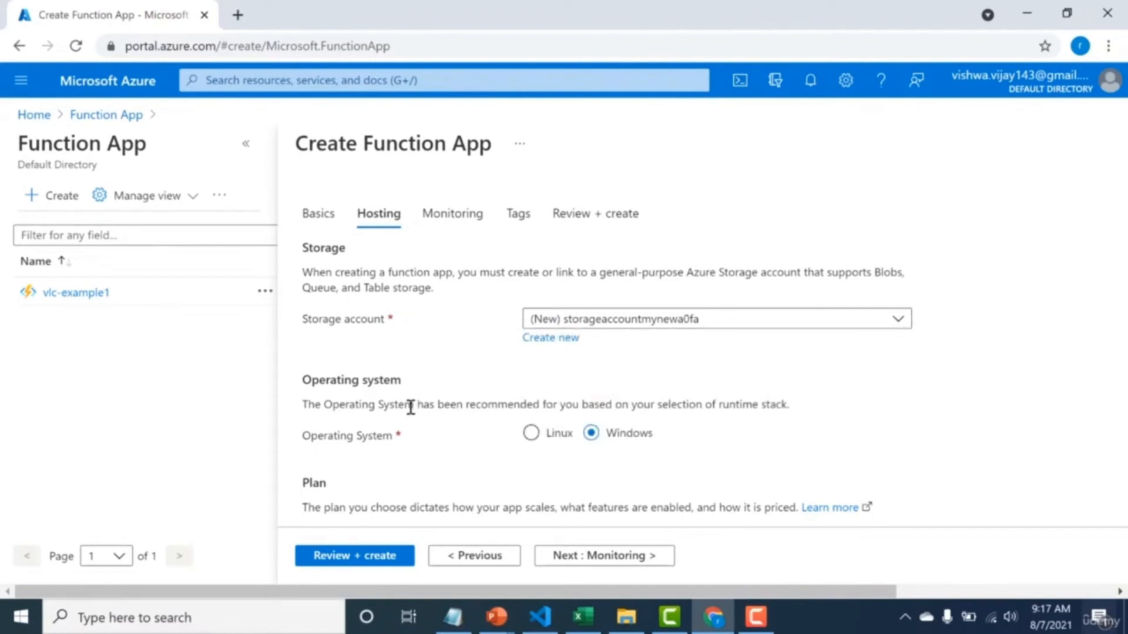
# Look through the available hosting plan types and choose Consumption (Serverless).
pyautogui.scroll(-1, 410, 407)
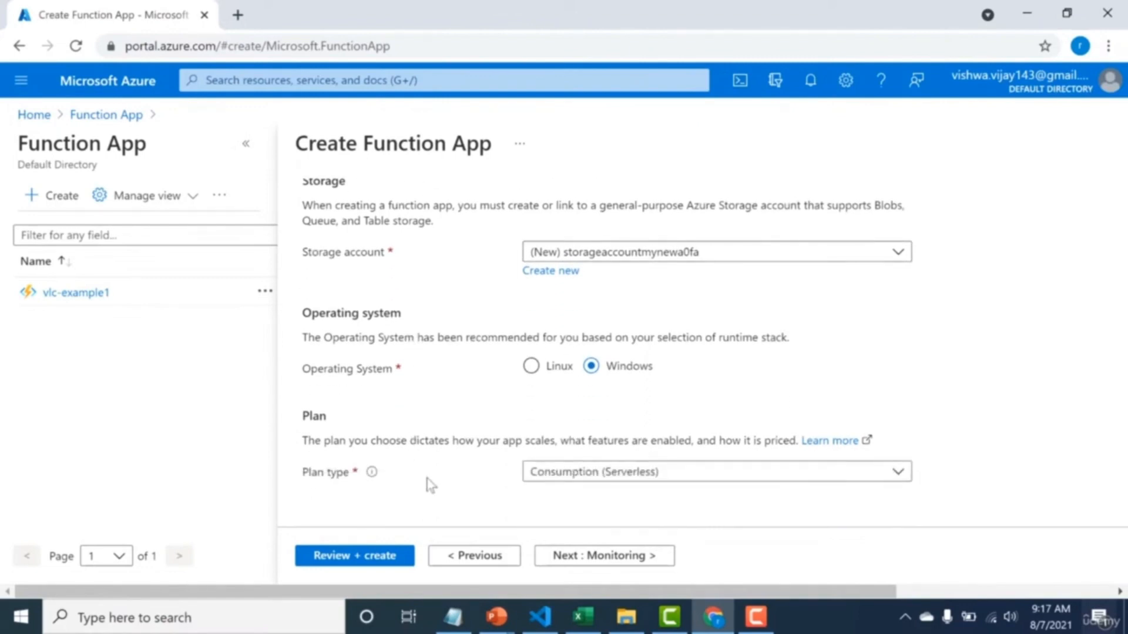
pyautogui.click(563, 473)
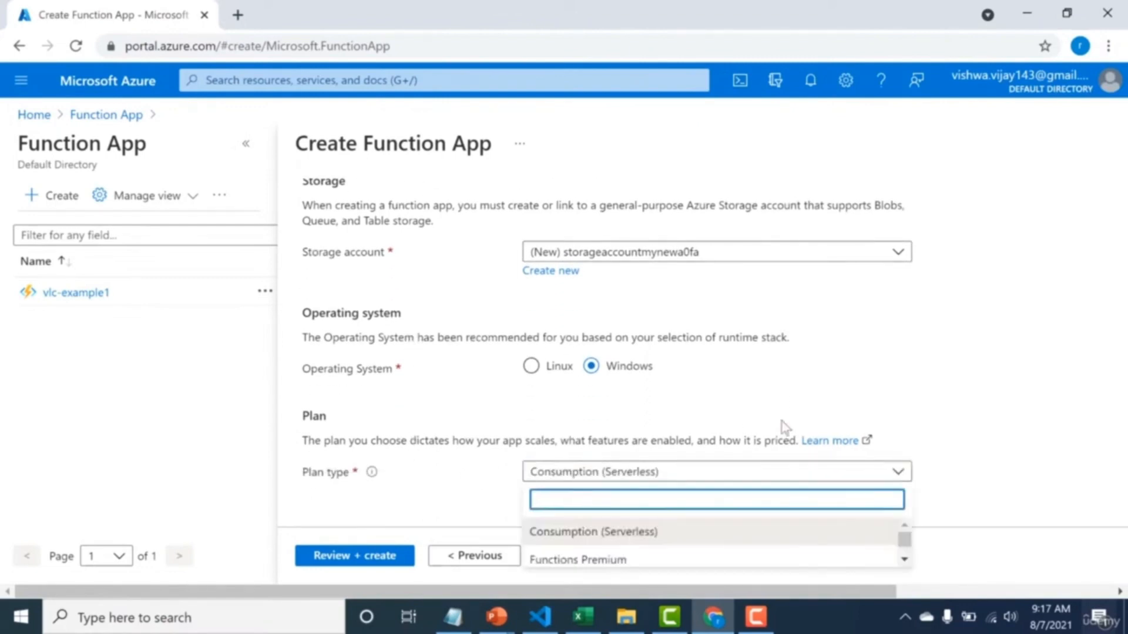
pyautogui.click(875, 398)
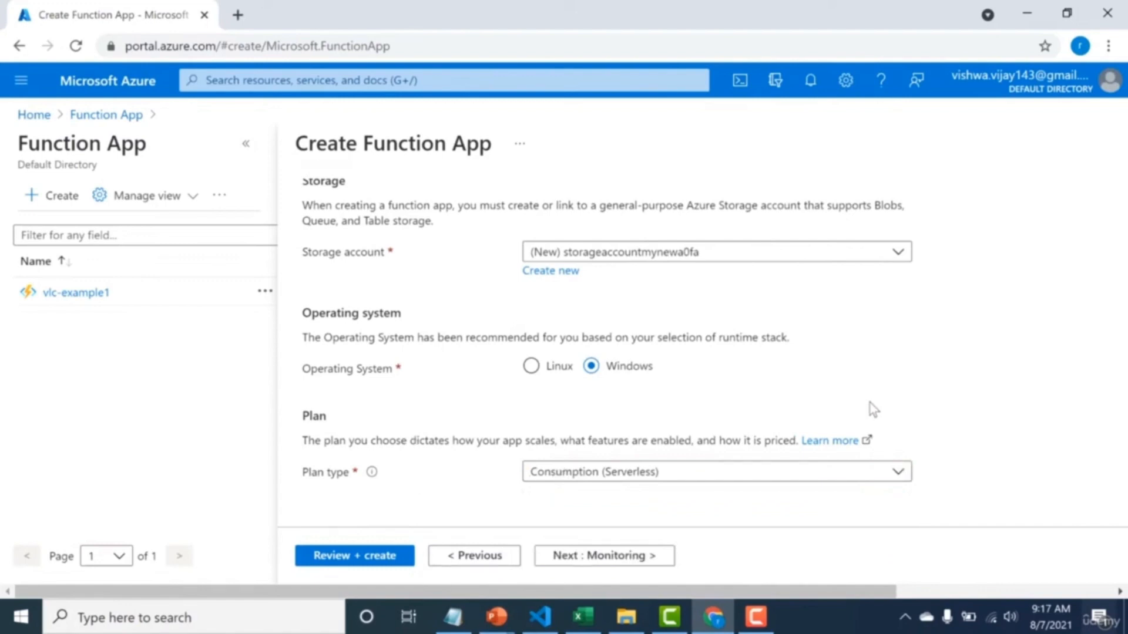
pyautogui.click(863, 479)
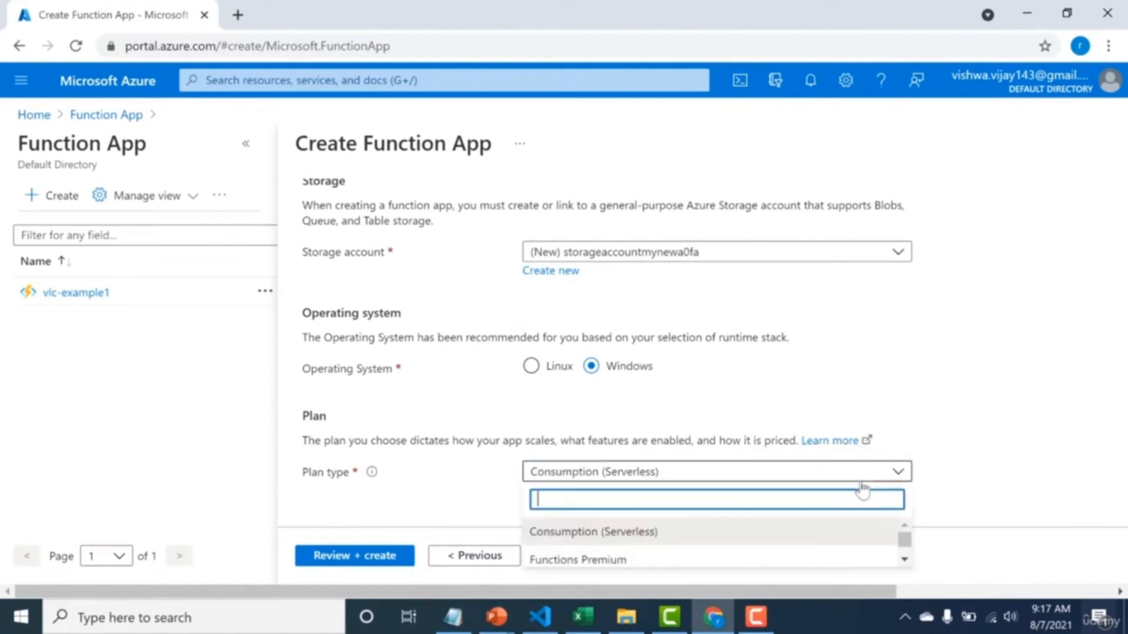
pyautogui.click(904, 558)
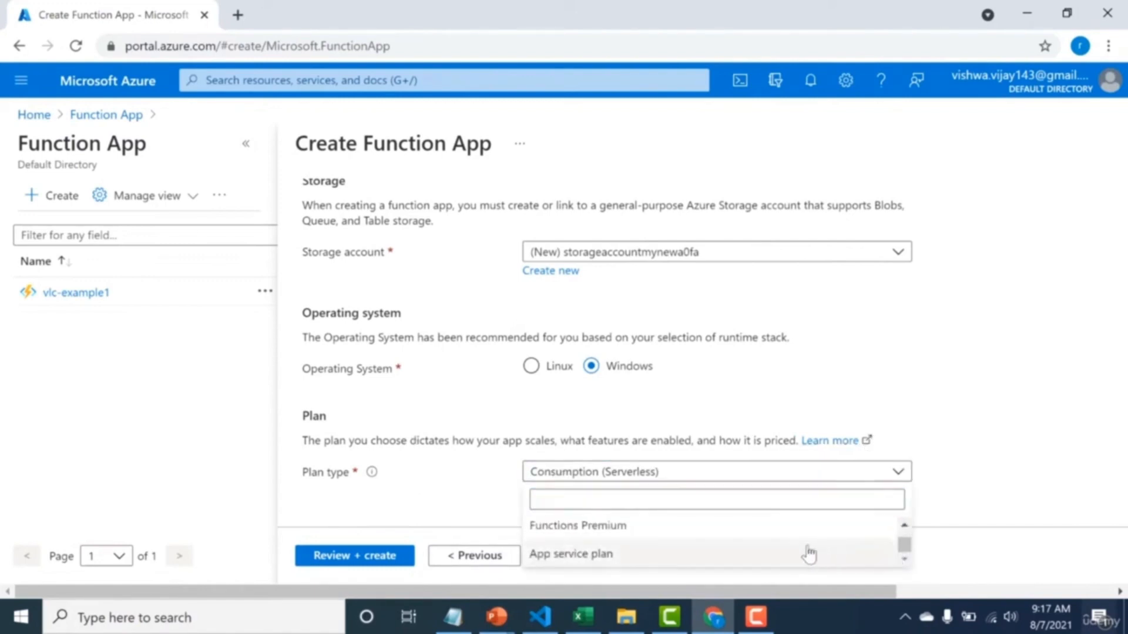
pyautogui.click(904, 524)
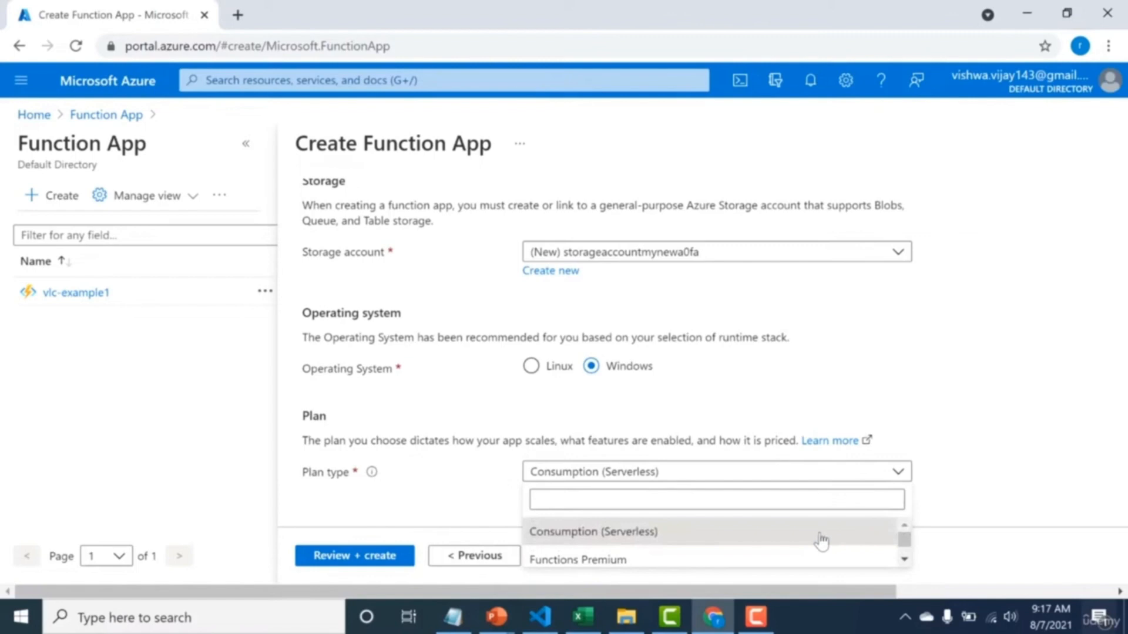
pyautogui.click(821, 541)
# Accept the default monitoring settings without adding tags, and create the function app from the review page.
pyautogui.click(603, 557)
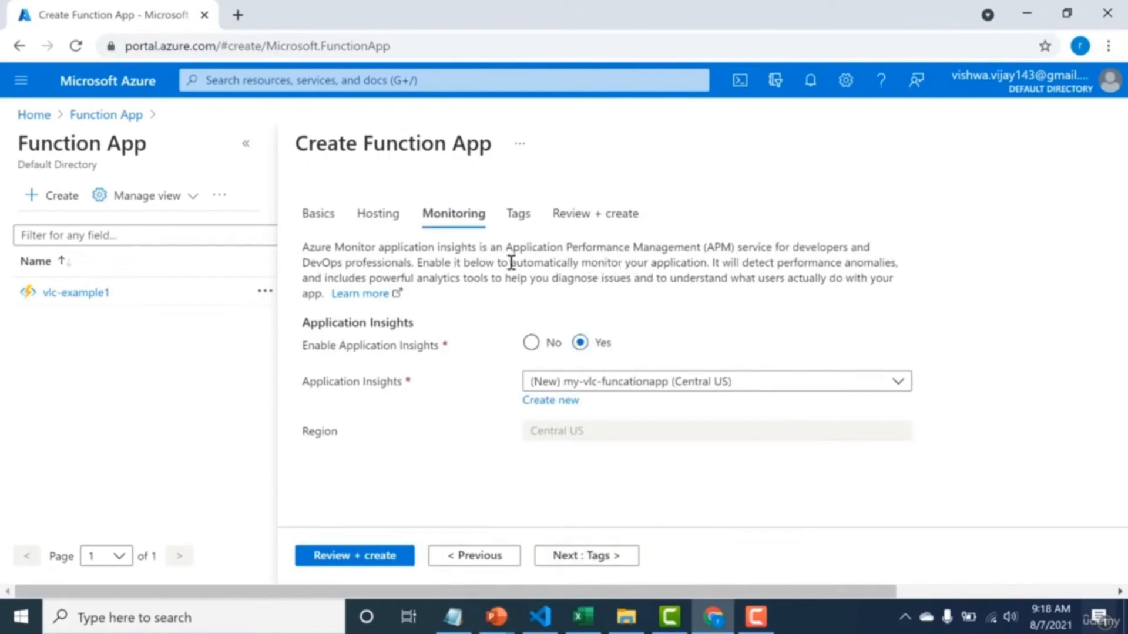
pyautogui.moveTo(502, 264); pyautogui.dragTo(568, 265)
pyautogui.click(566, 558)
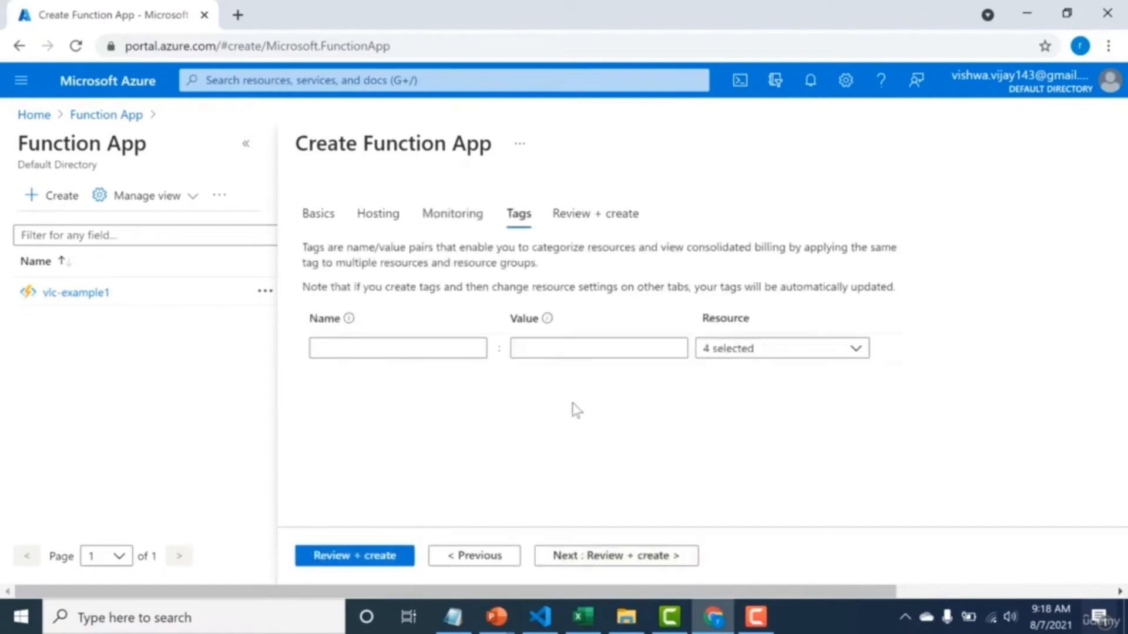
pyautogui.click(576, 559)
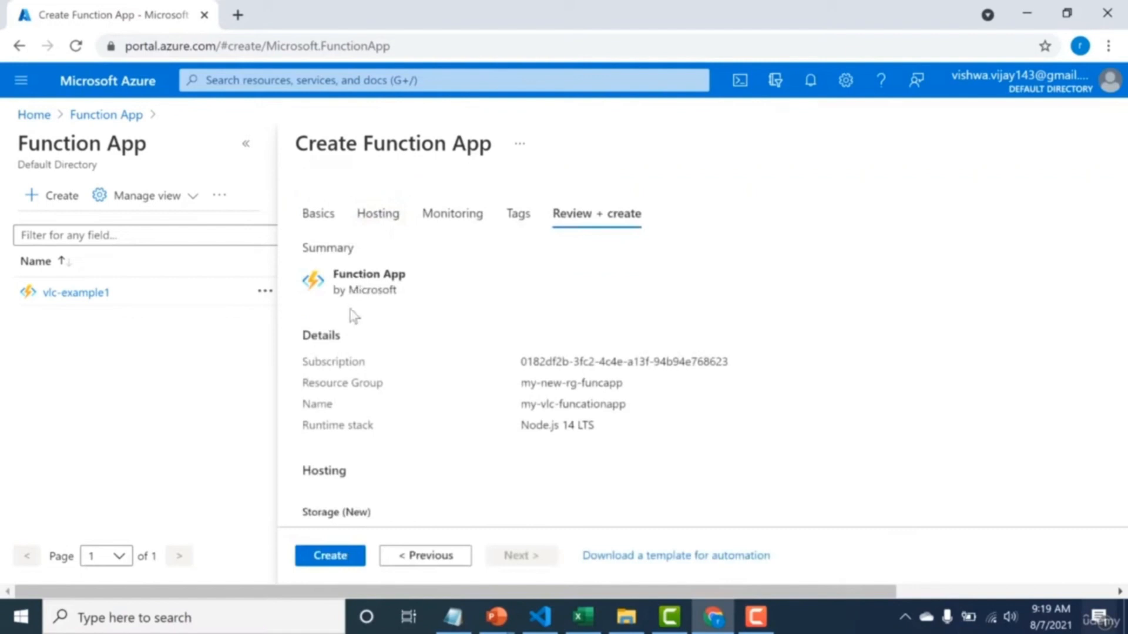
pyautogui.click(325, 556)
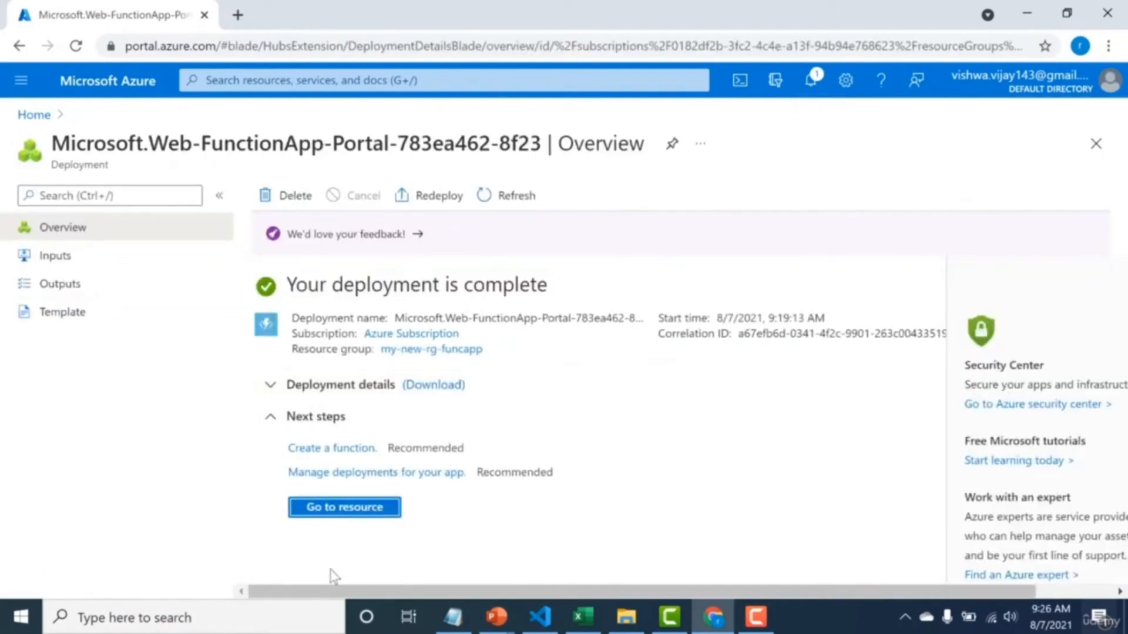
# Open the deployed function app, review its overview details, and check the web page served at its URL.
pyautogui.click(347, 511)
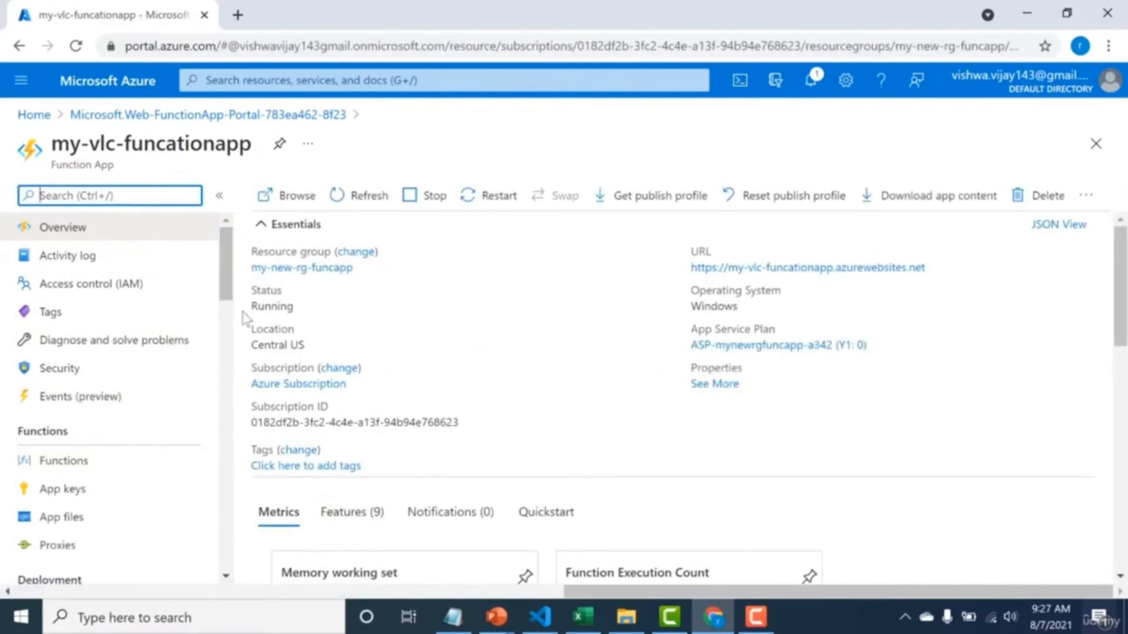
pyautogui.tripleClick(253, 390)
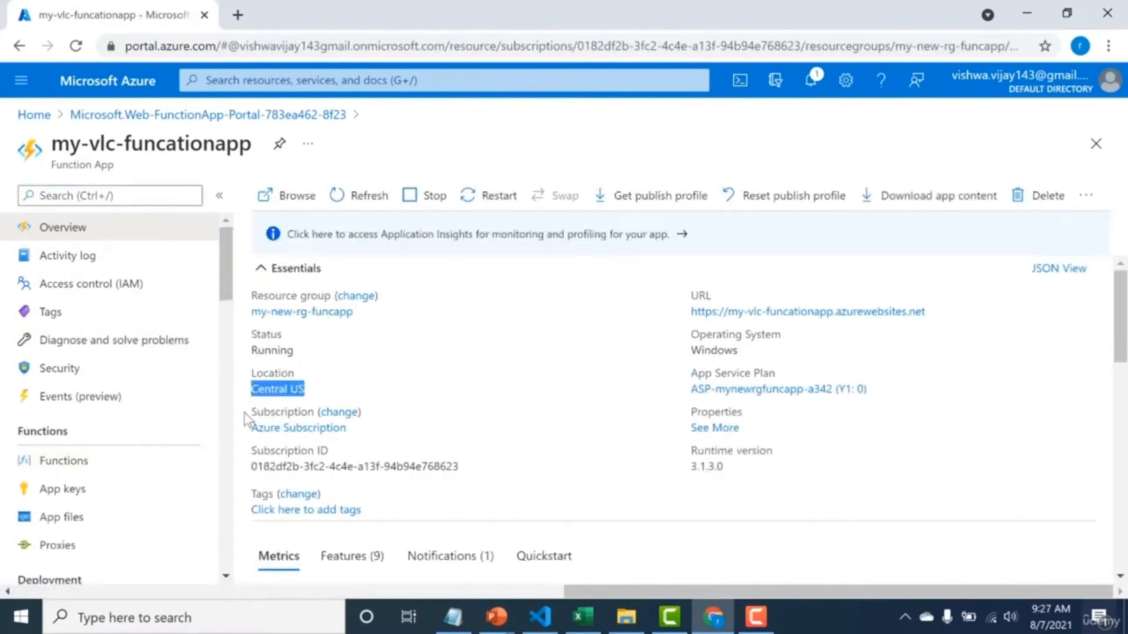
pyautogui.click(257, 390)
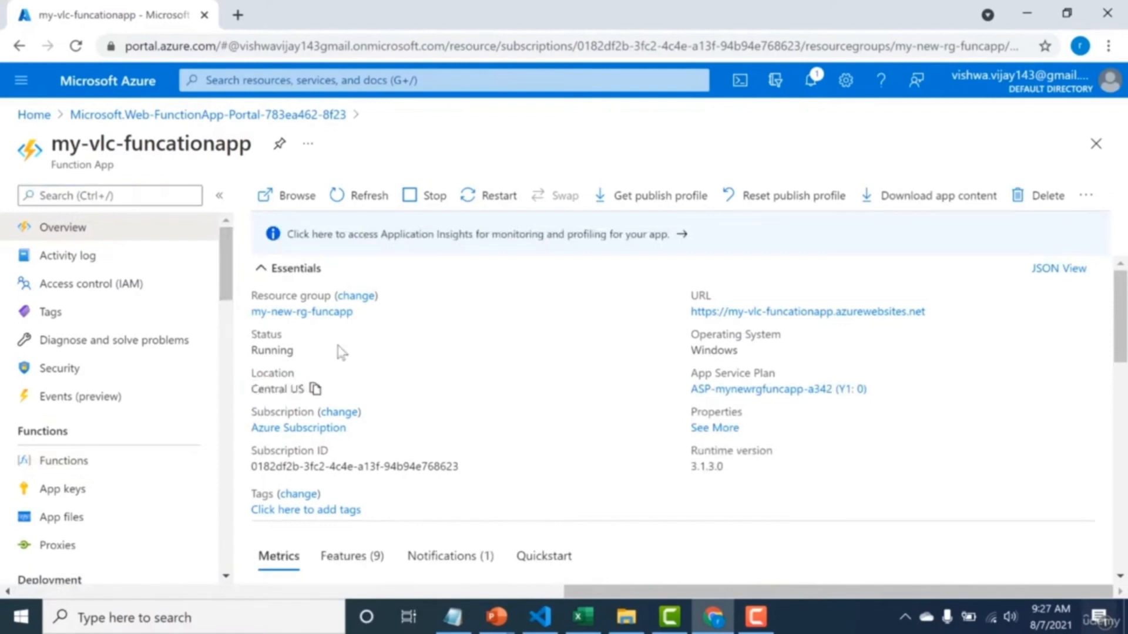
pyautogui.moveTo(355, 312); pyautogui.dragTo(244, 329)
pyautogui.click(714, 350)
pyautogui.click(875, 312)
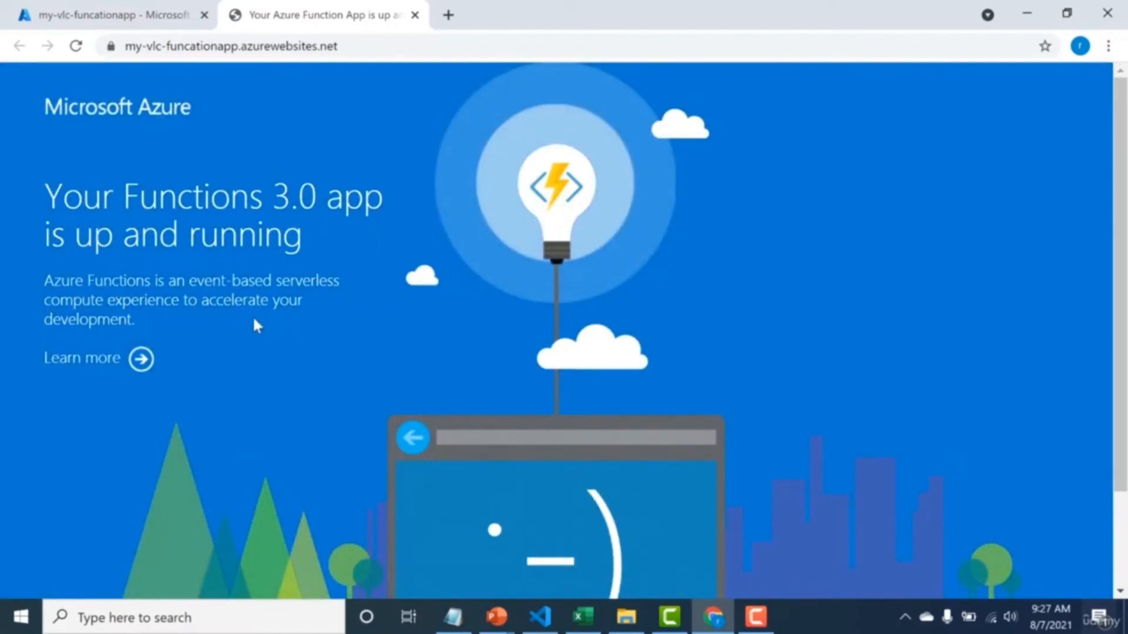
pyautogui.click(115, 16)
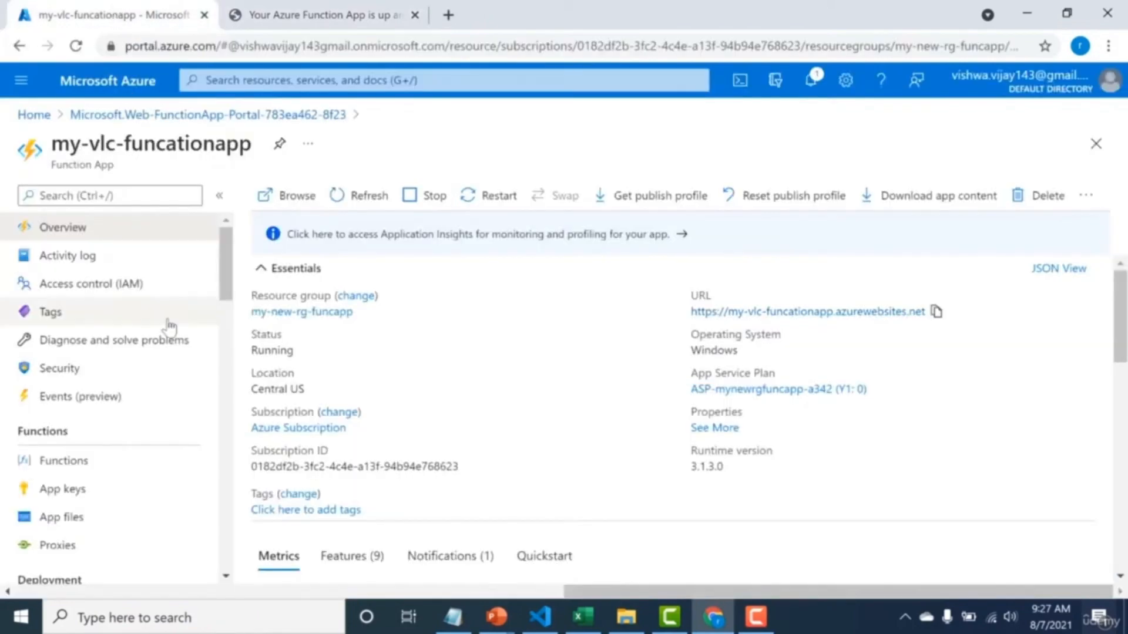
# Create a function in the app from the HTTP trigger template with the Develop in portal environment, keeping the default name and Function authorization level.
pyautogui.click(89, 468)
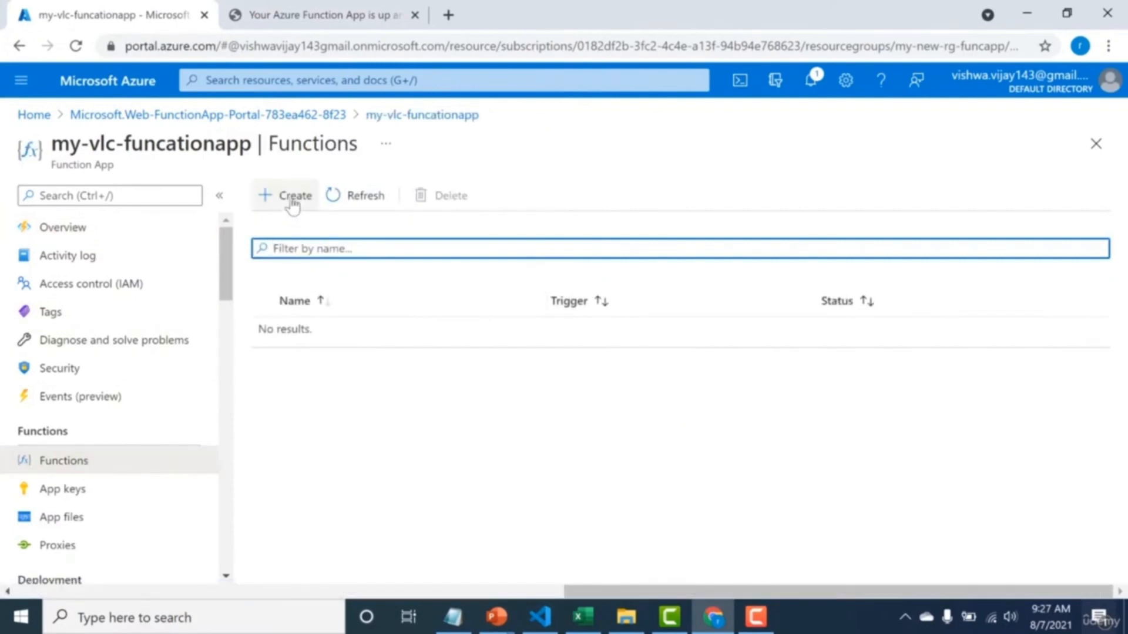
pyautogui.click(292, 203)
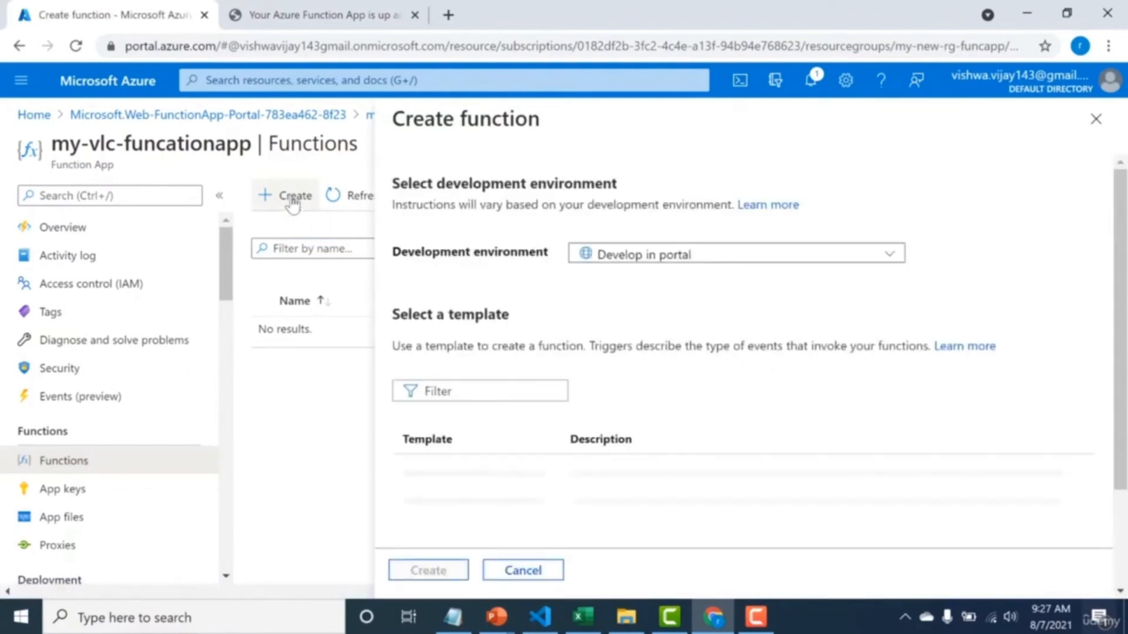
pyautogui.click(749, 259)
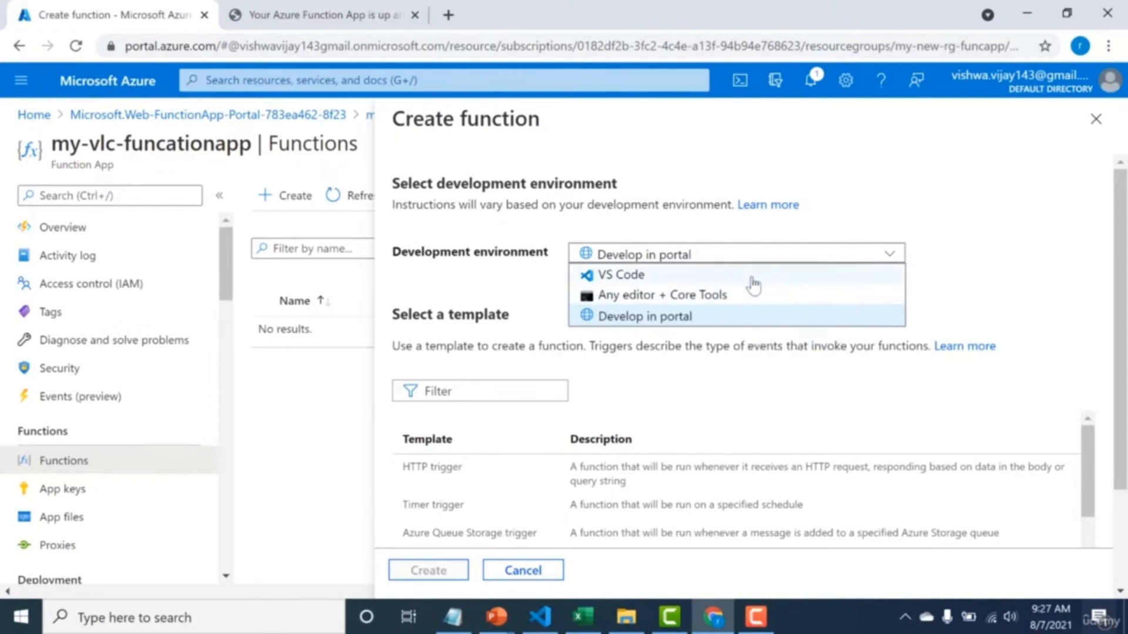
pyautogui.click(736, 322)
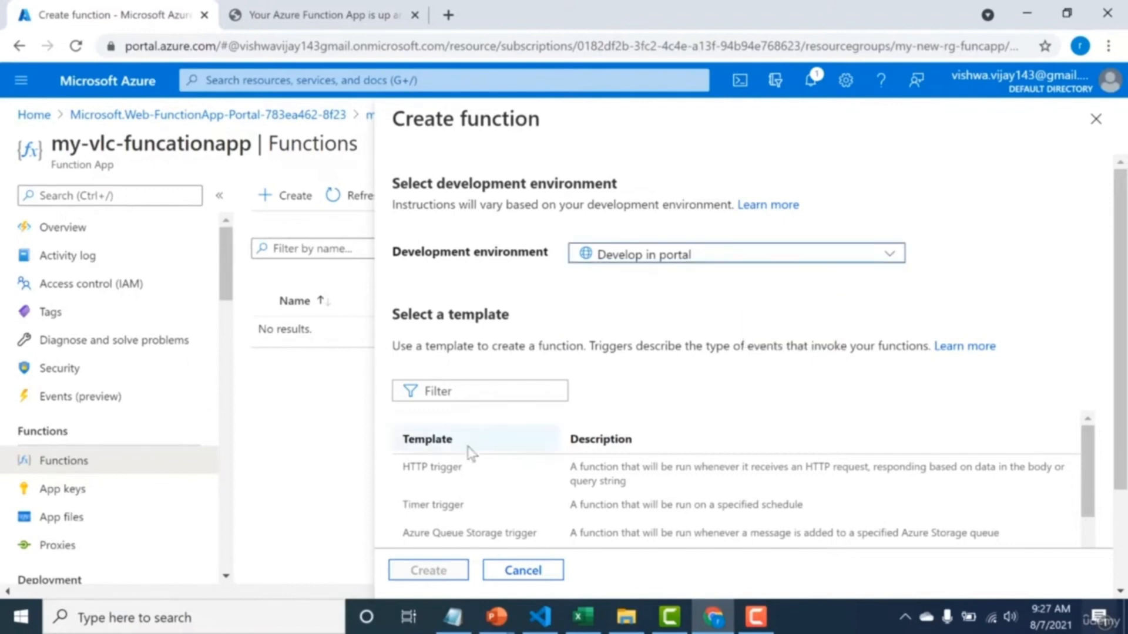
pyautogui.click(445, 475)
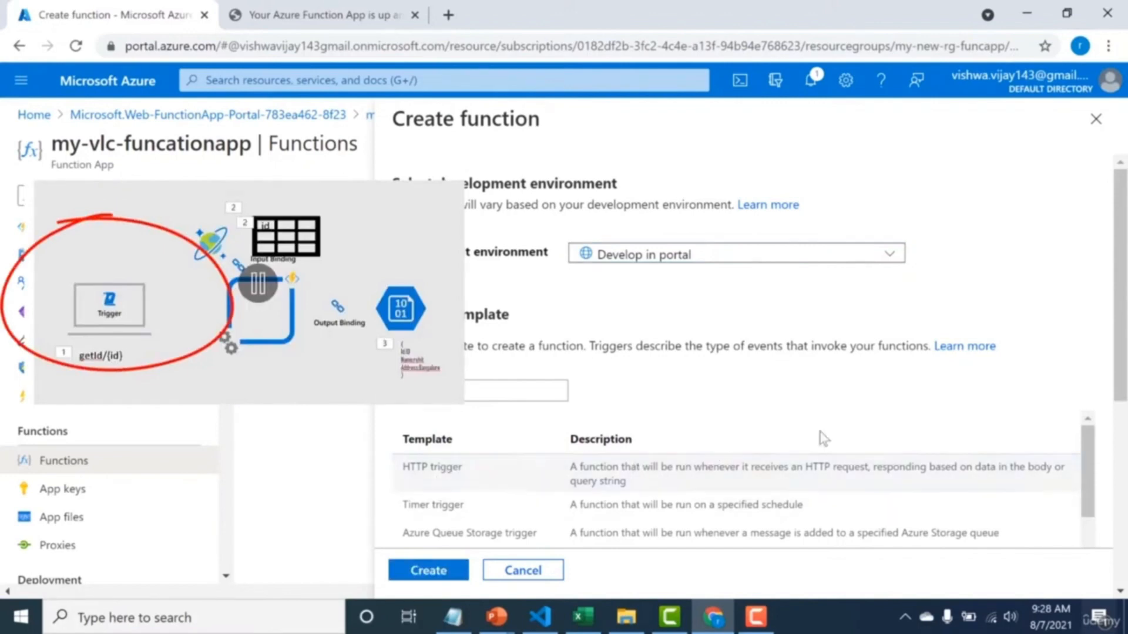
pyautogui.click(1120, 504)
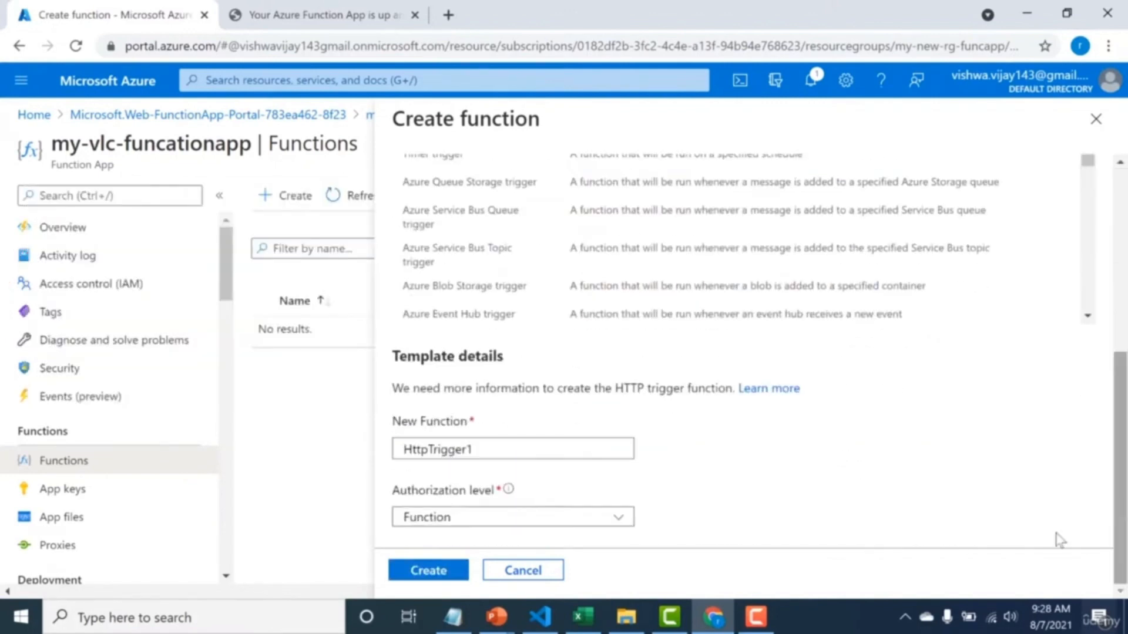
pyautogui.click(445, 579)
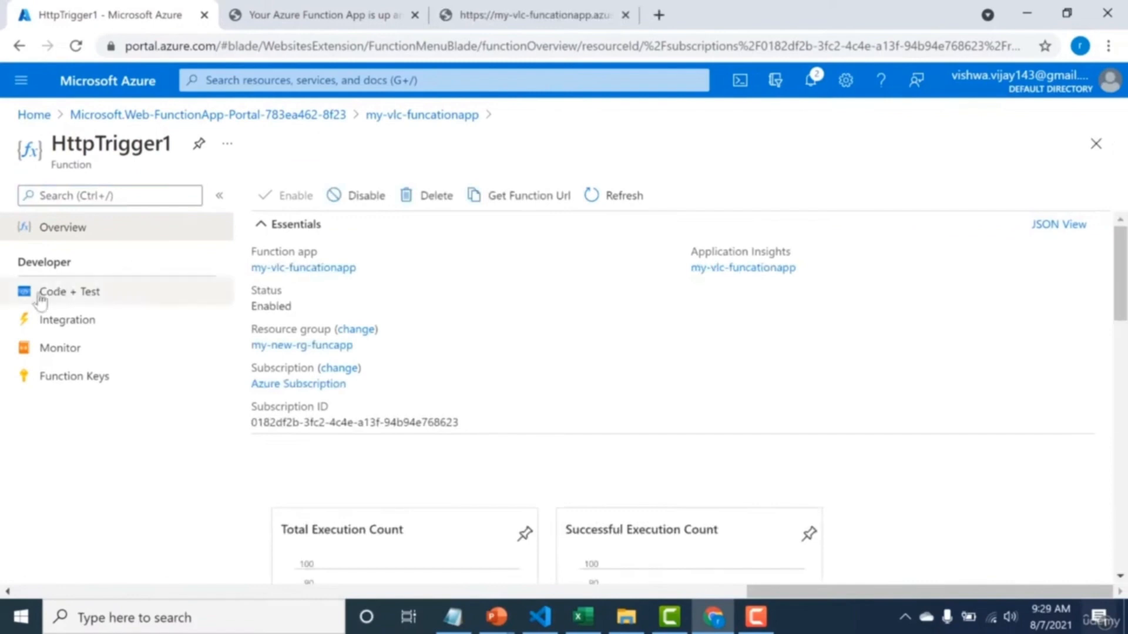
# Open the new HTTP trigger function's code and examine the request handling in index.js.
pyautogui.click(40, 300)
pyautogui.moveTo(323, 486); pyautogui.dragTo(305, 323)
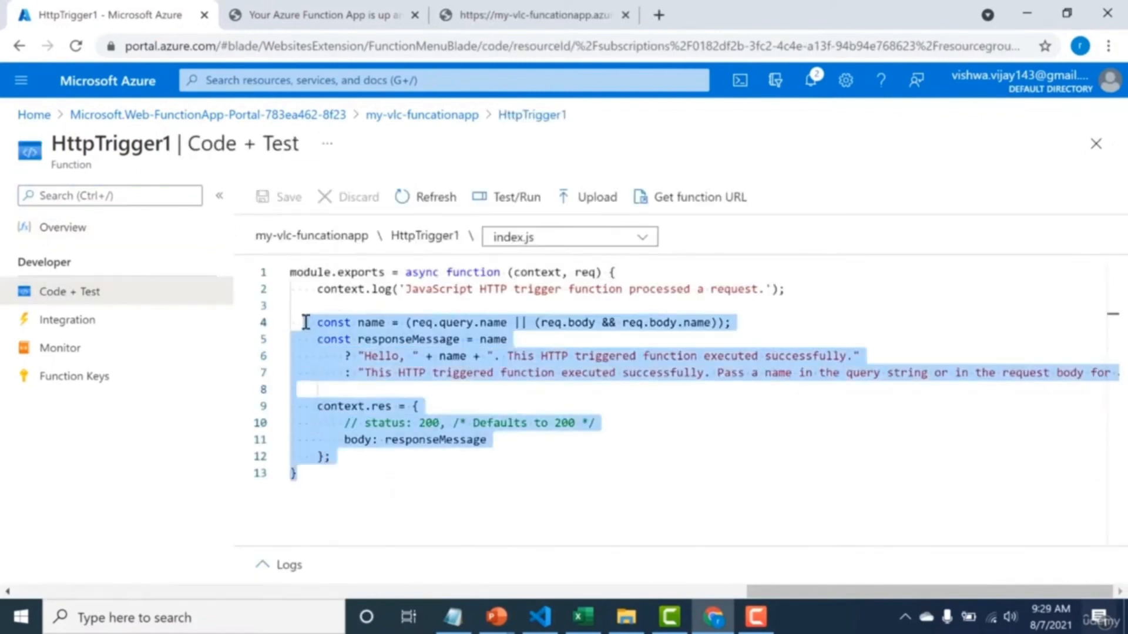
pyautogui.click(304, 323)
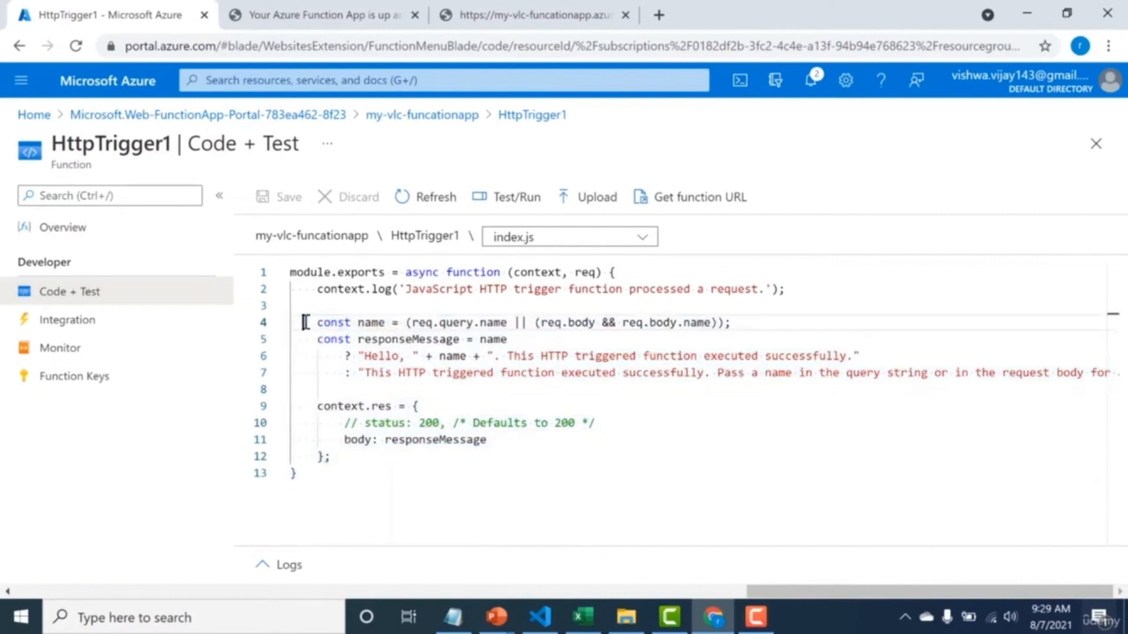
# Copy the function URL containing the default function key, open it in a new browser tab, and read the response.
pyautogui.click(671, 201)
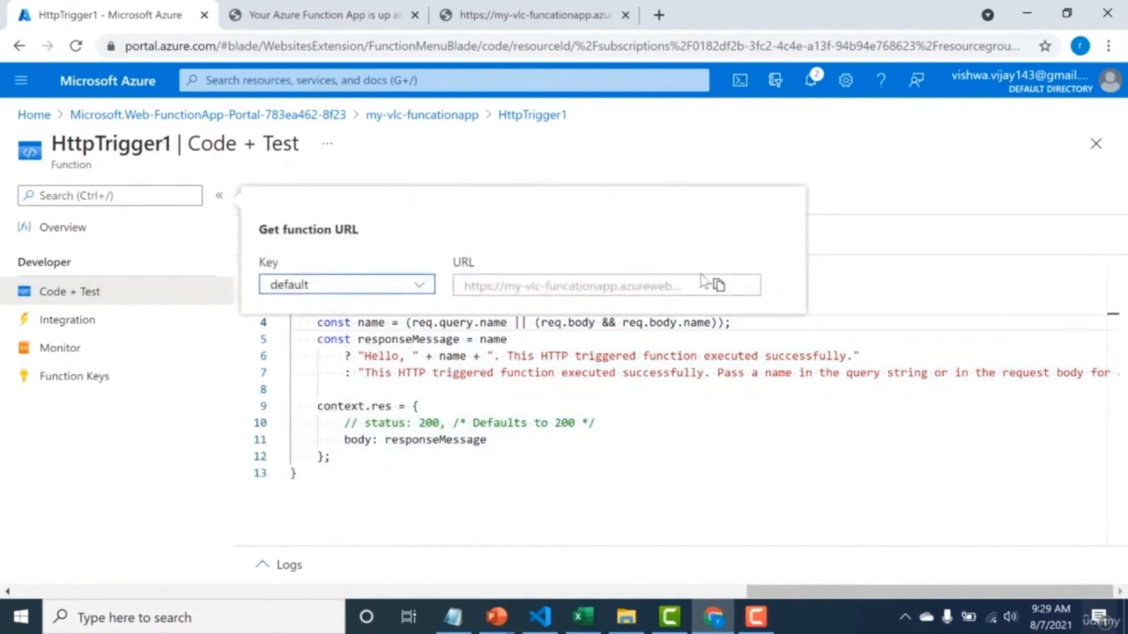
pyautogui.click(726, 292)
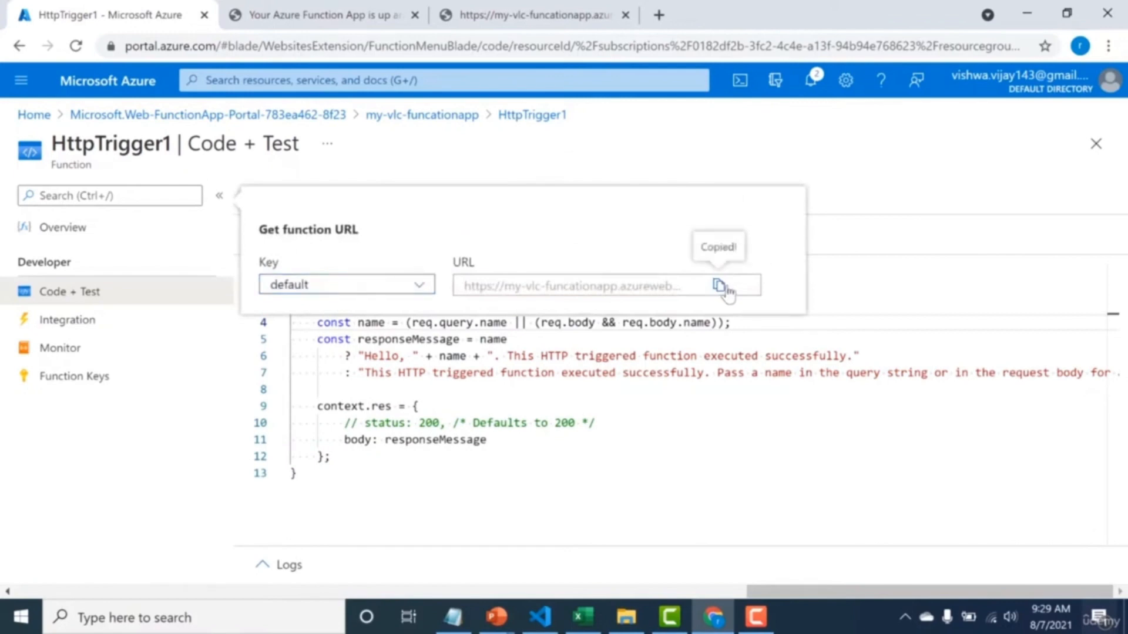
pyautogui.click(659, 14)
pyautogui.hotkey('ctrl', 'v')
pyautogui.press('Return')
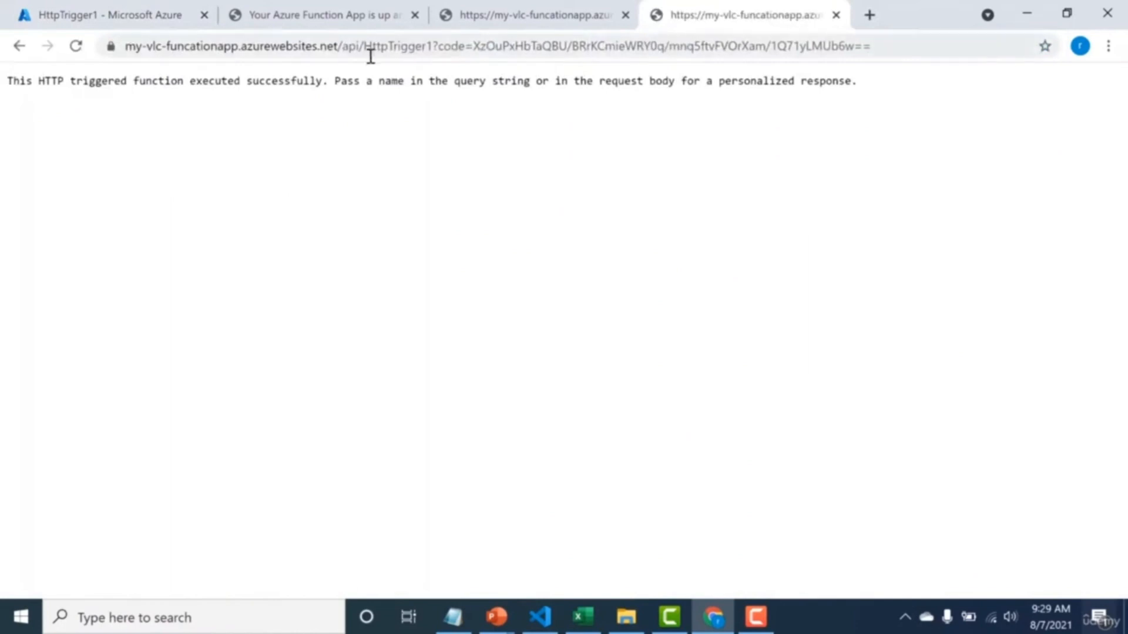
pyautogui.moveTo(140, 82); pyautogui.dragTo(176, 95)
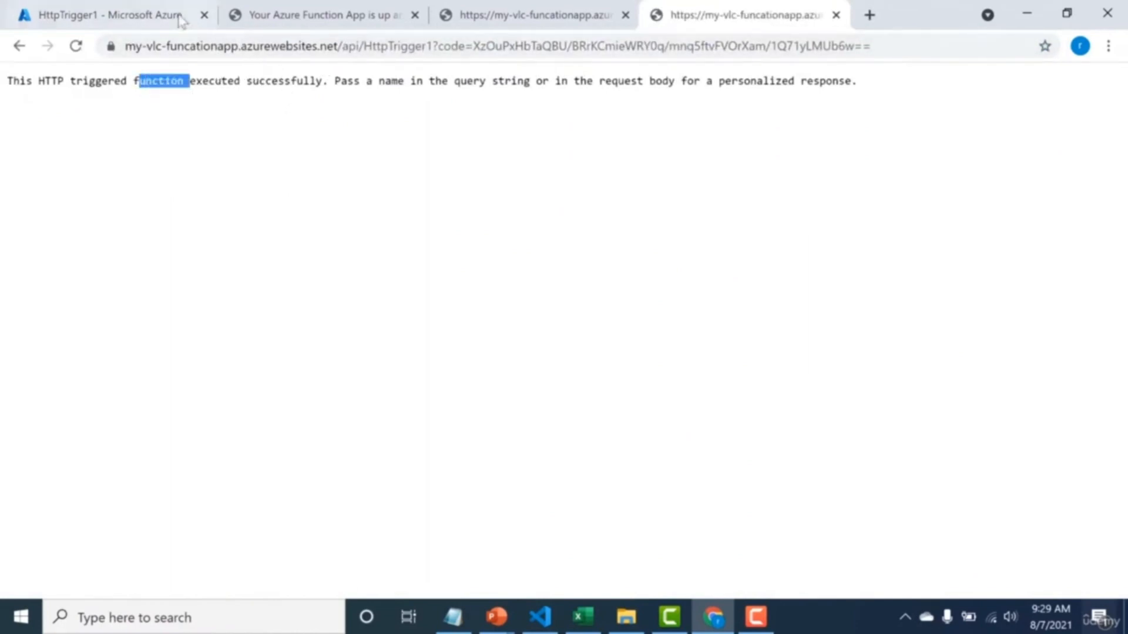
# Return to the function in the portal and examine its code together with its trigger, input and output integration.
pyautogui.click(114, 13)
pyautogui.moveTo(353, 457); pyautogui.dragTo(288, 289)
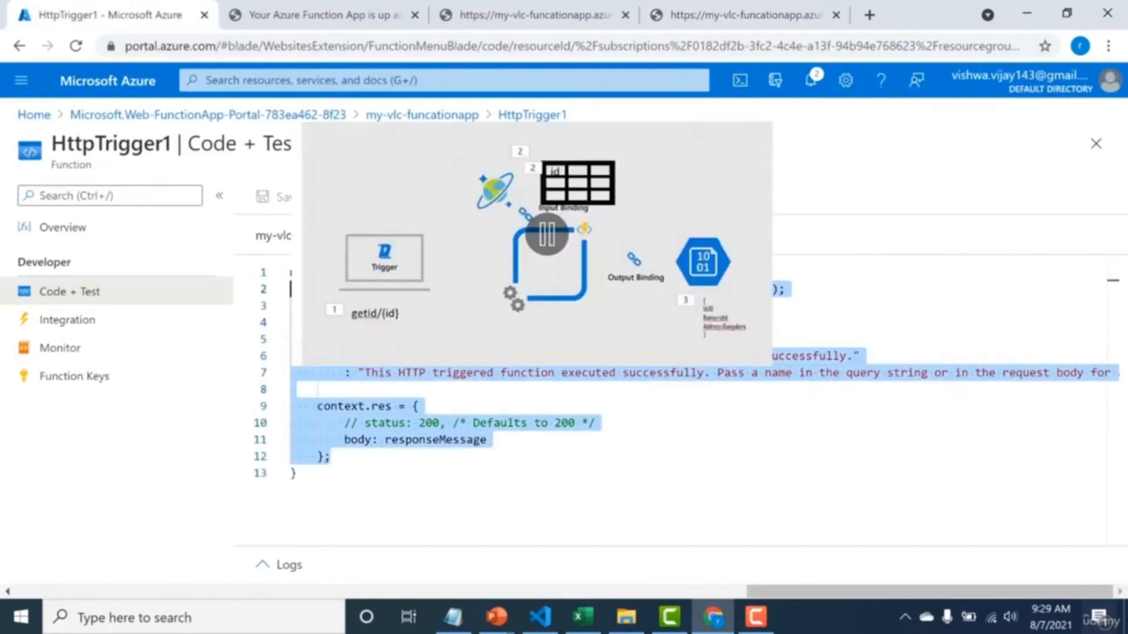
pyautogui.click(446, 322)
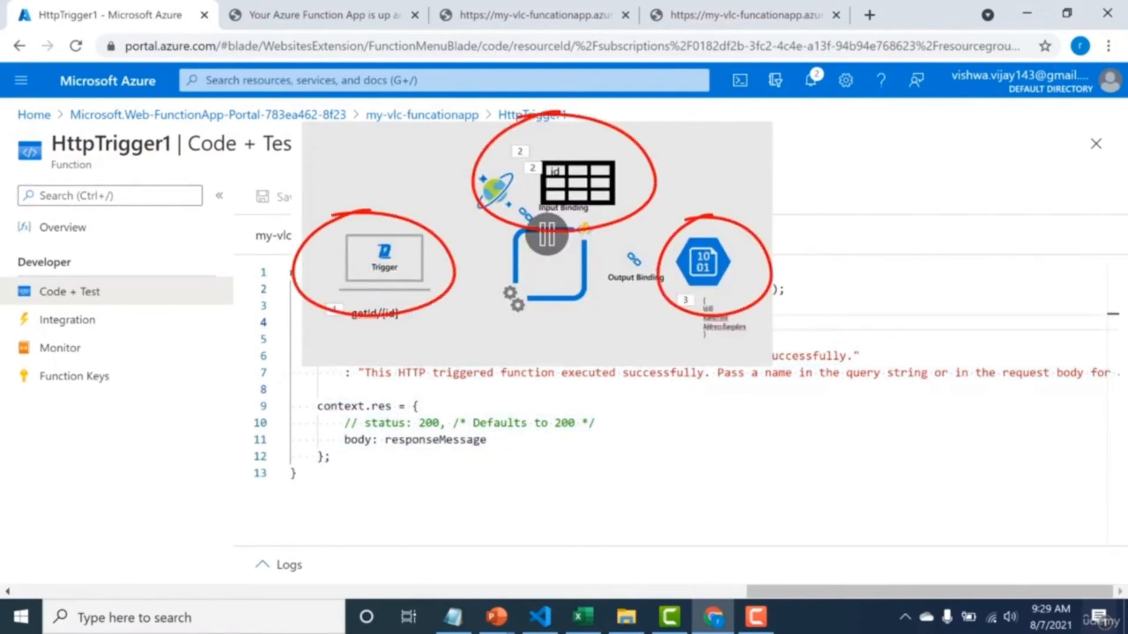
pyautogui.click(88, 321)
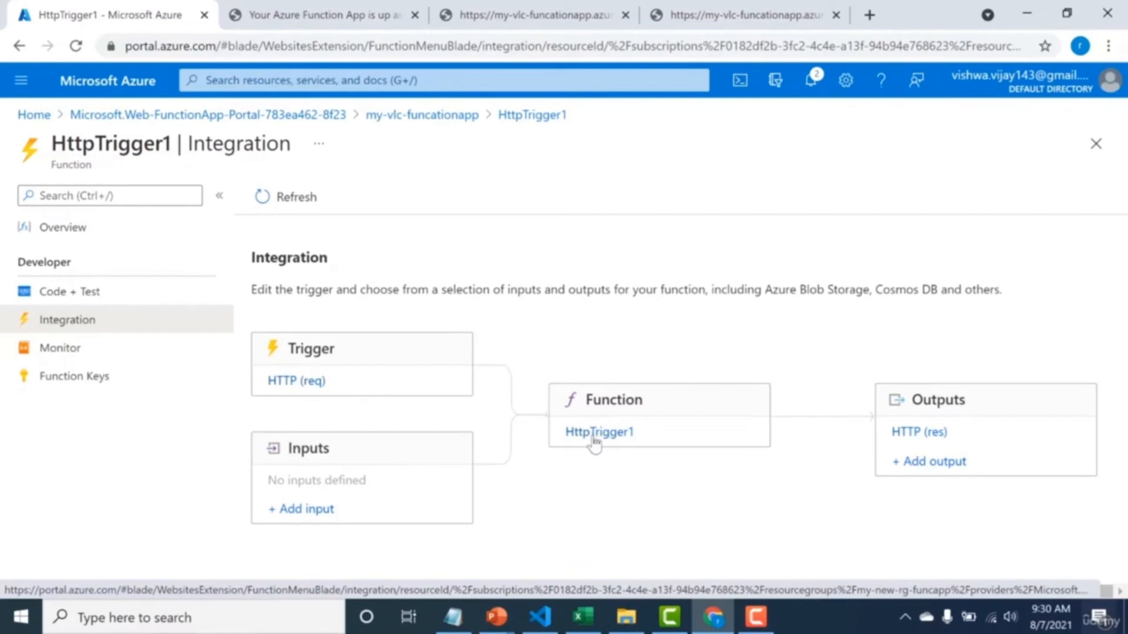
pyautogui.click(70, 292)
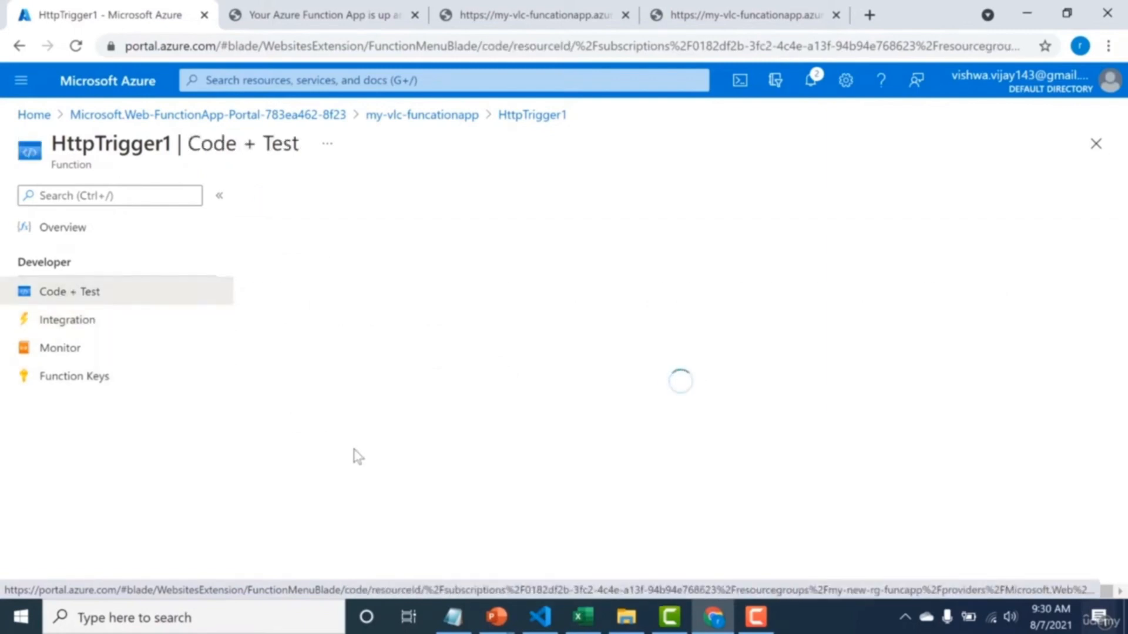
pyautogui.click(112, 318)
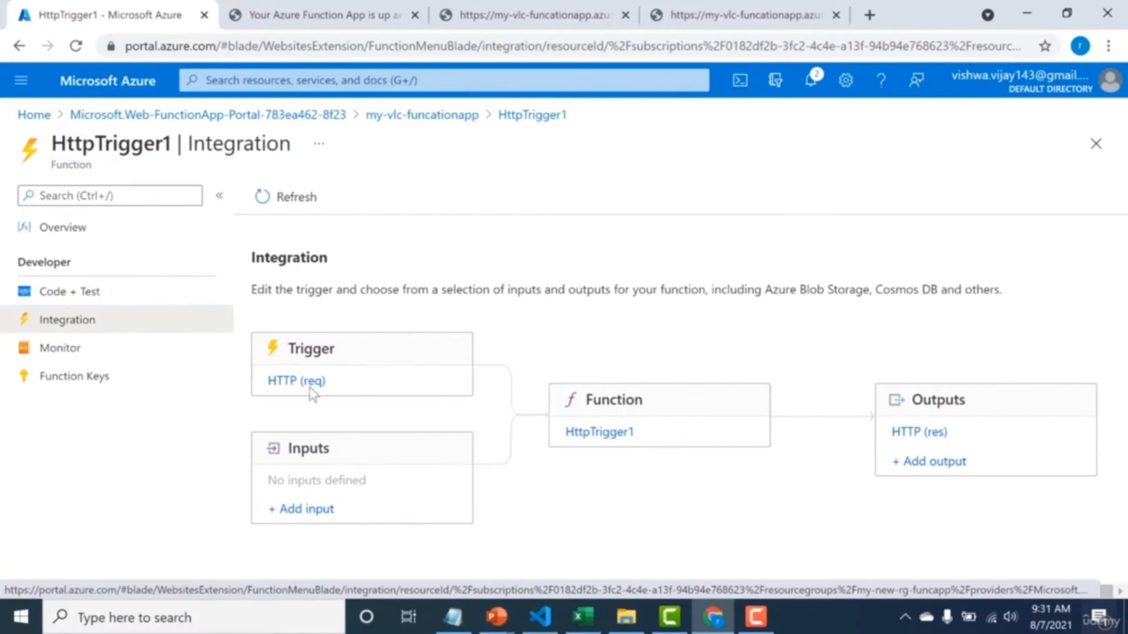
# Review the function's invocation traces and reveal the value of its default function key.
pyautogui.click(73, 352)
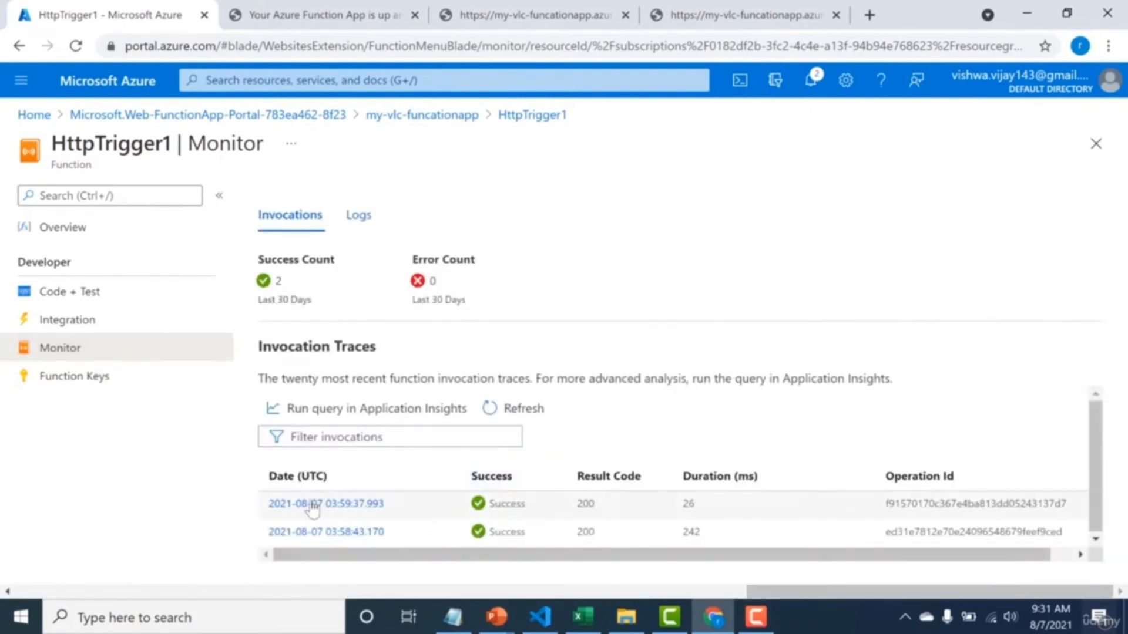
pyautogui.click(84, 377)
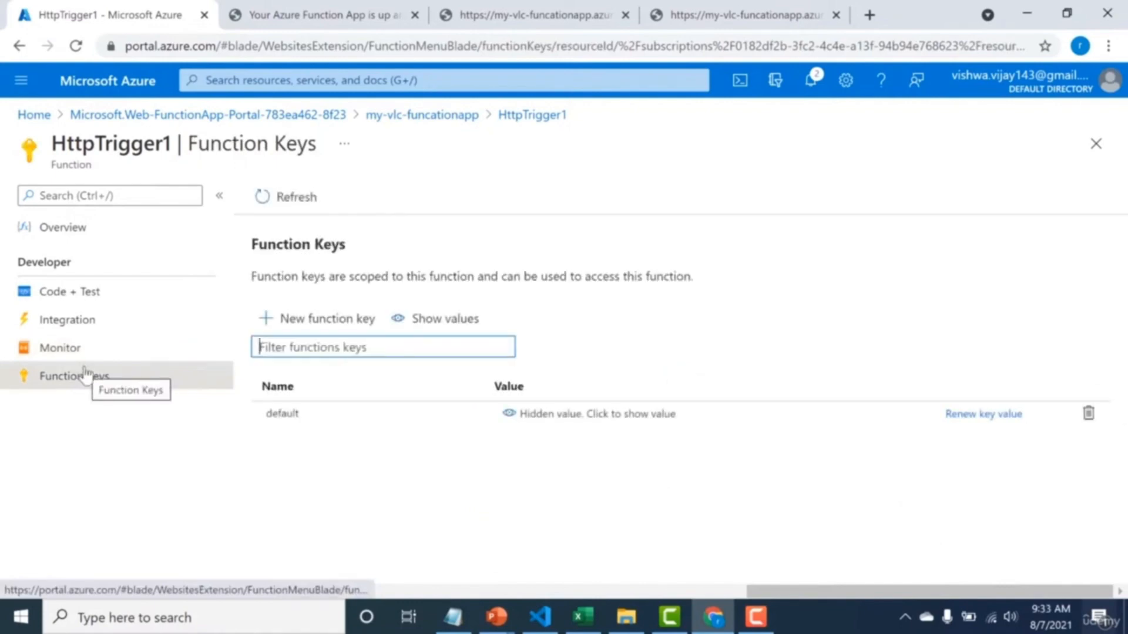
pyautogui.click(573, 428)
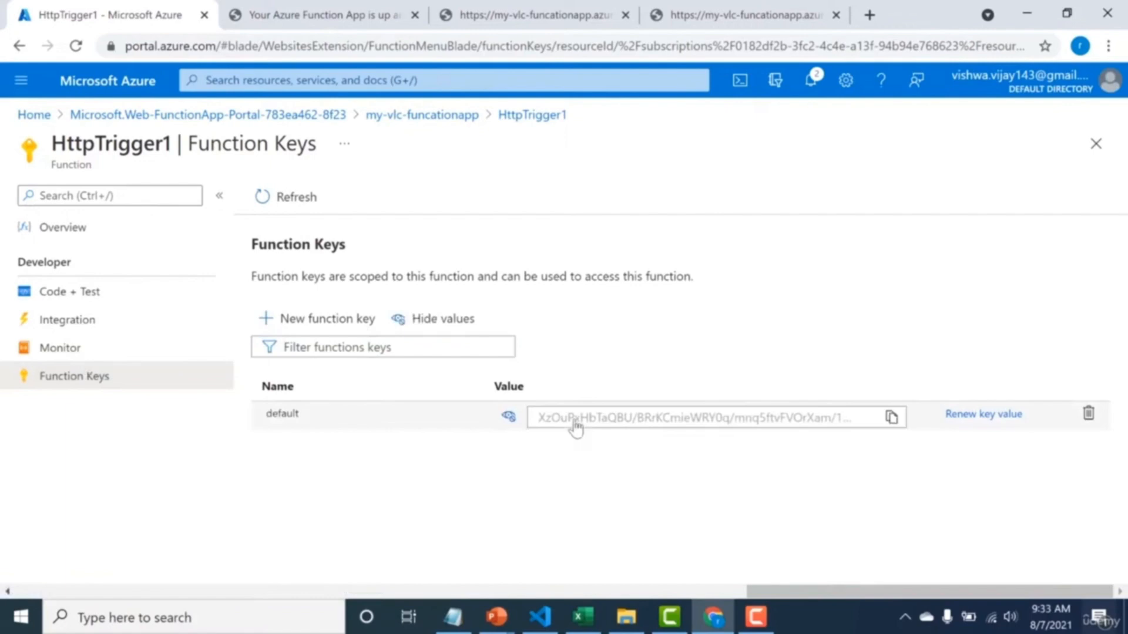
pyautogui.moveTo(535, 421); pyautogui.dragTo(619, 423)
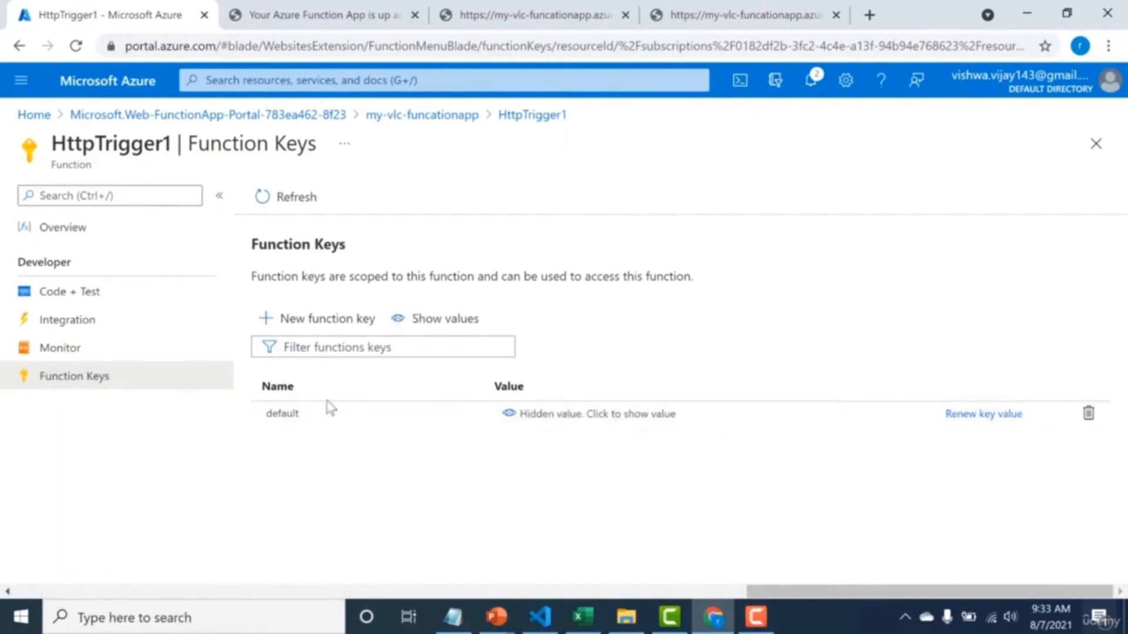
# Remove the code parameter with its function key from the opened function URL and request only the /api/HttpTrigger1 address.
pyautogui.click(749, 16)
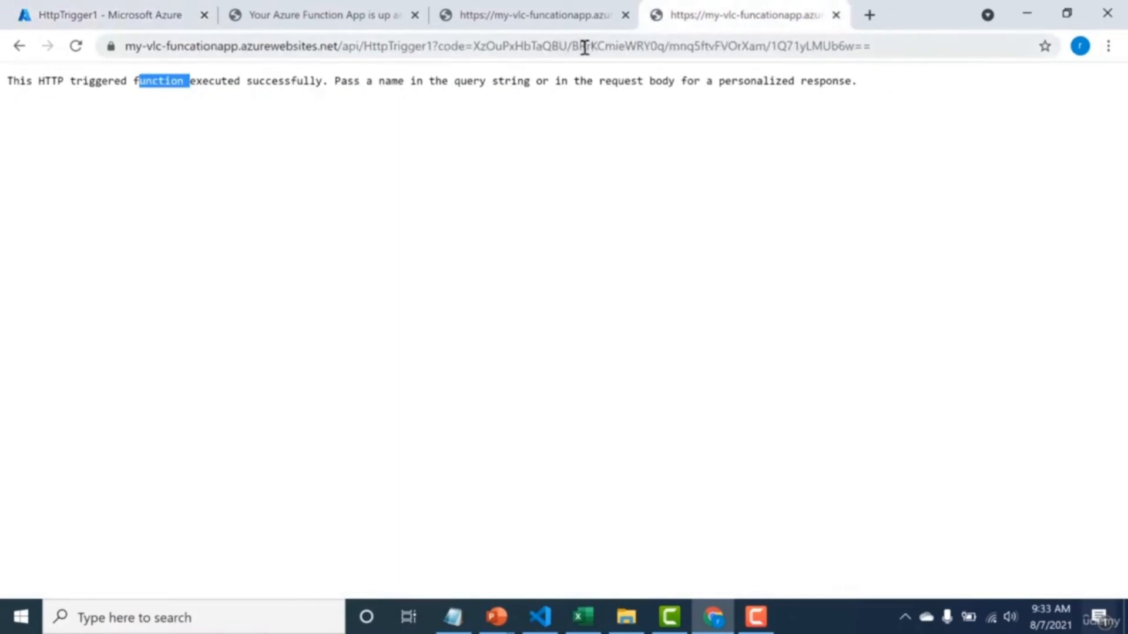
pyautogui.moveTo(473, 46); pyautogui.dragTo(893, 34)
pyautogui.press('BackSpace')
pyautogui.press('BackSpace')
pyautogui.press('BackSpace')
pyautogui.press('BackSpace')
pyautogui.press('BackSpace')
pyautogui.press('BackSpace')
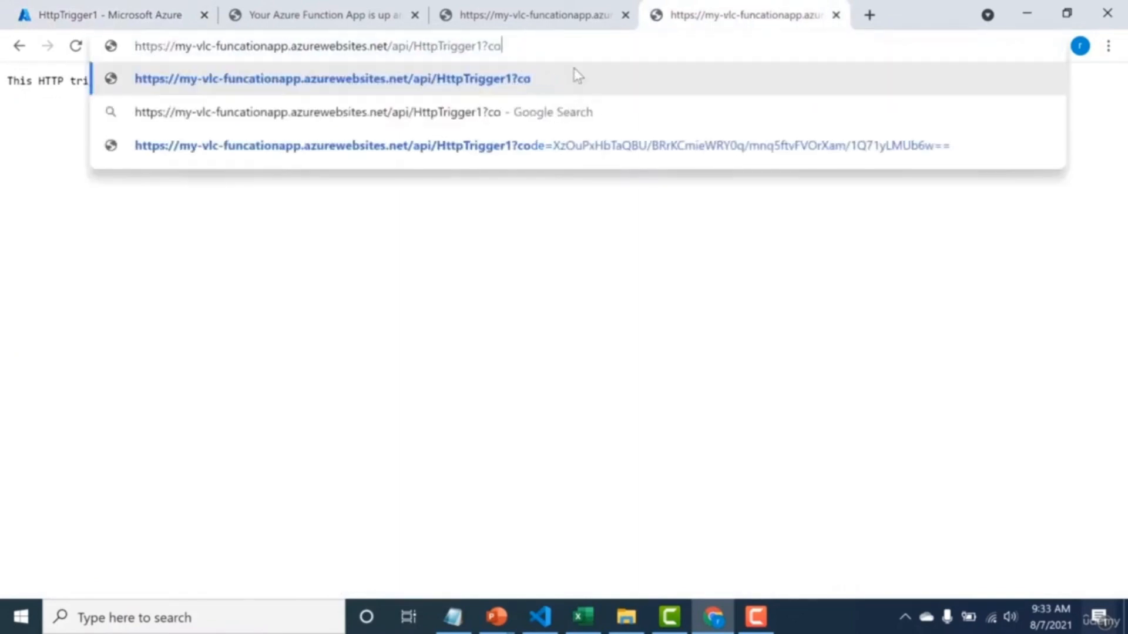
pyautogui.press('Return')
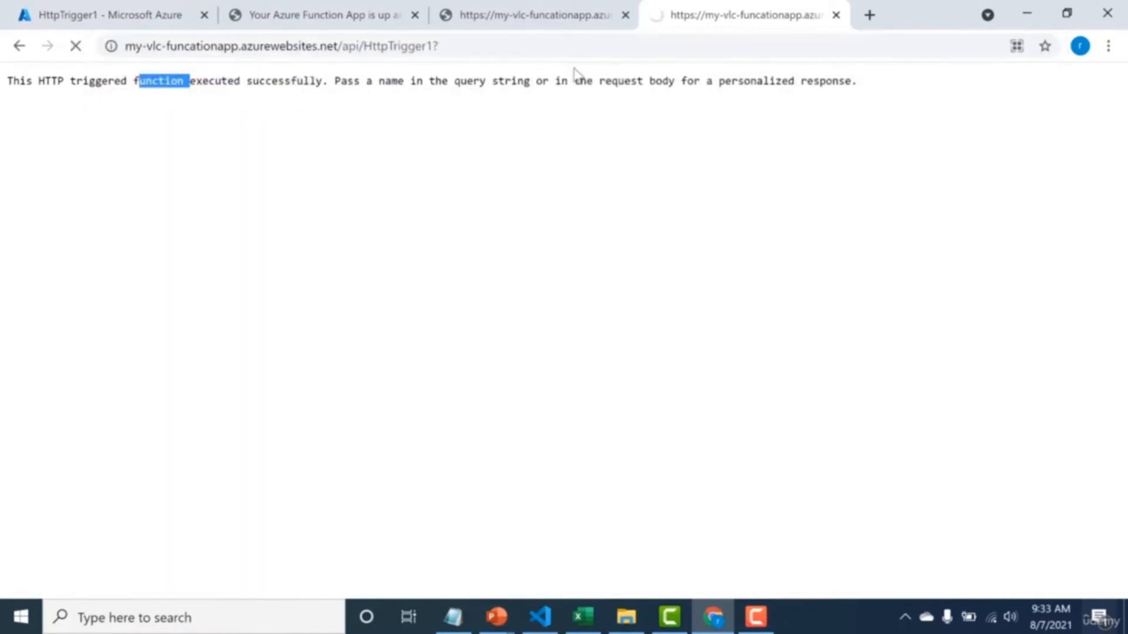
pyautogui.click(574, 47)
pyautogui.press('BackSpace')
pyautogui.press('BackSpace')
pyautogui.write('1')
pyautogui.press('Return')
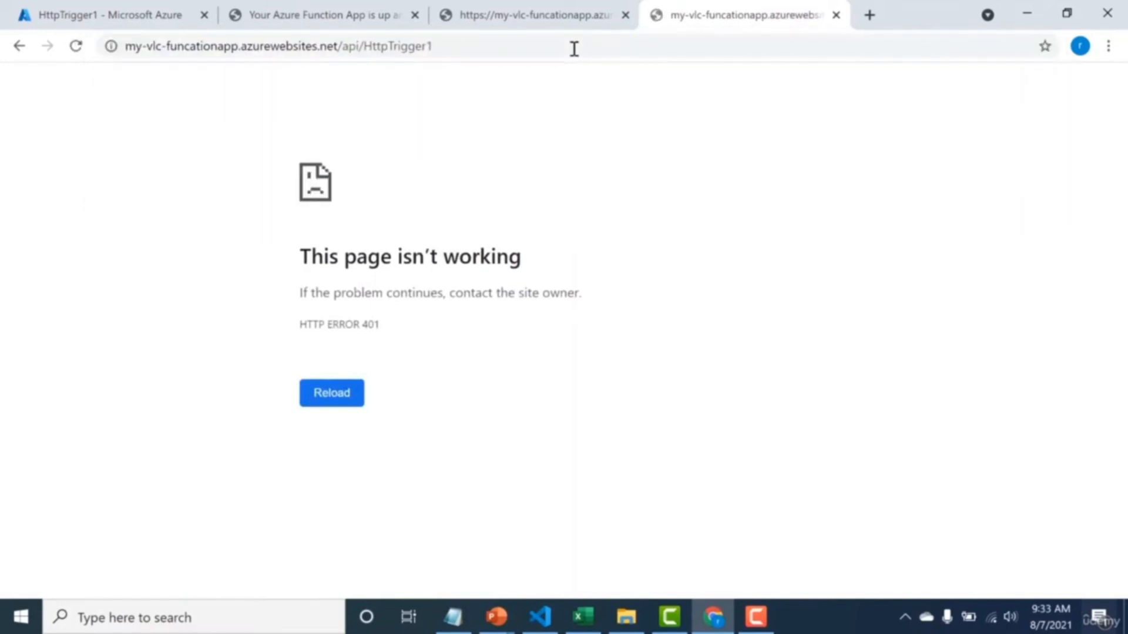
pyautogui.click(574, 49)
pyautogui.click(575, 49)
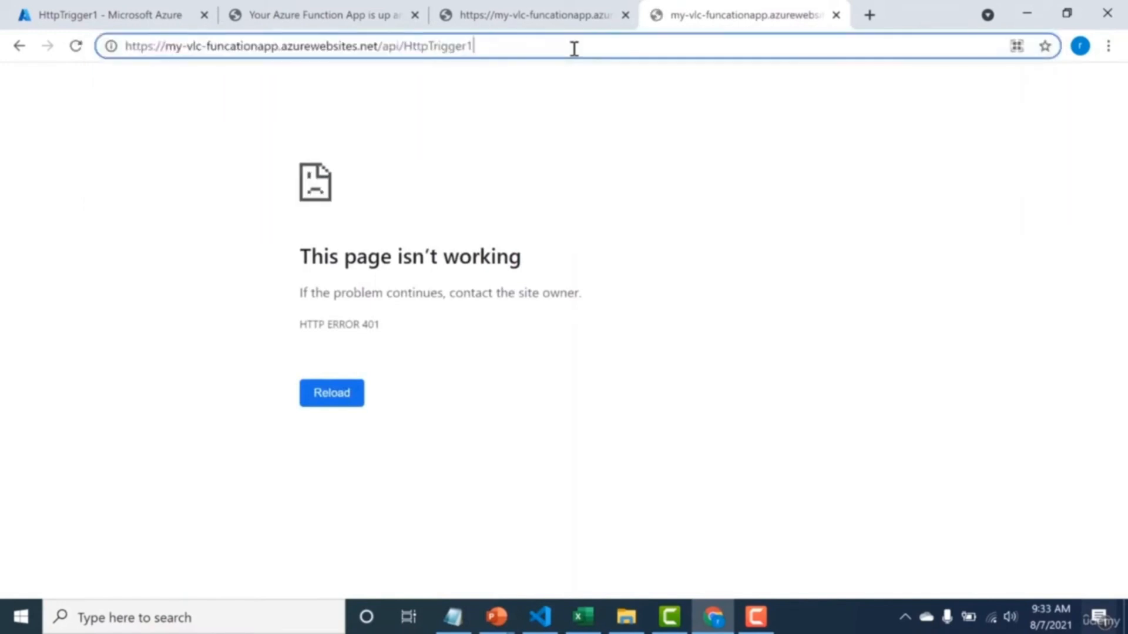
# Check the browser tab that still uses the keyed URL, and return to the function's integration diagram in the portal.
pyautogui.click(571, 19)
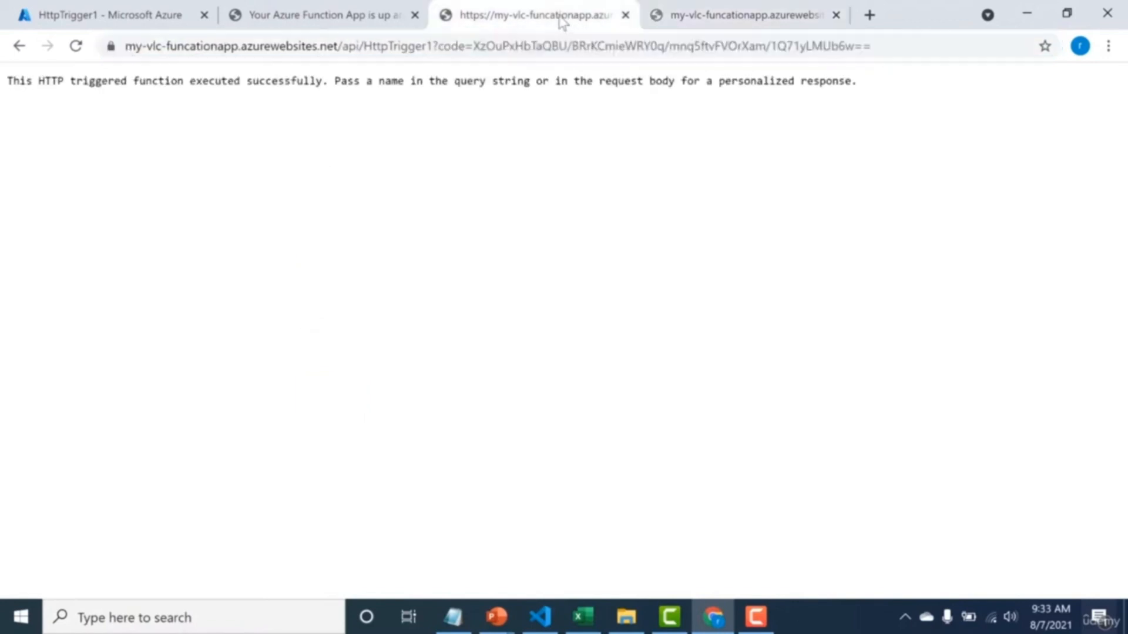
pyautogui.click(388, 6)
pyautogui.click(112, 15)
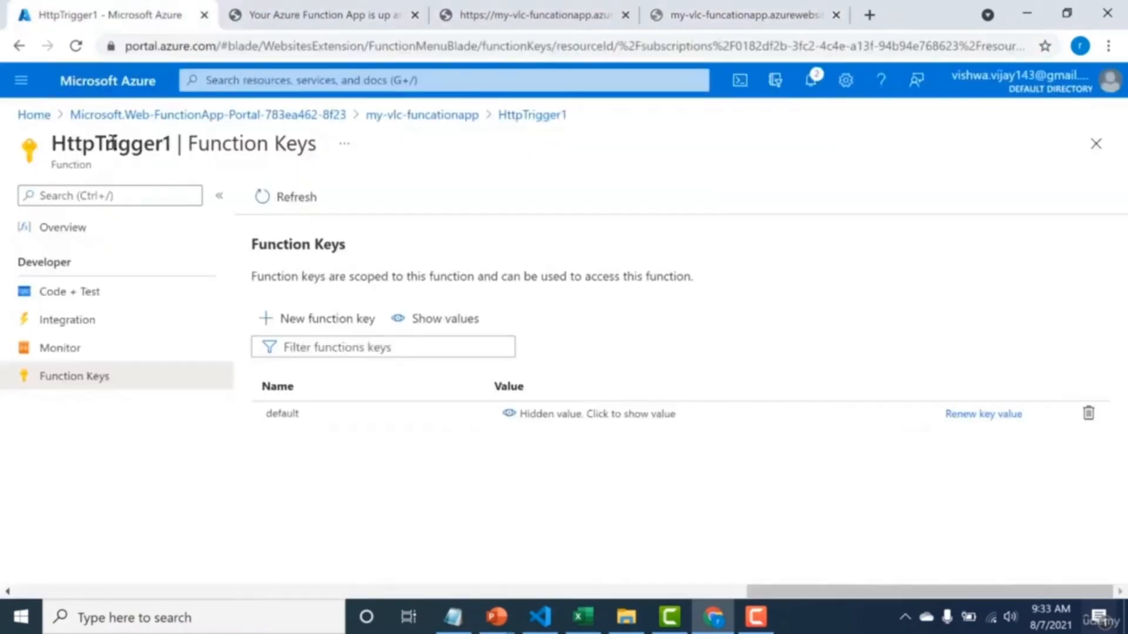
pyautogui.click(79, 319)
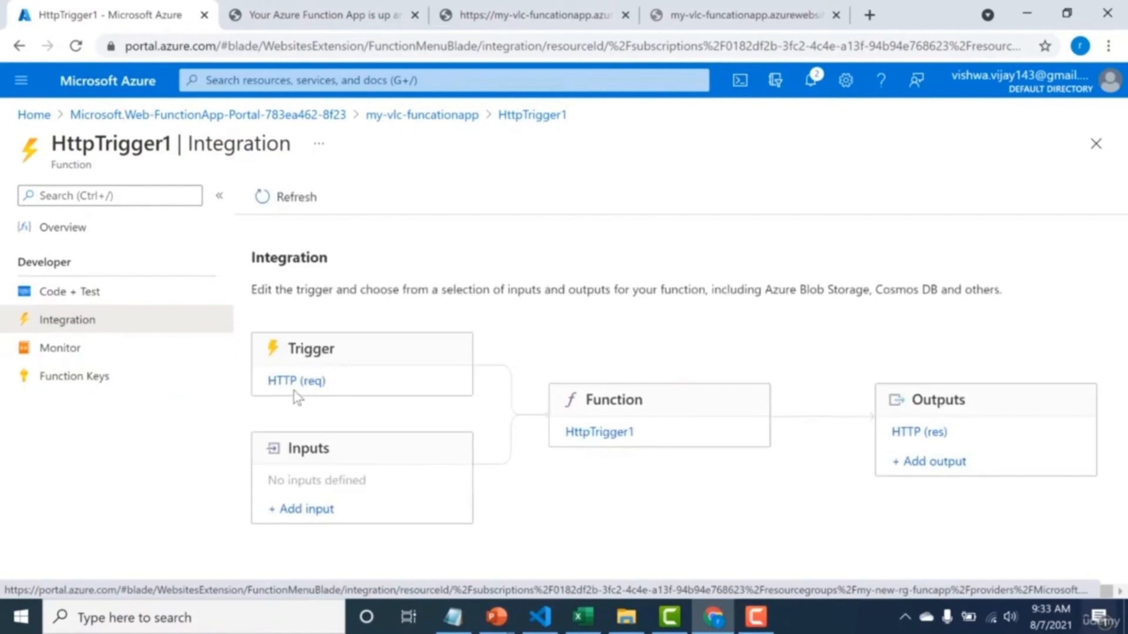
# Set the HTTP (req) trigger's authorization level to Anonymous and save the binding.
pyautogui.click(296, 383)
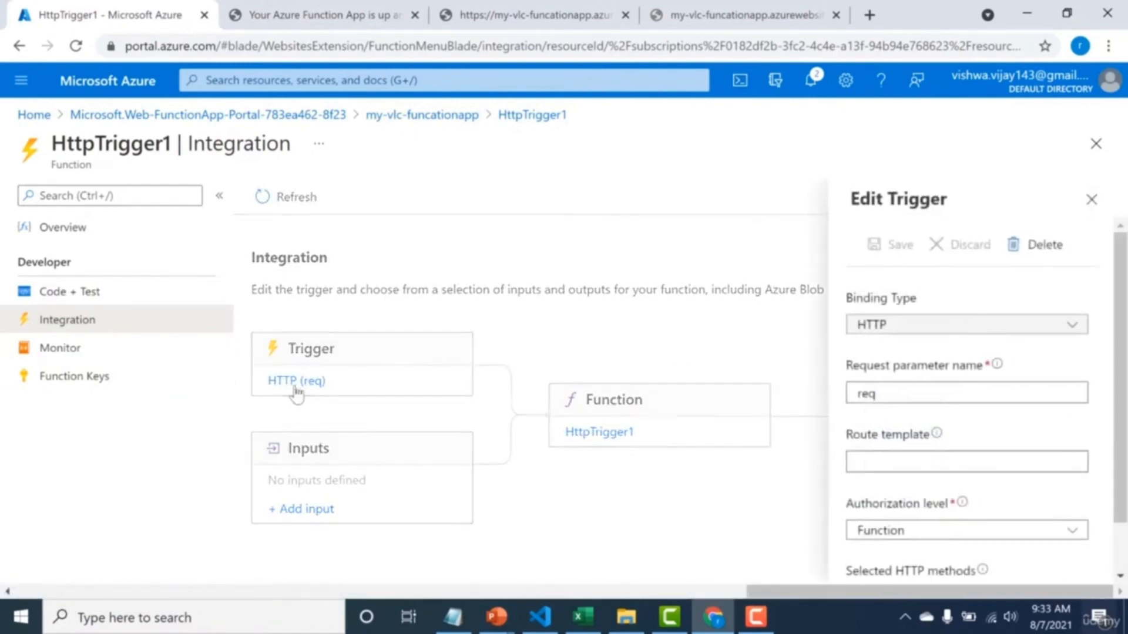
pyautogui.click(954, 531)
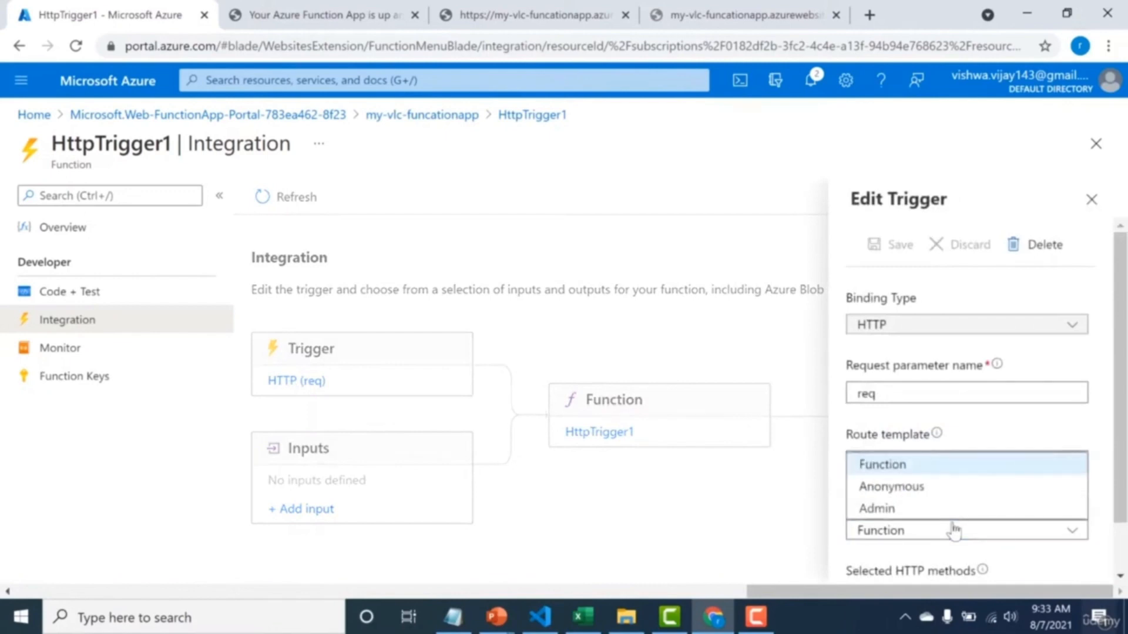
pyautogui.click(958, 488)
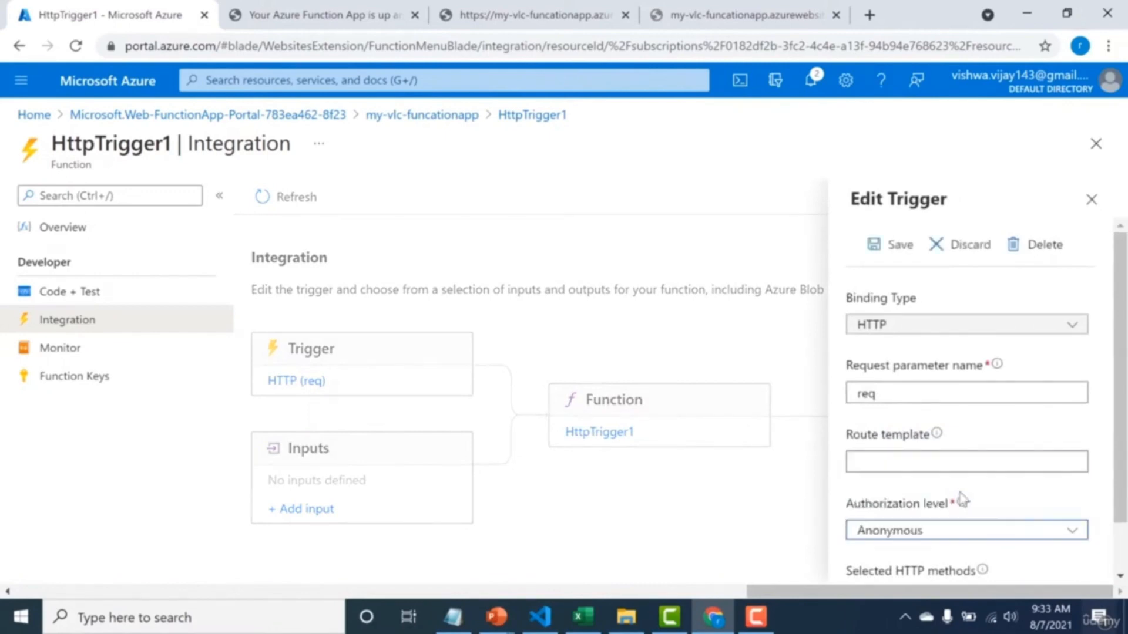
pyautogui.click(1124, 555)
pyautogui.scroll(2, 1123, 531)
pyautogui.click(890, 243)
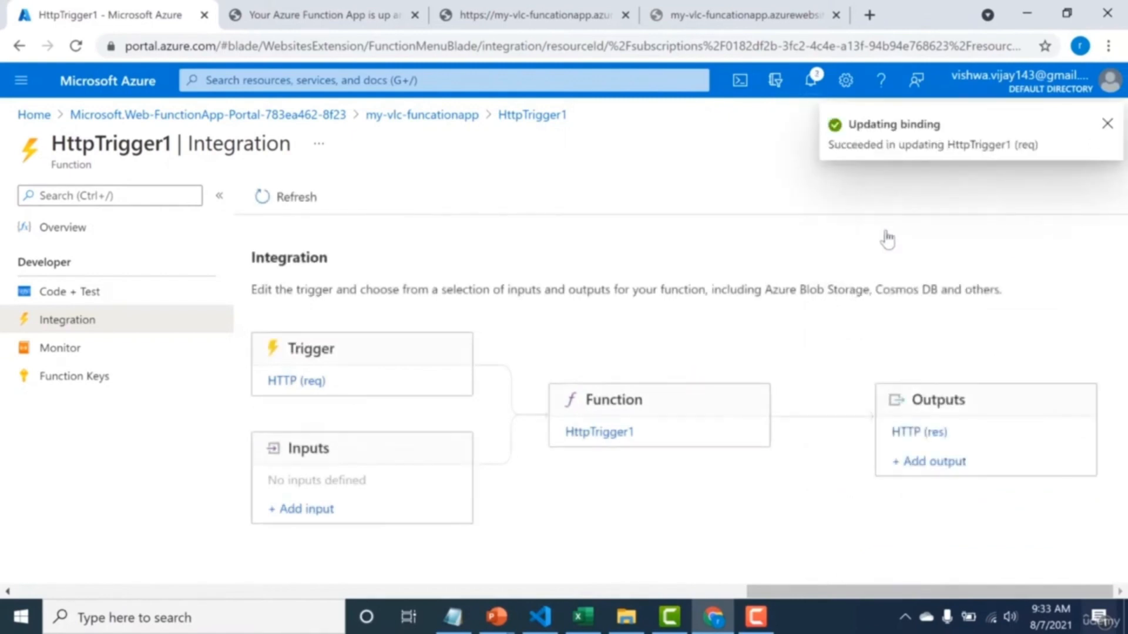
# Request the keyless /api/HttpTrigger1 address again in its browser tab and check the response.
pyautogui.click(741, 15)
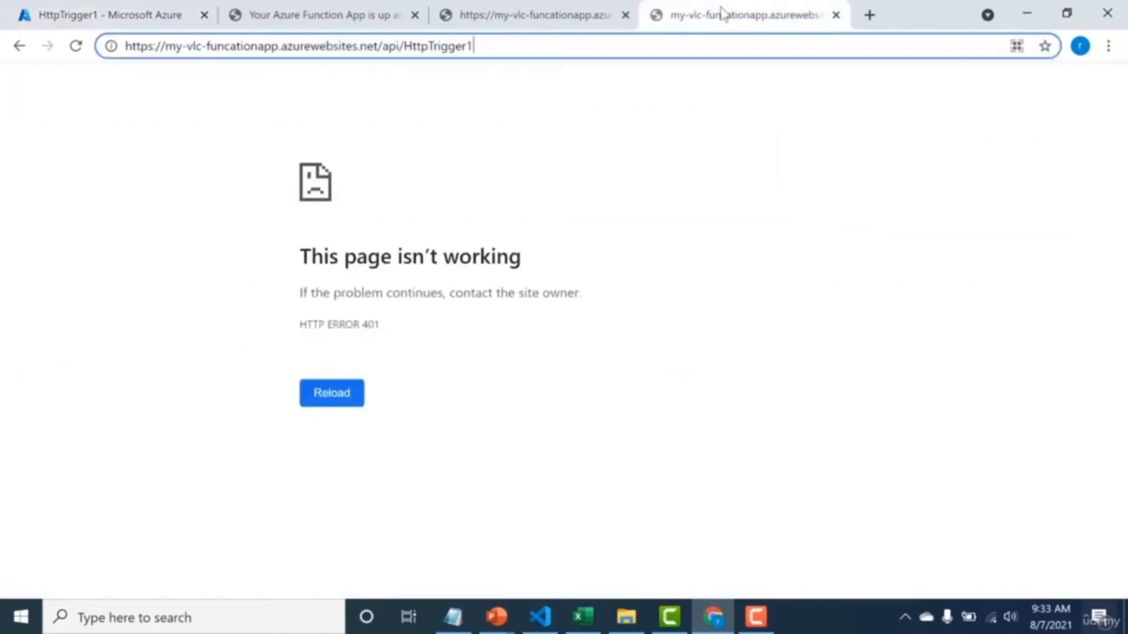
pyautogui.press('Return')
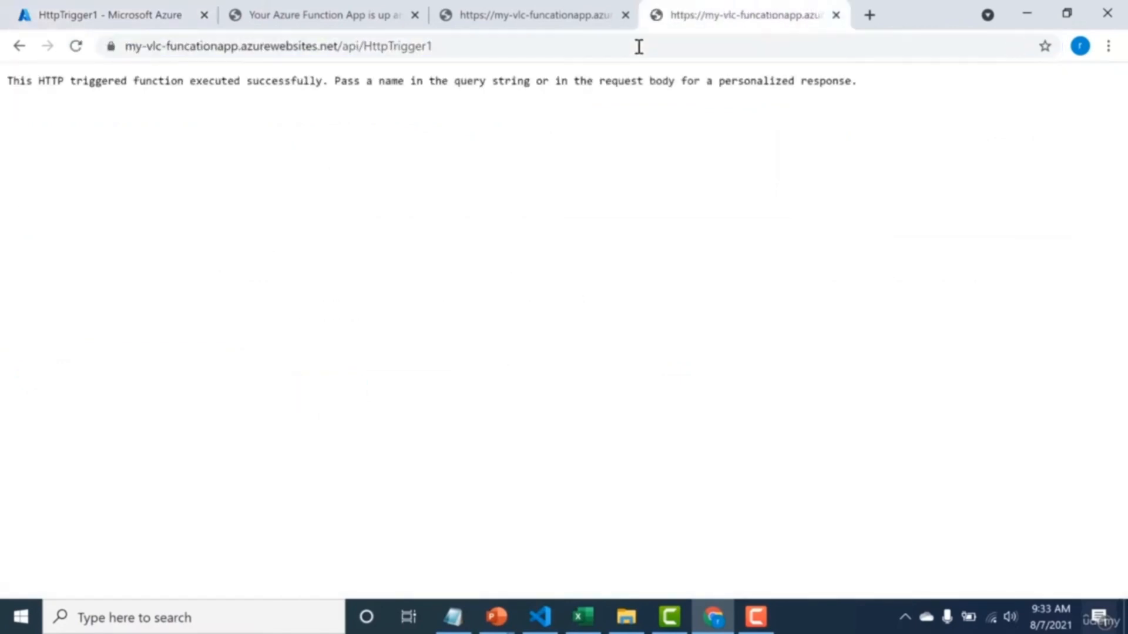
pyautogui.moveTo(442, 83); pyautogui.dragTo(457, 85)
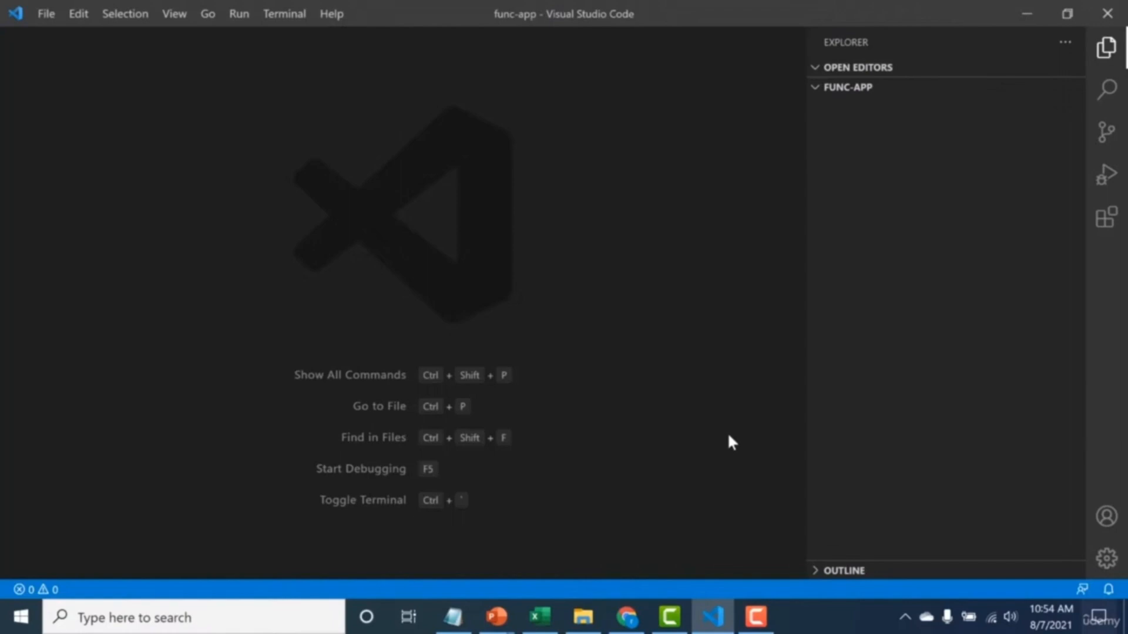
# Switch to Visual Studio Code, search the extension marketplace for "azure fun" and install the Azure Functions extension.
pyautogui.click(1106, 228)
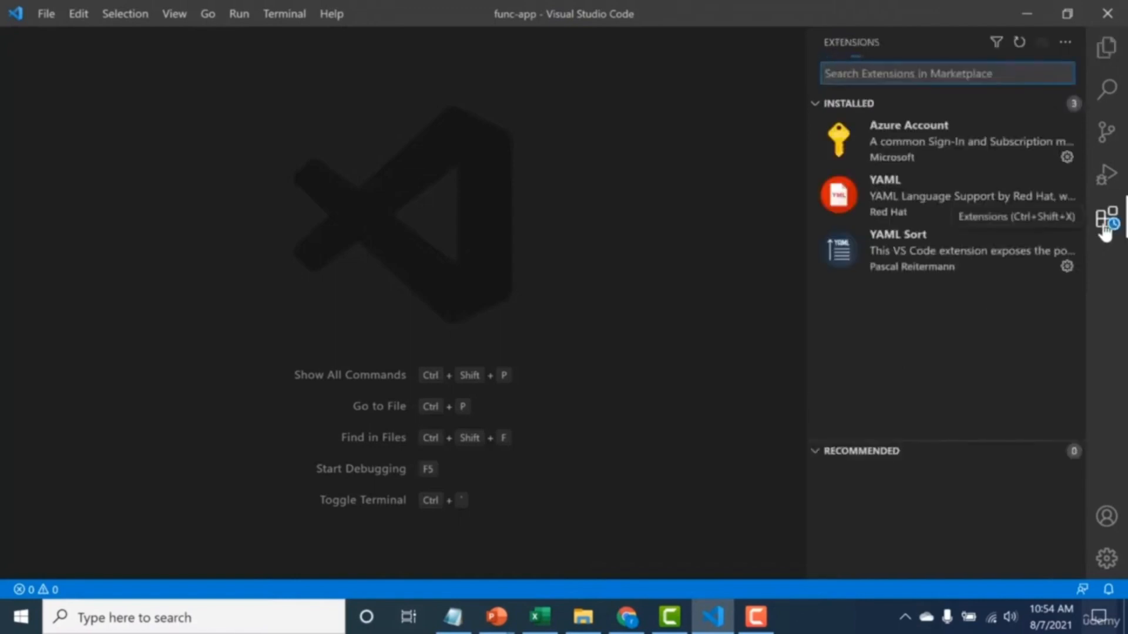
pyautogui.write('azure ')
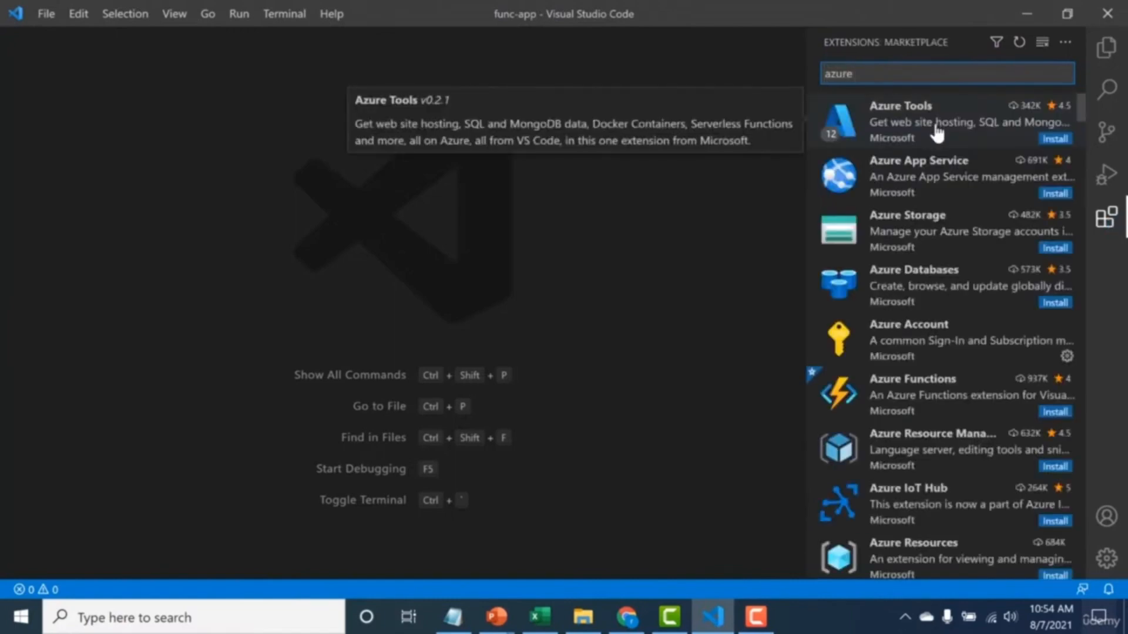
pyautogui.write('fun')
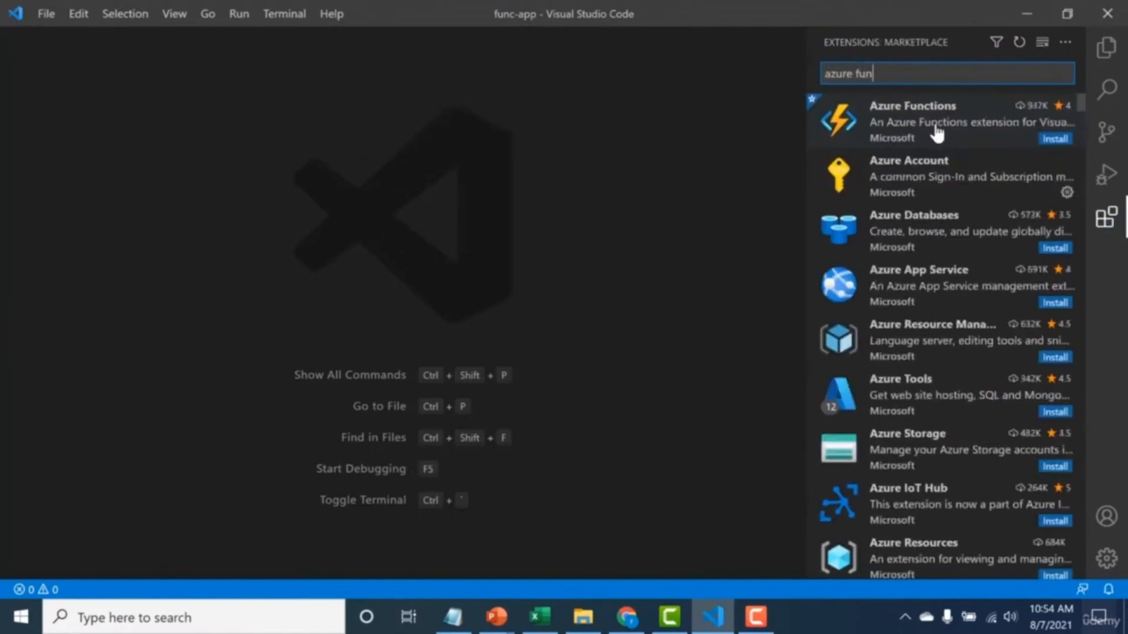
pyautogui.click(1053, 141)
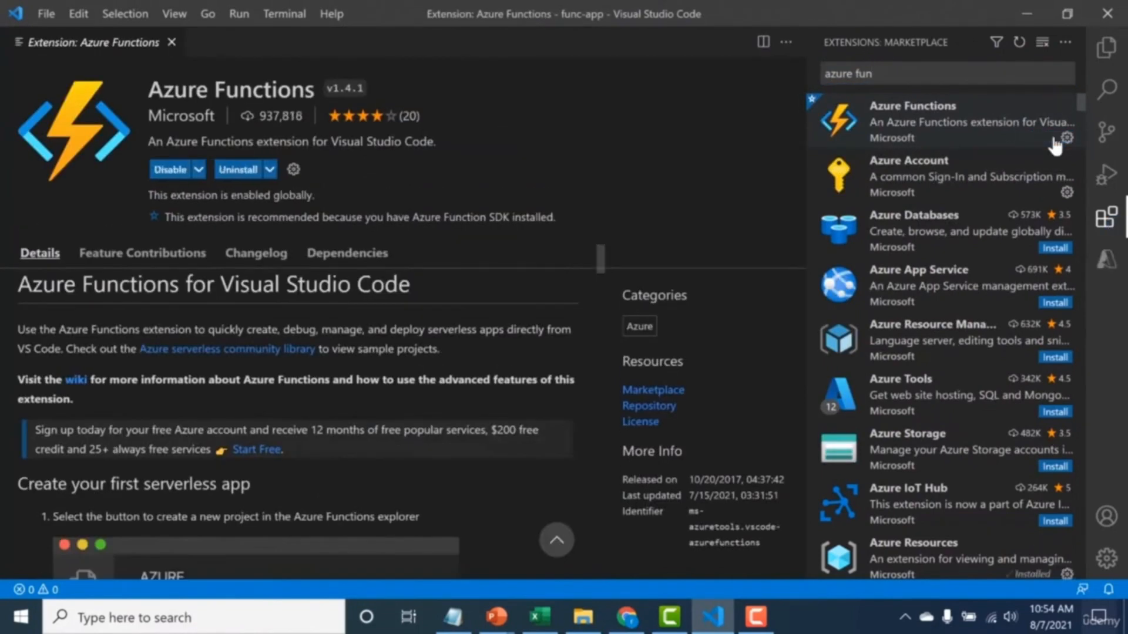
# Create a JavaScript function project in the func-app folder with an HTTP trigger named HttpTrigger1 and Anonymous authorization.
pyautogui.click(1105, 267)
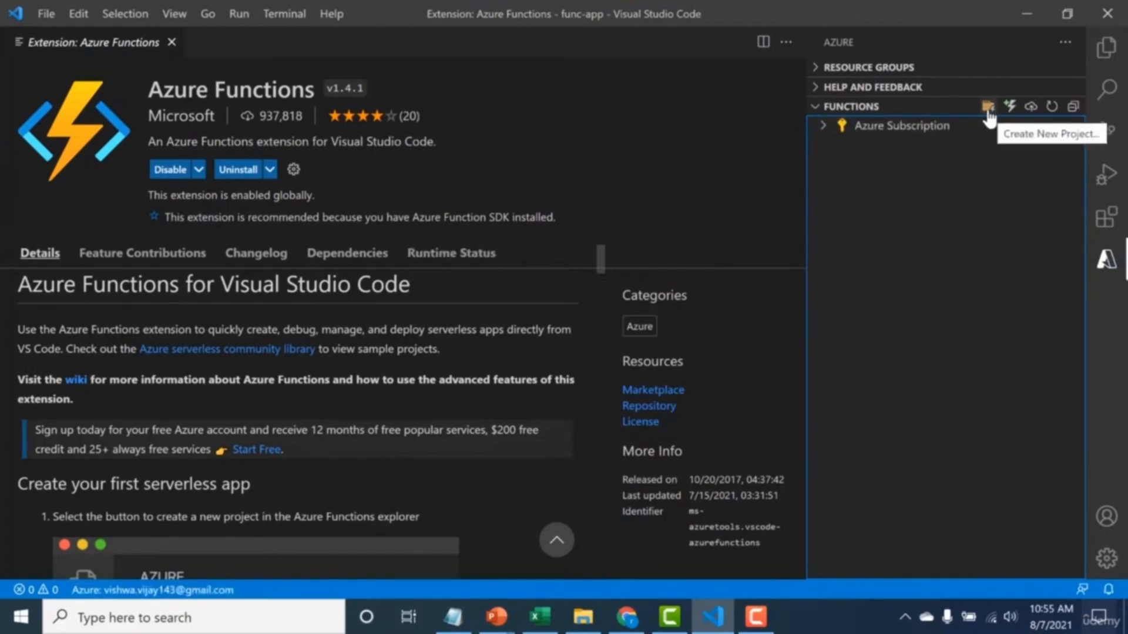
pyautogui.click(989, 108)
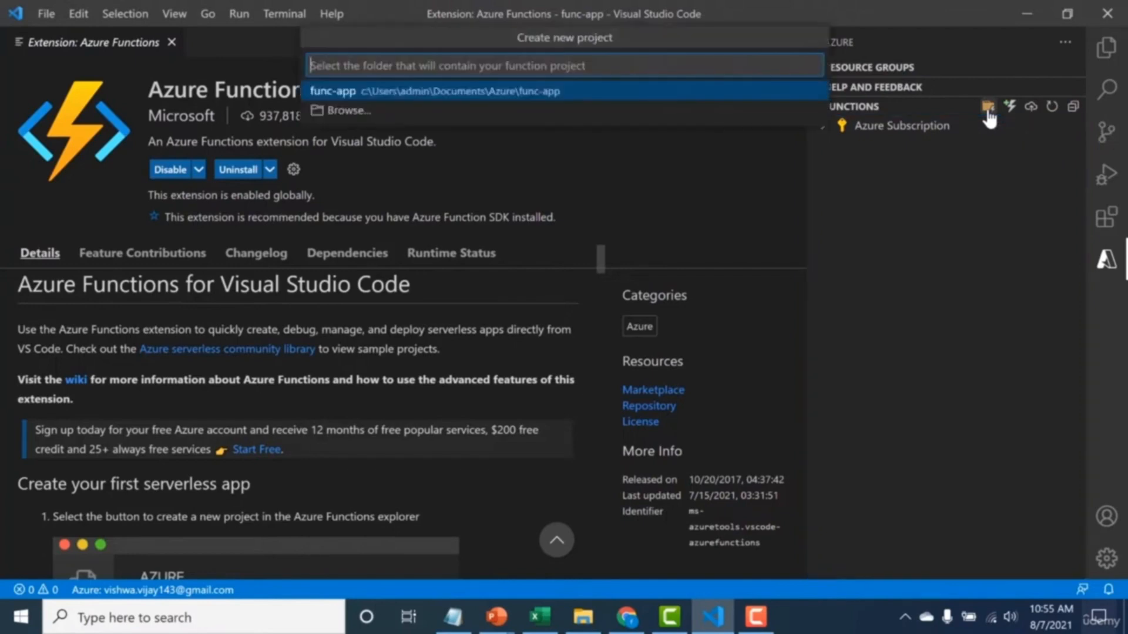
pyautogui.click(663, 94)
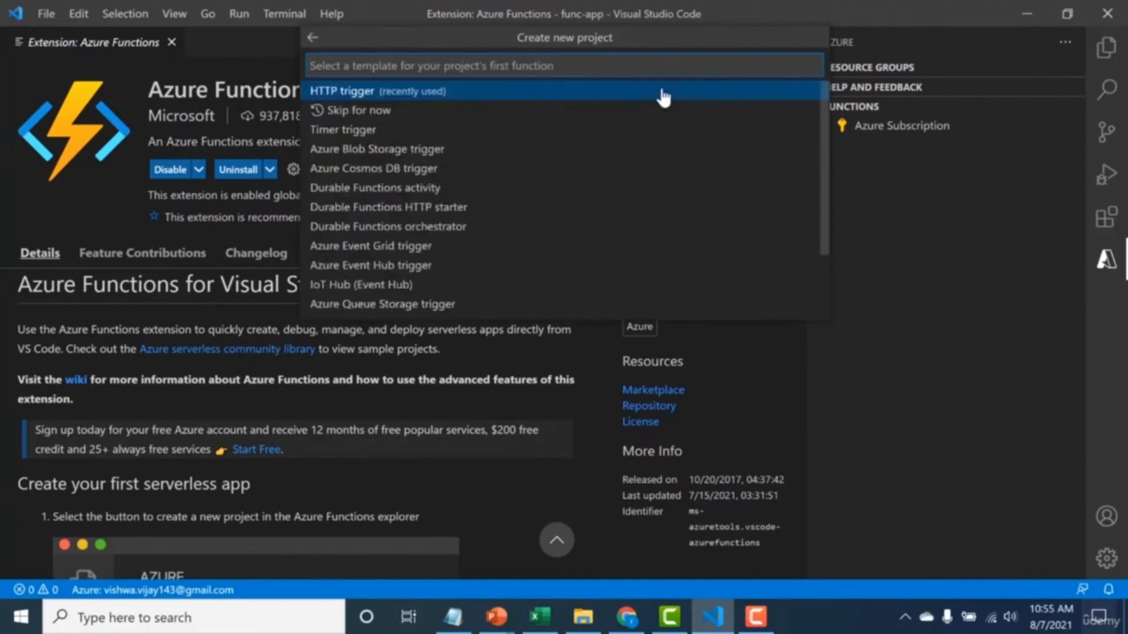
pyautogui.click(663, 94)
pyautogui.press('Return')
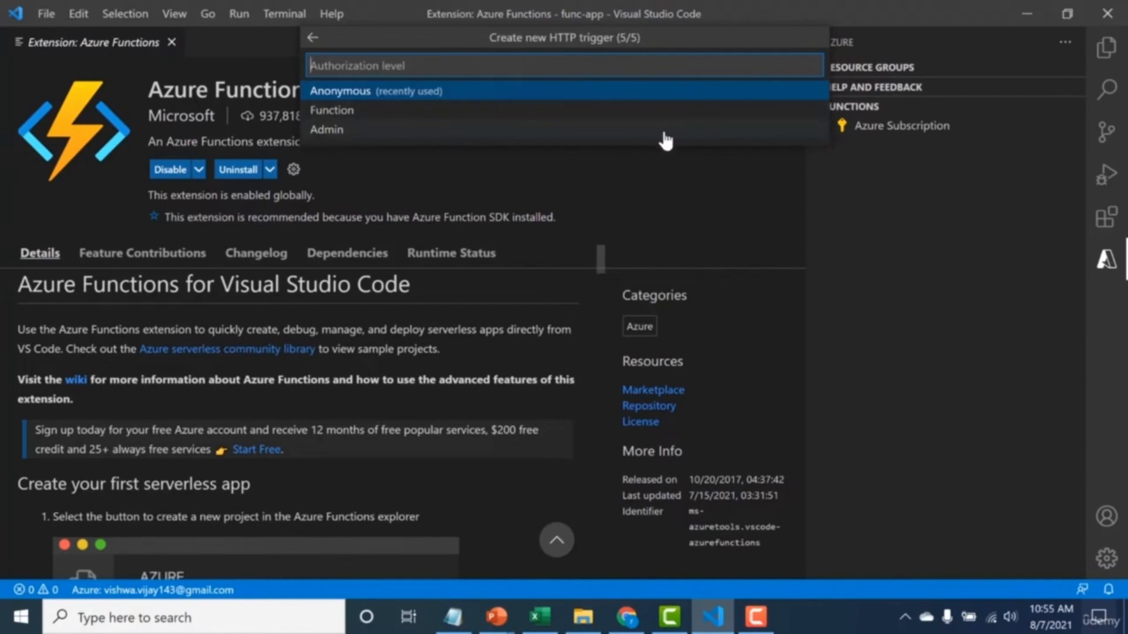
pyautogui.click(684, 97)
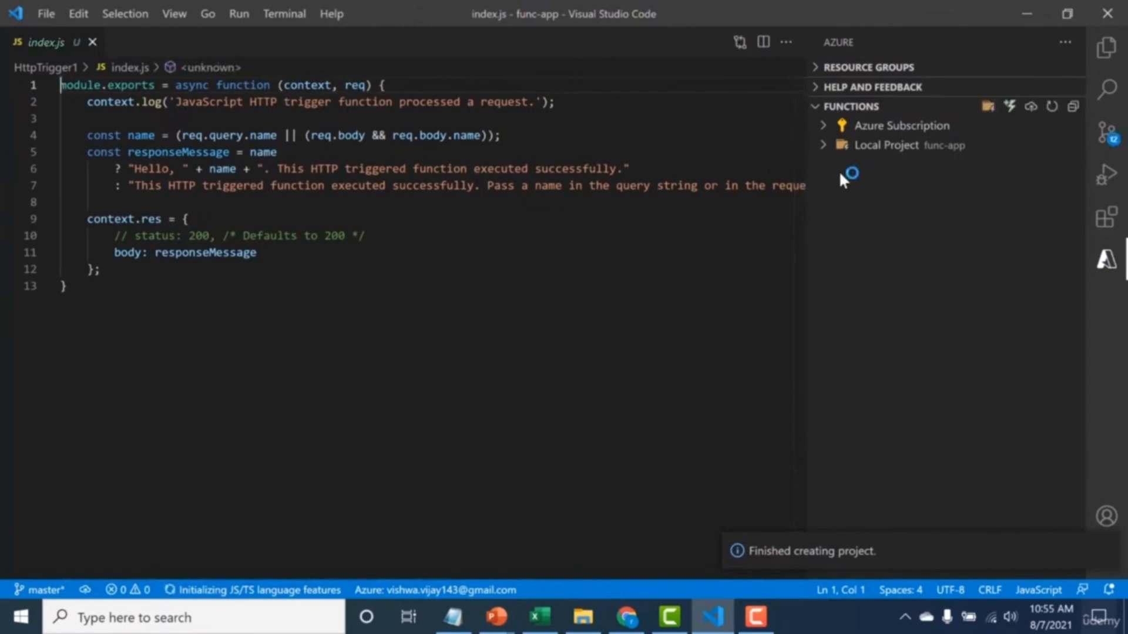
# Deploy the project to a new Azure function app named my-new-vlc-functionapp, using Node.js 14 LTS in Central US.
pyautogui.click(1031, 108)
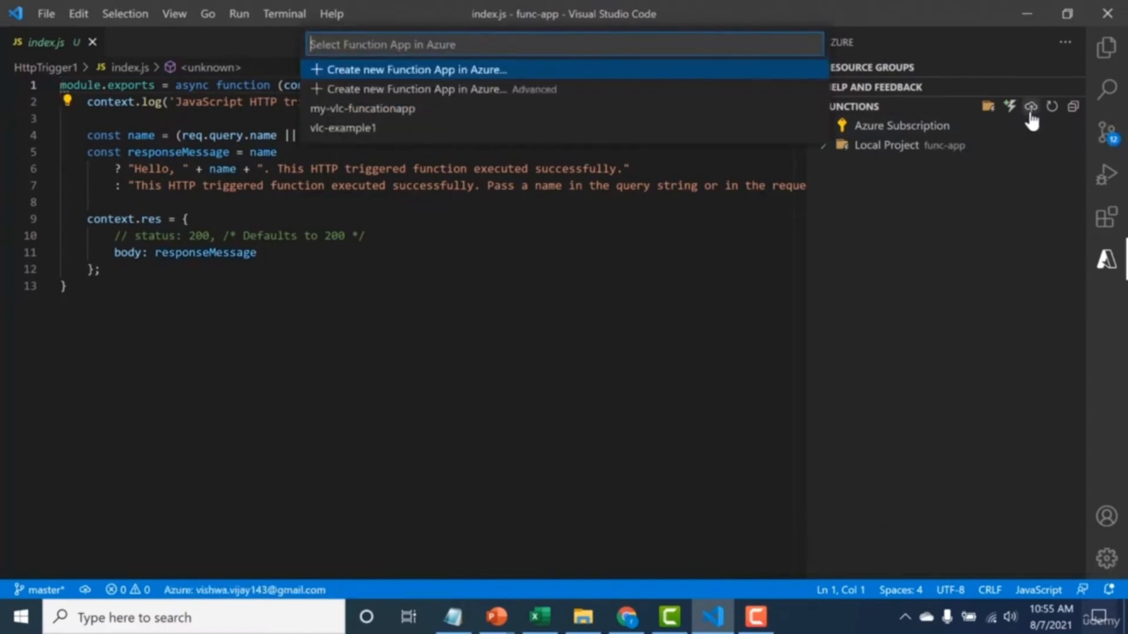
pyautogui.click(479, 71)
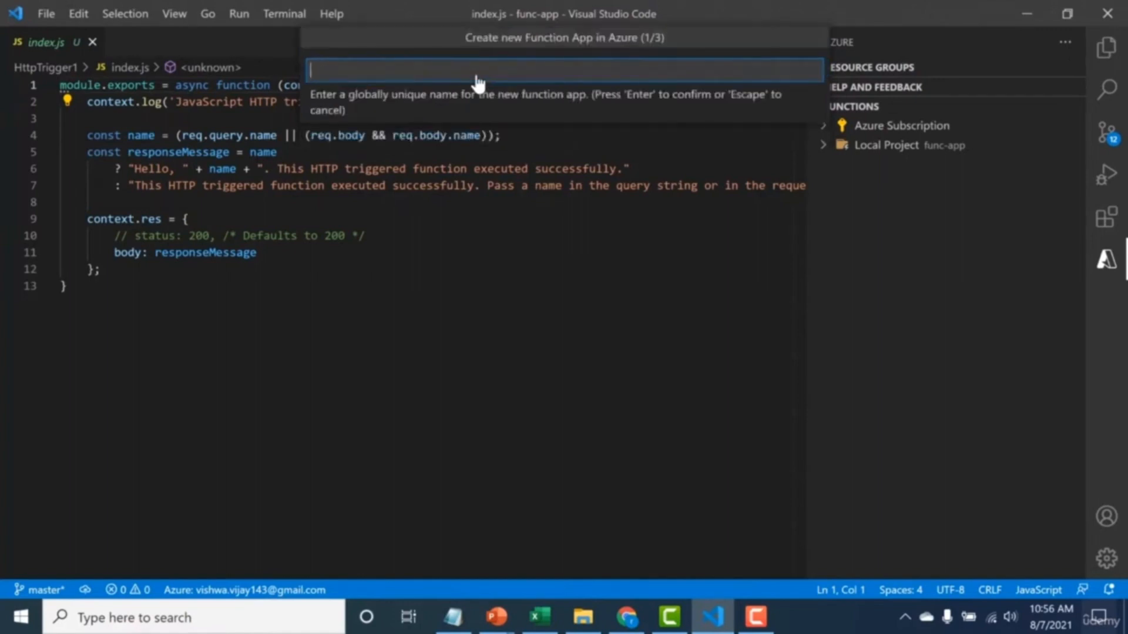
pyautogui.write('my-n')
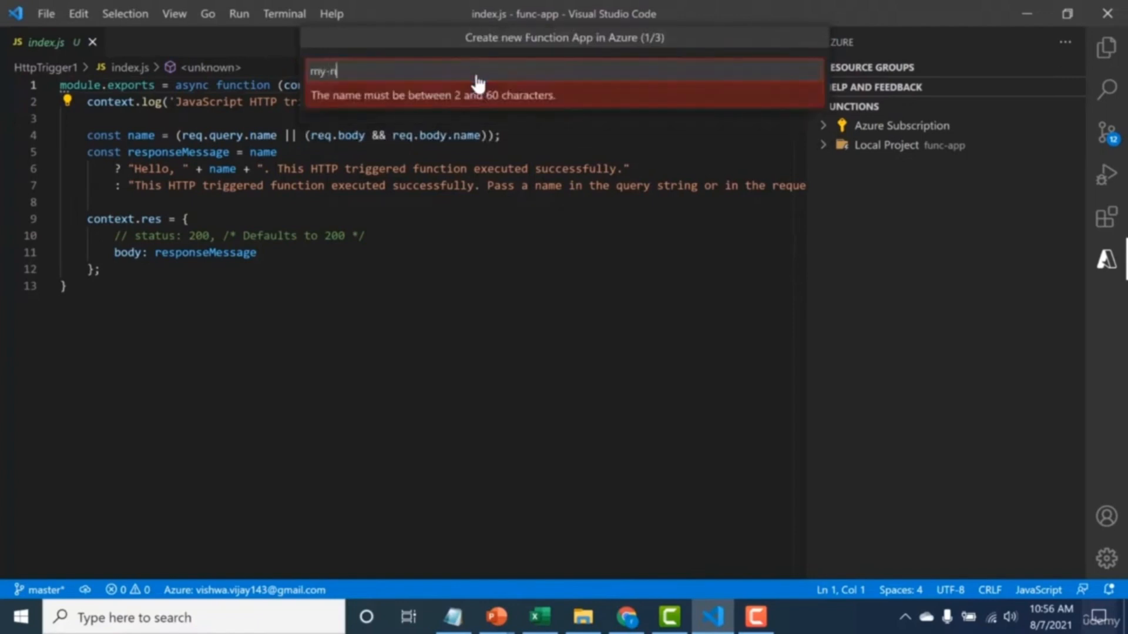
pyautogui.write('ew-vlc')
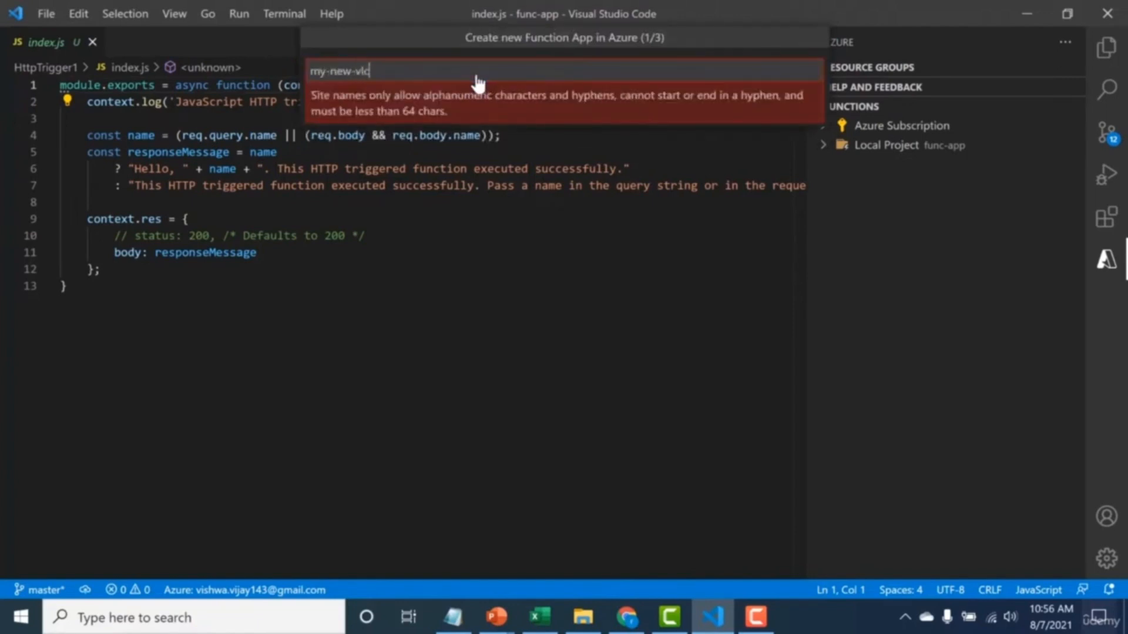
pyautogui.write('-functionapp')
pyautogui.press('Return')
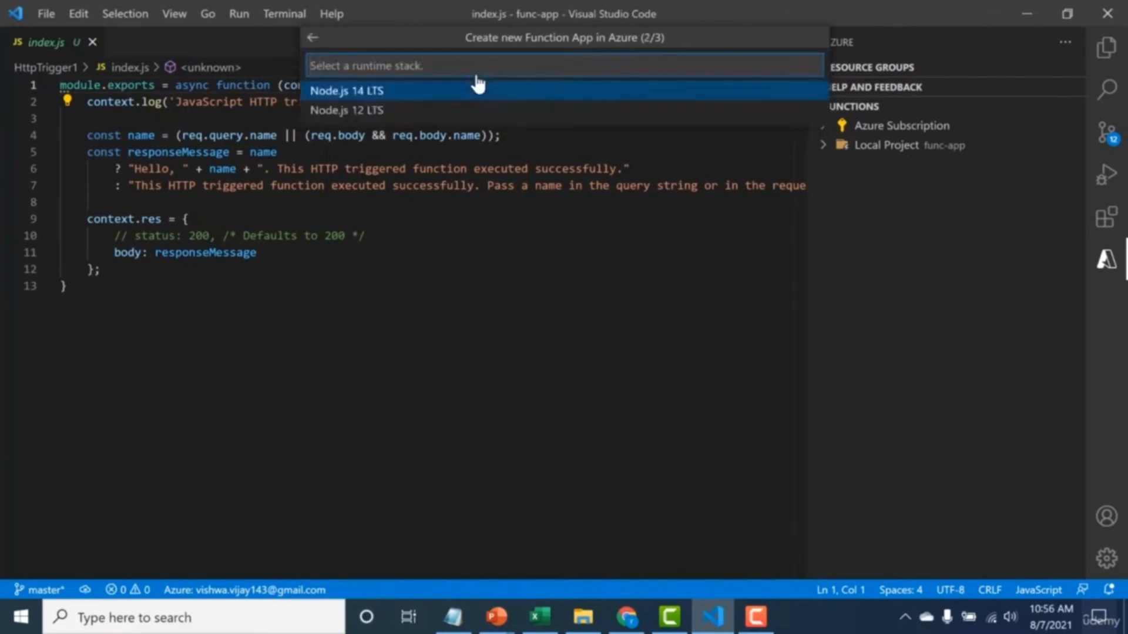
pyautogui.click(476, 91)
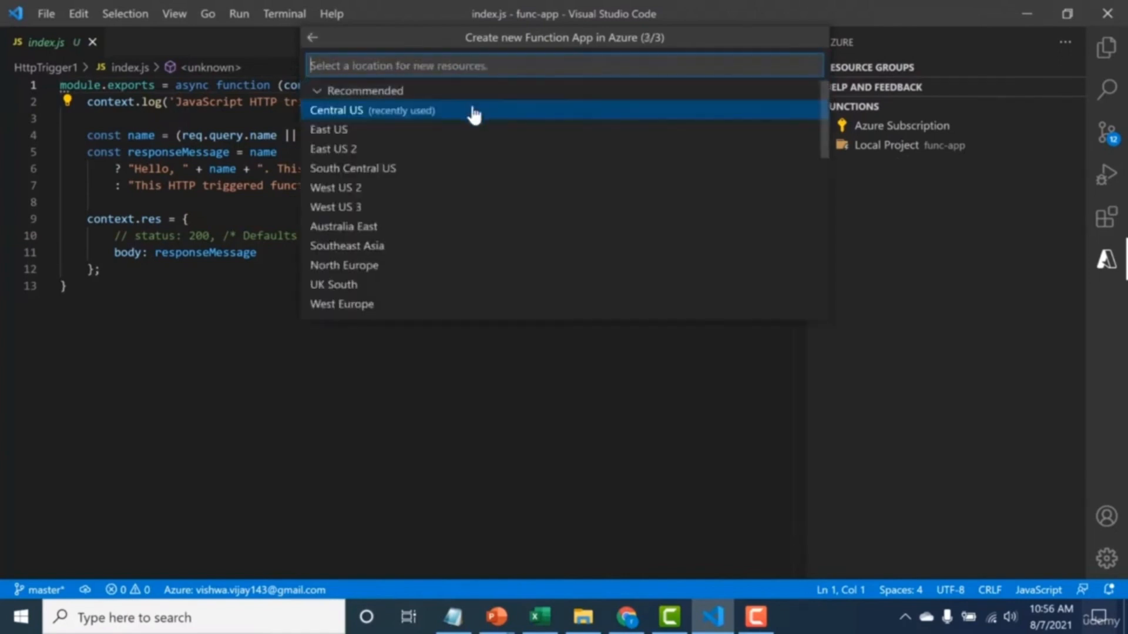
pyautogui.click(473, 115)
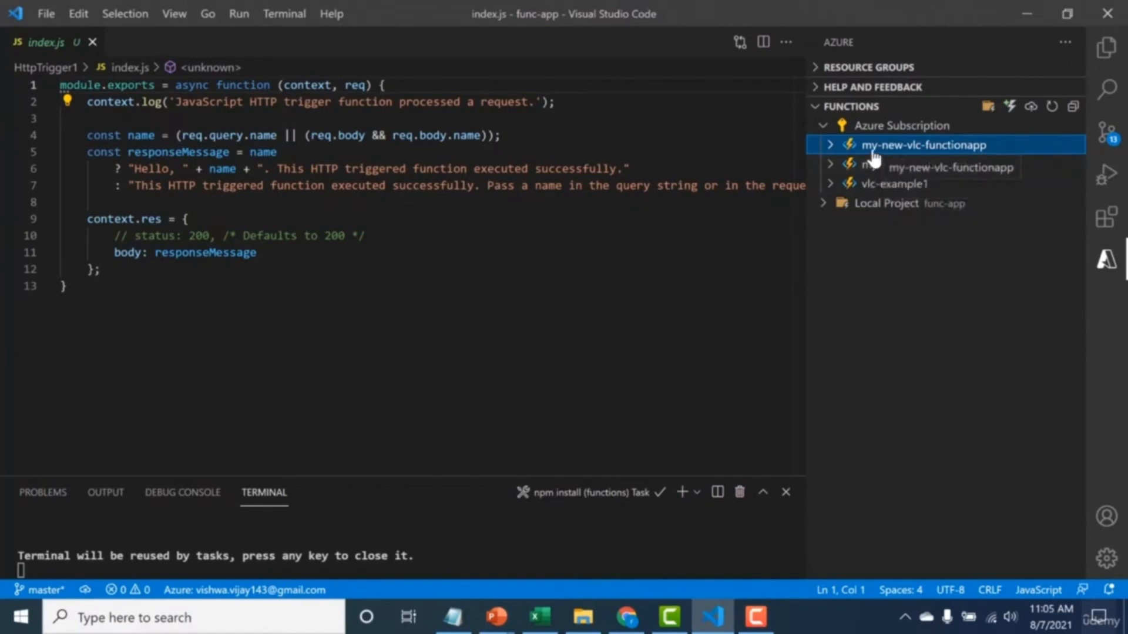
# Switch to the Azure portal in the browser and examine HttpTrigger1 of my-new-vlc-functionapp, including its integration diagram.
pyautogui.click(627, 617)
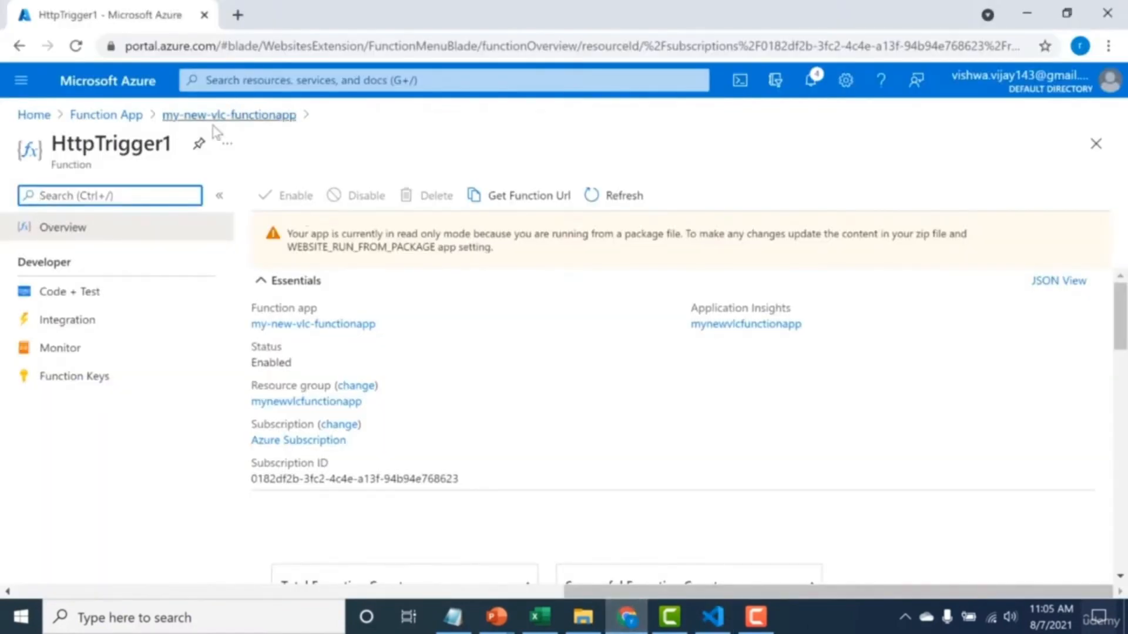
pyautogui.click(112, 114)
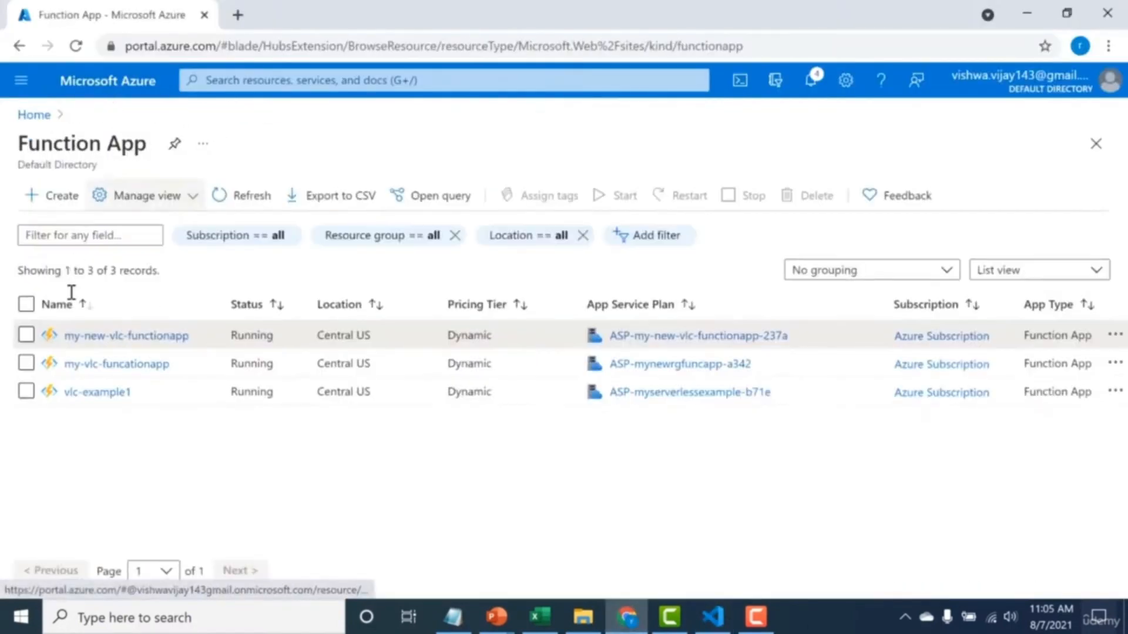
pyautogui.click(76, 336)
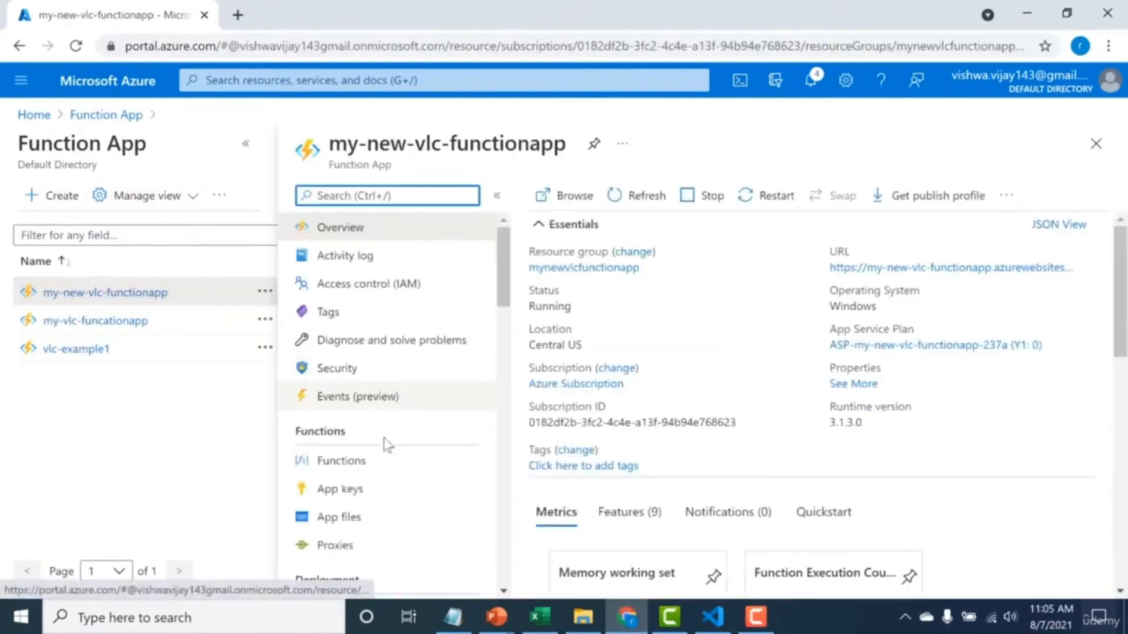
pyautogui.click(376, 466)
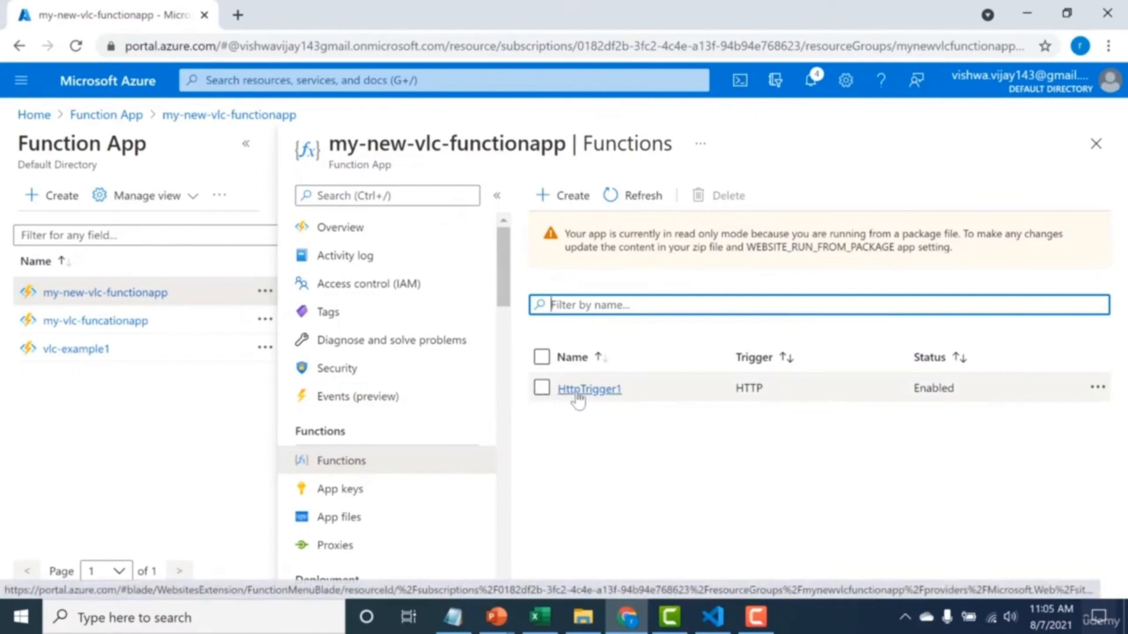
pyautogui.click(563, 395)
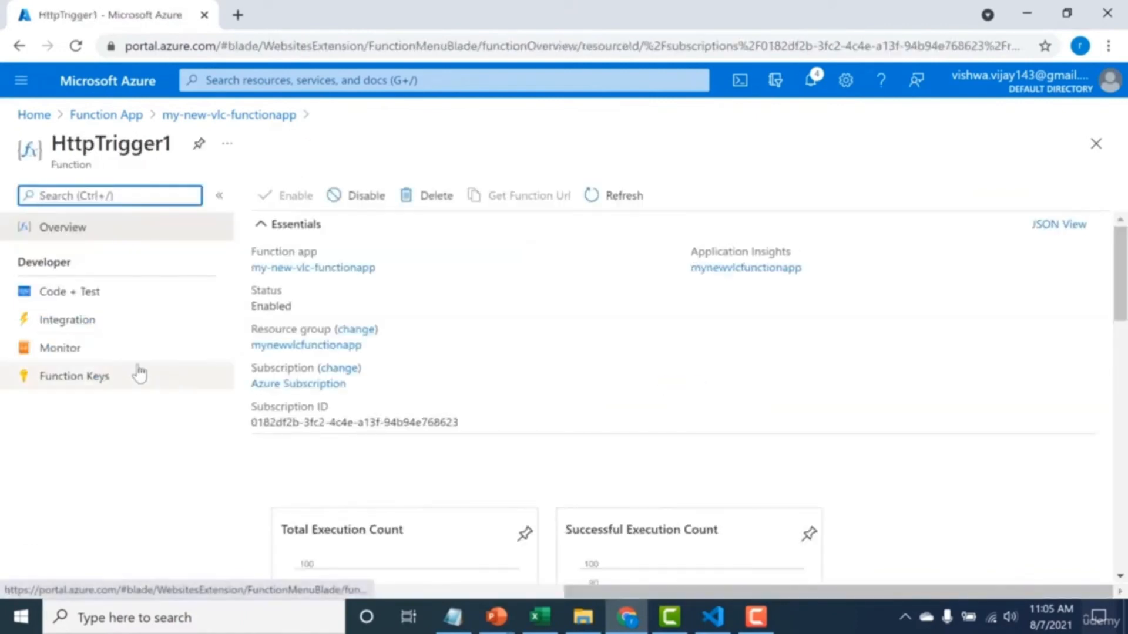
pyautogui.click(67, 321)
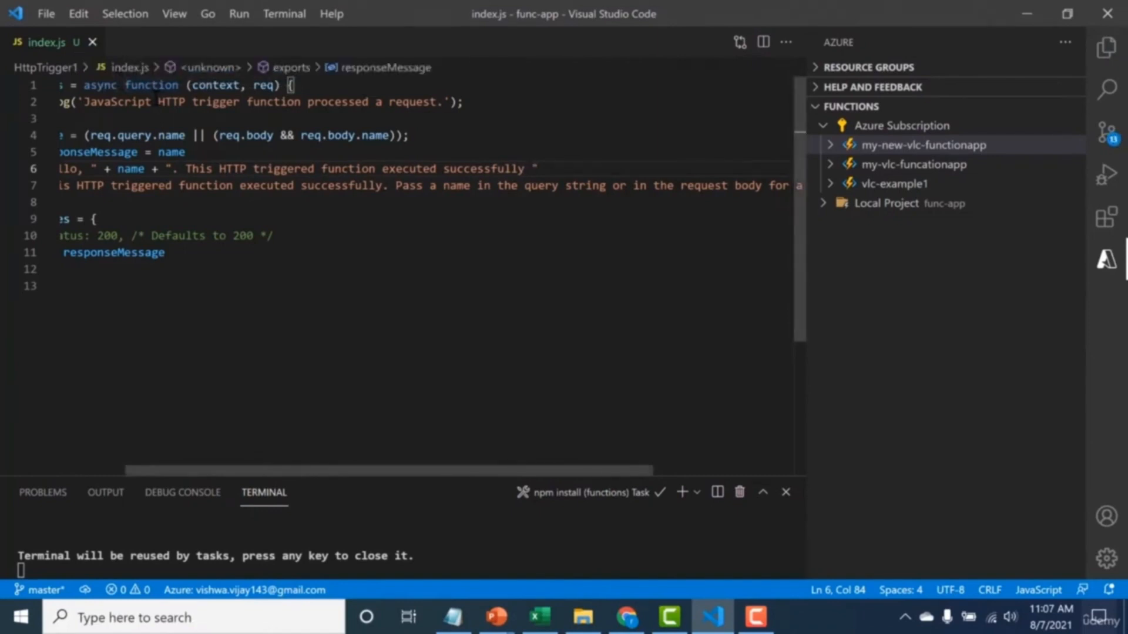
# Extend the named greeting in index.js with "and was created in VSCODE ." and redeploy the project to my-new-vlc-functionapp.
pyautogui.write('and was created in VSCODE .')
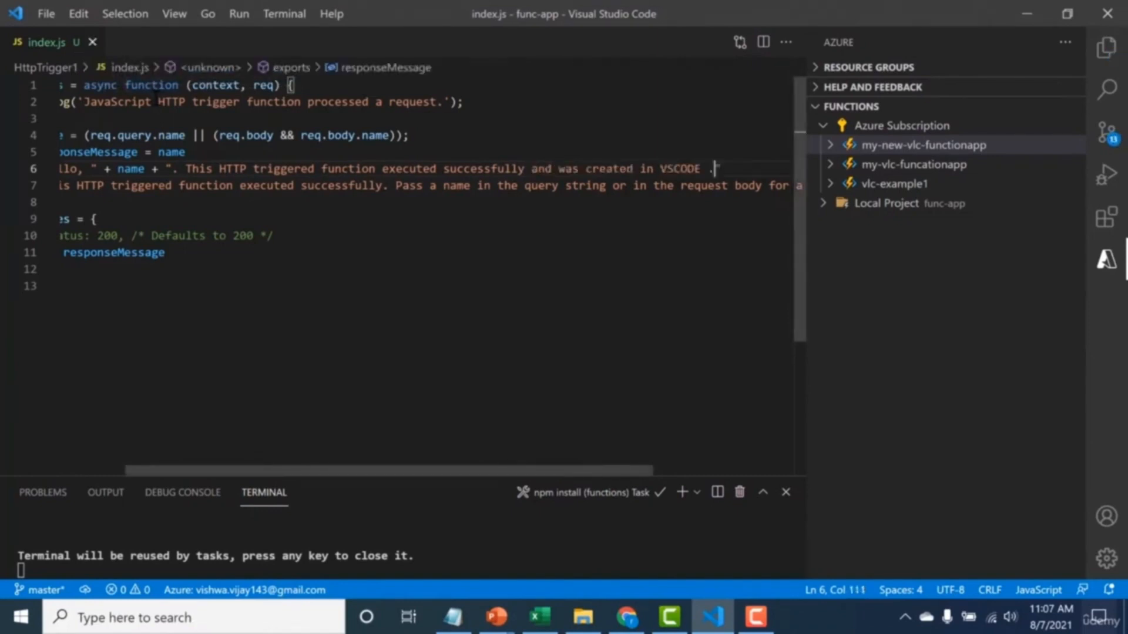
pyautogui.moveTo(532, 169); pyautogui.dragTo(660, 169)
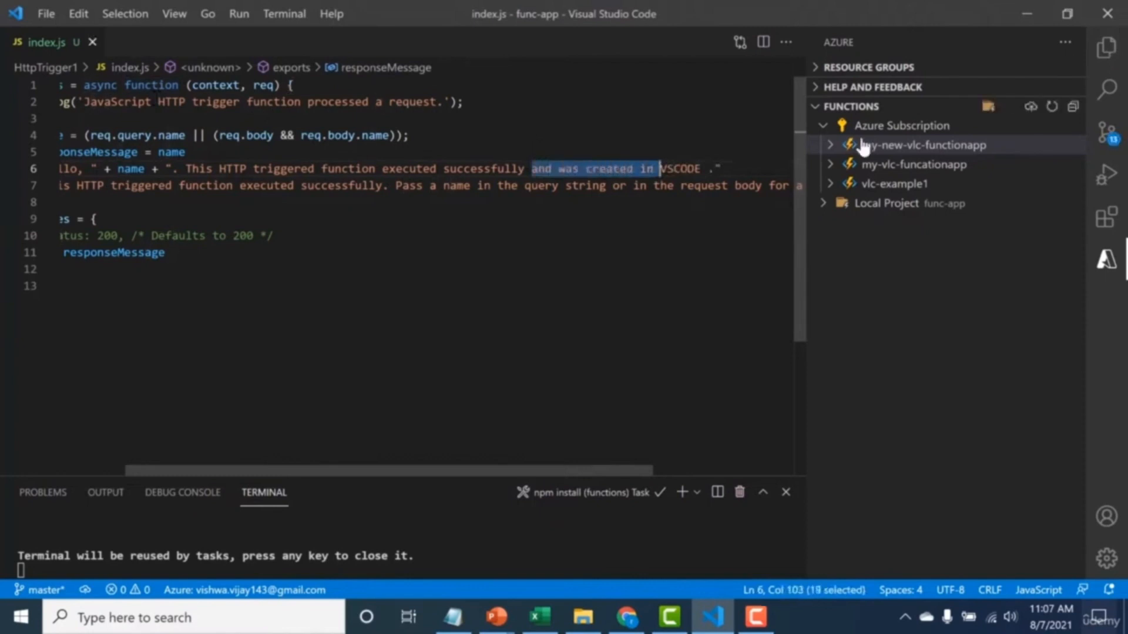
pyautogui.click(1029, 107)
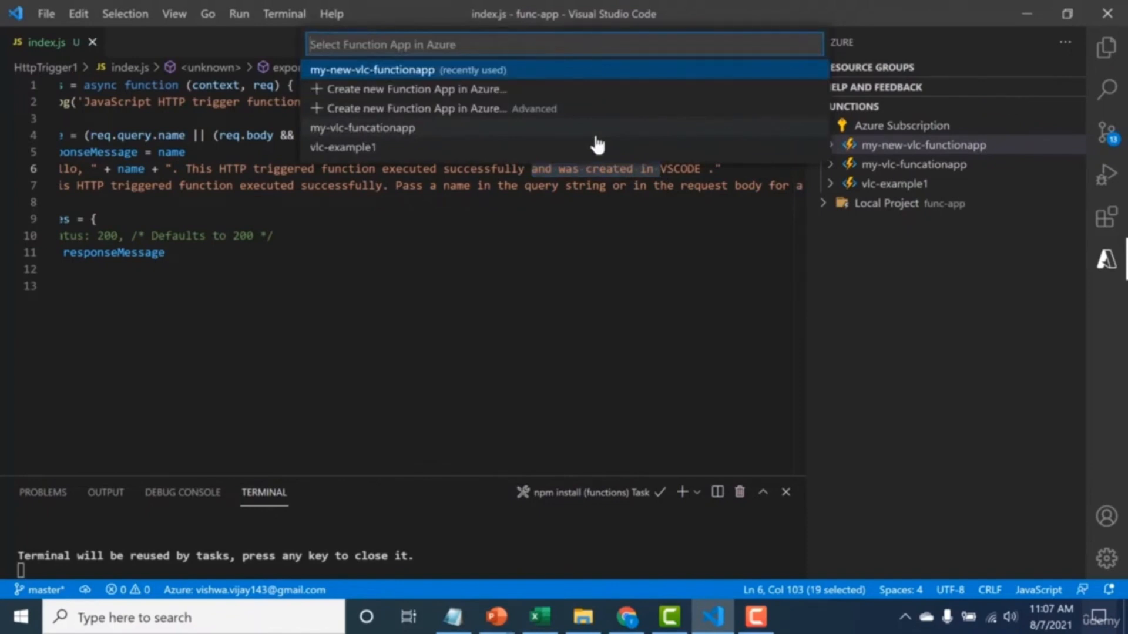
pyautogui.click(604, 79)
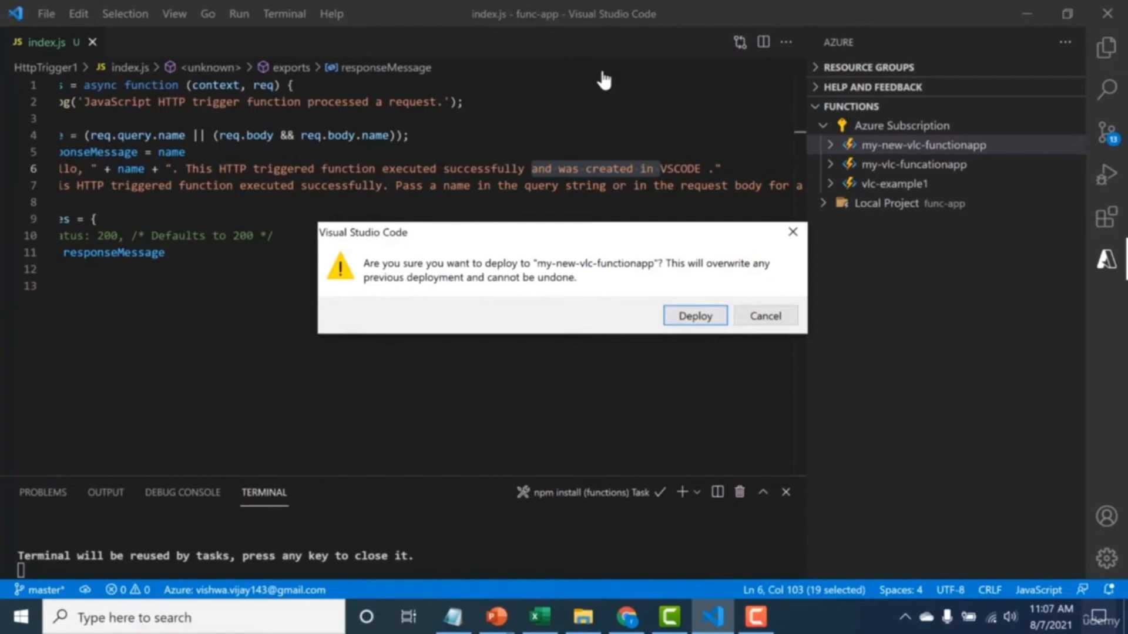
pyautogui.click(696, 316)
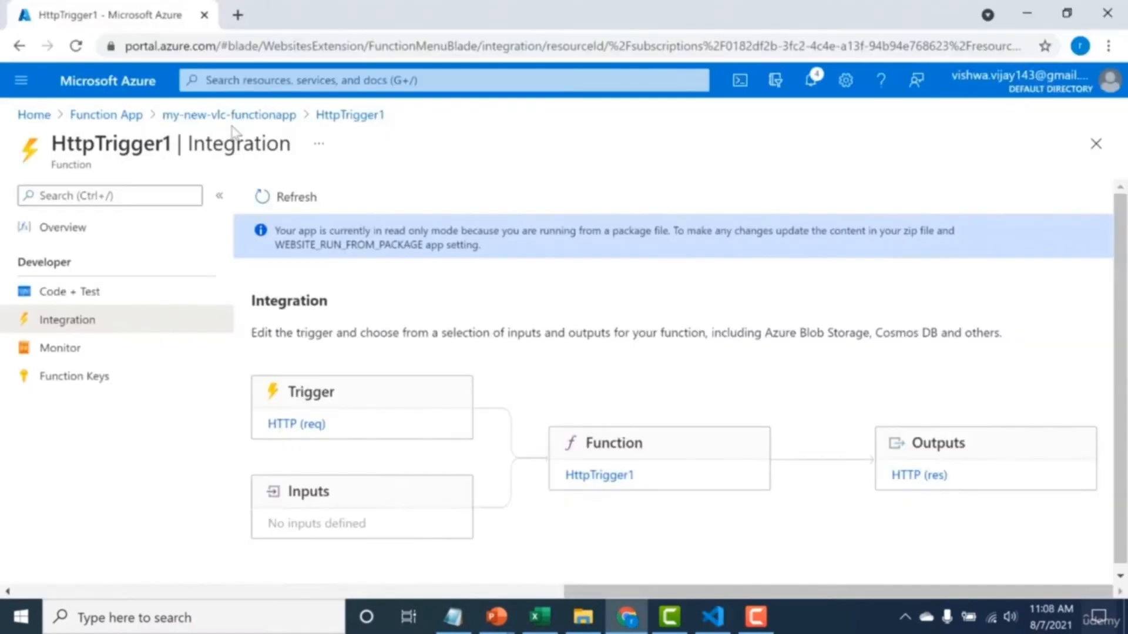
# Reopen HttpTrigger1 of my-new-vlc-functionapp and check the redeployed greeting text in its index.js code.
pyautogui.click(253, 116)
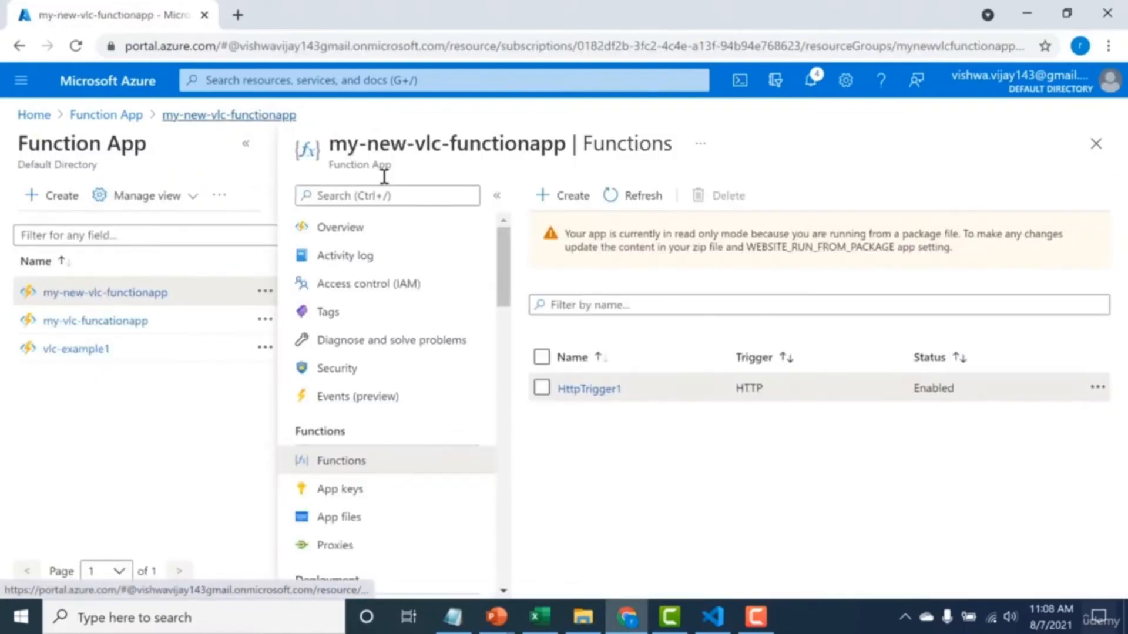
pyautogui.click(564, 384)
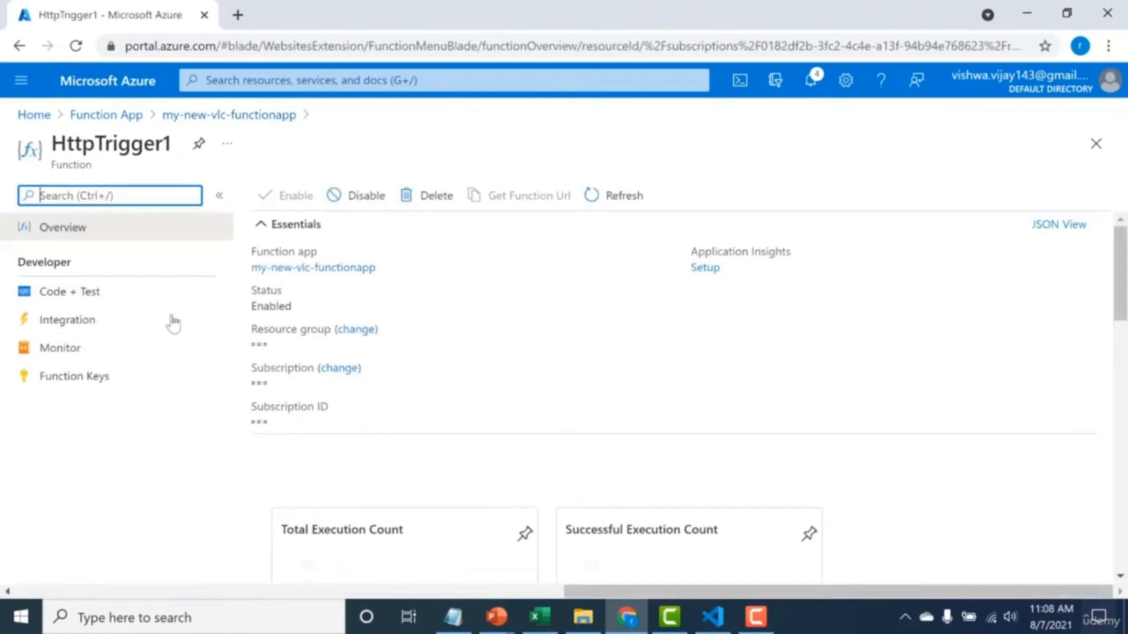
pyautogui.click(101, 300)
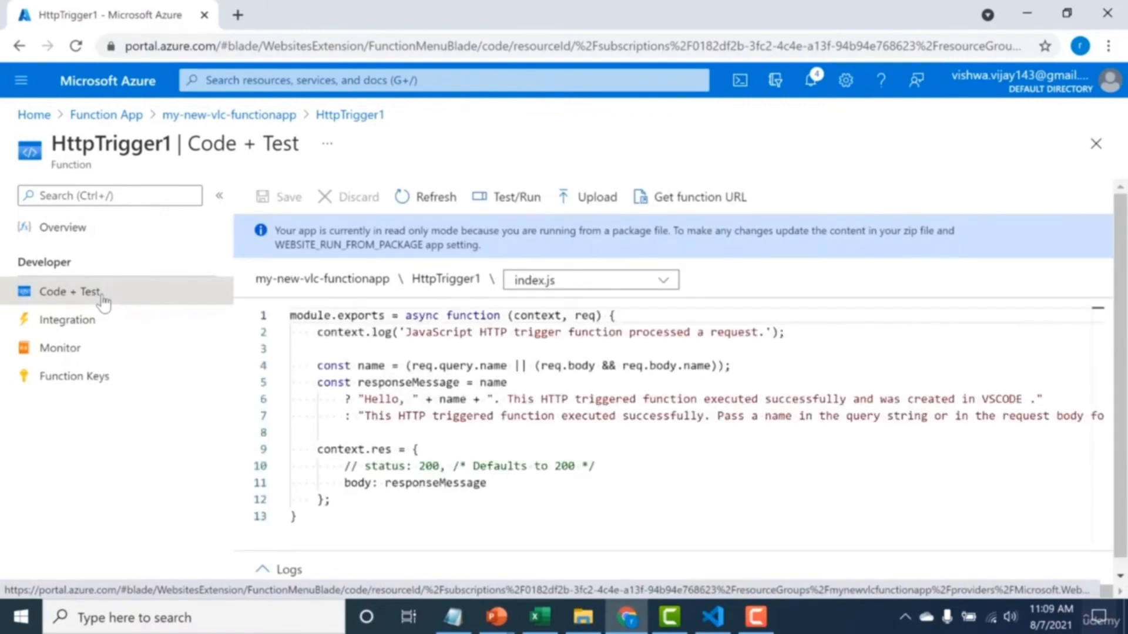
pyautogui.moveTo(850, 401); pyautogui.dragTo(1026, 404)
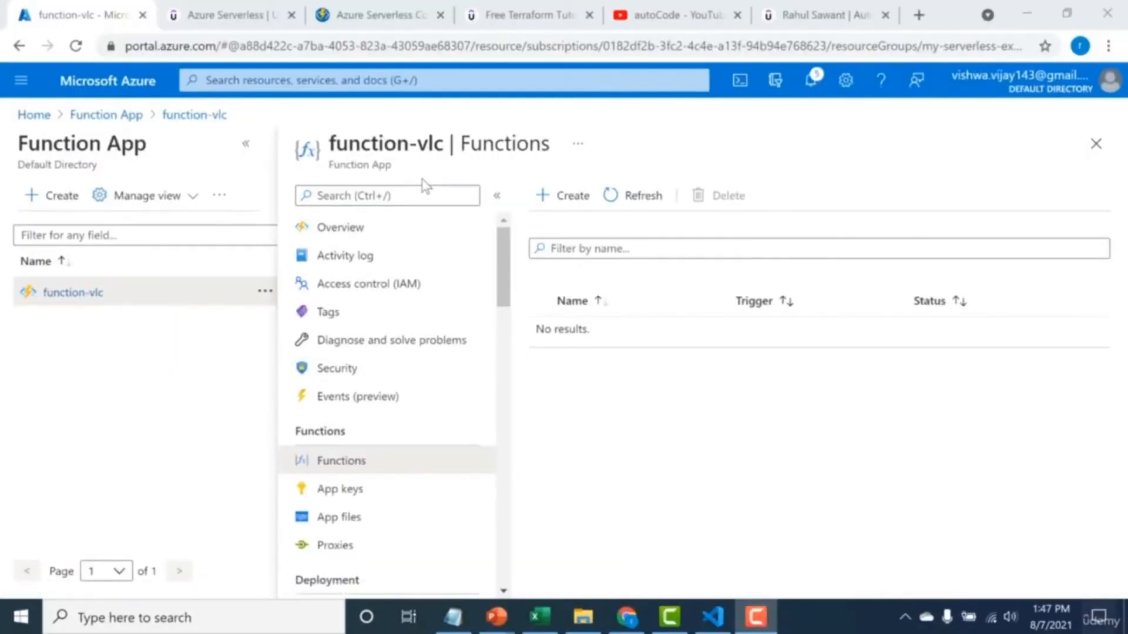
# Create a function in the function-vlc app from the Azure Blob Storage trigger template, developed in the portal.
pyautogui.click(351, 467)
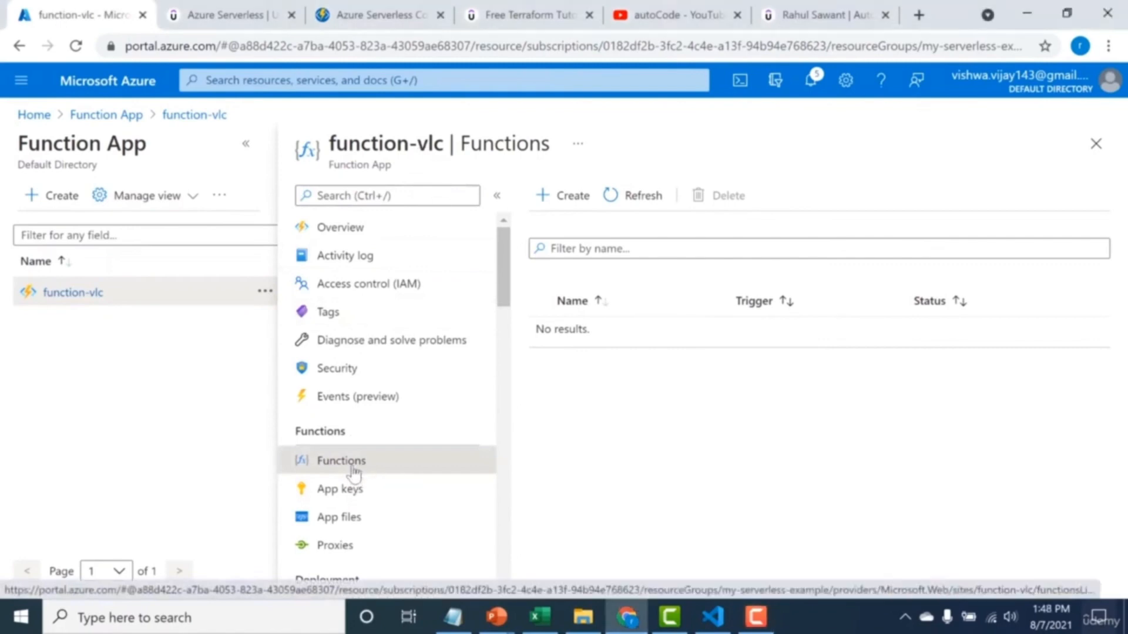
pyautogui.click(561, 200)
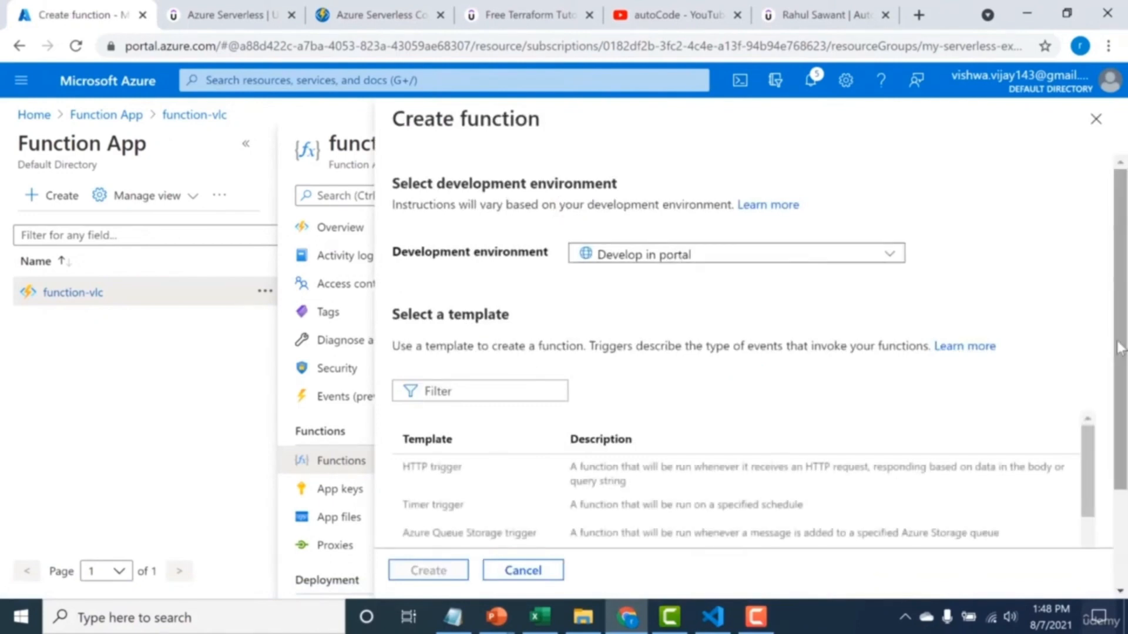
pyautogui.scroll(-2, 1119, 348)
pyautogui.scroll(-1, 1085, 377)
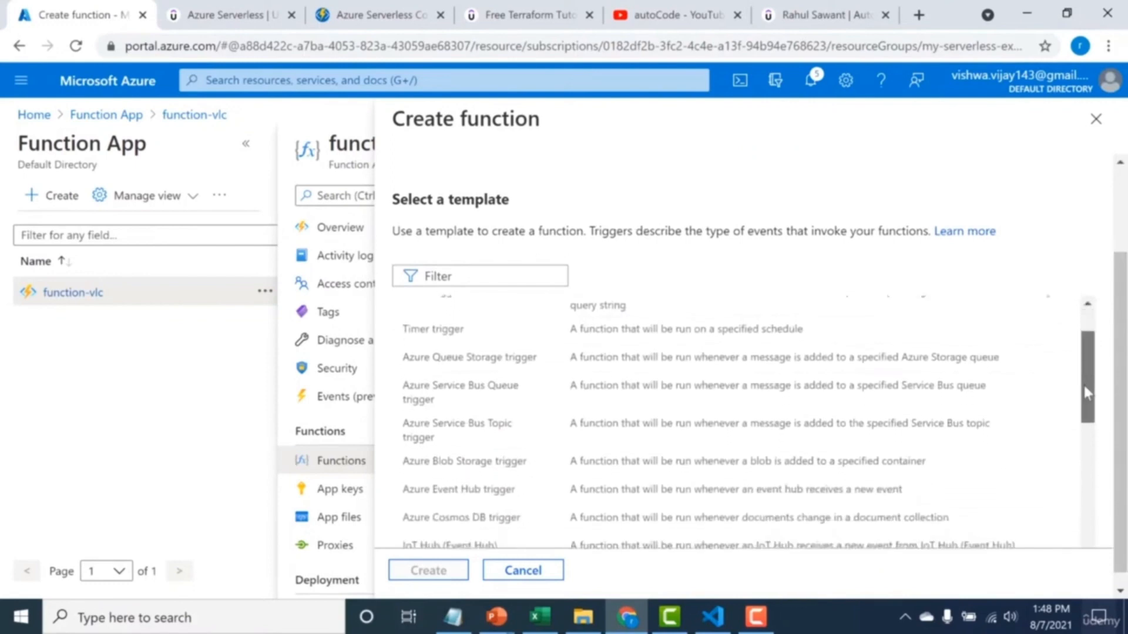
pyautogui.click(660, 452)
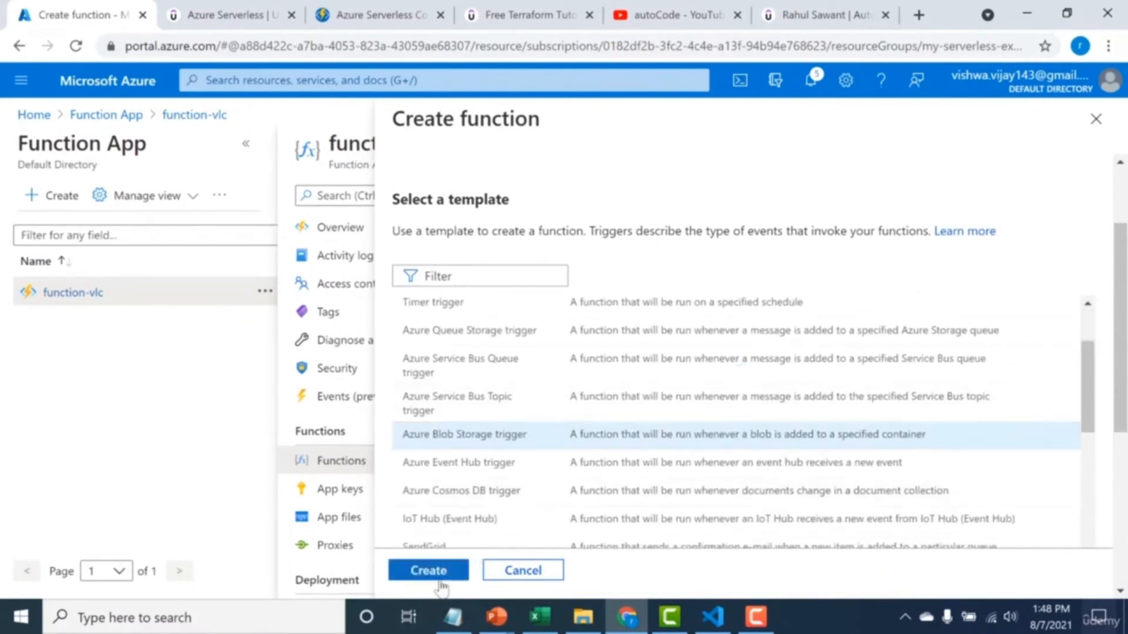
pyautogui.click(441, 576)
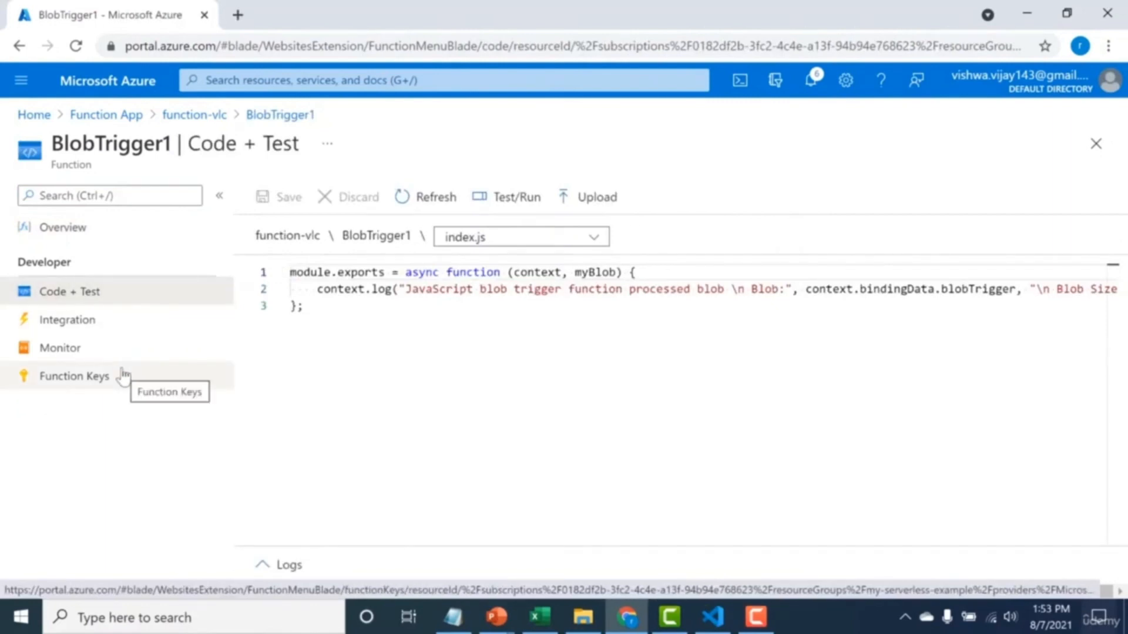
# Examine the blob parameter name, path and storage connection of BlobTrigger1's Azure Blob Storage trigger, leaving them as they are.
pyautogui.click(126, 332)
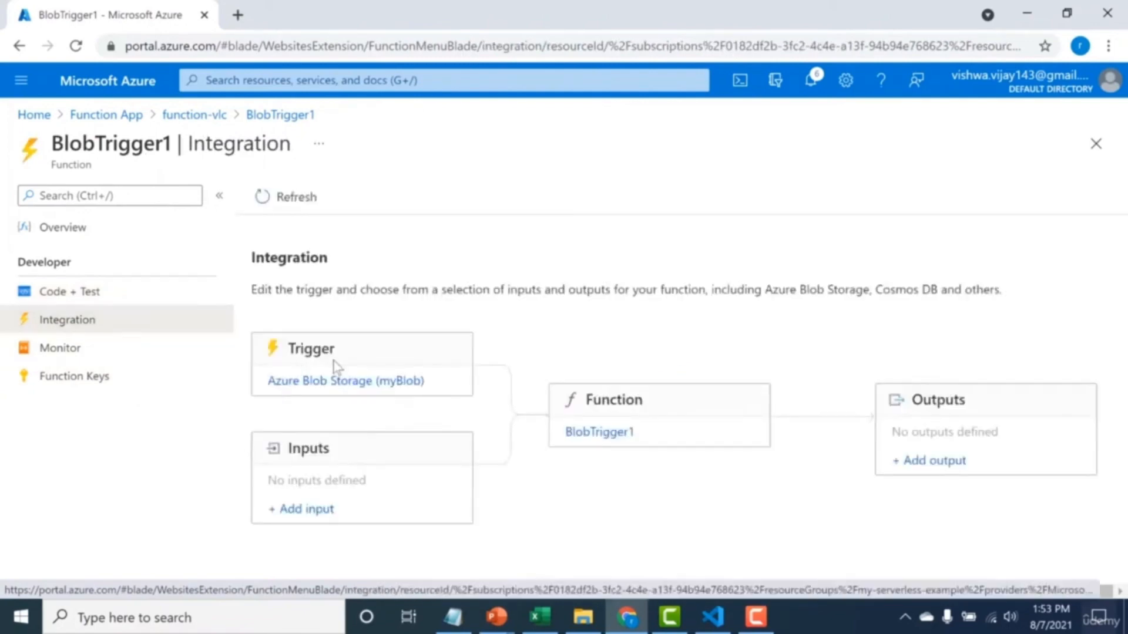
pyautogui.click(326, 384)
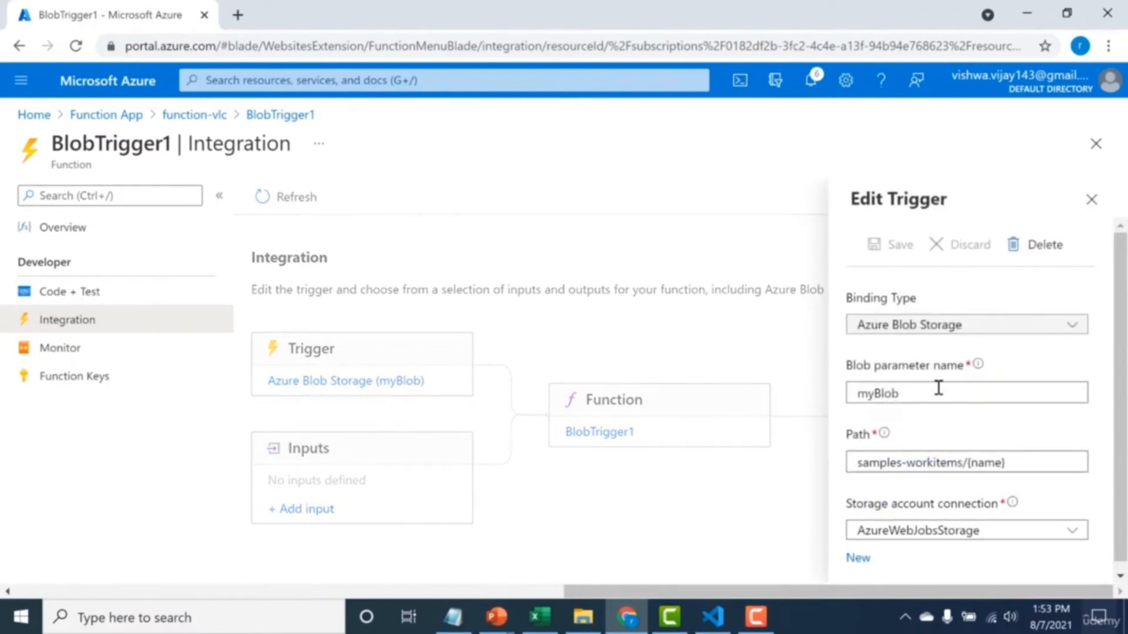
pyautogui.moveTo(899, 393); pyautogui.dragTo(855, 400)
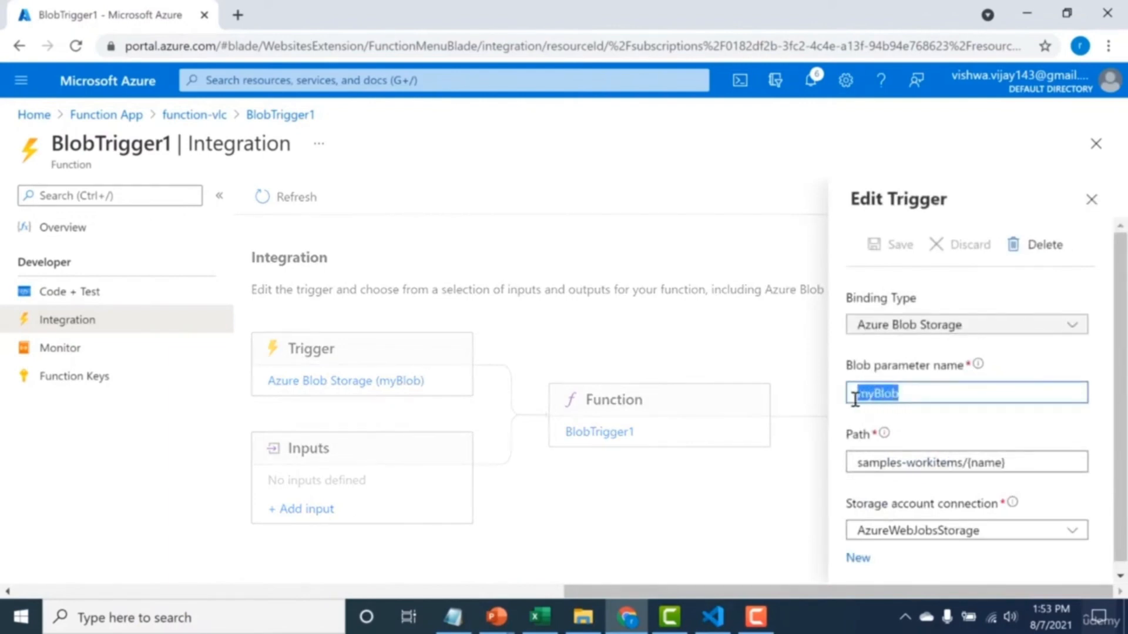
pyautogui.click(857, 463)
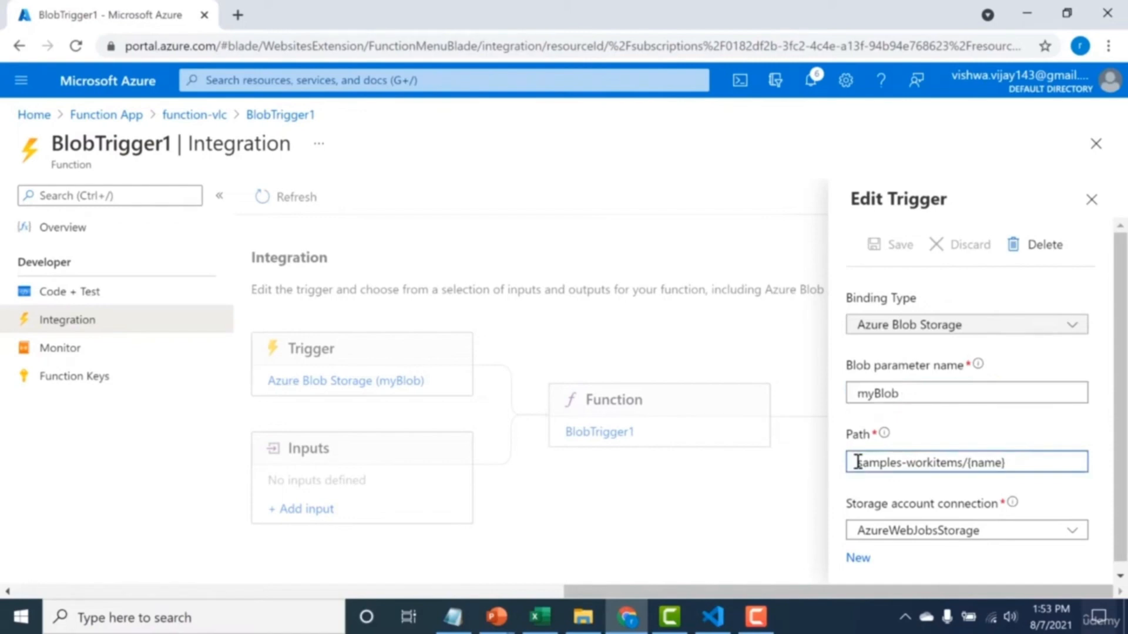
pyautogui.moveTo(858, 463); pyautogui.dragTo(1008, 463)
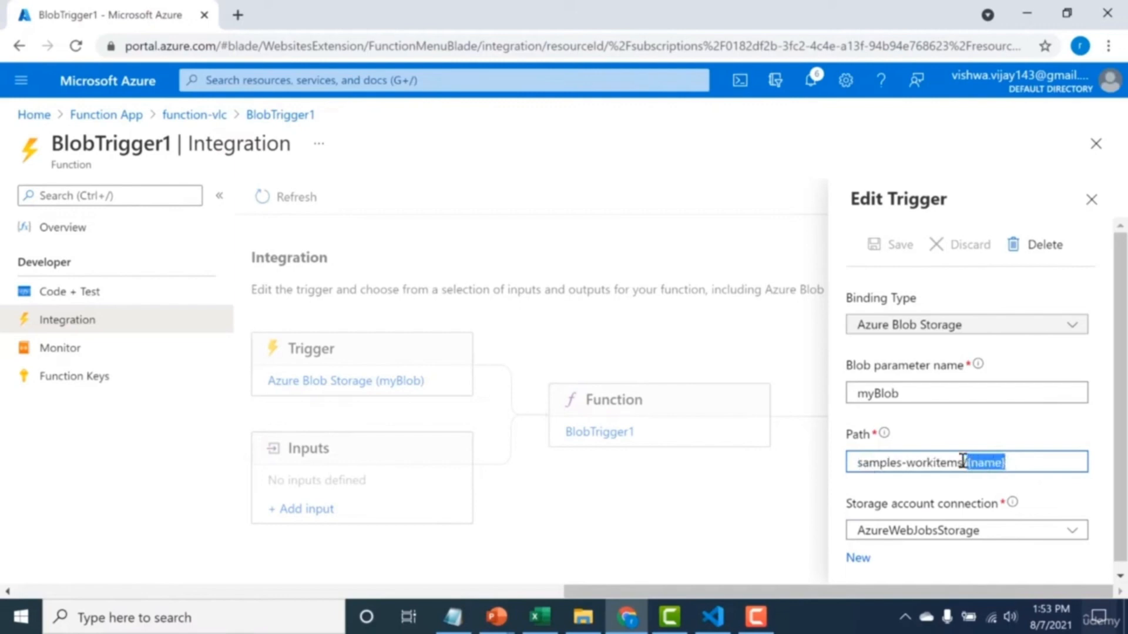
pyautogui.moveTo(963, 462); pyautogui.dragTo(859, 464)
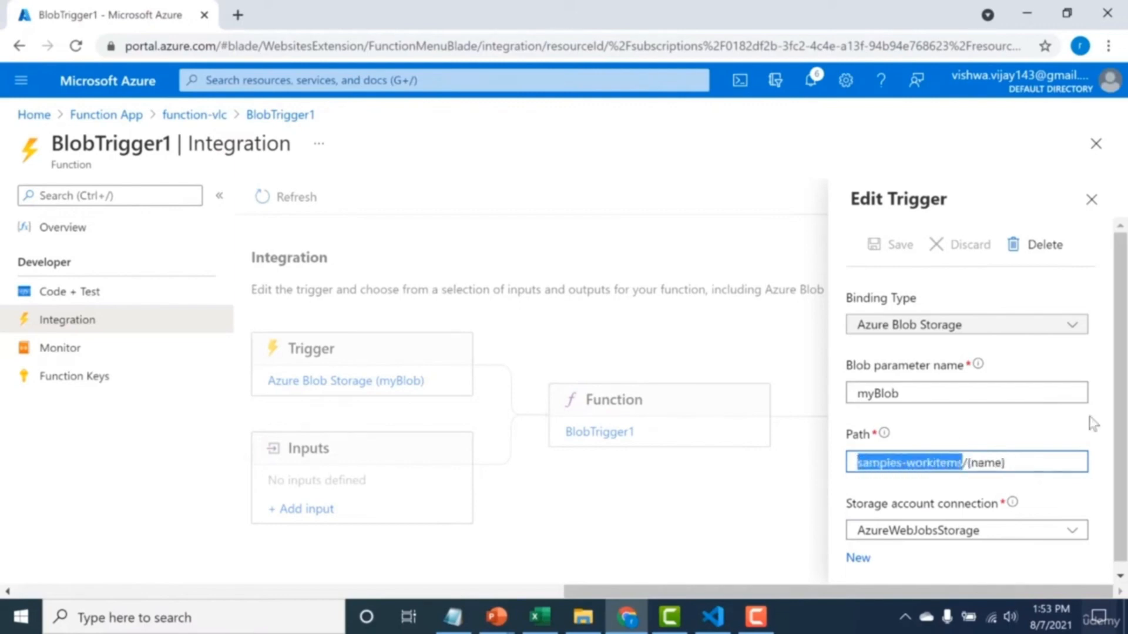
pyautogui.scroll(-1, 1104, 423)
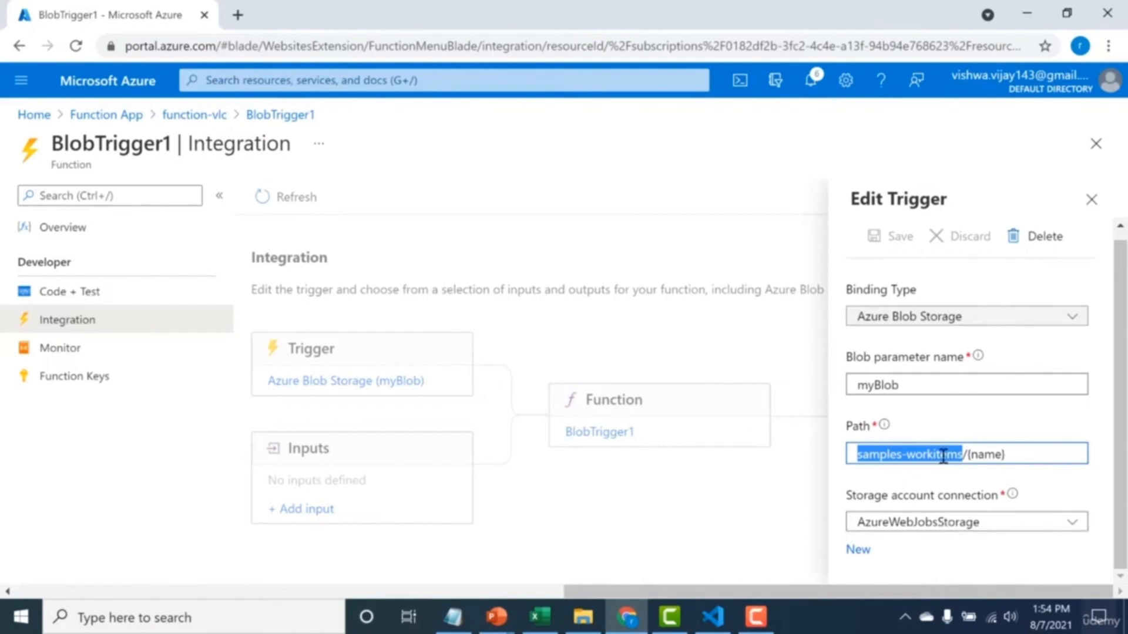
pyautogui.click(902, 456)
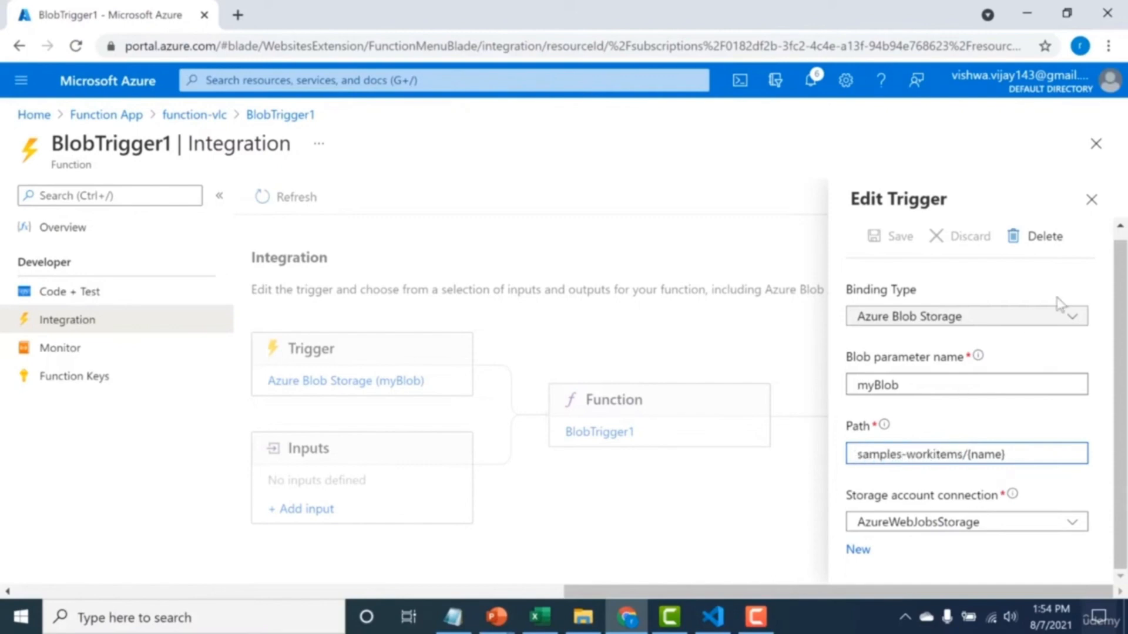
pyautogui.click(1096, 209)
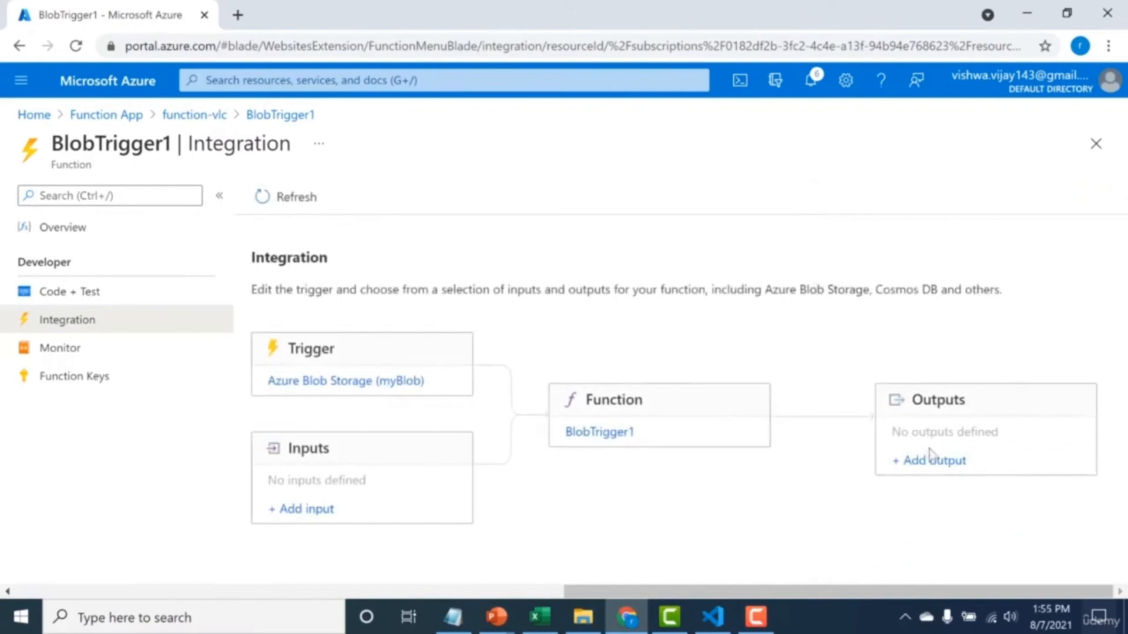
# Start a new Azure Blob Storage output for BlobTrigger1 and prefix the blob name in its path with "new-".
pyautogui.click(926, 468)
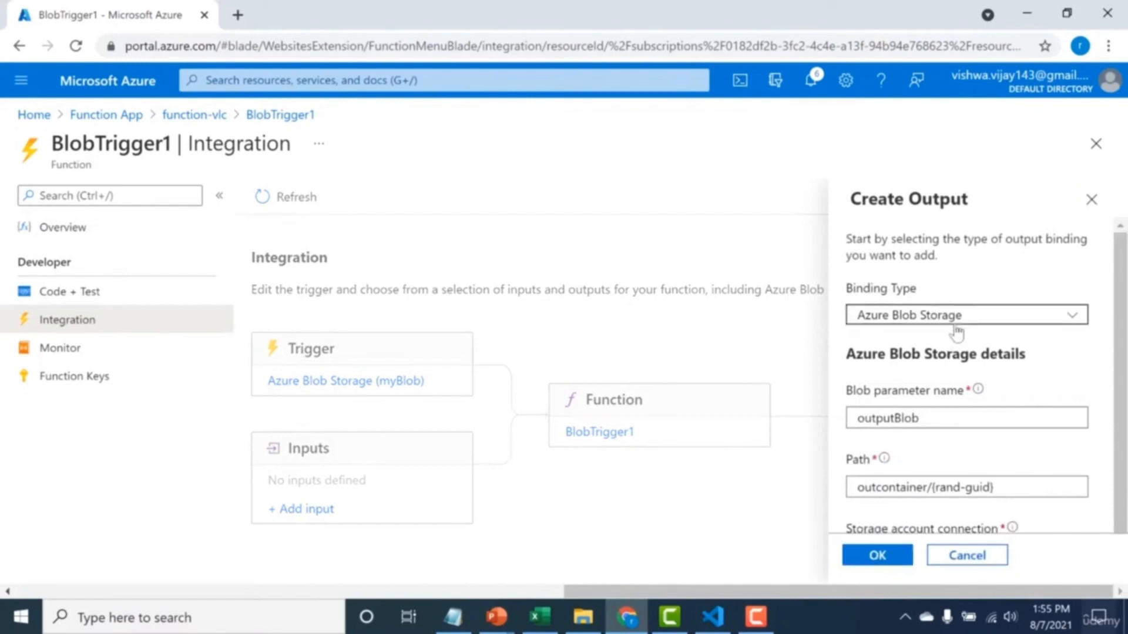
pyautogui.click(916, 418)
pyautogui.moveTo(916, 418); pyautogui.dragTo(860, 422)
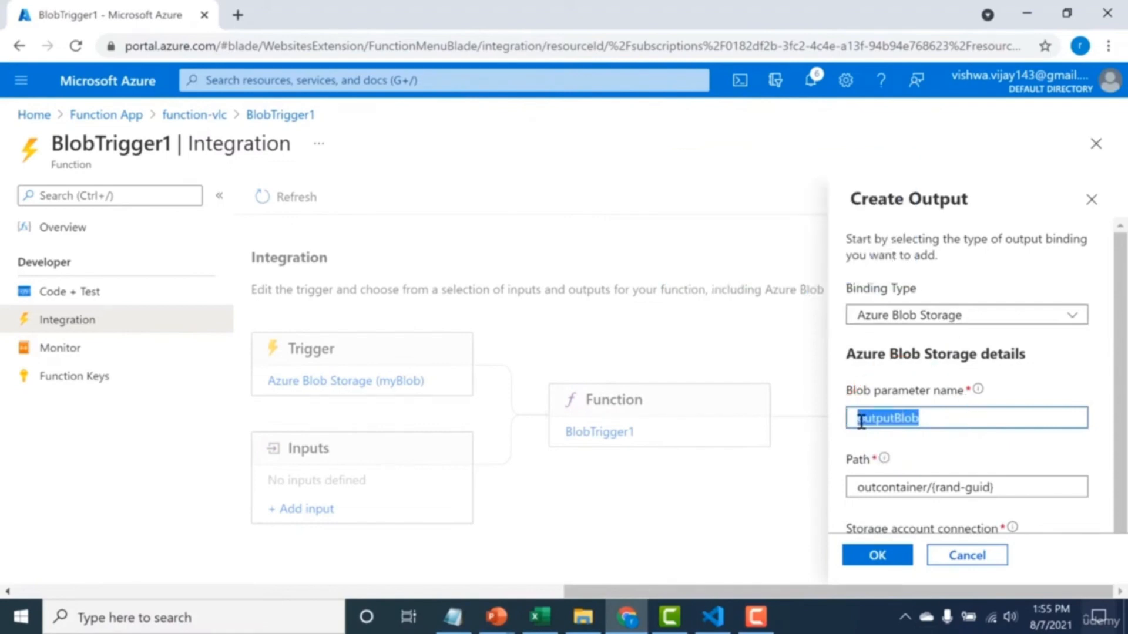
pyautogui.scroll(-1, 1083, 455)
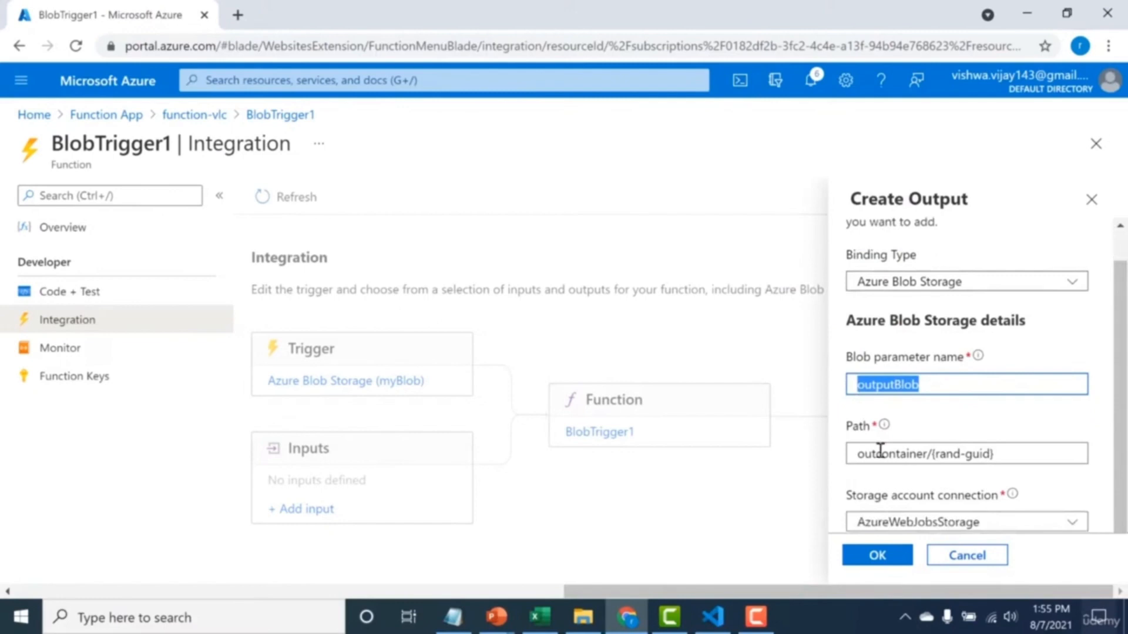
pyautogui.moveTo(857, 453); pyautogui.dragTo(920, 457)
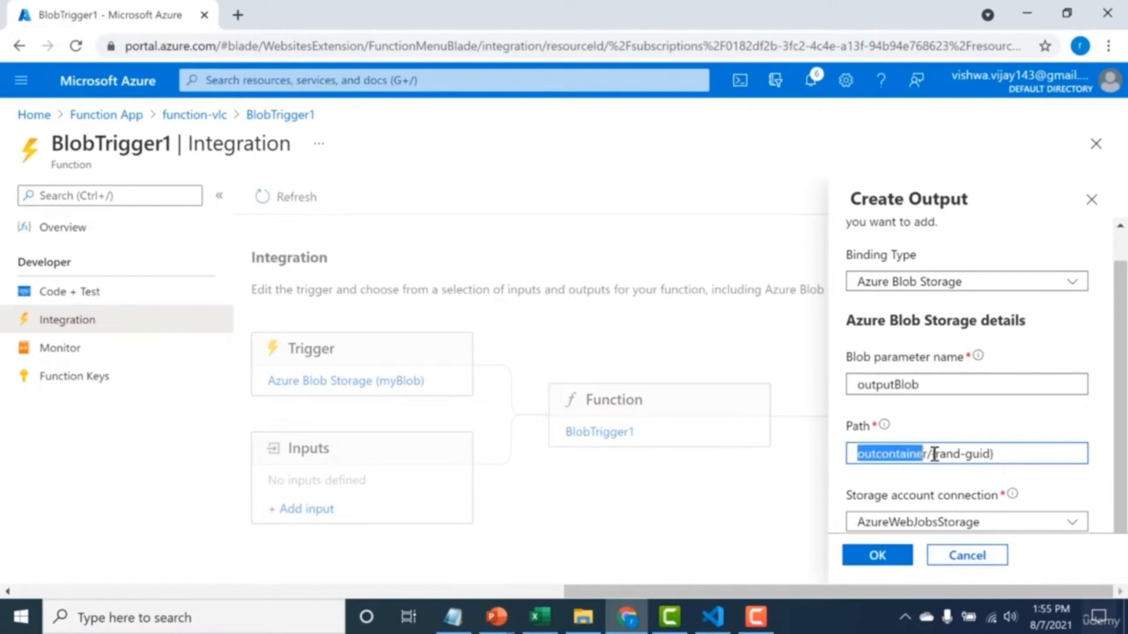
pyautogui.click(932, 454)
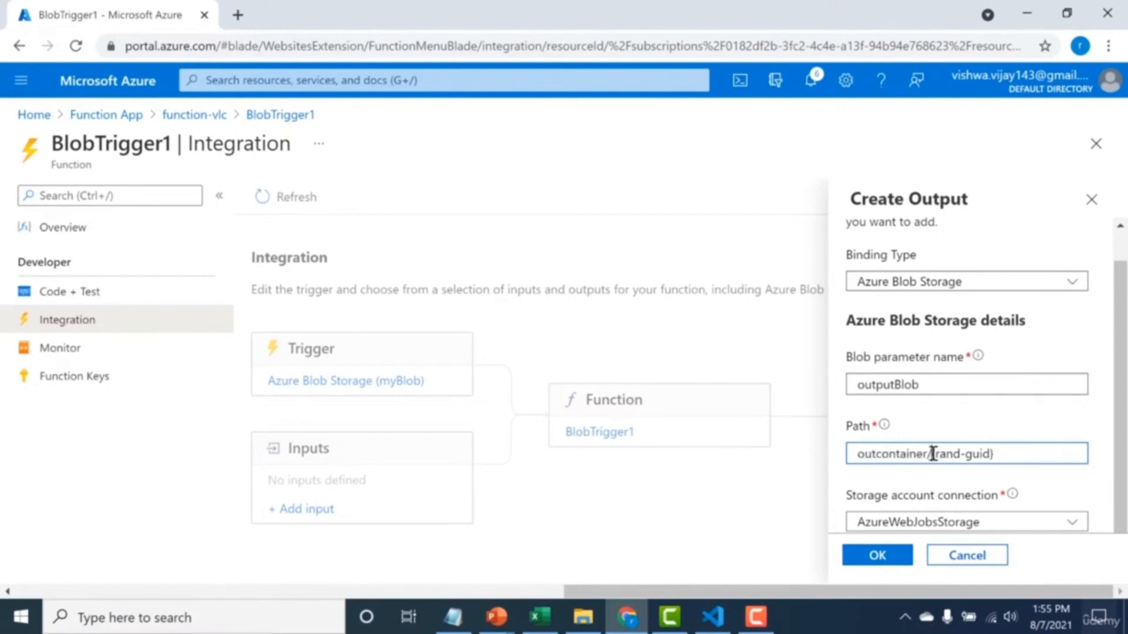
pyautogui.write('name.')
pyautogui.press('BackSpace')
pyautogui.press('BackSpace')
pyautogui.press('BackSpace')
pyautogui.press('BackSpace')
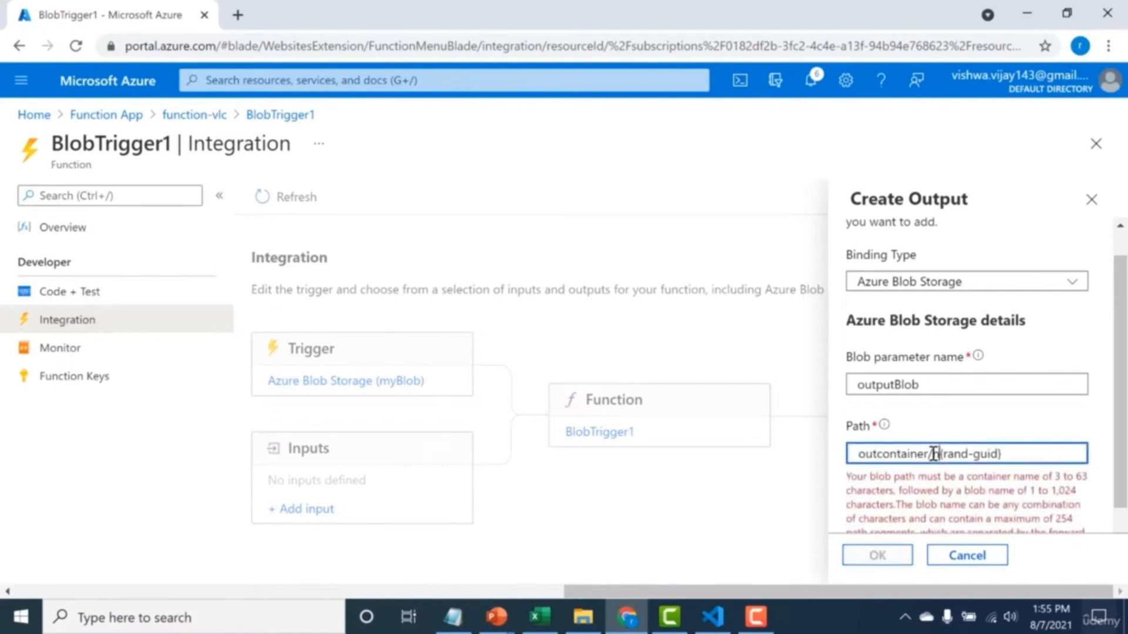
pyautogui.write('ew-')
# Replace rand-guid with name so the output path is outcontainer/new-{name}, and create the outputBlob output.
pyautogui.press('Right')
pyautogui.press('Right')
pyautogui.press('Right')
pyautogui.press('Right')
pyautogui.press('Right')
pyautogui.press('Right')
pyautogui.press('Right')
pyautogui.press('Right')
pyautogui.press('Right')
pyautogui.press('Right')
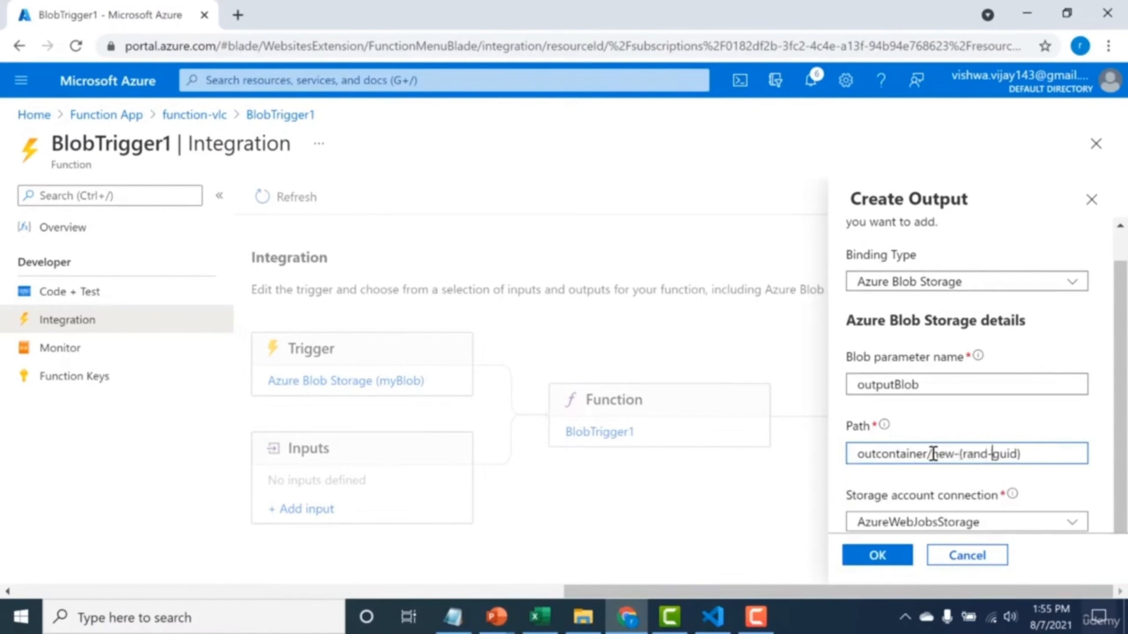
pyautogui.press('BackSpace')
pyautogui.press('BackSpace')
pyautogui.press('BackSpace')
pyautogui.press('BackSpace')
pyautogui.press('BackSpace')
pyautogui.press('BackSpace')
pyautogui.press('BackSpace')
pyautogui.press('BackSpace')
pyautogui.press('BackSpace')
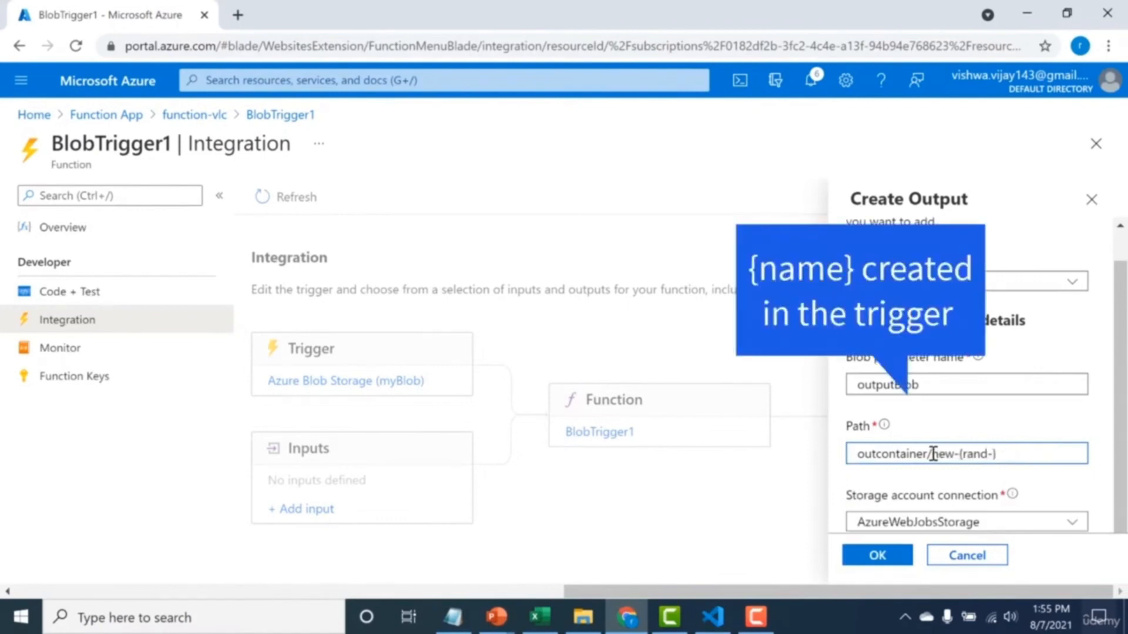
pyautogui.write('name')
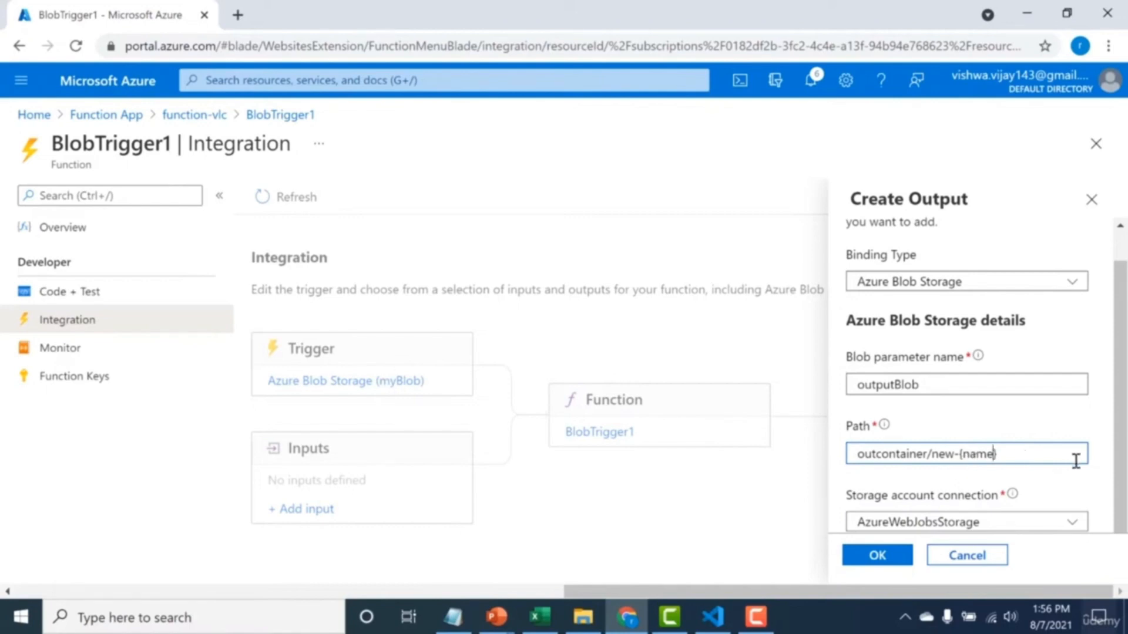
pyautogui.scroll(1, 1119, 464)
pyautogui.scroll(-1, 1119, 464)
pyautogui.click(878, 555)
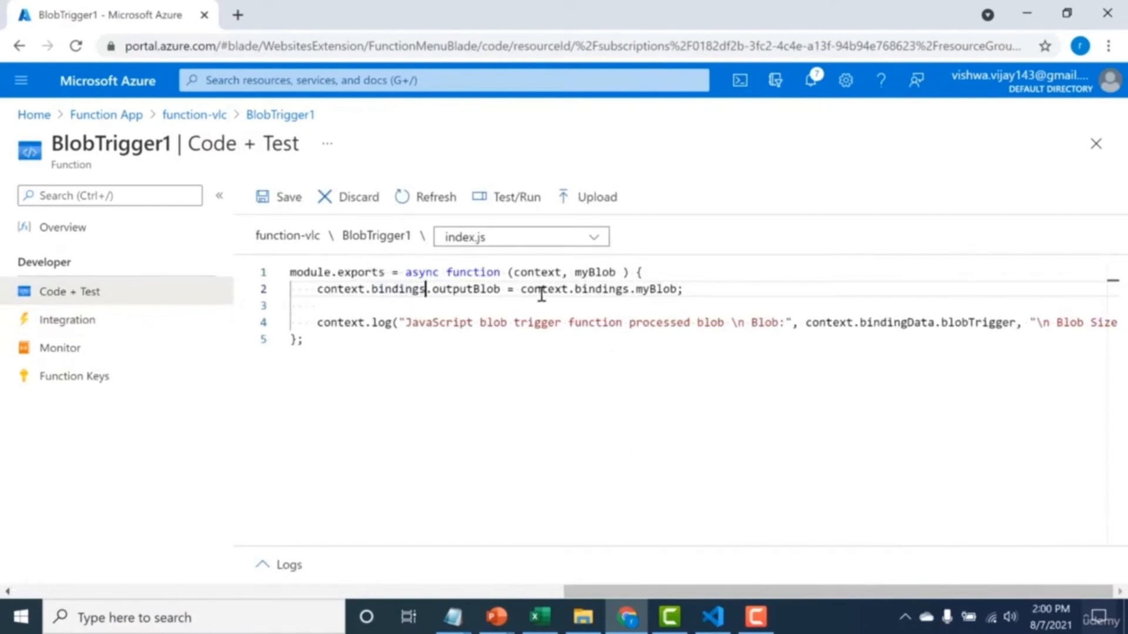
# Review the line assigning context.bindings.myBlob to context.bindings.outputBlob in BlobTrigger1's index.js and save the file.
pyautogui.moveTo(676, 279); pyautogui.dragTo(630, 291)
pyautogui.click(631, 290)
pyautogui.moveTo(501, 273); pyautogui.dragTo(435, 292)
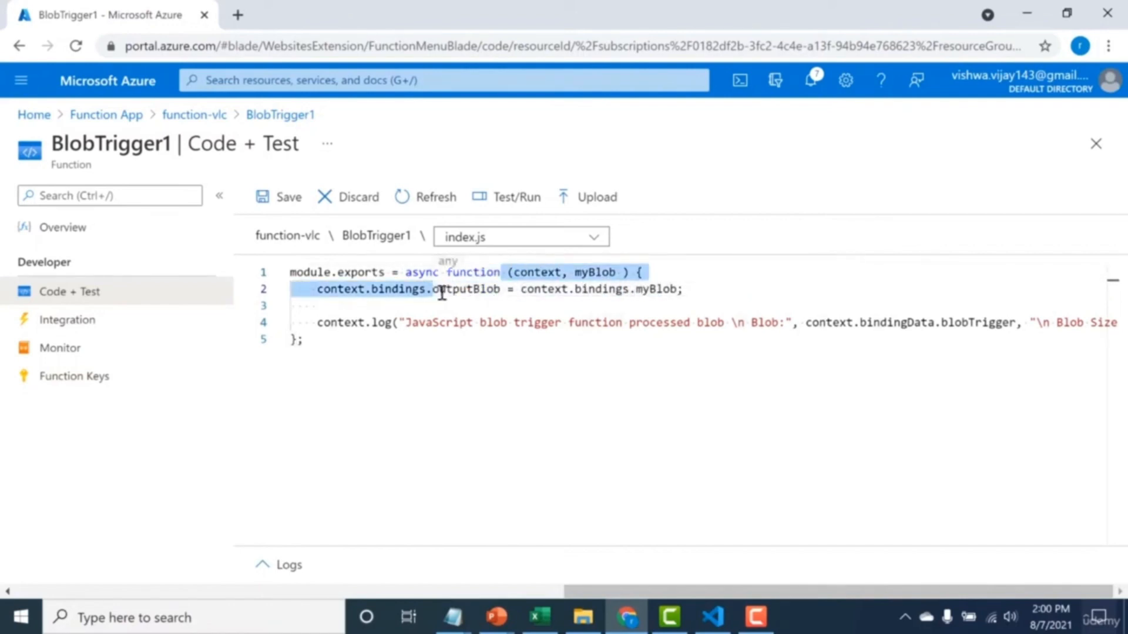
pyautogui.click(436, 291)
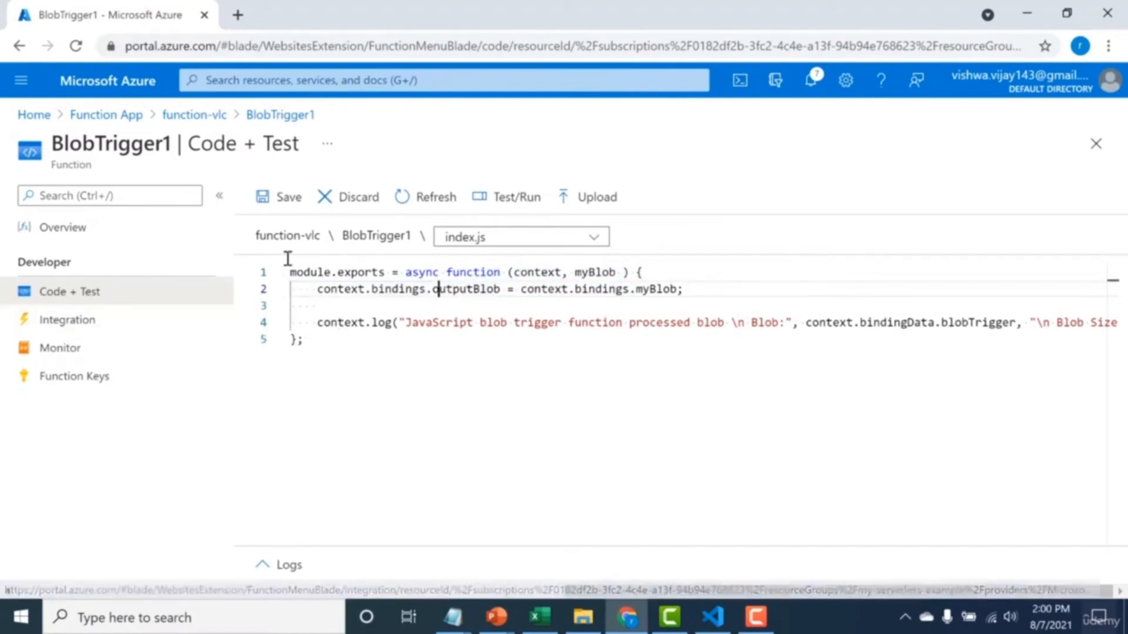
pyautogui.click(274, 210)
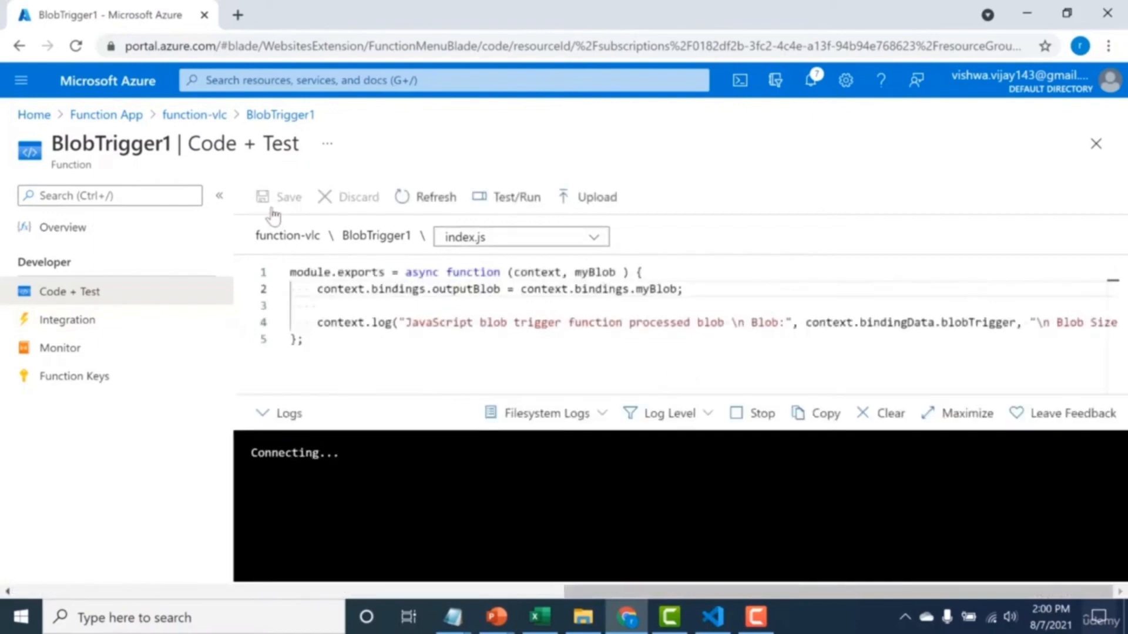
# Check the blob parameter name and path of BlobTrigger1's Azure Blob Storage output, and close its settings.
pyautogui.click(134, 329)
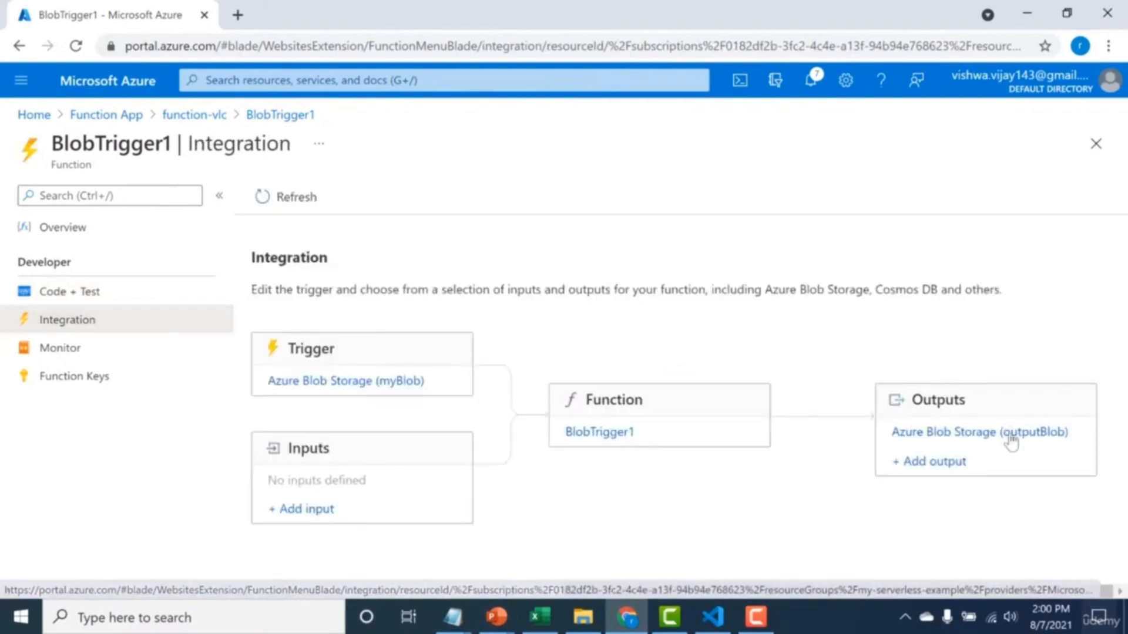
pyautogui.click(1010, 442)
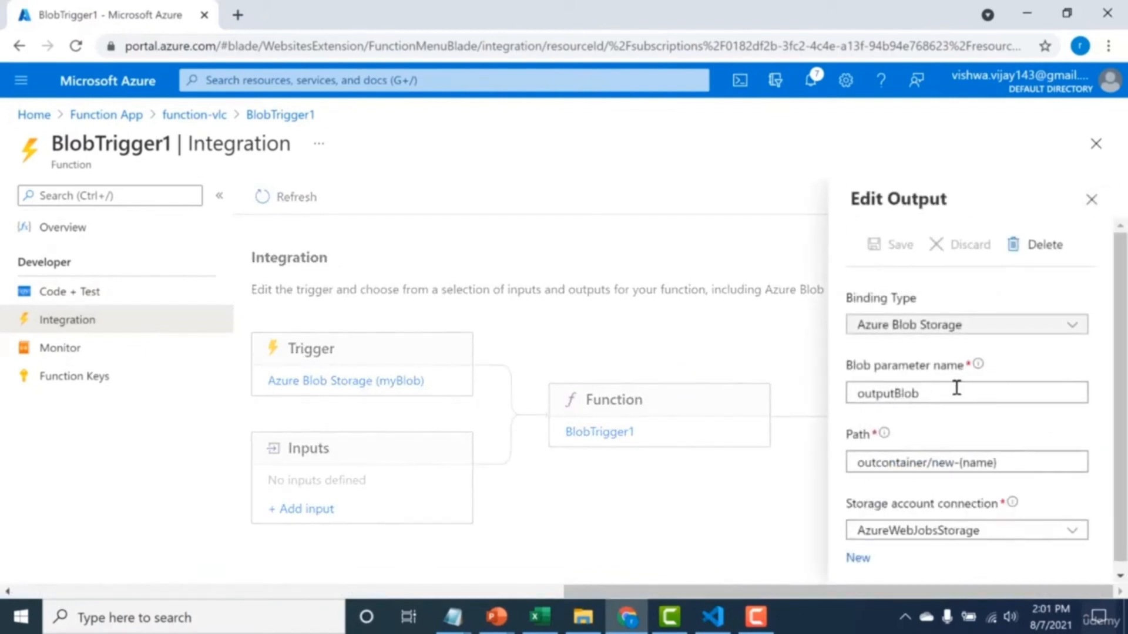
pyautogui.moveTo(937, 393); pyautogui.dragTo(865, 398)
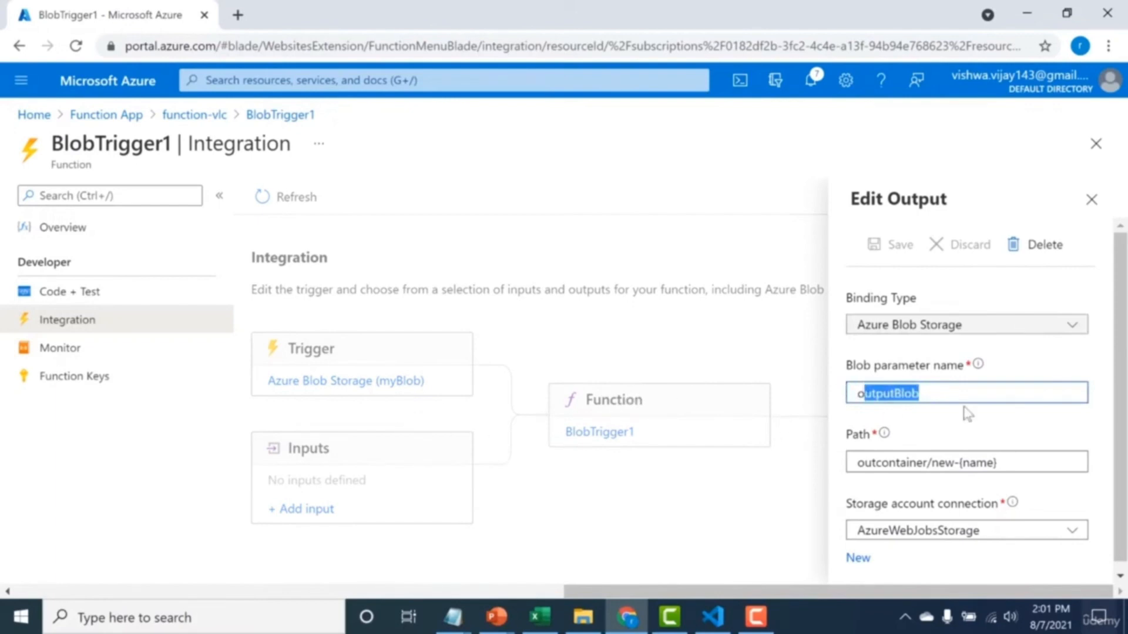
pyautogui.click(1092, 199)
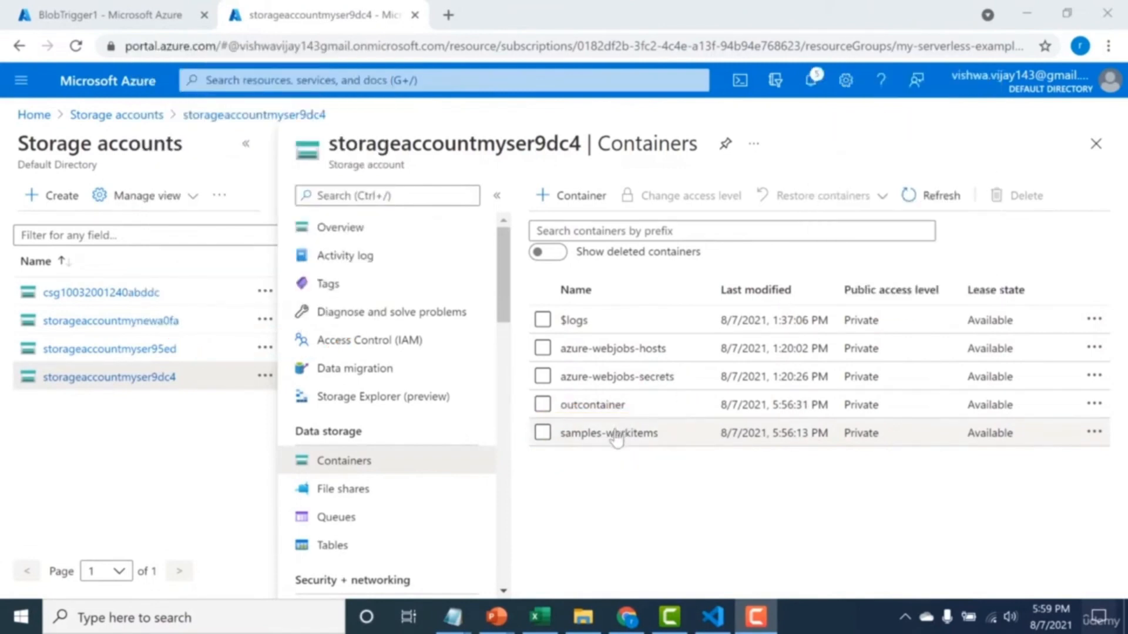
# Upload chapter5part2_config.xml to the samples-workitems container and open outcontainer to check for the copied blob.
pyautogui.click(609, 433)
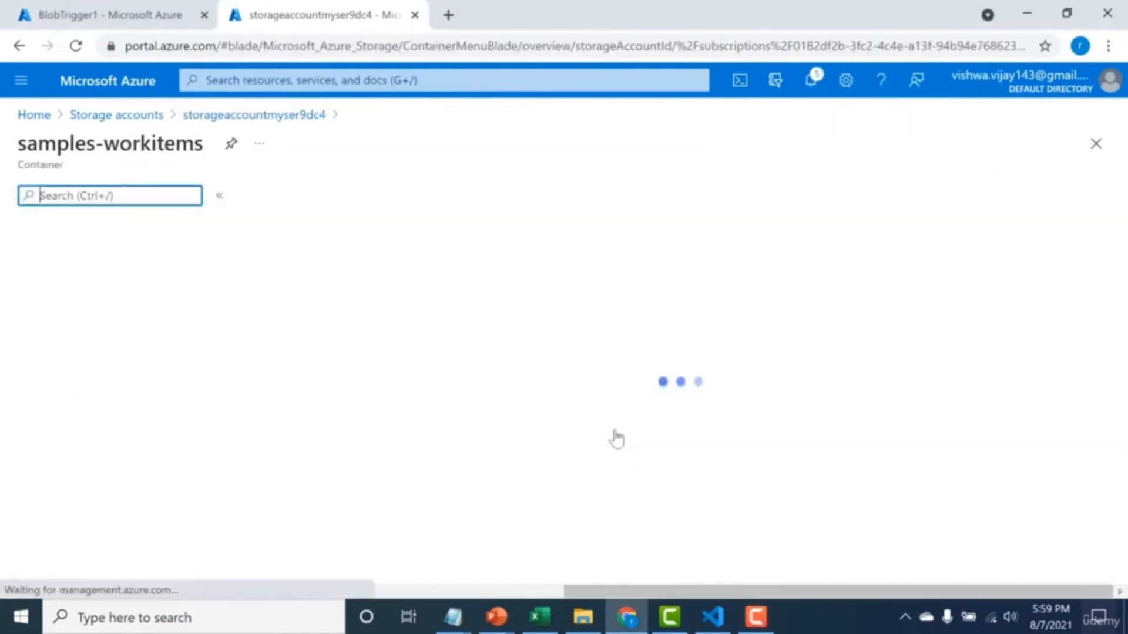
pyautogui.click(294, 195)
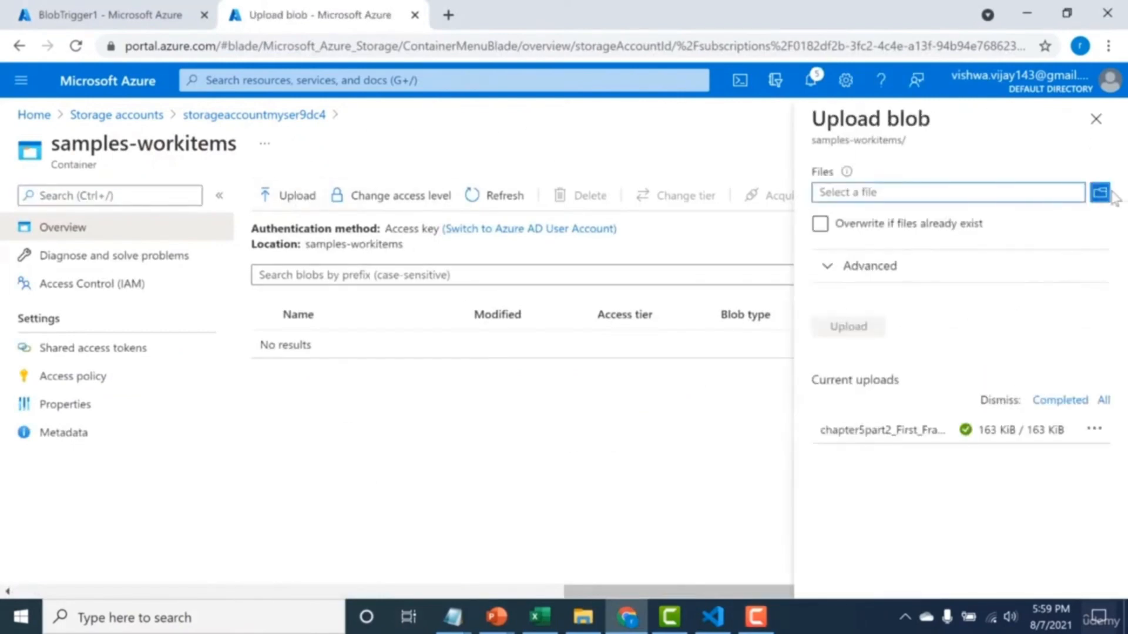
pyautogui.click(1105, 195)
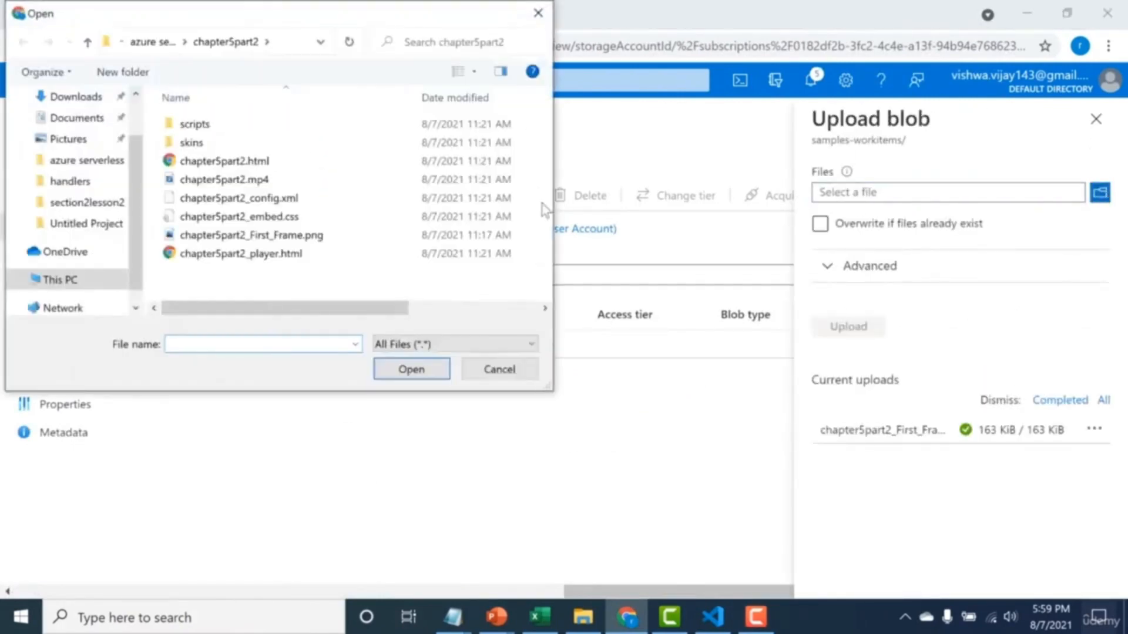
pyautogui.doubleClick(379, 200)
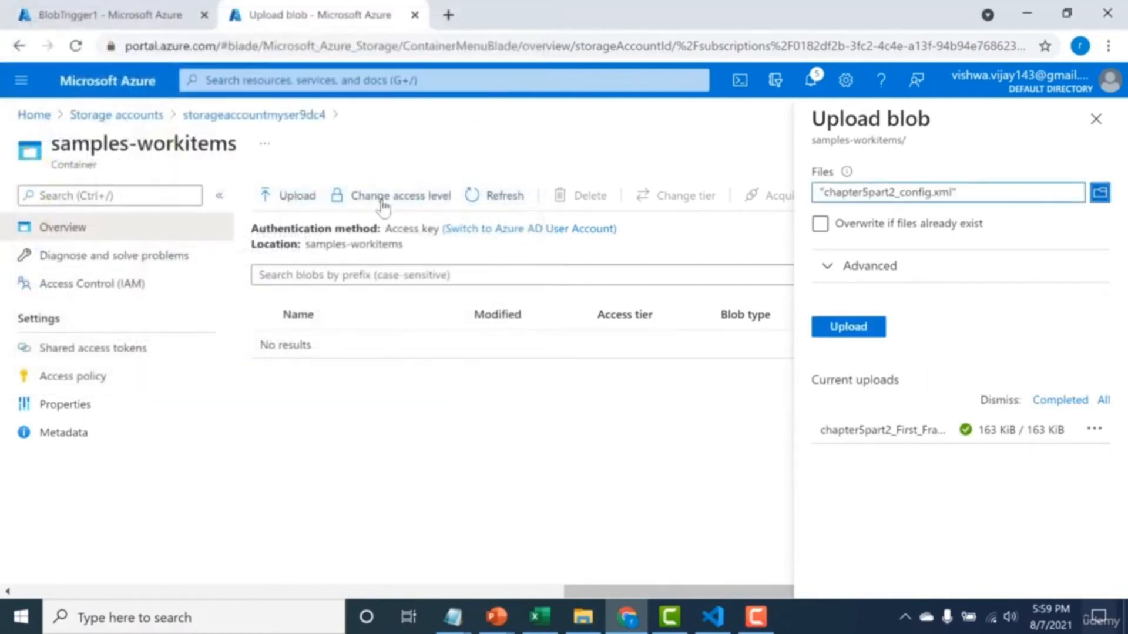
pyautogui.click(846, 329)
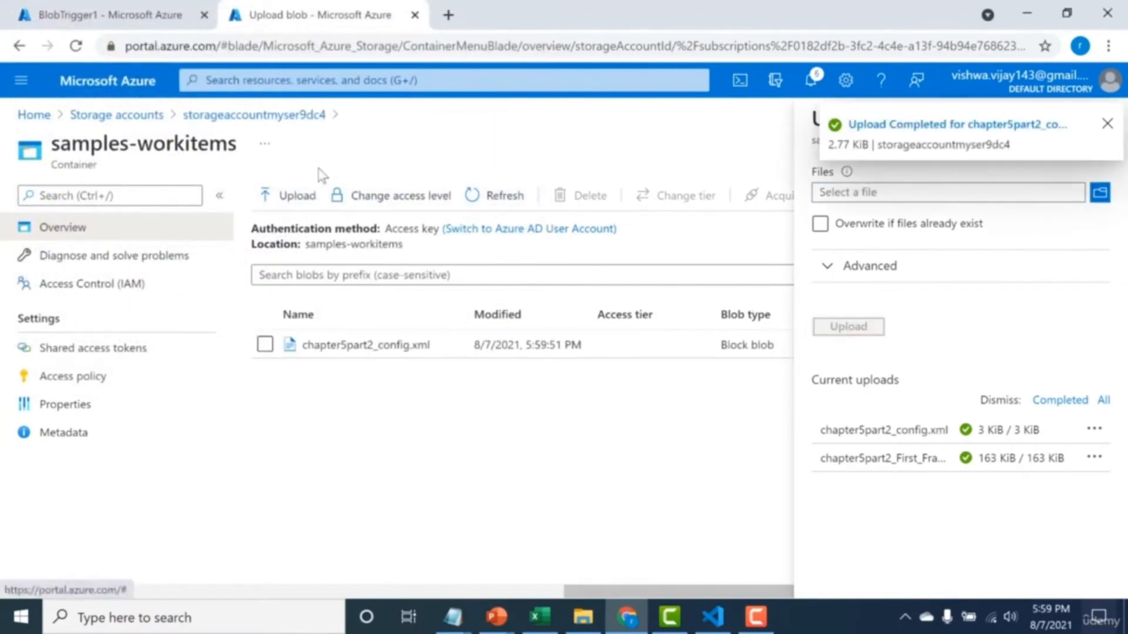
pyautogui.click(219, 117)
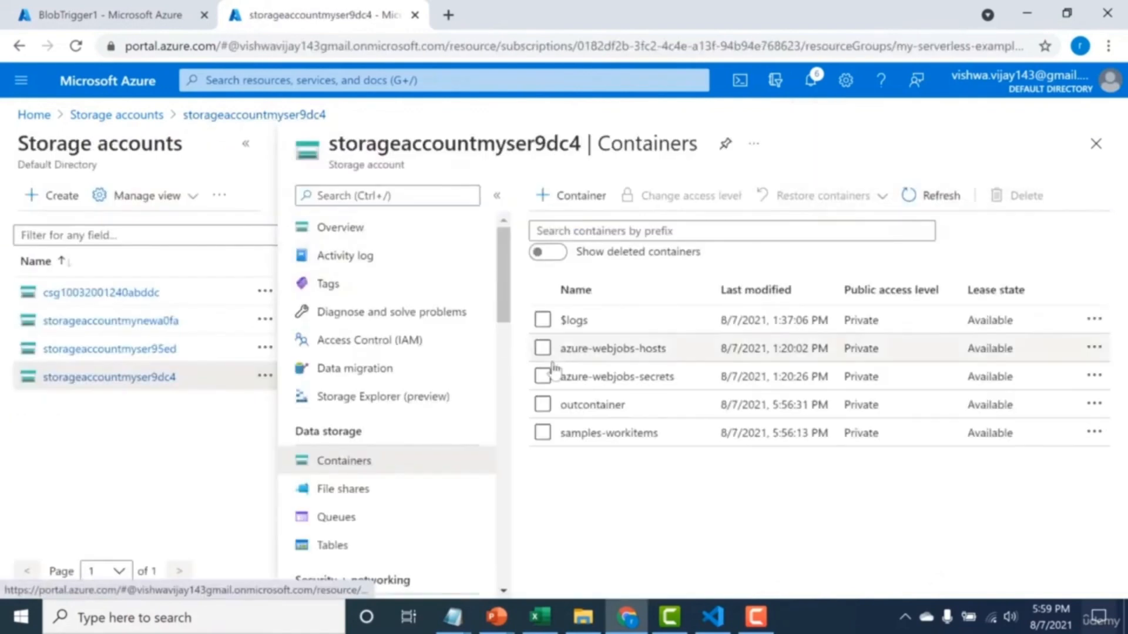
pyautogui.click(590, 406)
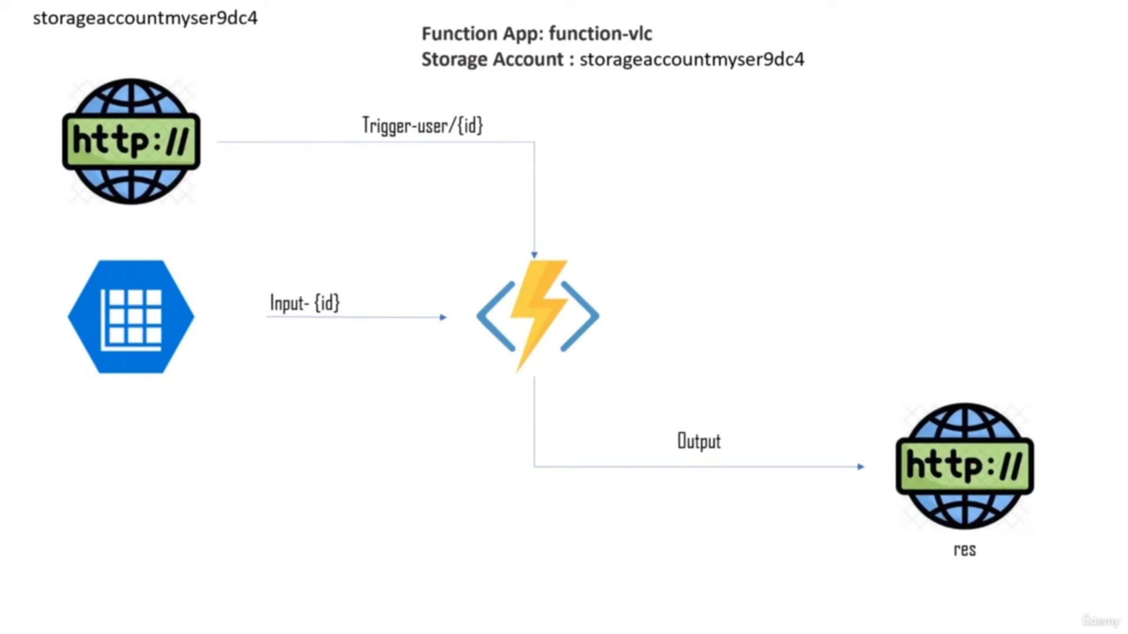
pyautogui.moveTo(130, 223)
pyautogui.mouseDown()
pyautogui.moveTo(5, 320)
pyautogui.moveTo(274, 324)
pyautogui.moveTo(66, 233)
pyautogui.mouseUp()
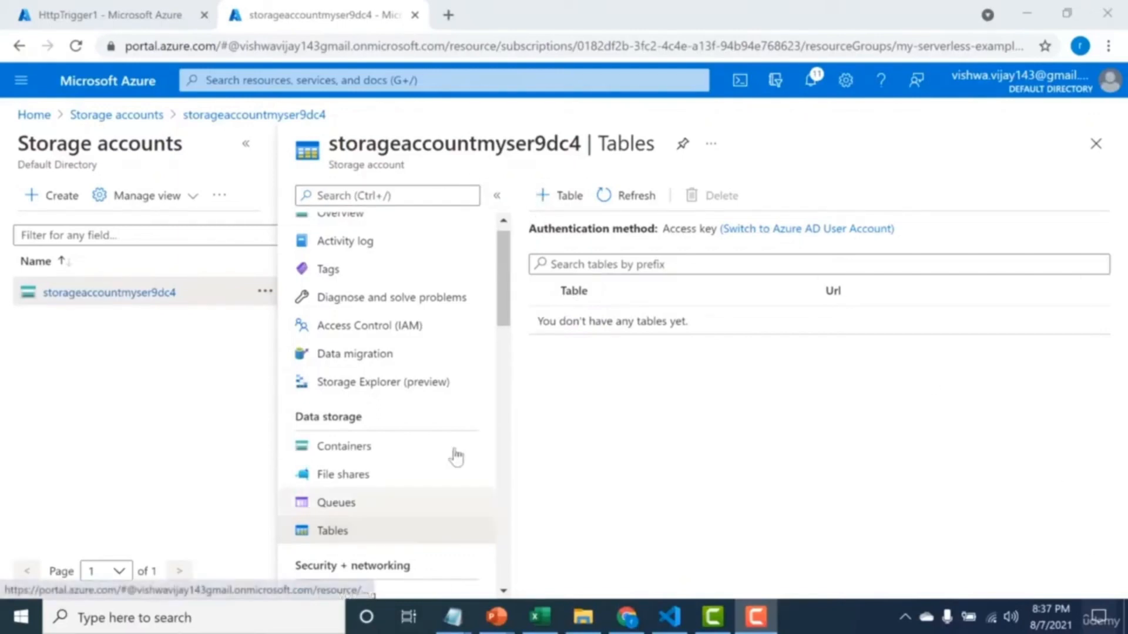
# Create a storage table named person in storageaccountmyser9dc4.
pyautogui.click(559, 196)
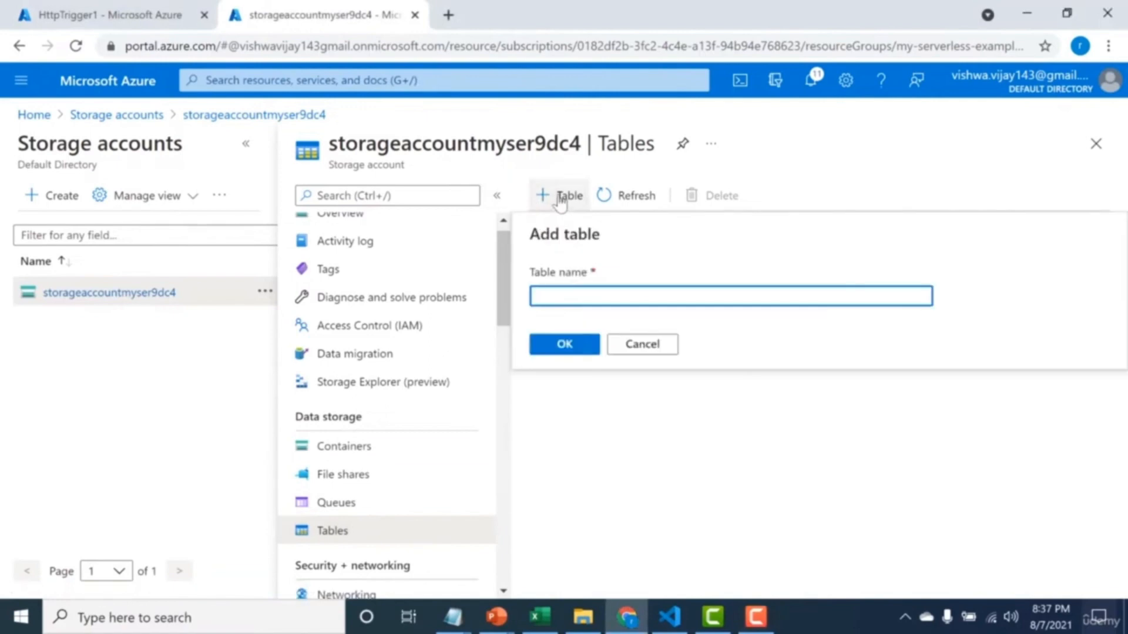
pyautogui.write('person')
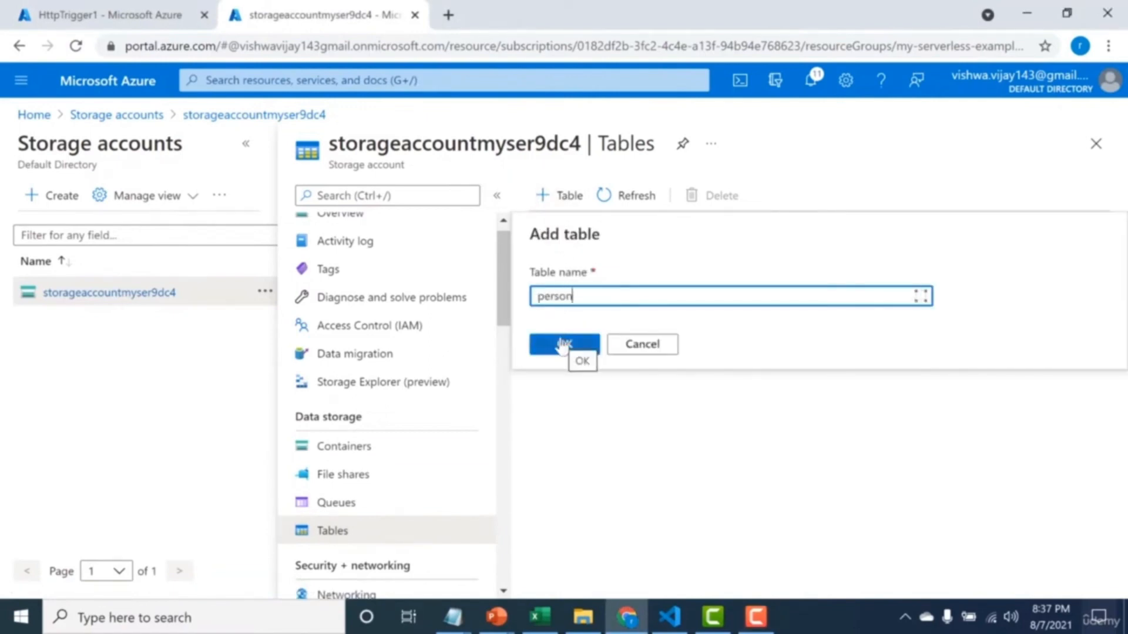
pyautogui.click(563, 345)
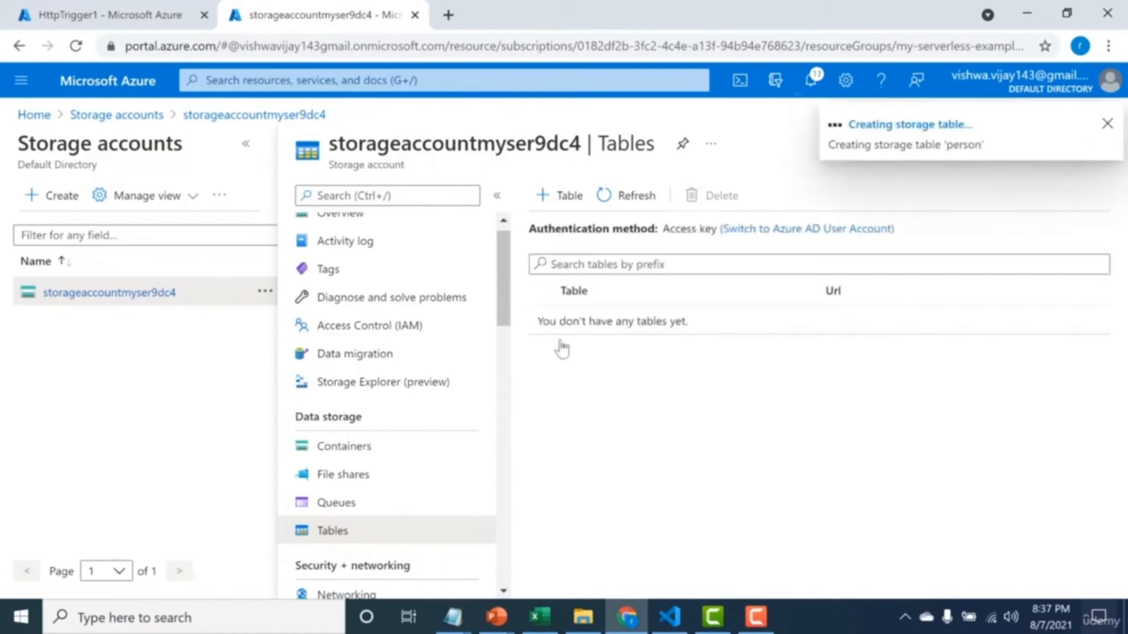
# Open the person table in Storage Explorer and start a new entity with PartitionKey Test and RowKey 1.
pyautogui.click(386, 392)
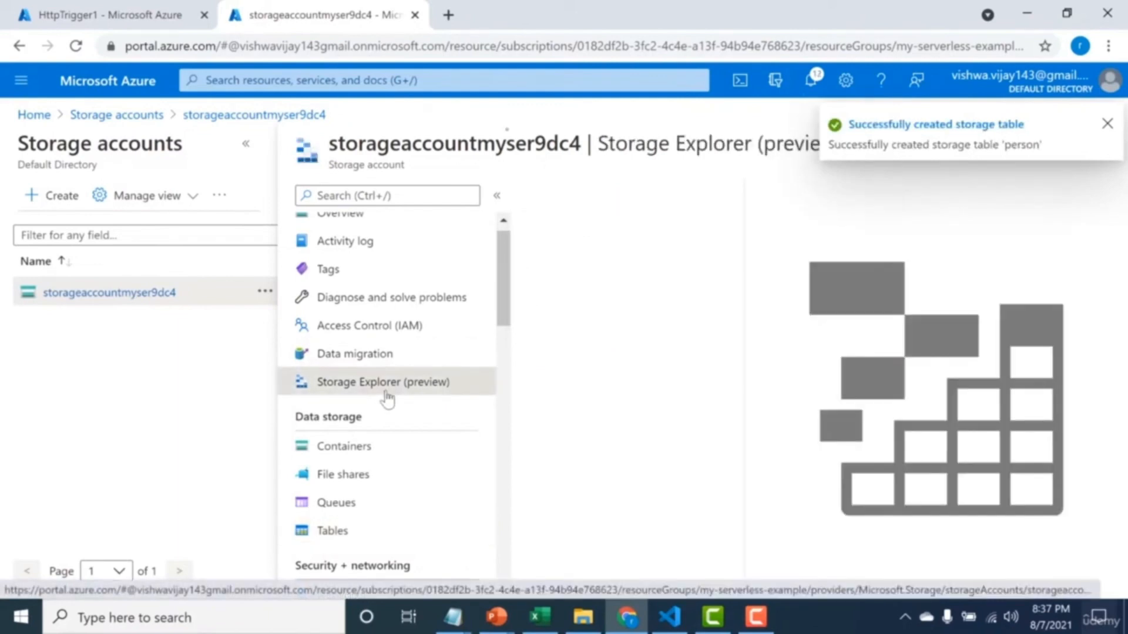
pyautogui.click(527, 290)
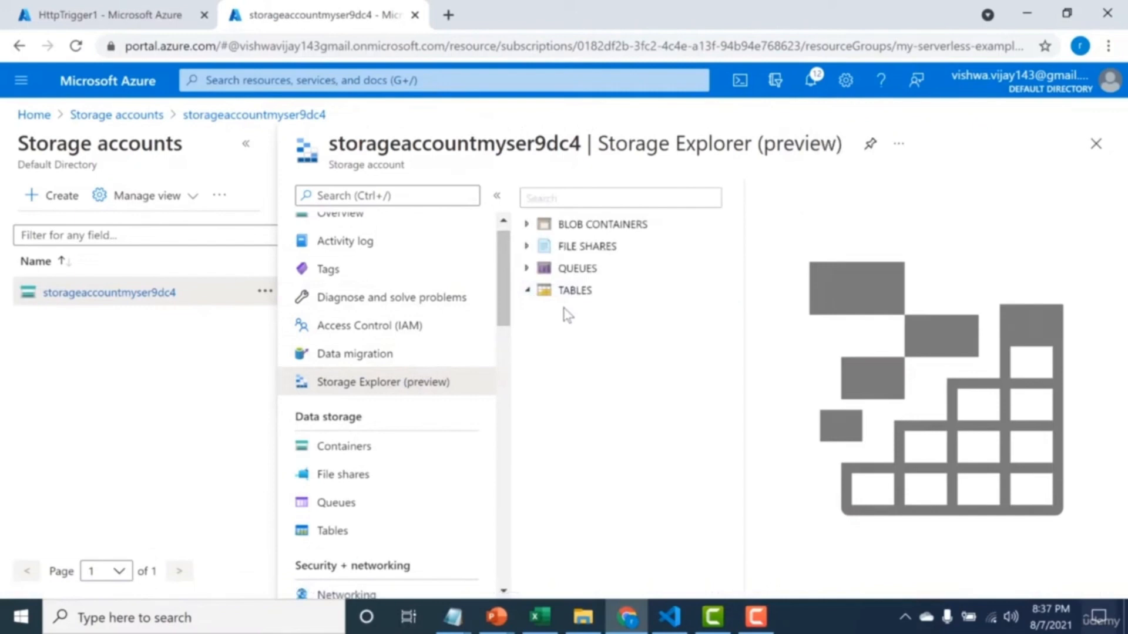
pyautogui.click(566, 315)
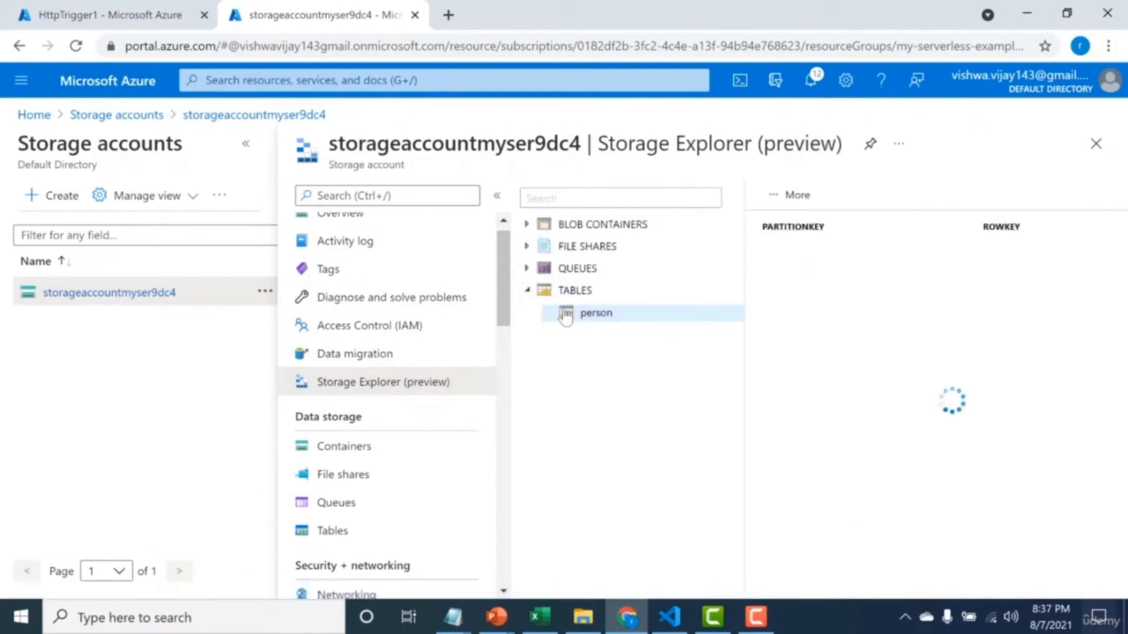
pyautogui.click(849, 195)
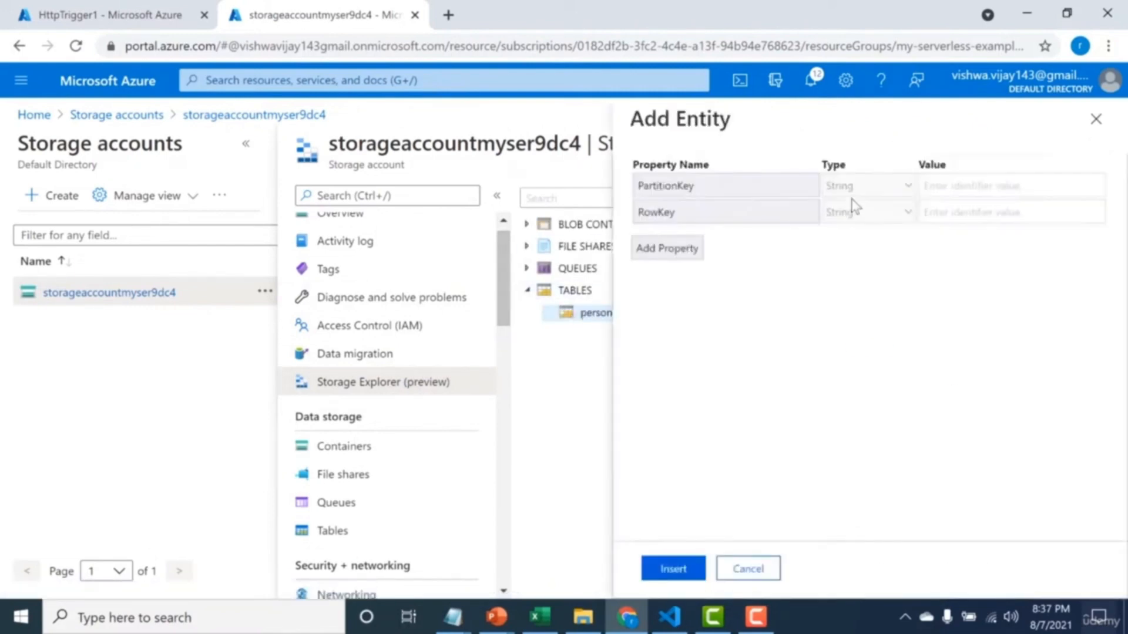
pyautogui.click(965, 186)
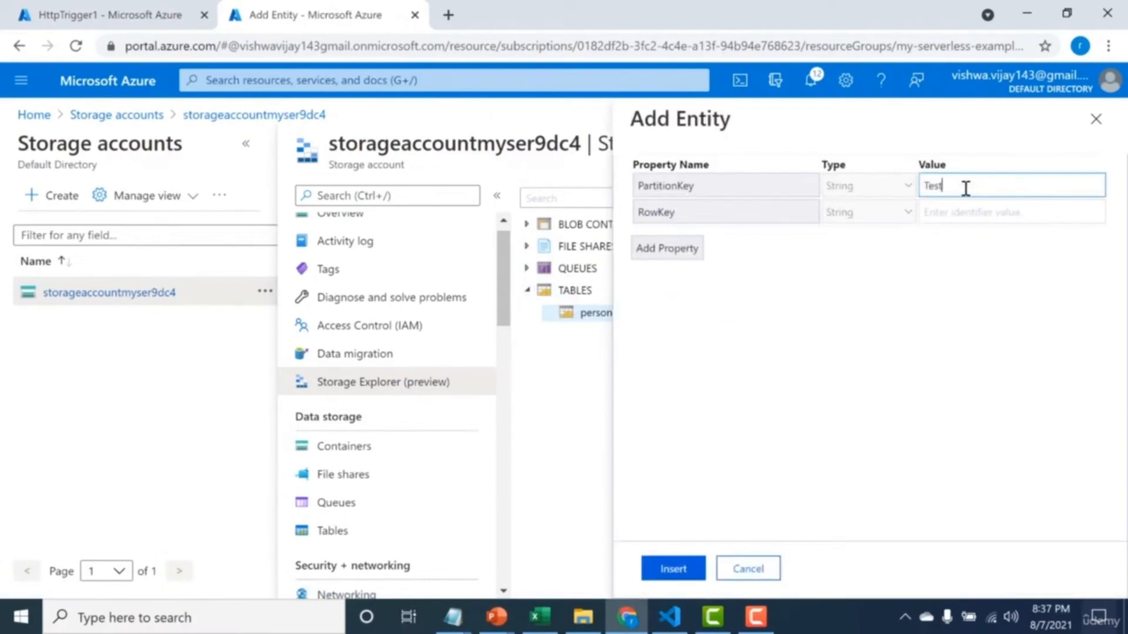
pyautogui.click(956, 216)
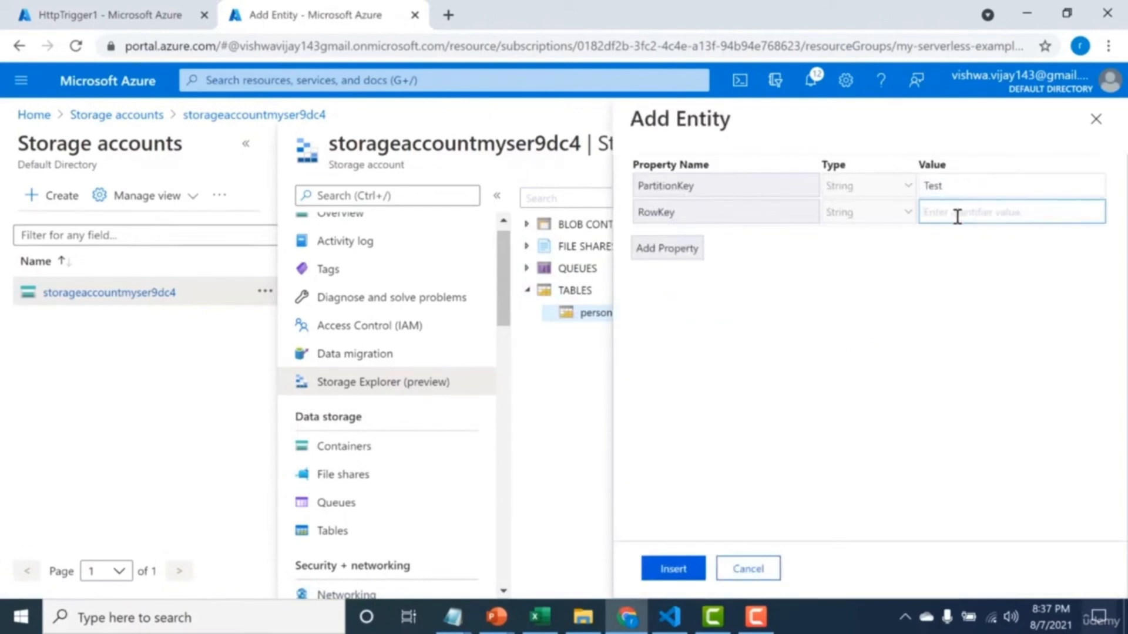
pyautogui.write('1')
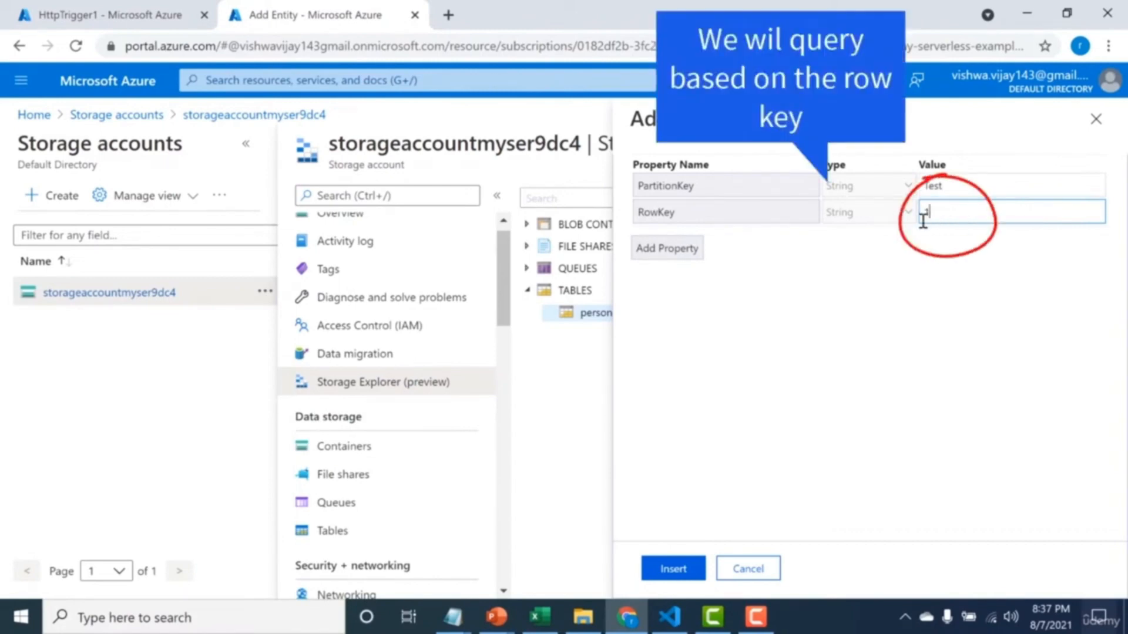
# Add a name property holding the person's first name and a sex property set to male, and insert the entity.
pyautogui.click(650, 256)
pyautogui.write('name')
pyautogui.click(903, 247)
pyautogui.write('rohit')
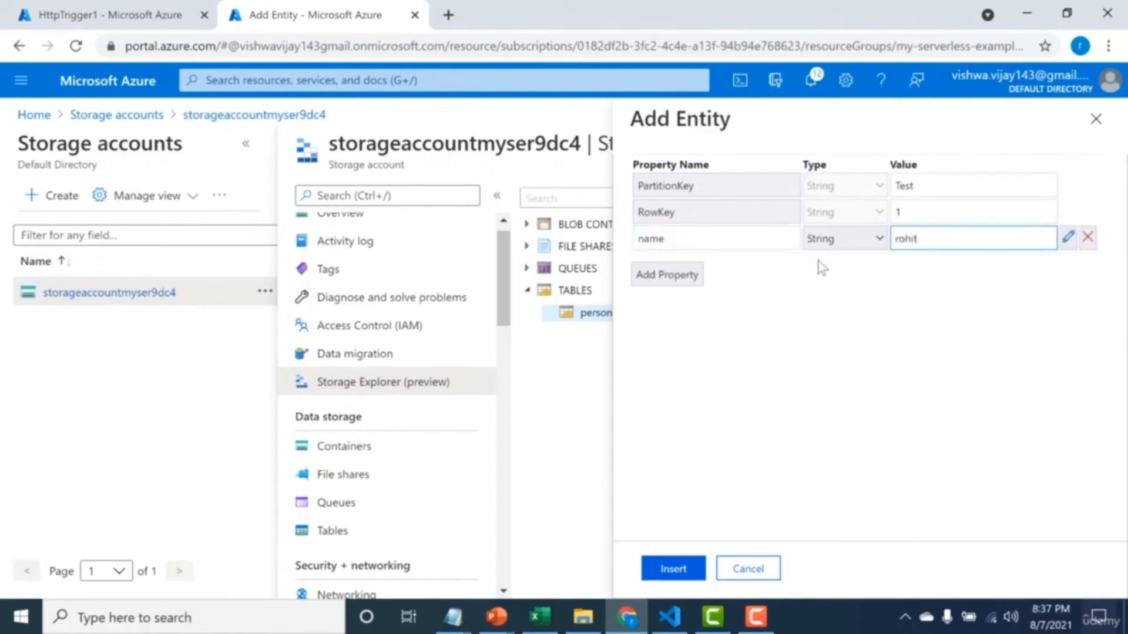
pyautogui.click(667, 274)
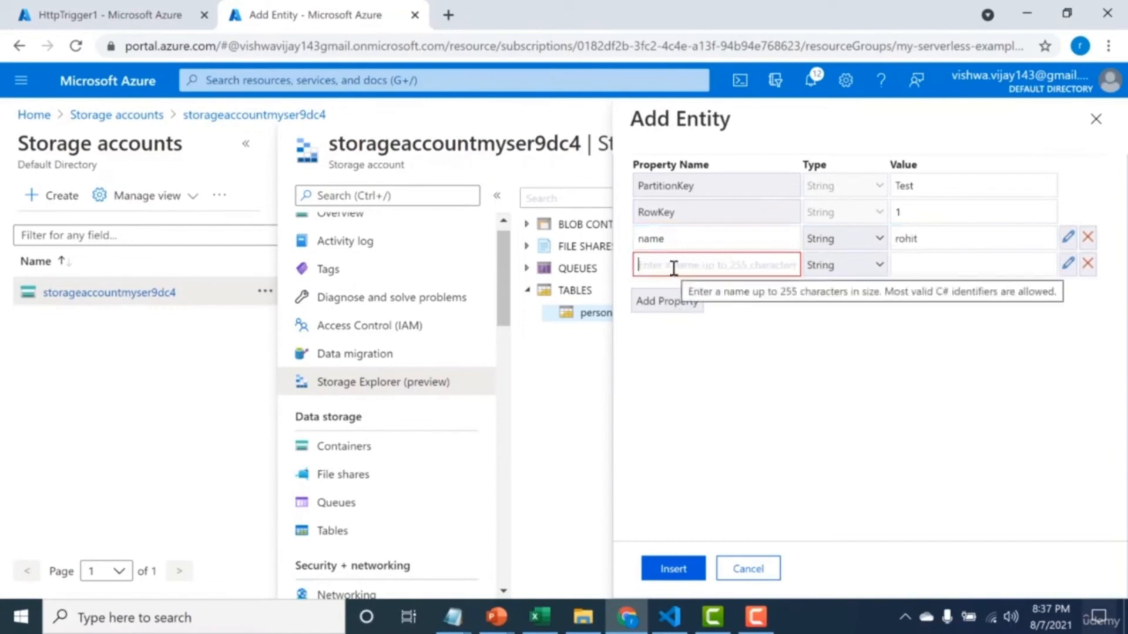
pyautogui.write('sex')
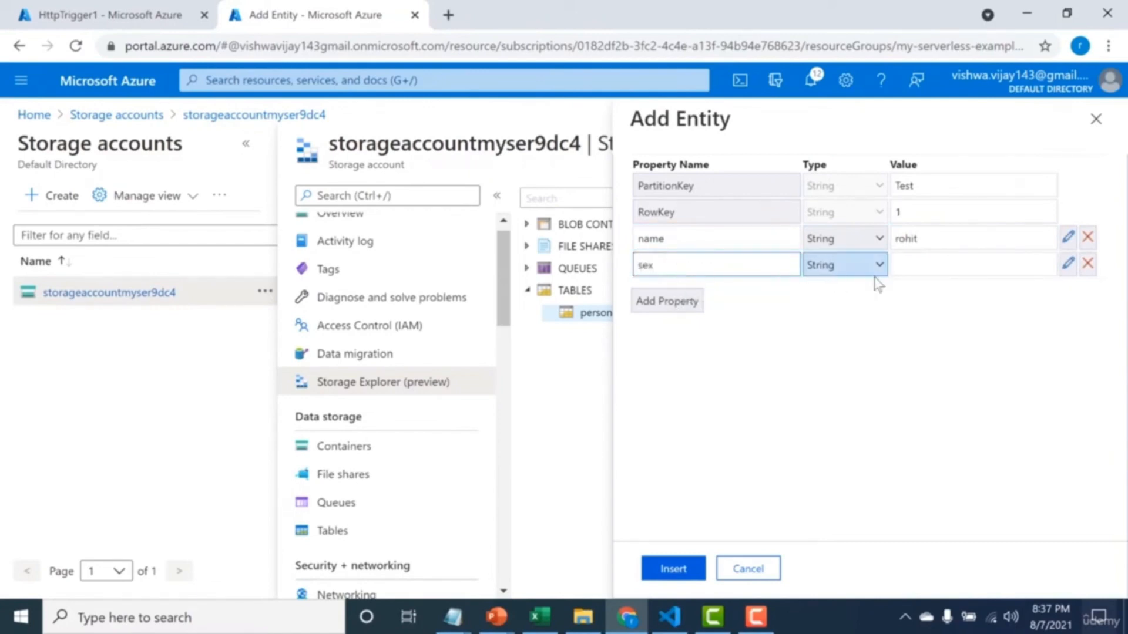
pyautogui.click(959, 262)
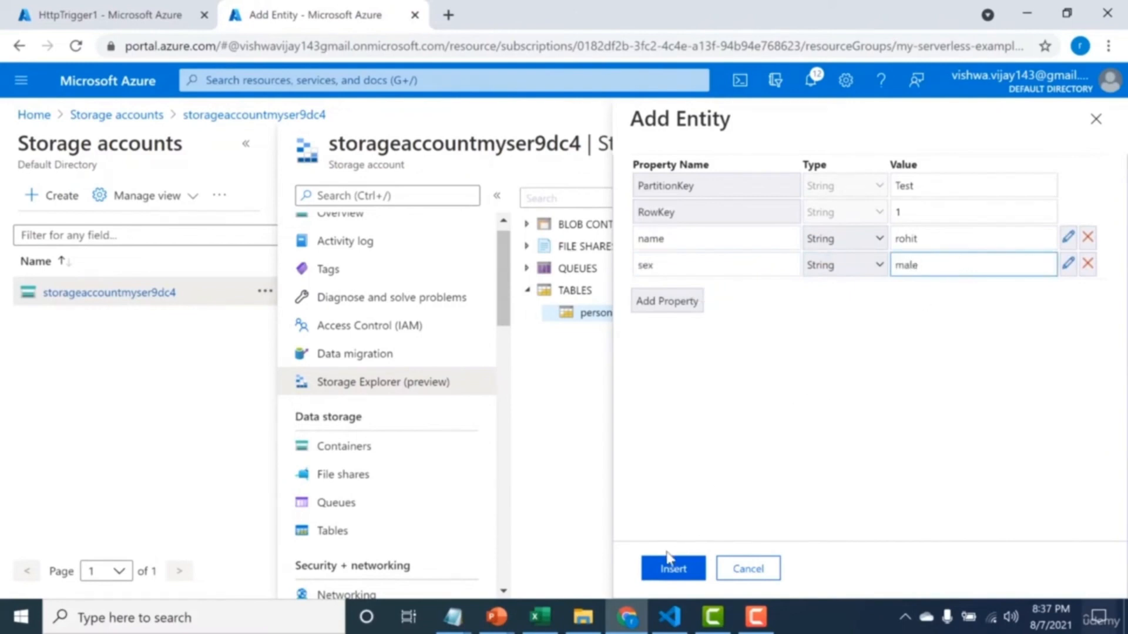
pyautogui.click(665, 570)
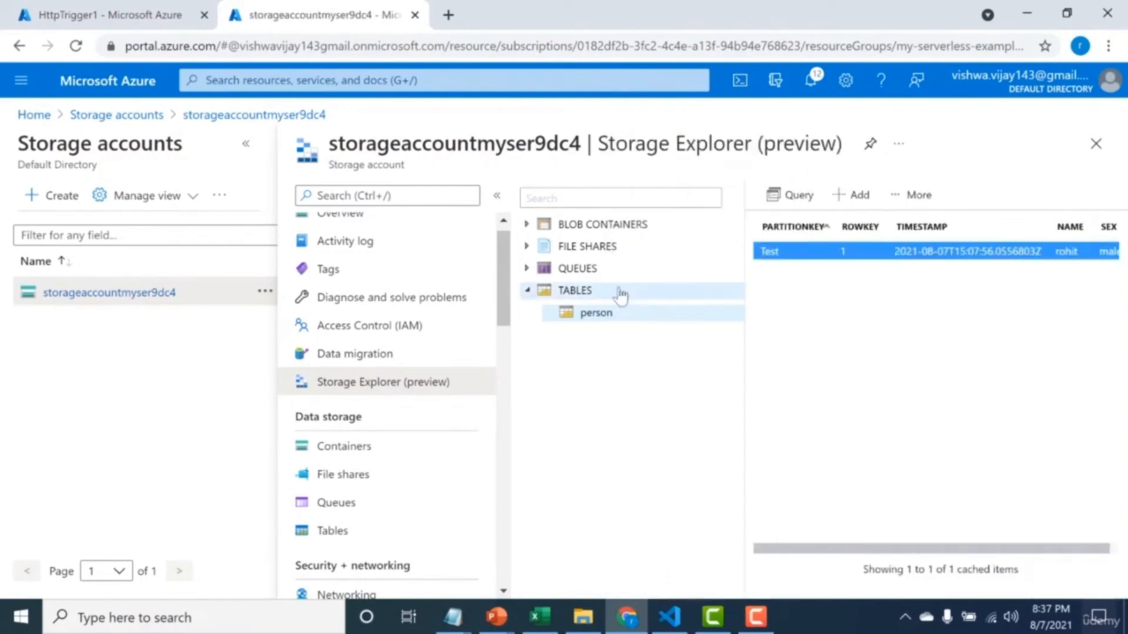
# Create a function from the HTTP trigger template in the function-vlc function app, developed in the portal.
pyautogui.click(594, 80)
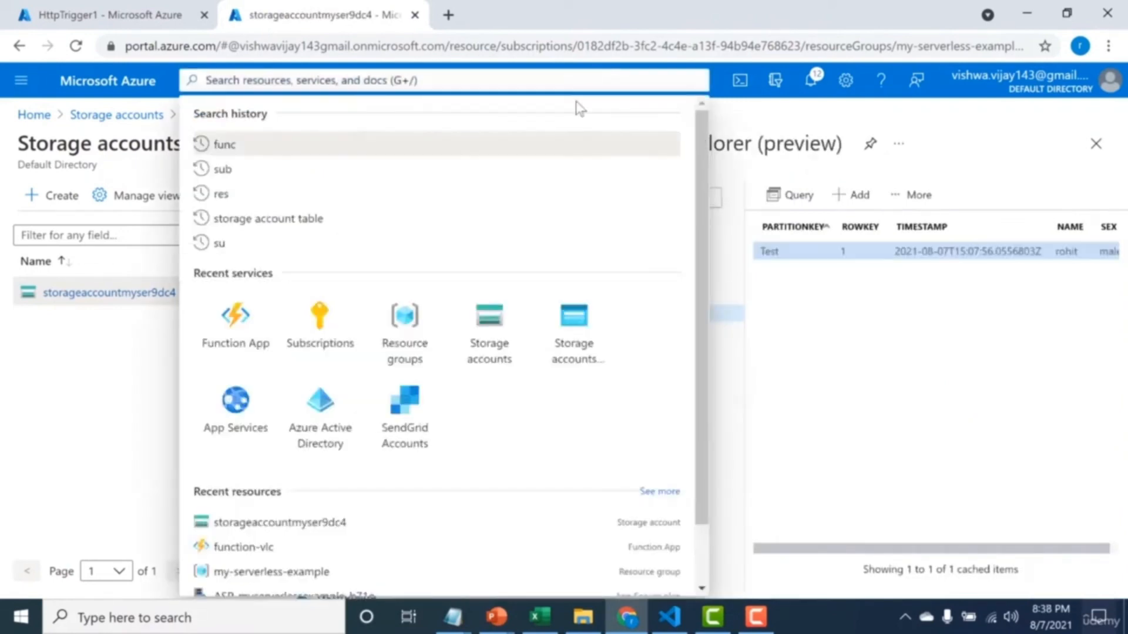
pyautogui.click(238, 320)
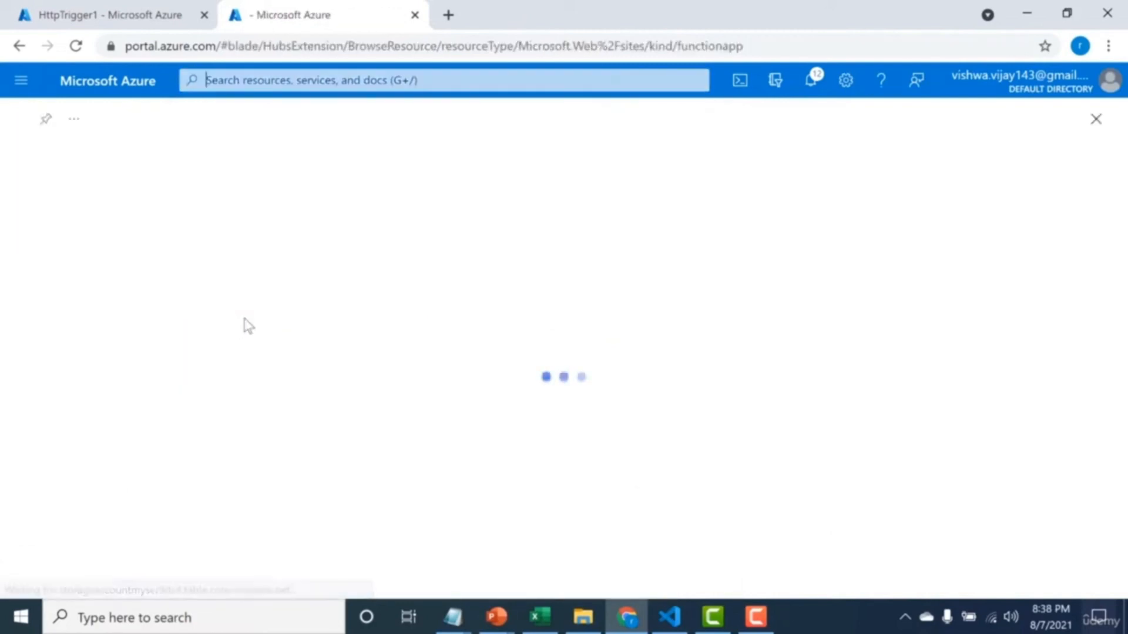
pyautogui.click(113, 339)
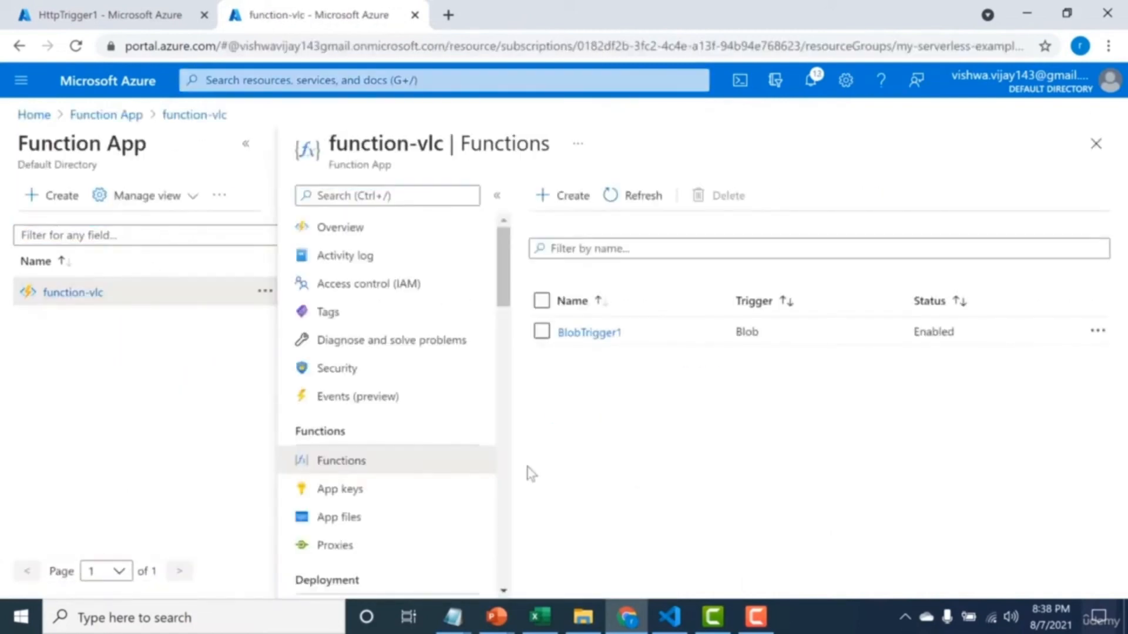
pyautogui.click(563, 197)
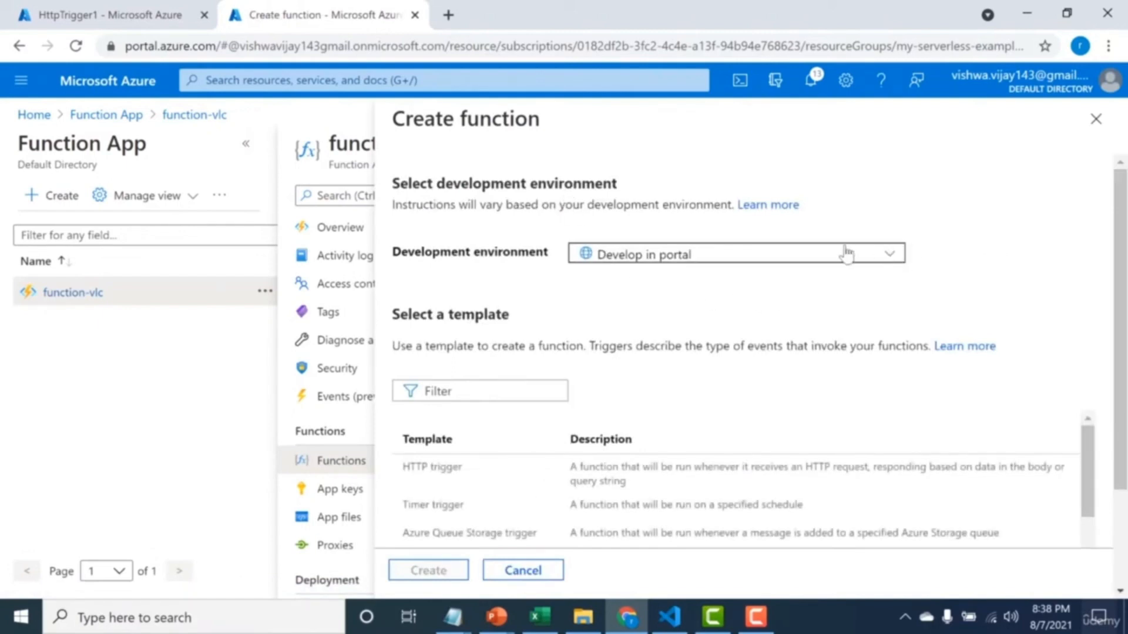
pyautogui.click(477, 475)
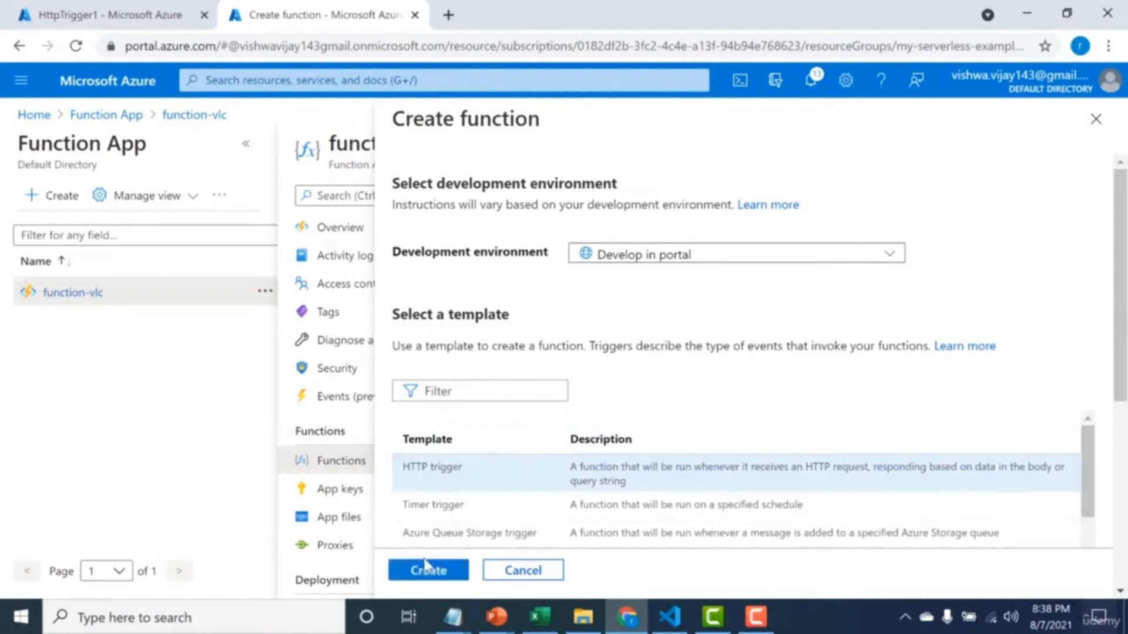
pyautogui.click(426, 570)
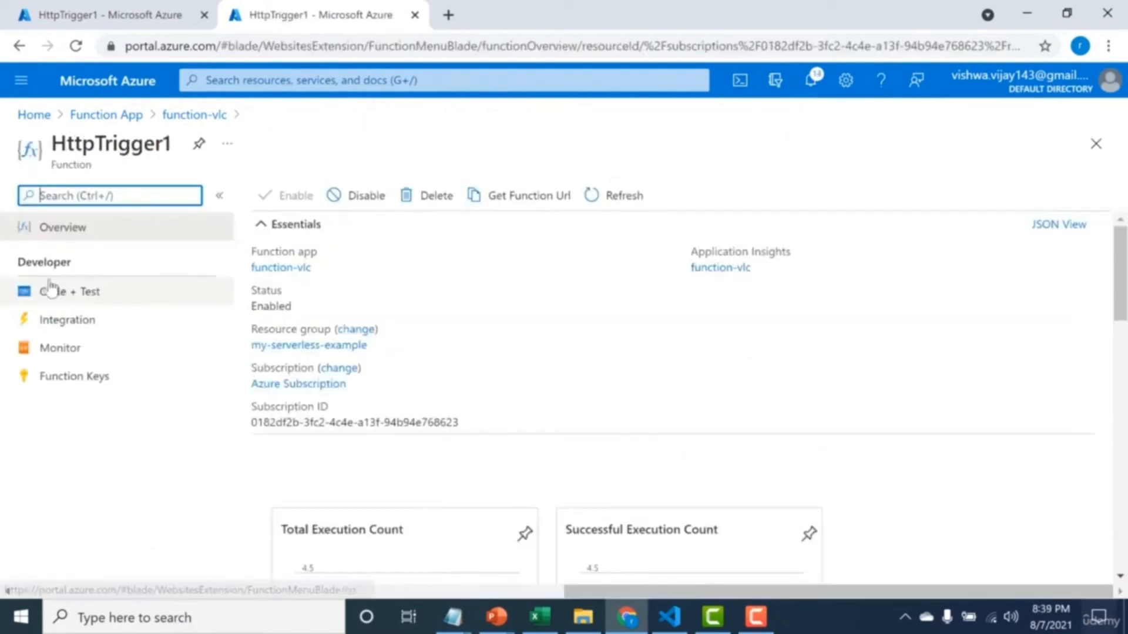
# Start a new Azure Table Storage input for HttpTrigger1 and set its table name to person.
pyautogui.click(56, 329)
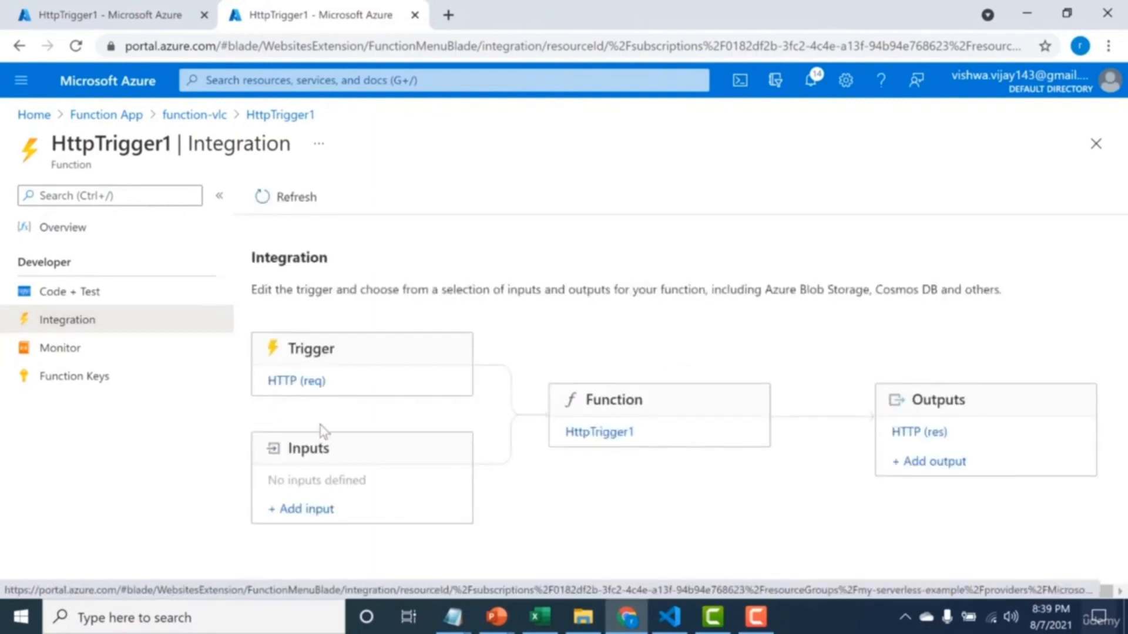
pyautogui.click(310, 510)
pyautogui.click(966, 315)
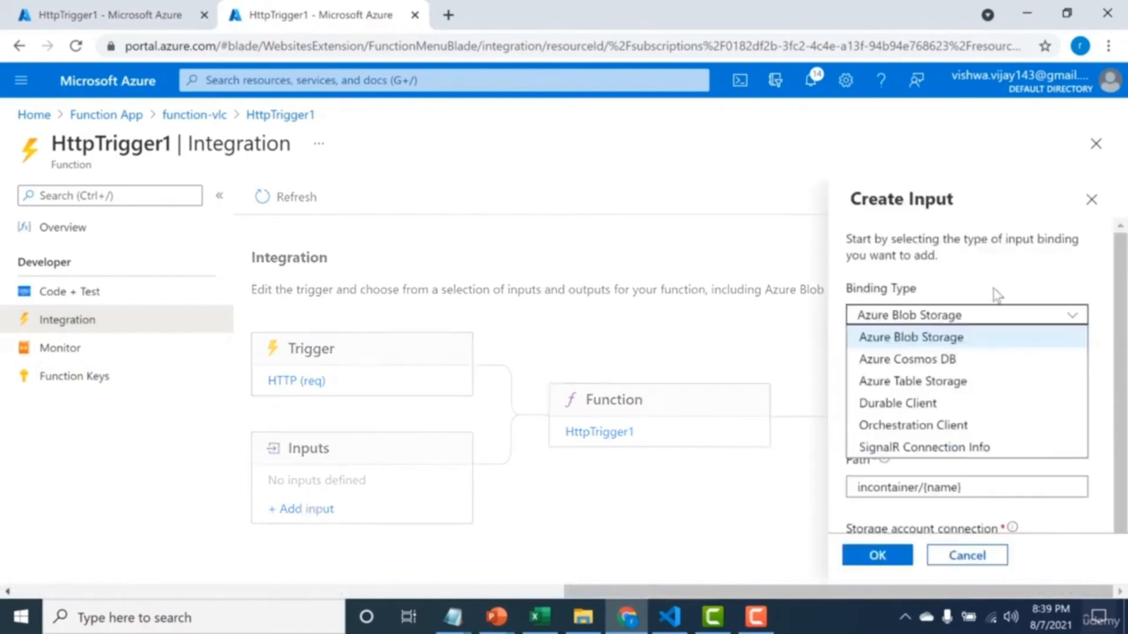
pyautogui.click(946, 383)
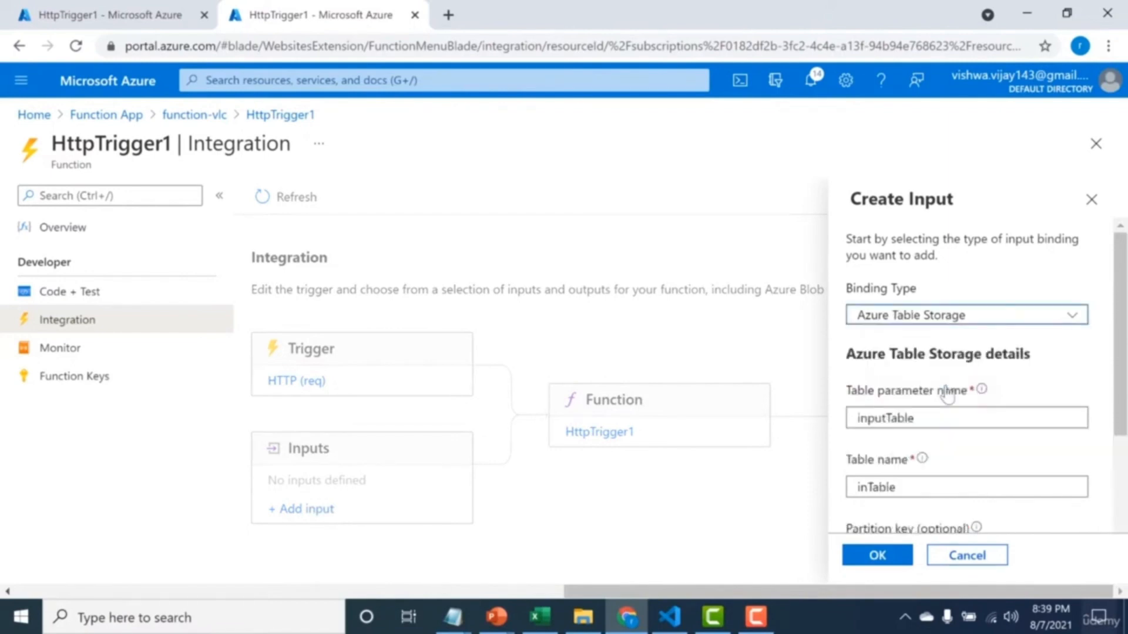
pyautogui.scroll(-2, 1034, 382)
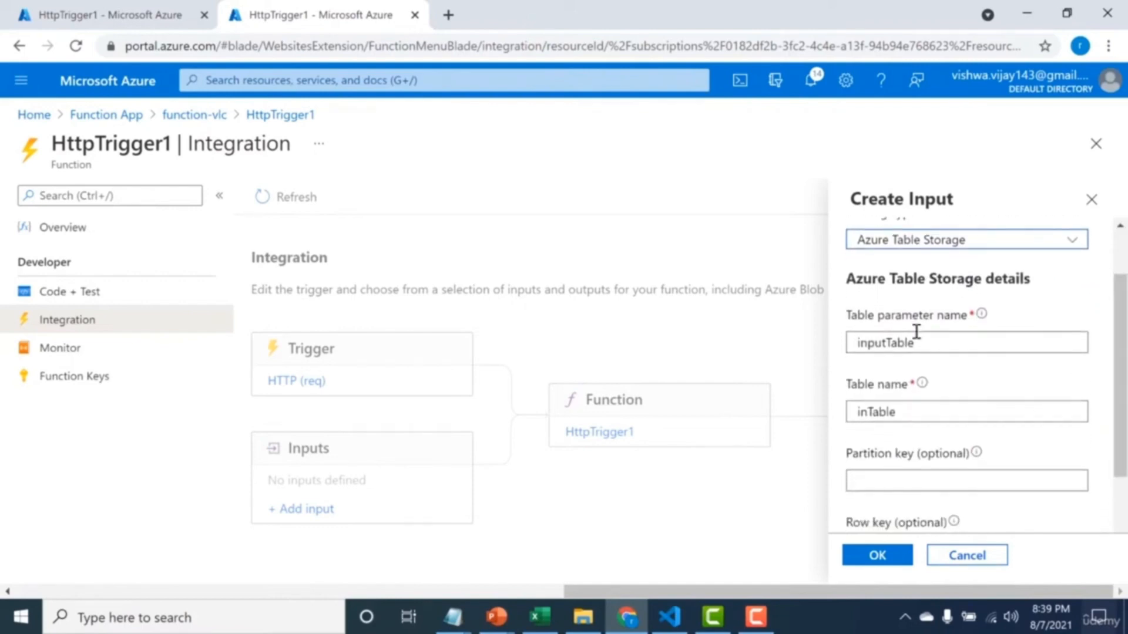
pyautogui.moveTo(905, 410); pyautogui.dragTo(844, 422)
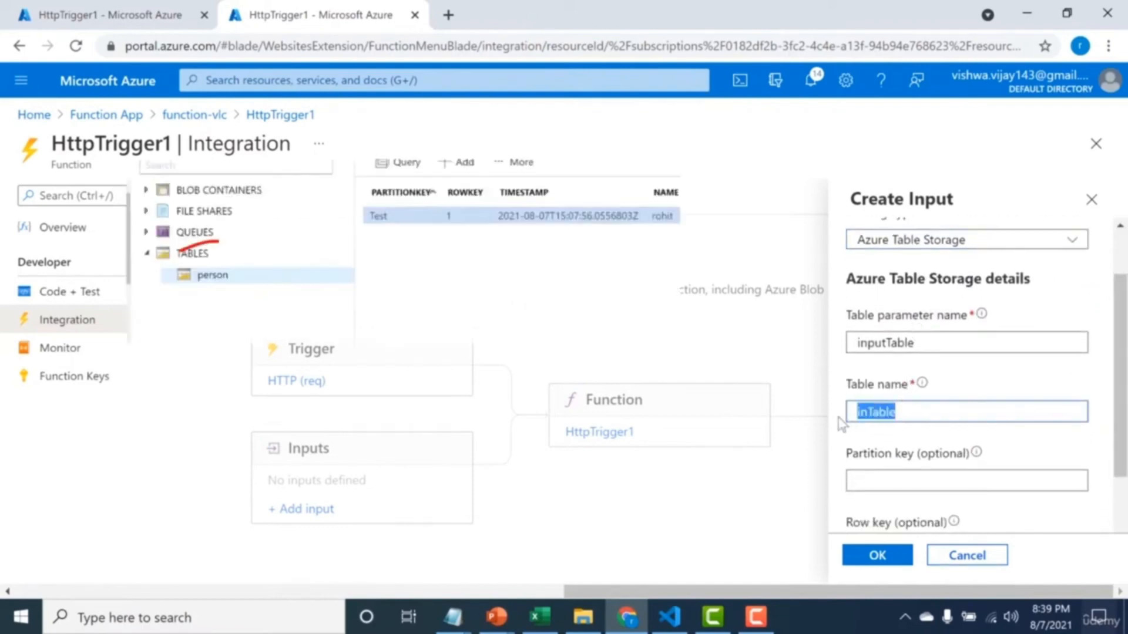
pyautogui.write('person')
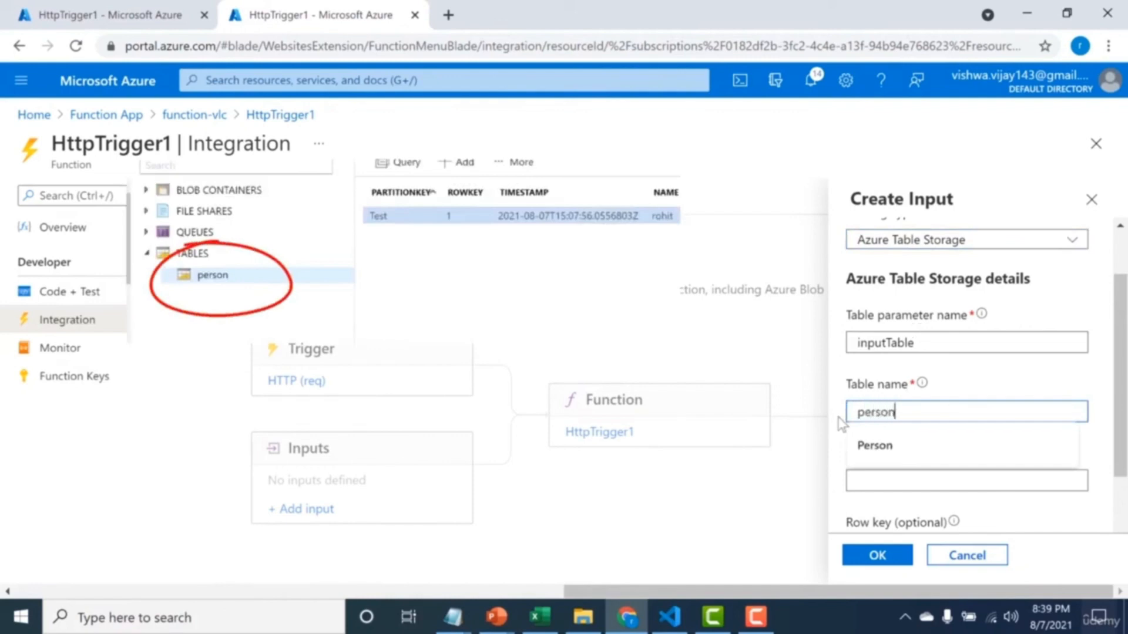
# Set the table input's partition key to Test and row key to {id}, and create the input.
pyautogui.click(1102, 391)
pyautogui.moveTo(1121, 381); pyautogui.dragTo(1120, 458)
pyautogui.click(1007, 379)
pyautogui.write('Test')
pyautogui.click(847, 451)
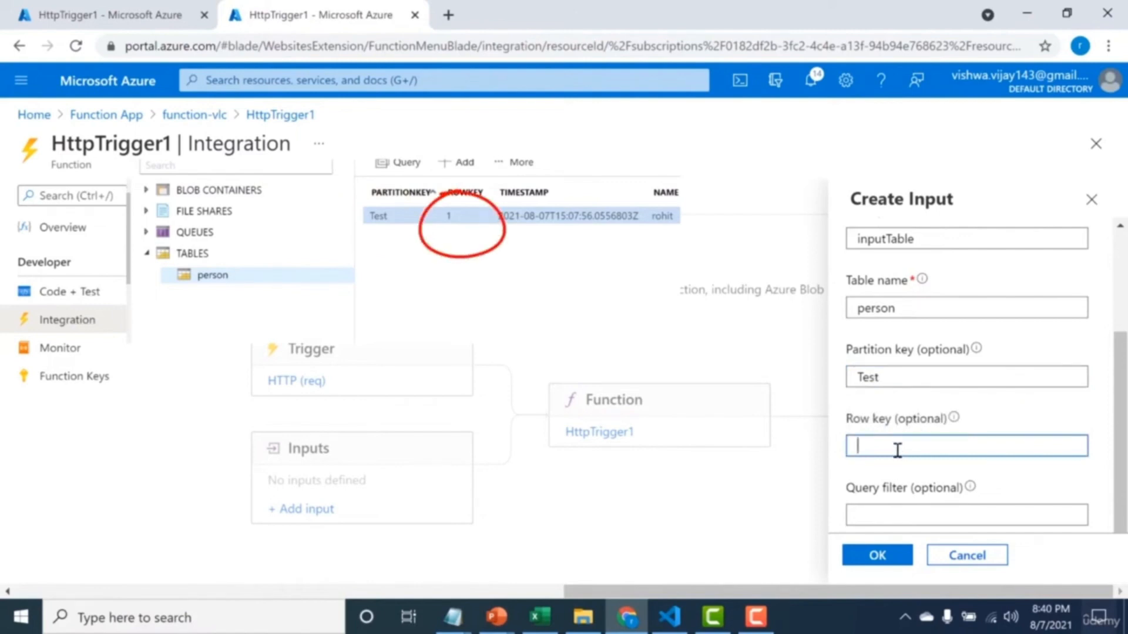
pyautogui.write('{')
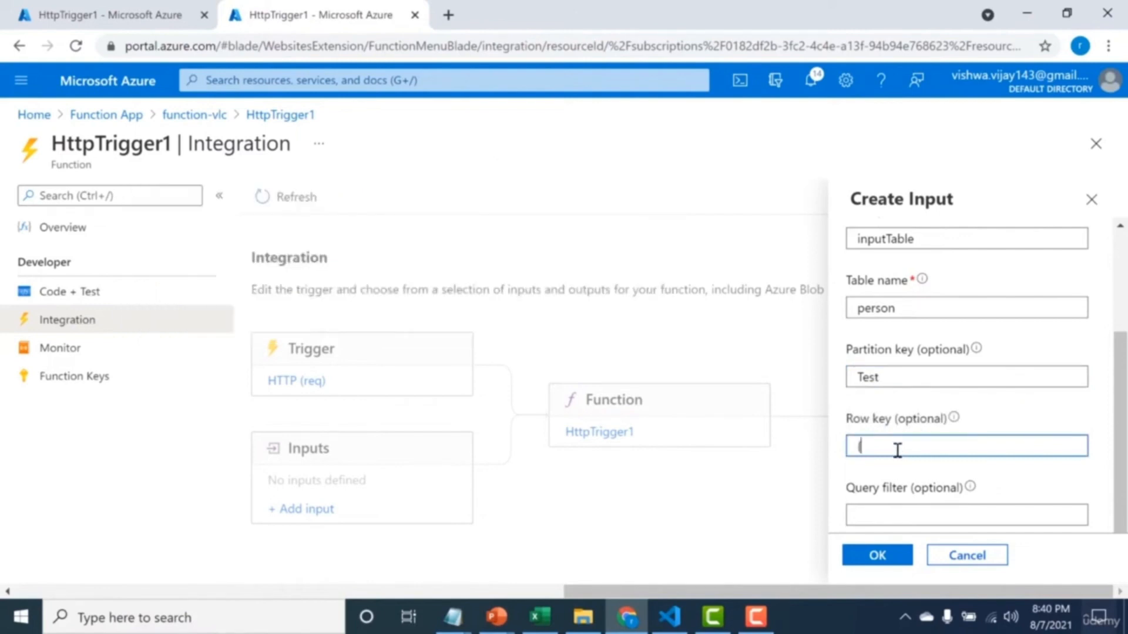
pyautogui.write('id}')
pyautogui.moveTo(1121, 421); pyautogui.dragTo(1121, 396)
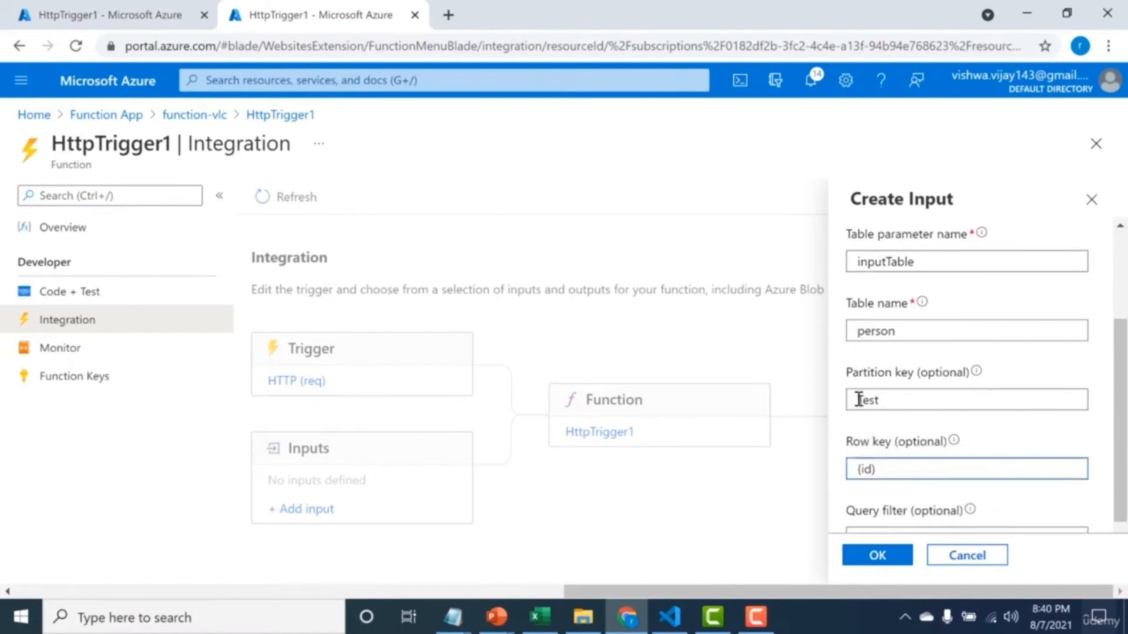
pyautogui.moveTo(856, 469); pyautogui.dragTo(872, 469)
pyautogui.click(869, 560)
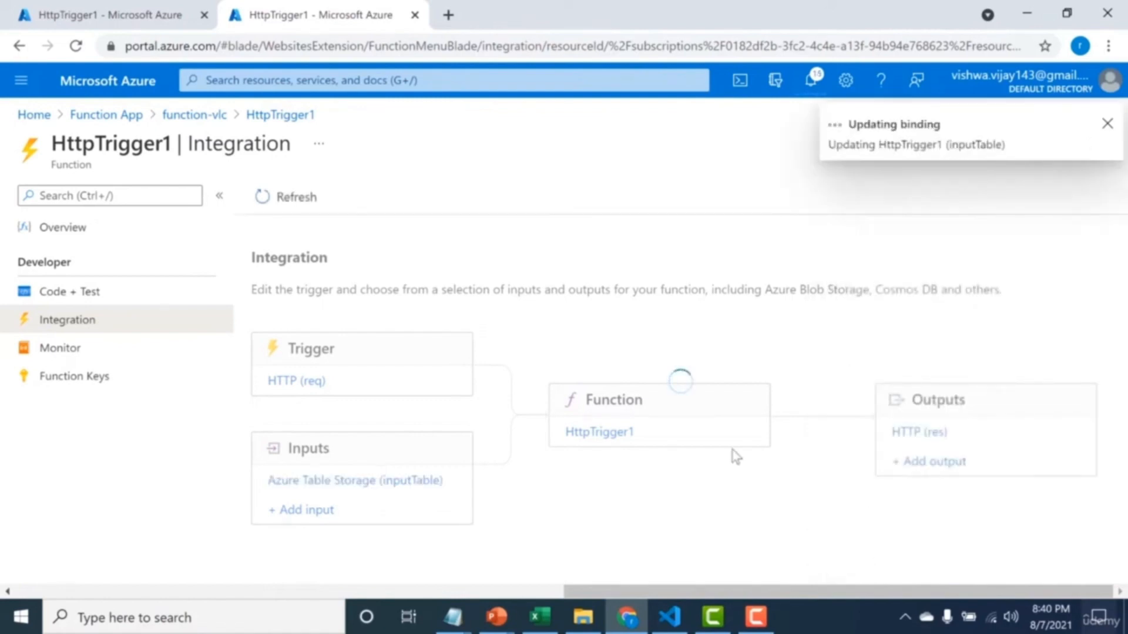
# Set the HTTP trigger's route template to user/{id} and its authorization level to Anonymous.
pyautogui.click(283, 384)
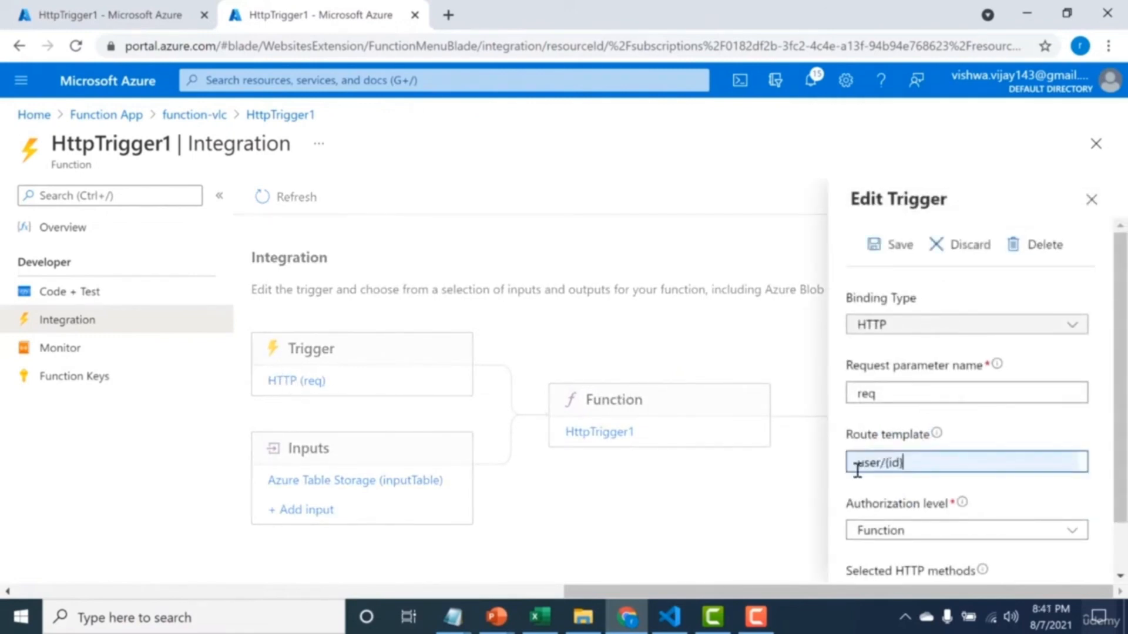
pyautogui.moveTo(886, 462); pyautogui.dragTo(903, 463)
pyautogui.scroll(-2, 1032, 442)
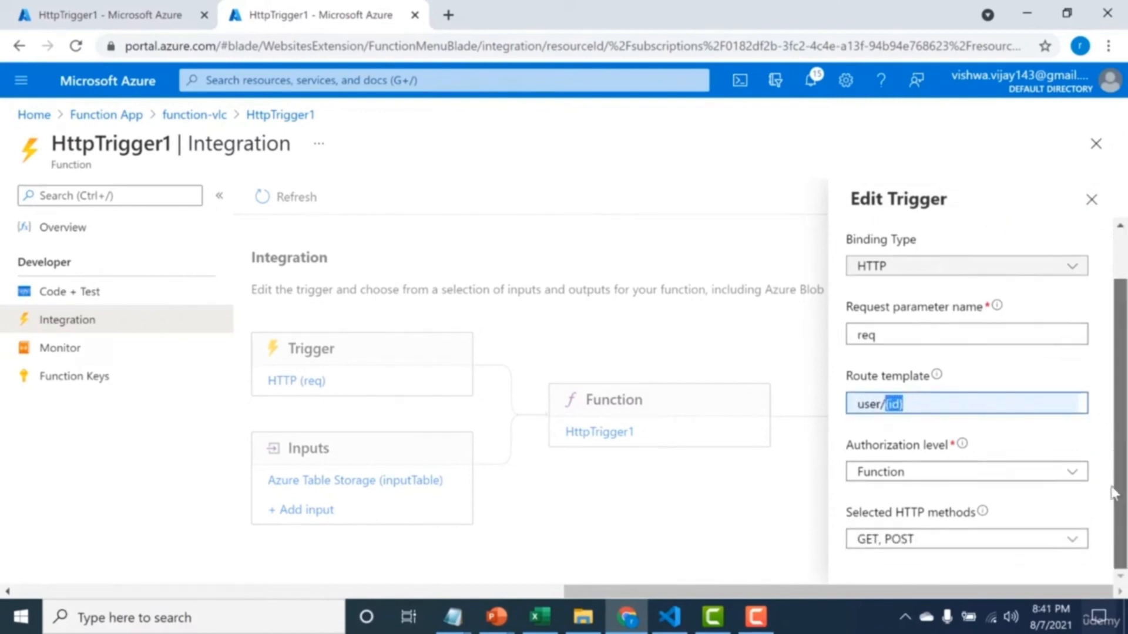
pyautogui.click(1034, 477)
pyautogui.click(1019, 514)
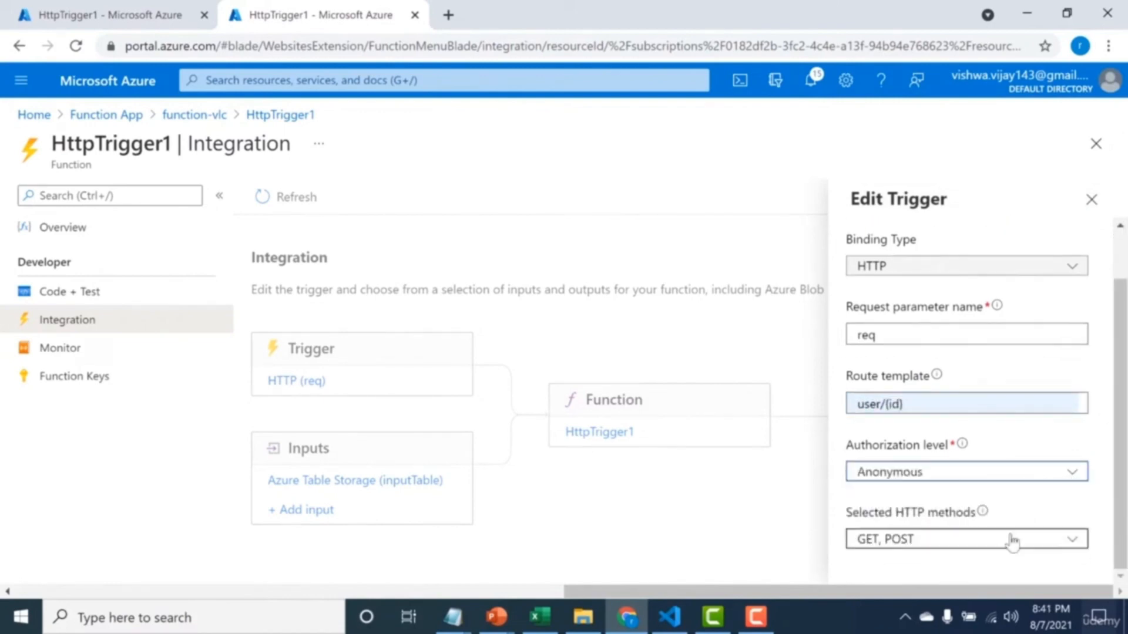
# Remove POST from the HTTP trigger's selected methods, leaving only GET, and save the trigger.
pyautogui.click(1015, 540)
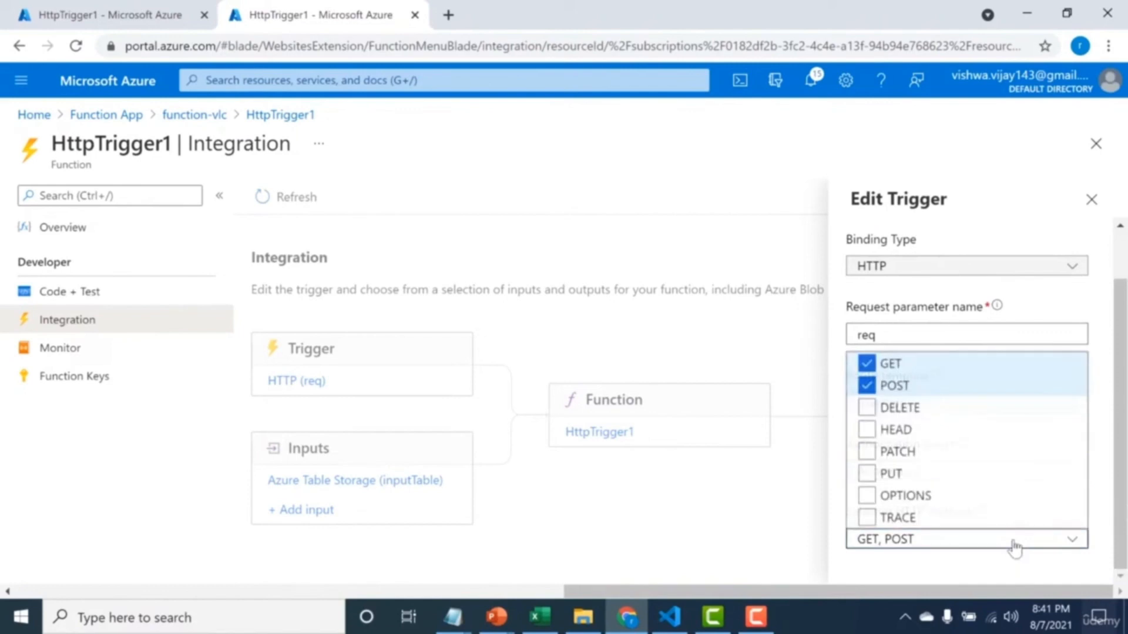
pyautogui.click(874, 388)
pyautogui.scroll(2, 1108, 300)
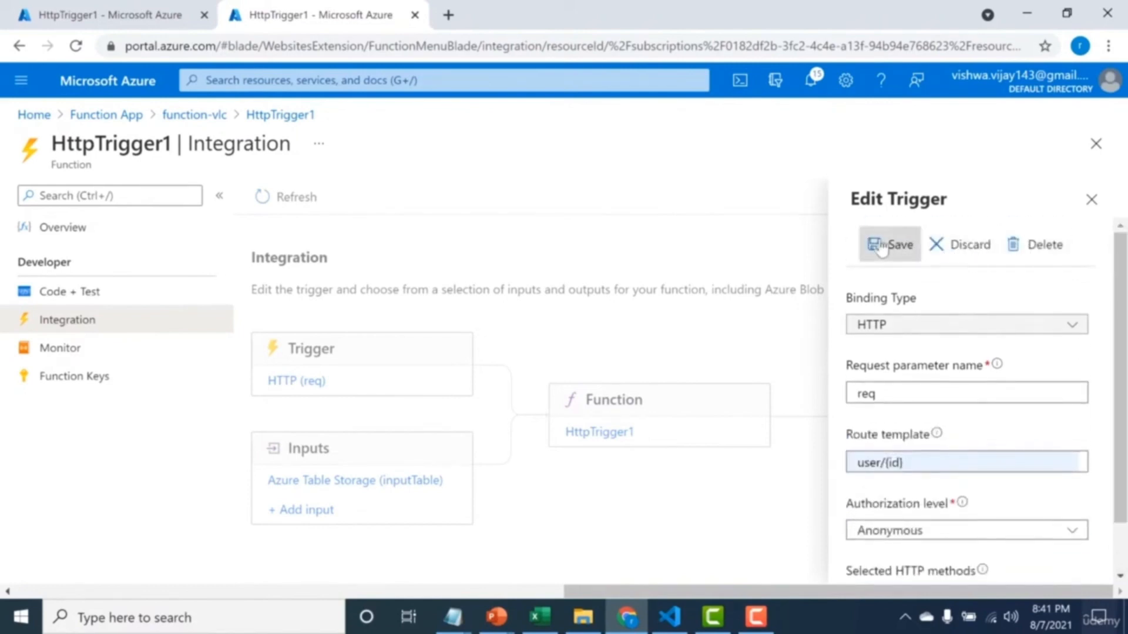
pyautogui.click(881, 246)
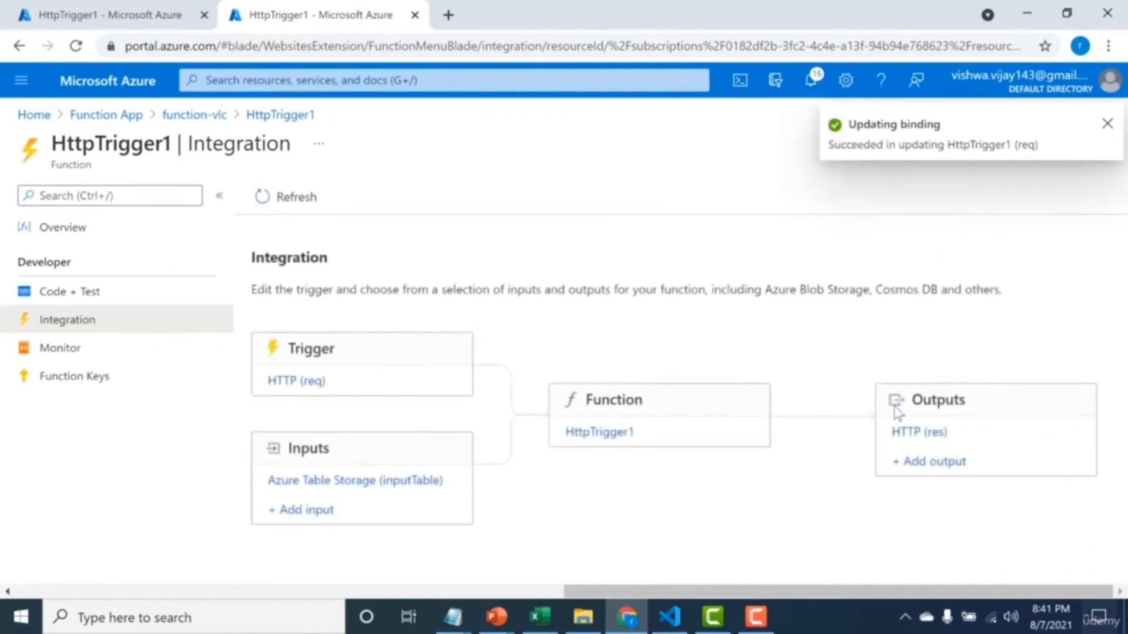
# Review the HTTP output binding's settings, close them, and open HttpTrigger1's code.
pyautogui.click(919, 433)
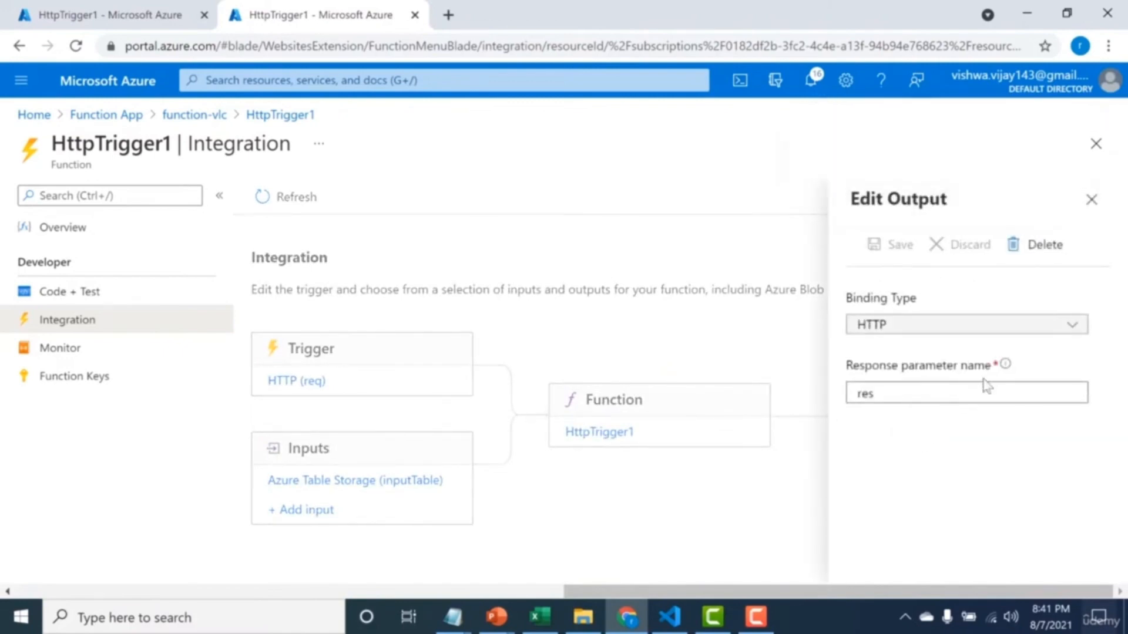
pyautogui.click(1091, 201)
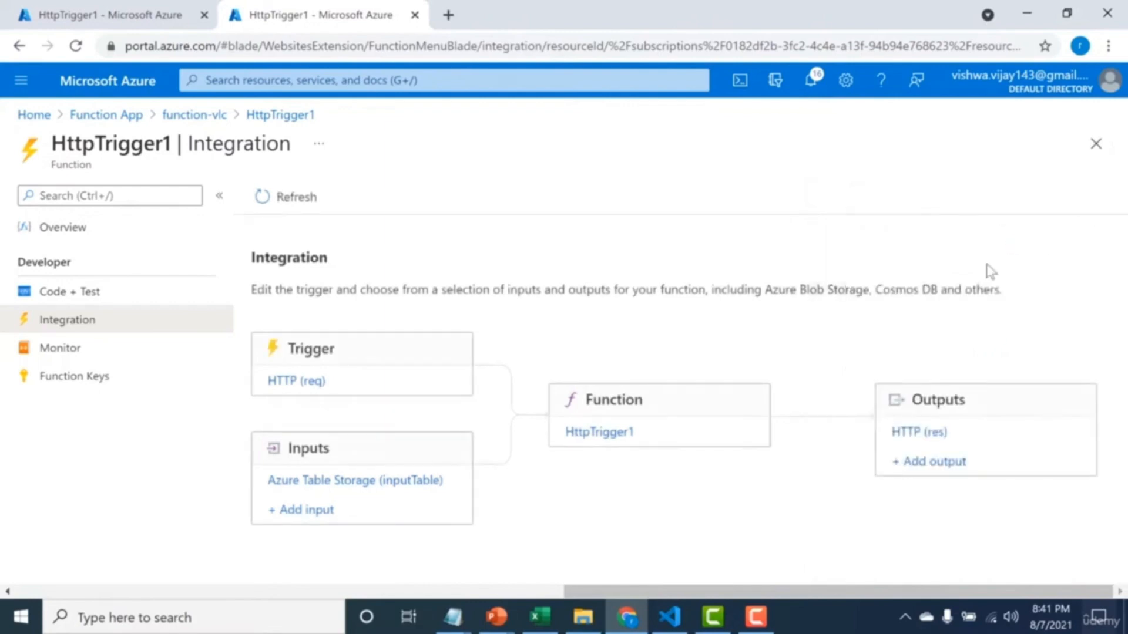
pyautogui.click(599, 434)
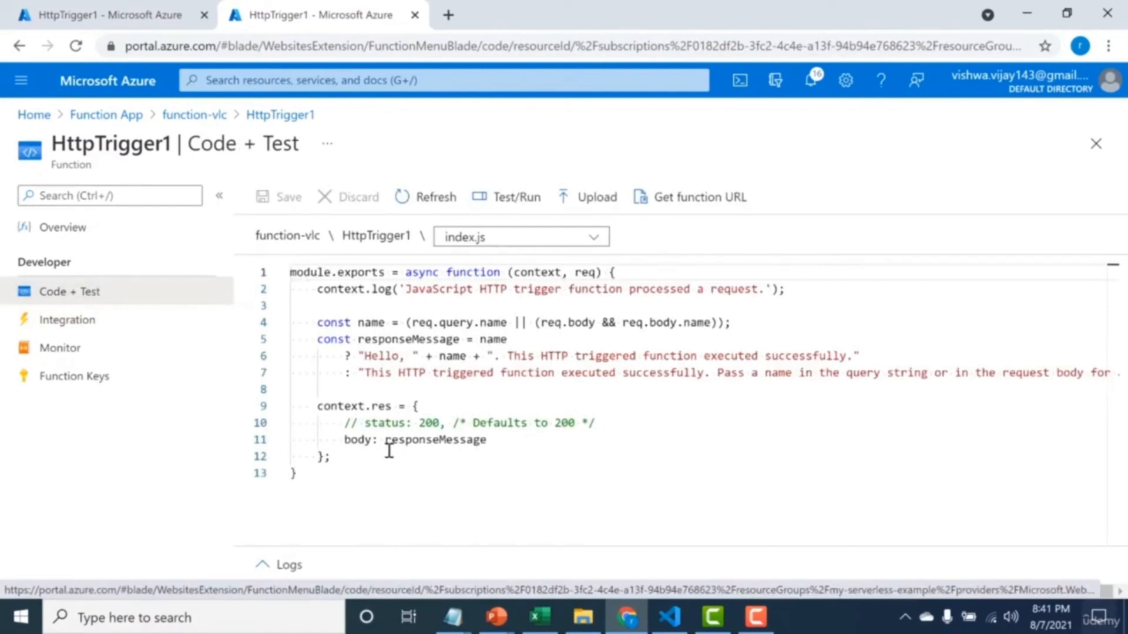
# Replace responseMessage in the response body of index.js with context.bindings.inputTable and save the code.
pyautogui.moveTo(389, 441); pyautogui.dragTo(512, 450)
pyautogui.press('BackSpace')
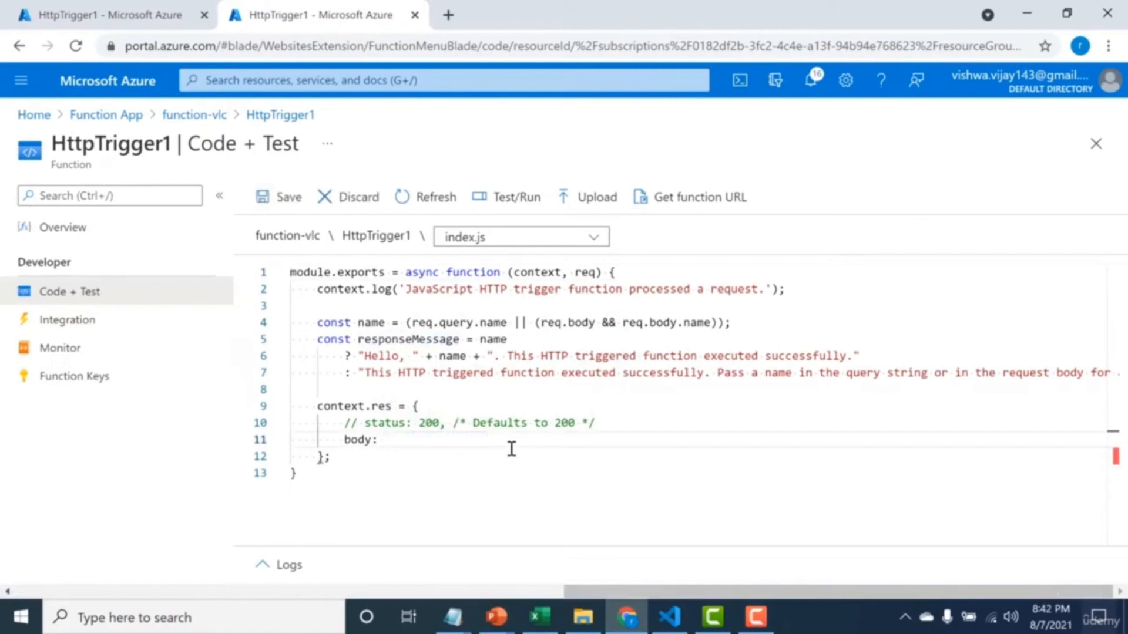
pyautogui.write('context')
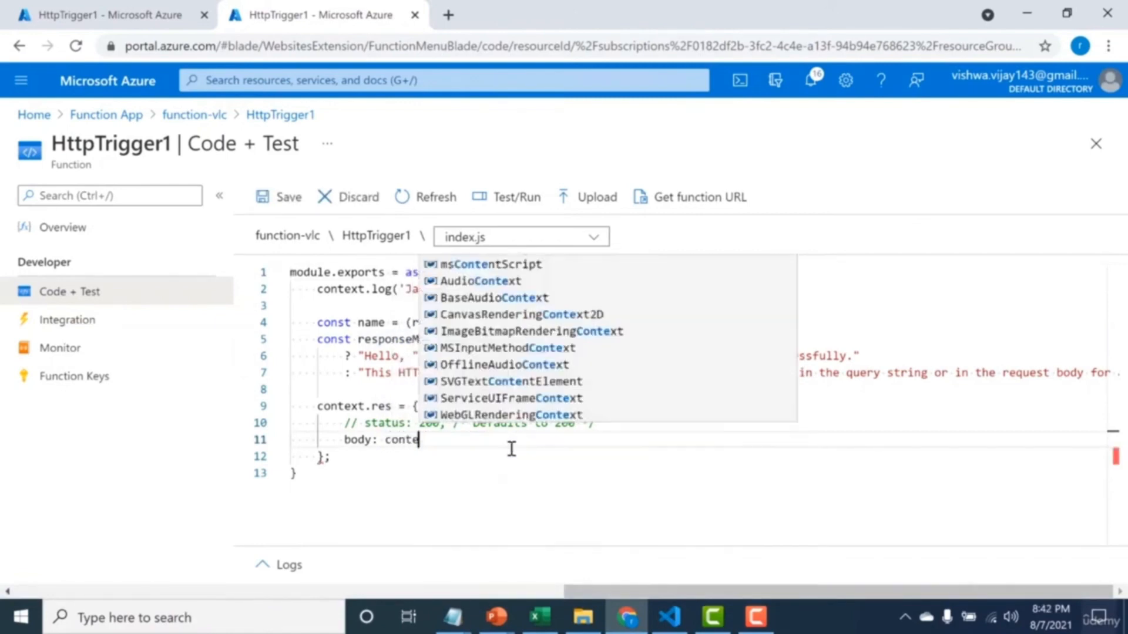
pyautogui.write('.bindings.')
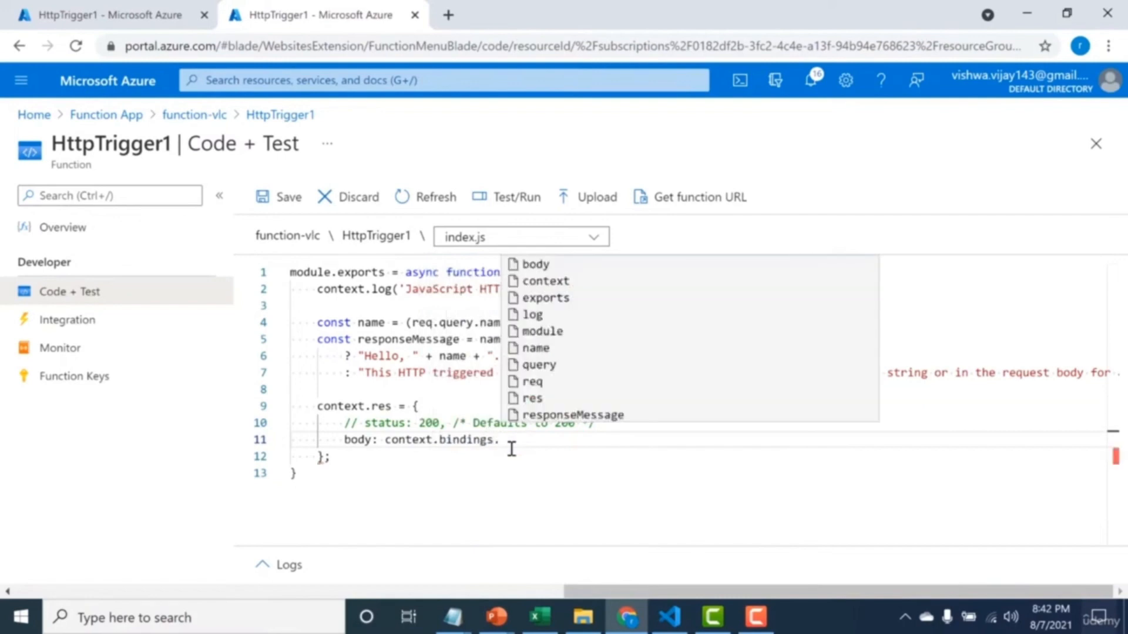
pyautogui.write('inputTable')
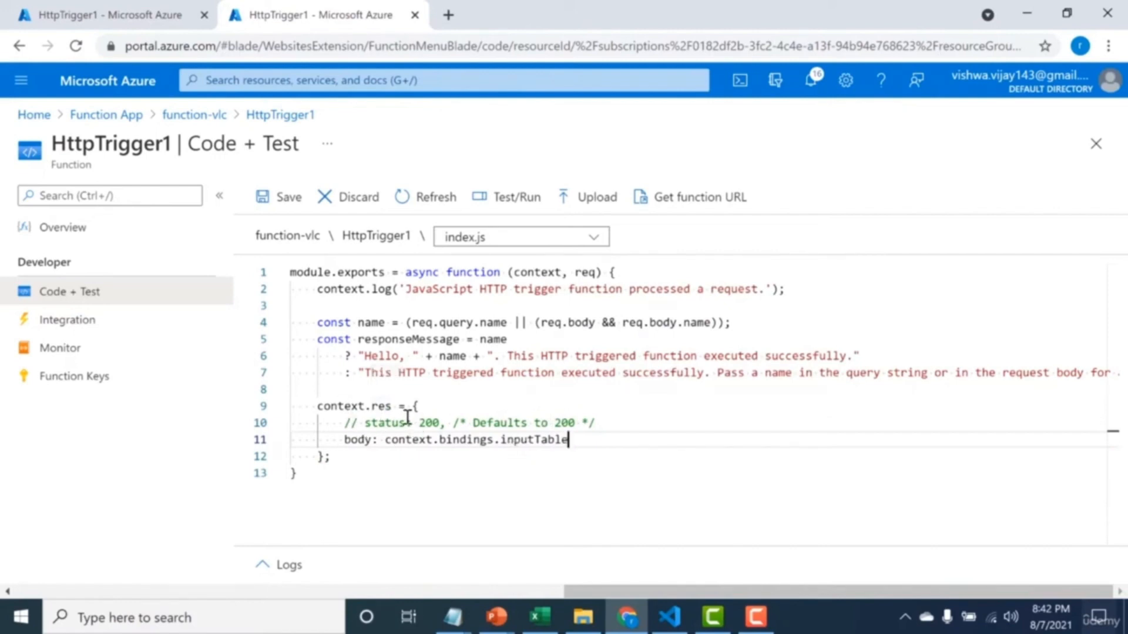
pyautogui.click(293, 200)
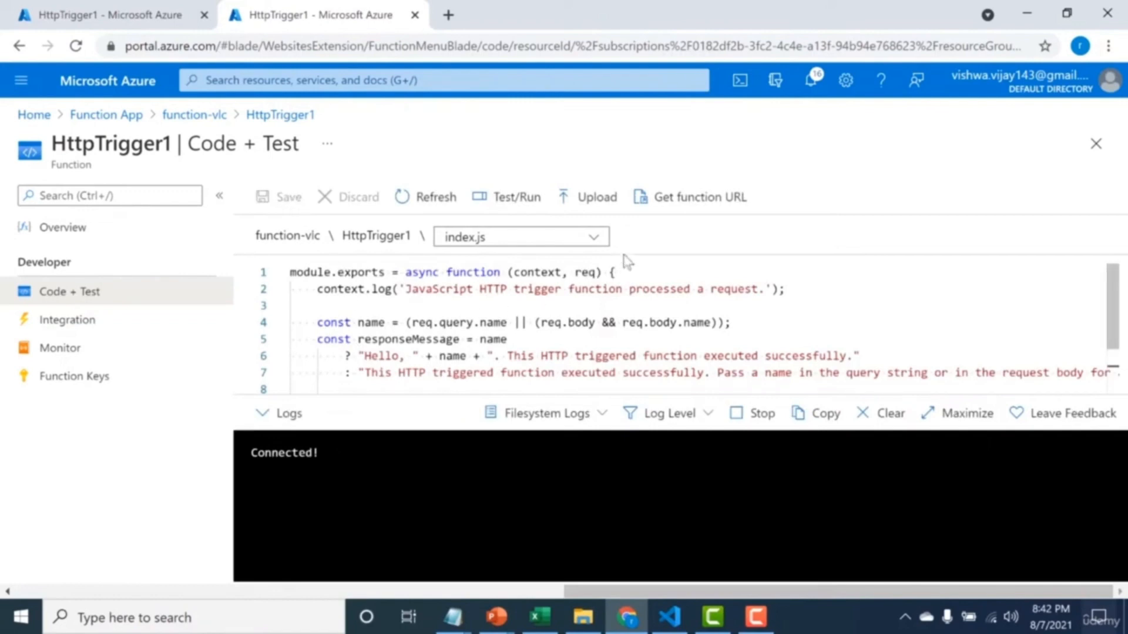
pyautogui.click(684, 200)
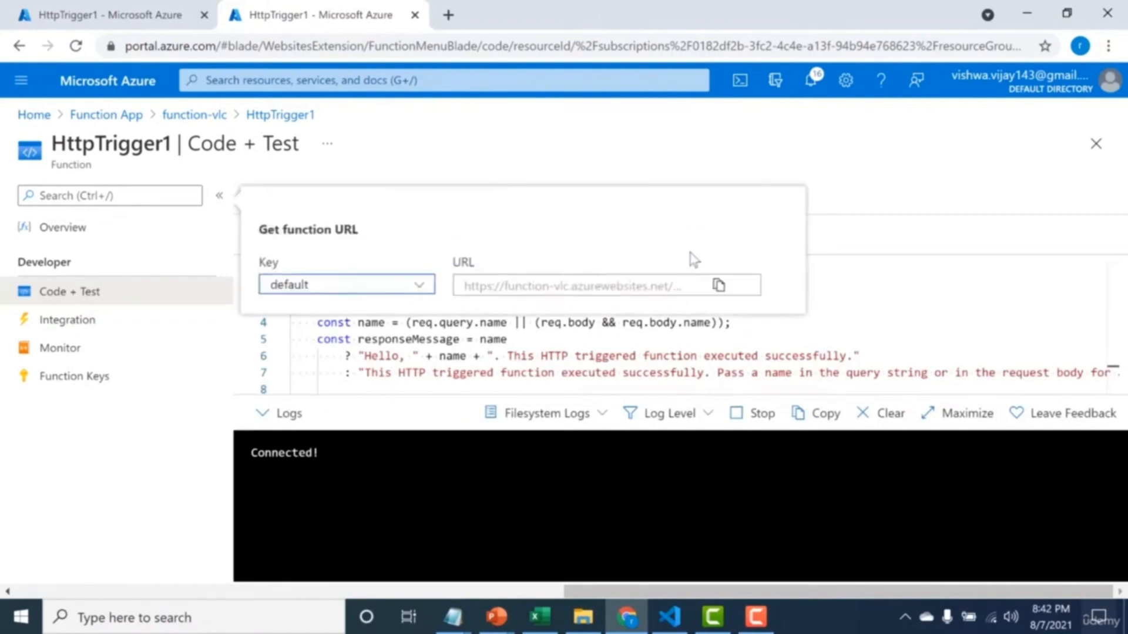
pyautogui.click(719, 287)
pyautogui.click(449, 15)
pyautogui.hotkey('ctrl', 'v')
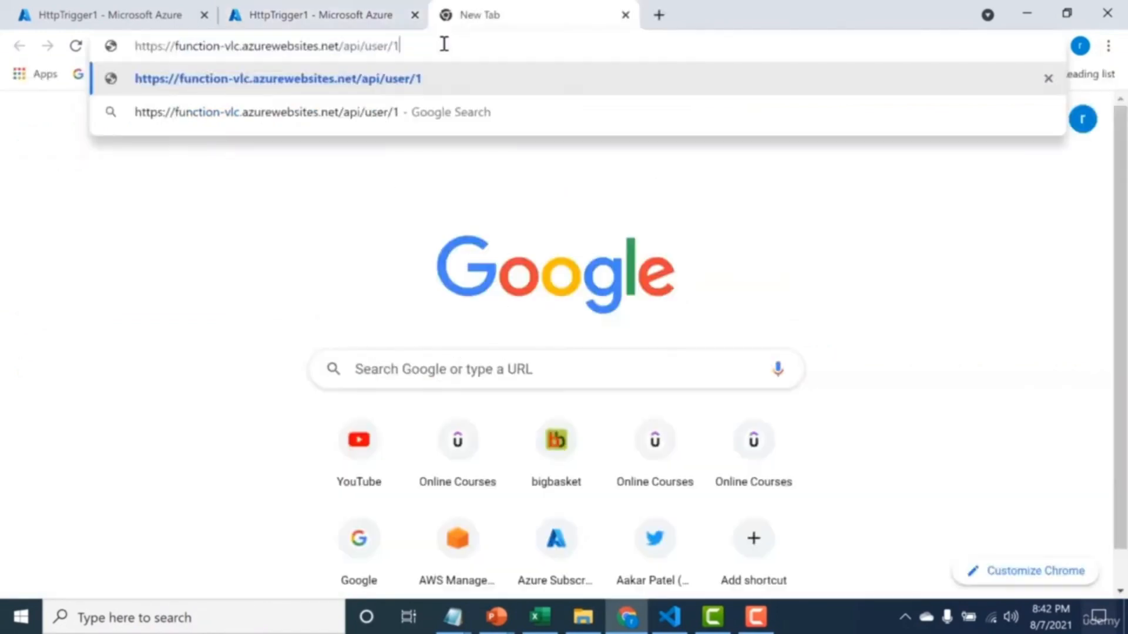
pyautogui.press('BackSpace')
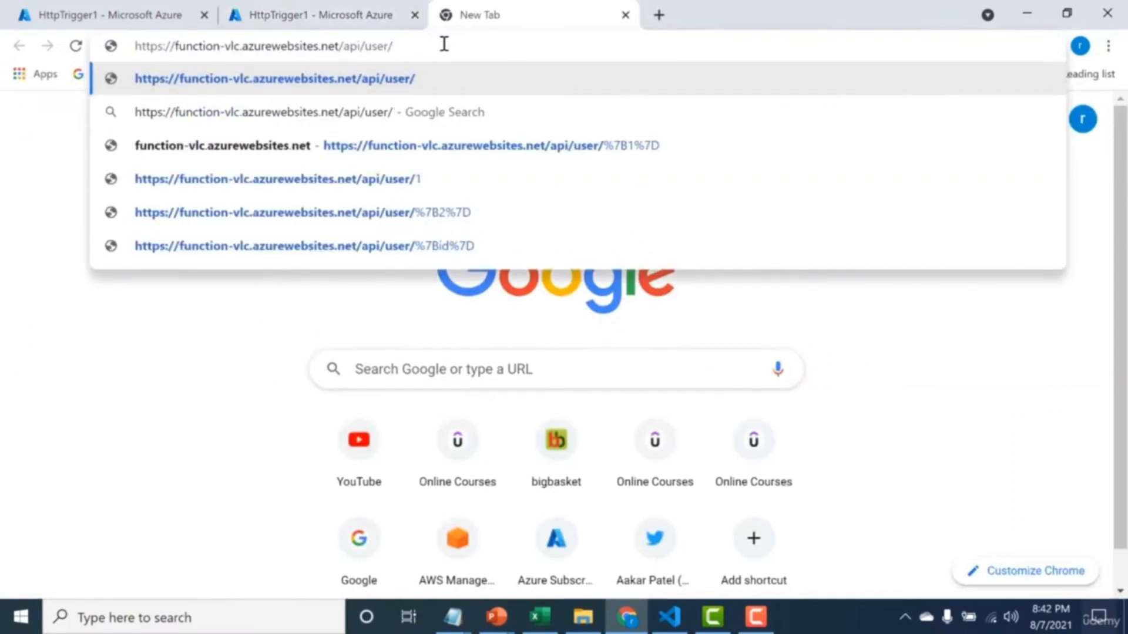
pyautogui.write('1')
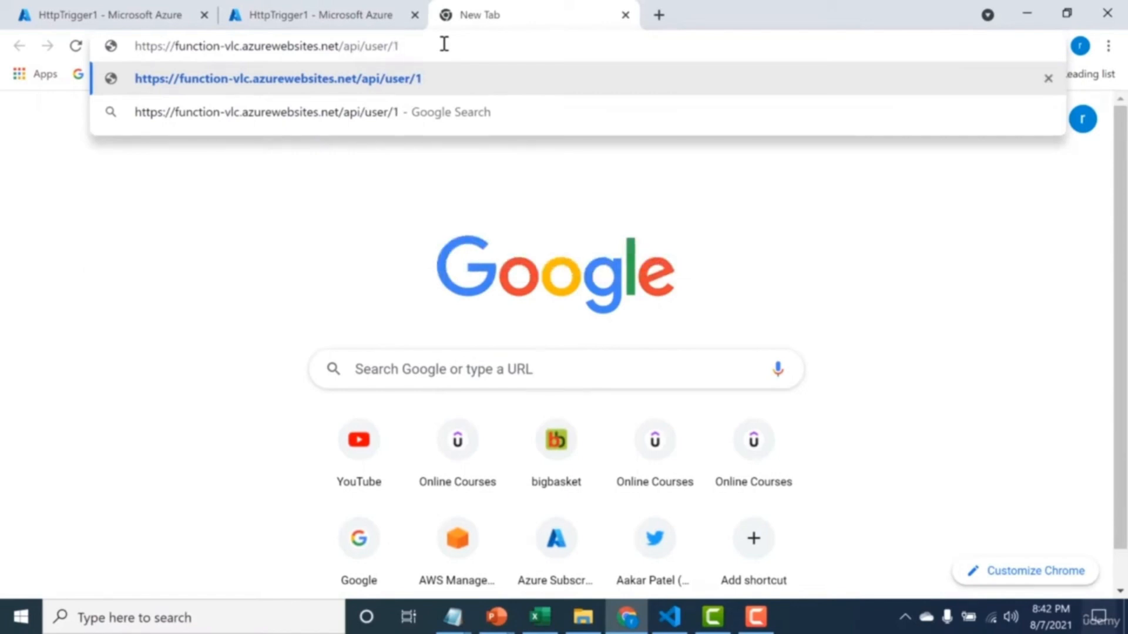
pyautogui.press('Return')
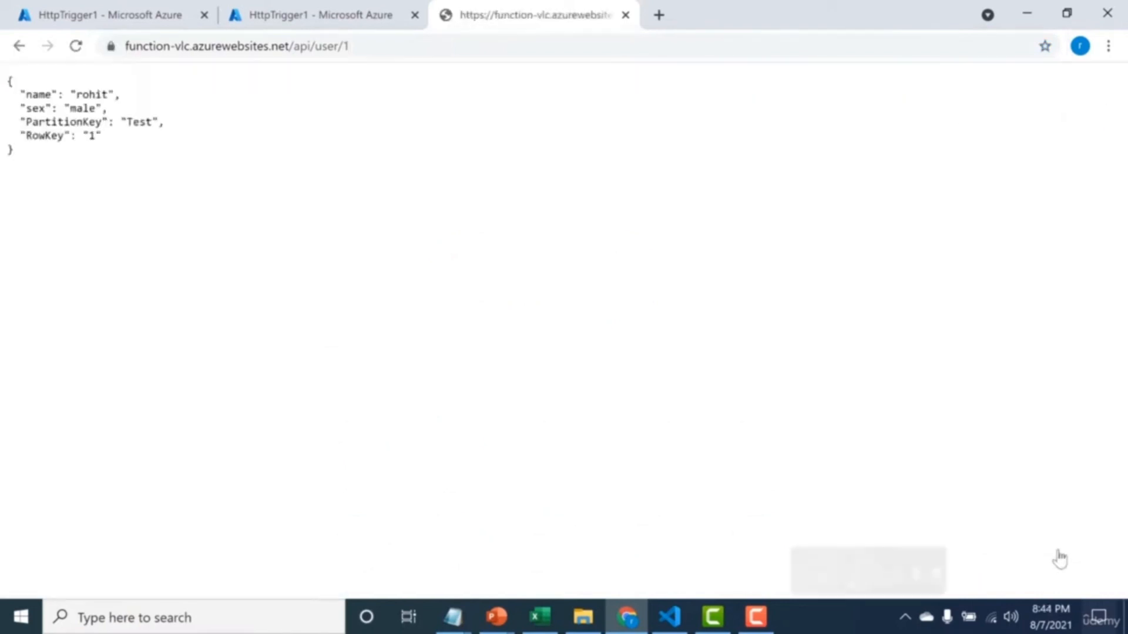
pyautogui.moveTo(32, 182); pyautogui.dragTo(8, 103)
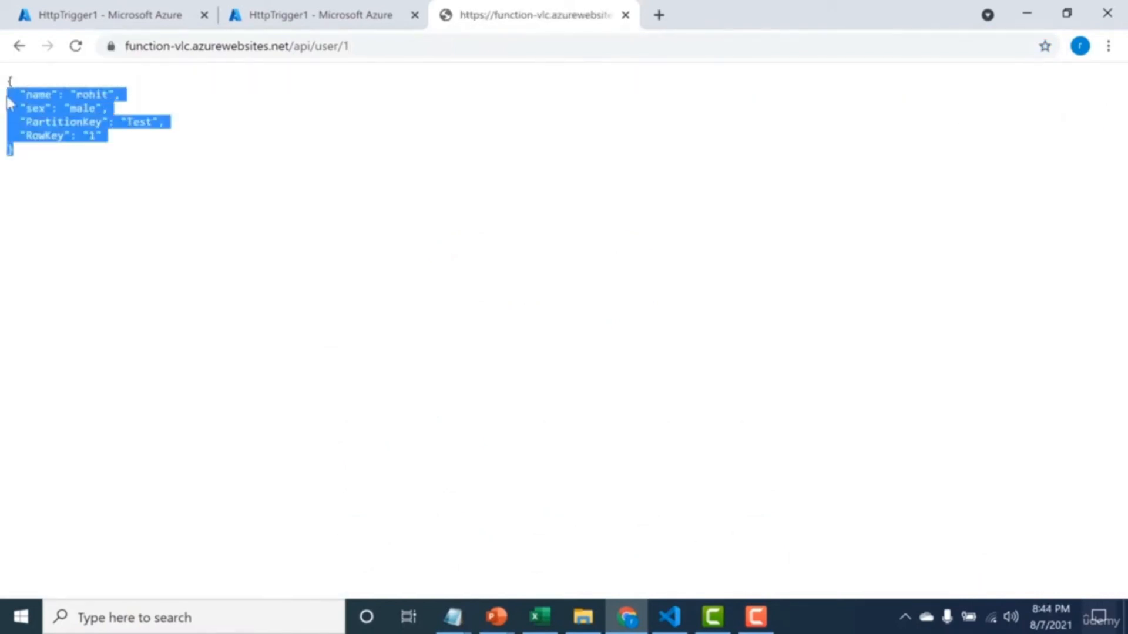
pyautogui.click(71, 160)
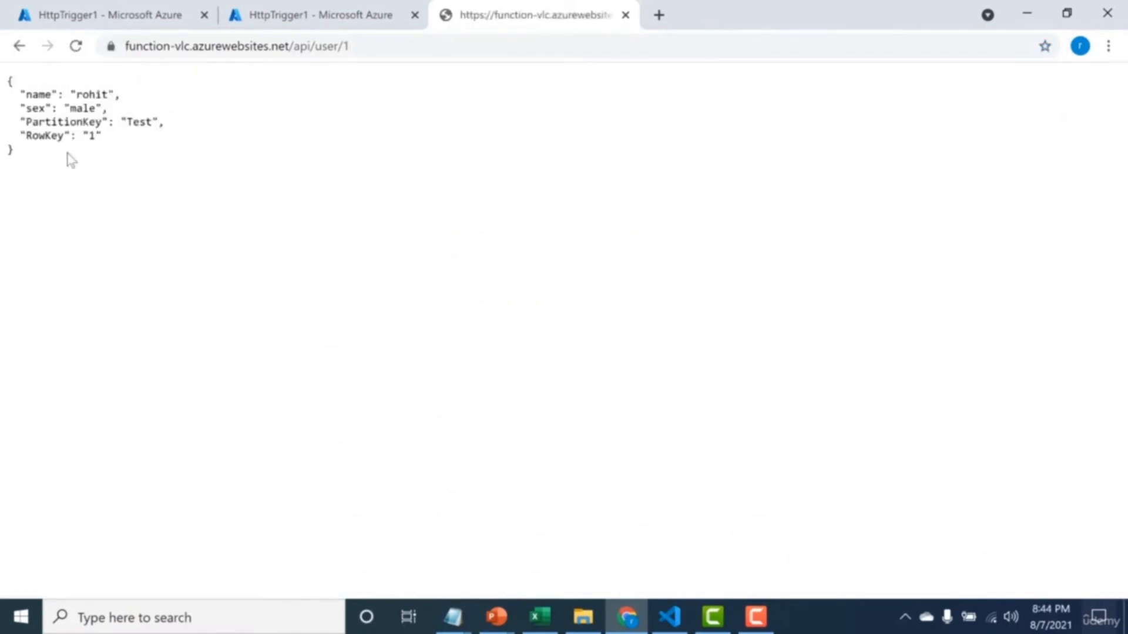
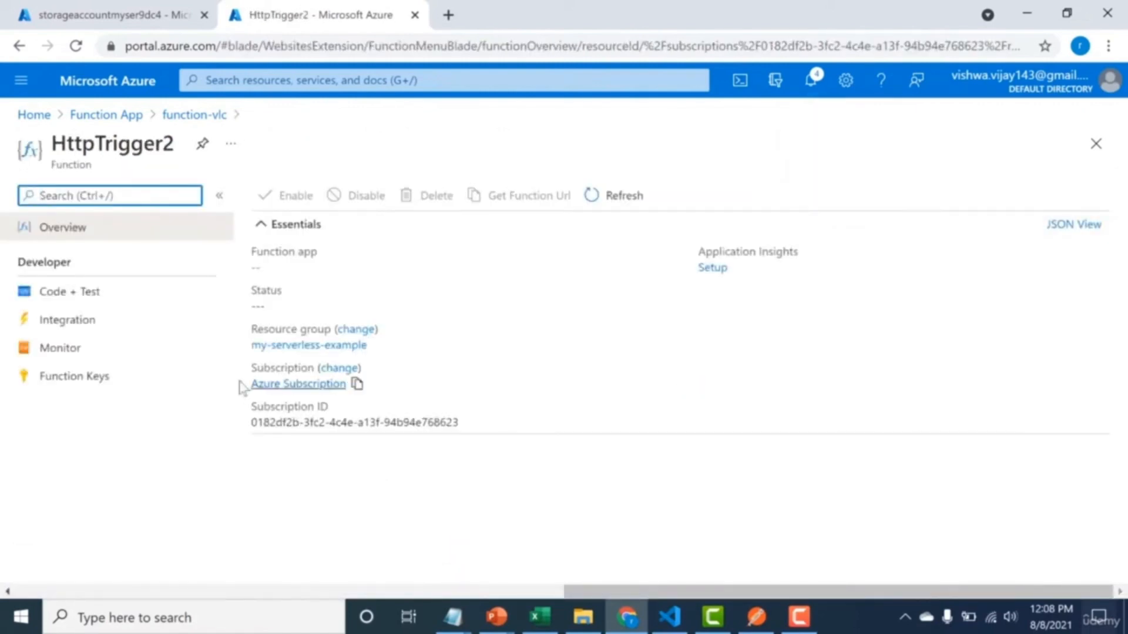
# Add an Azure Table Storage output binding to HttpTrigger2 with the parameter name outputTable and the table name person.
pyautogui.click(70, 328)
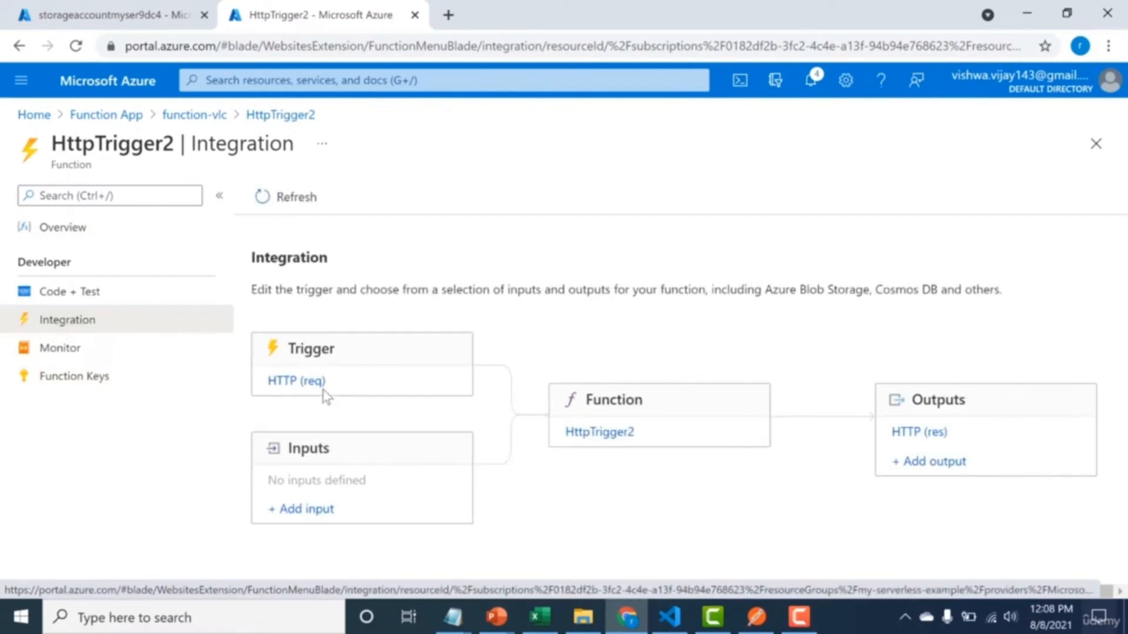
pyautogui.click(925, 466)
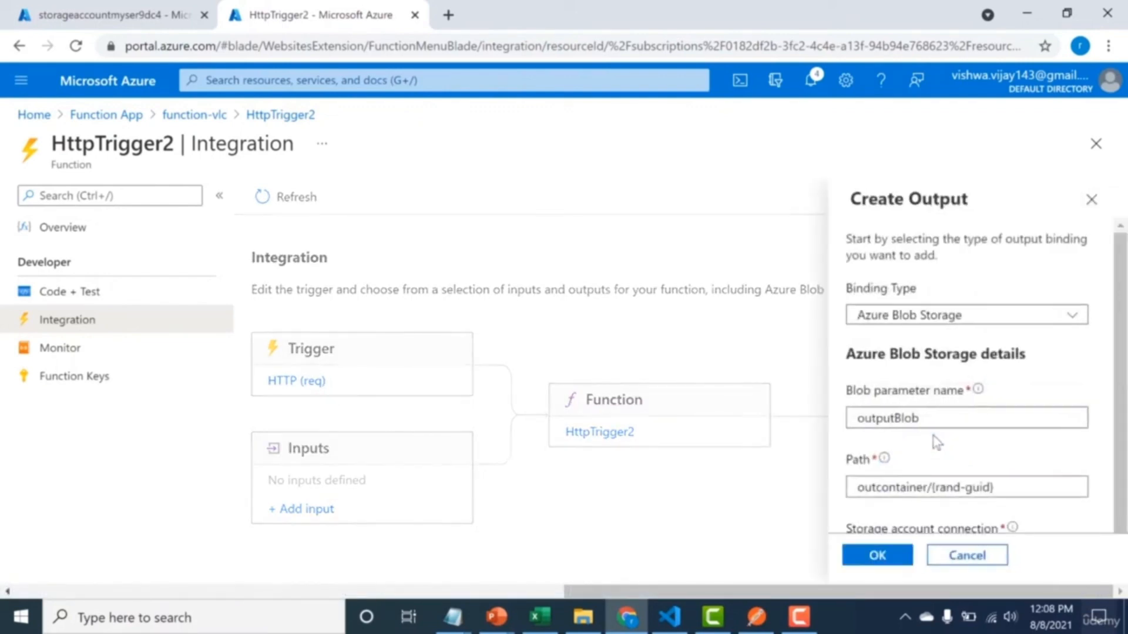
pyautogui.click(1045, 318)
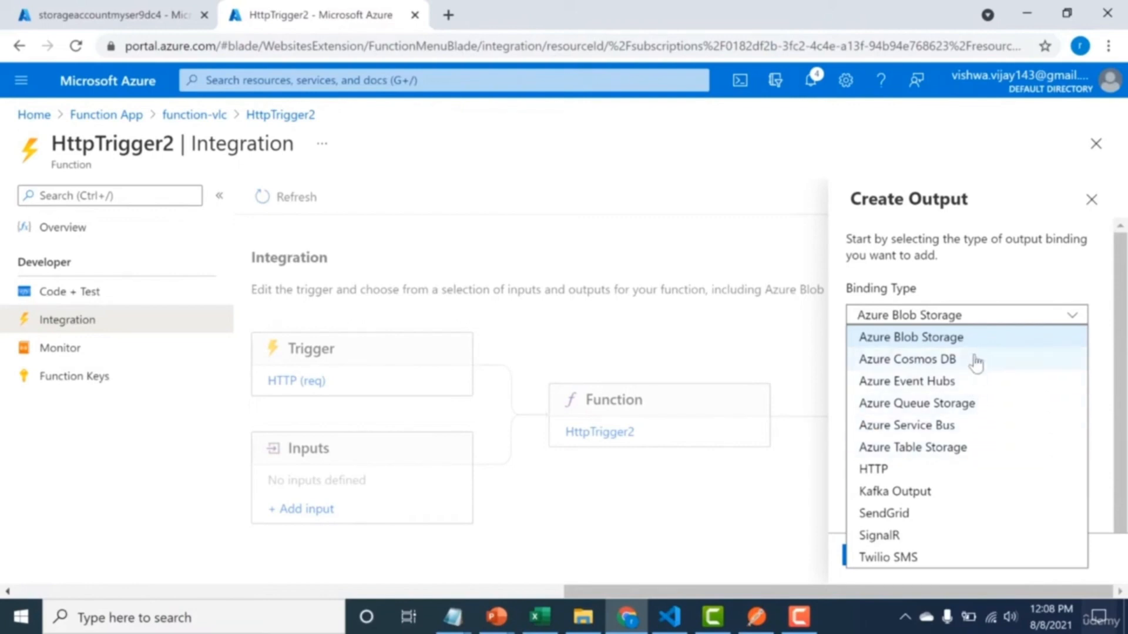
pyautogui.click(951, 451)
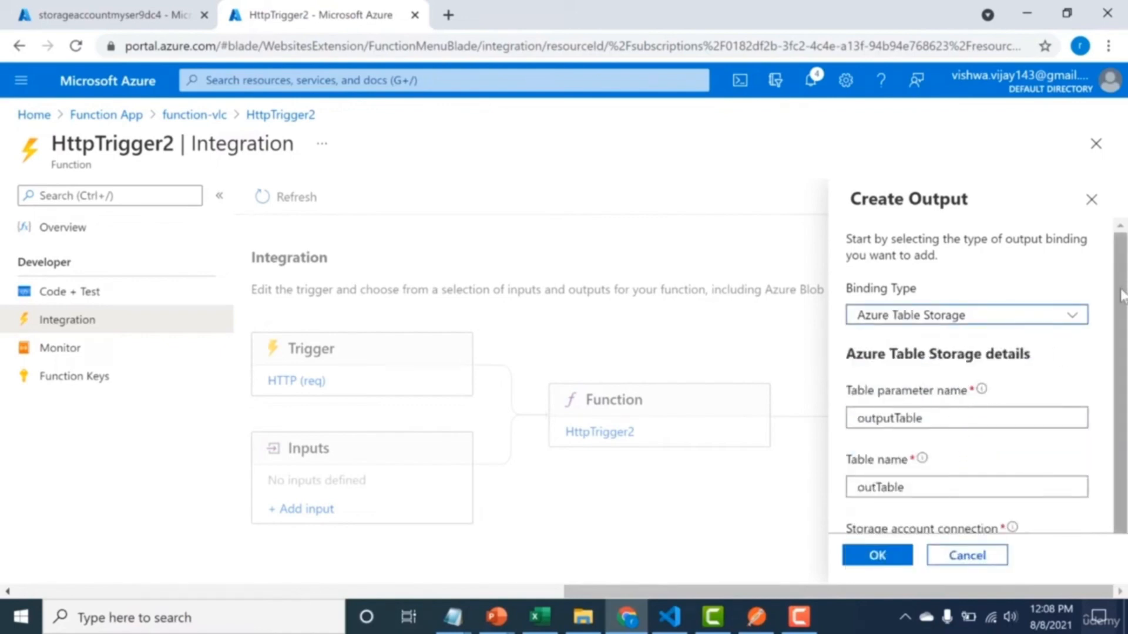
pyautogui.scroll(-1, 1122, 294)
pyautogui.doubleClick(914, 456)
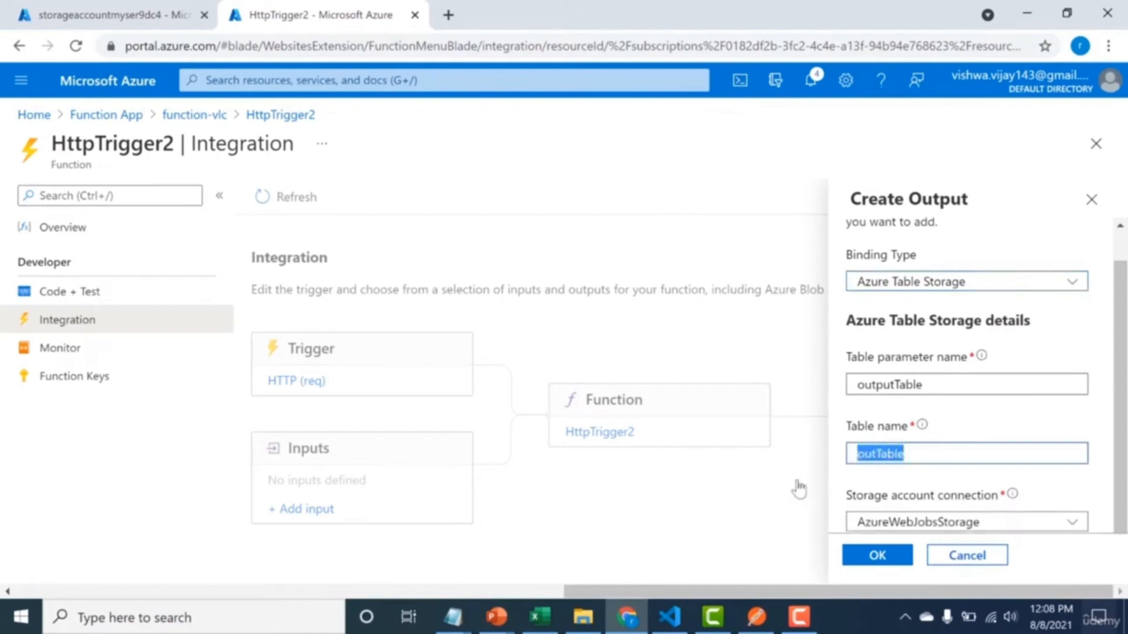
pyautogui.write('perso')
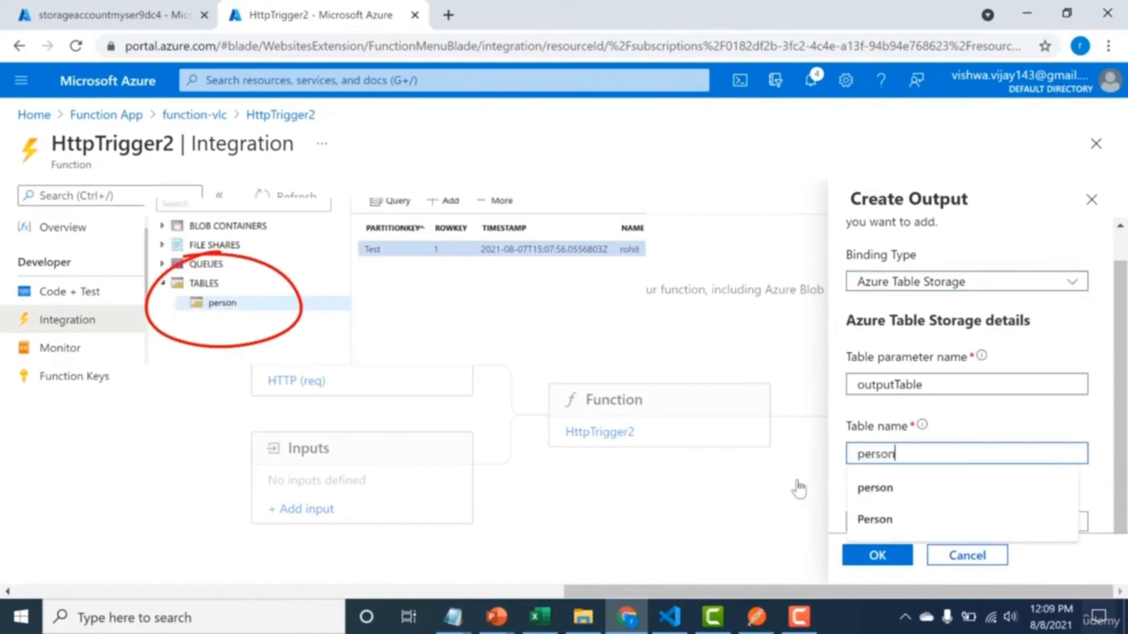
pyautogui.write('n')
pyautogui.click(874, 488)
pyautogui.click(877, 556)
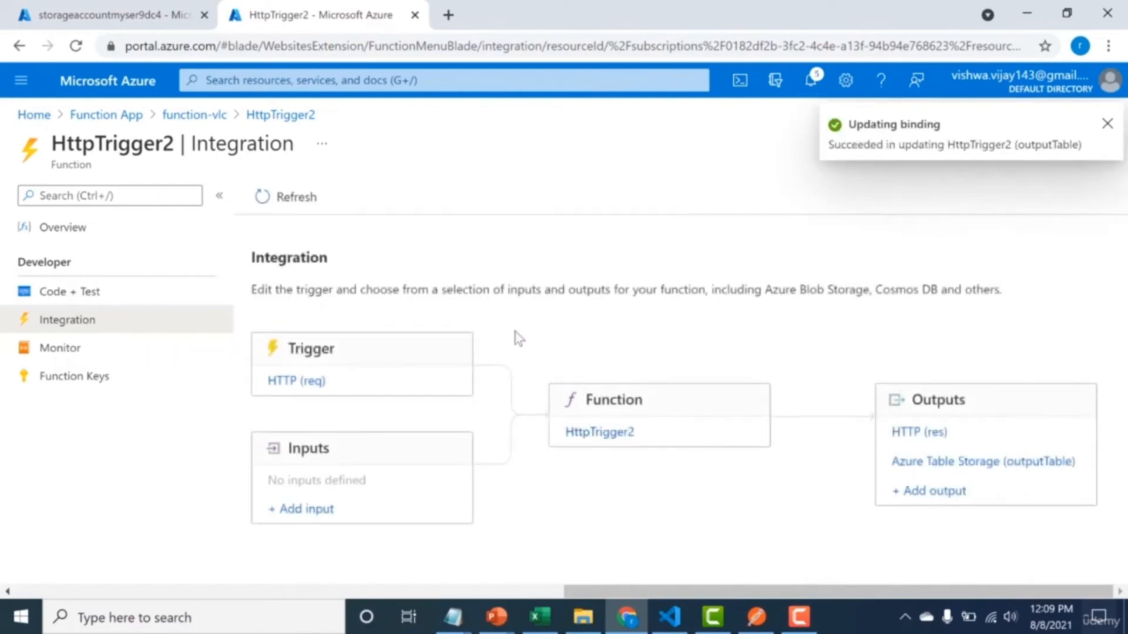
# Set the route template of HttpTrigger2's HTTP trigger to user.
pyautogui.click(296, 382)
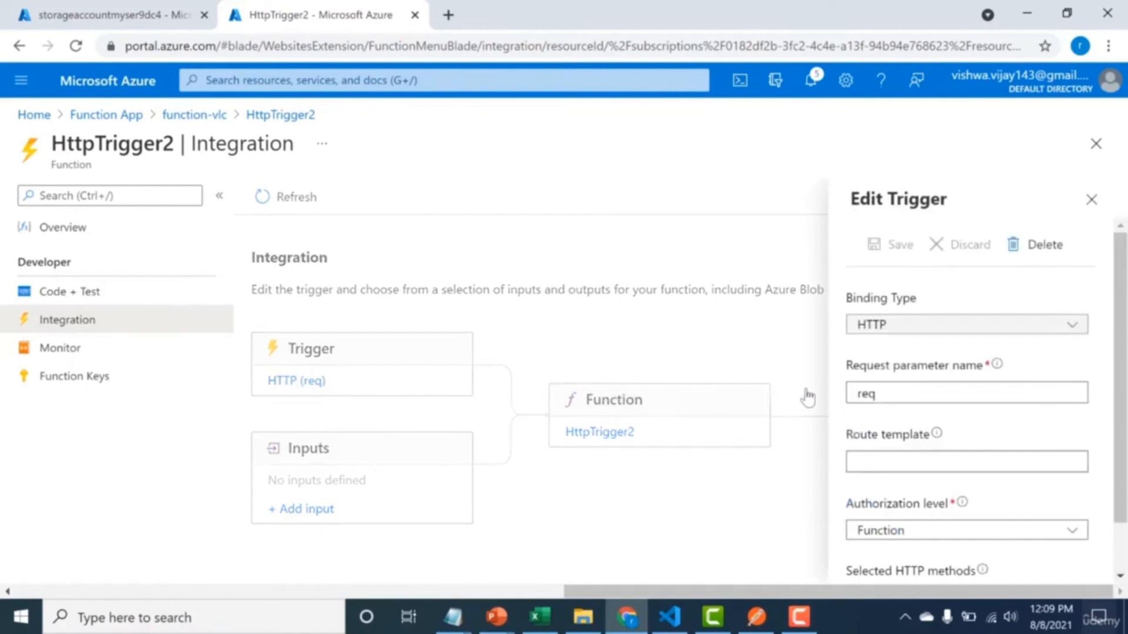
pyautogui.click(915, 467)
pyautogui.write('u')
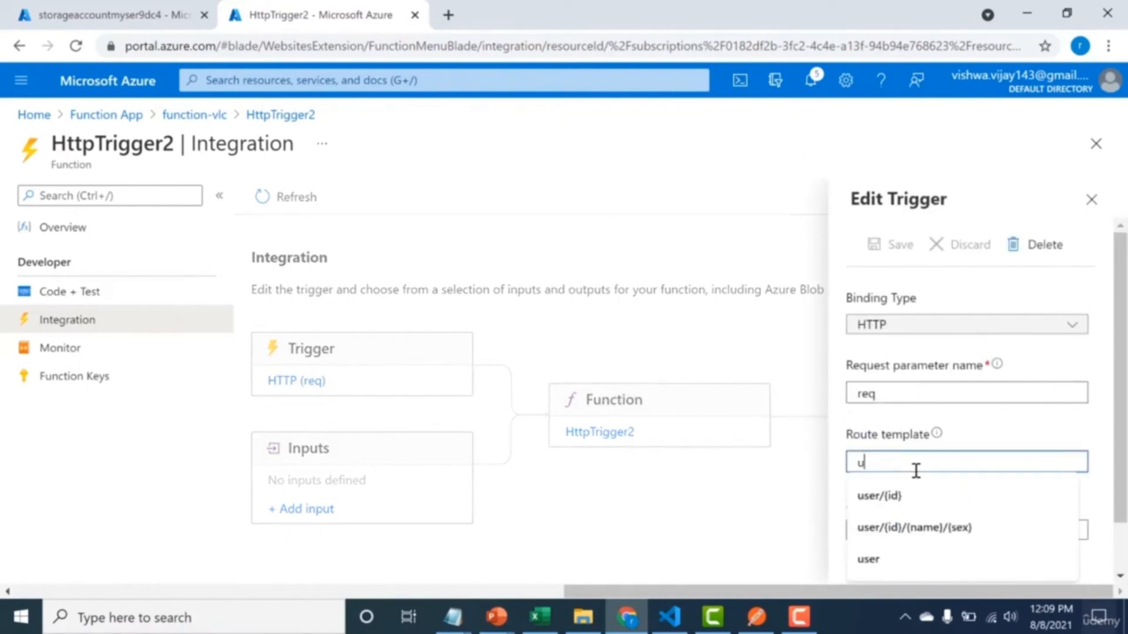
pyautogui.write('ser')
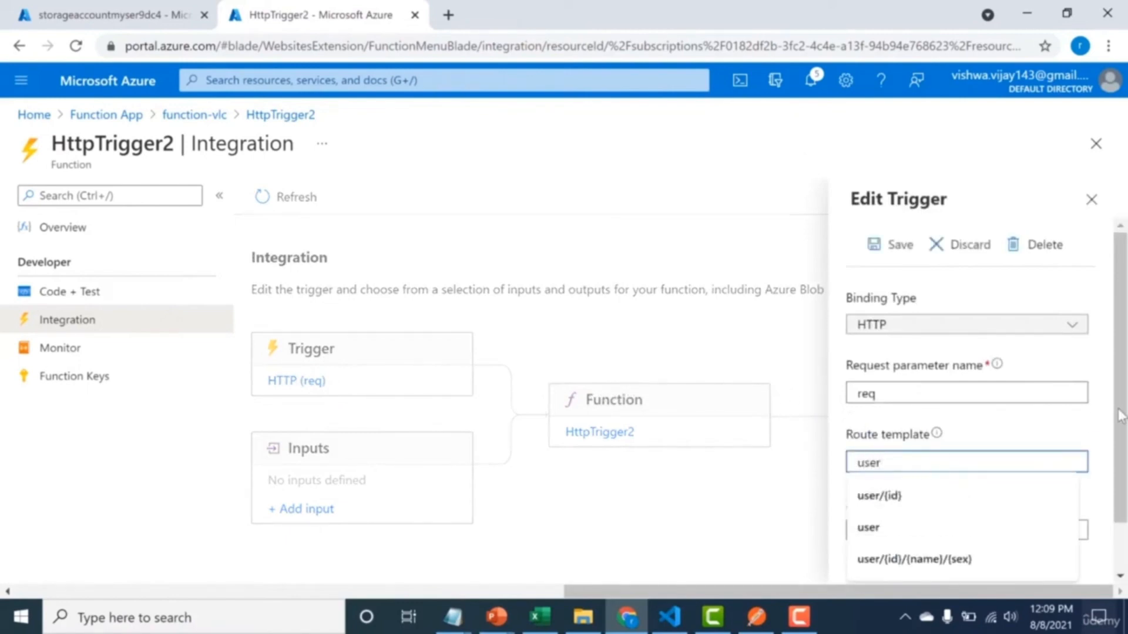
pyautogui.write('/')
pyautogui.press('BackSpace')
pyautogui.press('Escape')
pyautogui.click(1039, 461)
pyautogui.click(1055, 432)
# Set the trigger's authorization level to Anonymous, remove GET from the selected HTTP methods to leave only POST, and save the trigger.
pyautogui.scroll(-1, 1122, 551)
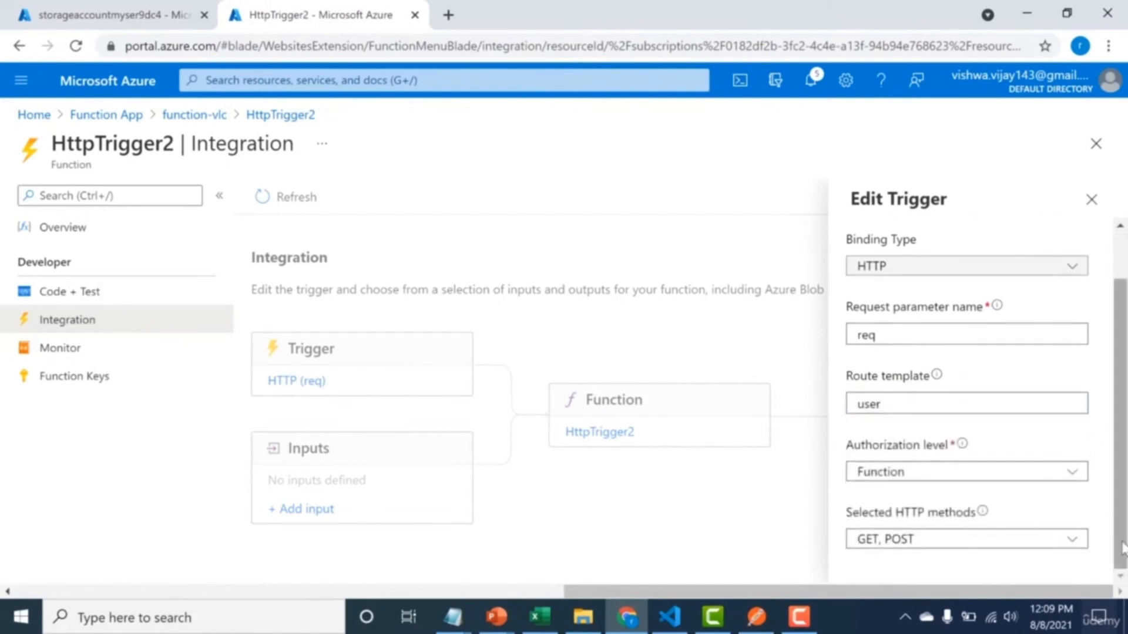
pyautogui.click(1016, 474)
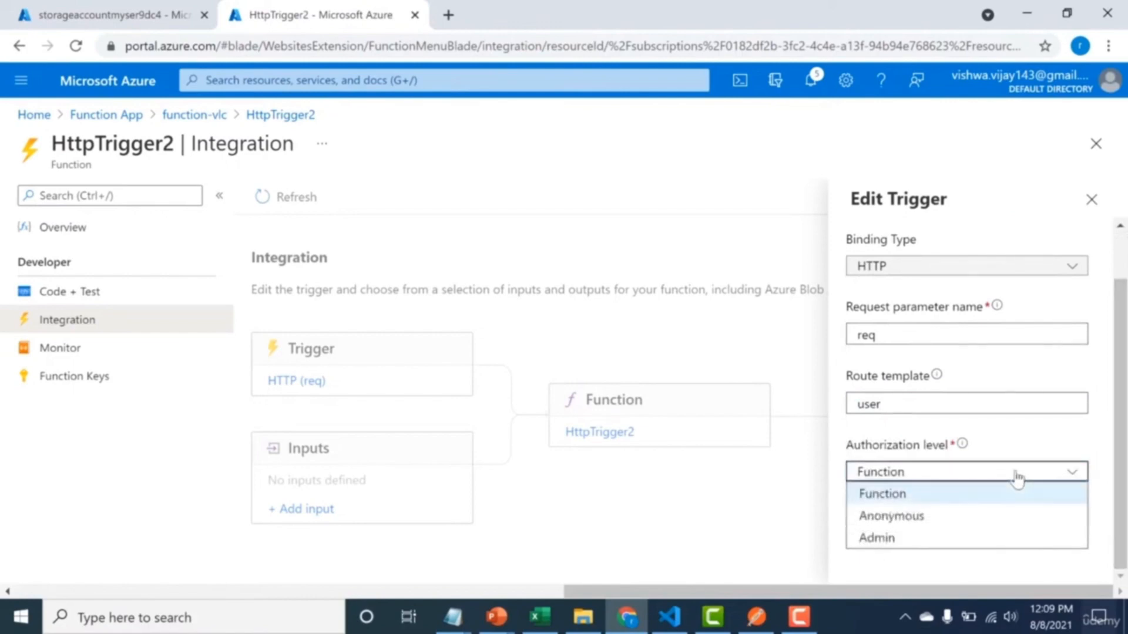
pyautogui.click(988, 516)
pyautogui.click(984, 547)
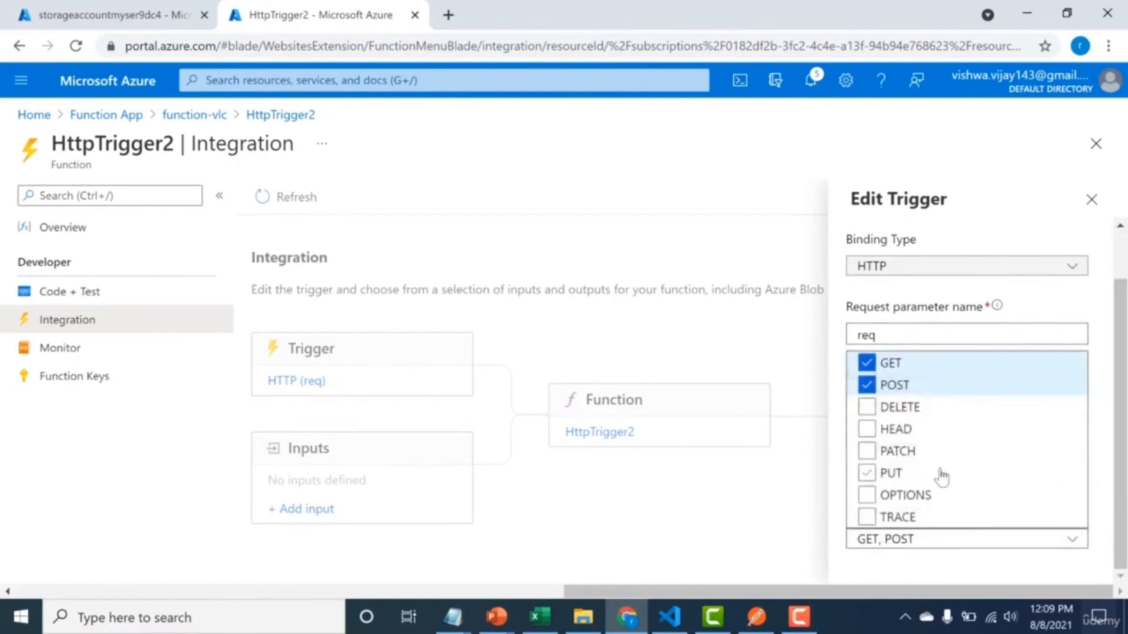
pyautogui.click(867, 363)
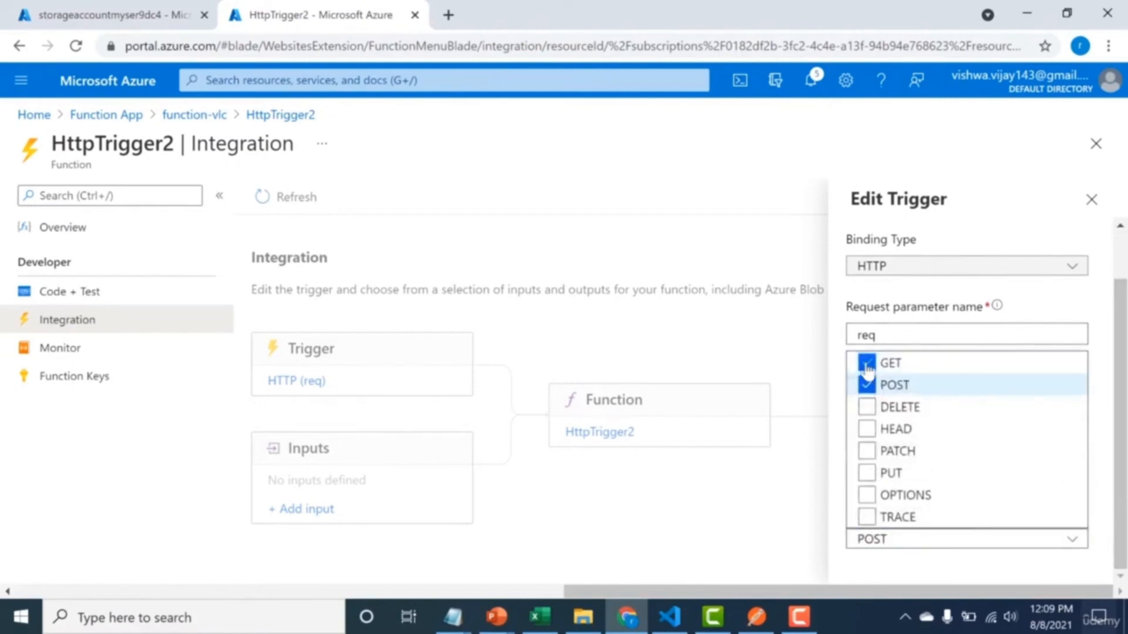
pyautogui.click(830, 504)
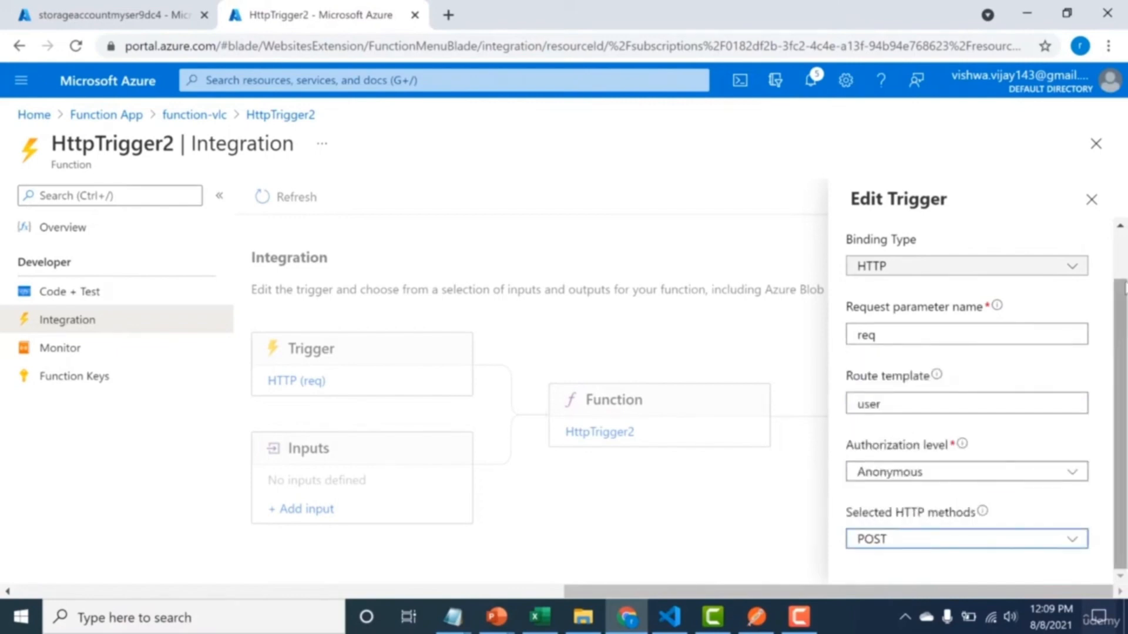
pyautogui.scroll(2, 998, 381)
pyautogui.click(881, 246)
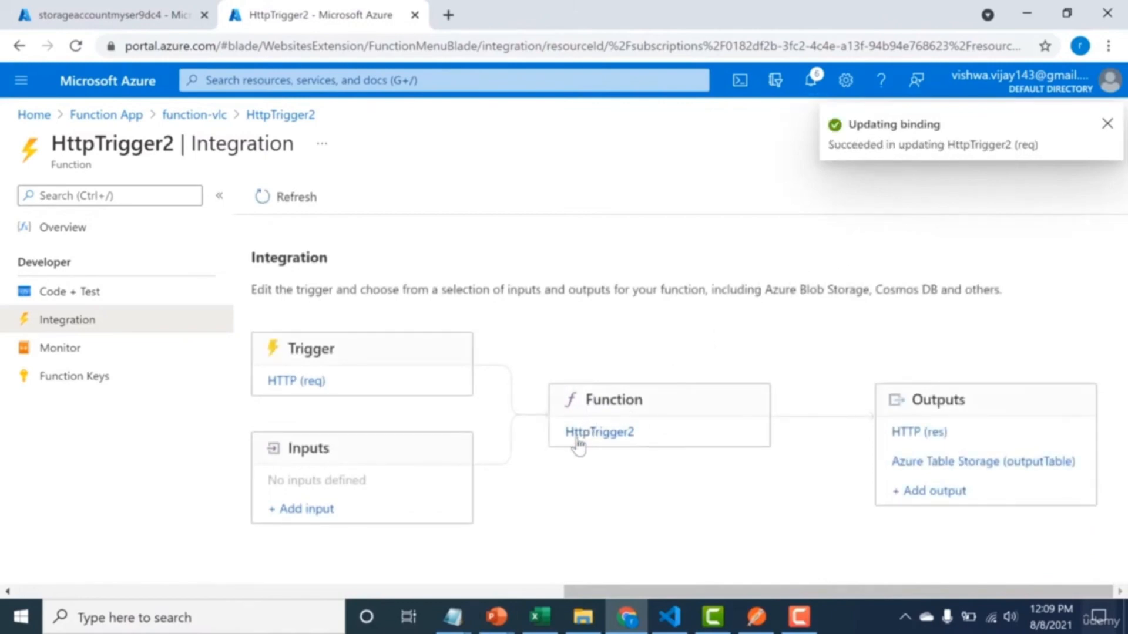
# Open HttpTrigger2's code and examine the context.bindings.outputTable fields and the context.res block in index.js.
pyautogui.click(599, 433)
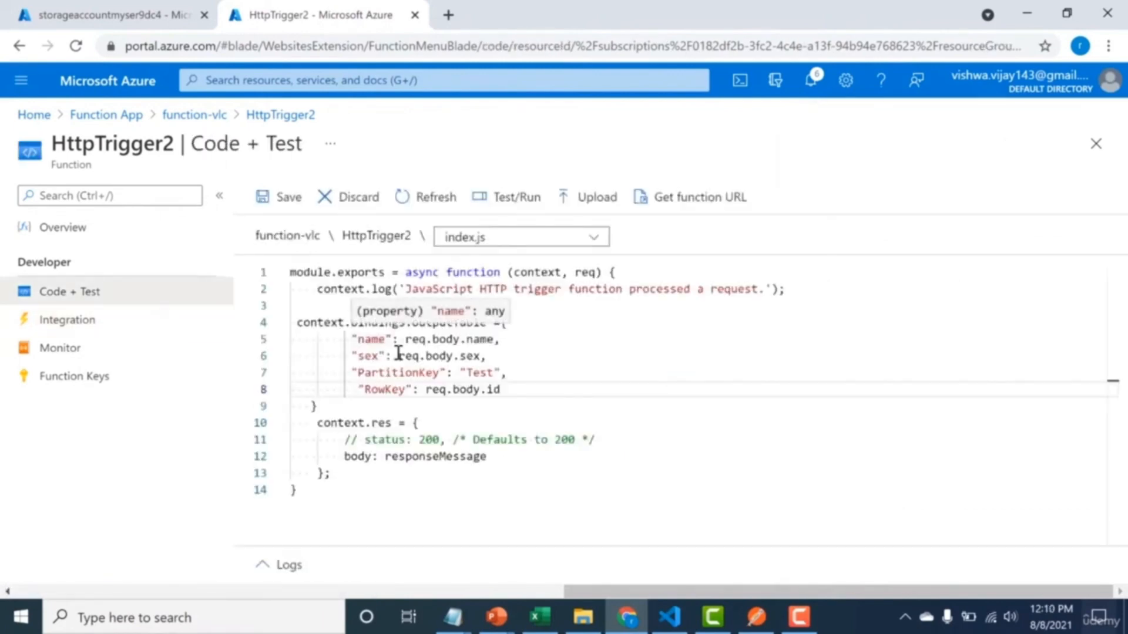
pyautogui.click(393, 357)
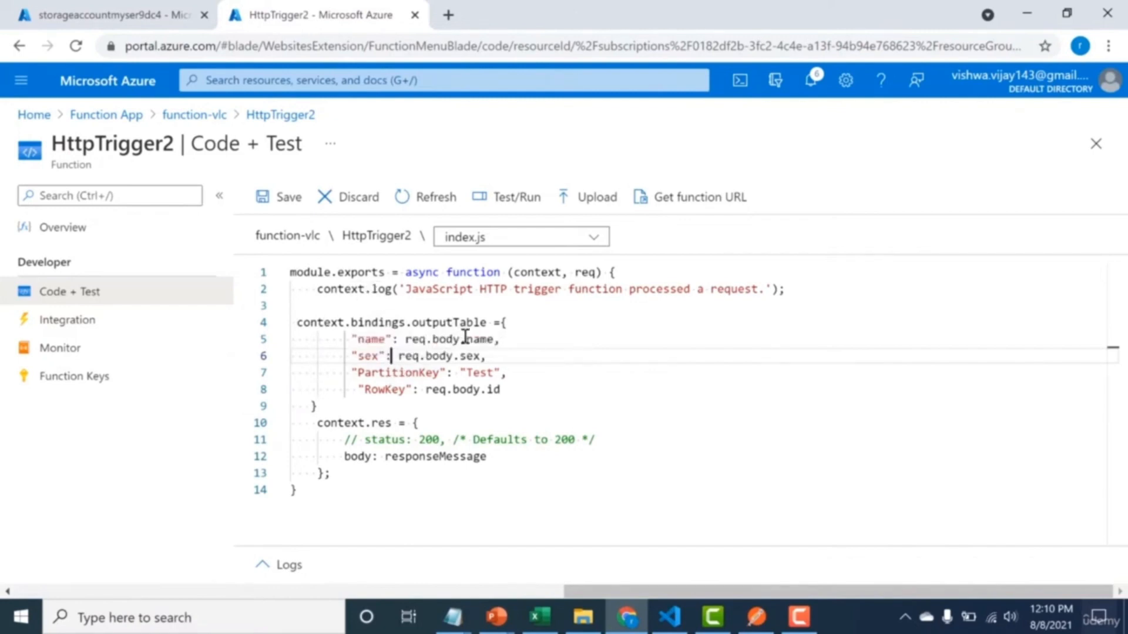
pyautogui.moveTo(466, 336); pyautogui.dragTo(475, 357)
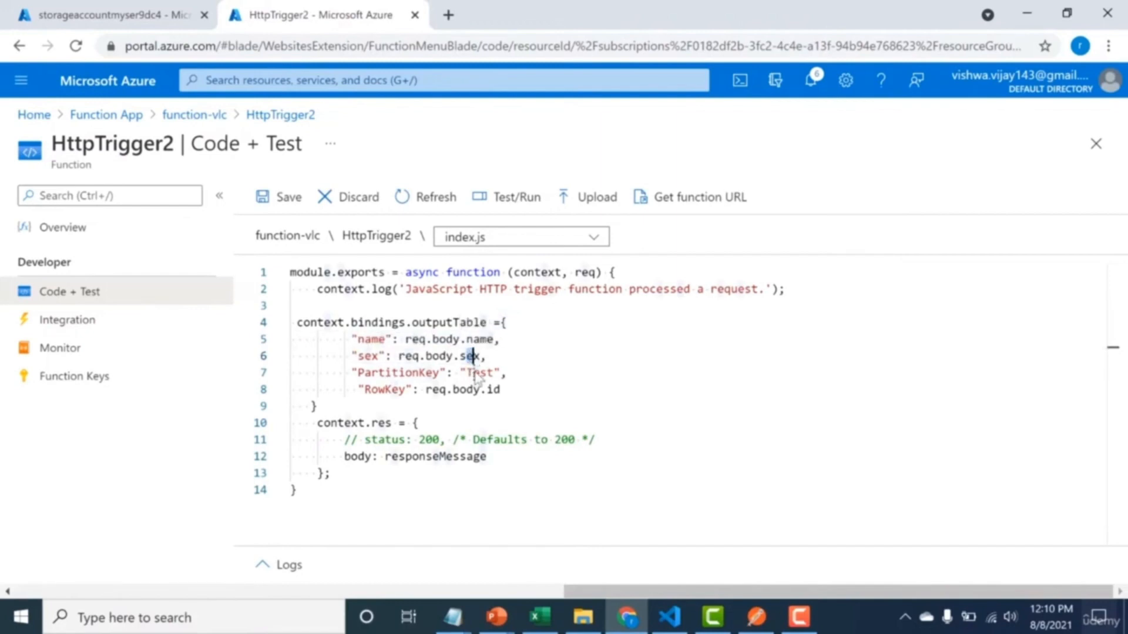
pyautogui.moveTo(460, 375); pyautogui.dragTo(466, 376)
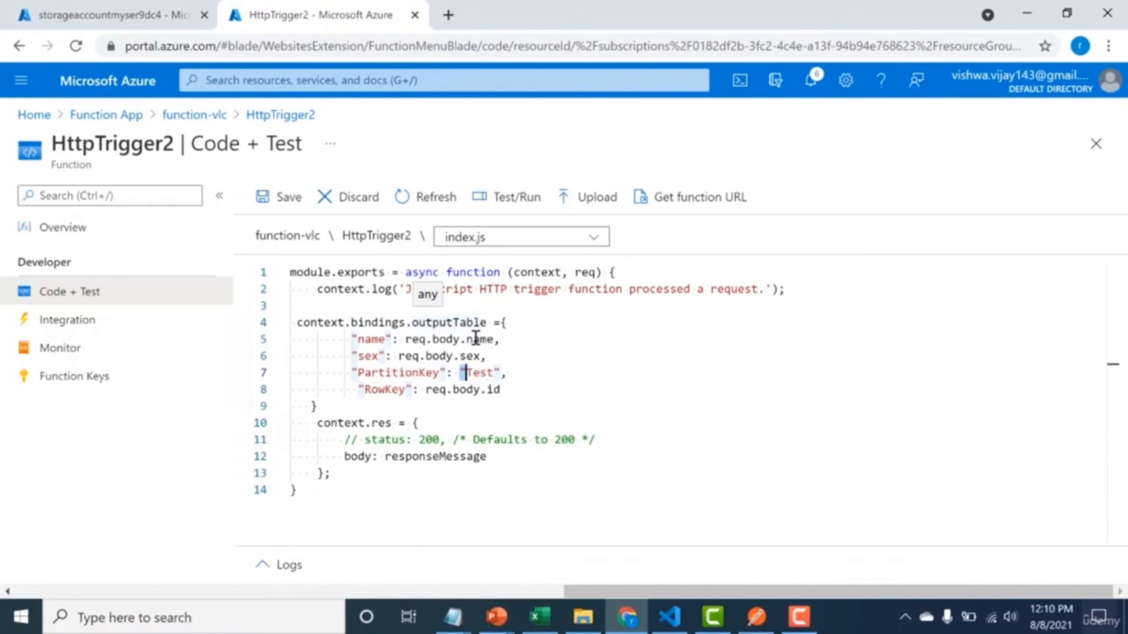
pyautogui.moveTo(295, 323); pyautogui.dragTo(331, 471)
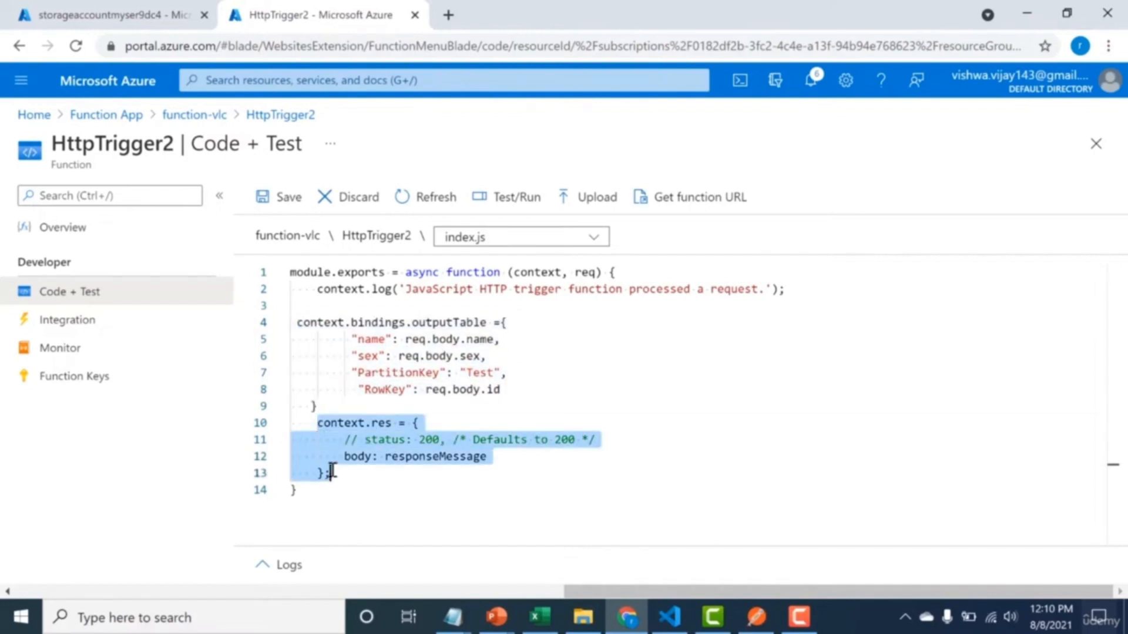
# Replace responseMessage in the response body of index.js with "User Has been added" and save the code.
pyautogui.click(378, 456)
pyautogui.moveTo(385, 457); pyautogui.dragTo(488, 457)
pyautogui.press('BackSpace')
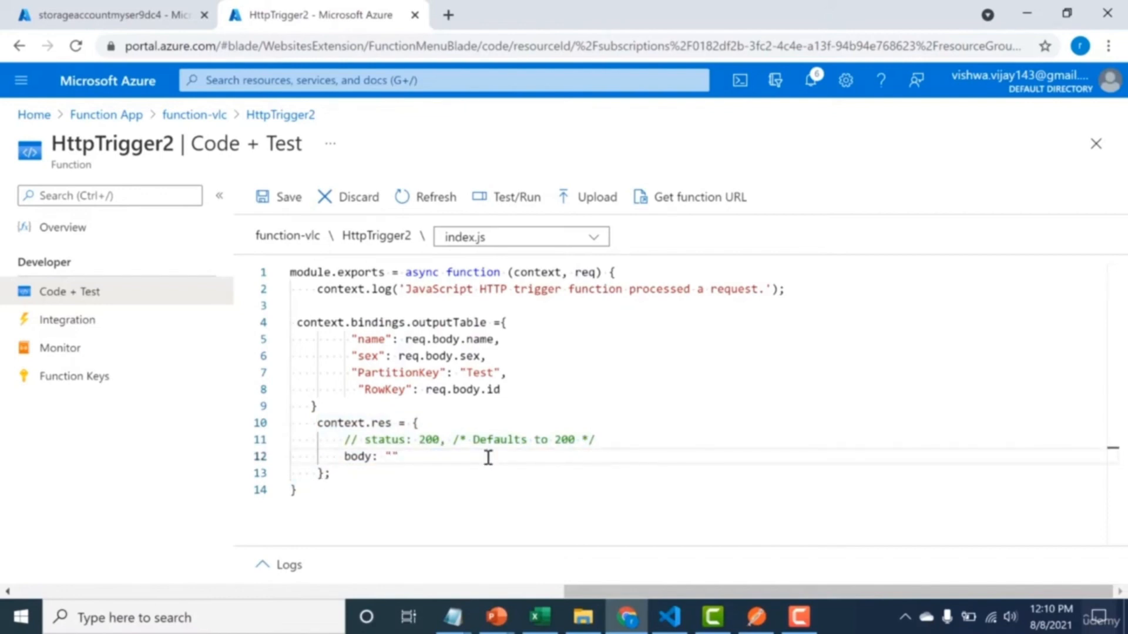
pyautogui.write('User Has been added')
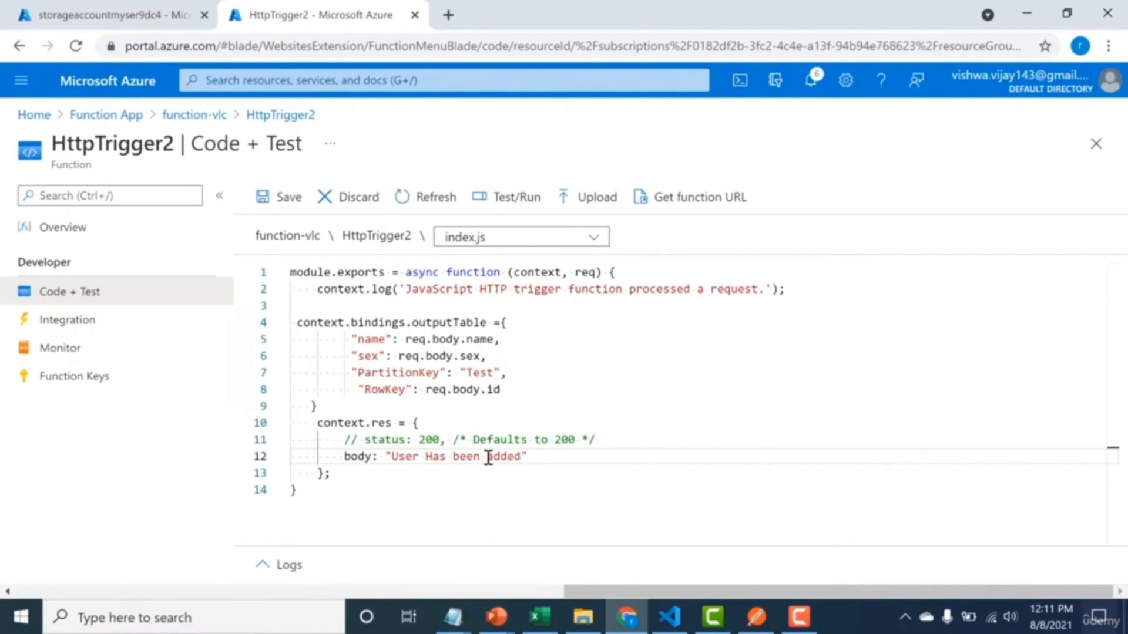
pyautogui.click(281, 197)
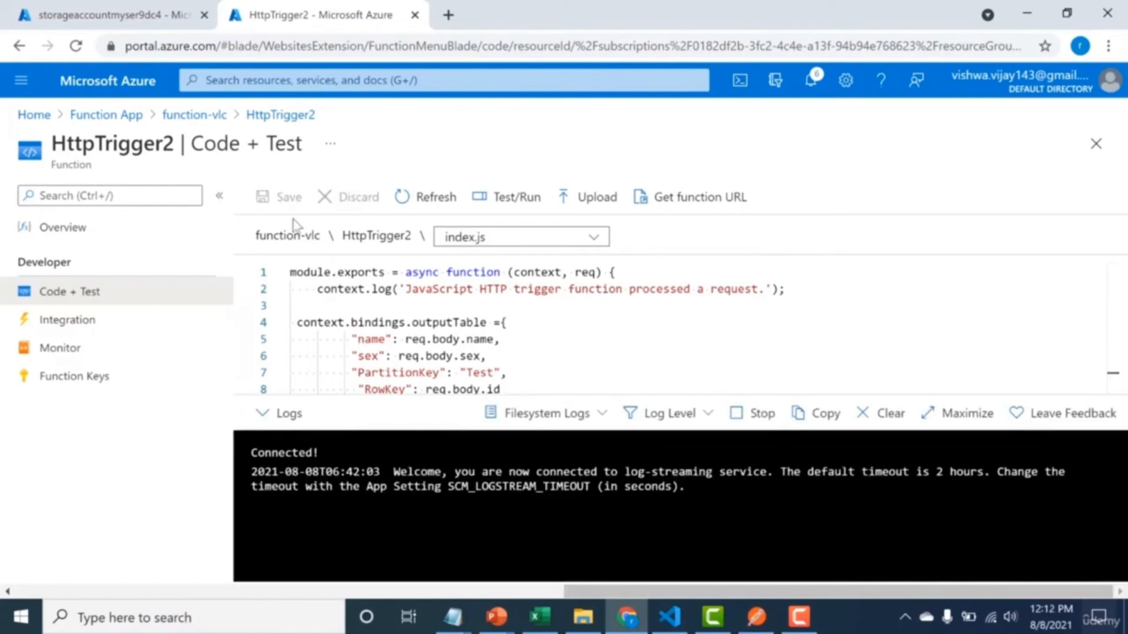
# View the function URL of HttpTrigger2.
pyautogui.click(669, 202)
pyautogui.click(717, 286)
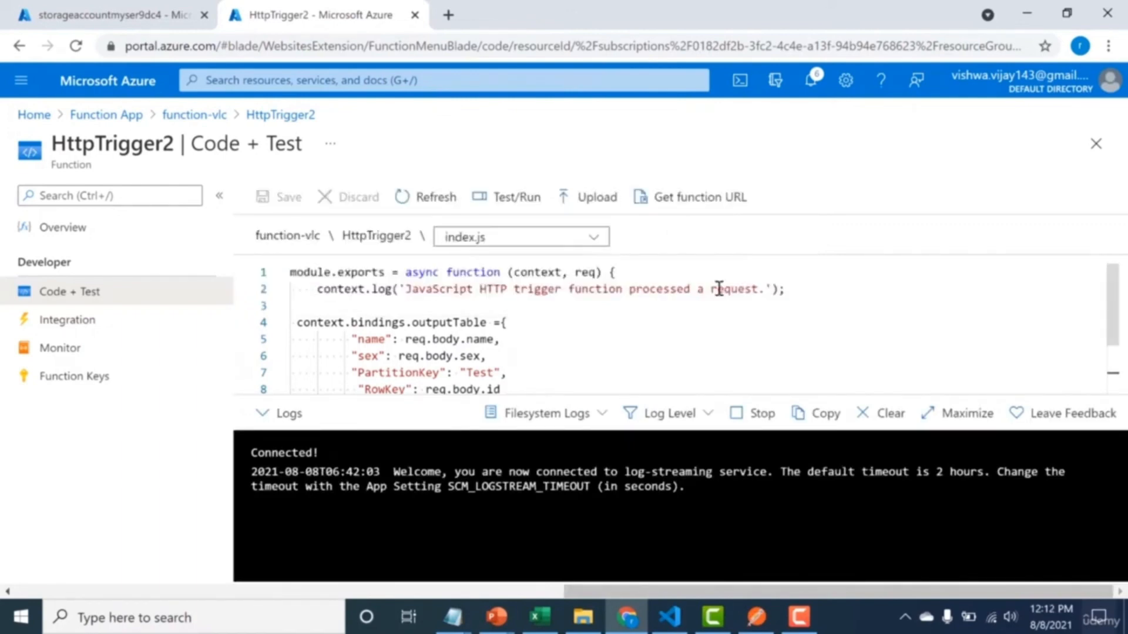
pyautogui.click(795, 624)
pyautogui.click(794, 626)
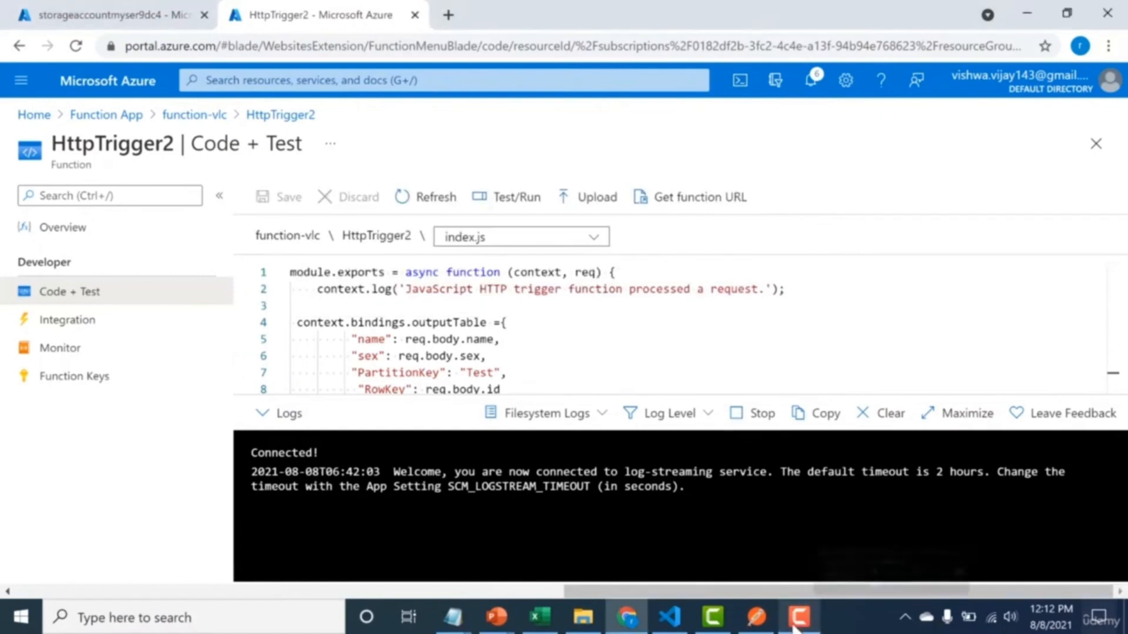
pyautogui.moveTo(763, 631)
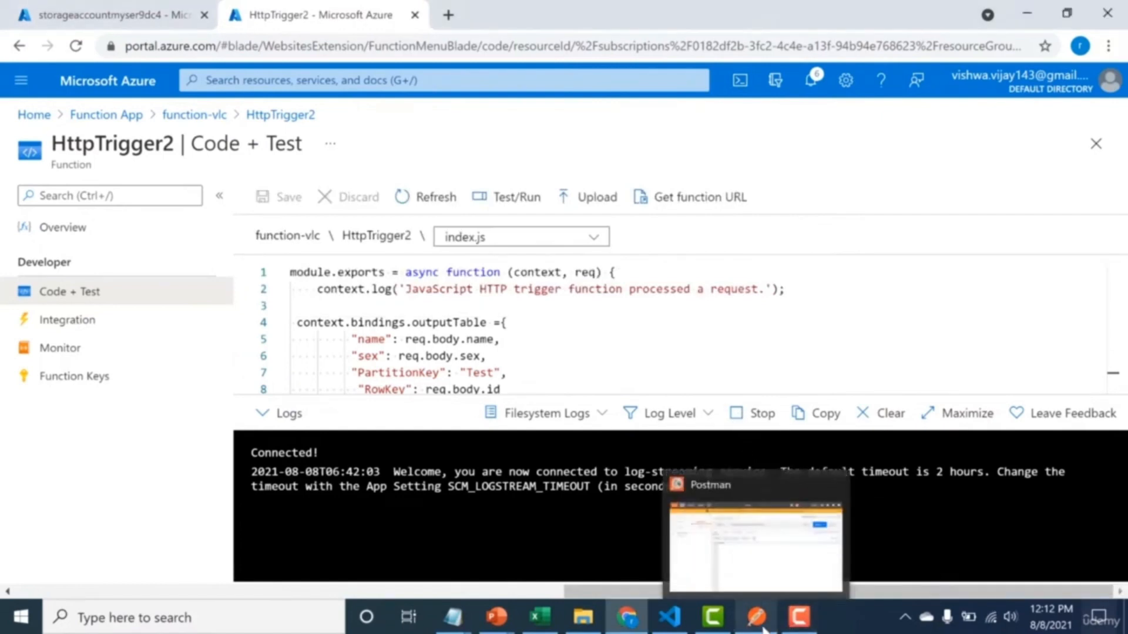
# Display the entities of the person table in the Storage Explorer of storageaccountmyser9dc4.
pyautogui.click(122, 15)
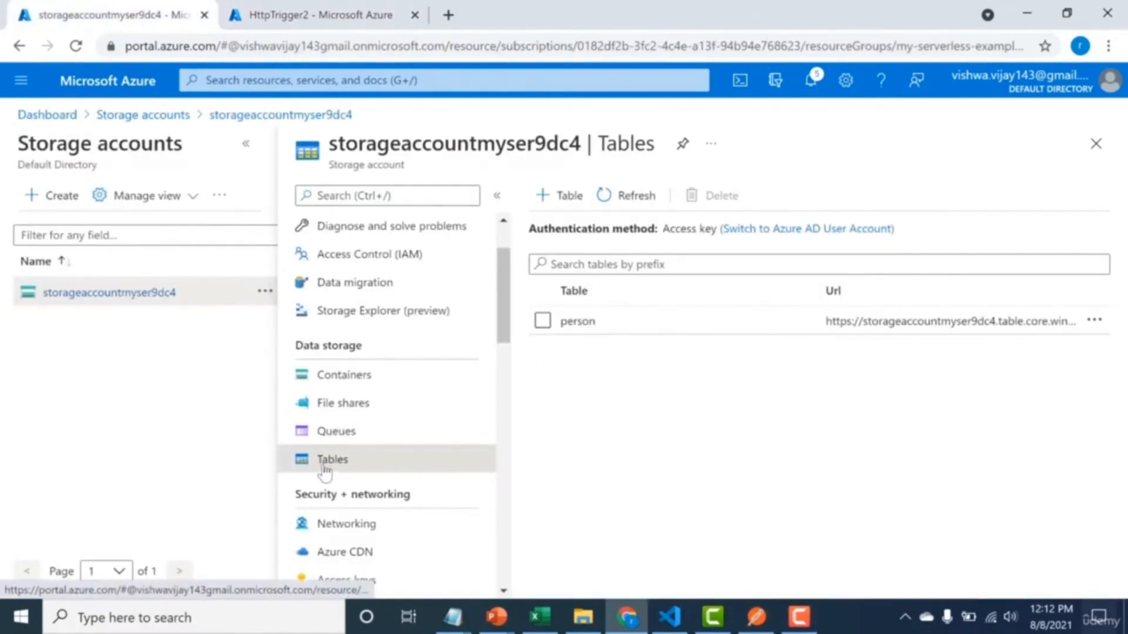
pyautogui.click(352, 317)
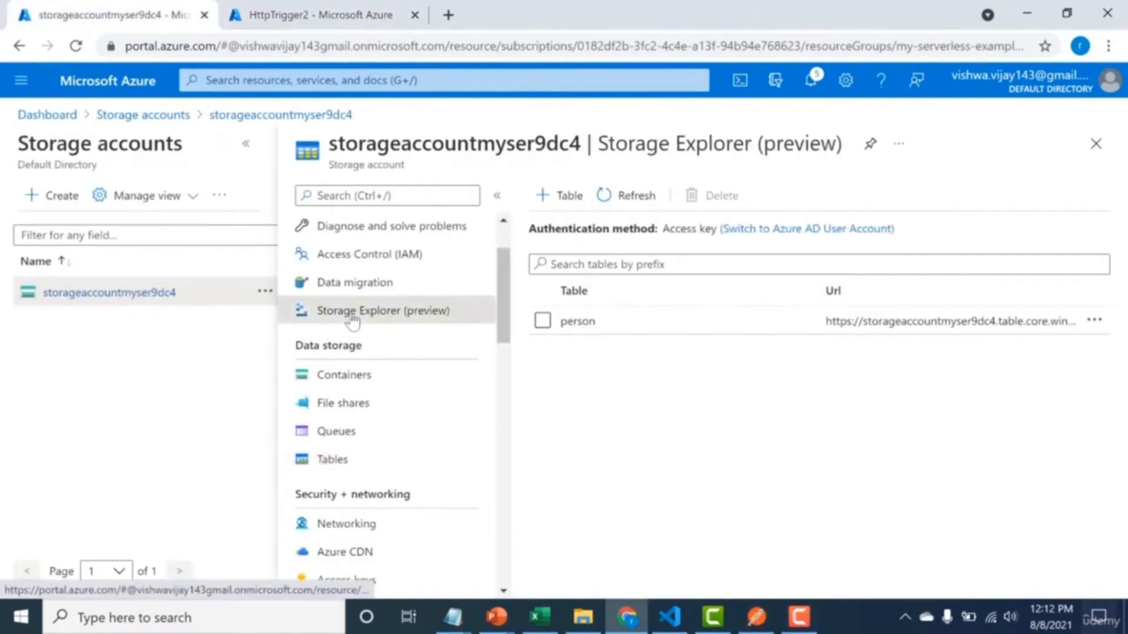
pyautogui.click(542, 294)
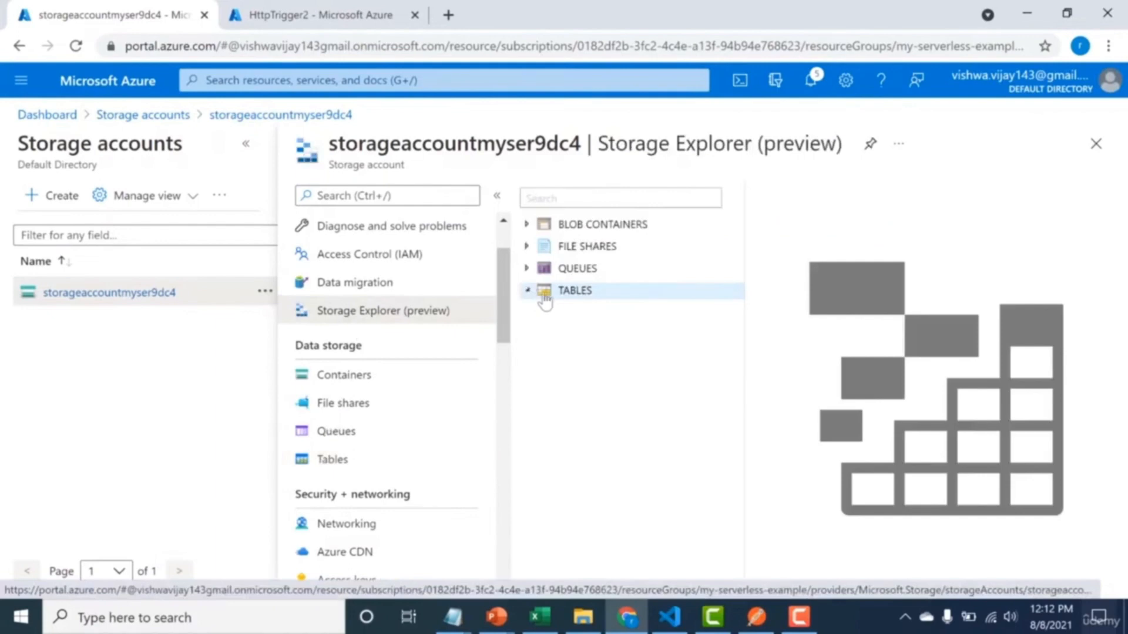
pyautogui.click(581, 311)
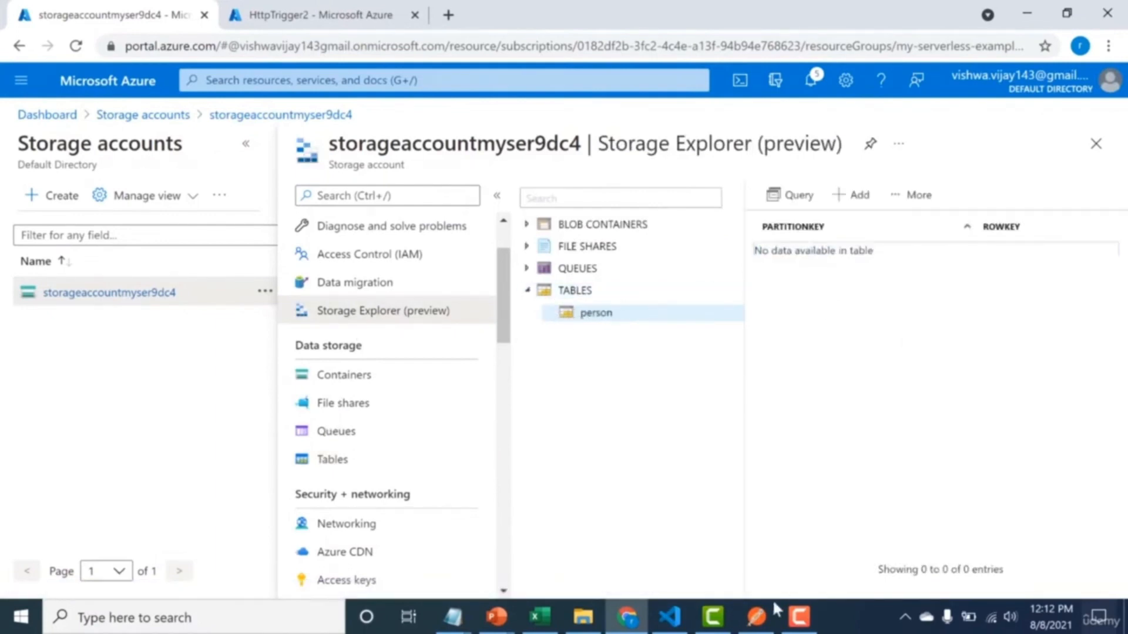
pyautogui.click(758, 627)
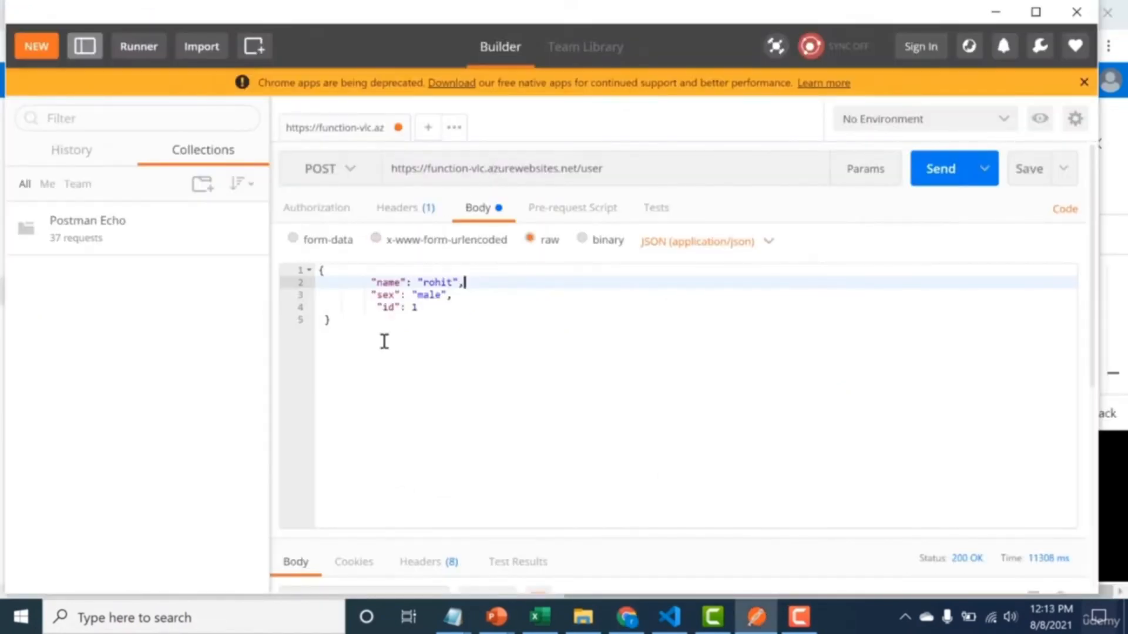
pyautogui.moveTo(383, 338); pyautogui.dragTo(321, 266)
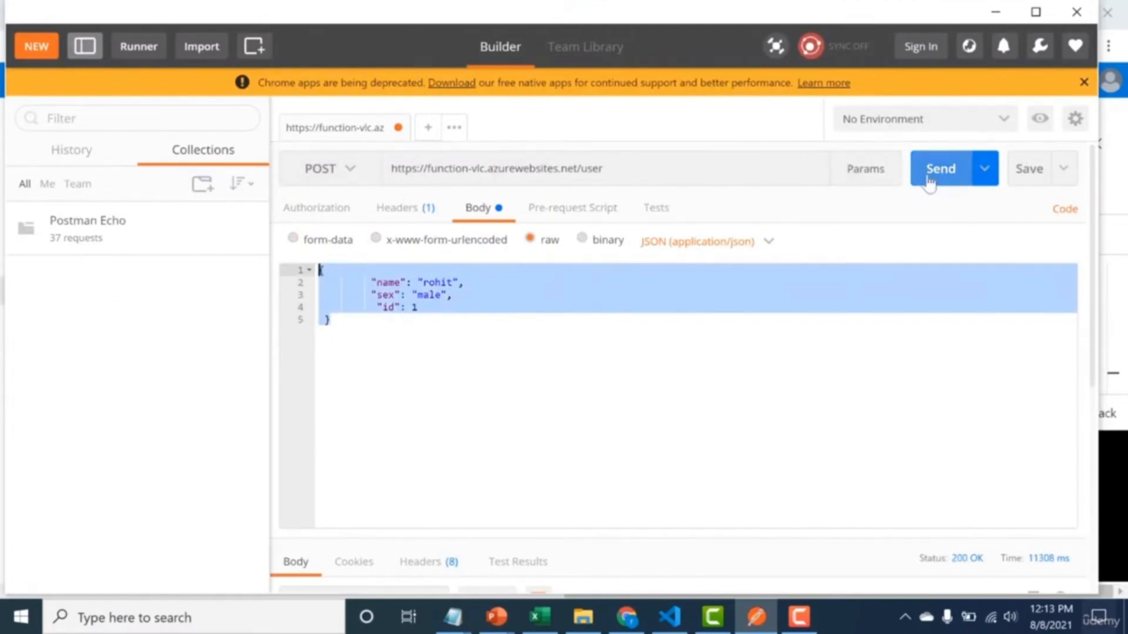
pyautogui.click(928, 182)
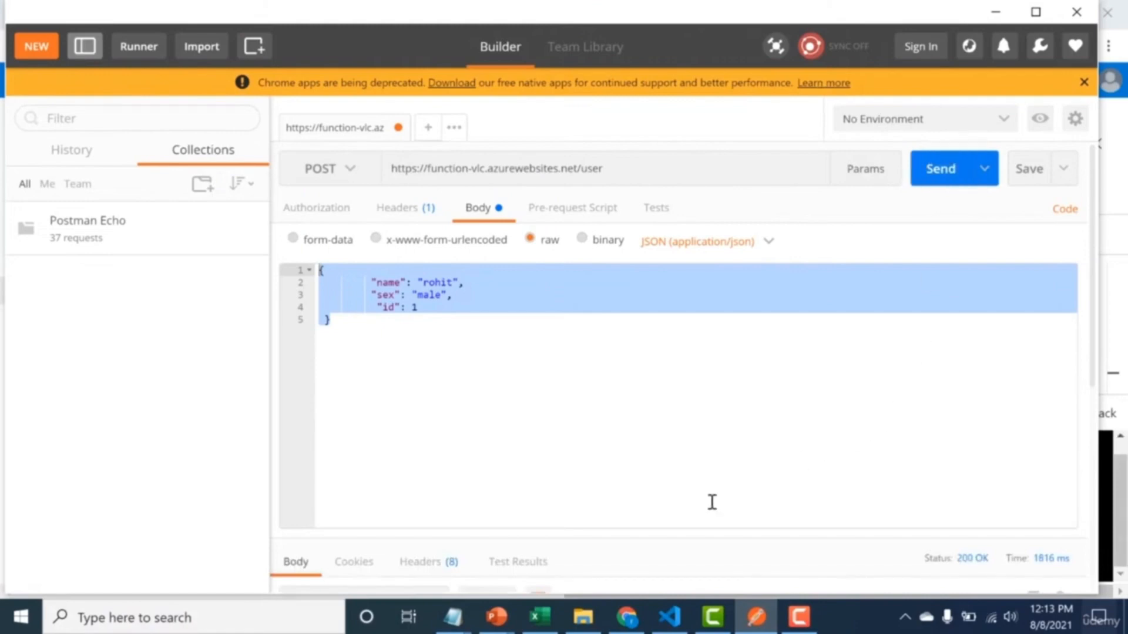
pyautogui.click(626, 617)
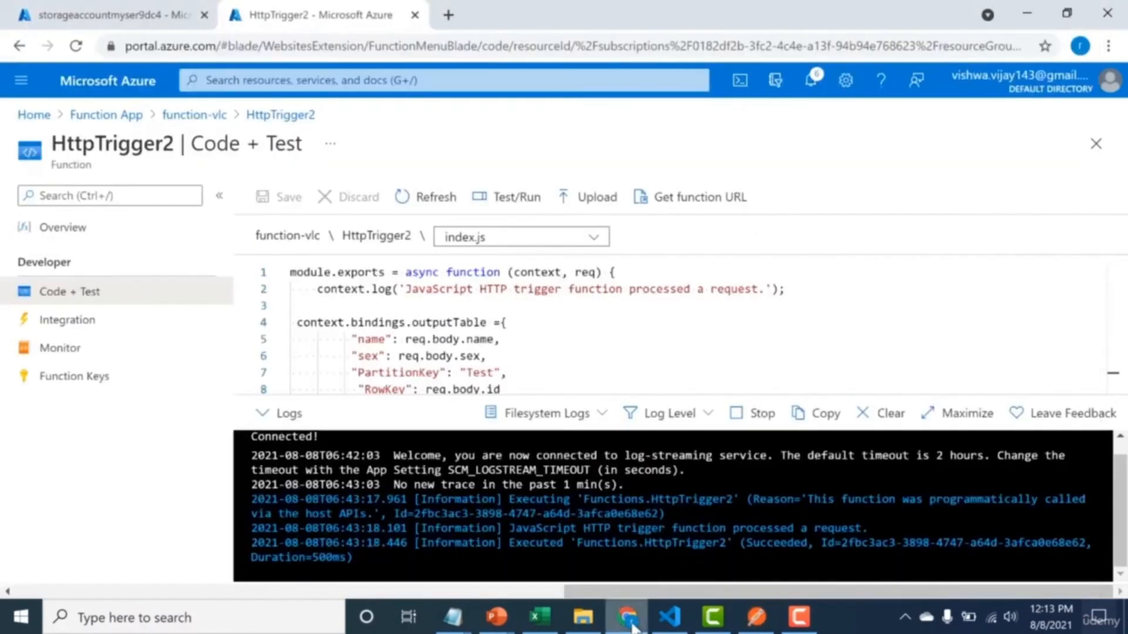
# Refresh the person table in the Storage Explorer of storageaccountmyser9dc4.
pyautogui.click(64, 7)
pyautogui.click(911, 195)
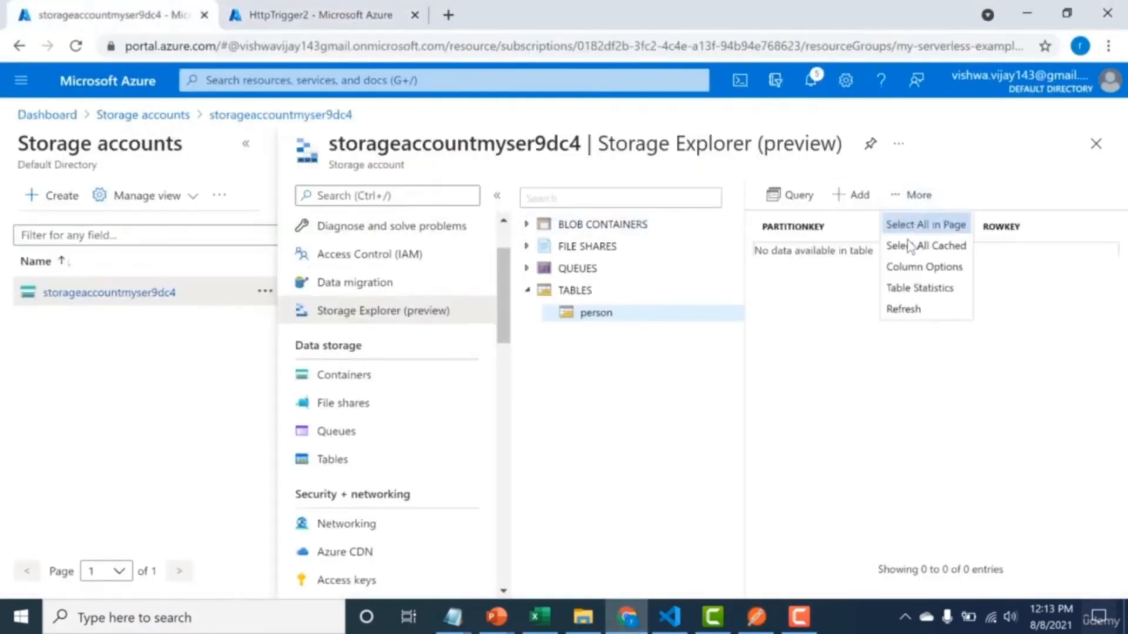
pyautogui.click(903, 309)
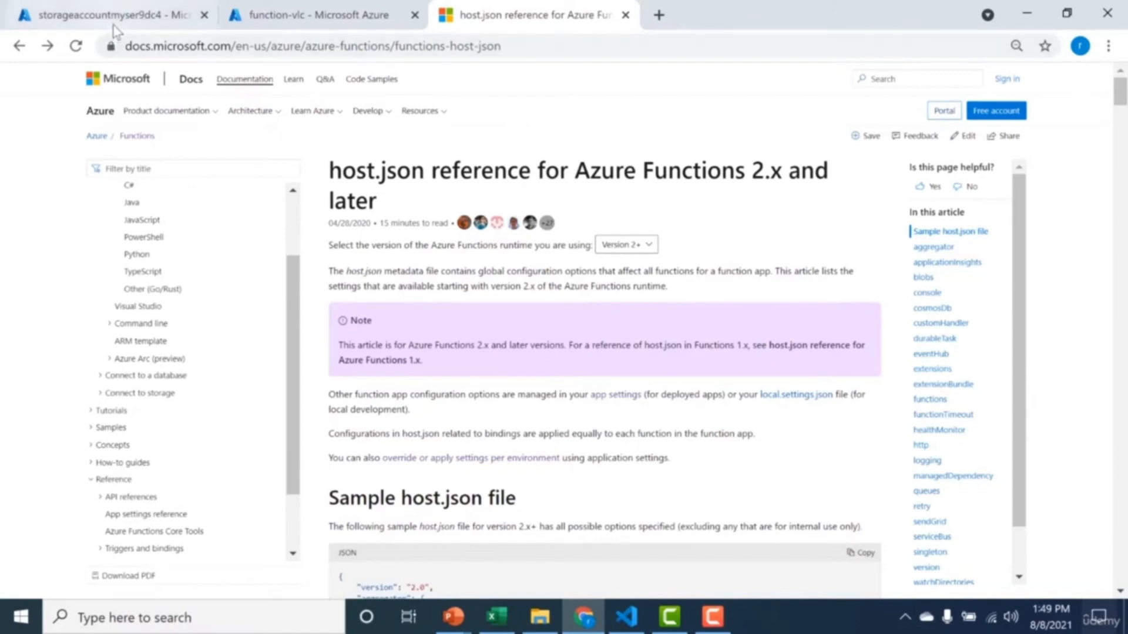
# Open the host.json app file of the function-vlc function app.
pyautogui.click(290, 7)
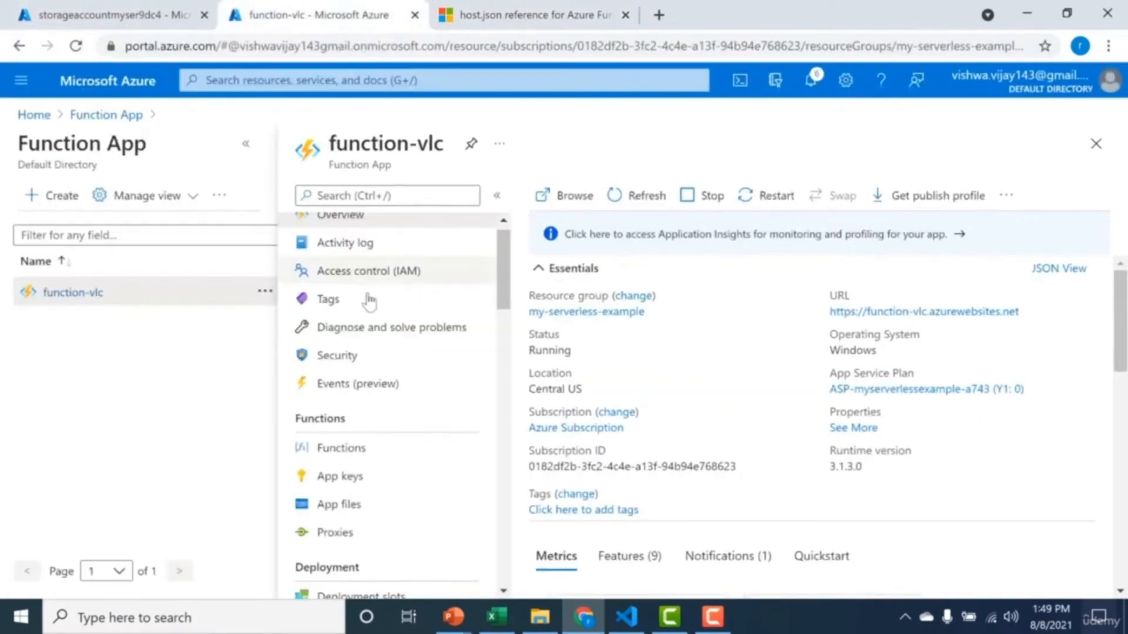
pyautogui.click(329, 506)
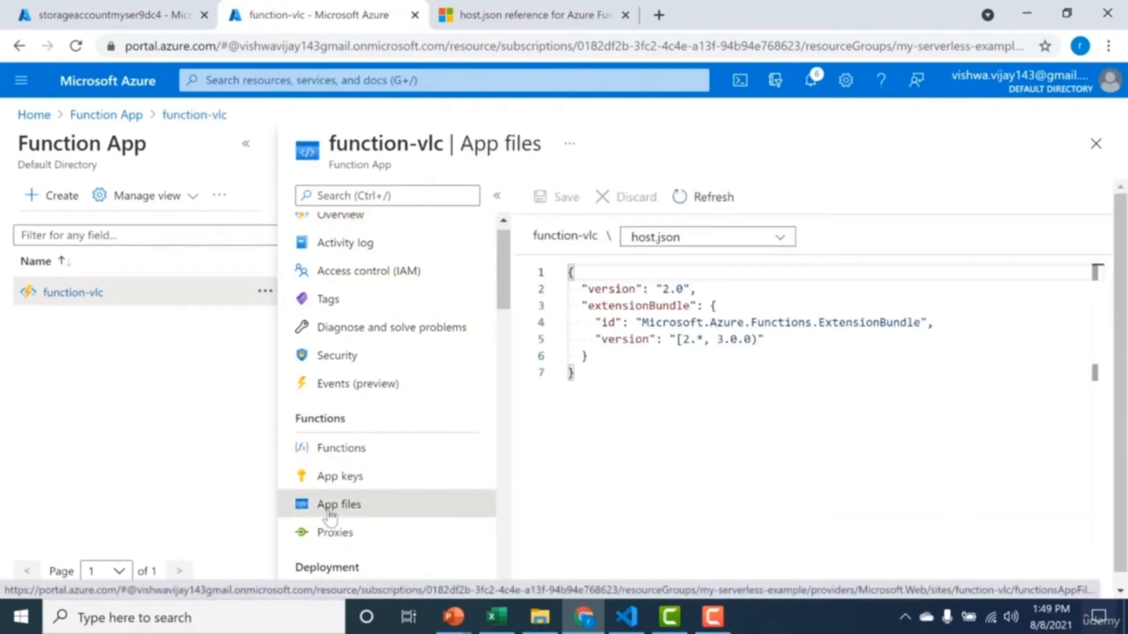
pyautogui.click(582, 380)
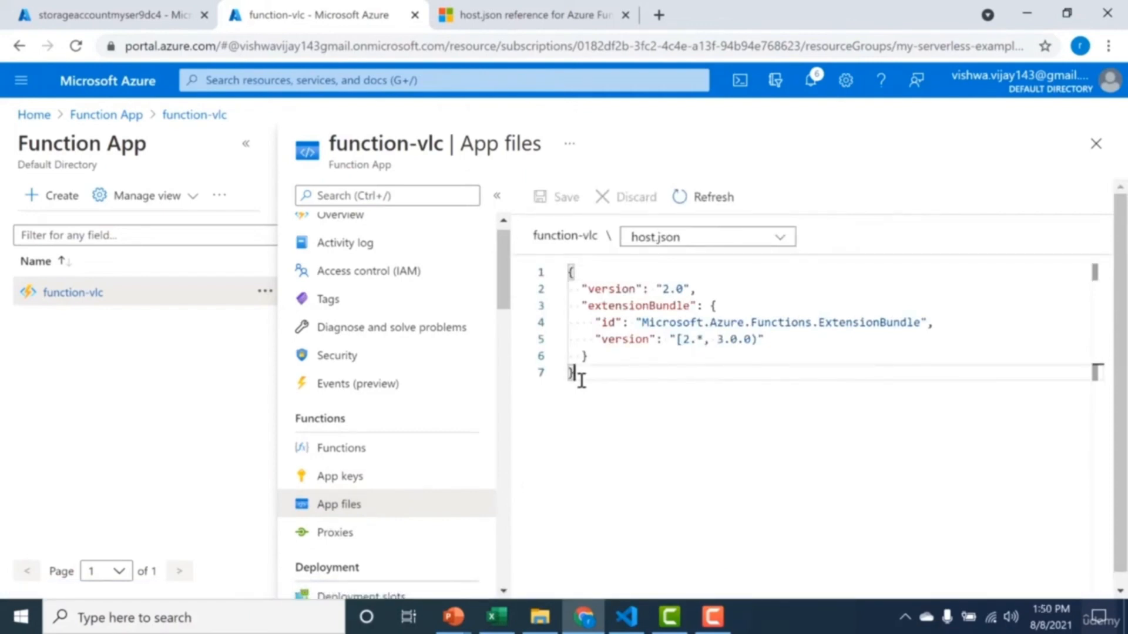
# Copy the functionTimeout line from the sample host.json file in the Azure Functions host.json reference.
pyautogui.click(573, 17)
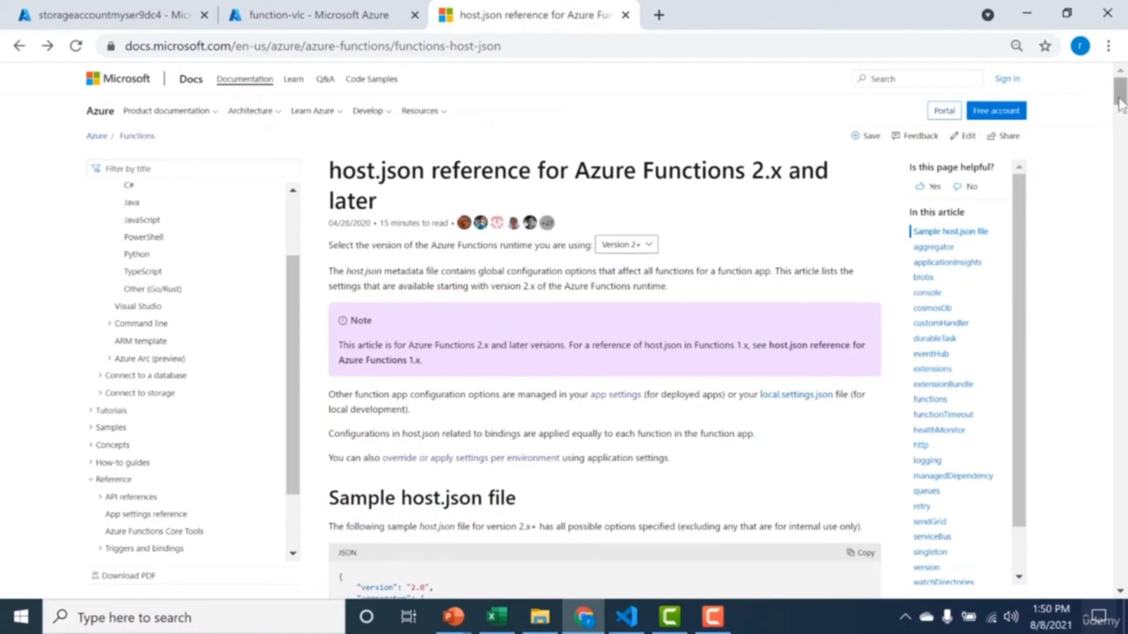
pyautogui.moveTo(1121, 104); pyautogui.dragTo(1121, 134)
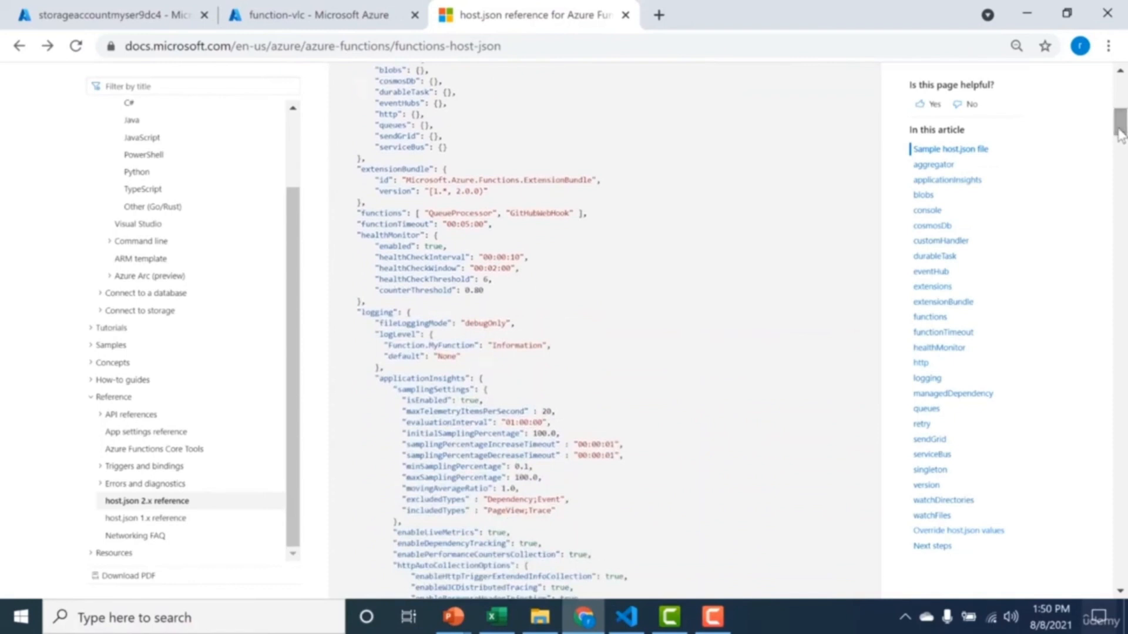
pyautogui.doubleClick(404, 225)
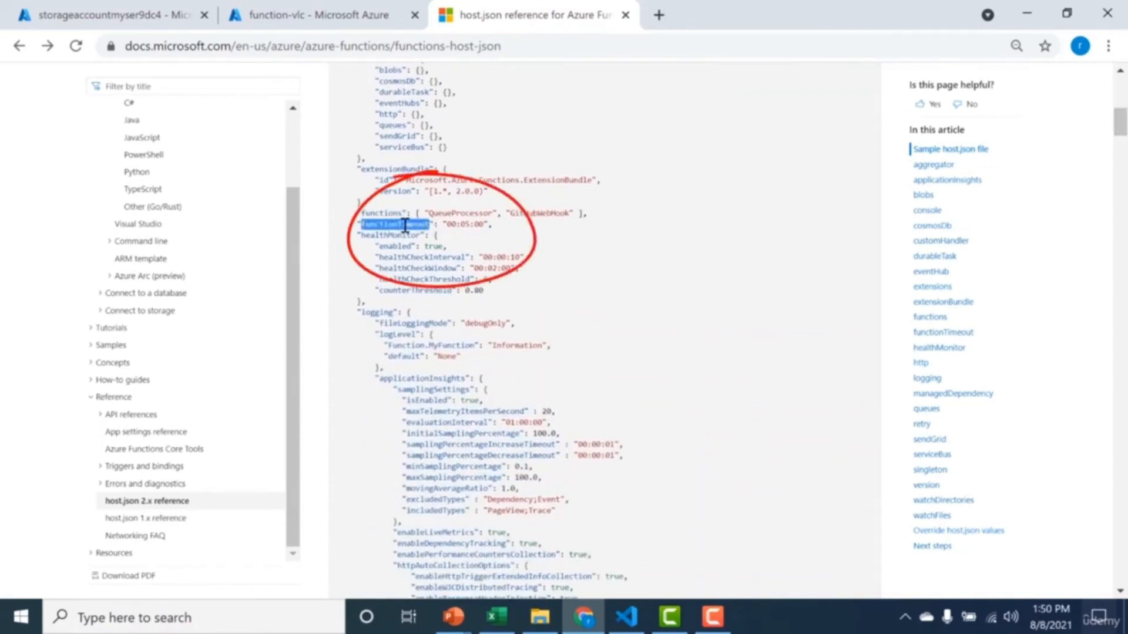
pyautogui.click(459, 225)
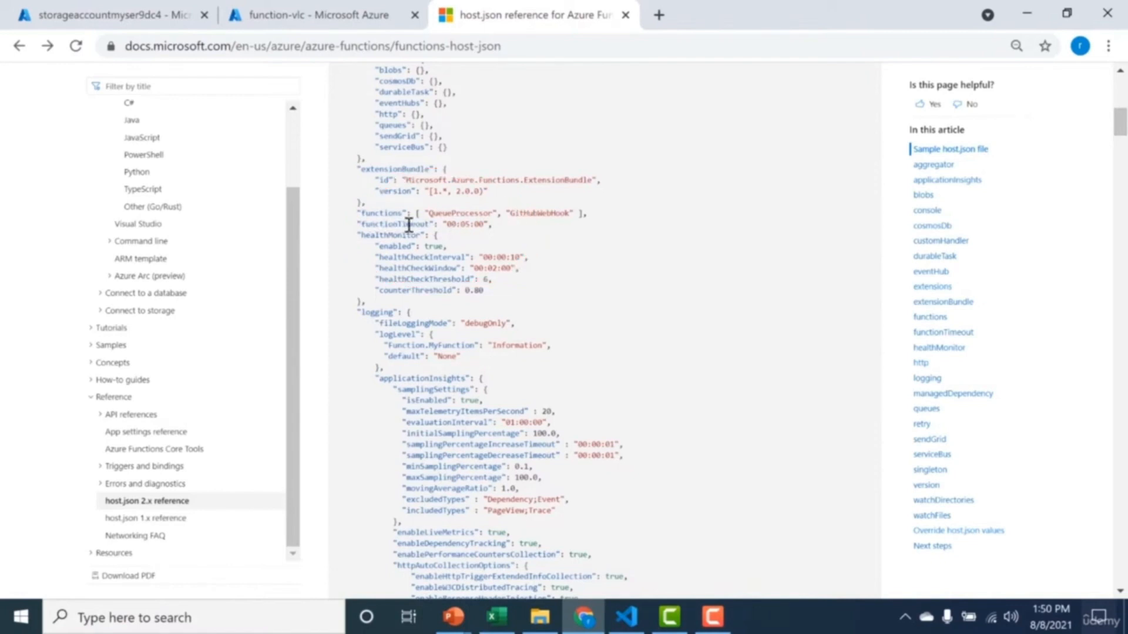
pyautogui.moveTo(354, 225); pyautogui.dragTo(496, 231)
pyautogui.hotkey('ctrl', 'c')
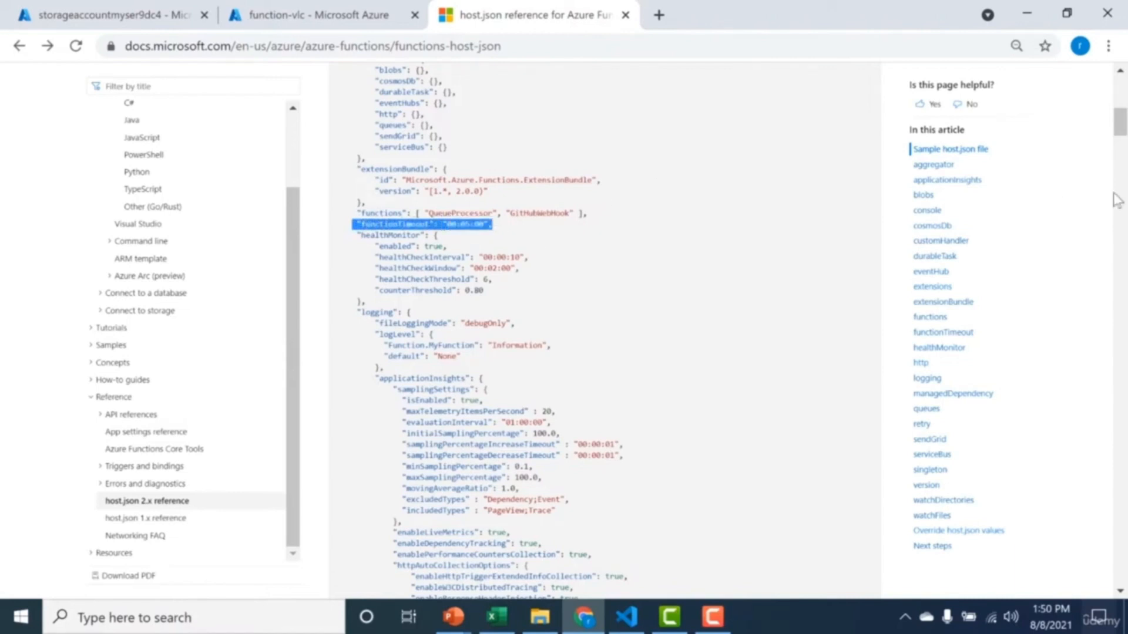
# Add the copied functionTimeout line after the extensionBundle block in function-vlc's host.json, separated by a comma and with its indentation reduced.
pyautogui.click(296, 15)
pyautogui.click(601, 356)
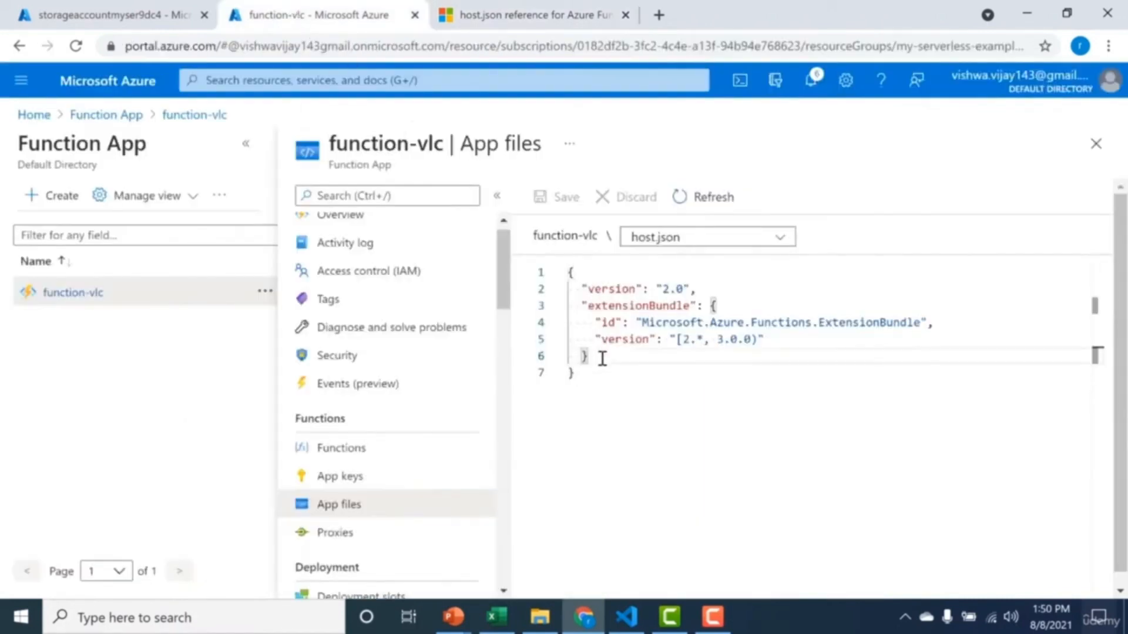
pyautogui.press('Return')
pyautogui.hotkey('ctrl', 'v')
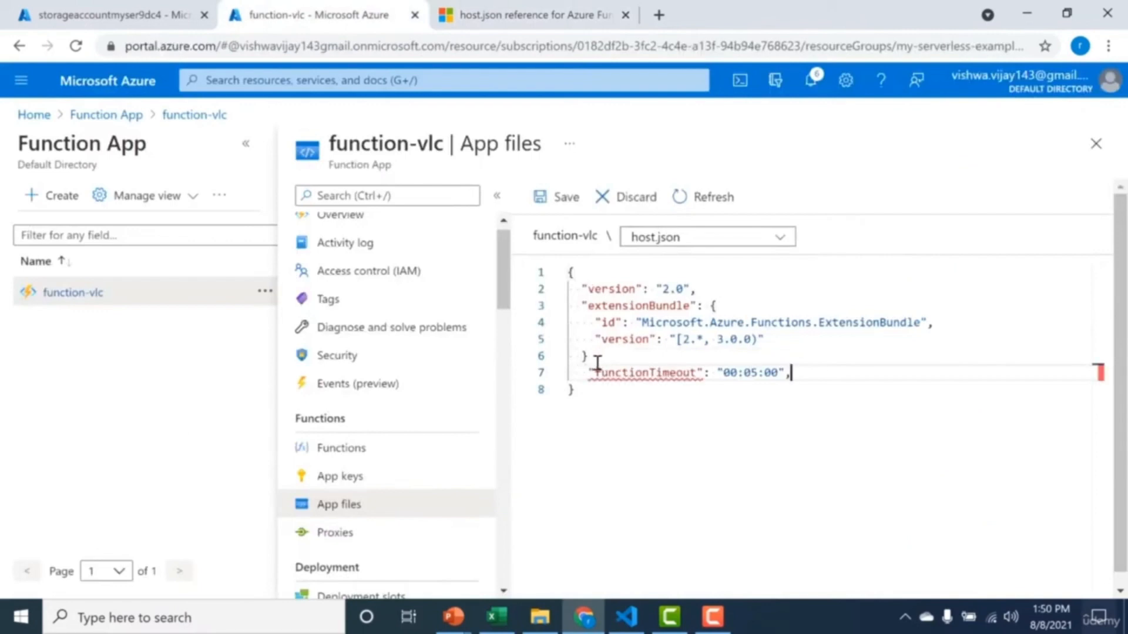
pyautogui.click(596, 358)
pyautogui.write(',')
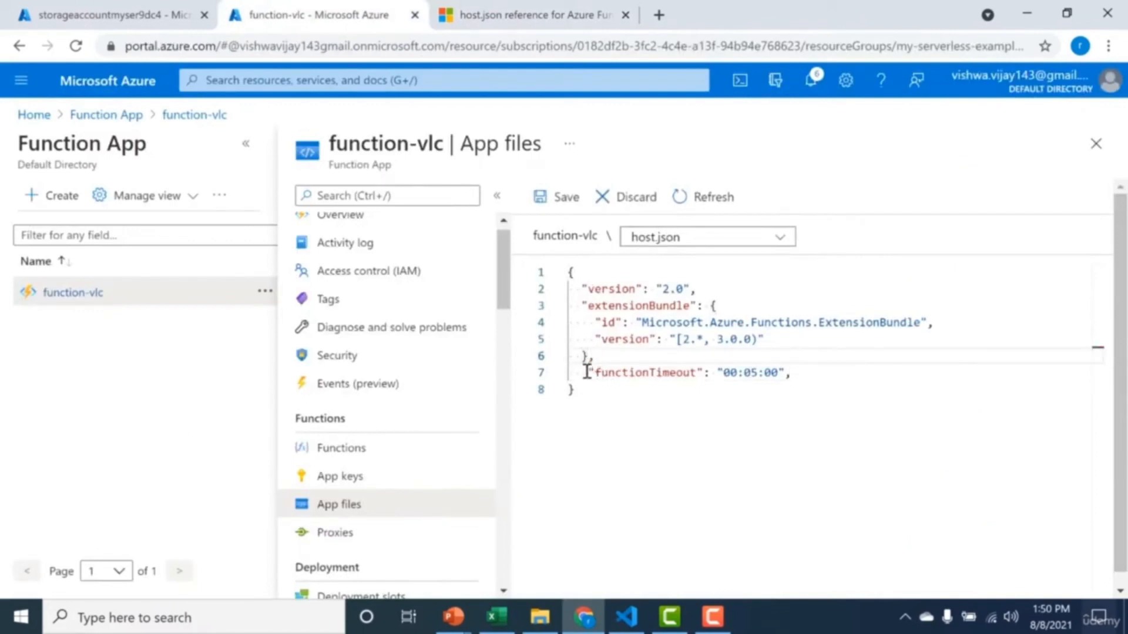
pyautogui.click(588, 373)
pyautogui.press('BackSpace')
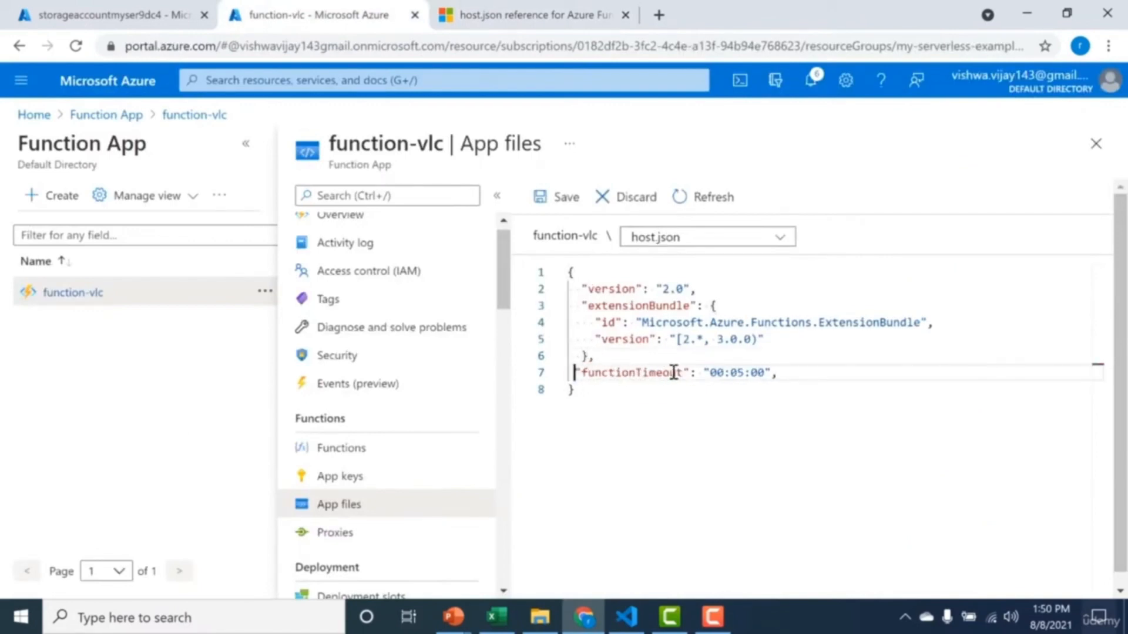
# Set functionTimeout to "00:01:00", remove its trailing comma and save host.json.
pyautogui.click(743, 372)
pyautogui.press('BackSpace')
pyautogui.write('1')
pyautogui.click(770, 372)
pyautogui.press('Delete')
pyautogui.click(557, 197)
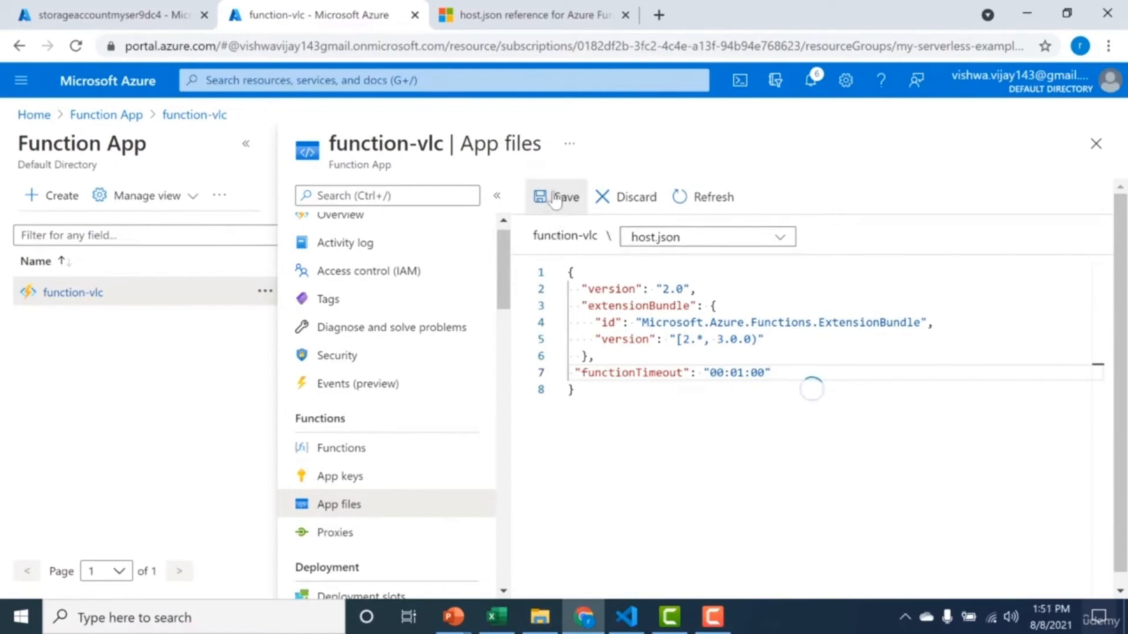
# Copy the retry block from the sample host.json file in the host.json reference.
pyautogui.click(502, 7)
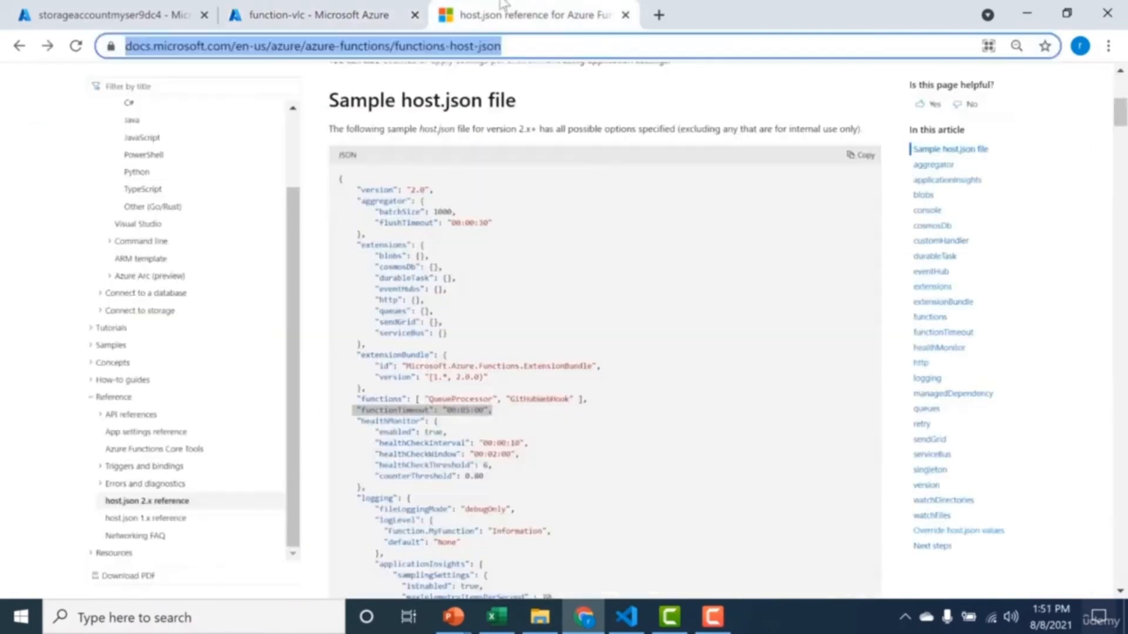
pyautogui.click(721, 356)
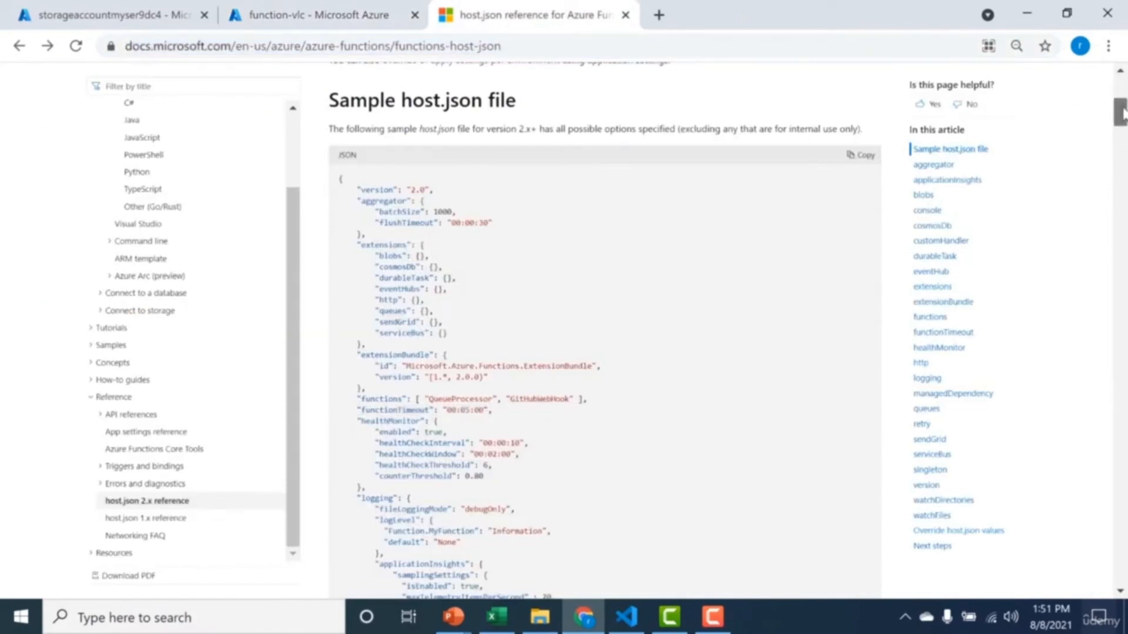
pyautogui.moveTo(1121, 114); pyautogui.dragTo(1122, 155)
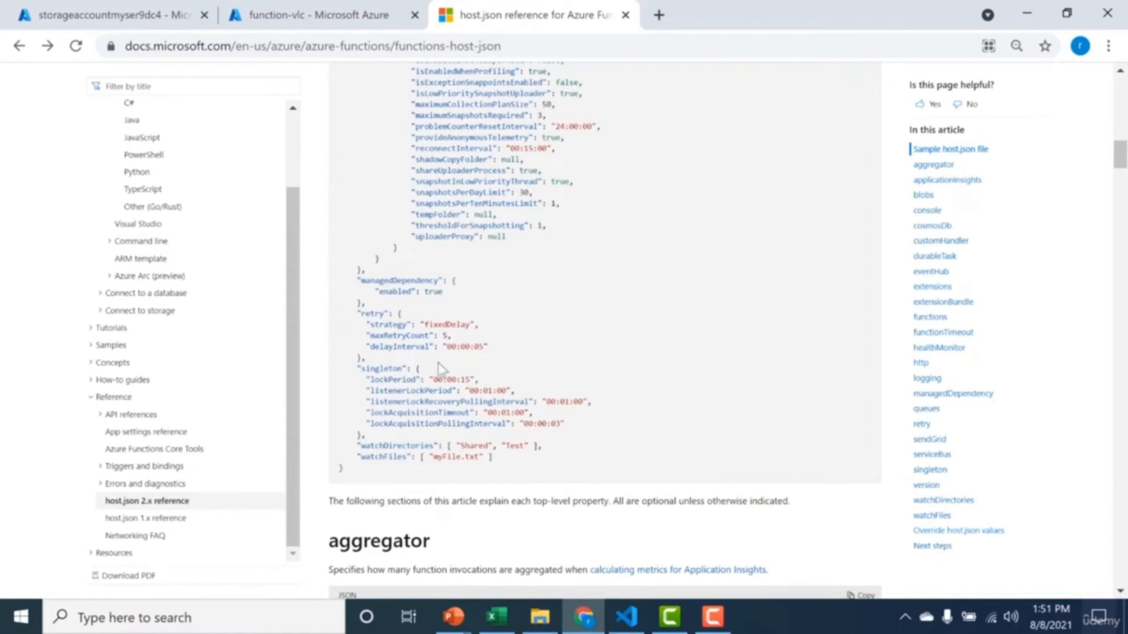
pyautogui.doubleClick(448, 333)
pyautogui.click(480, 346)
pyautogui.moveTo(360, 359); pyautogui.dragTo(359, 325)
pyautogui.hotkey('ctrl', 'c')
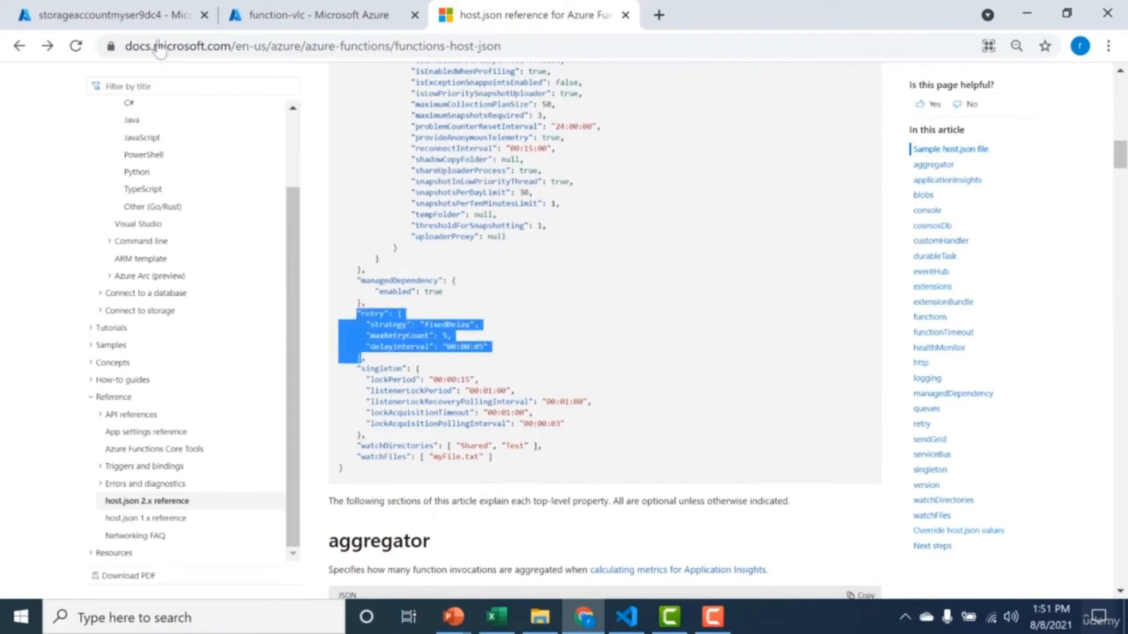
# Add the copied retry block below functionTimeout in function-vlc's host.json, separated by a comma.
pyautogui.click(136, 10)
pyautogui.click(310, 11)
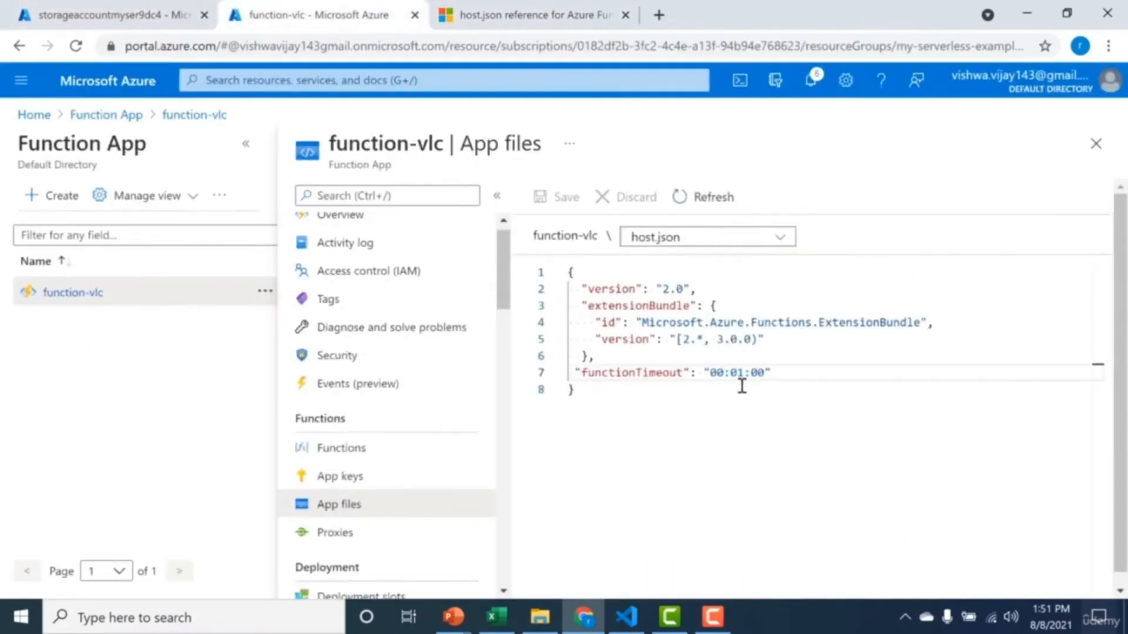
pyautogui.click(807, 367)
pyautogui.write(',')
pyautogui.press('Return')
pyautogui.hotkey('ctrl', 'v')
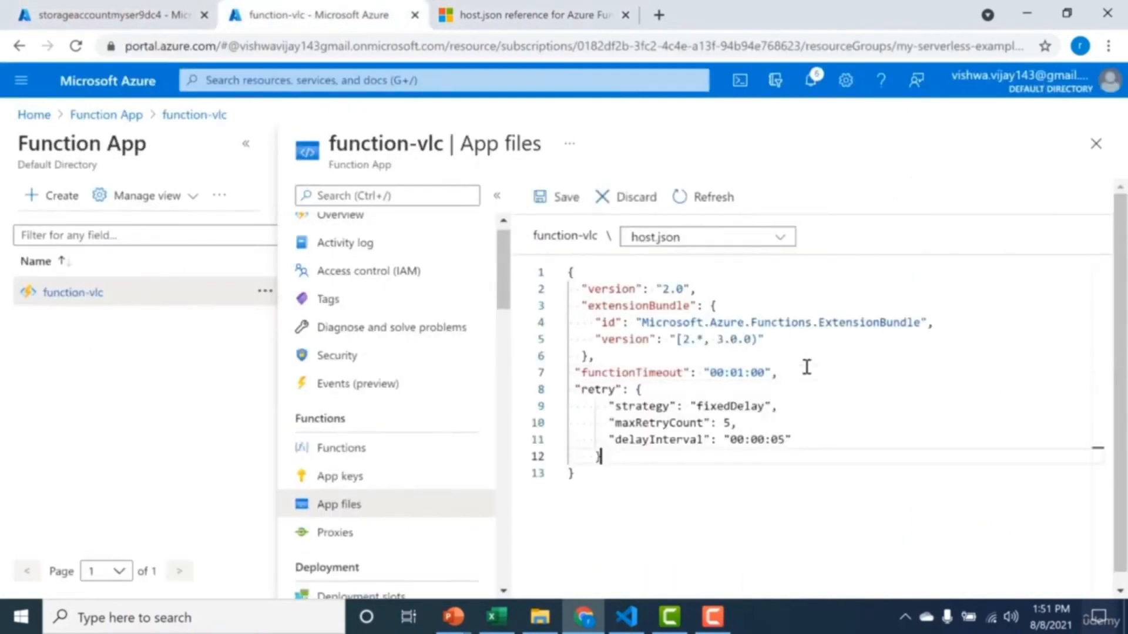
# In the retry block, set maxRetryCount to 2 and delayInterval to "00:00:01".
pyautogui.click(731, 421)
pyautogui.press('BackSpace')
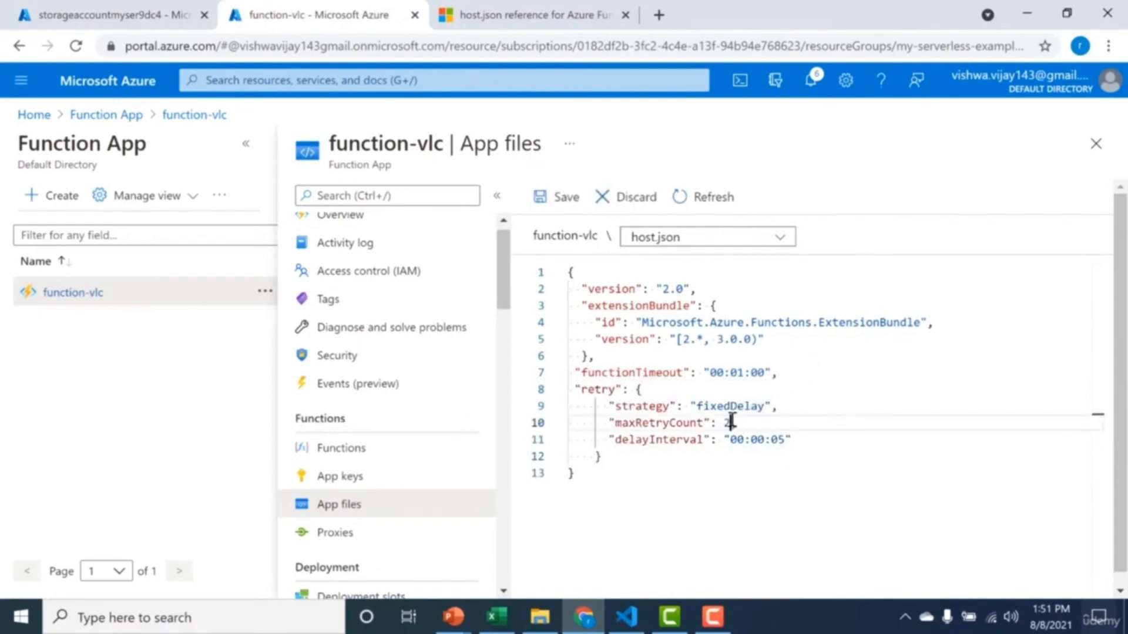
pyautogui.write('2,')
pyautogui.click(785, 440)
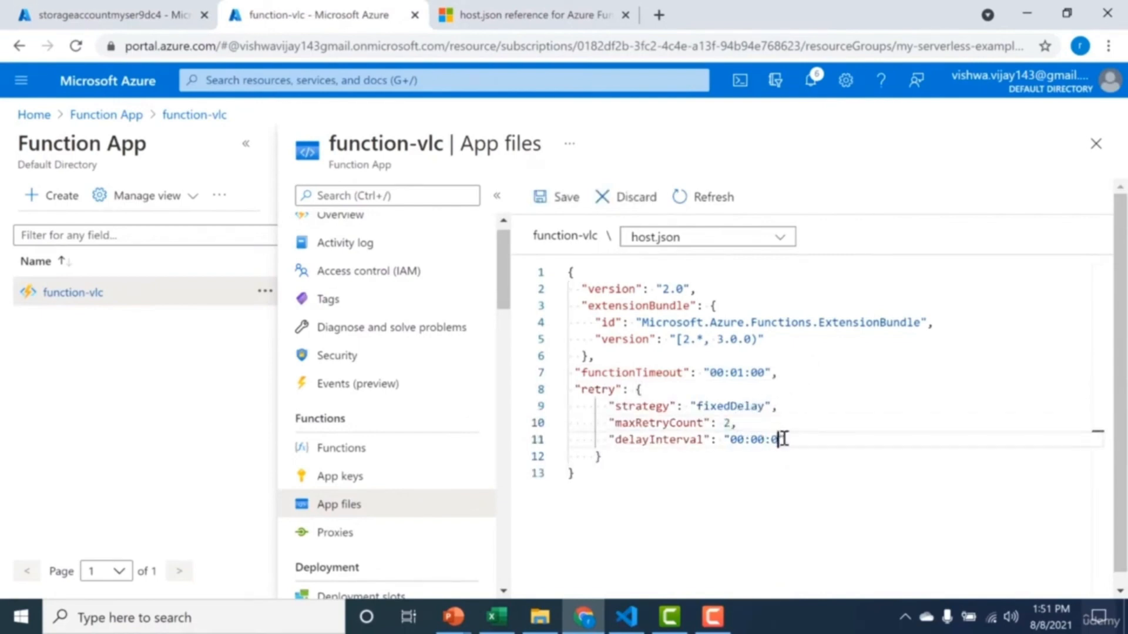
pyautogui.press('BackSpace')
pyautogui.write('1')
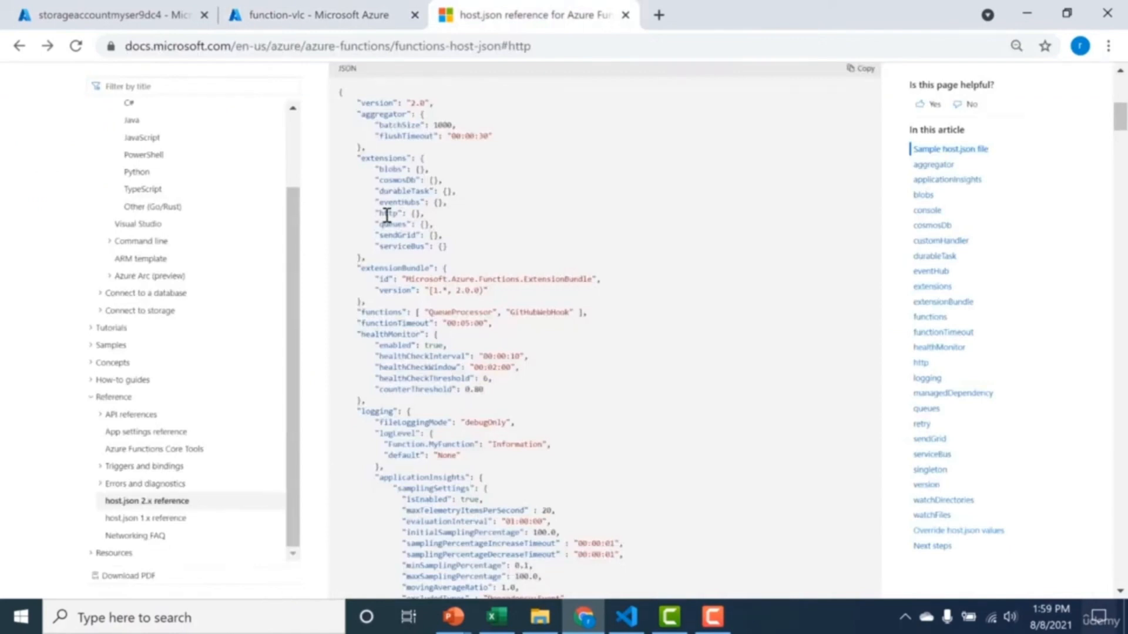
# Examine the http extension settings in the HTTP bindings documentation's host.json example, including routePrefix and customHeaders.
pyautogui.doubleClick(382, 160)
pyautogui.click(923, 367)
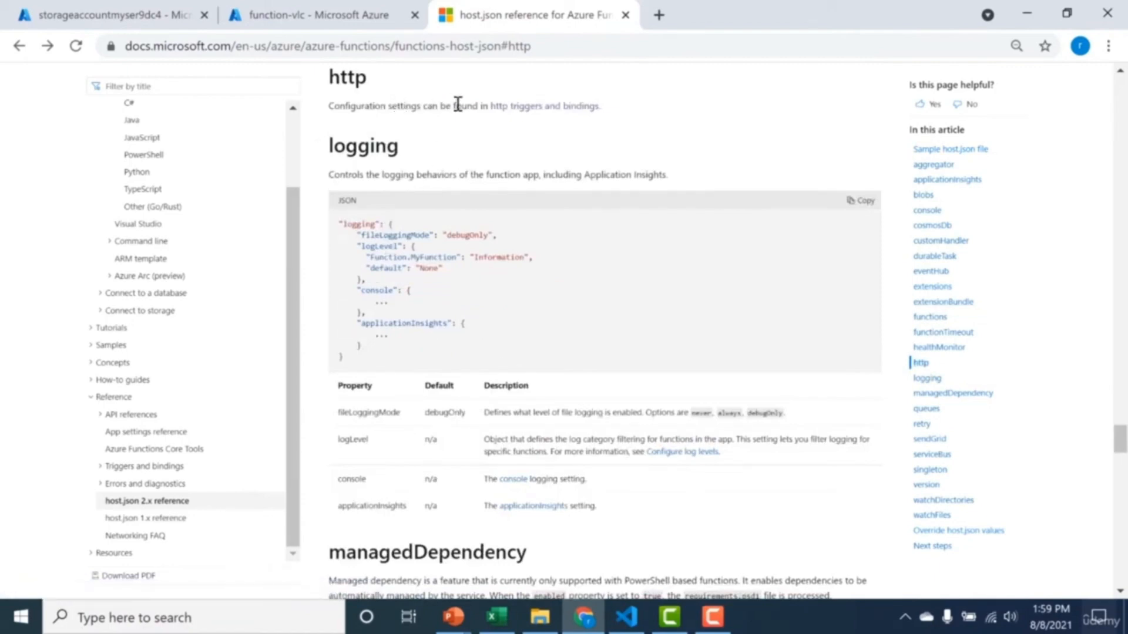
pyautogui.click(502, 108)
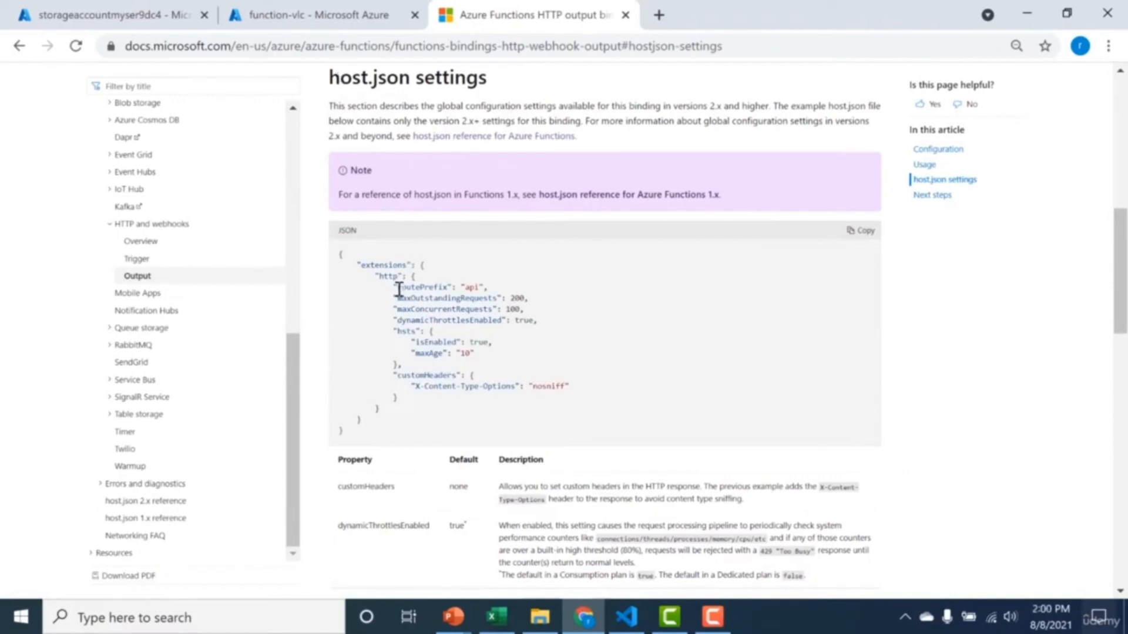
pyautogui.moveTo(398, 288); pyautogui.dragTo(477, 285)
pyautogui.click(395, 374)
pyautogui.moveTo(395, 374); pyautogui.dragTo(405, 387)
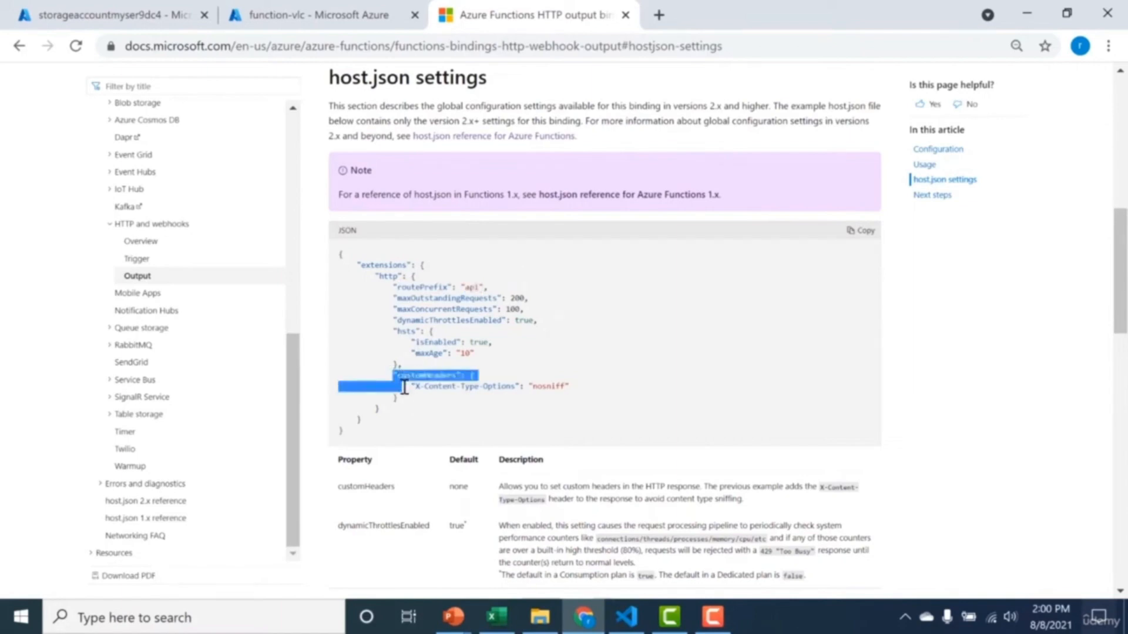
pyautogui.click(405, 383)
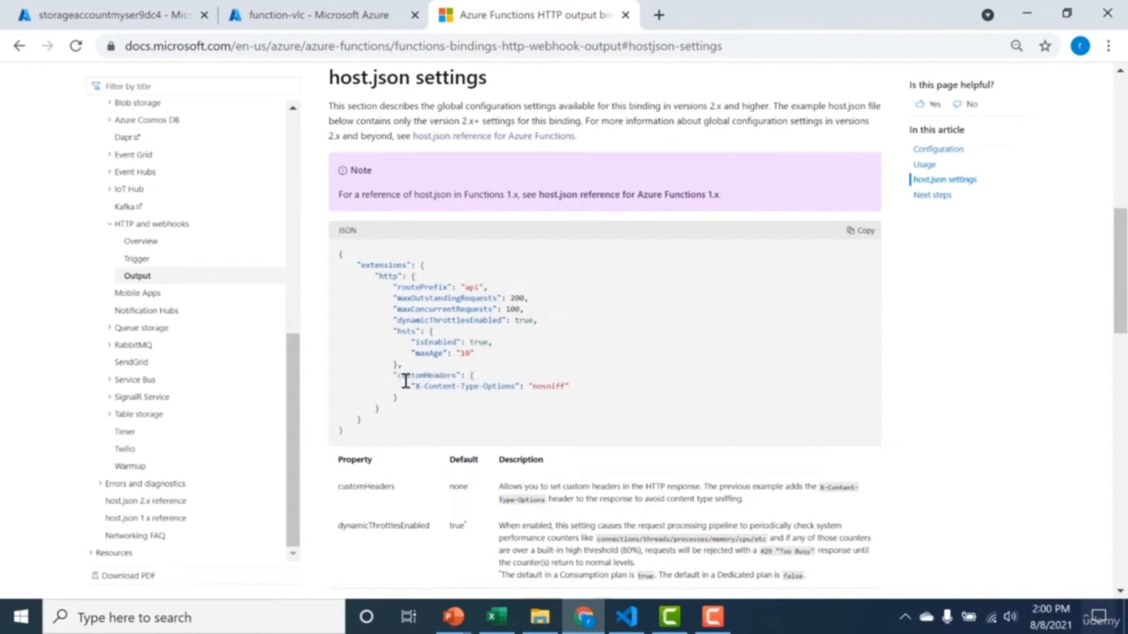
pyautogui.moveTo(394, 375); pyautogui.dragTo(402, 399)
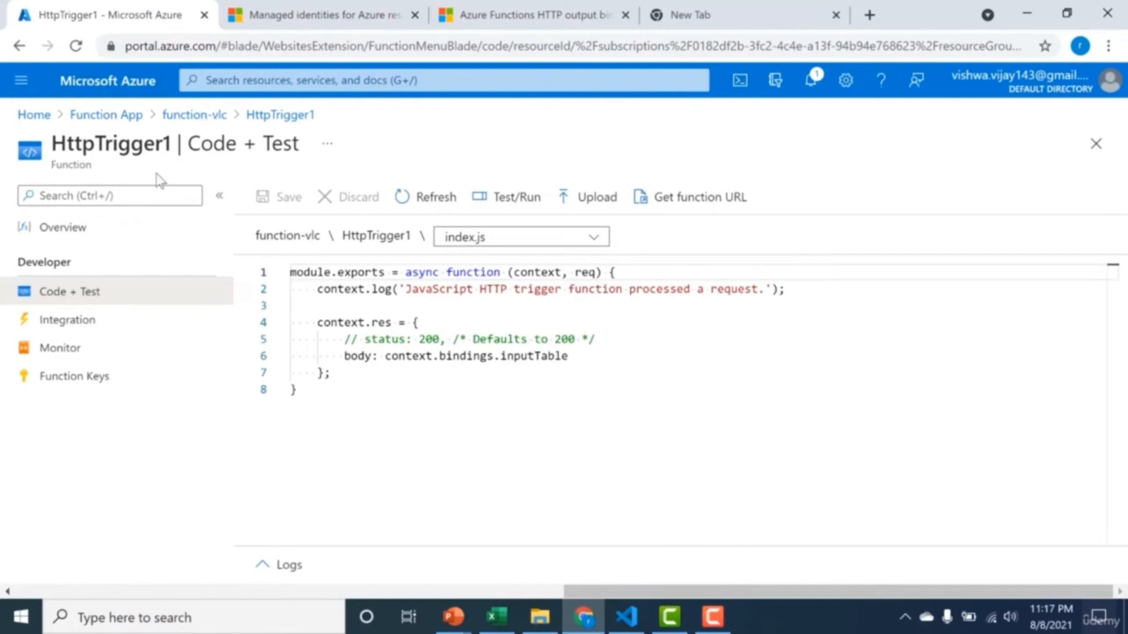
# Copy the function URL of HttpTrigger1 and load it in the empty browser tab.
pyautogui.click(668, 202)
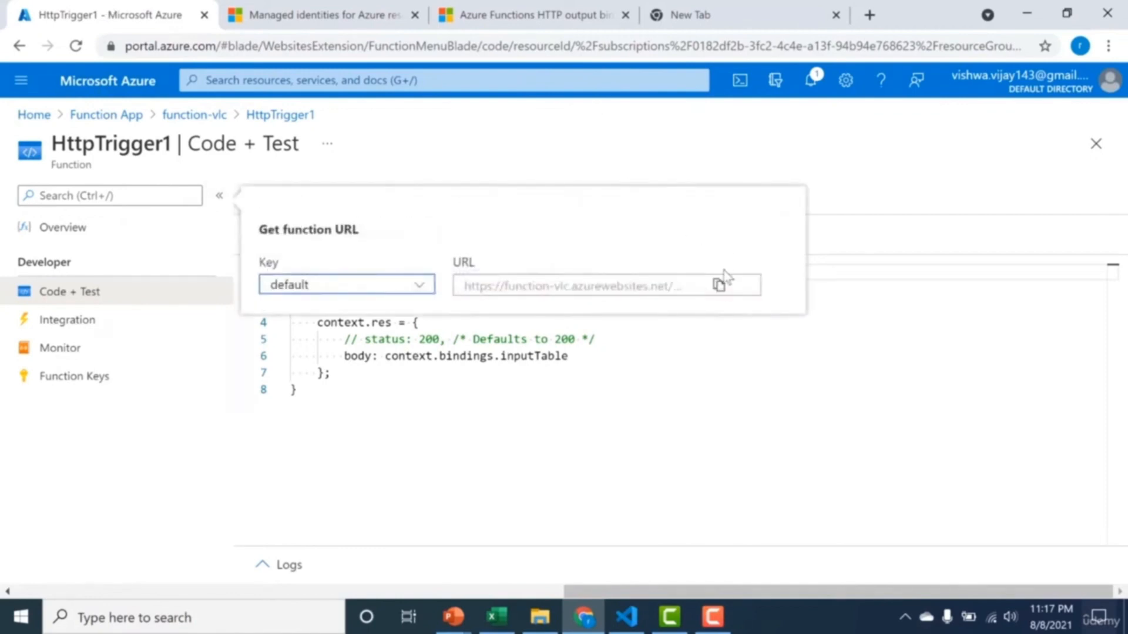
pyautogui.click(719, 286)
pyautogui.click(748, 18)
pyautogui.click(738, 44)
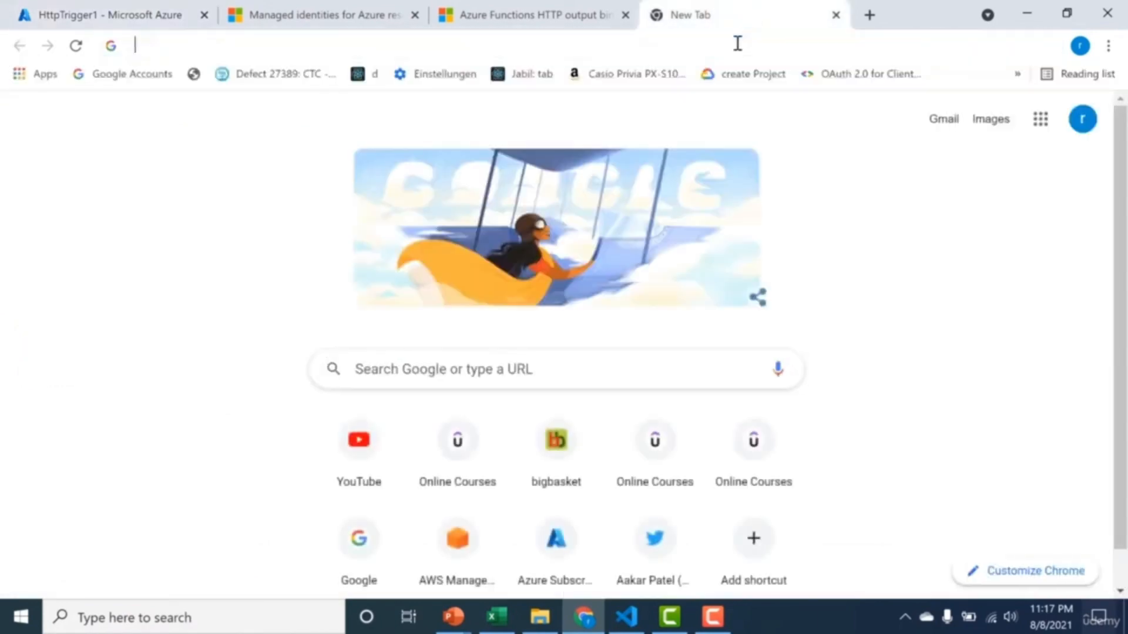
pyautogui.hotkey('ctrl', 'v')
pyautogui.press('Return')
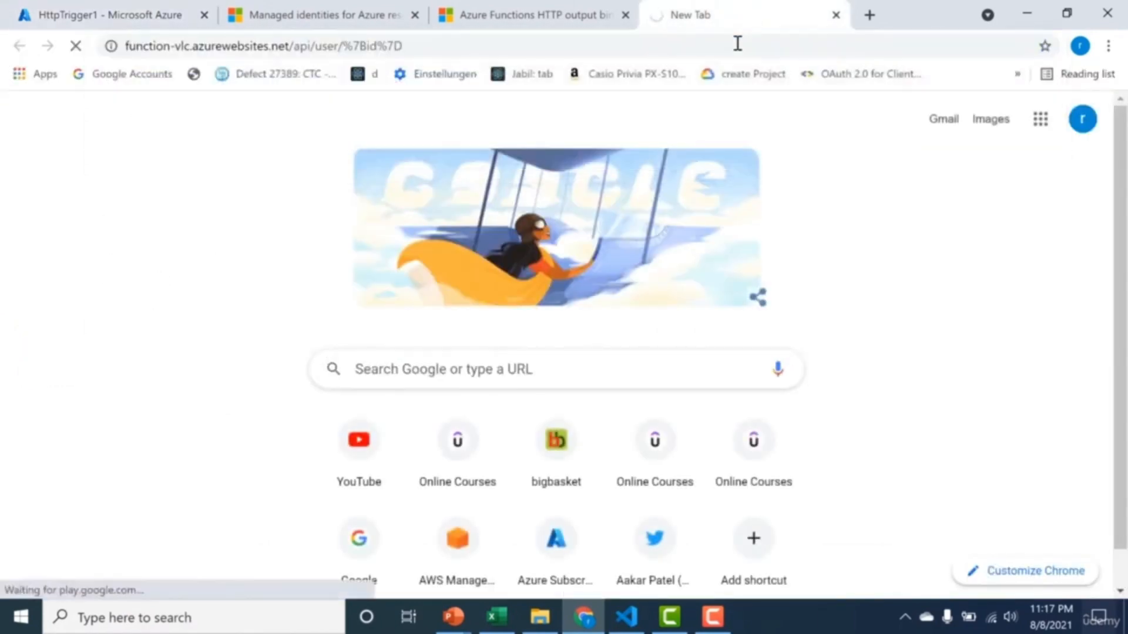
# Replace the id placeholder in the function URL with 1 and load function-vlc.azurewebsites.net/api/user/1.
pyautogui.click(737, 44)
pyautogui.click(738, 43)
pyautogui.press('BackSpace')
pyautogui.press('BackSpace')
pyautogui.press('BackSpace')
pyautogui.press('BackSpace')
pyautogui.press('BackSpace')
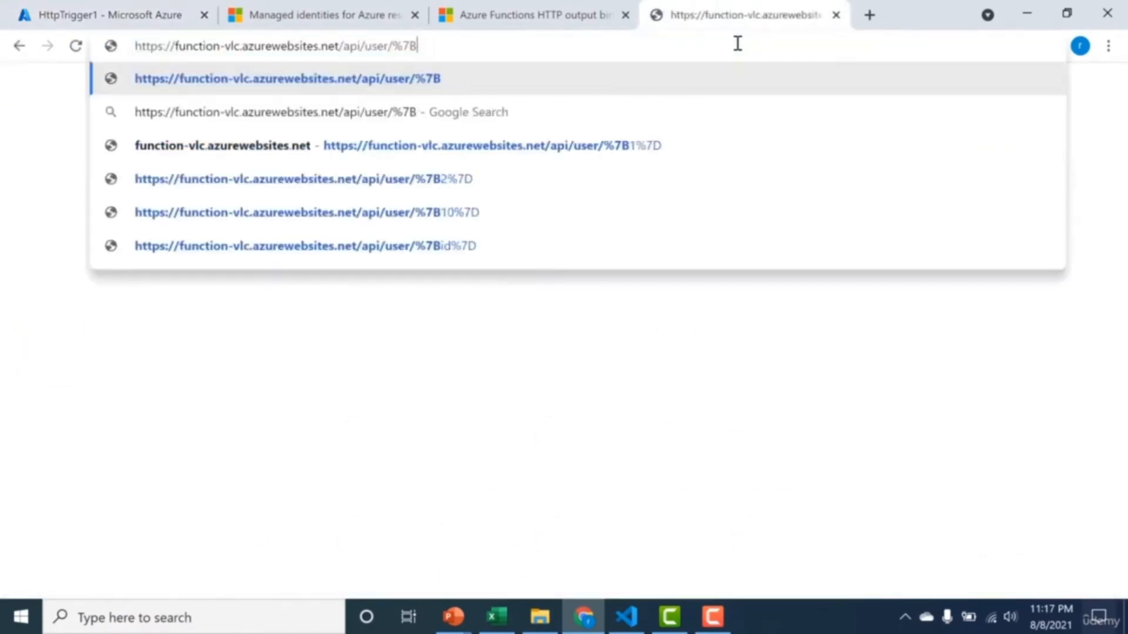
pyautogui.press('BackSpace')
pyautogui.press('BackSpace')
pyautogui.press('BackSpace')
pyautogui.write('1')
pyautogui.press('Return')
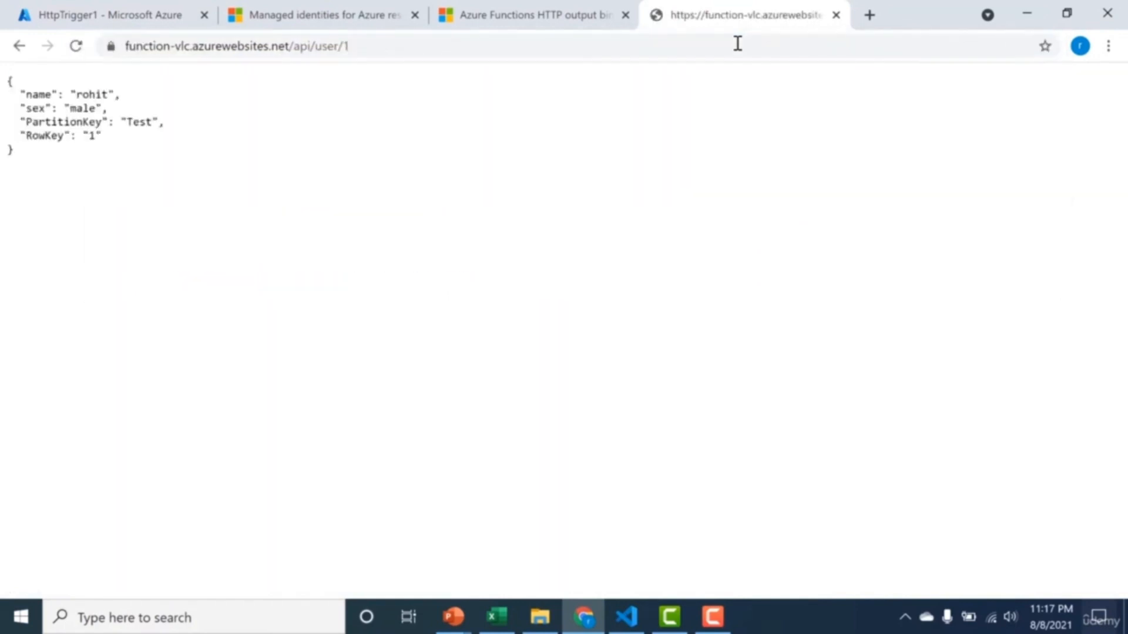
# Examine the api prefix in the function URL against the routePrefix and customHeaders settings in the documentation's host.json example.
pyautogui.click(295, 46)
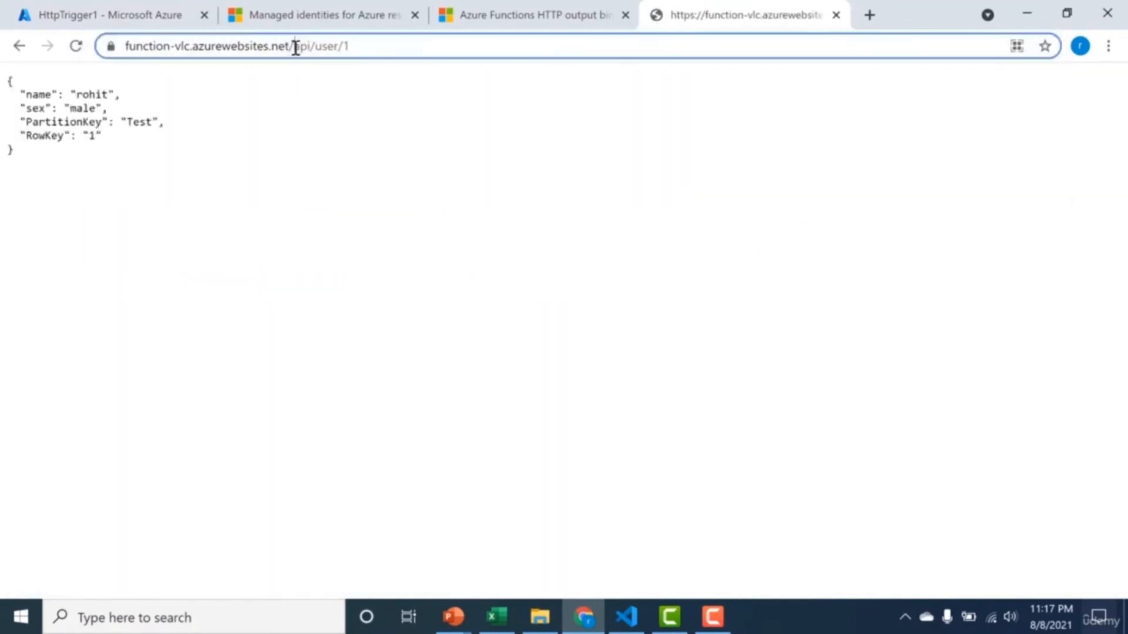
pyautogui.moveTo(296, 47); pyautogui.dragTo(310, 47)
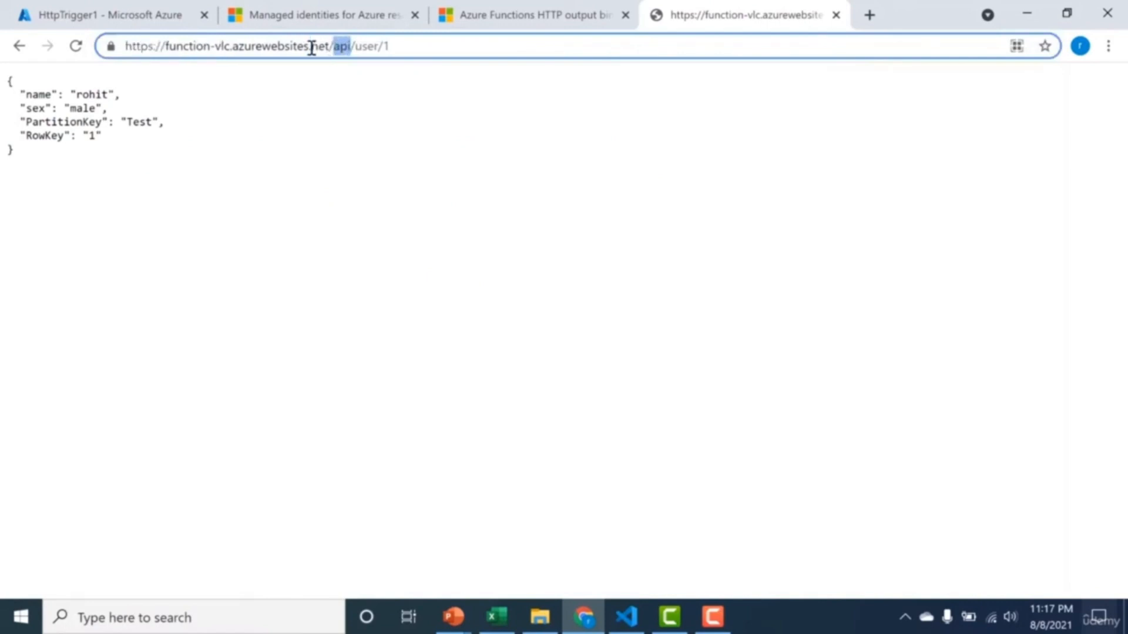
pyautogui.click(341, 47)
pyautogui.click(521, 8)
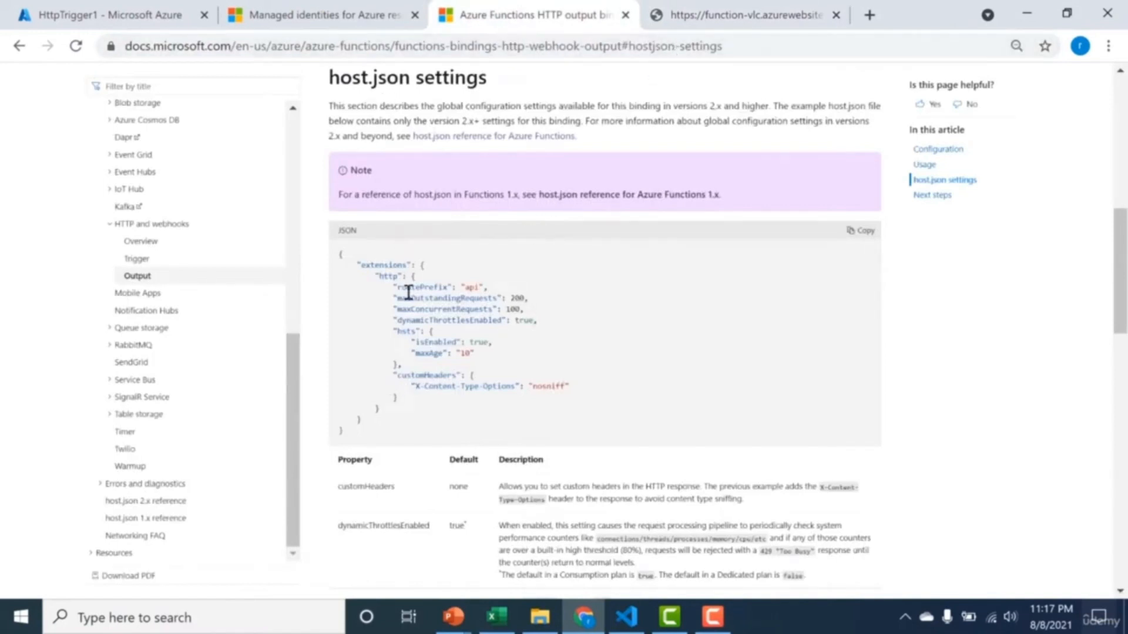
pyautogui.moveTo(409, 290); pyautogui.dragTo(471, 287)
pyautogui.click(467, 287)
pyautogui.moveTo(405, 375); pyautogui.dragTo(555, 388)
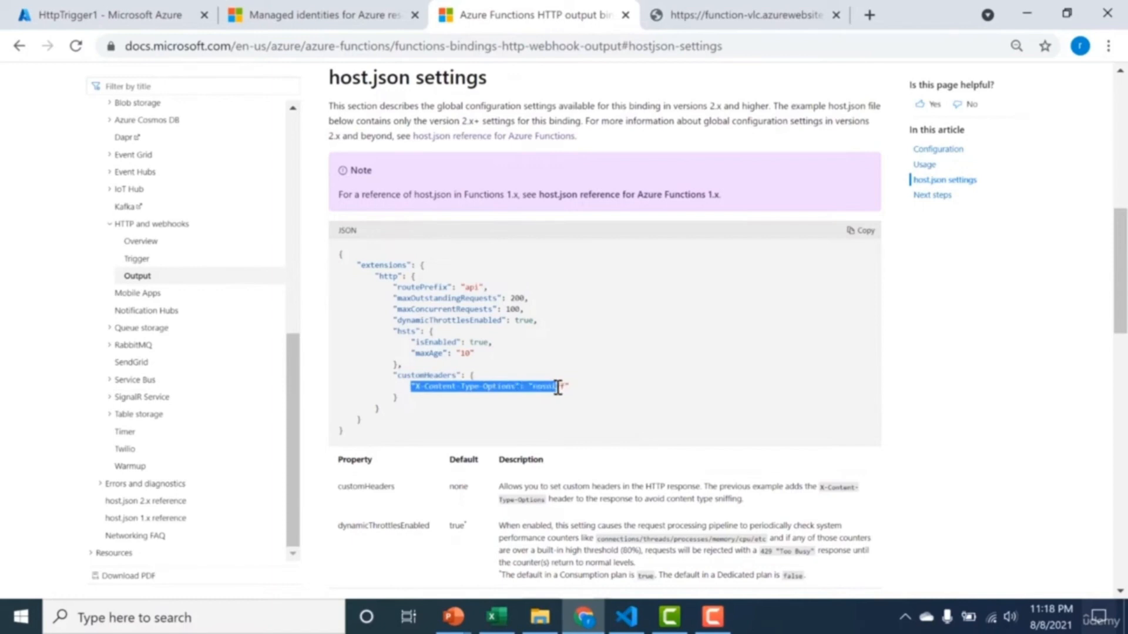
pyautogui.moveTo(579, 389); pyautogui.dragTo(398, 387)
# Copy the extensions block from the documentation's host.json example and add it after functionTimeout in function-vlc's host.json.
pyautogui.moveTo(363, 421); pyautogui.dragTo(350, 269)
pyautogui.hotkey('ctrl', 'c')
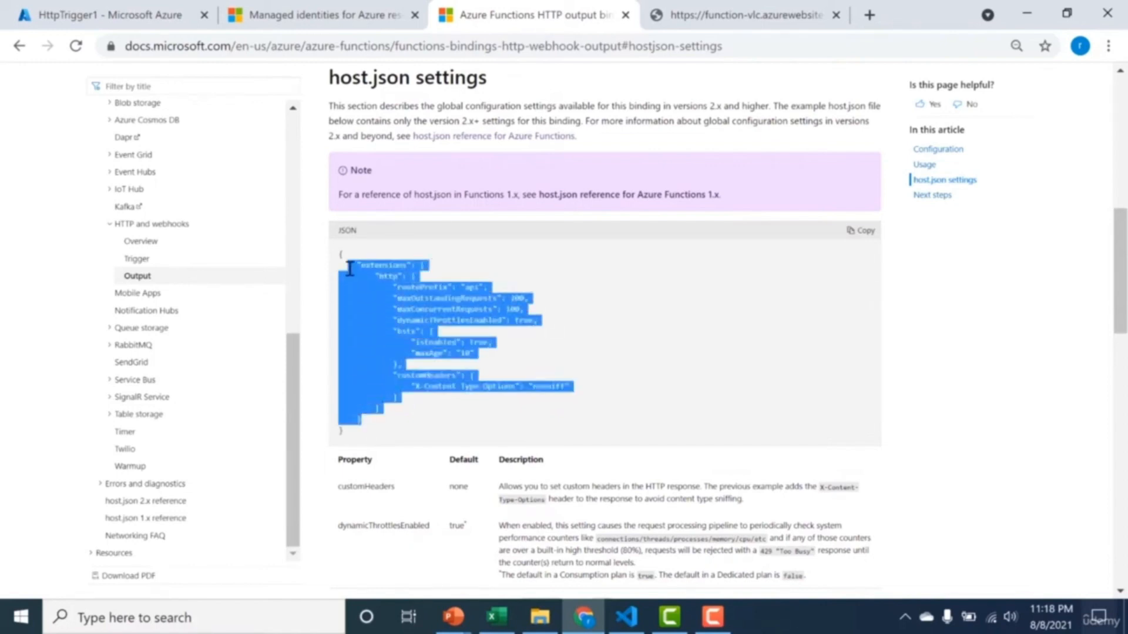
pyautogui.click(59, 13)
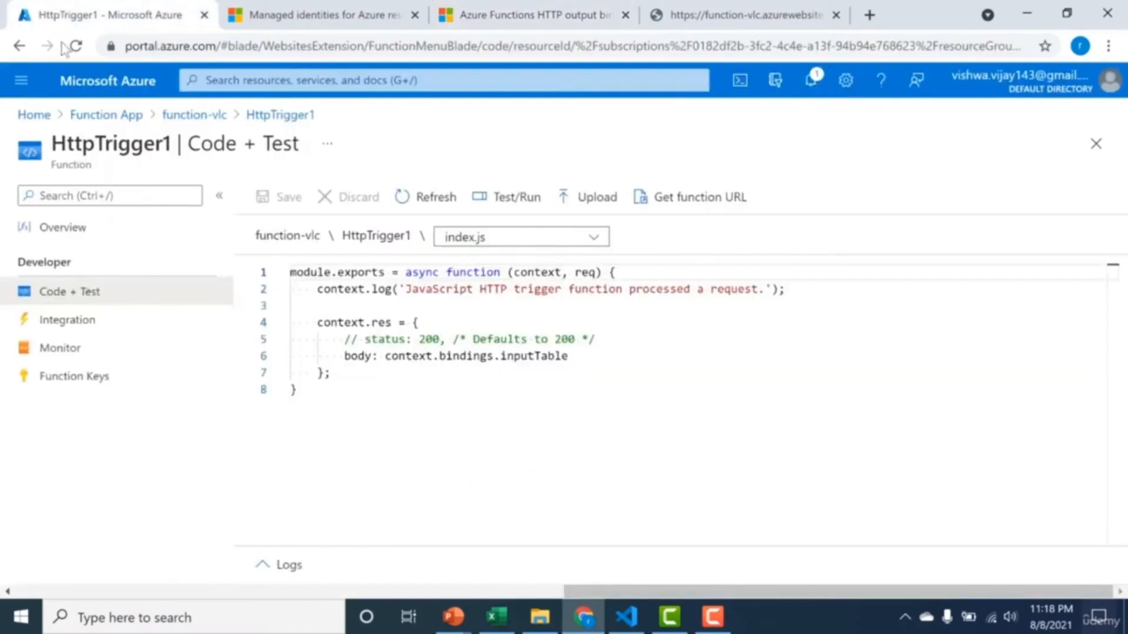
pyautogui.click(194, 116)
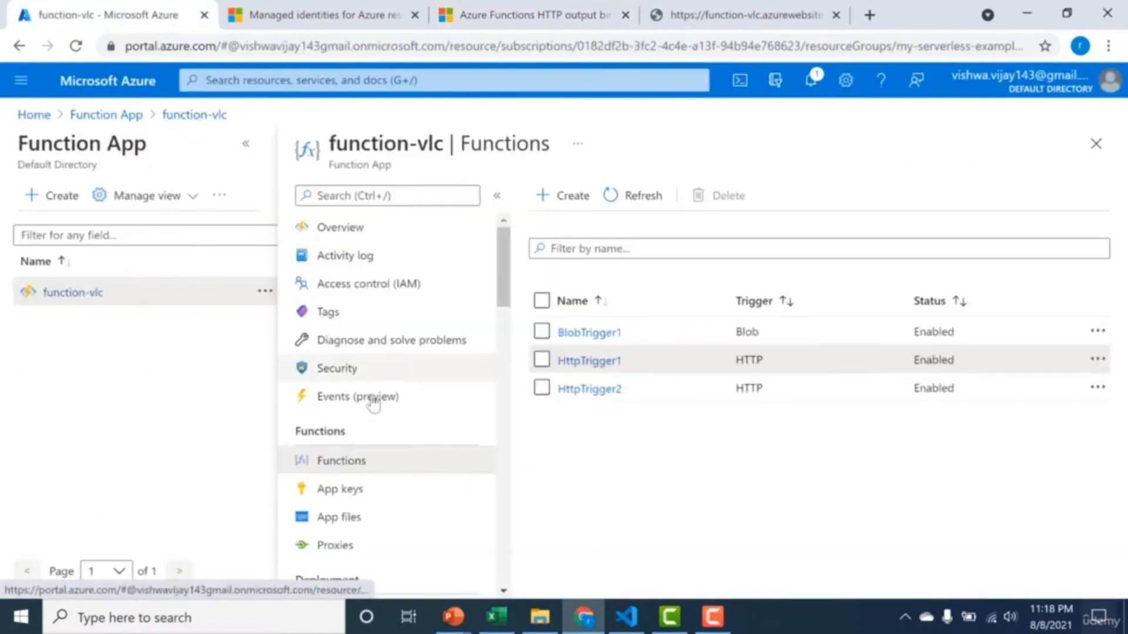
pyautogui.click(371, 526)
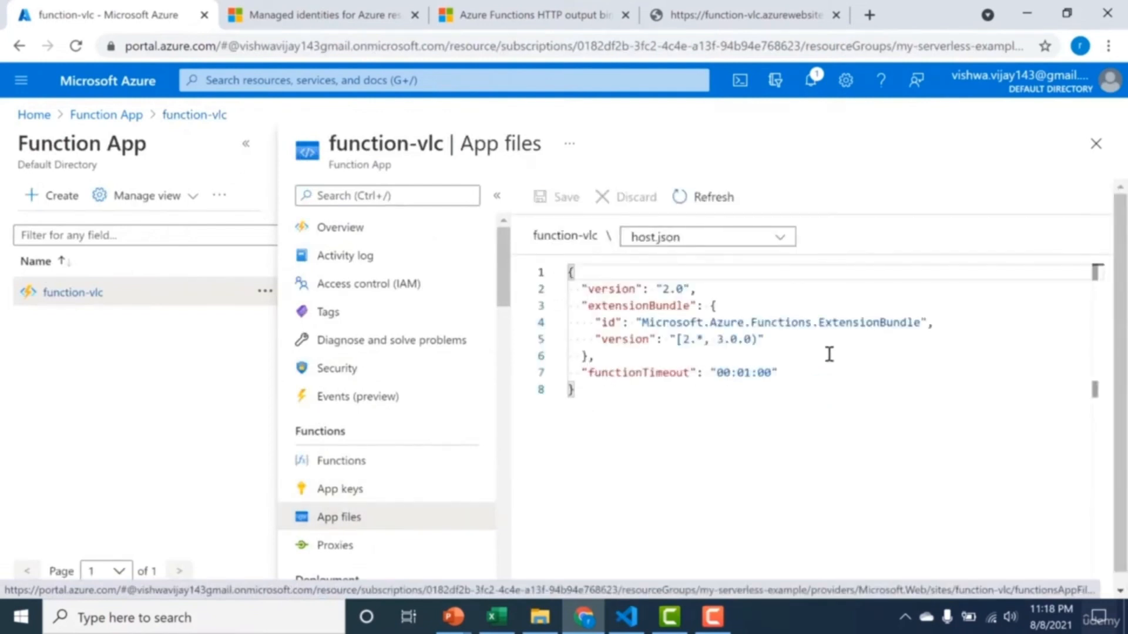
pyautogui.click(790, 374)
pyautogui.write(',')
pyautogui.press('Return')
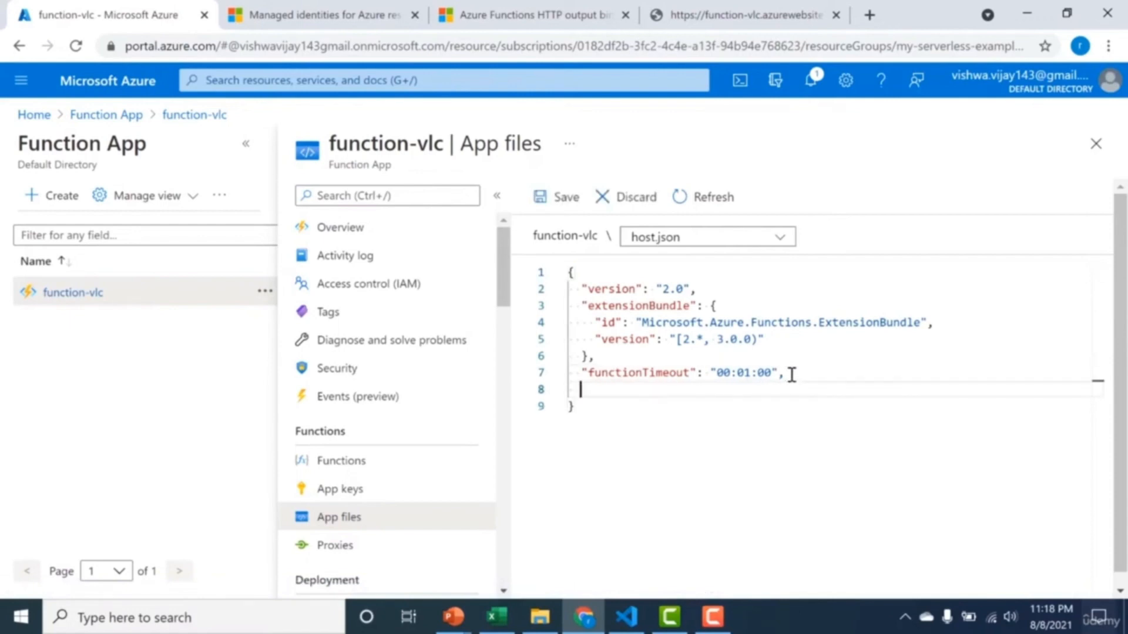
pyautogui.hotkey('ctrl', 'v')
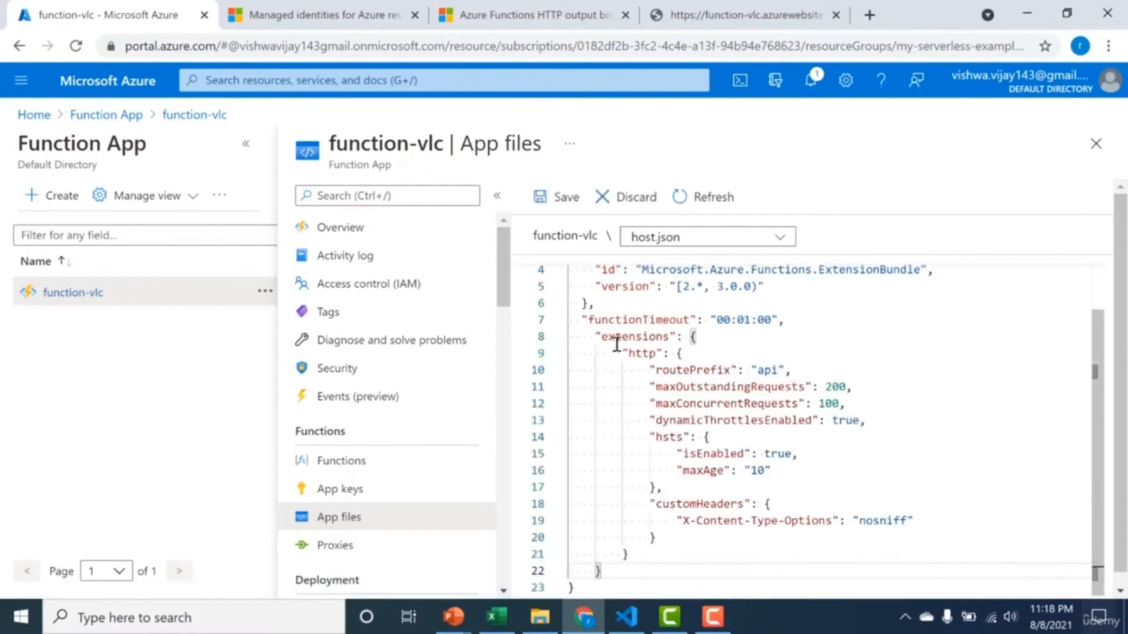
# Set routePrefix to an empty string in the http extension settings and save host.json.
pyautogui.doubleClick(765, 370)
pyautogui.press('BackSpace')
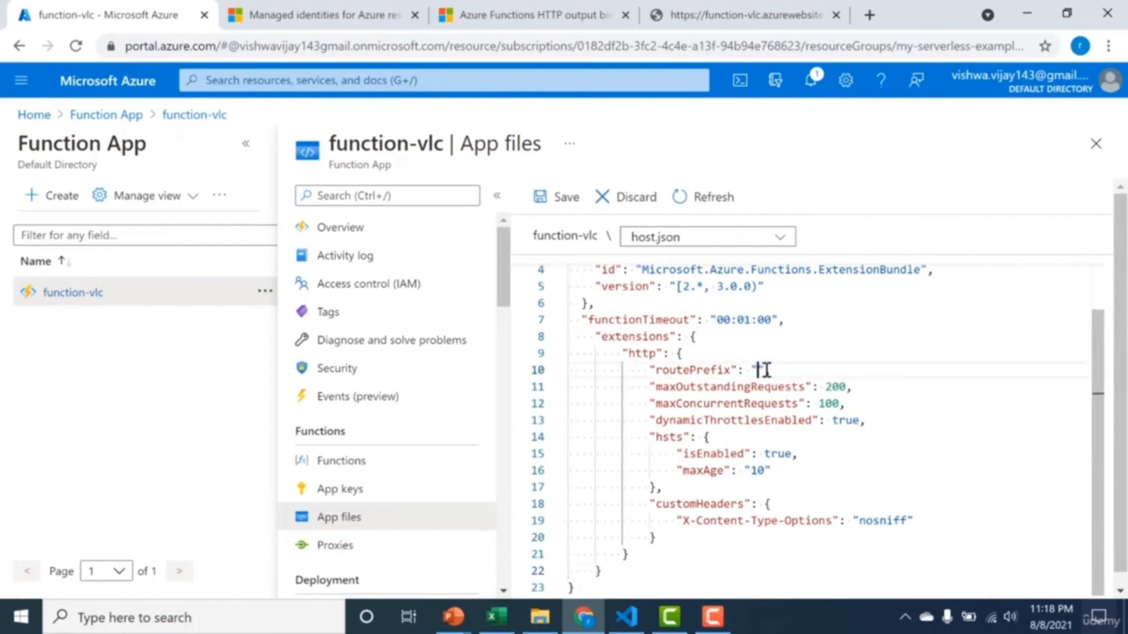
pyautogui.click(669, 521)
pyautogui.moveTo(669, 521); pyautogui.dragTo(682, 521)
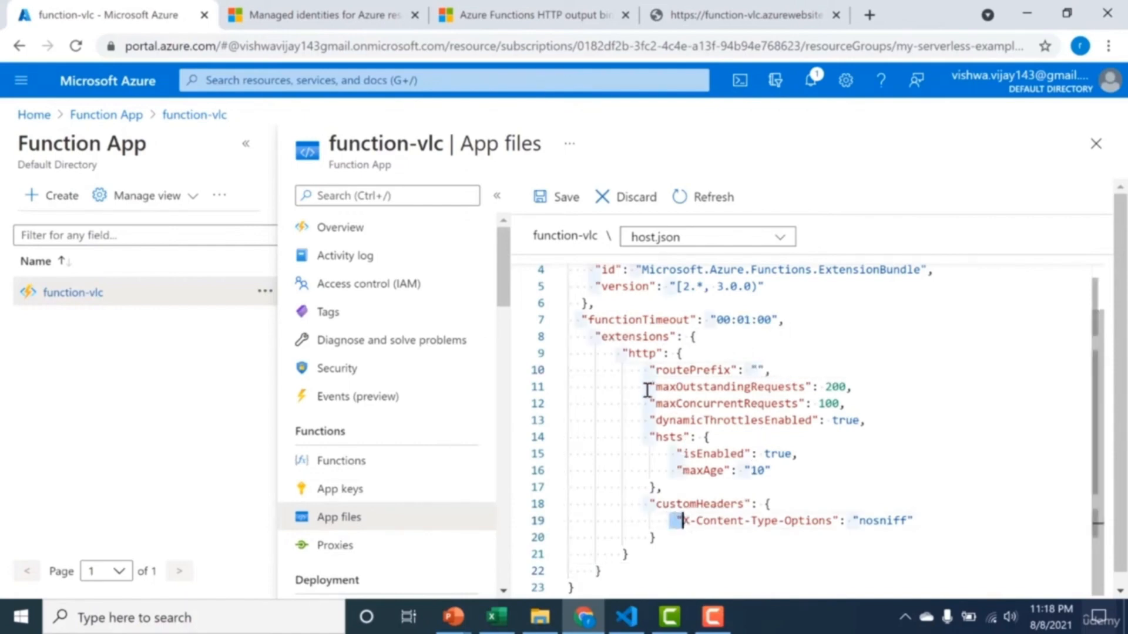
pyautogui.moveTo(646, 391); pyautogui.dragTo(682, 471)
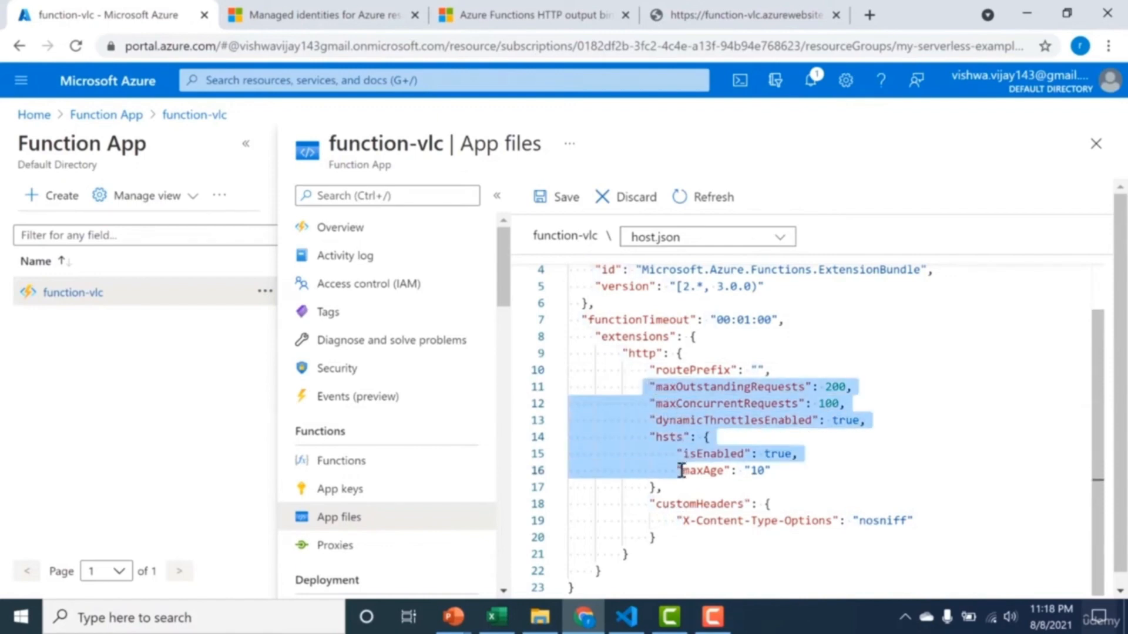
pyautogui.click(682, 470)
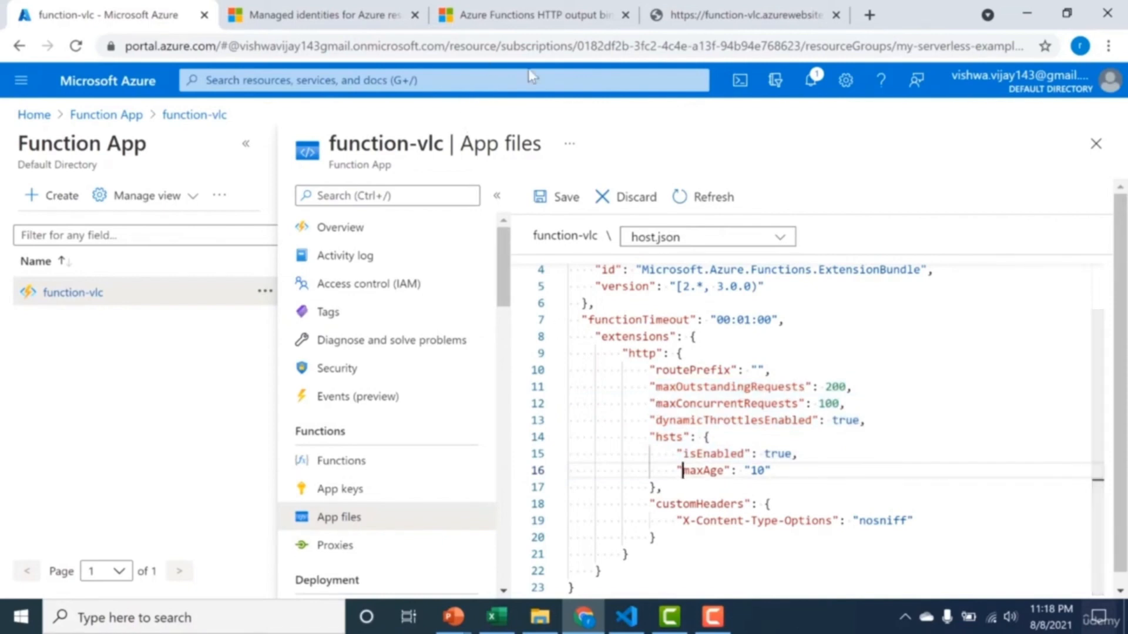
pyautogui.click(548, 199)
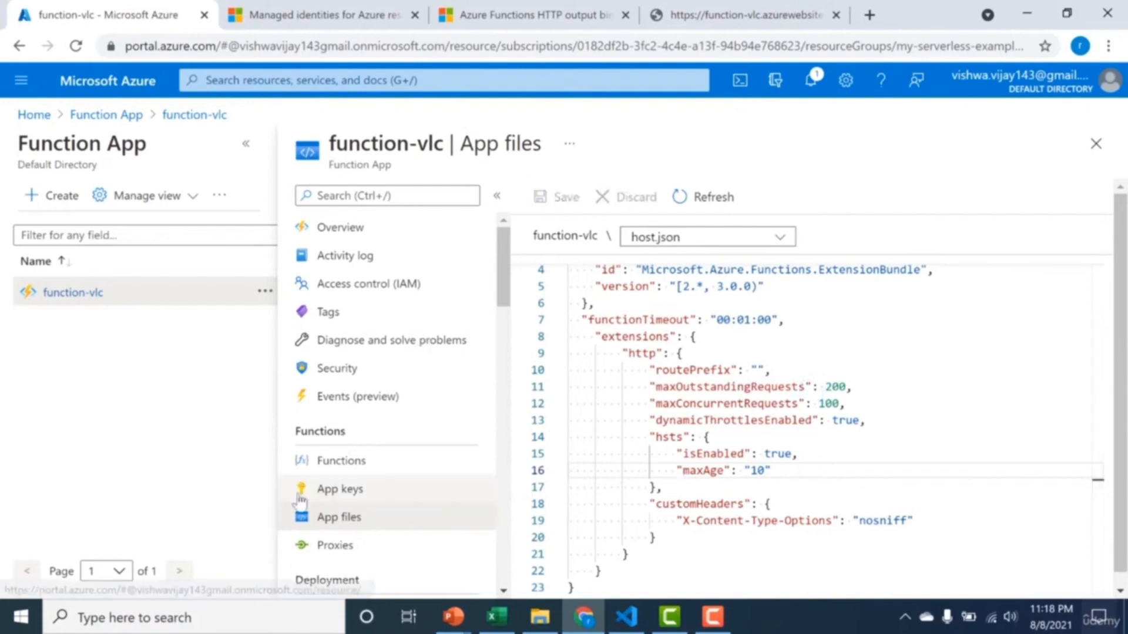
# Open HttpTrigger1 from the function list and copy its function URL.
pyautogui.click(339, 464)
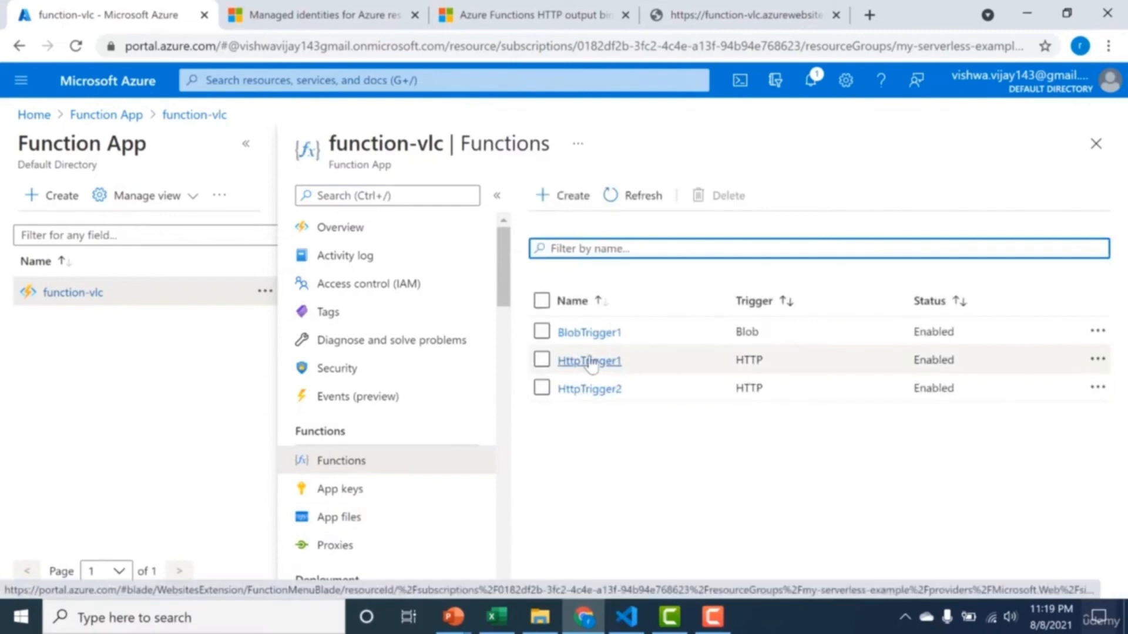
pyautogui.click(589, 361)
pyautogui.click(533, 207)
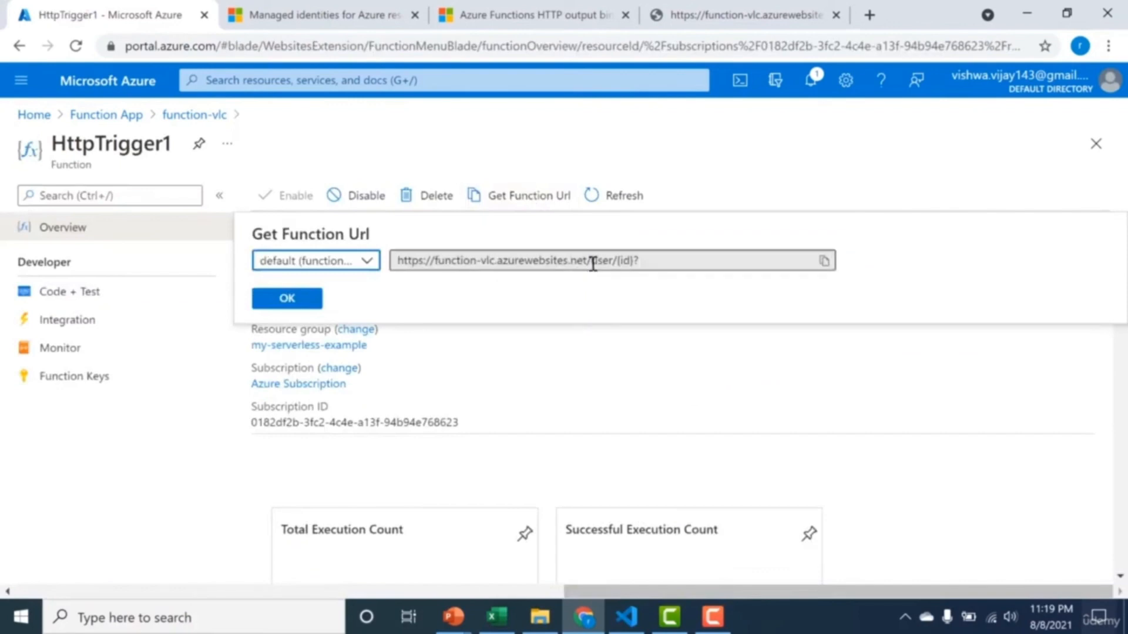
pyautogui.moveTo(592, 262); pyautogui.dragTo(614, 262)
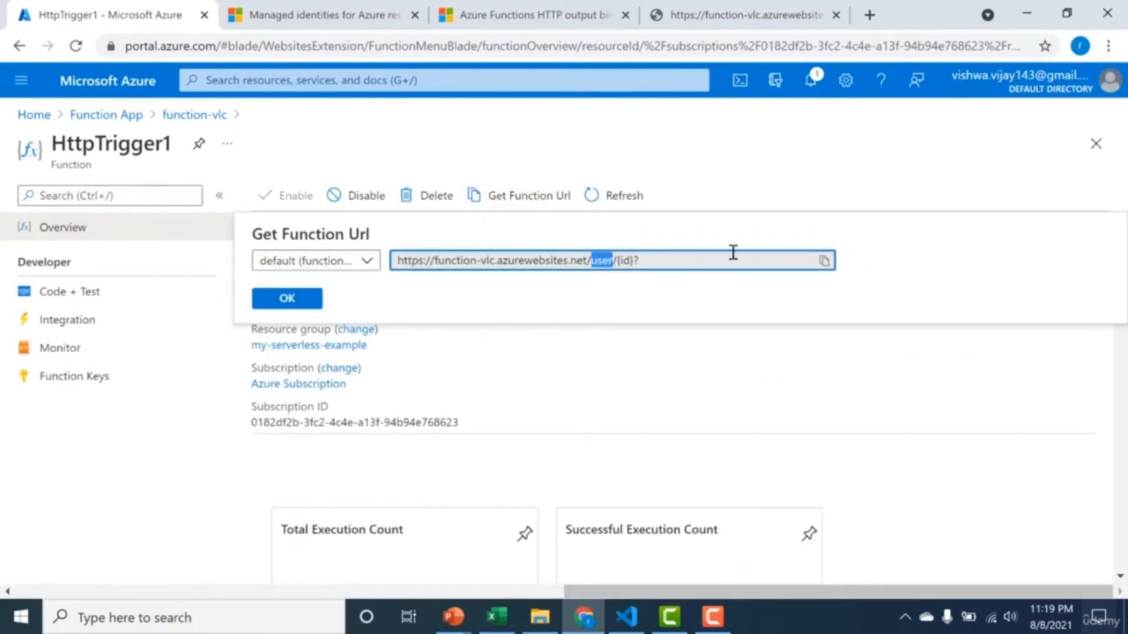
pyautogui.click(824, 260)
# Load the copied function URL in the browser tab showing the earlier JSON response, with the id placeholder replaced by 1.
pyautogui.click(800, 27)
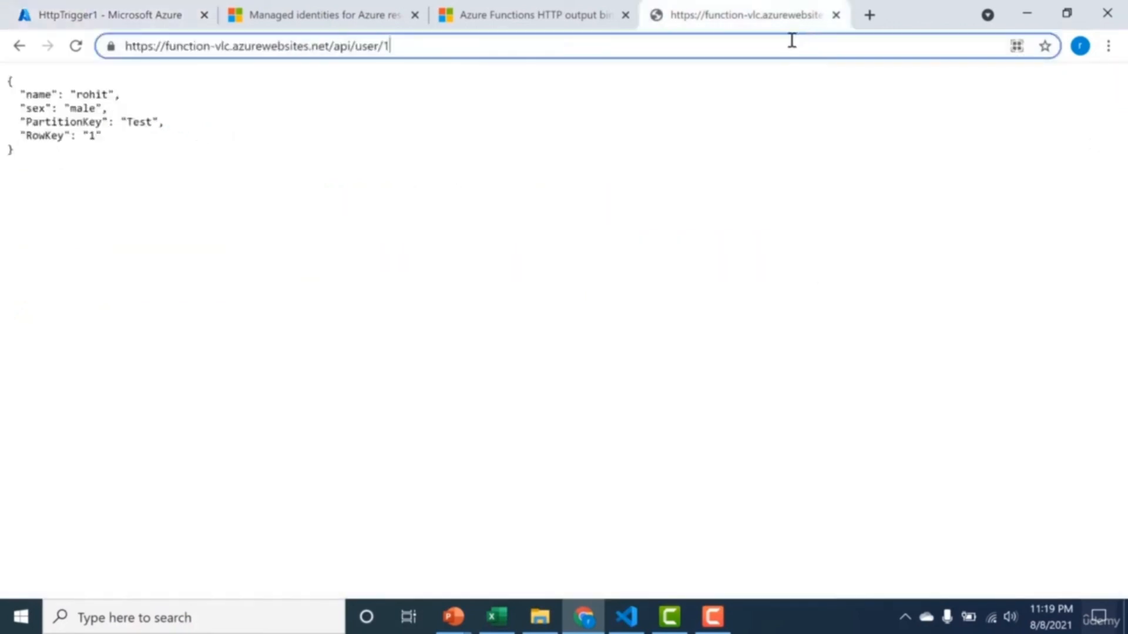
pyautogui.hotkey('ctrl', 's')
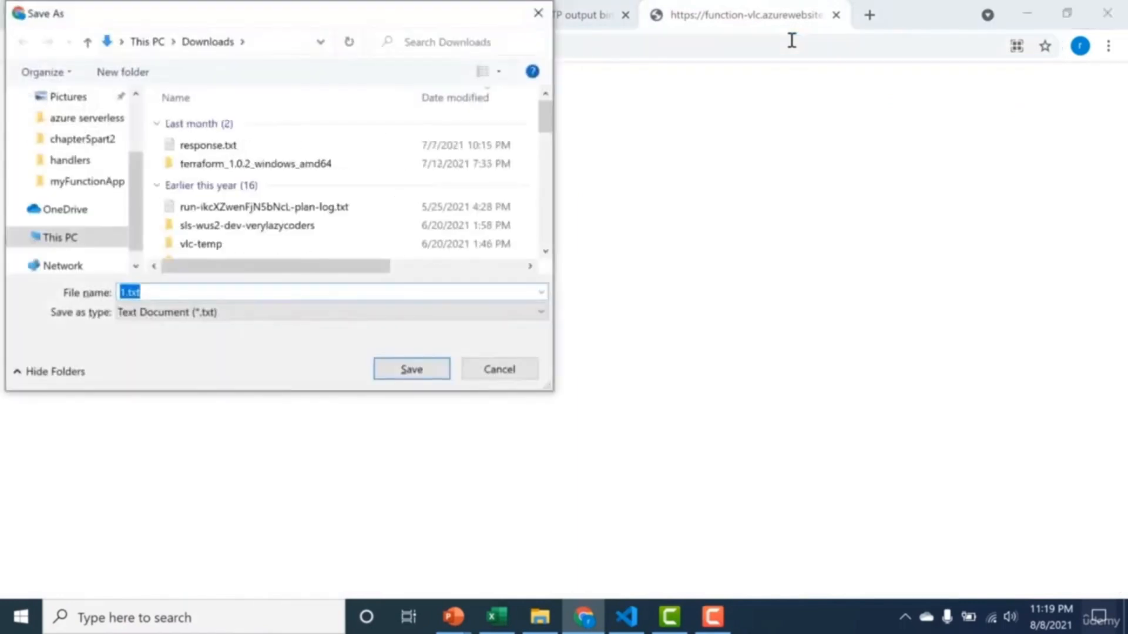
pyautogui.press('Escape')
pyautogui.click(780, 53)
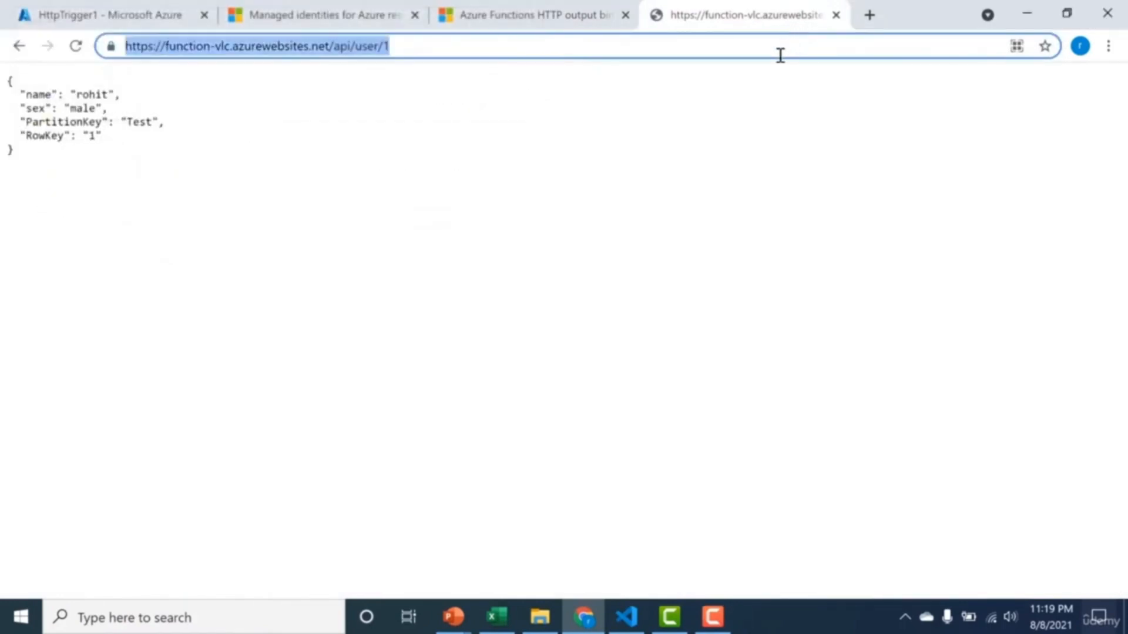
pyautogui.hotkey('ctrl', 'v')
pyautogui.press('BackSpace')
pyautogui.press('BackSpace')
pyautogui.press('BackSpace')
pyautogui.press('BackSpace')
pyautogui.press('BackSpace')
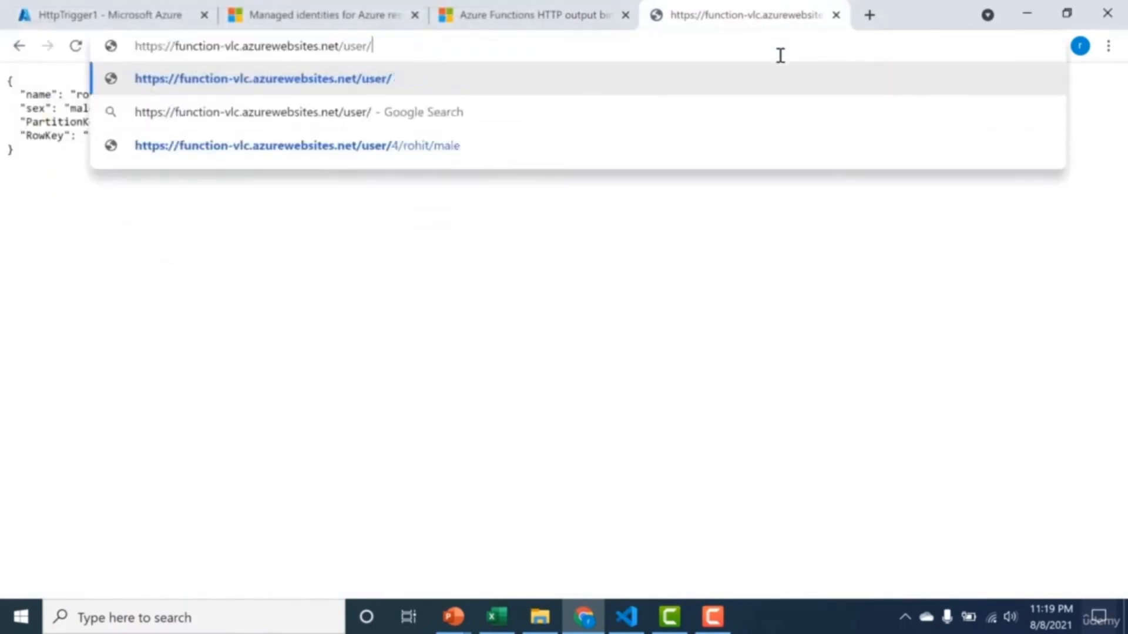
pyautogui.write('1')
pyautogui.press('Return')
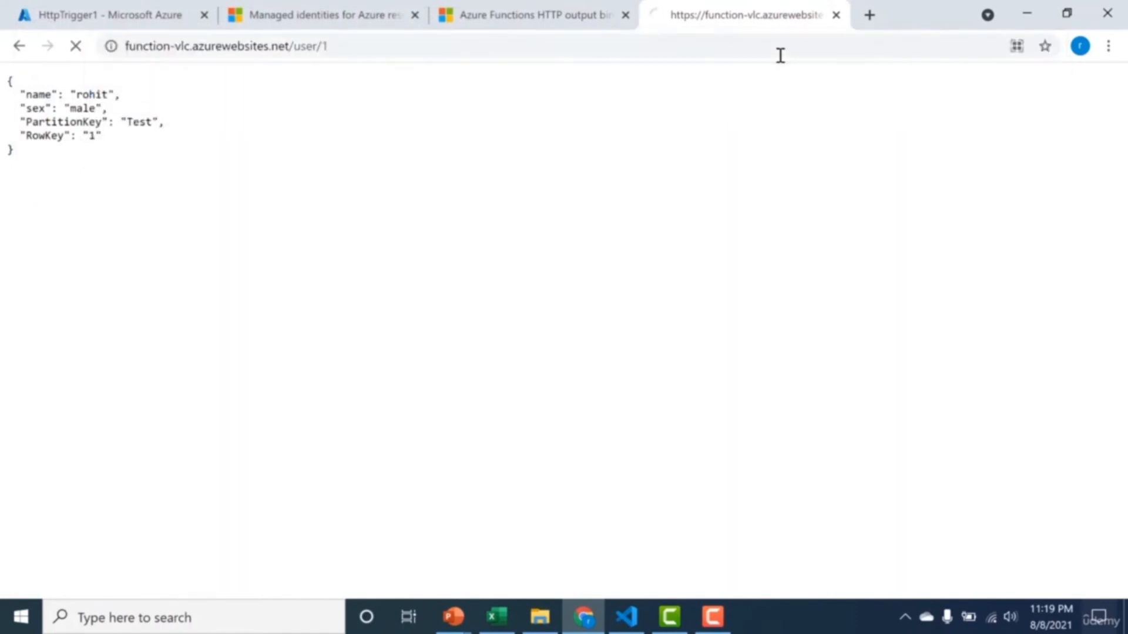
# Record a reload of the user/1 page in the browser's network tools and examine the response headers for X-Content-Type-Options.
pyautogui.rightClick(727, 157)
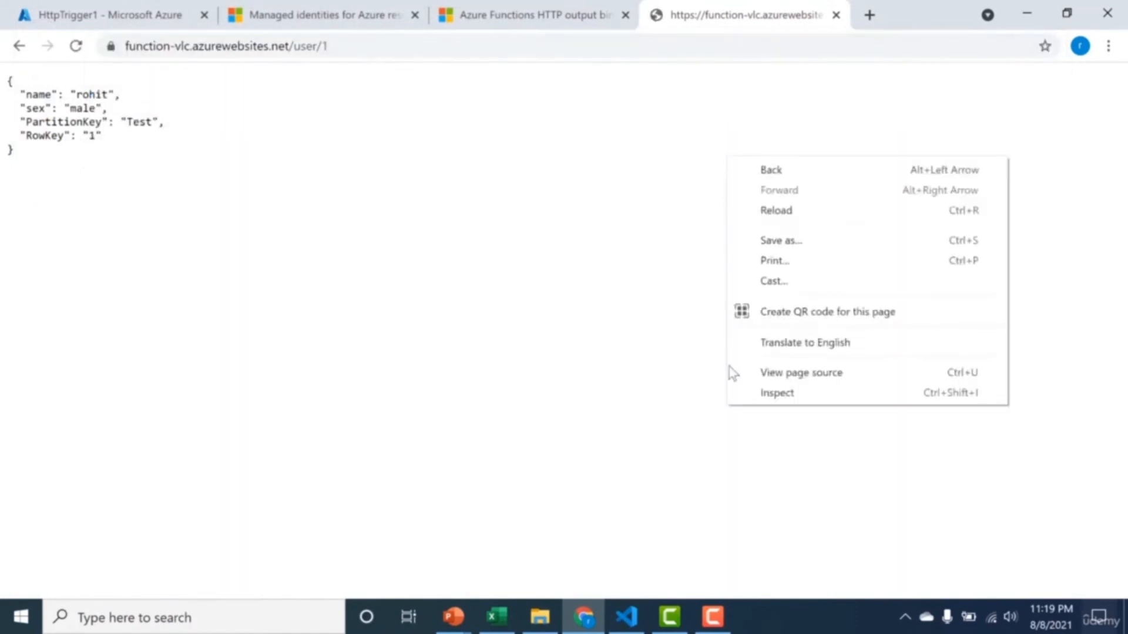
pyautogui.click(752, 387)
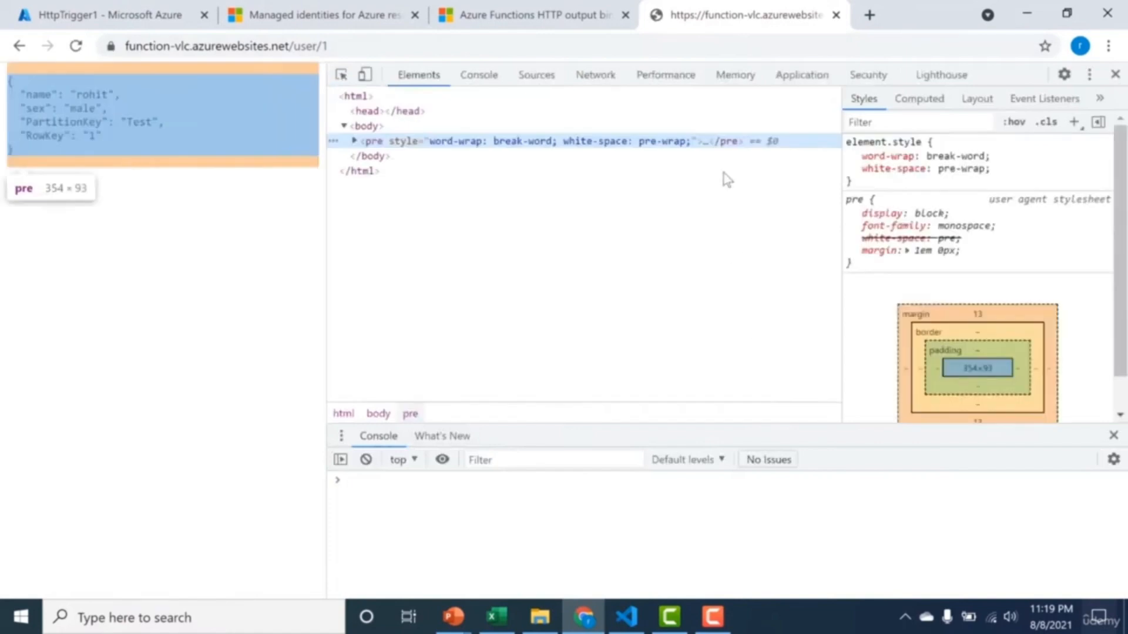
pyautogui.click(618, 83)
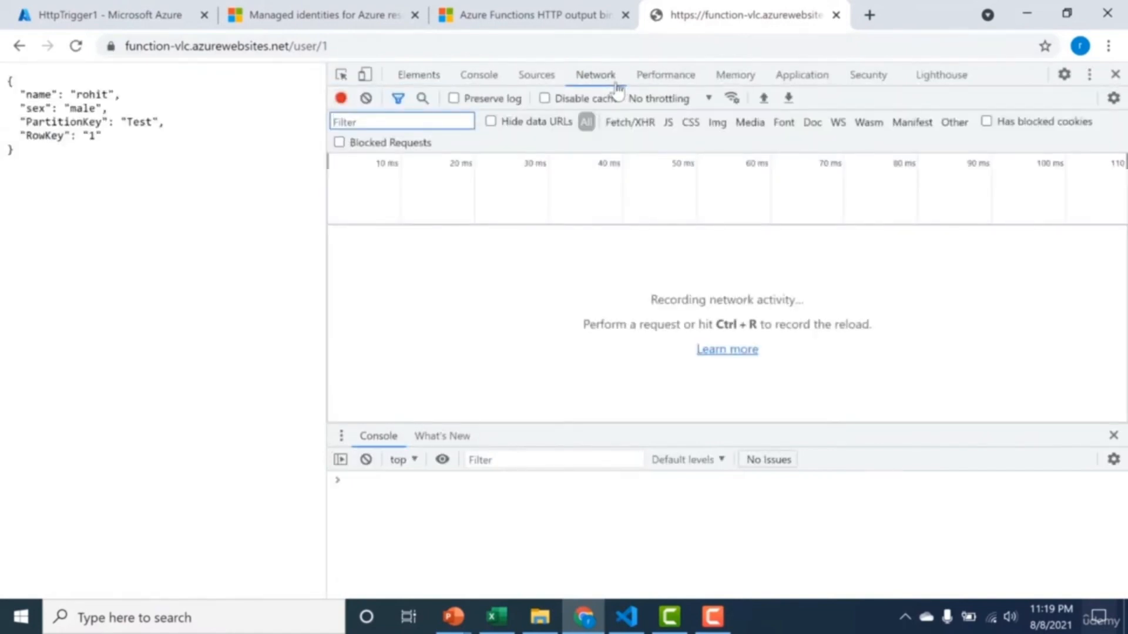
pyautogui.hotkey('ctrl', 'r')
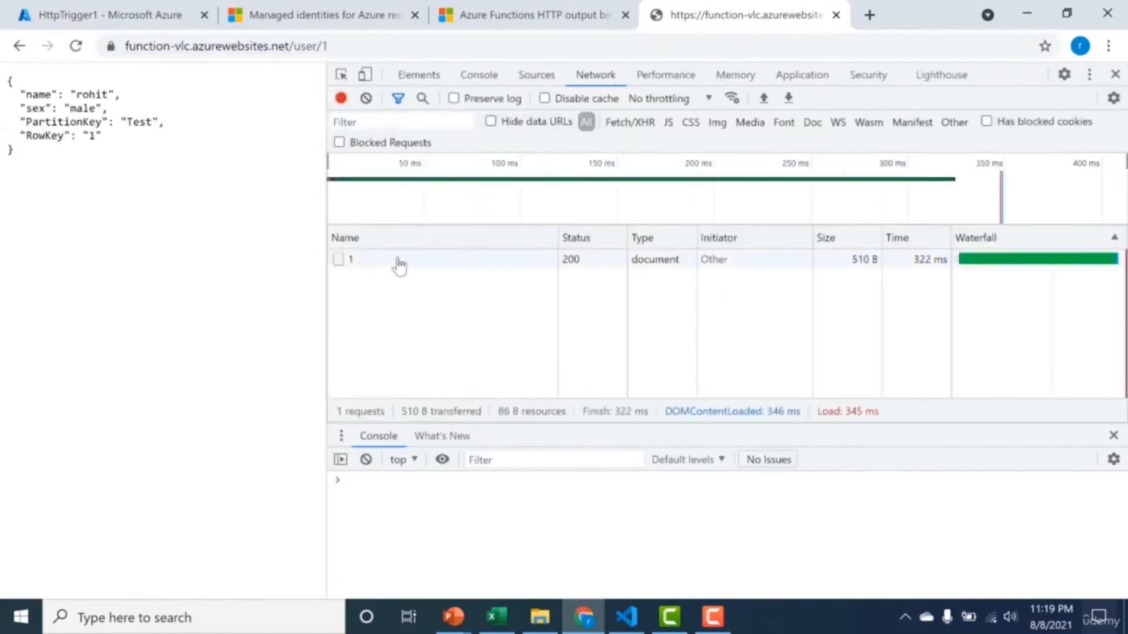
pyautogui.click(400, 265)
pyautogui.click(665, 235)
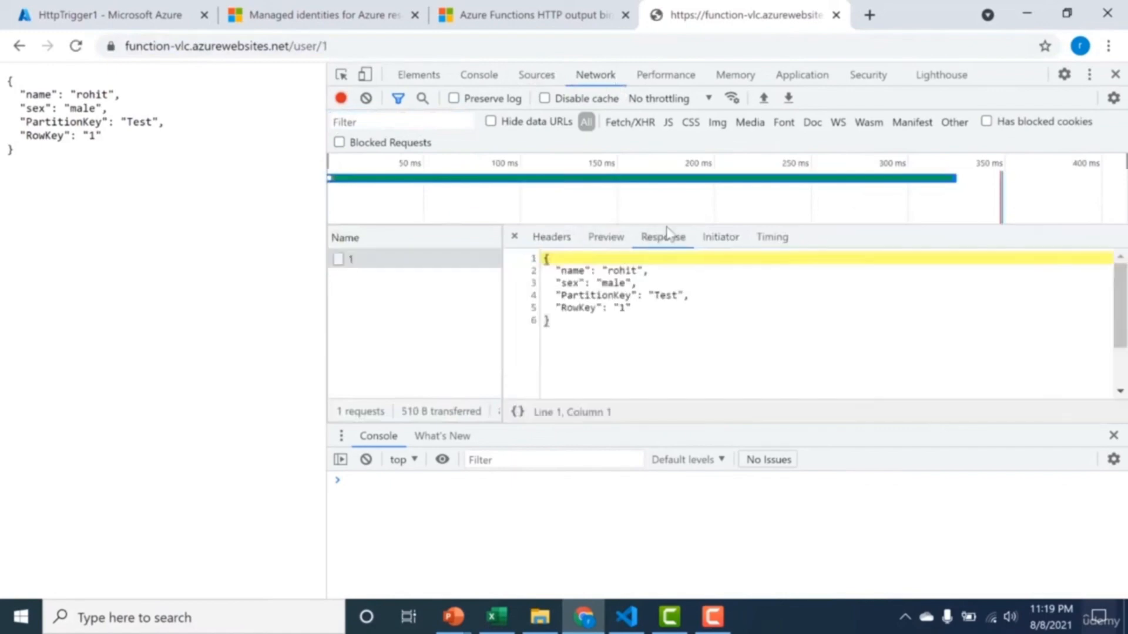
pyautogui.click(551, 237)
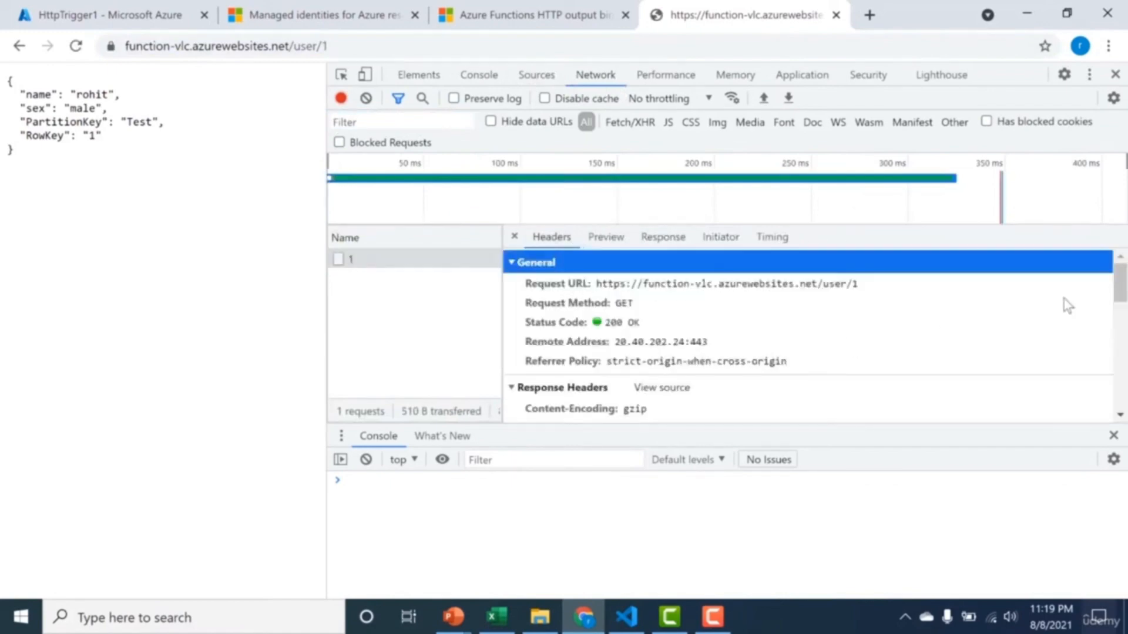
pyautogui.moveTo(1118, 285); pyautogui.dragTo(1120, 329)
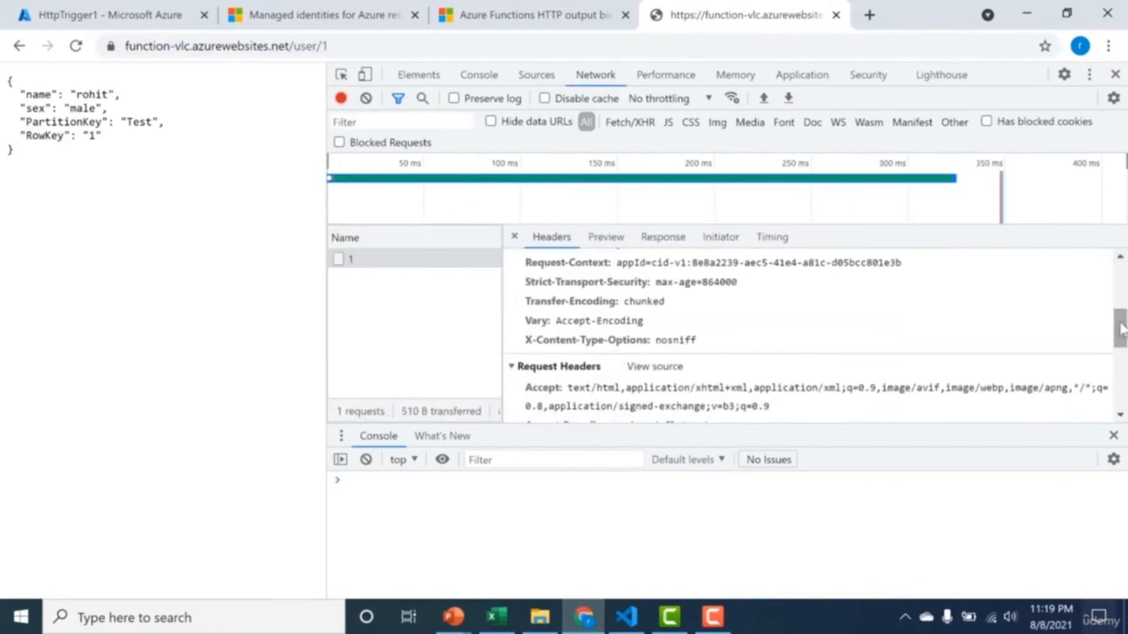
pyautogui.click(743, 341)
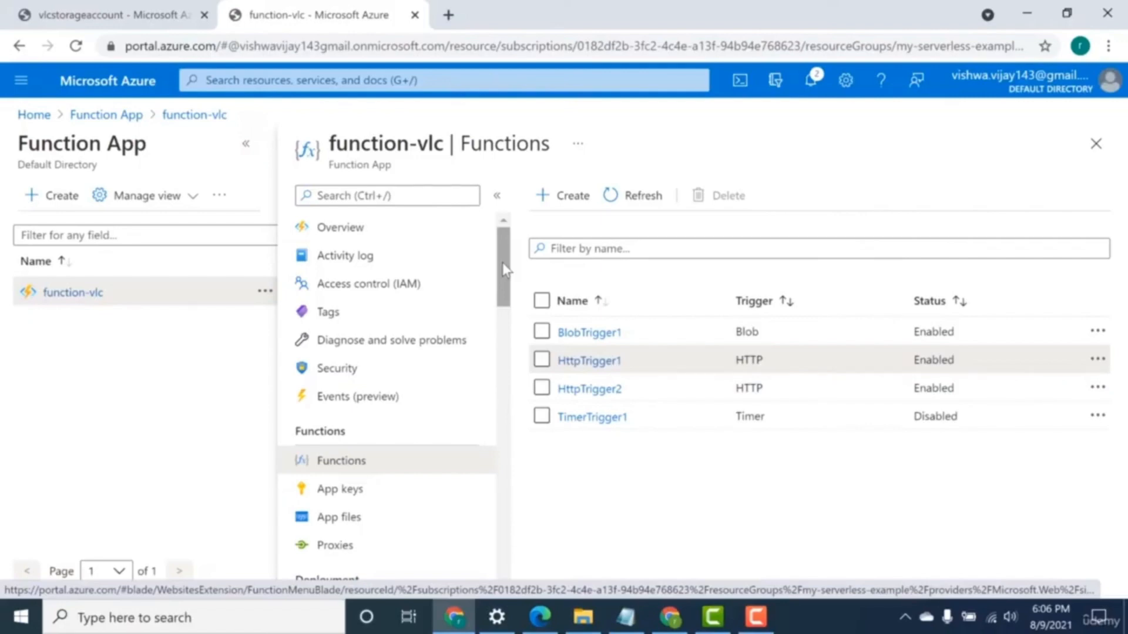
# Open the Azure Table Storage (inputTable) input binding in the integration settings of HttpTrigger1.
pyautogui.click(505, 471)
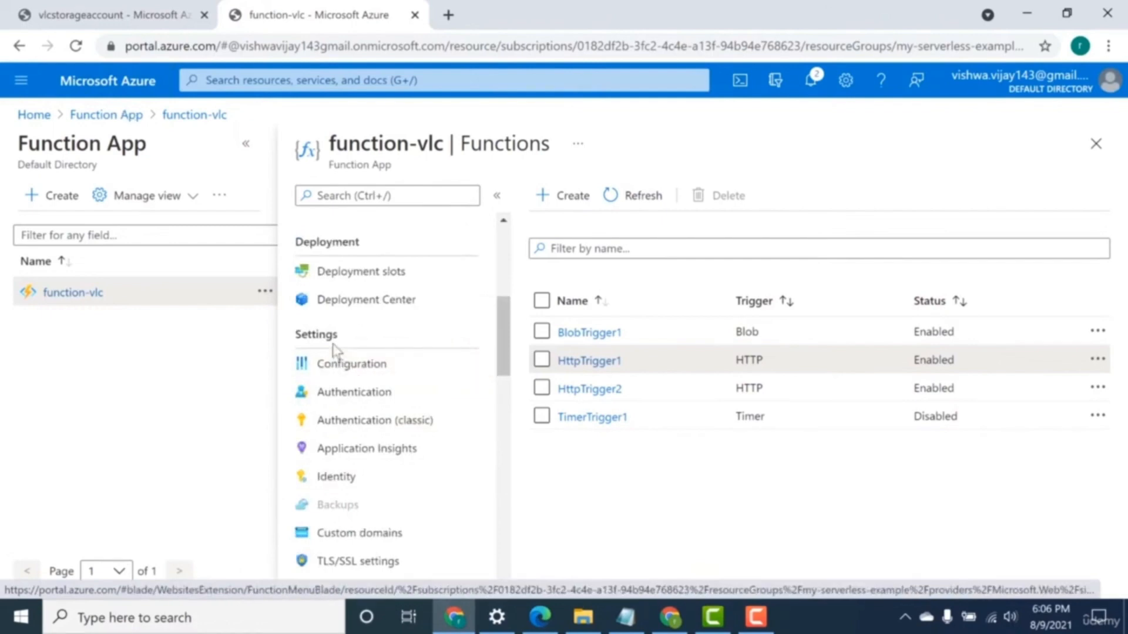
pyautogui.click(601, 367)
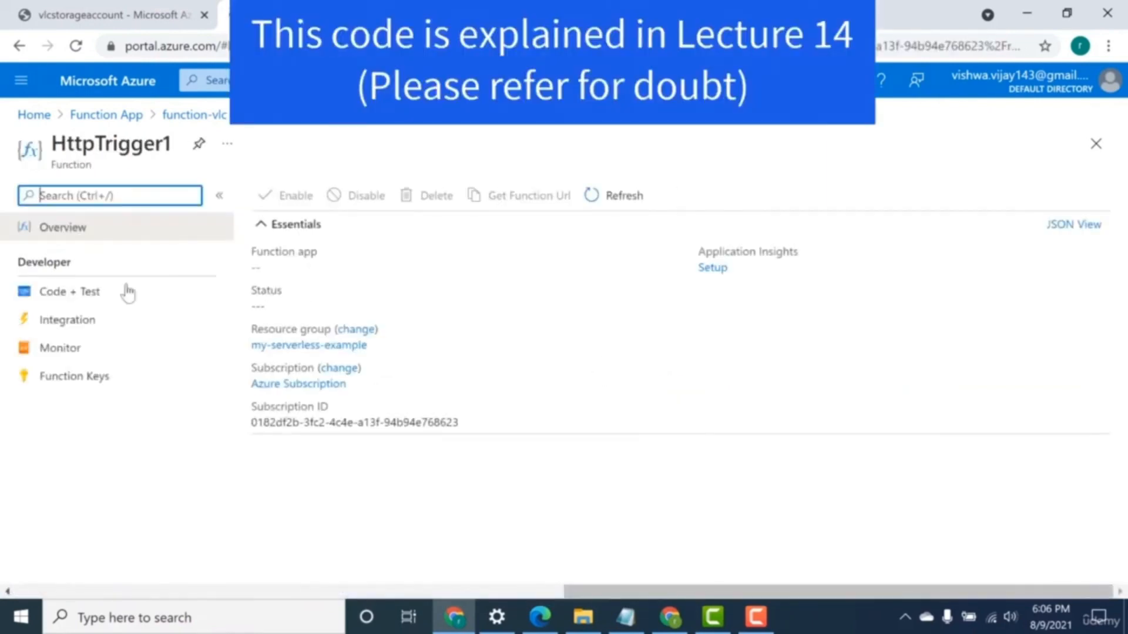
pyautogui.click(76, 320)
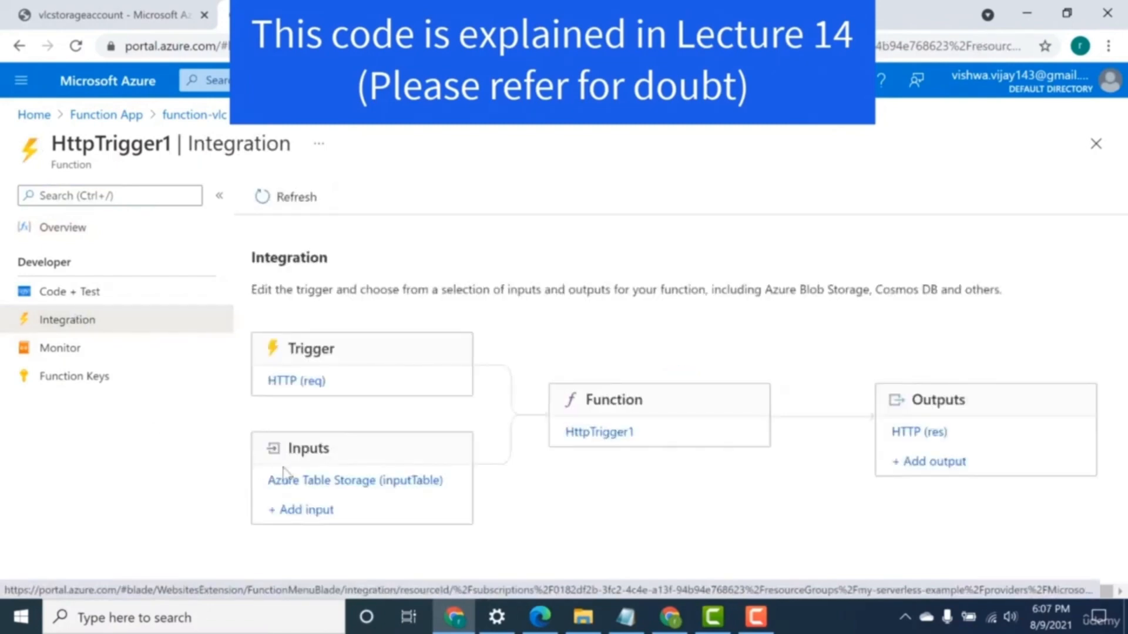
pyautogui.click(311, 483)
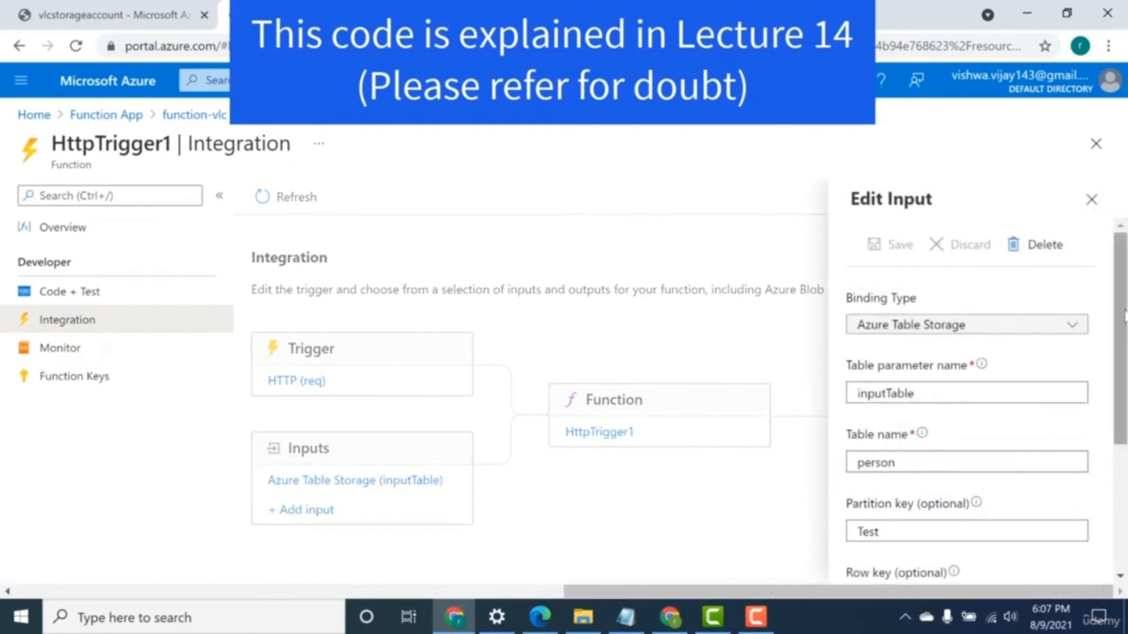
# Check the input binding's remaining fields down to its storage account connection, and open the vlcstorageaccount storage account.
pyautogui.moveTo(1118, 294); pyautogui.dragTo(1115, 440)
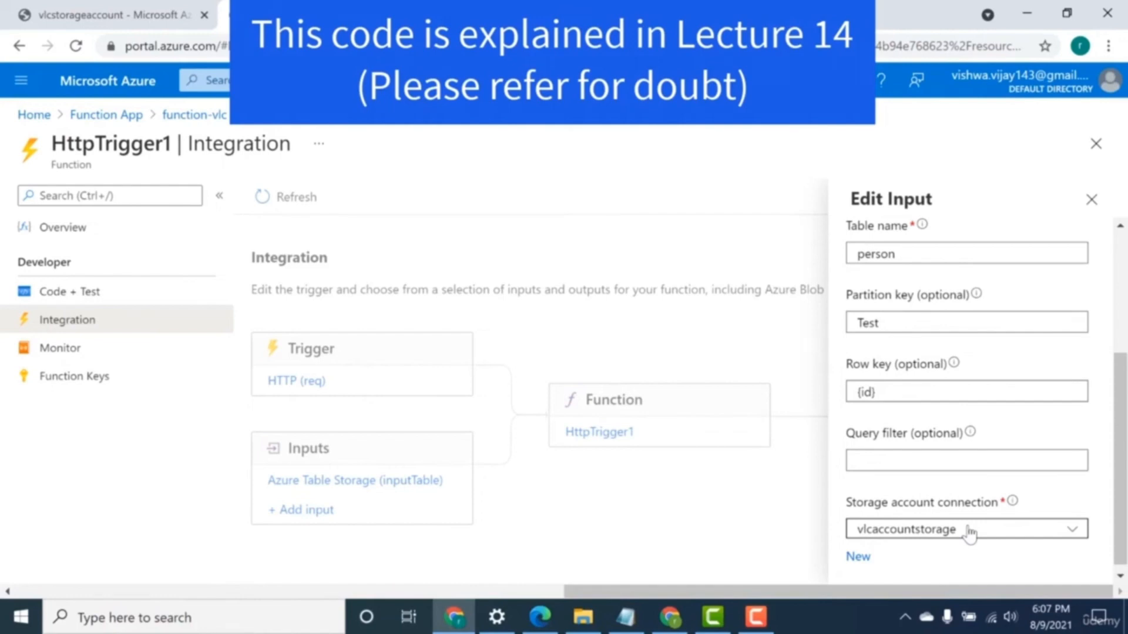
pyautogui.click(434, 80)
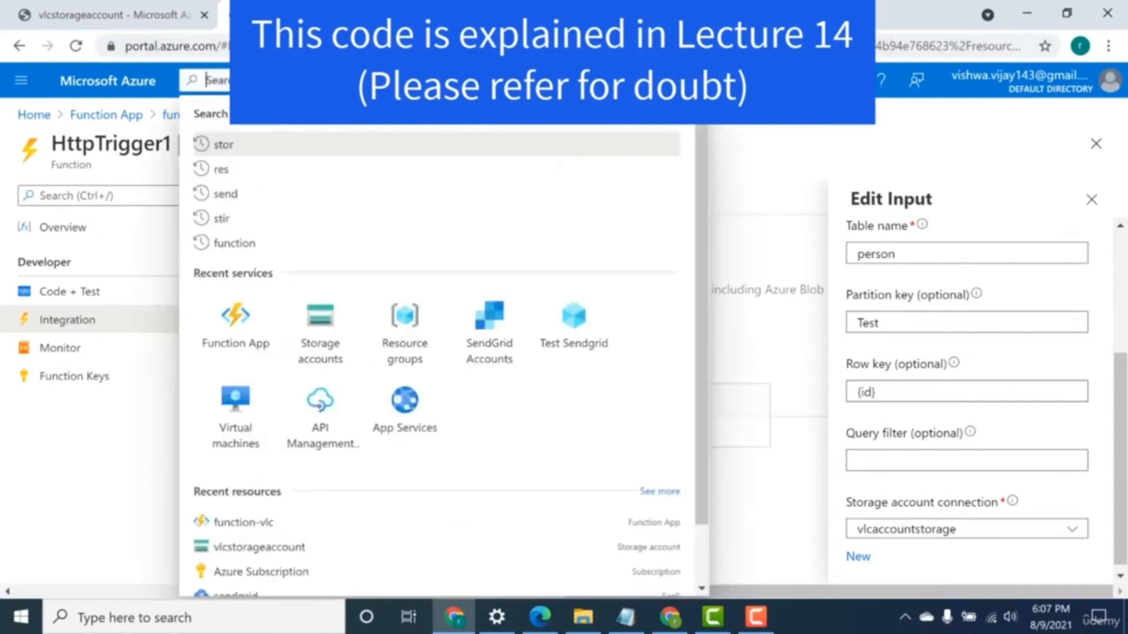
pyautogui.write('st')
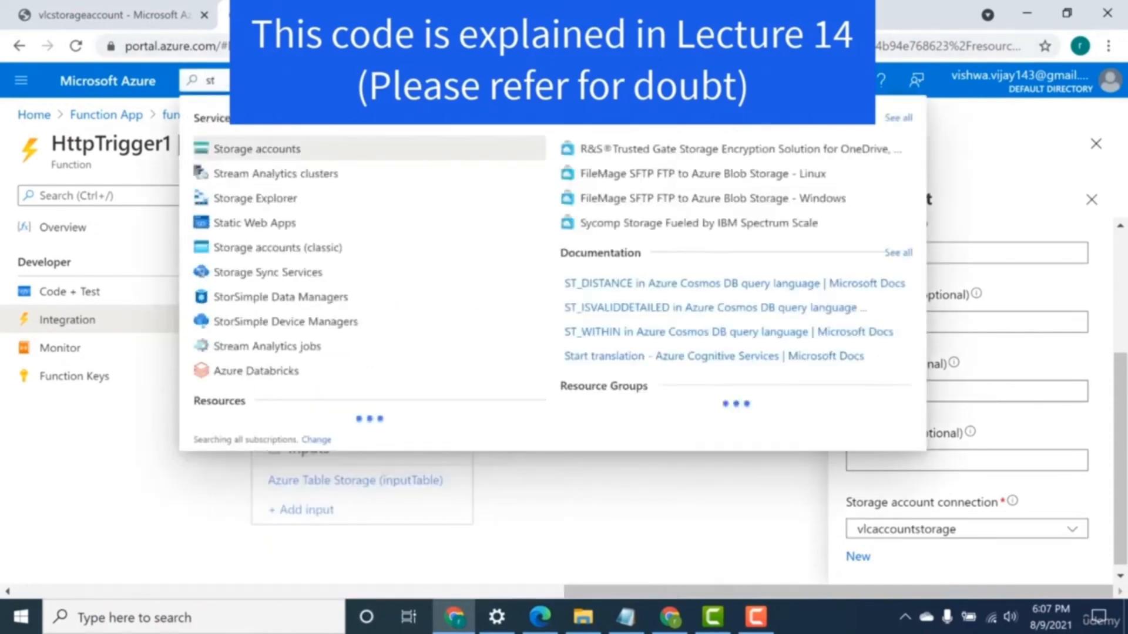
pyautogui.click(380, 148)
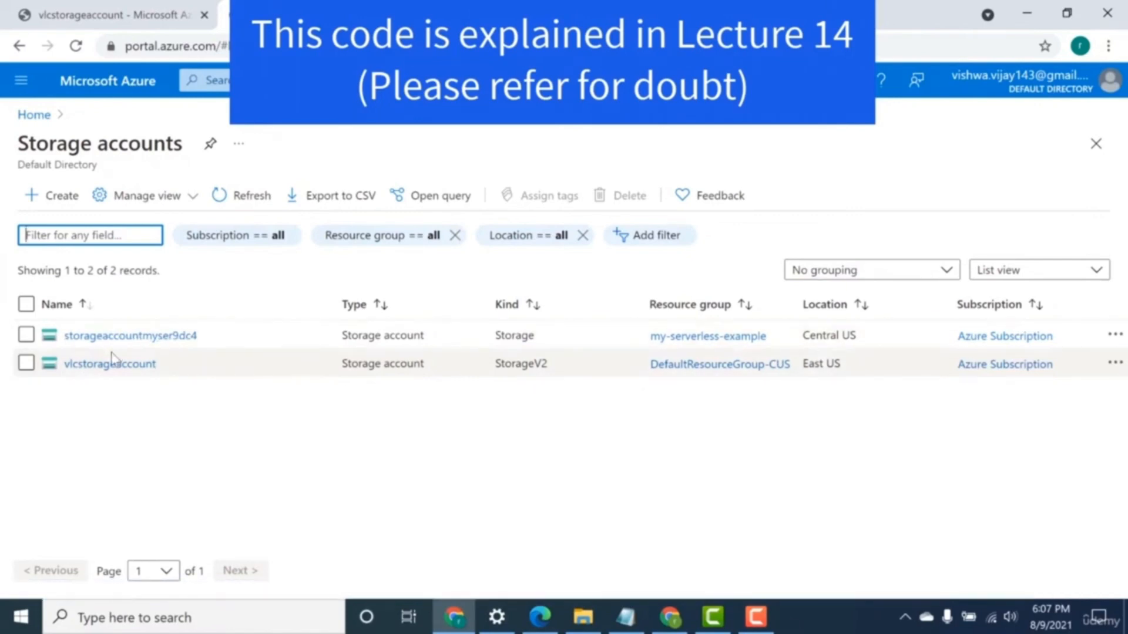
pyautogui.click(111, 367)
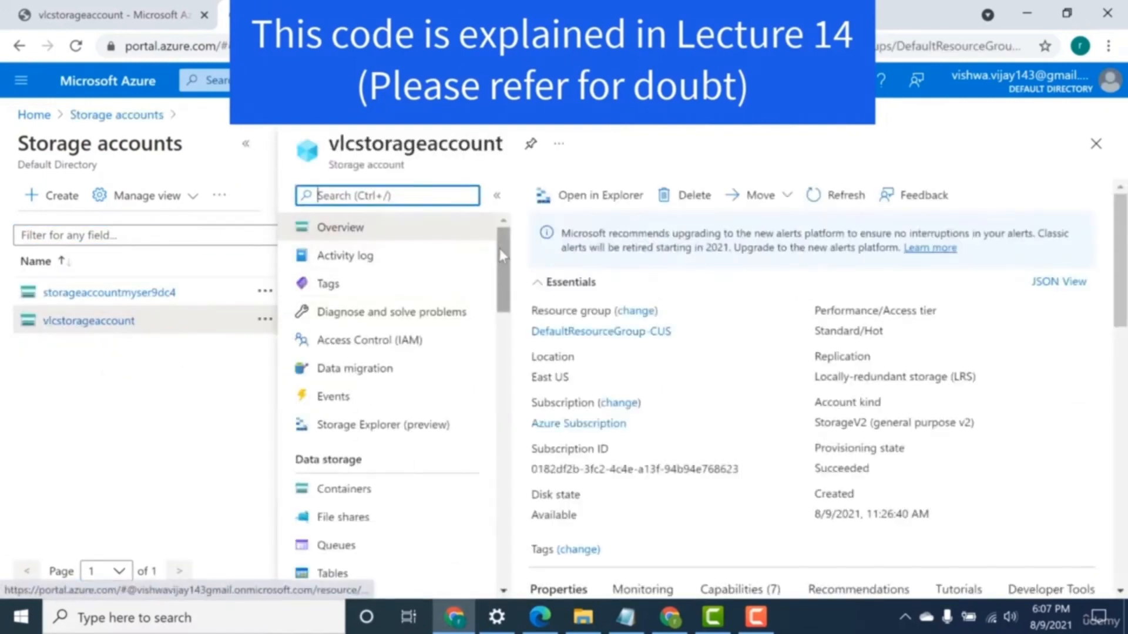
# View the tables of vlcstorageaccount and display the person table's entities in Storage Explorer (preview).
pyautogui.moveTo(499, 249); pyautogui.dragTo(499, 321)
pyautogui.click(367, 288)
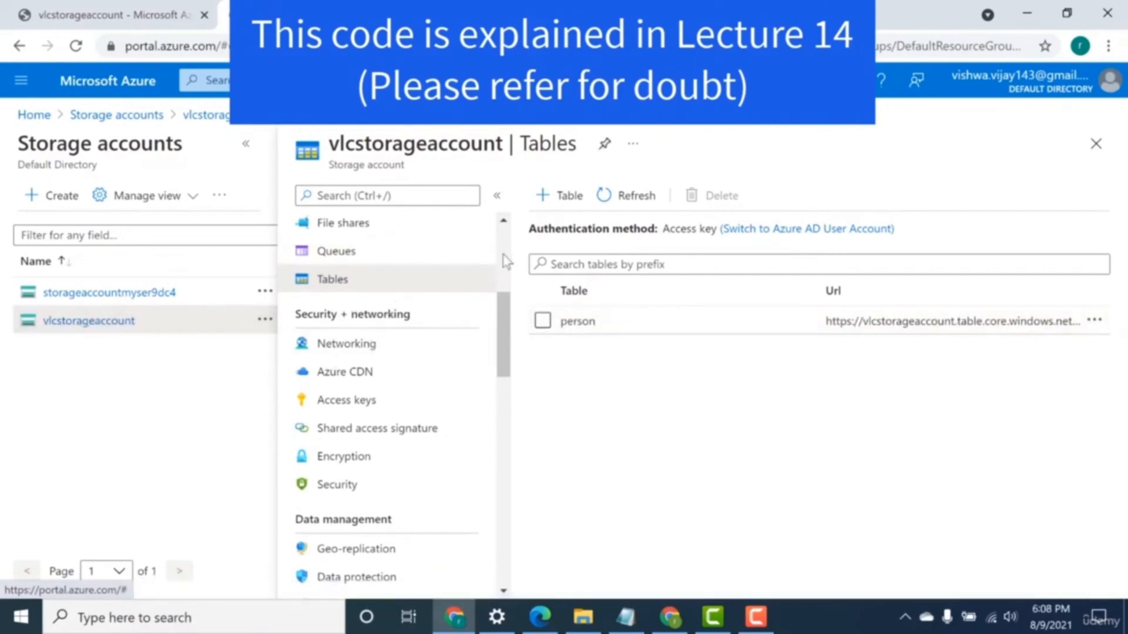
pyautogui.scroll(5, 417, 371)
pyautogui.click(379, 423)
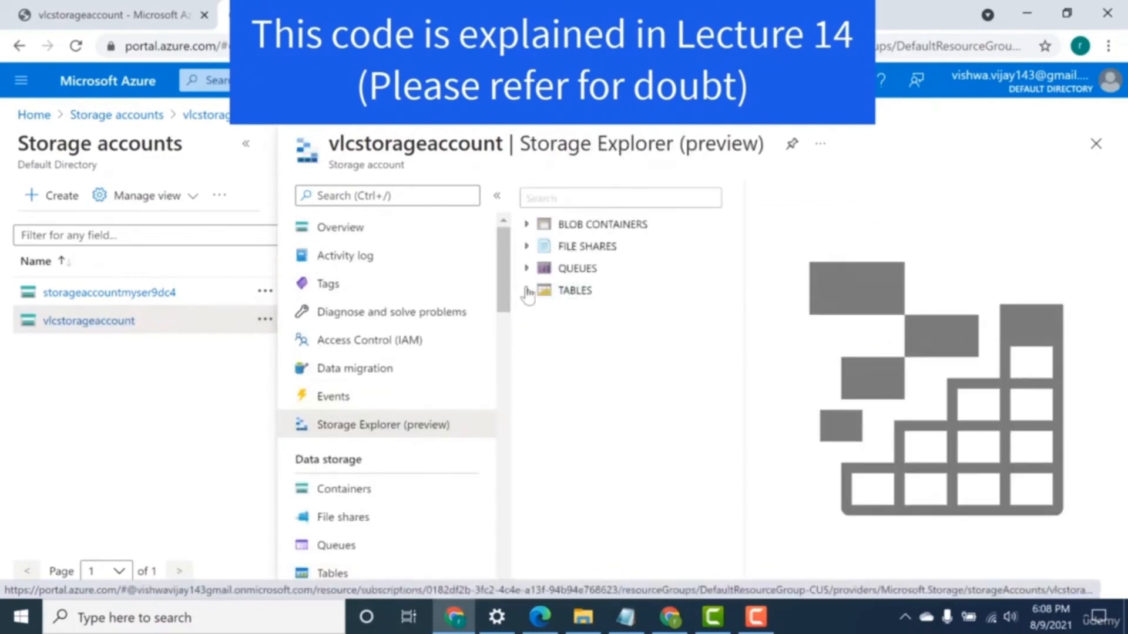
pyautogui.click(528, 291)
pyautogui.click(594, 313)
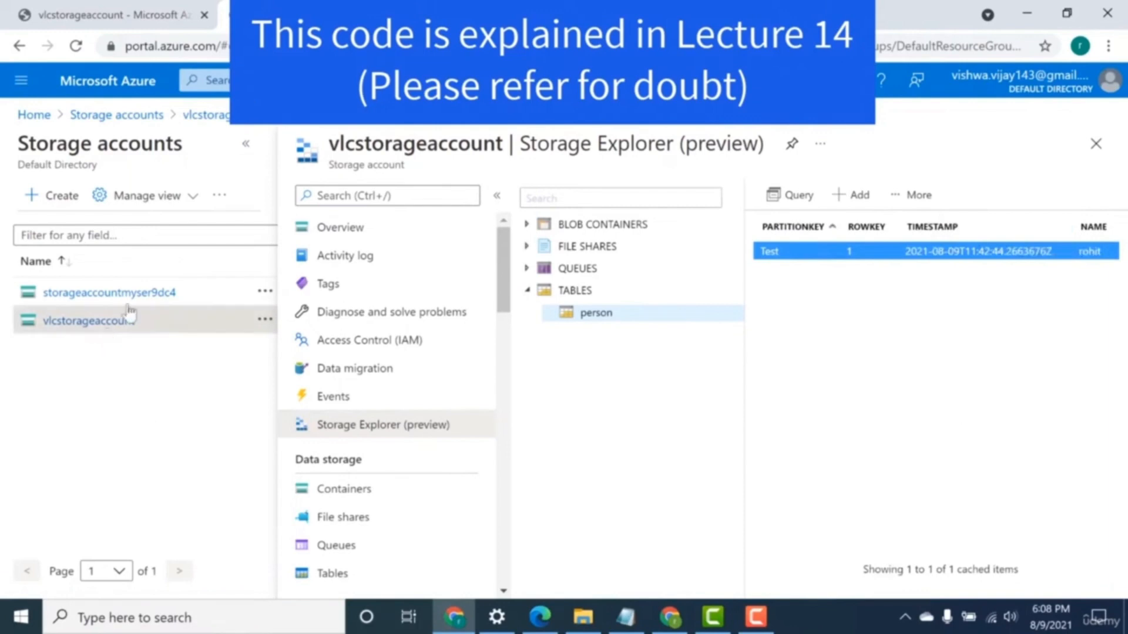
# Open the Configuration settings of the function-vlc function app.
pyautogui.click(287, 81)
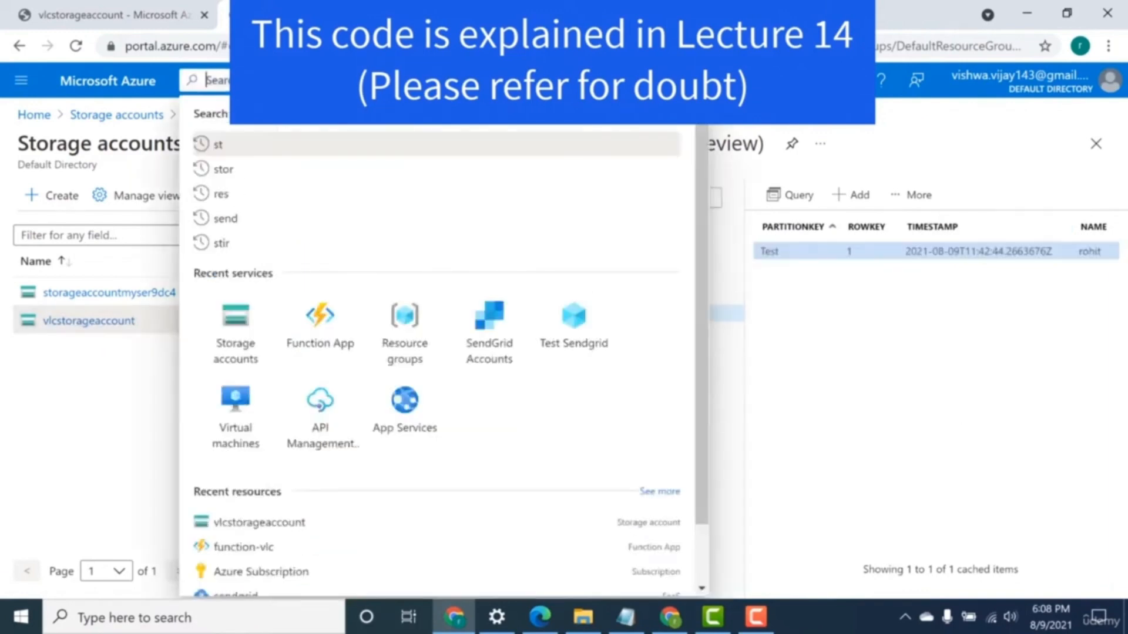
pyautogui.click(301, 339)
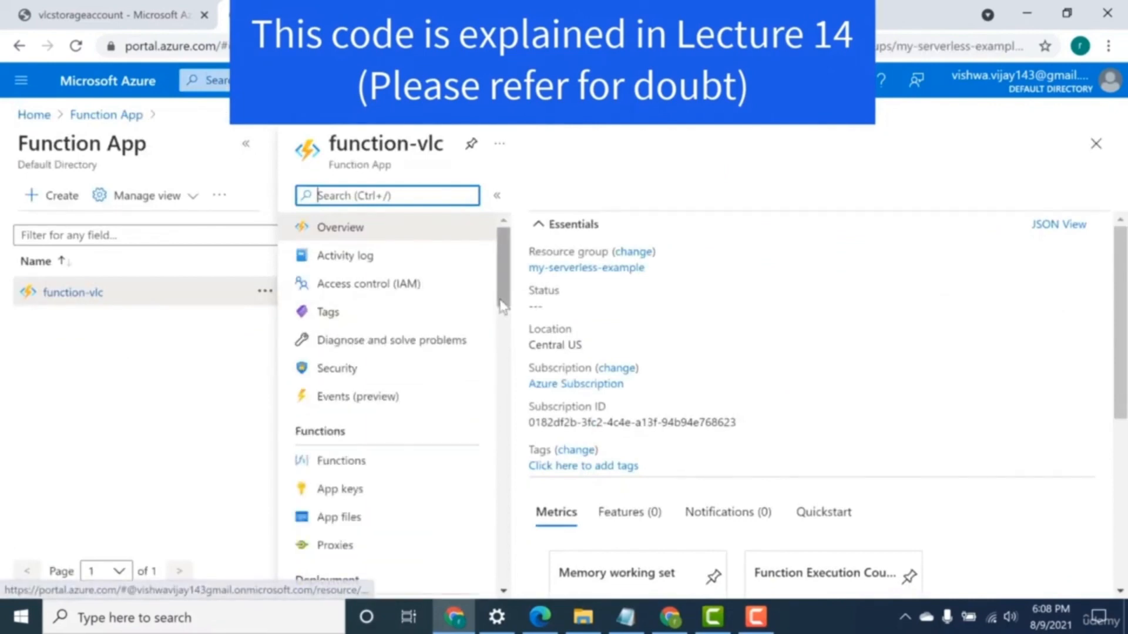
pyautogui.moveTo(504, 302); pyautogui.dragTo(506, 355)
pyautogui.scroll(-2, 509, 363)
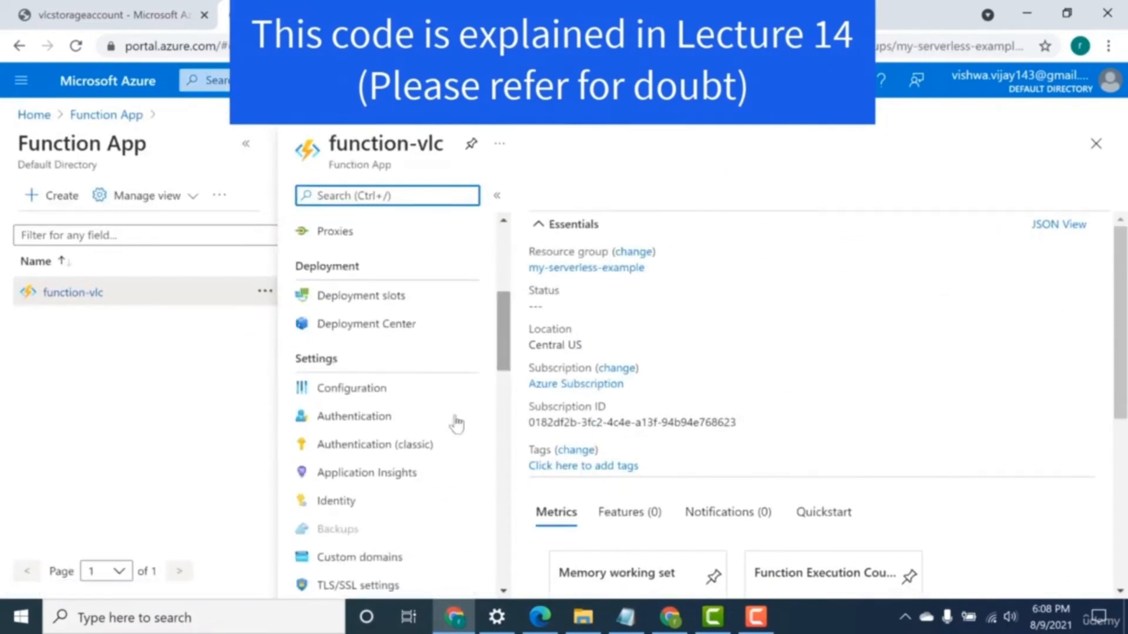
pyautogui.click(409, 406)
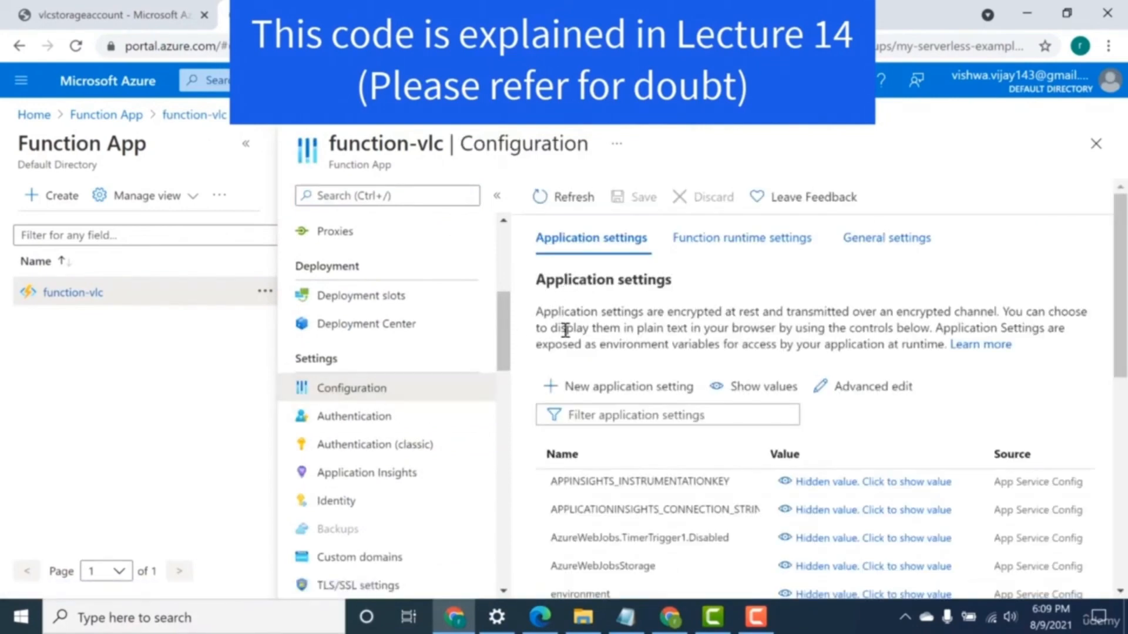
# Start a new application setting named vlcstorageaccount.
pyautogui.click(593, 388)
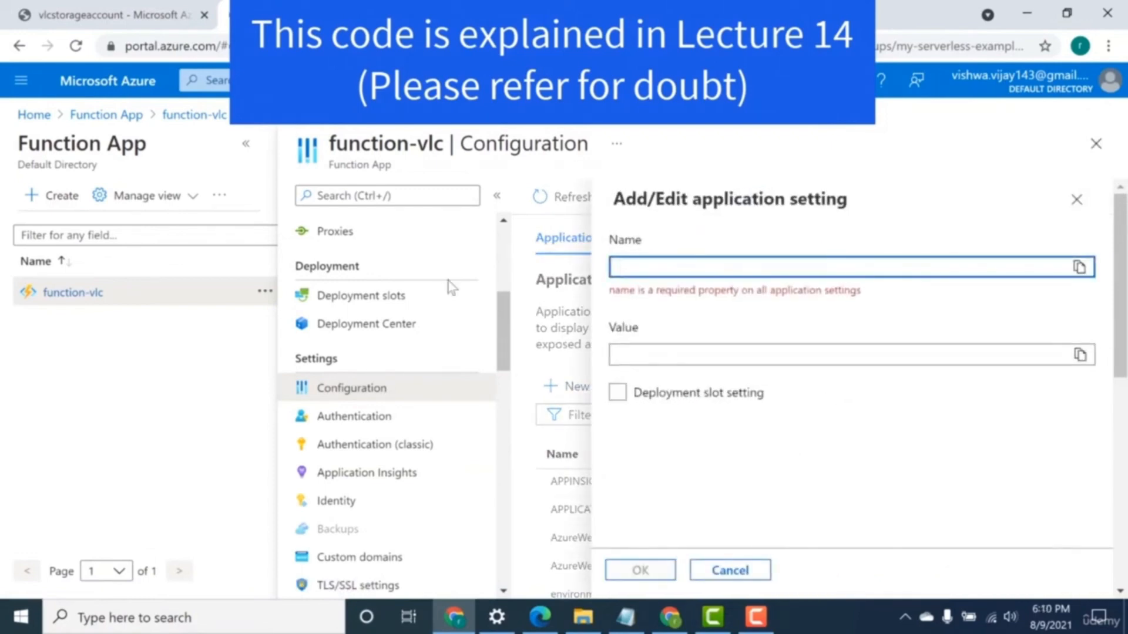
pyautogui.write('vlcstorageaccount')
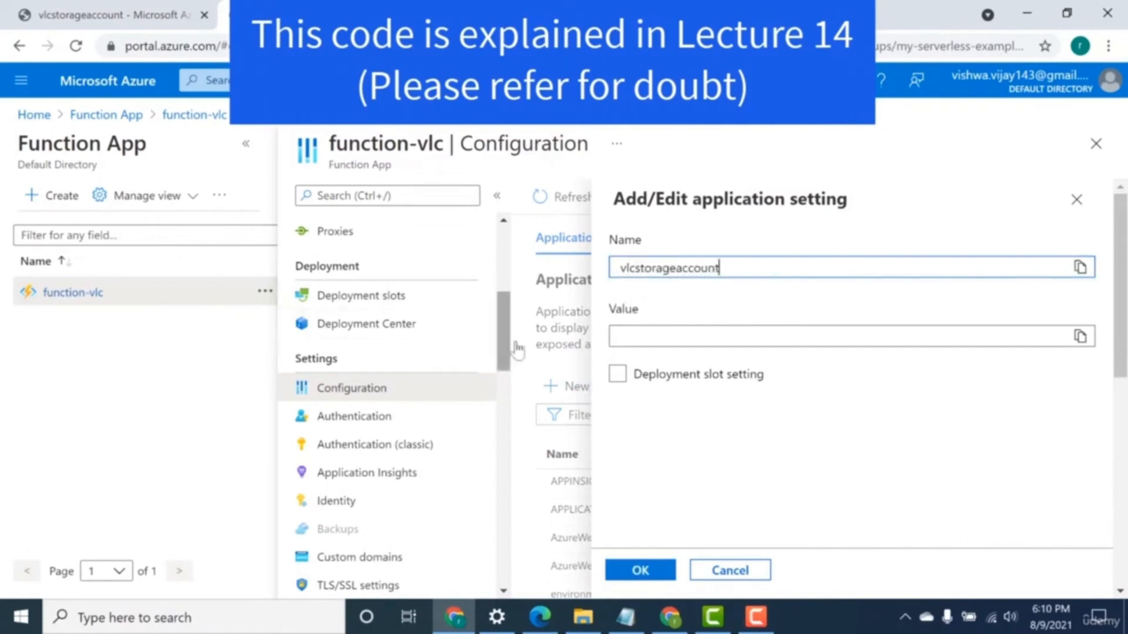
pyautogui.click(624, 338)
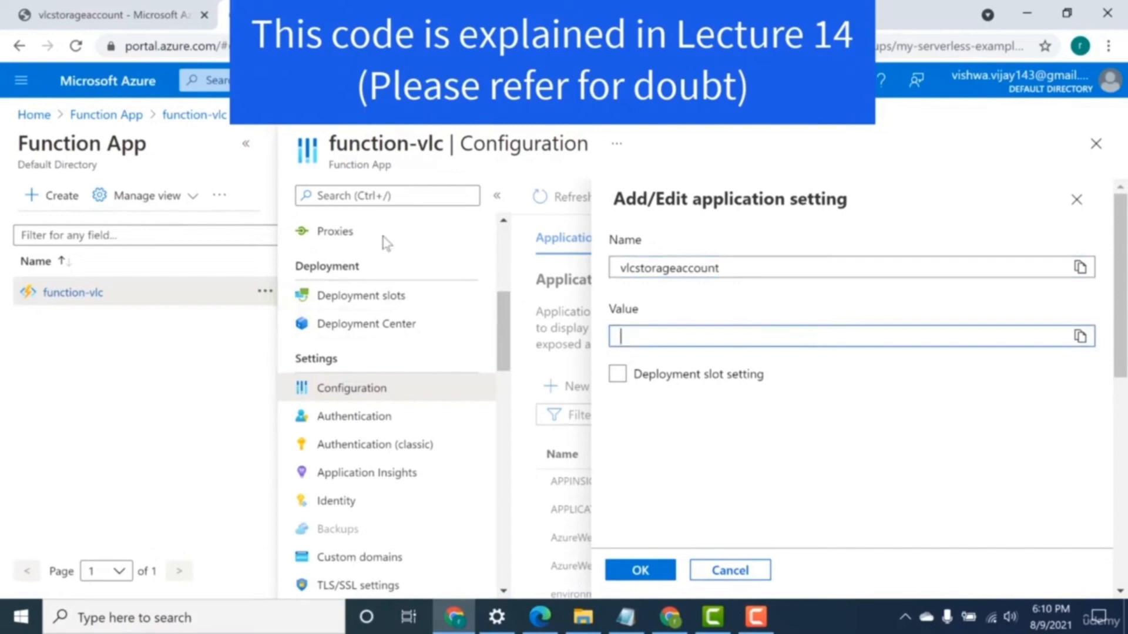
# Copy the key1 connection string from vlcstorageaccount's access keys and add it as the value of the new application setting.
pyautogui.click(116, 7)
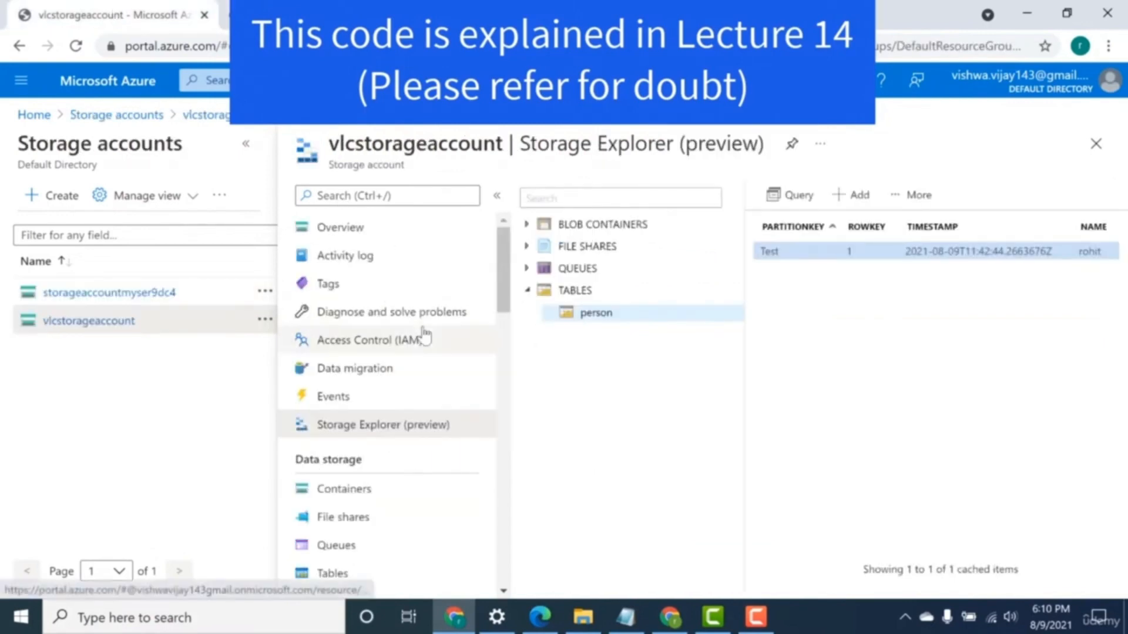
pyautogui.moveTo(500, 277); pyautogui.dragTo(501, 356)
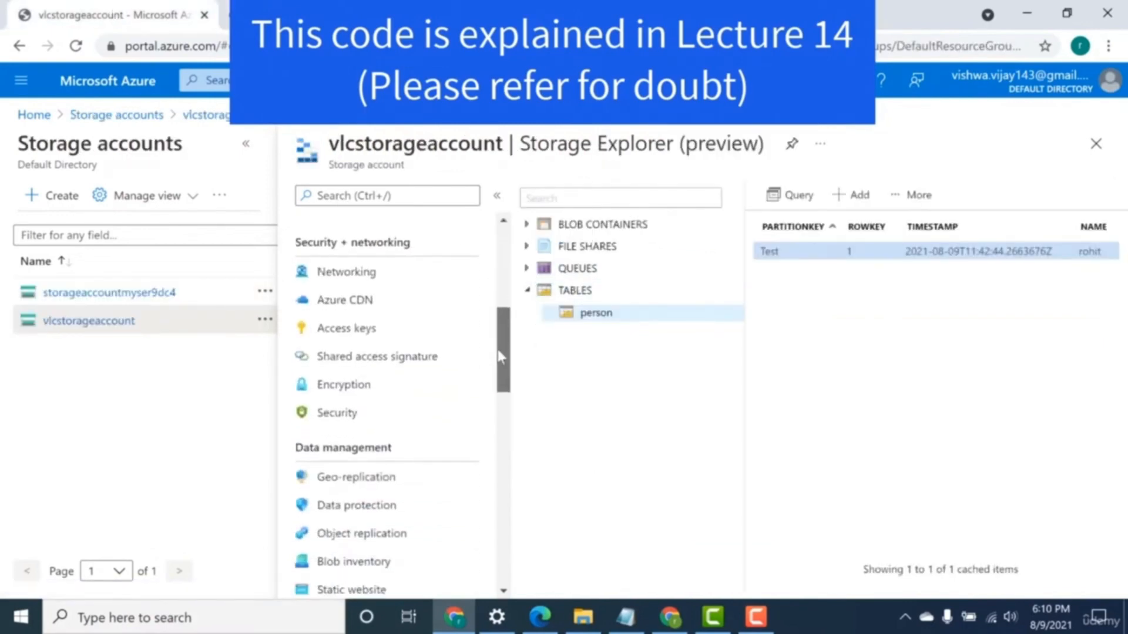
pyautogui.click(385, 340)
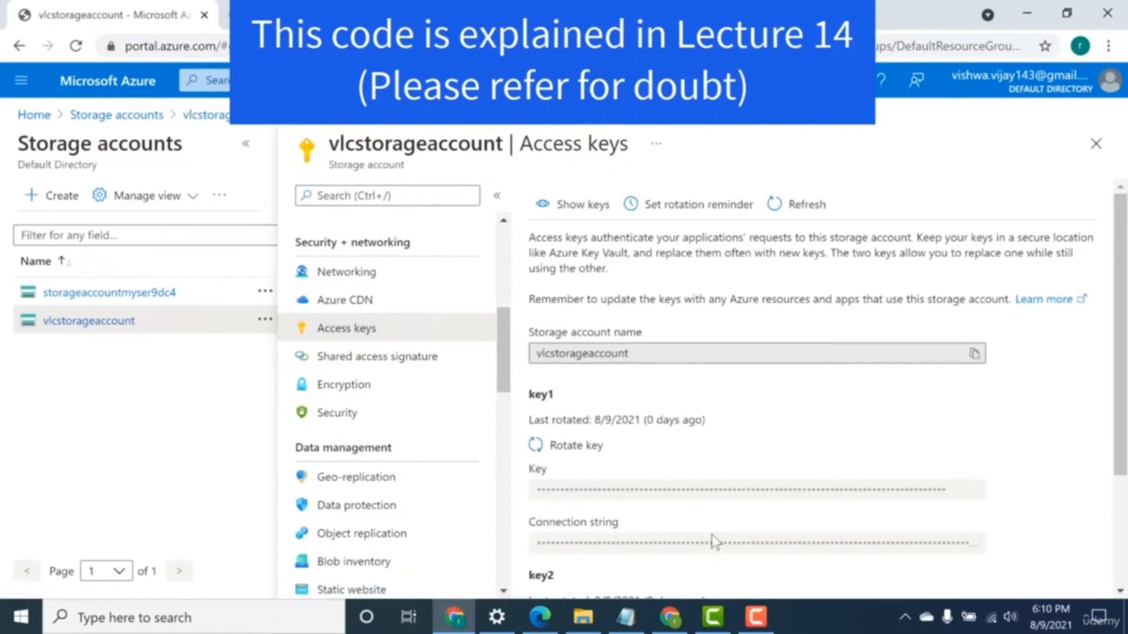
pyautogui.click(566, 203)
pyautogui.click(985, 546)
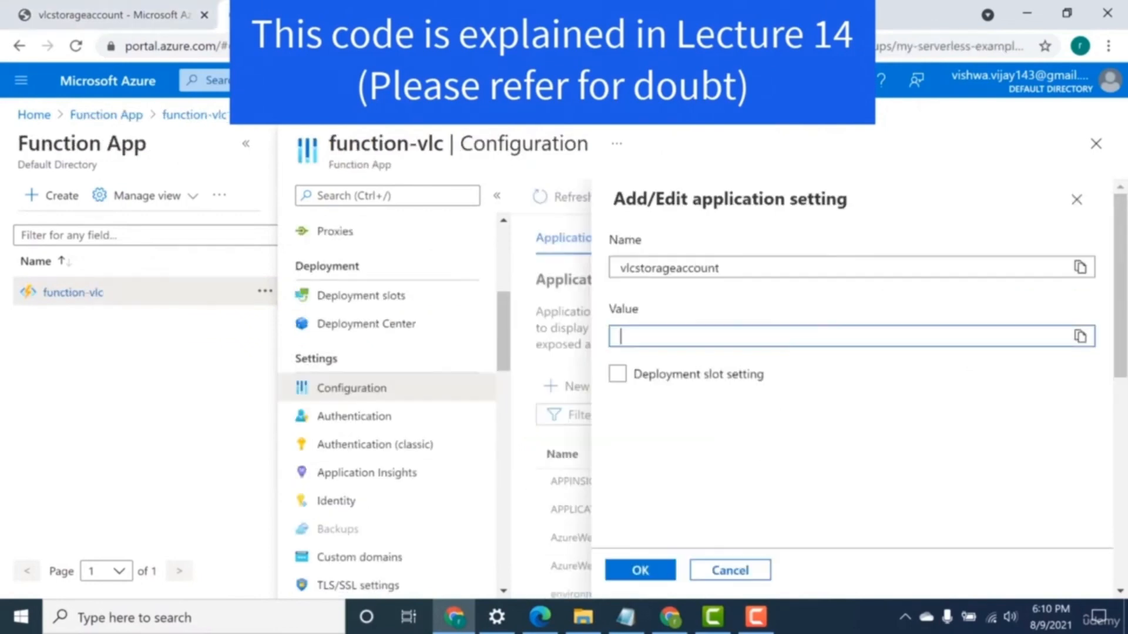
pyautogui.hotkey('ctrl', 'v')
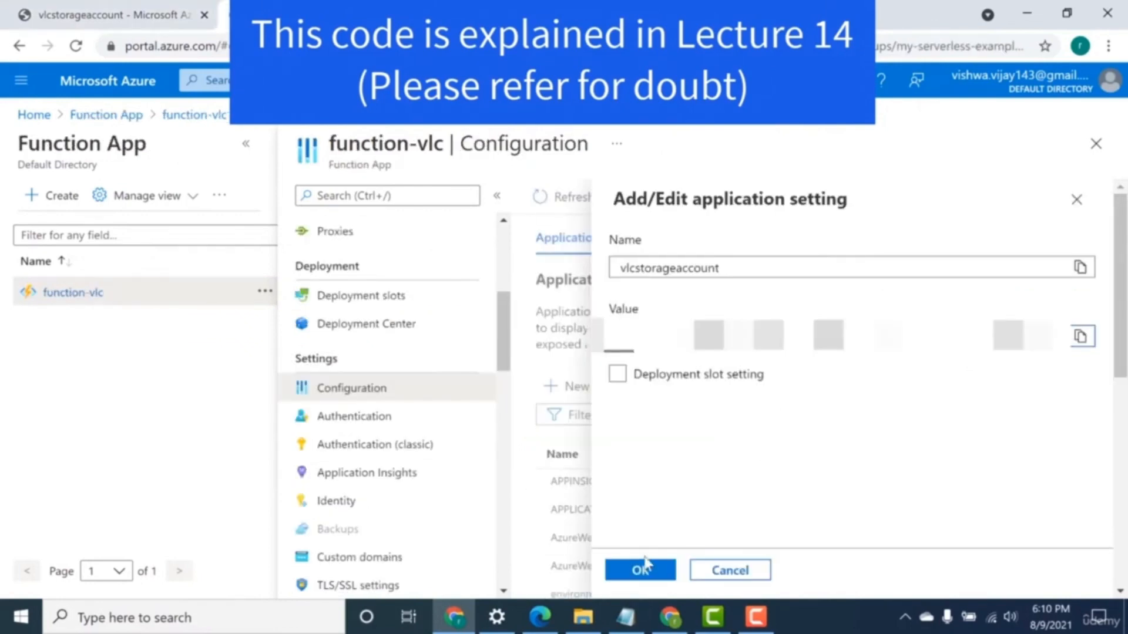
pyautogui.click(644, 567)
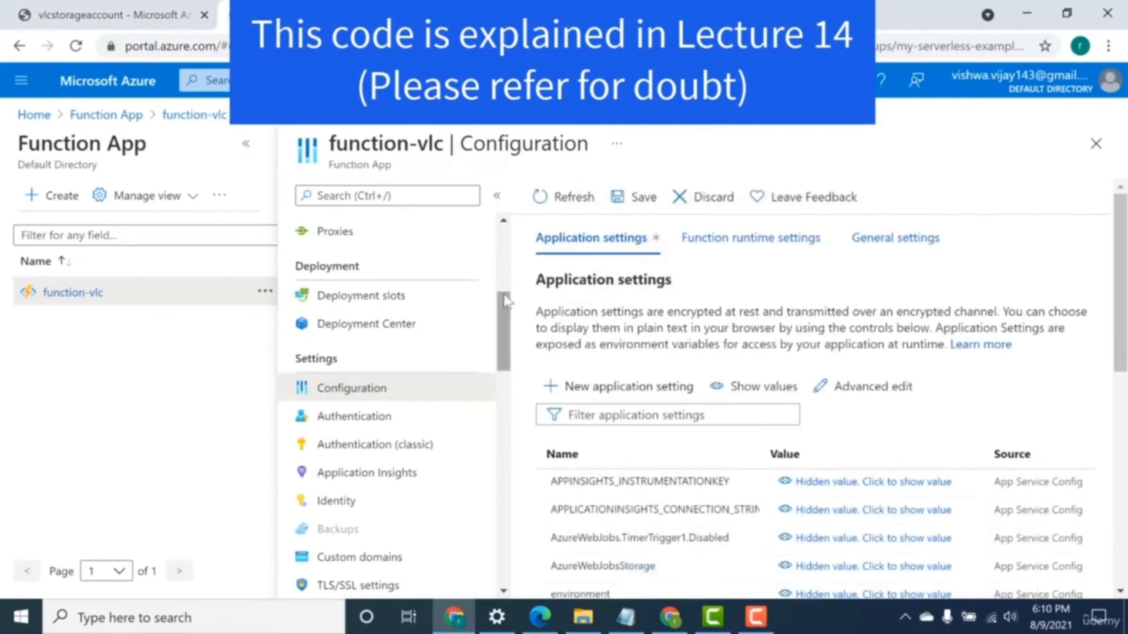
# Save the changed application settings of function-vlc and accept the application restart.
pyautogui.scroll(1, 506, 285)
pyautogui.scroll(4, 506, 285)
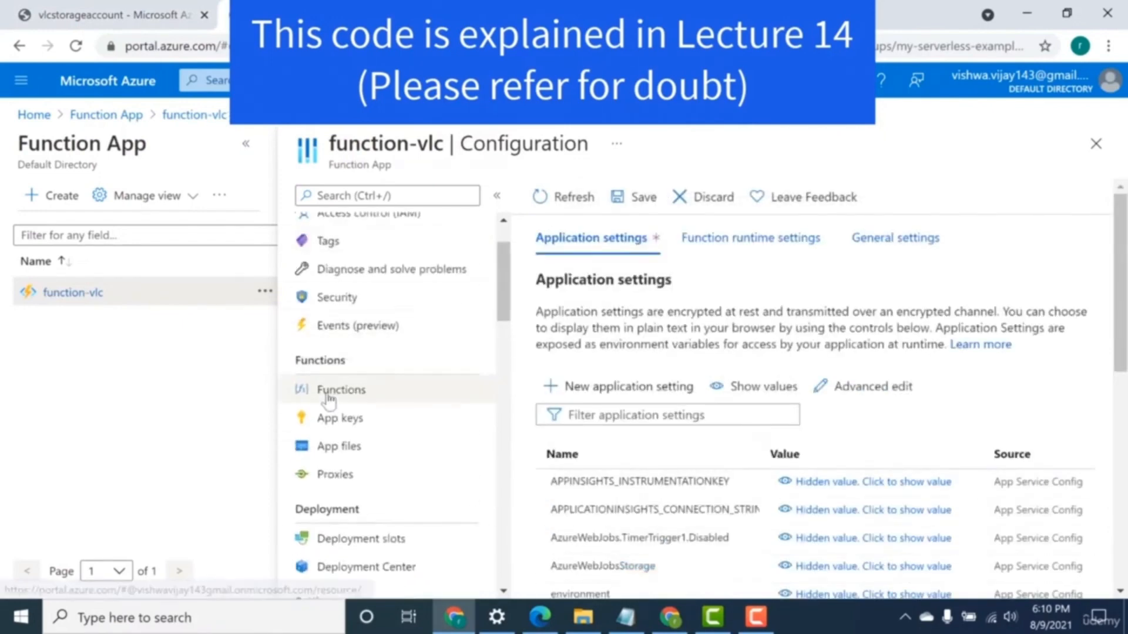
pyautogui.click(329, 391)
pyautogui.click(699, 146)
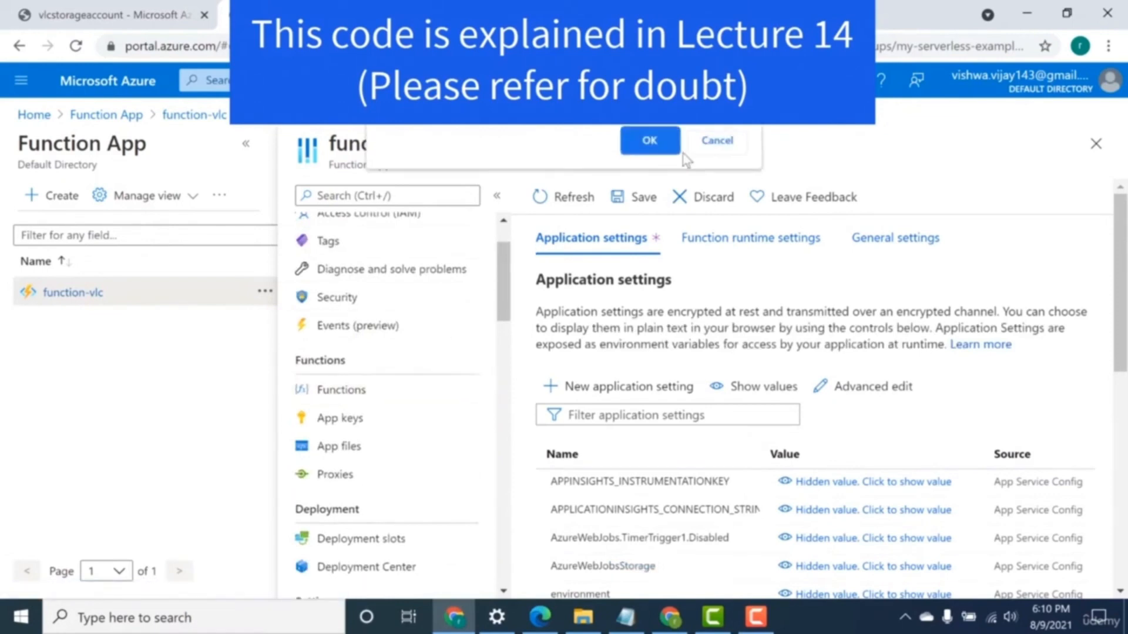
pyautogui.click(644, 196)
pyautogui.click(581, 312)
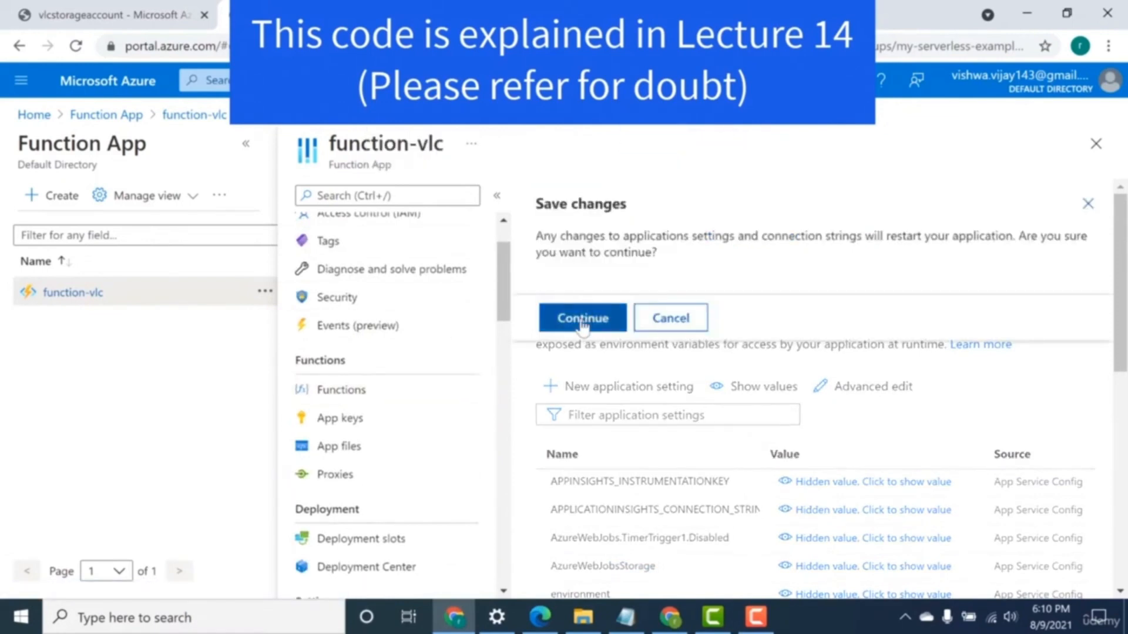
# Open the Azure Table Storage (inputTable) input binding of HttpTrigger1 for editing from the function list.
pyautogui.click(385, 393)
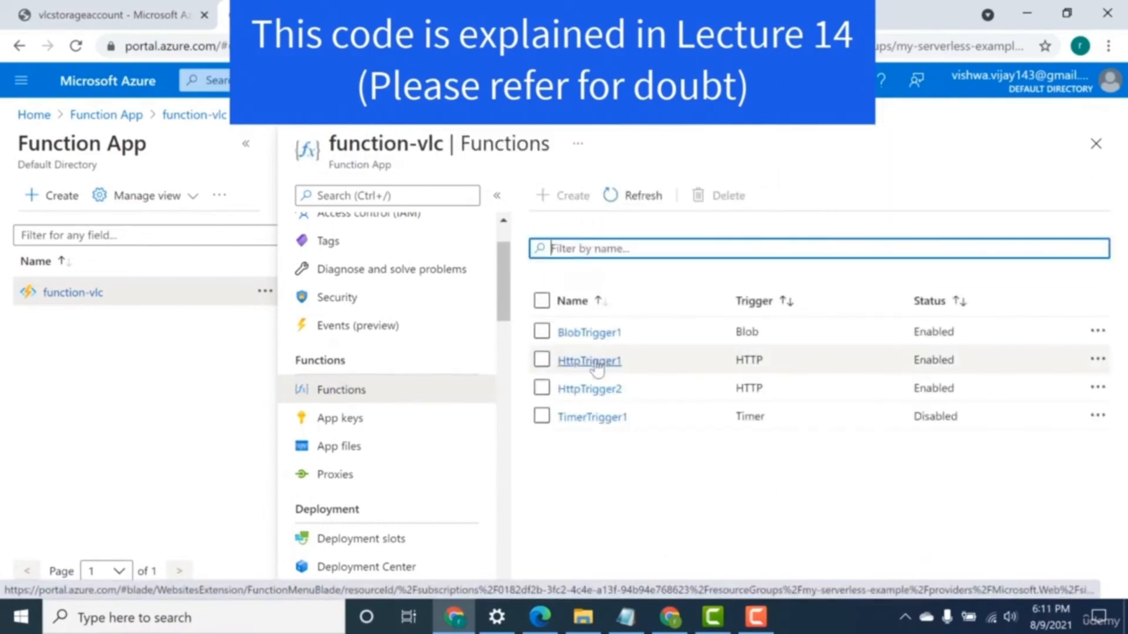
pyautogui.click(598, 360)
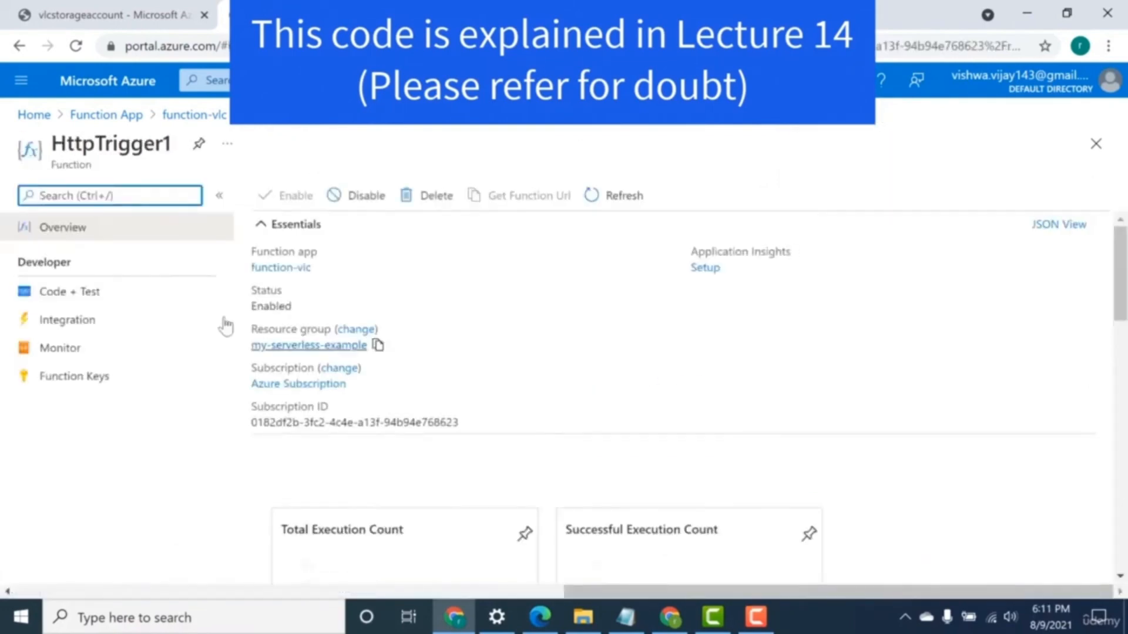
pyautogui.click(109, 328)
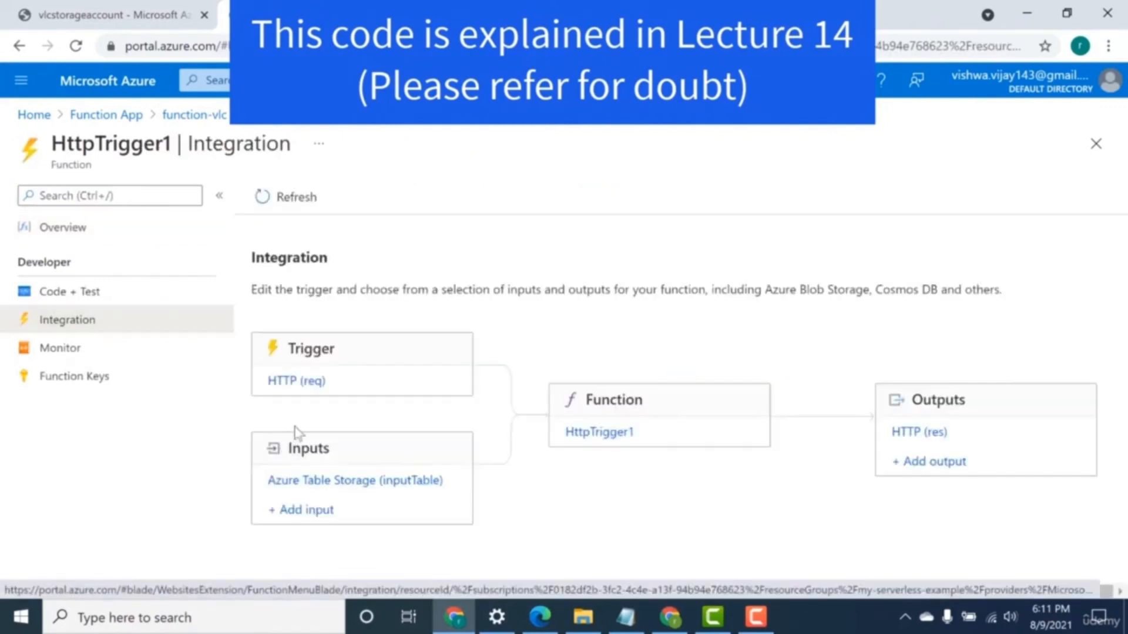
pyautogui.click(298, 483)
# Set the input binding's storage account connection to vlcstorageaccount and save the binding.
pyautogui.moveTo(1121, 351); pyautogui.dragTo(1120, 493)
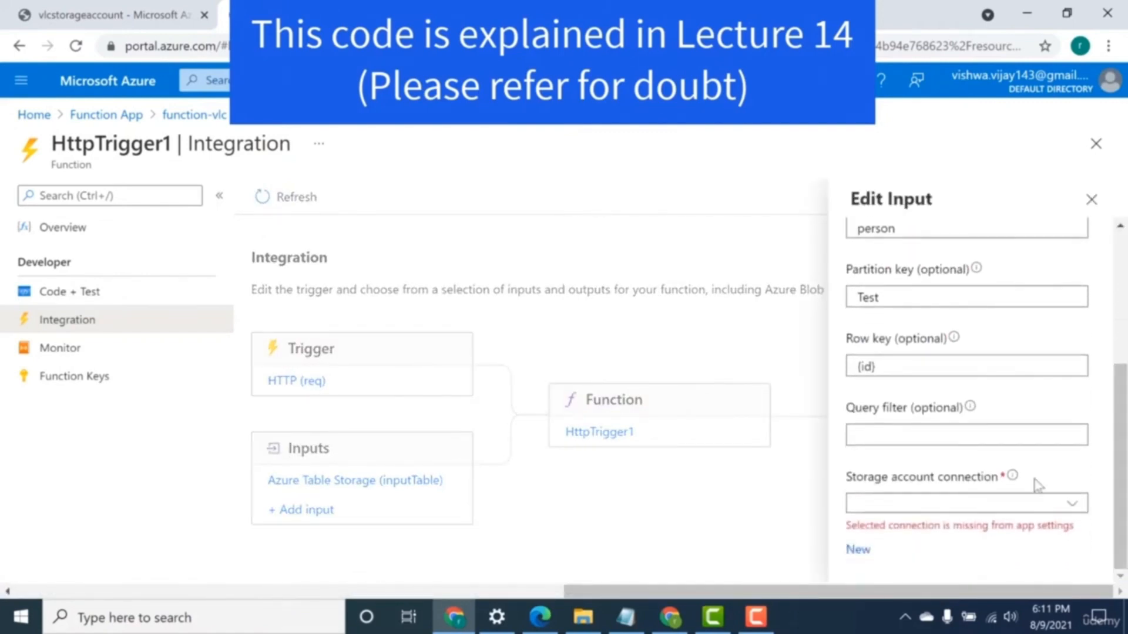
pyautogui.click(1072, 504)
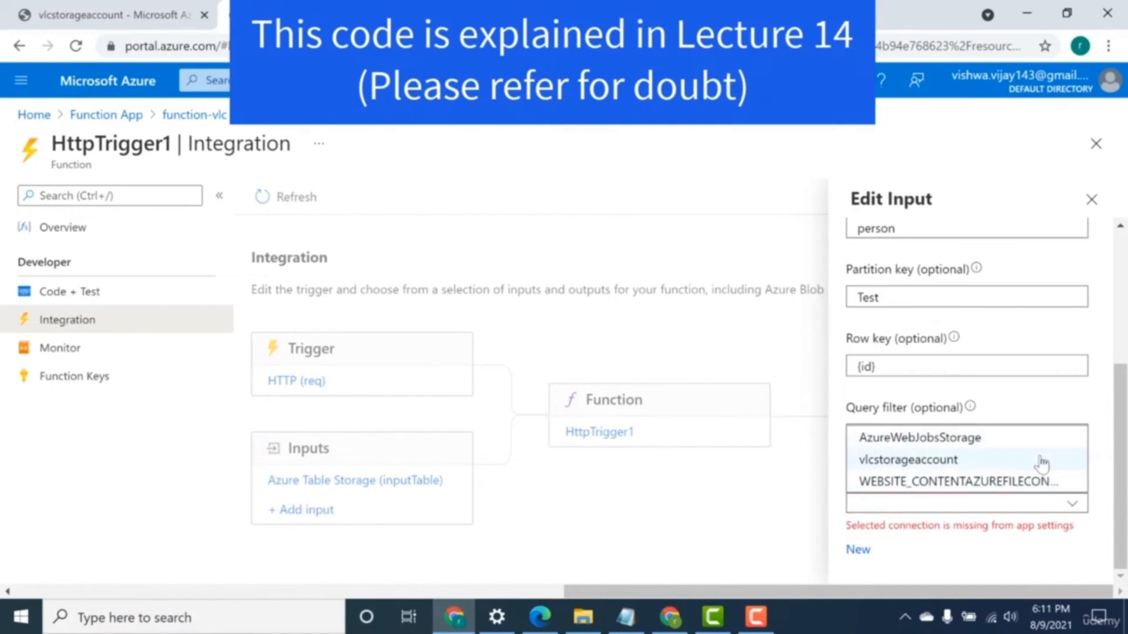
pyautogui.click(1041, 463)
pyautogui.scroll(4, 1123, 360)
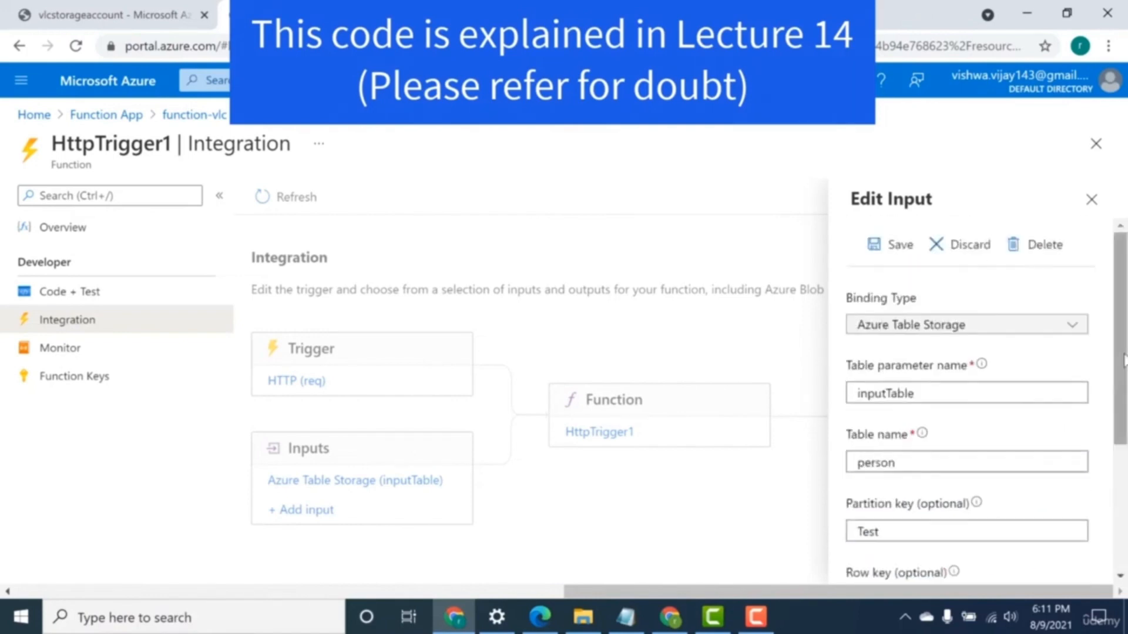
pyautogui.click(894, 244)
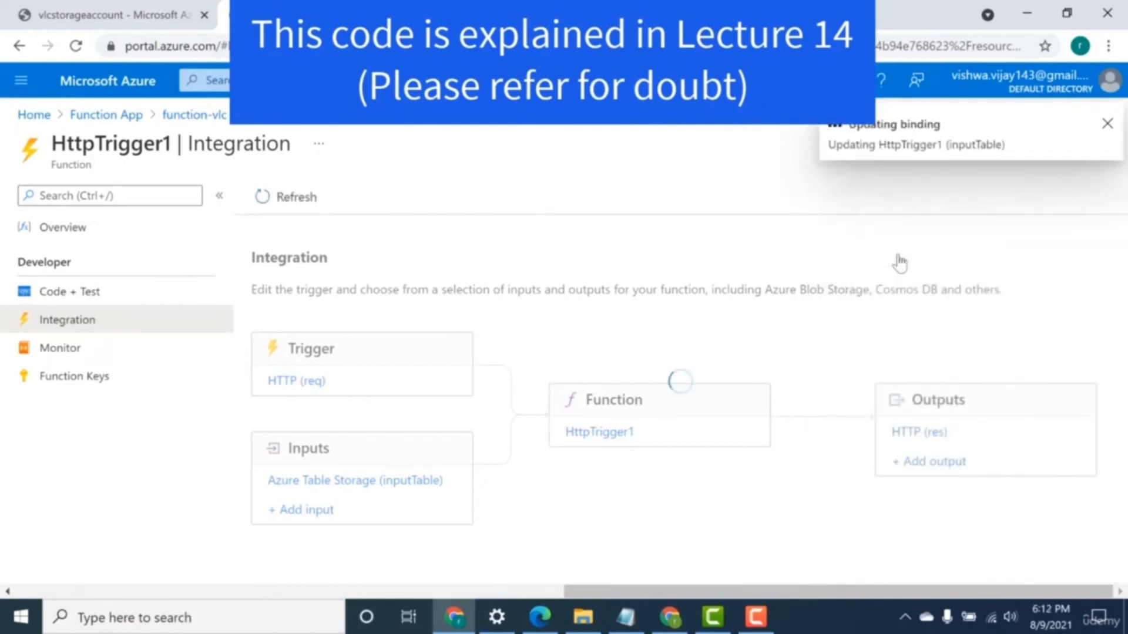
pyautogui.click(1106, 124)
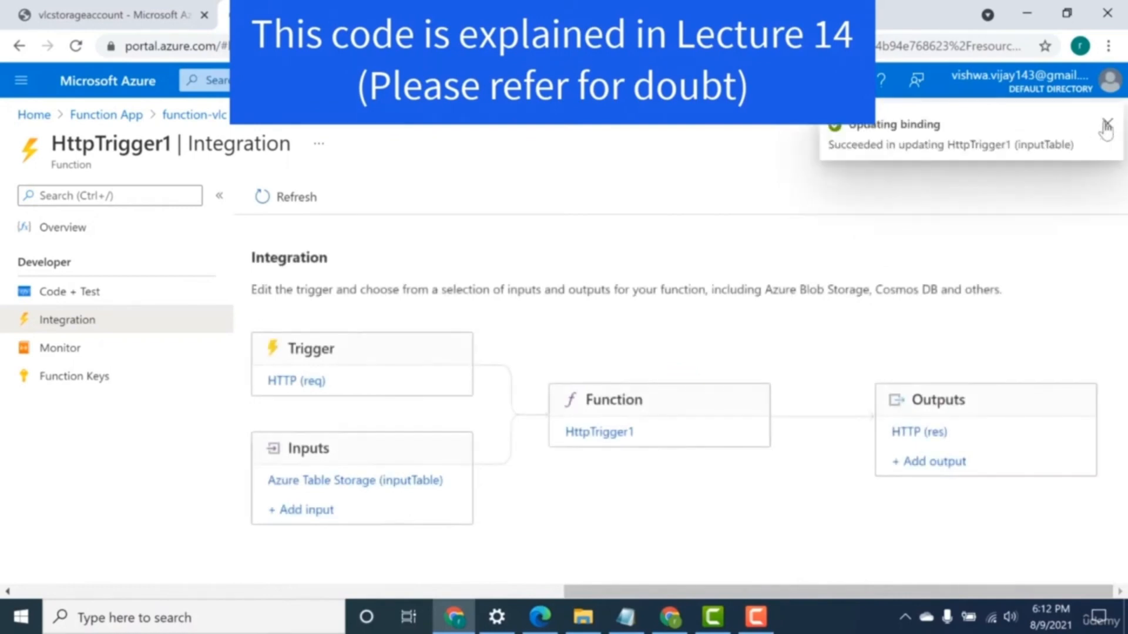
# Copy HttpTrigger1's function URL with the default key from its code and test page.
pyautogui.click(68, 293)
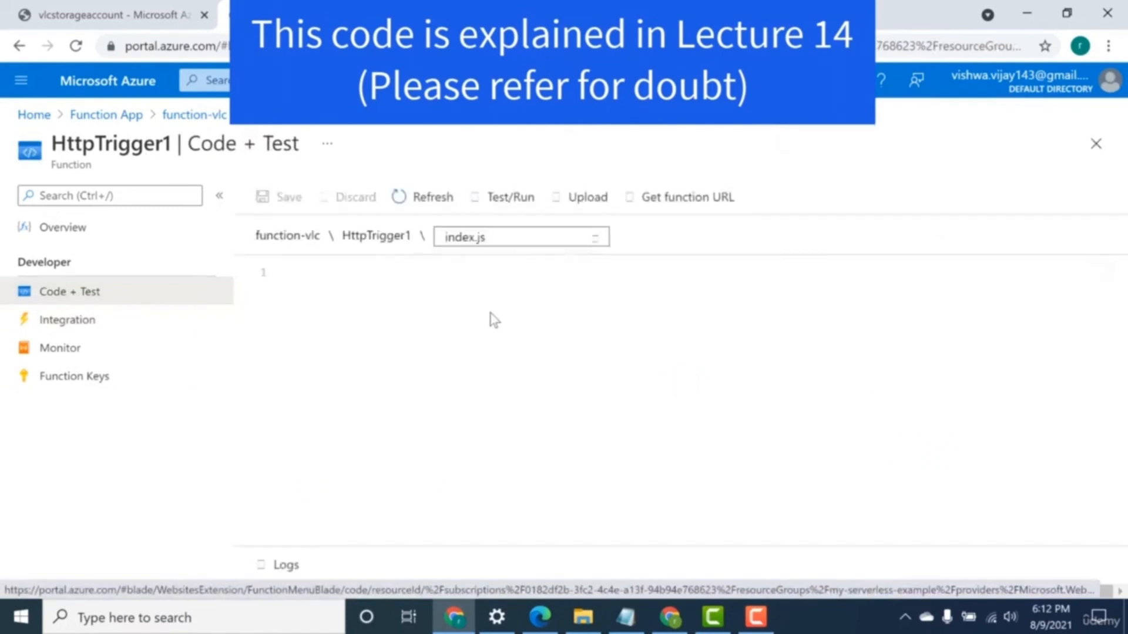
pyautogui.click(723, 218)
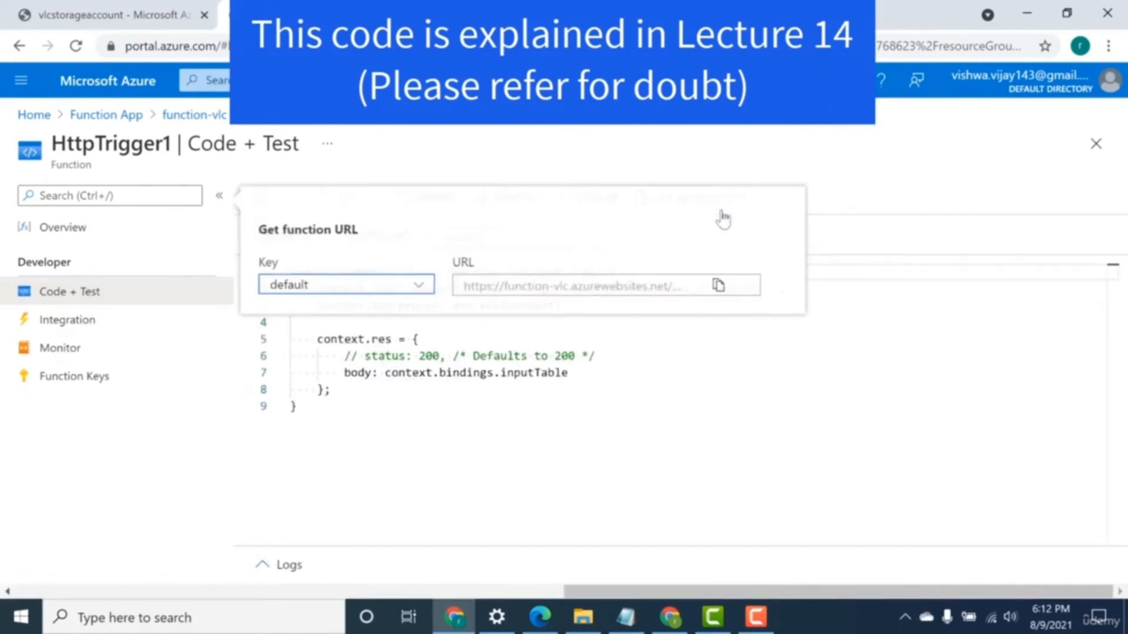
pyautogui.click(719, 285)
# Open the copied HttpTrigger1 URL in a new browser tab with 1 as the user id and check the returned record.
pyautogui.hotkey('ctrl', 't')
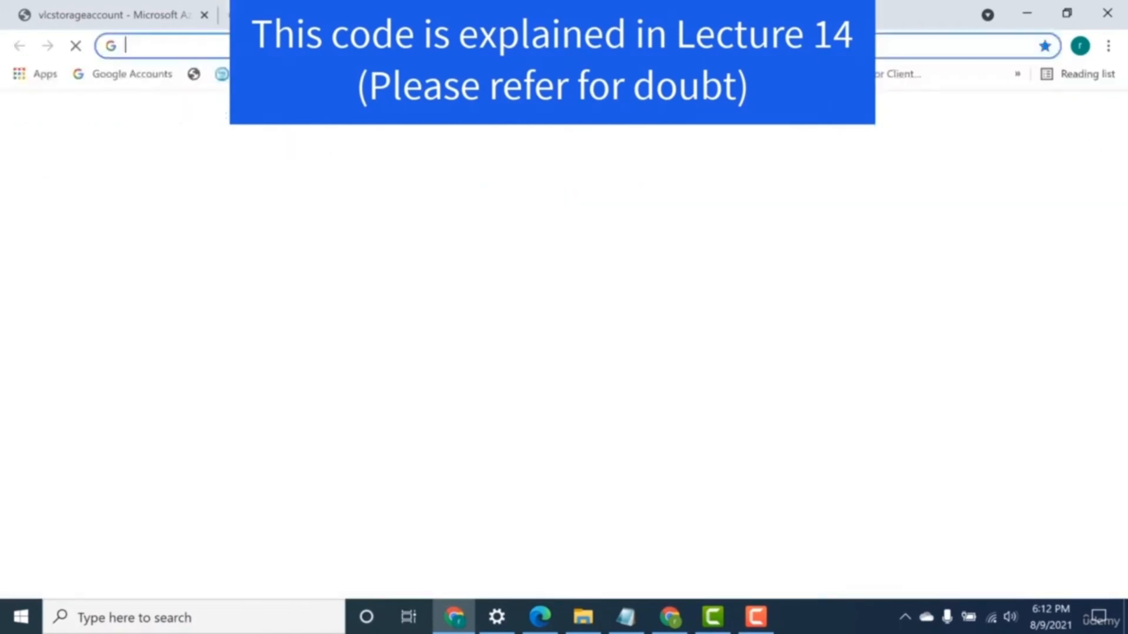
pyautogui.hotkey('ctrl', 'v')
pyautogui.press('Return')
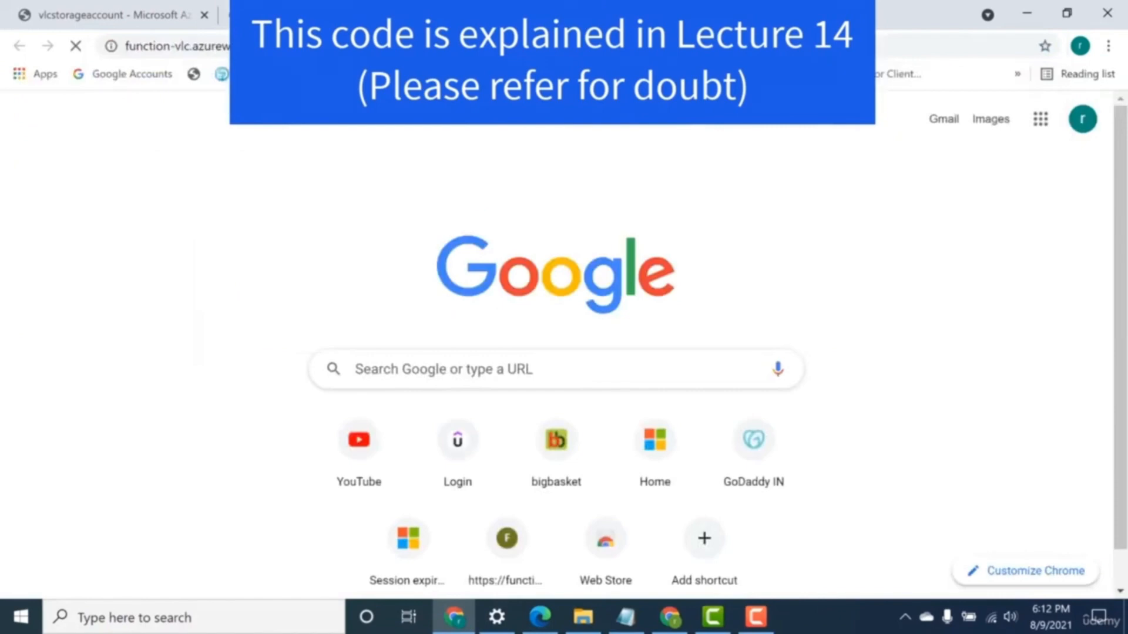
pyautogui.press('BackSpace')
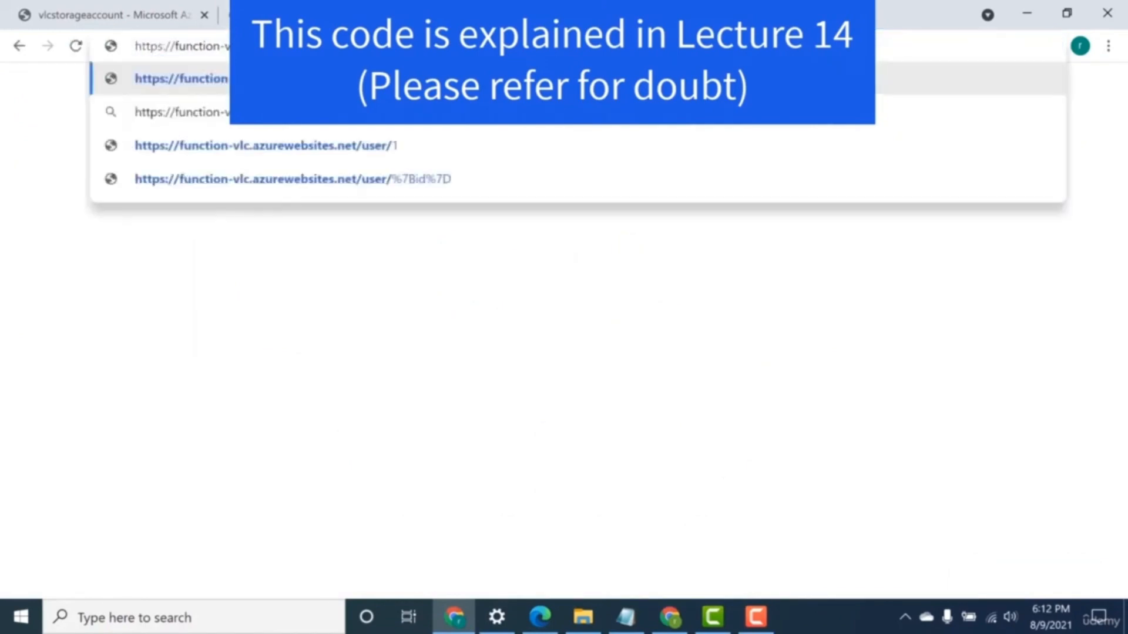
pyautogui.write('1')
pyautogui.press('Return')
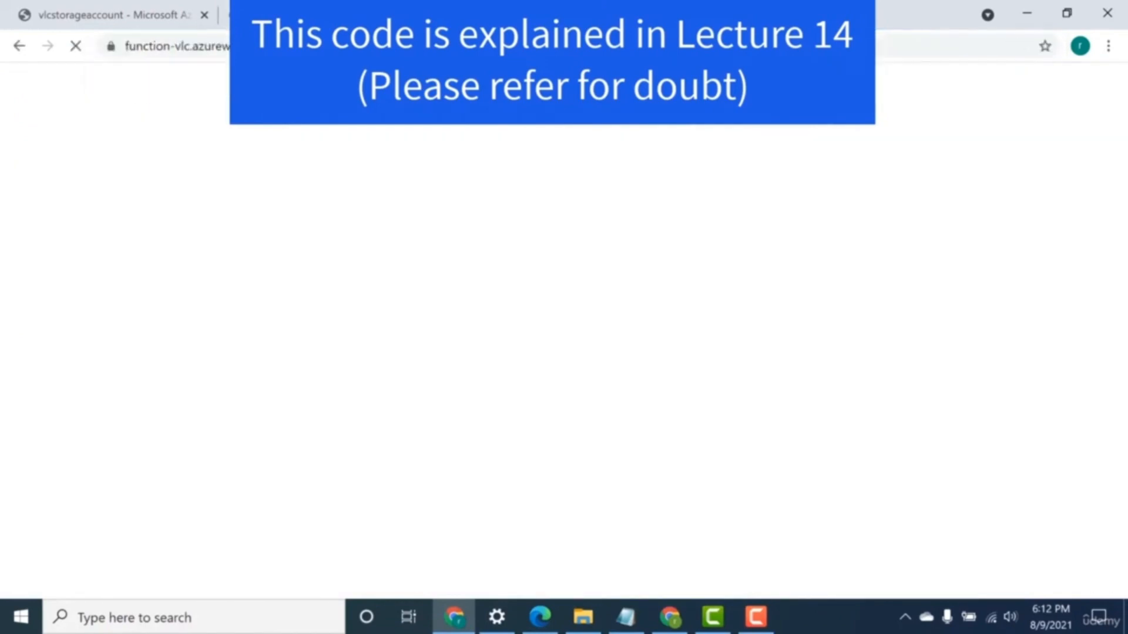
pyautogui.moveTo(22, 147); pyautogui.dragTo(7, 114)
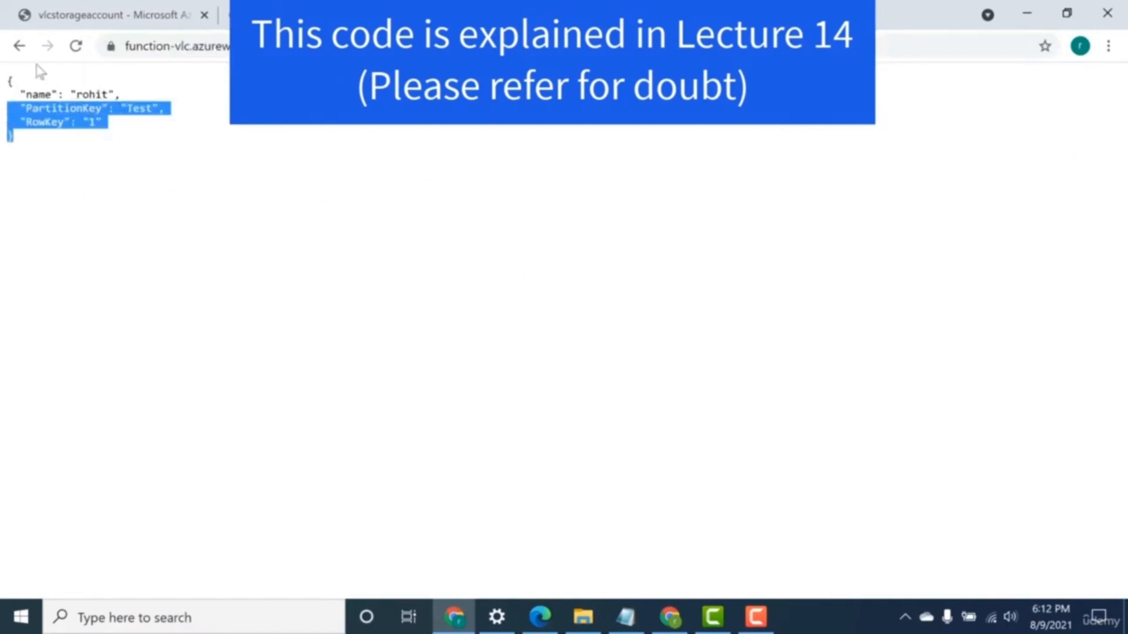
pyautogui.click(88, 15)
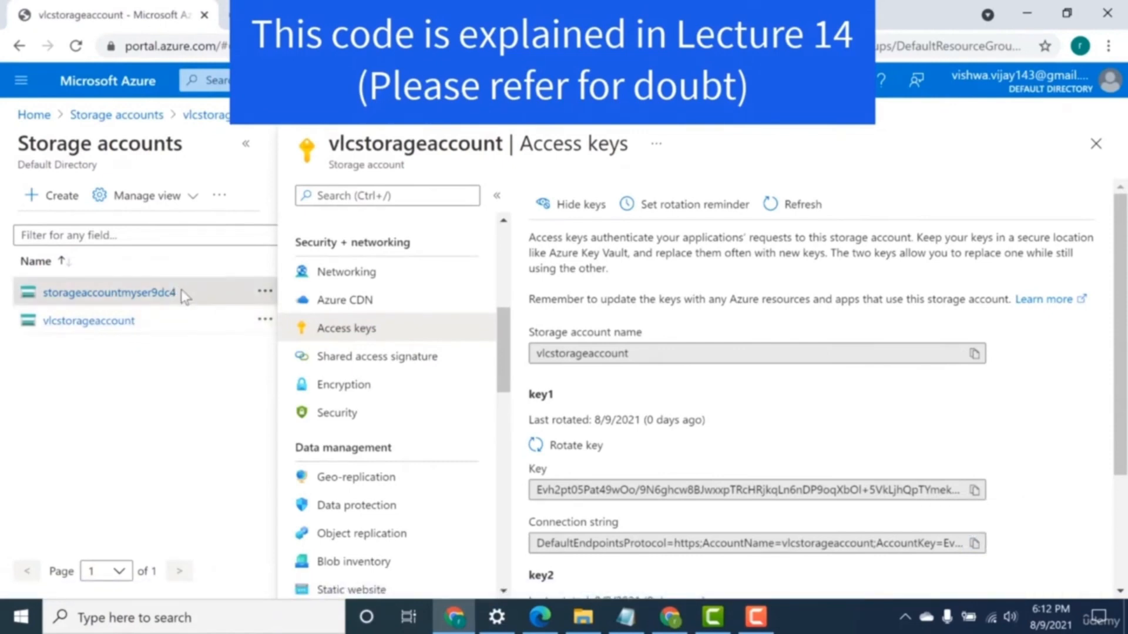
pyautogui.scroll(1, 506, 256)
pyautogui.scroll(5, 507, 256)
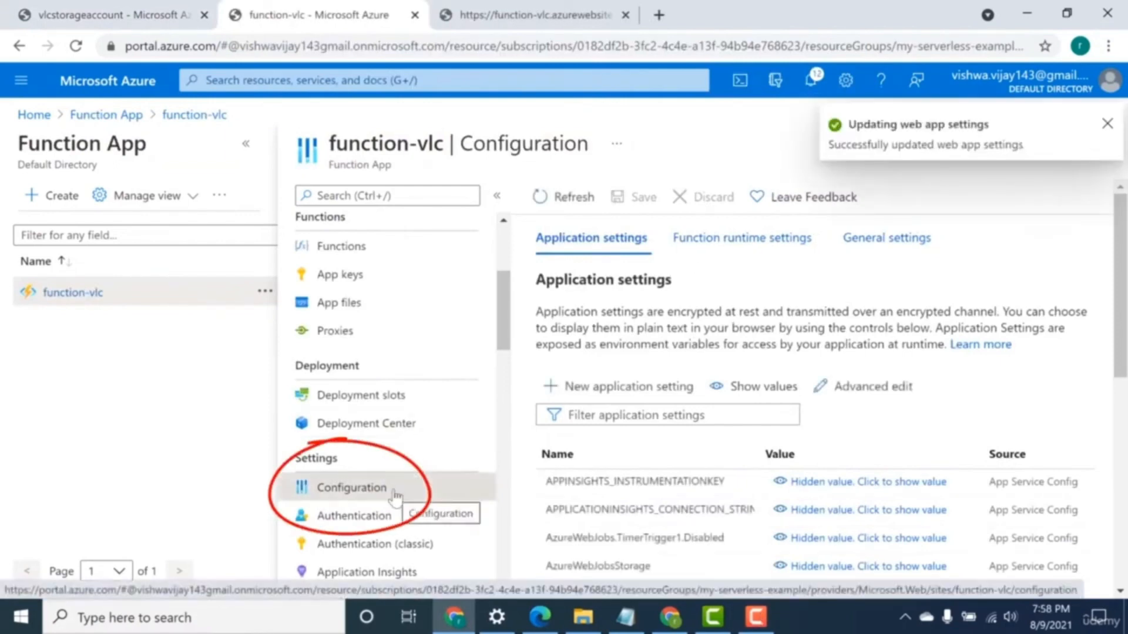
# Add a new application setting named environment with the value prod to function-vlc.
pyautogui.click(619, 388)
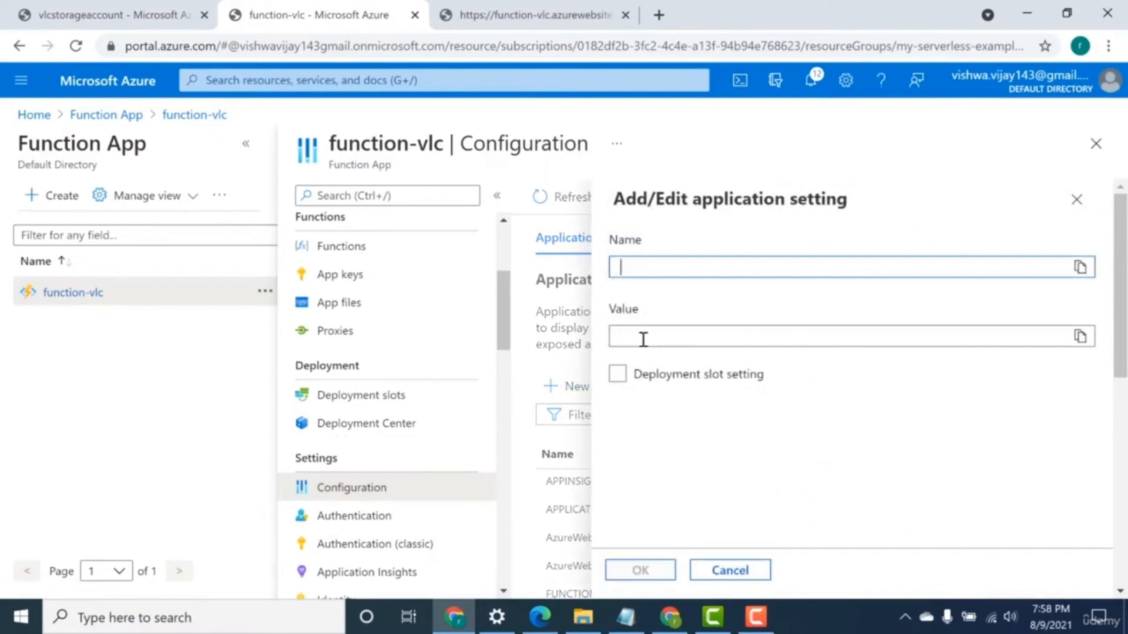
pyautogui.write('environment')
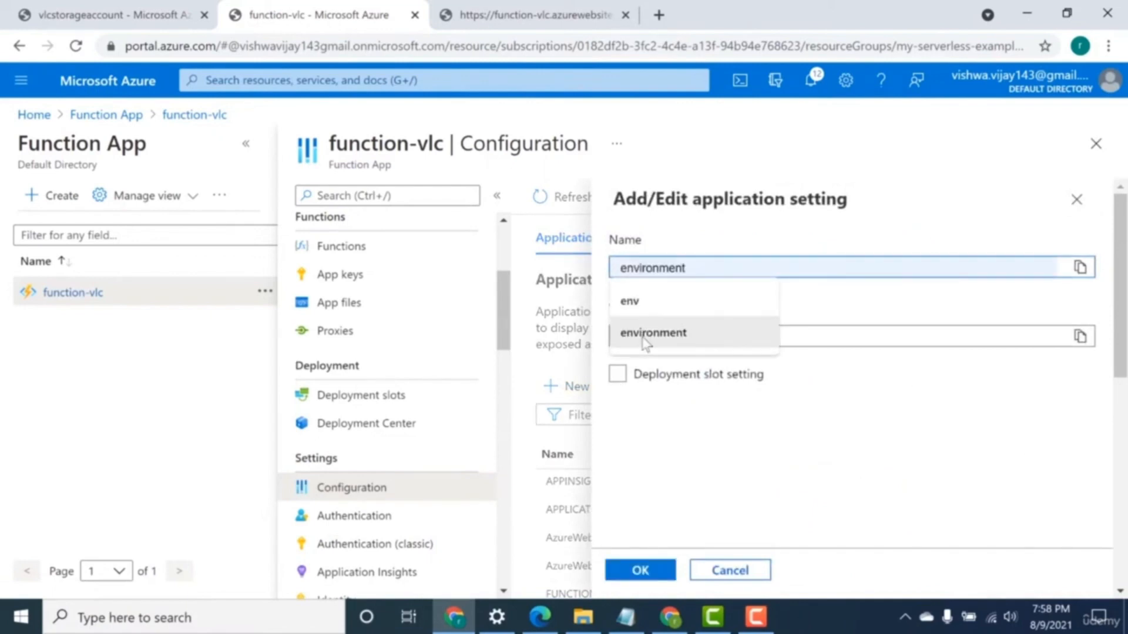
pyautogui.click(644, 333)
pyautogui.click(643, 337)
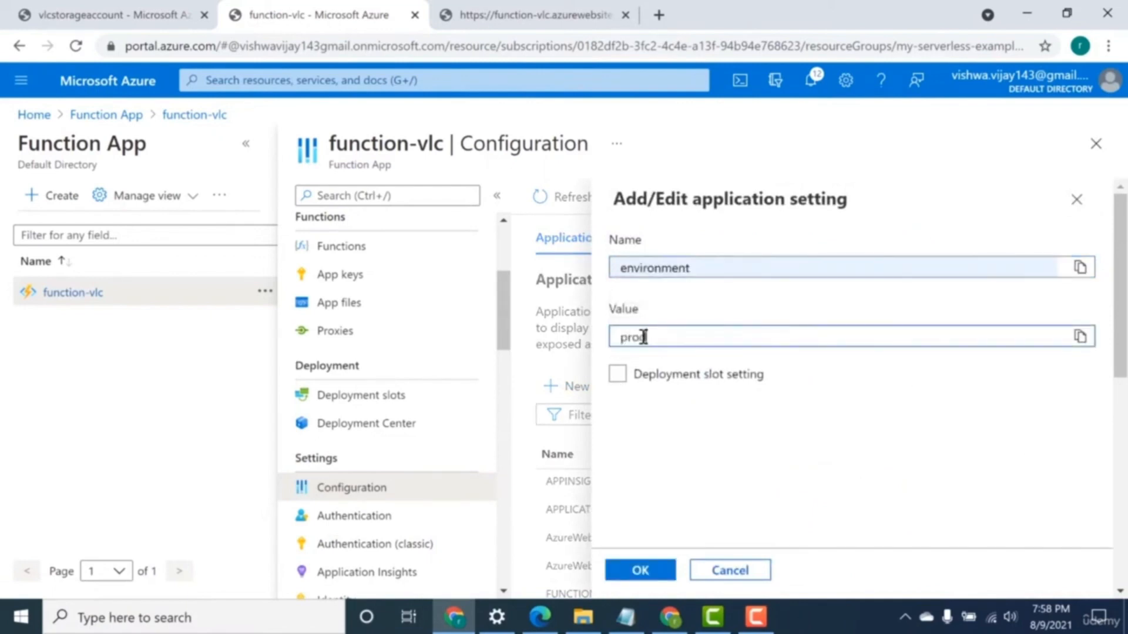
pyautogui.click(639, 570)
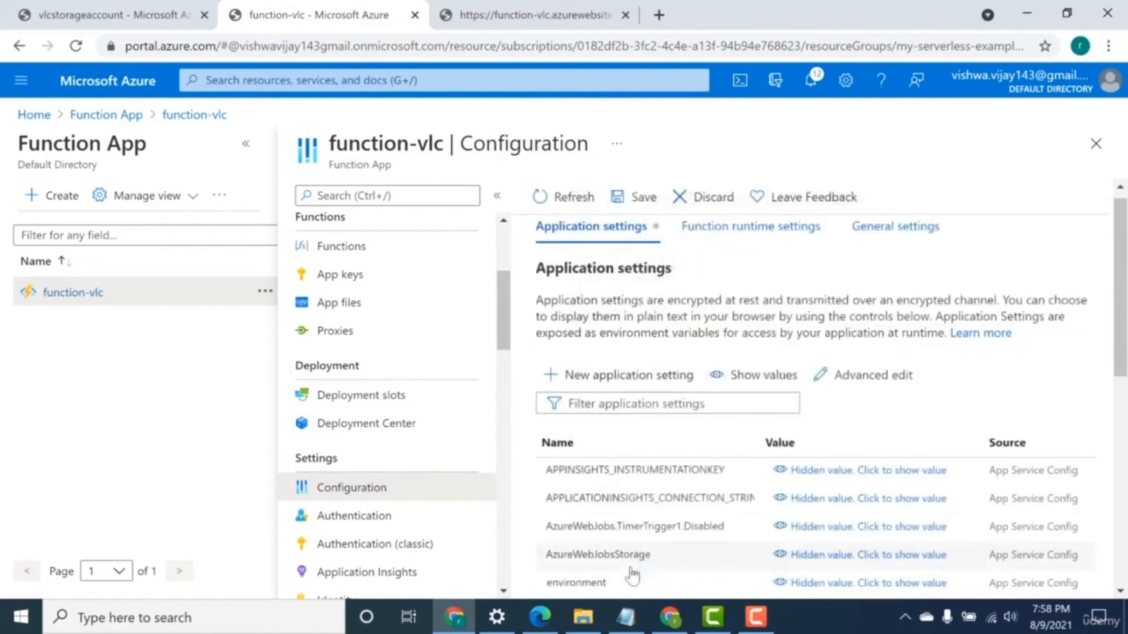
# Stay on the configuration page, save the changed application settings and accept the application restart.
pyautogui.click(371, 251)
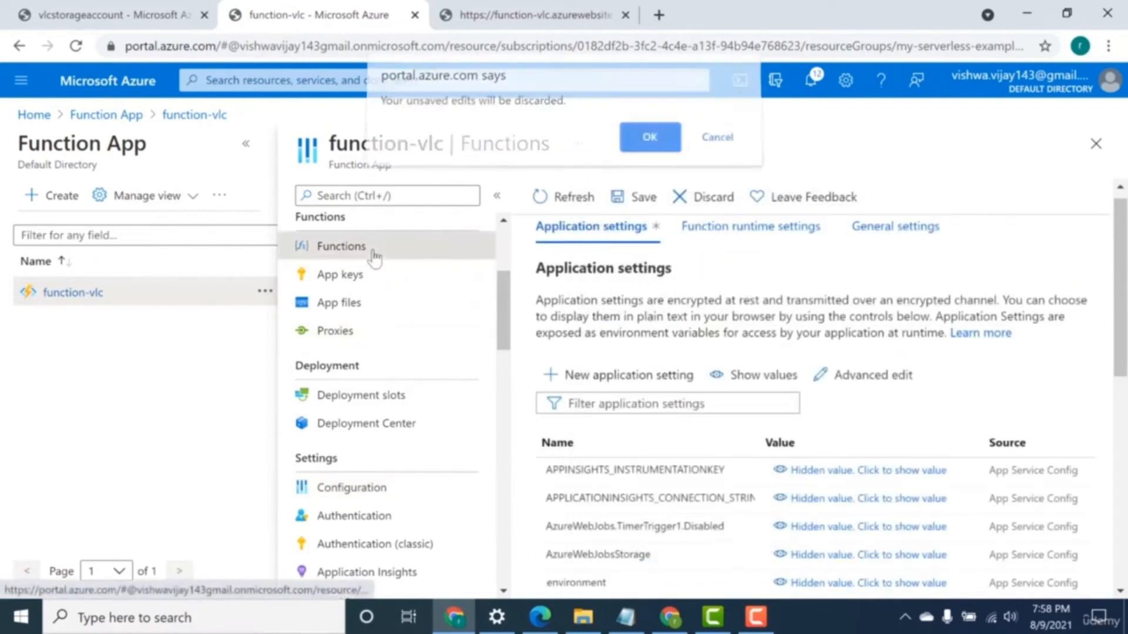
pyautogui.click(699, 148)
pyautogui.click(639, 197)
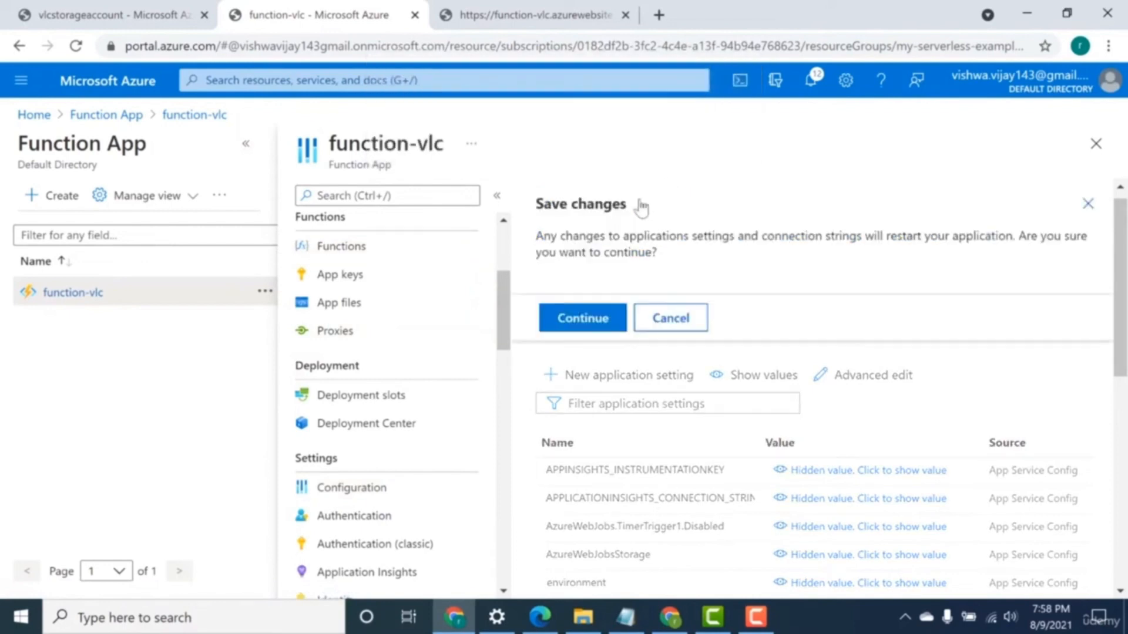
pyautogui.click(583, 320)
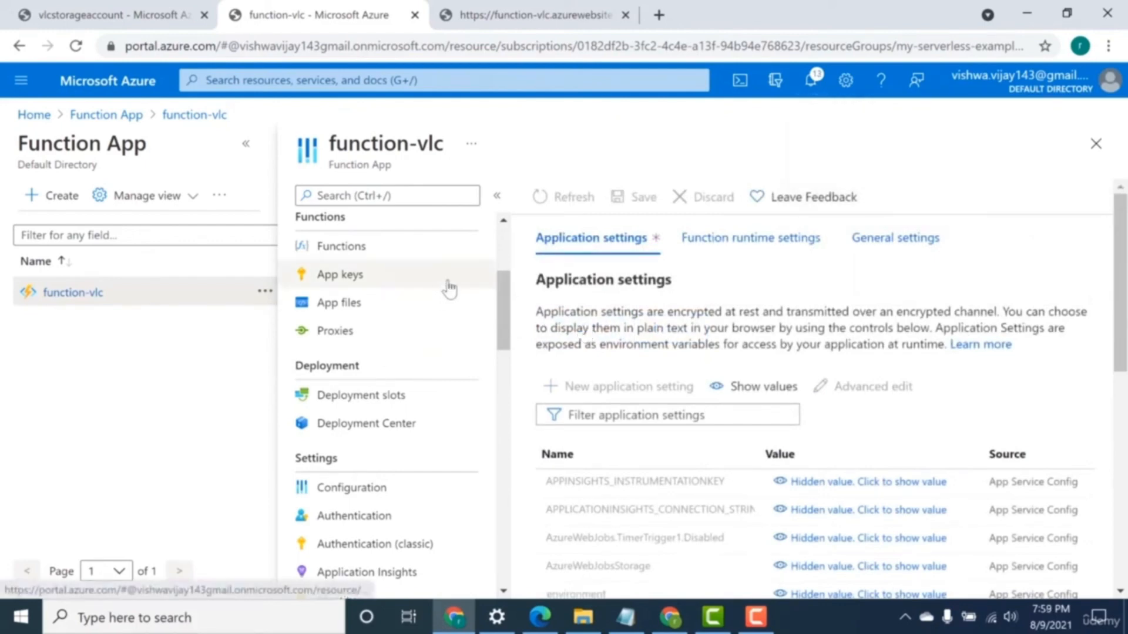
# Go to function-vlc's function list and create a new function from the HTTP trigger template, keeping its default details.
pyautogui.click(365, 252)
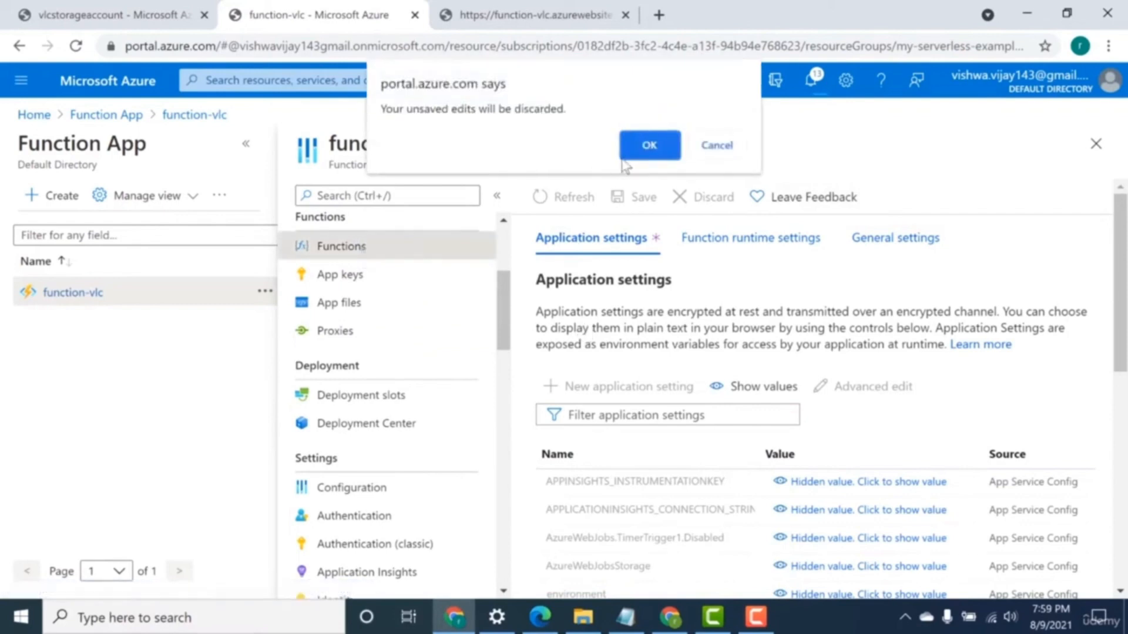
pyautogui.click(633, 146)
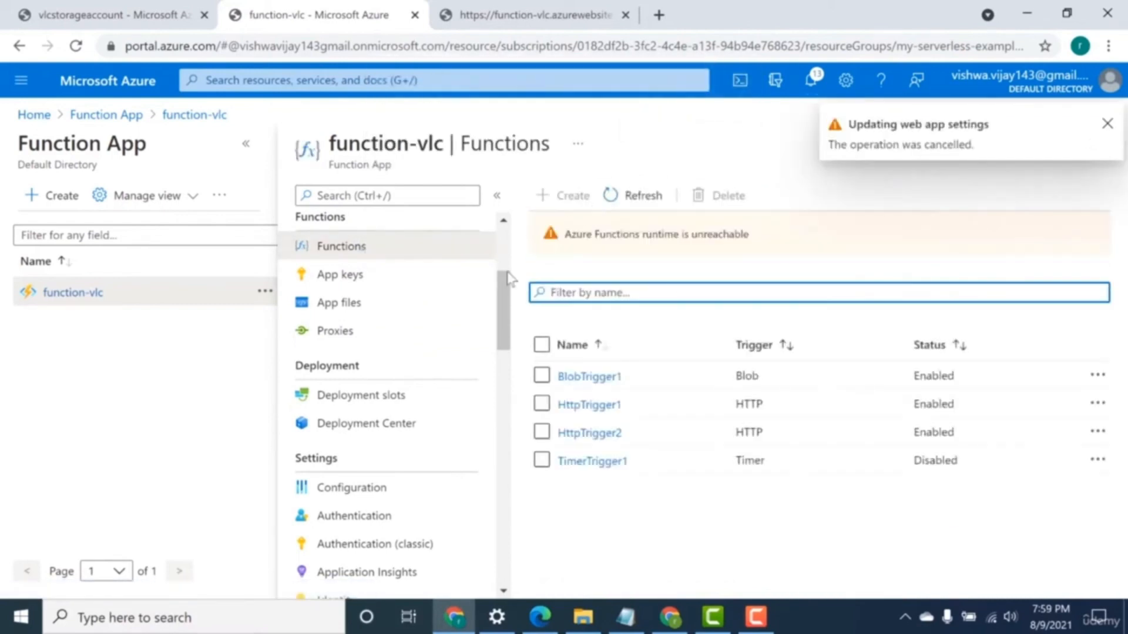
pyautogui.click(562, 196)
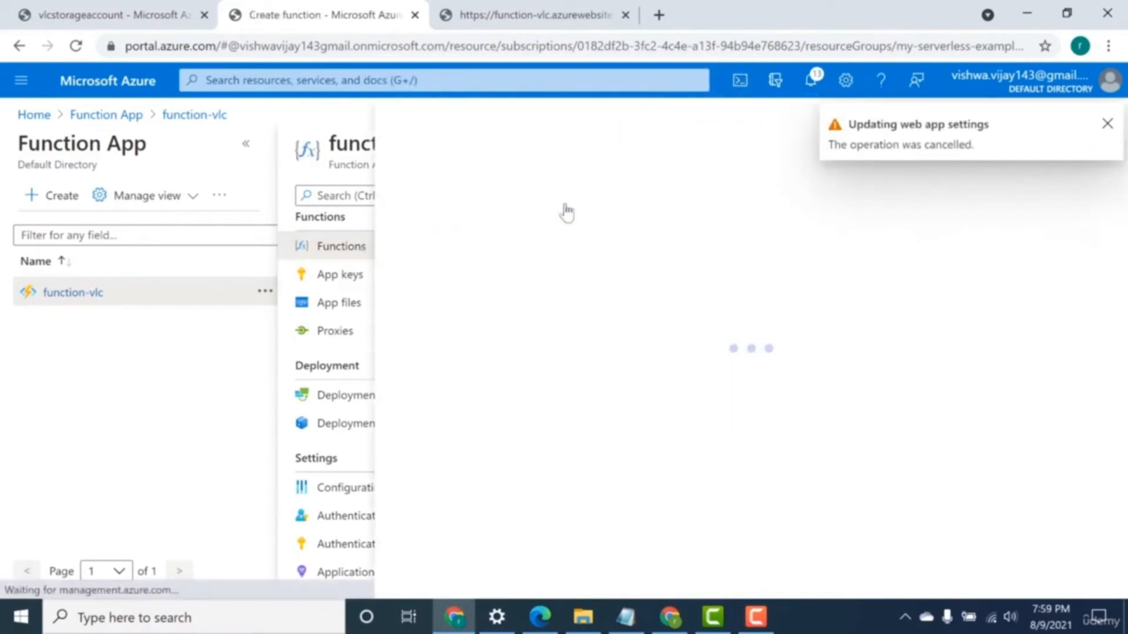
pyautogui.click(1107, 125)
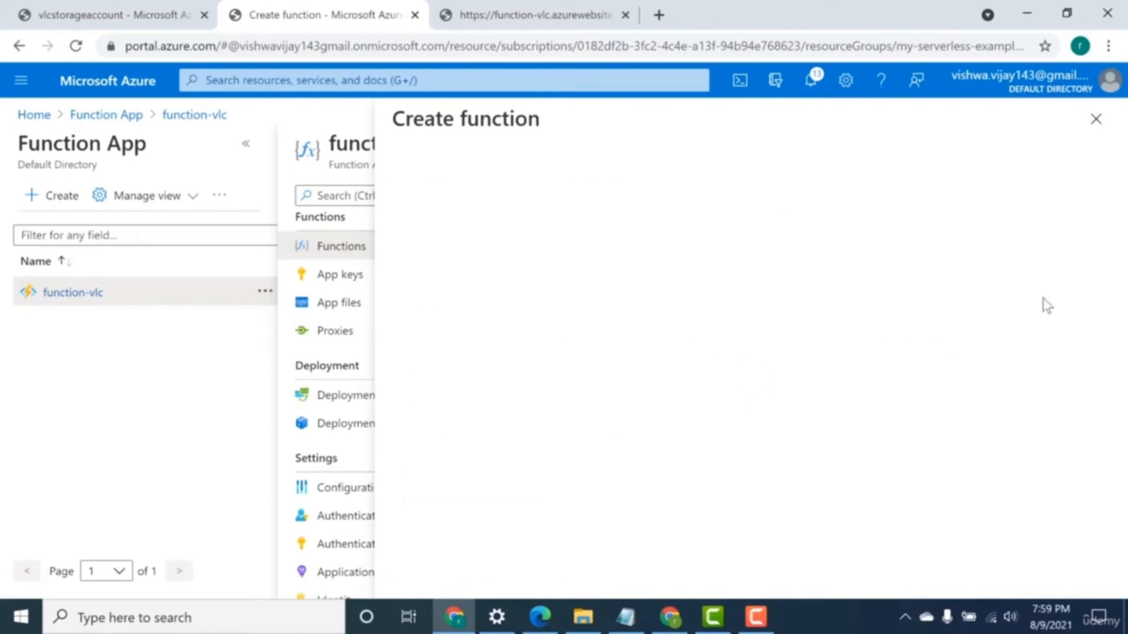
pyautogui.scroll(-2, 1046, 306)
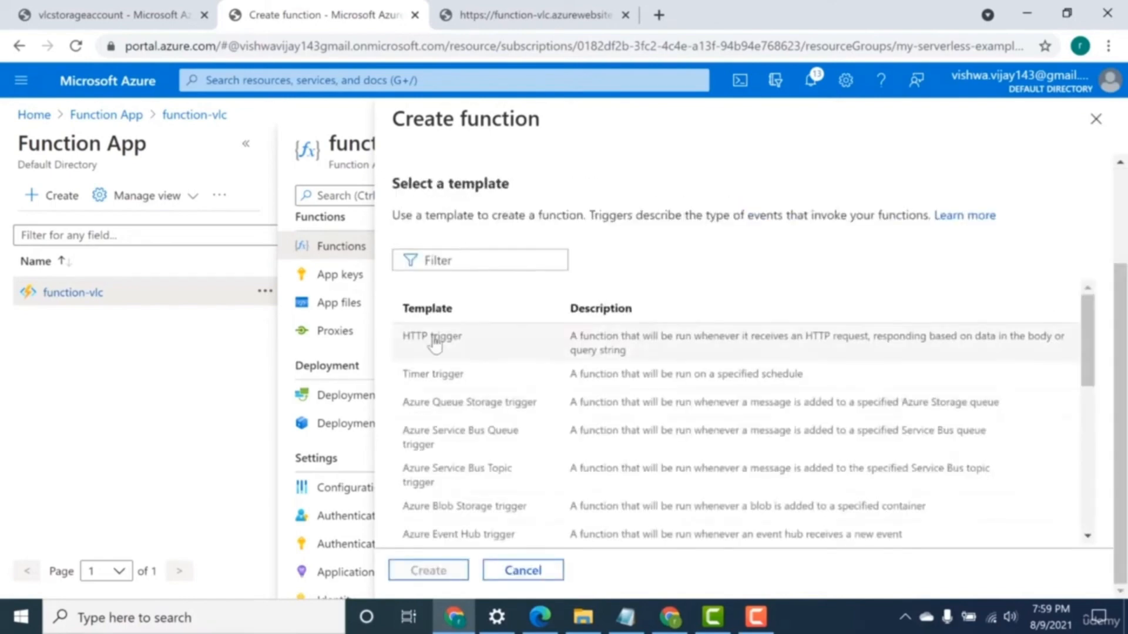
pyautogui.click(429, 338)
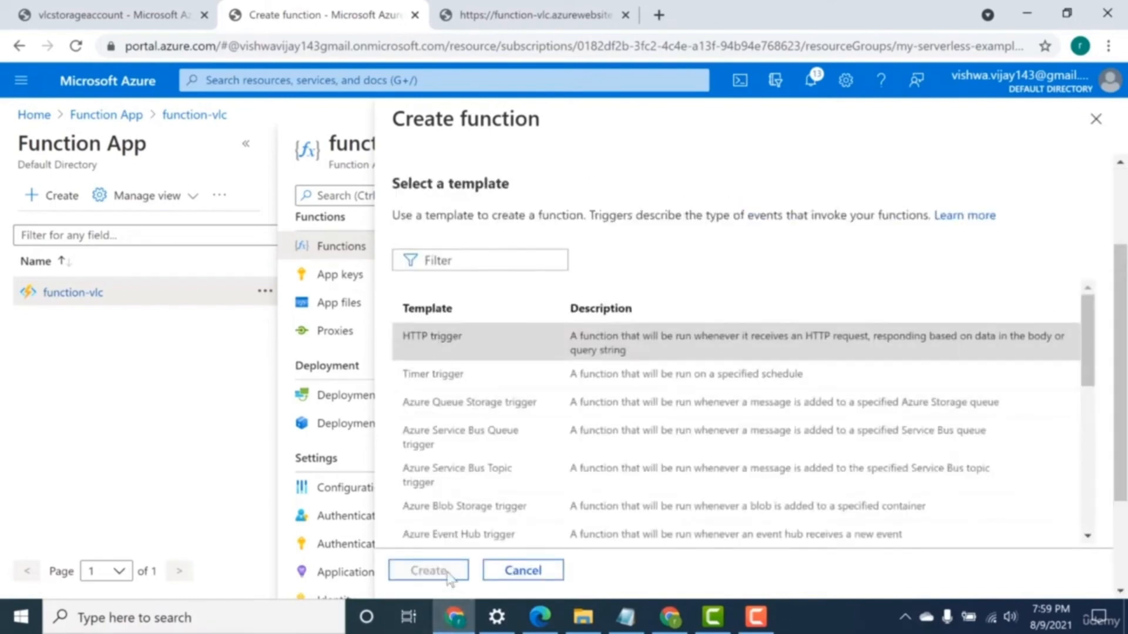
pyautogui.click(428, 570)
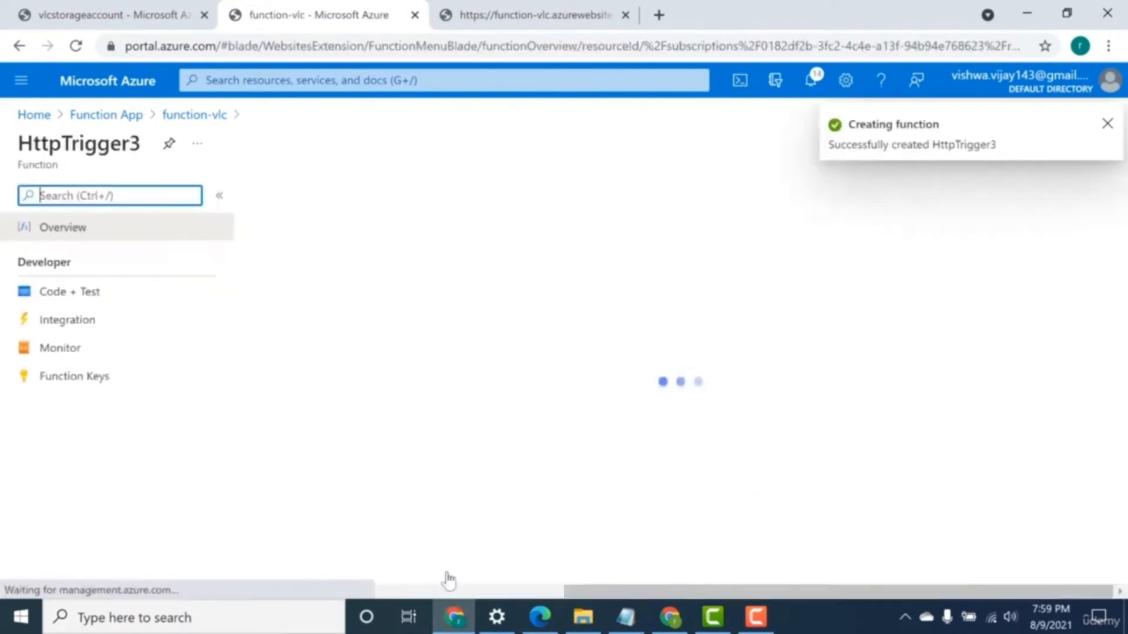
# In HttpTrigger3's index.js, replace the response body value responseMessage with process.env.environment and save the code.
pyautogui.click(116, 304)
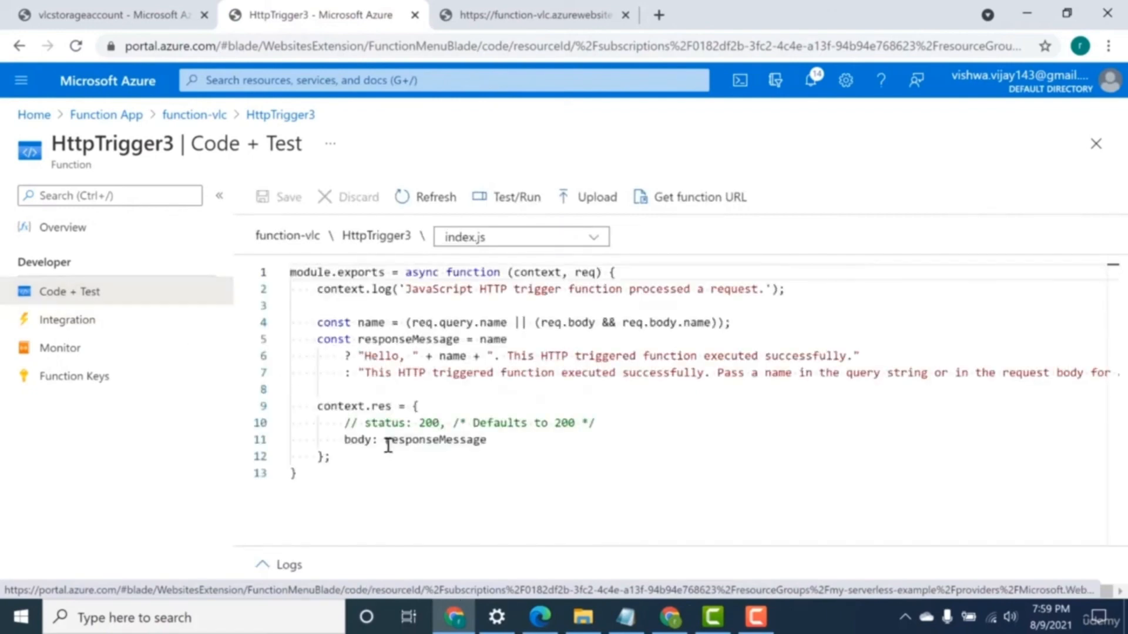
pyautogui.moveTo(386, 439)
pyautogui.mouseDown()
pyautogui.moveTo(483, 440)
pyautogui.moveTo(388, 447)
pyautogui.mouseUp()
pyautogui.click(486, 440)
pyautogui.press('BackSpace')
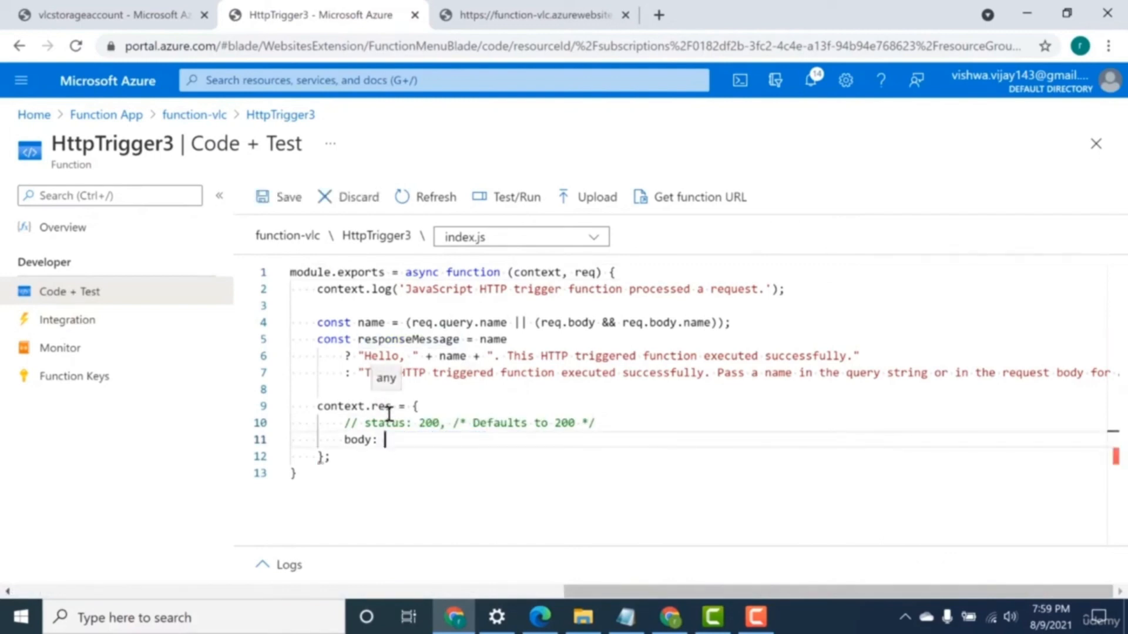
pyautogui.write('pr')
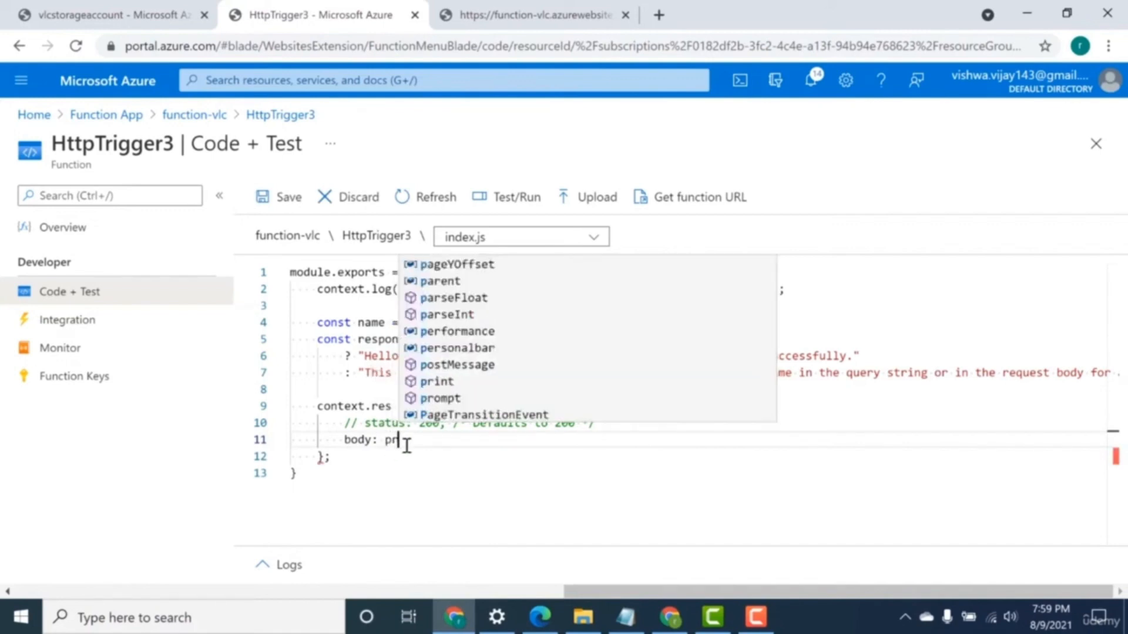
pyautogui.write('oce')
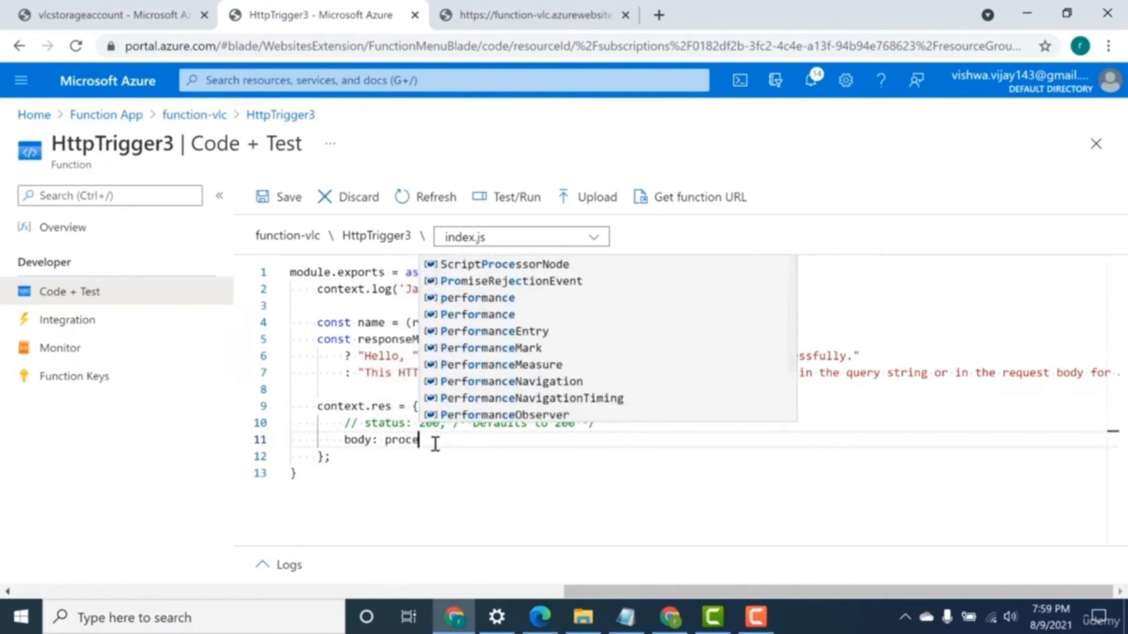
pyautogui.write('ss')
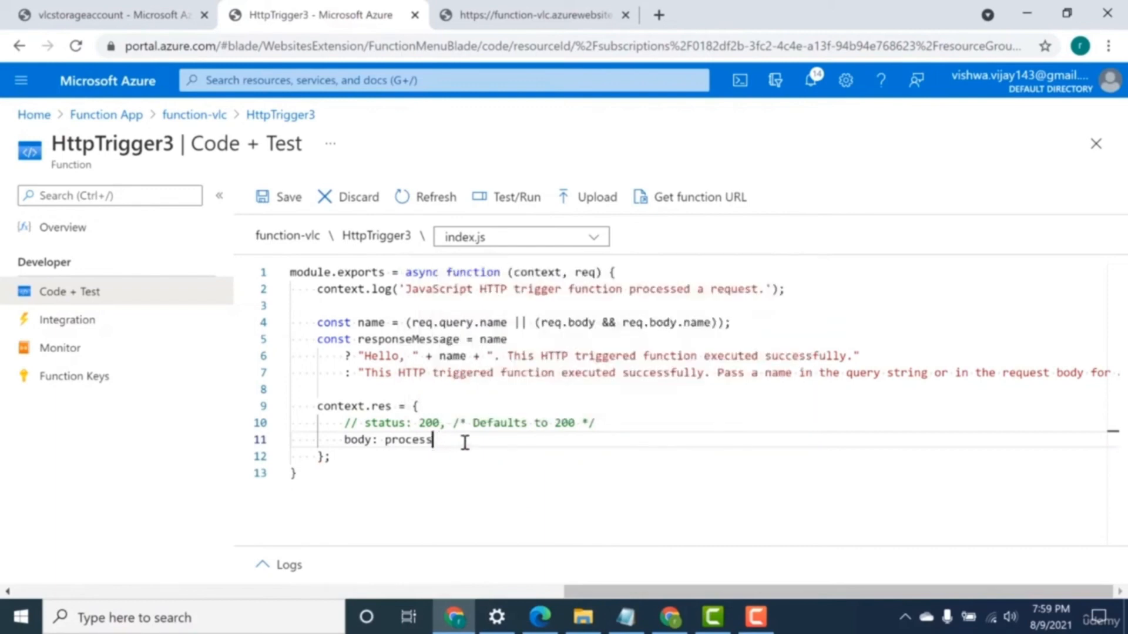
pyautogui.write('.env.')
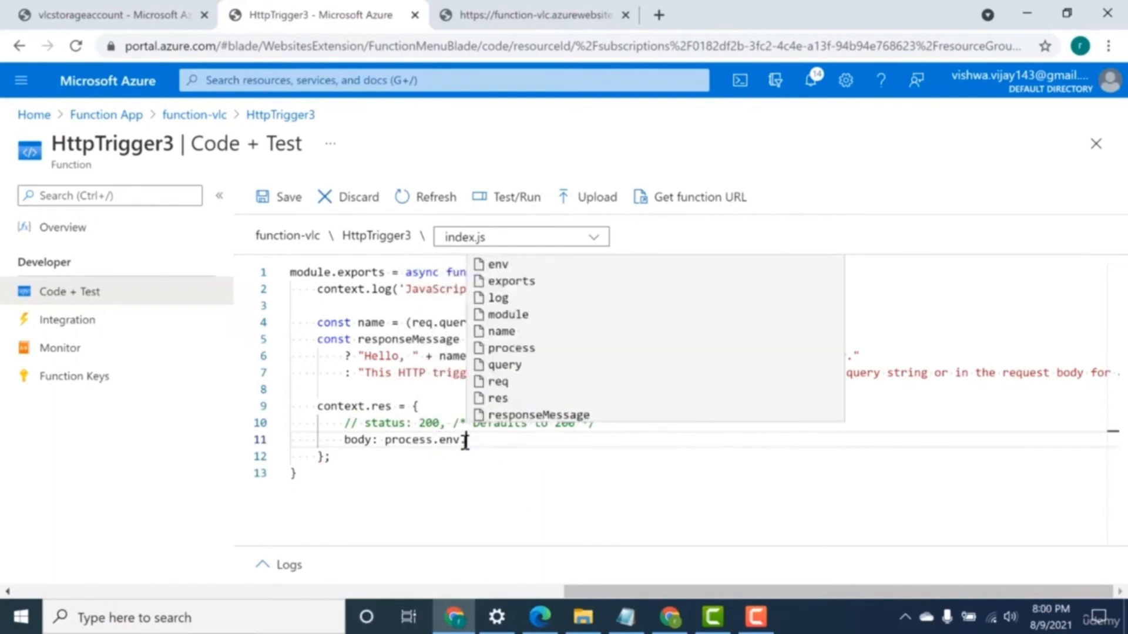
pyautogui.write('env')
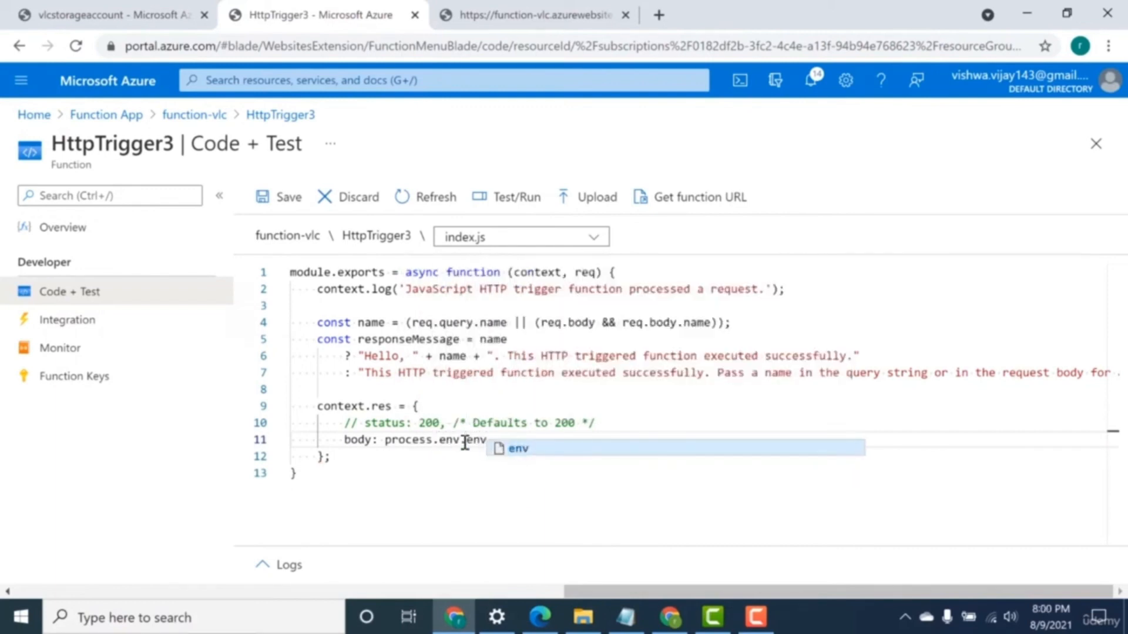
pyautogui.write('ironment')
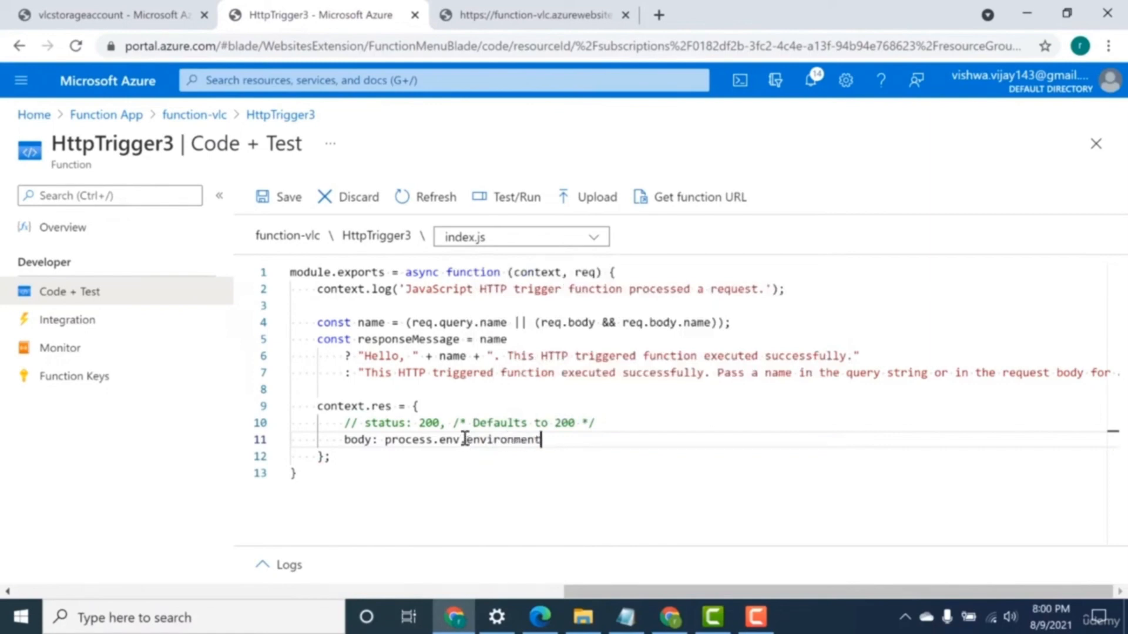
pyautogui.click(278, 195)
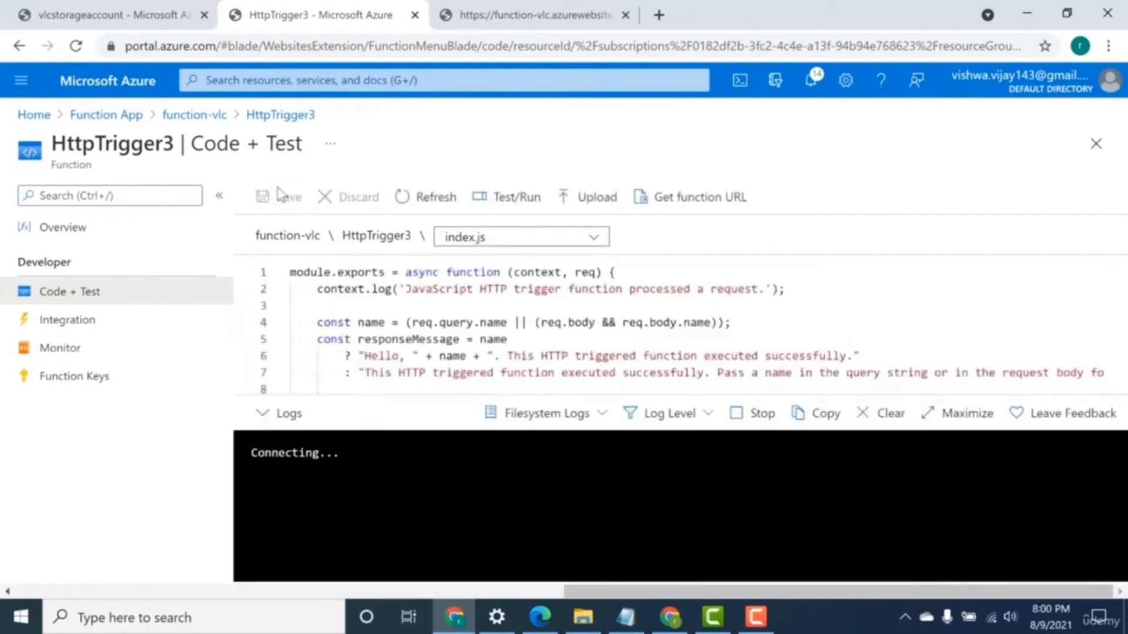
# Copy HttpTrigger3's function URL including its access key, open it in a new browser tab and check the response text.
pyautogui.click(666, 199)
pyautogui.click(718, 286)
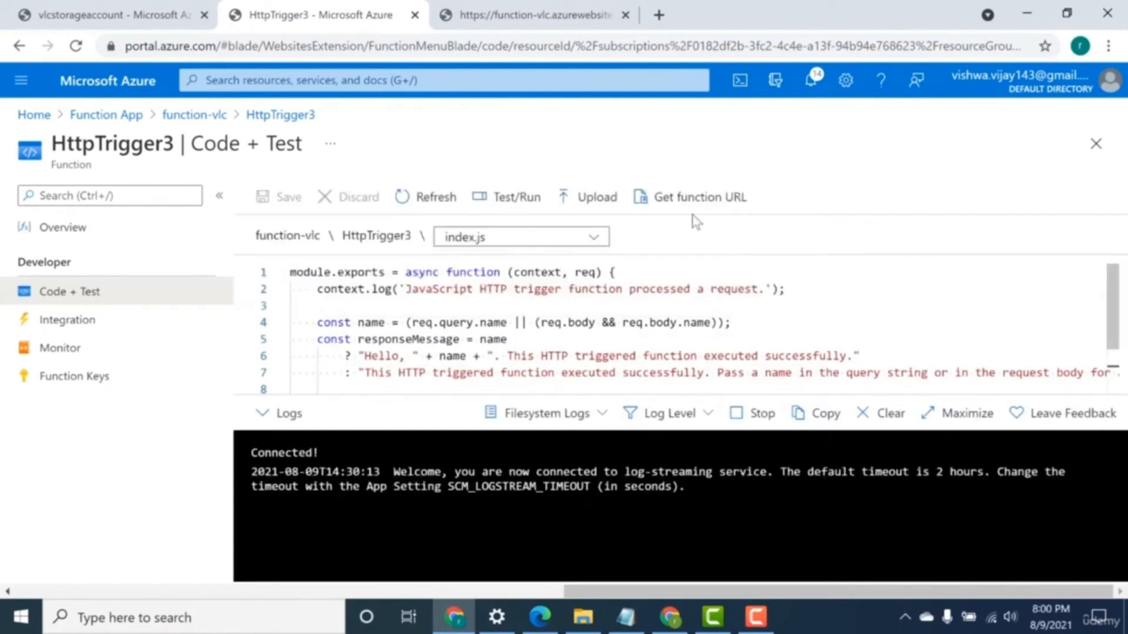
pyautogui.click(658, 15)
pyautogui.hotkey('ctrl', 'v')
pyautogui.press('Return')
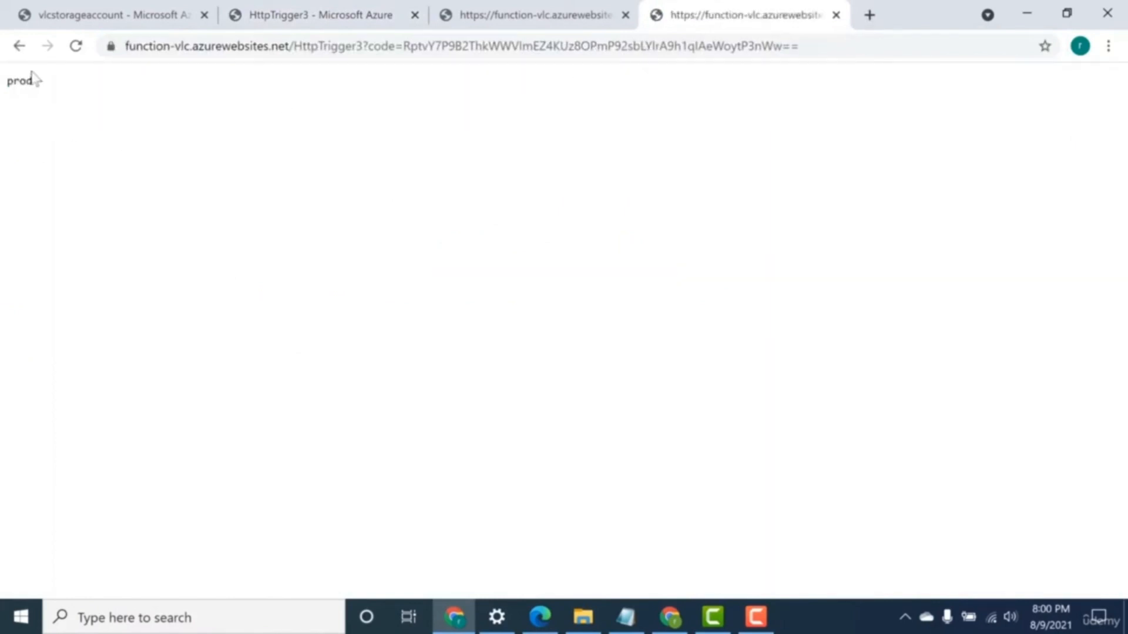
pyautogui.moveTo(35, 83); pyautogui.dragTo(9, 83)
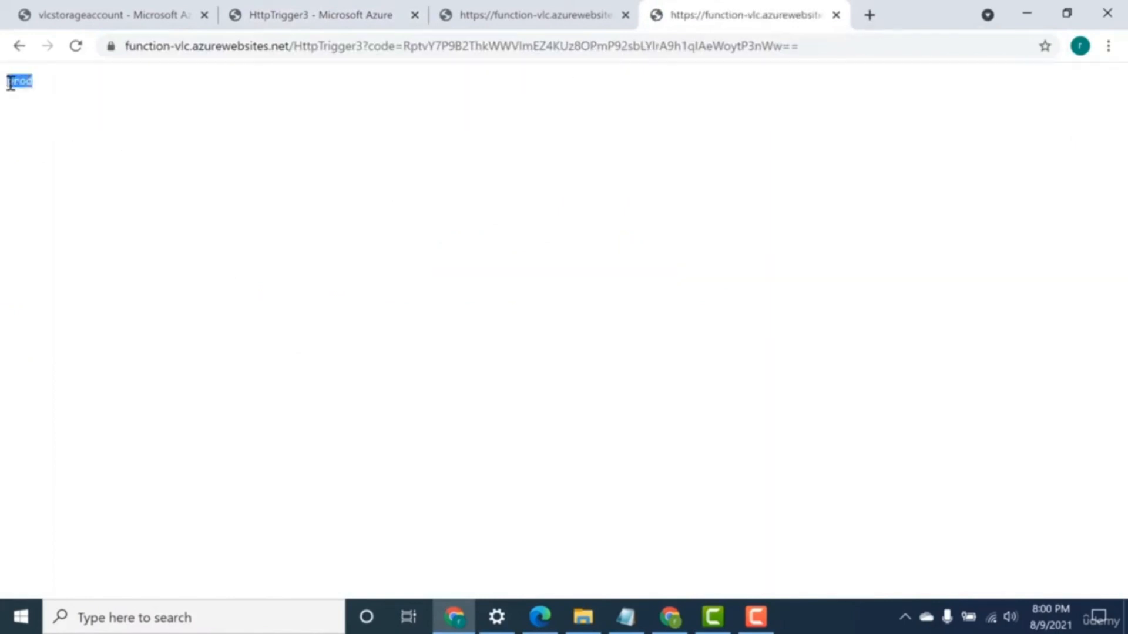
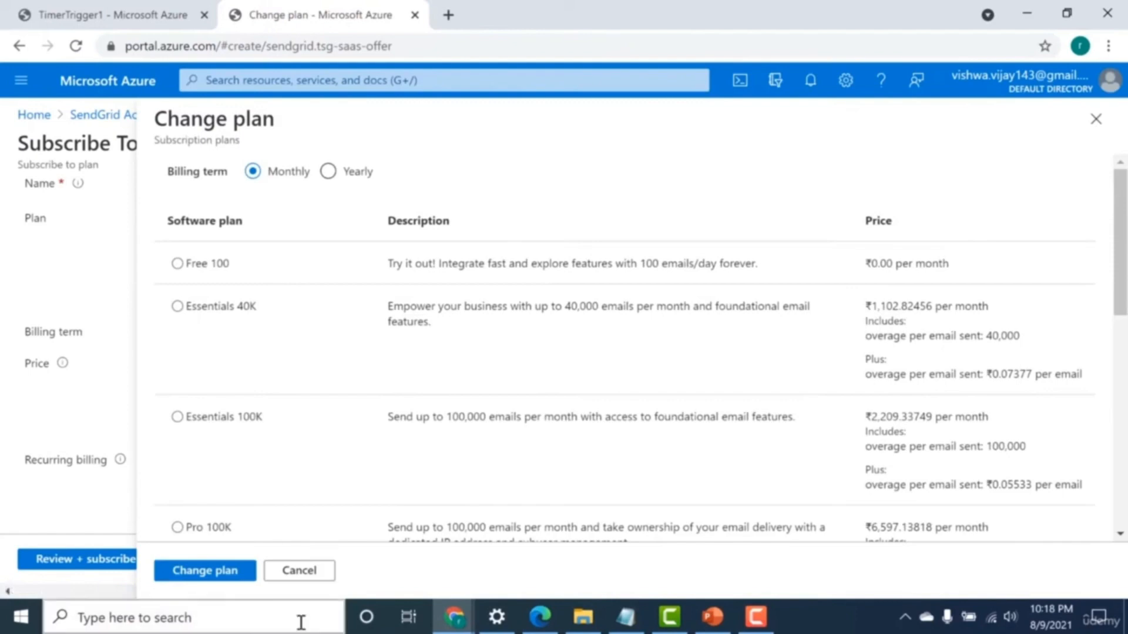
# Leave the plan selection without changing it, find the SaaS service in the portal and open the sendgrid resource.
pyautogui.click(301, 573)
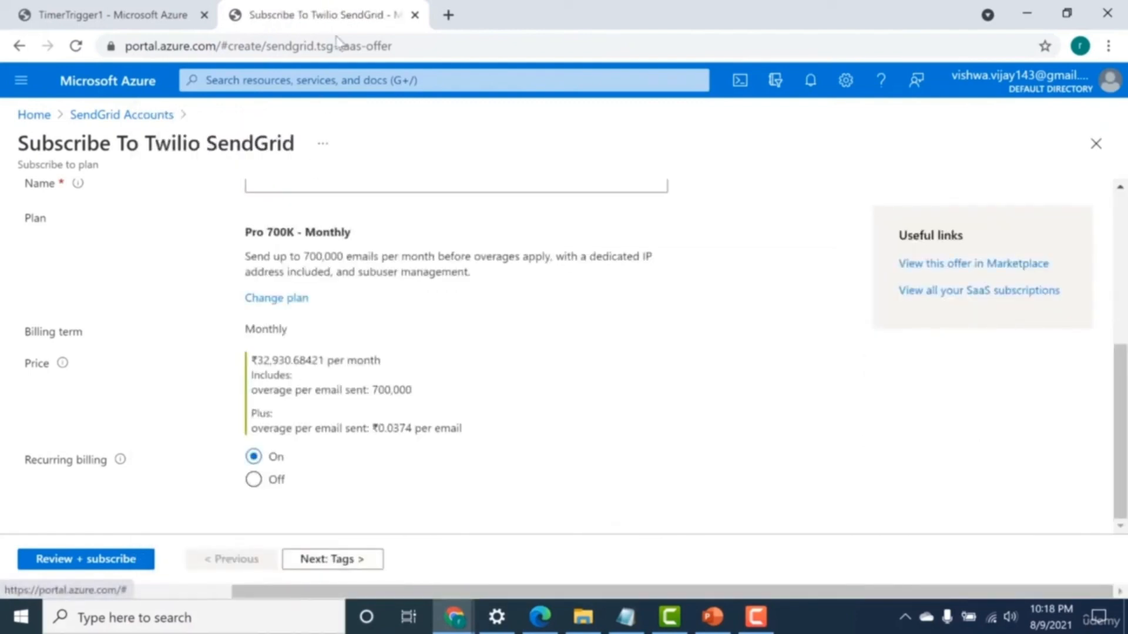
pyautogui.click(325, 77)
pyautogui.write('saas')
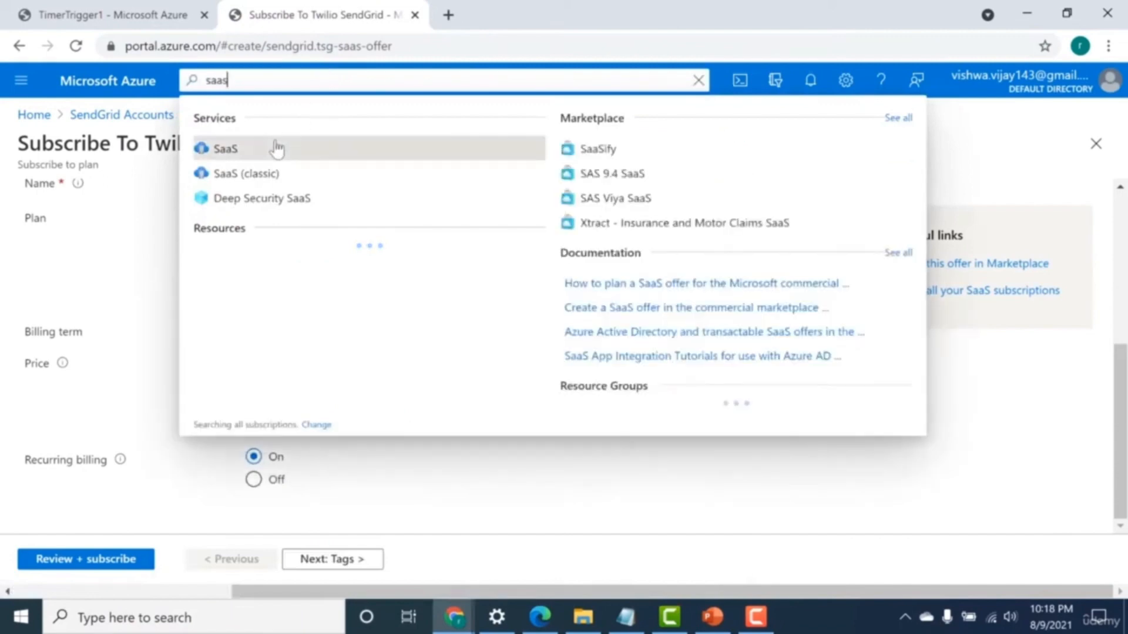
pyautogui.click(276, 150)
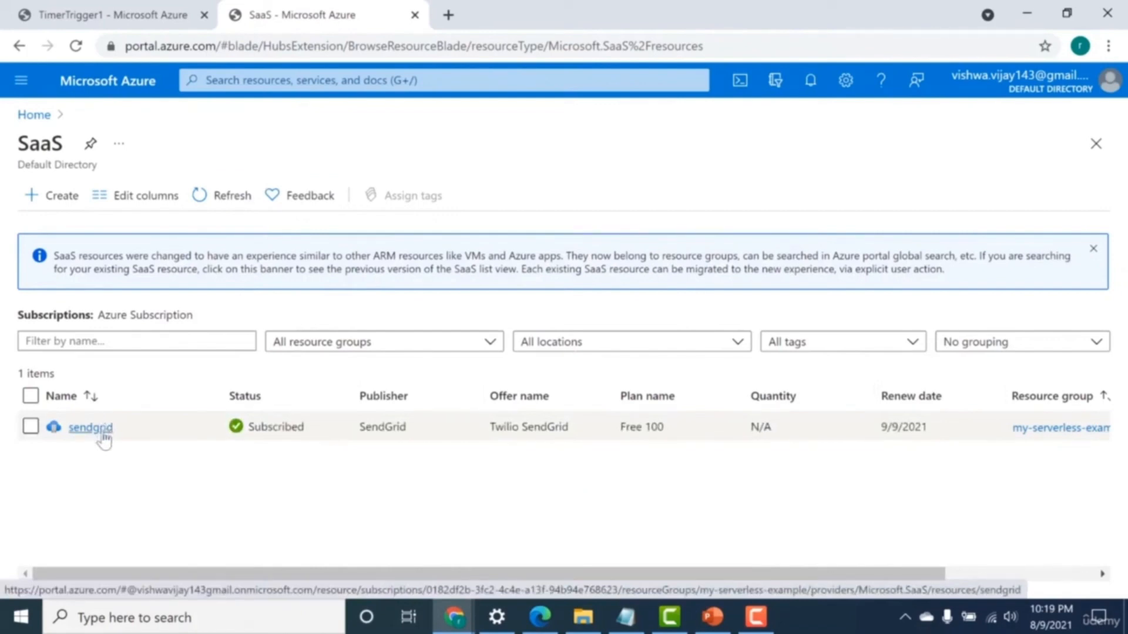
pyautogui.click(103, 434)
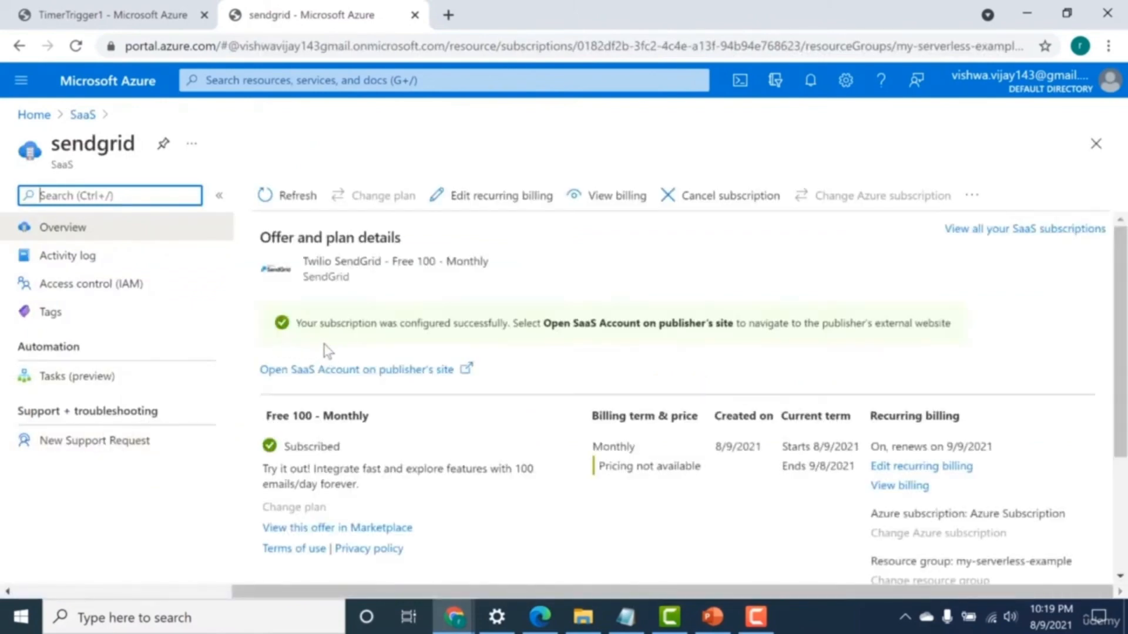
# Open the sendgrid SaaS account on the publisher's site and go to its API keys settings.
pyautogui.click(406, 370)
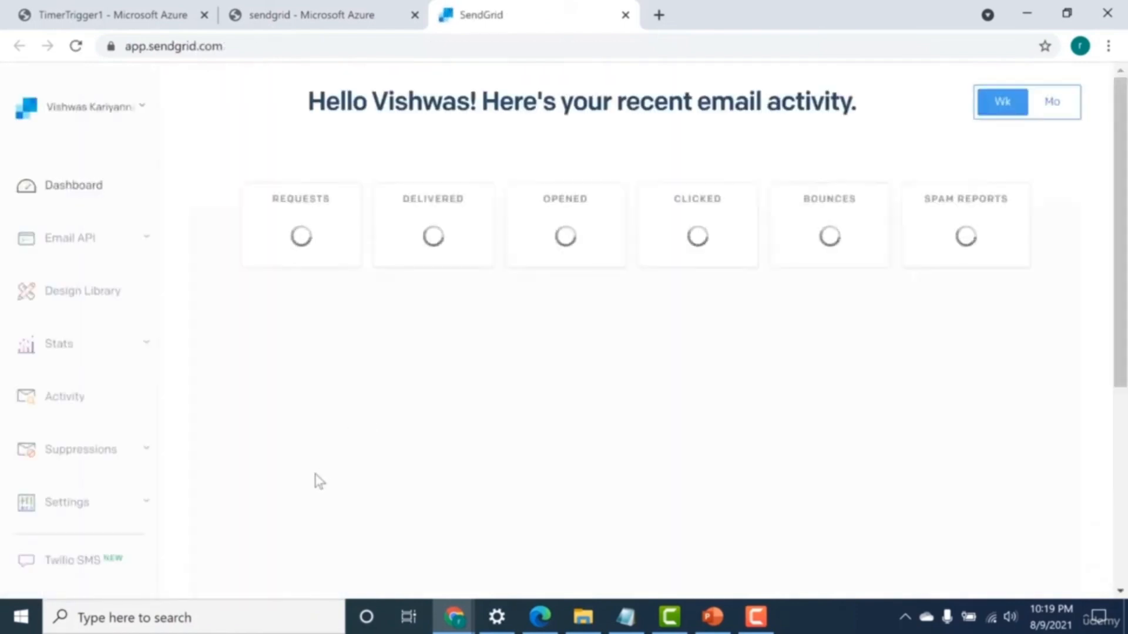
pyautogui.click(66, 512)
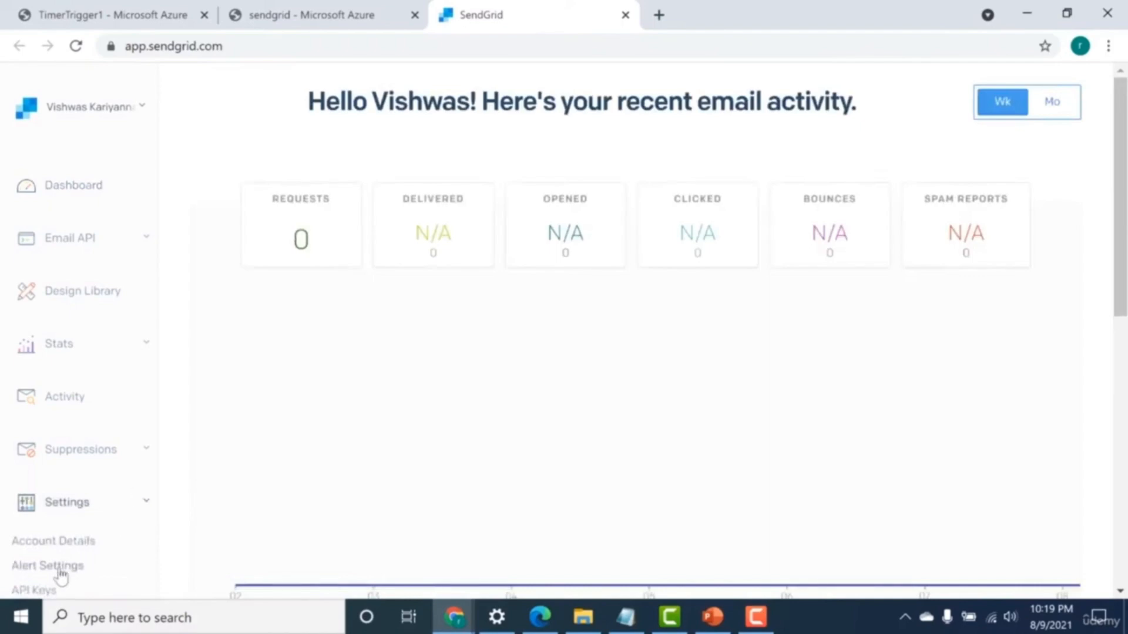
pyautogui.click(33, 592)
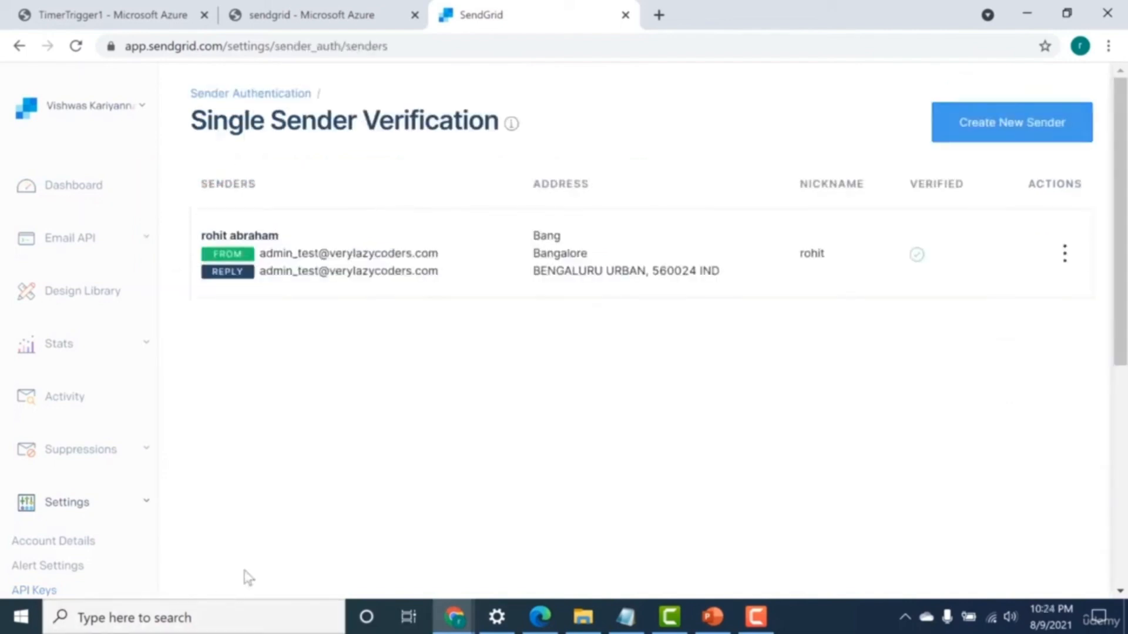
# Examine the existing sender's from and reply addresses on the Single Sender Verification page.
pyautogui.scroll(-7, 249, 579)
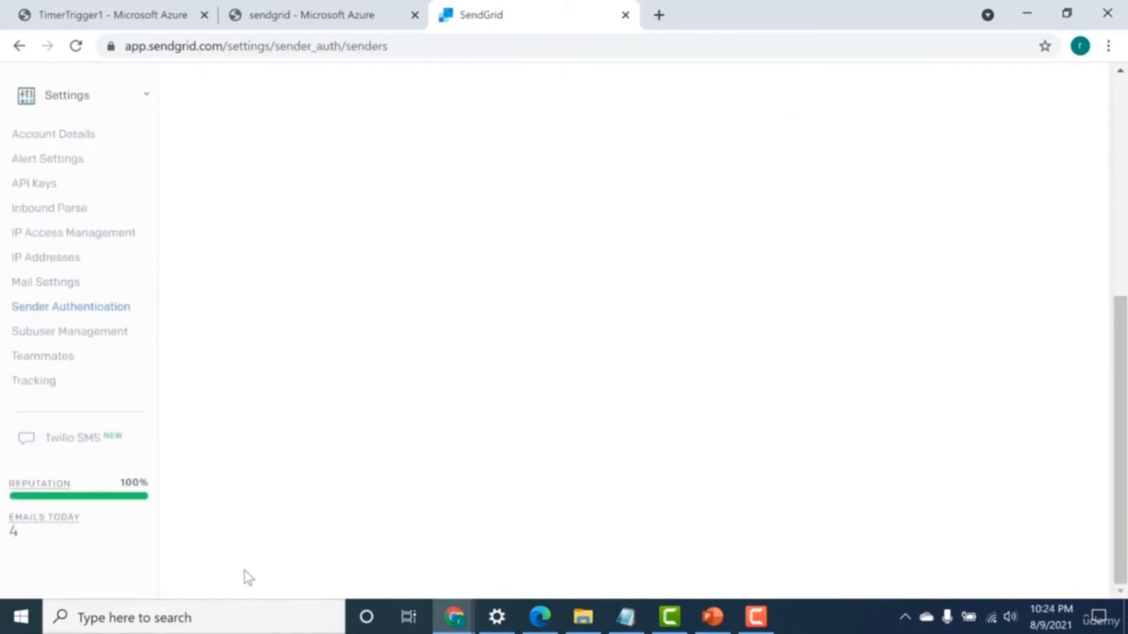
pyautogui.scroll(3, 249, 578)
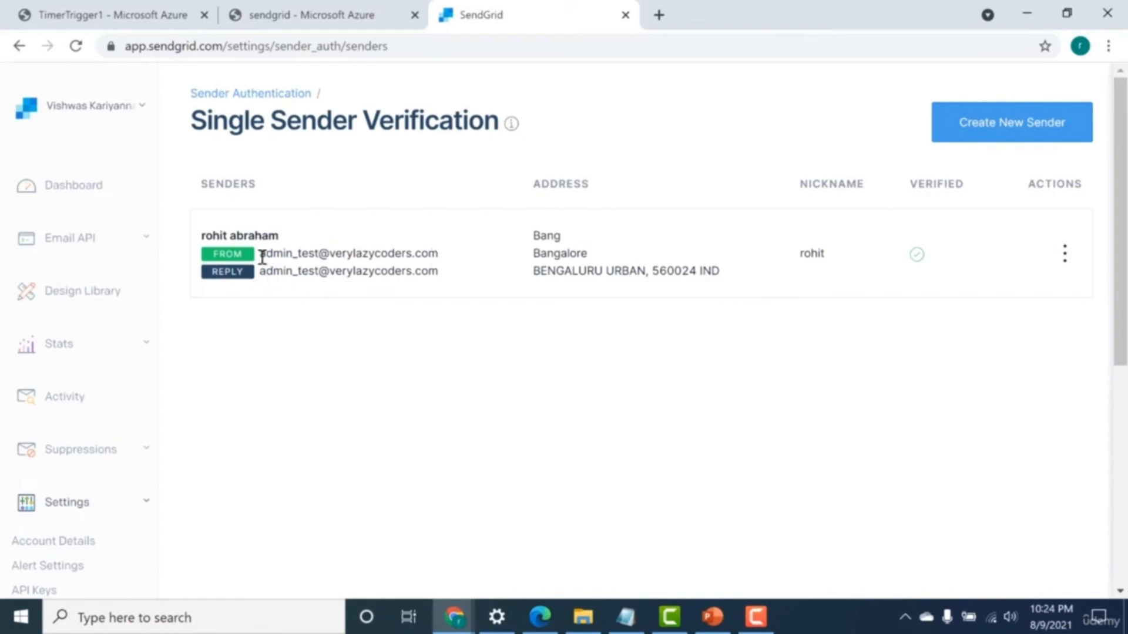
pyautogui.moveTo(335, 257); pyautogui.dragTo(403, 254)
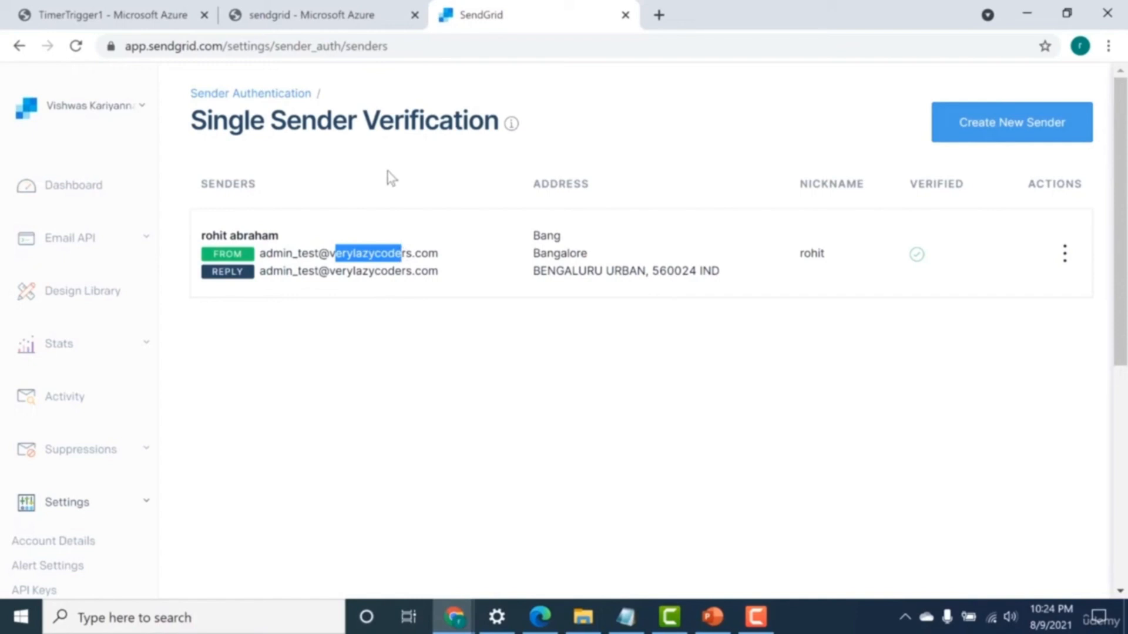
pyautogui.click(392, 269)
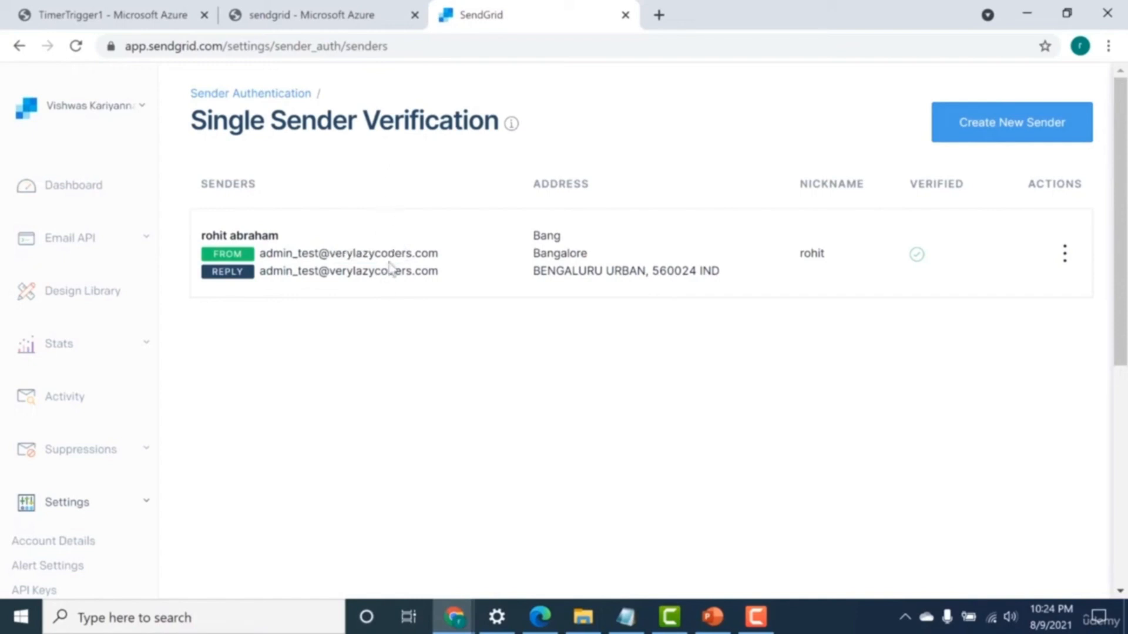
# Open the new sender form, review its fields and the From Email Address verification note, and cancel it.
pyautogui.click(988, 141)
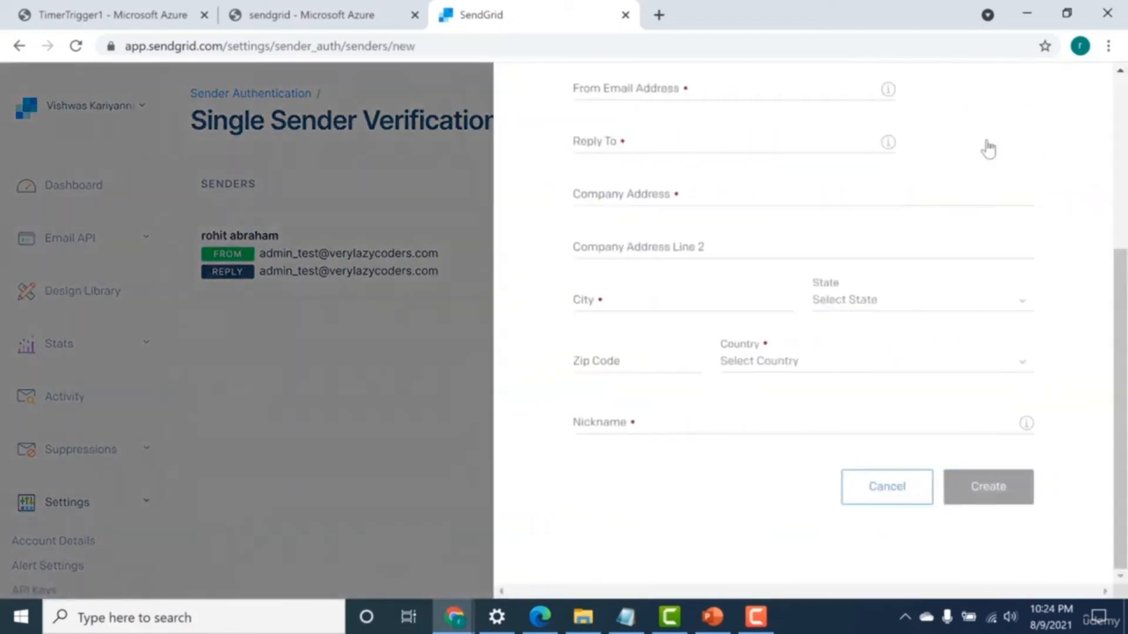
pyautogui.scroll(5, 989, 150)
pyautogui.scroll(-1, 815, 350)
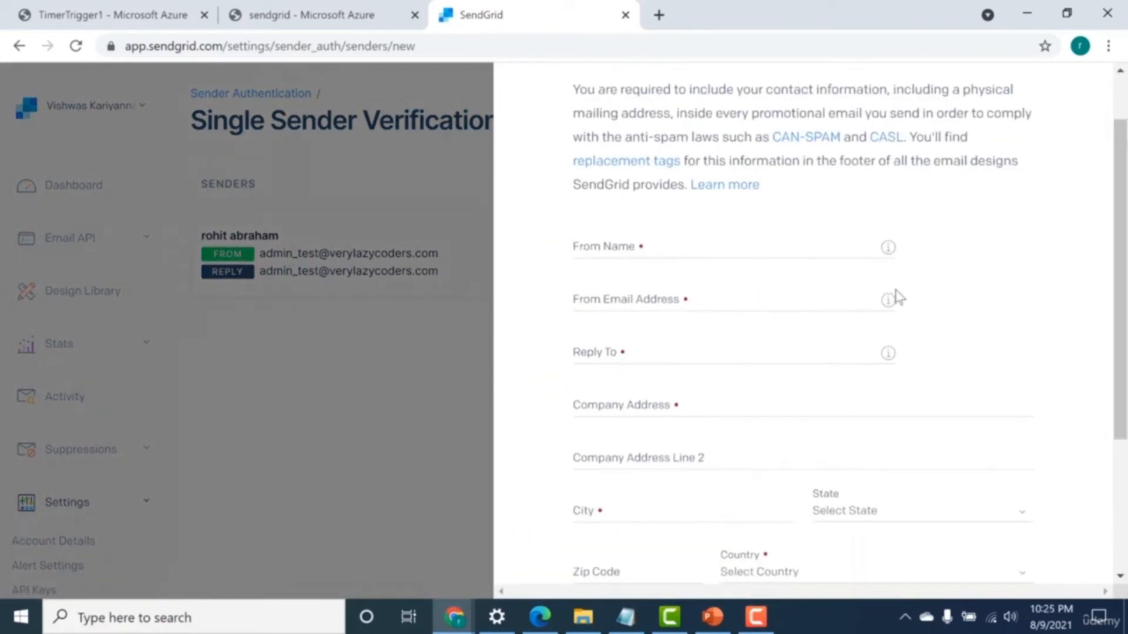
pyautogui.moveTo(890, 302)
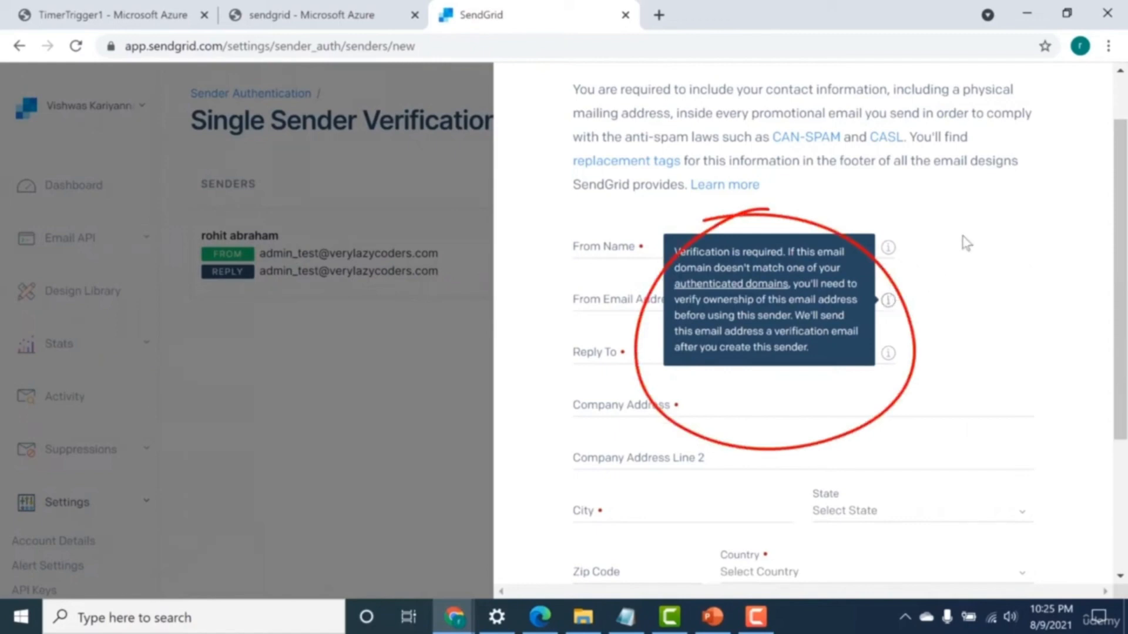
pyautogui.scroll(1, 964, 378)
pyautogui.scroll(-5, 964, 378)
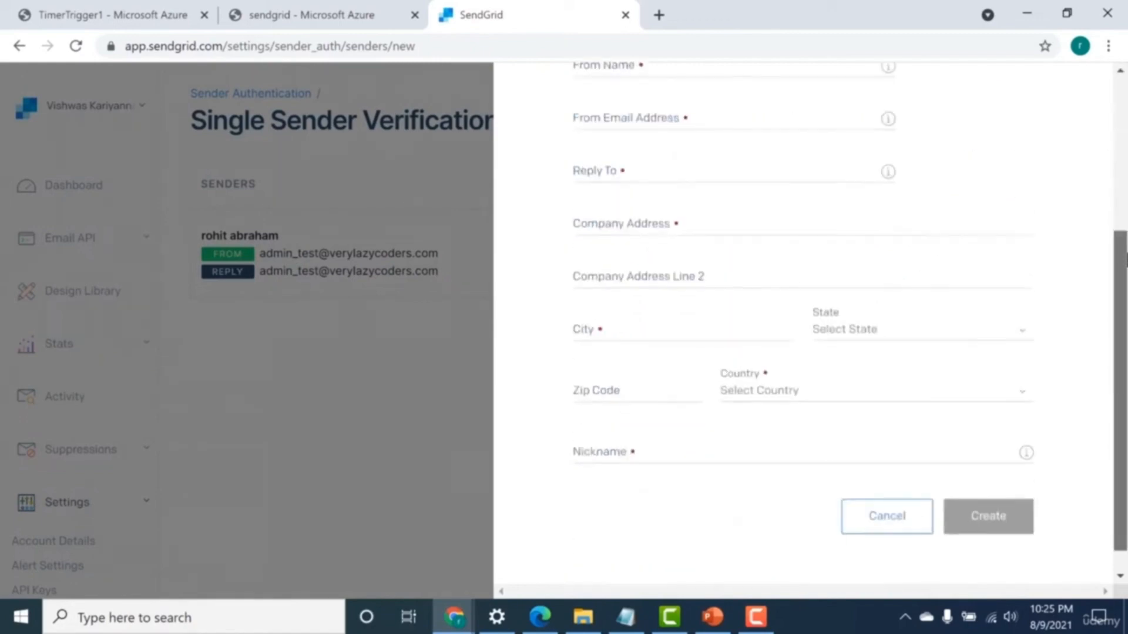
pyautogui.click(861, 485)
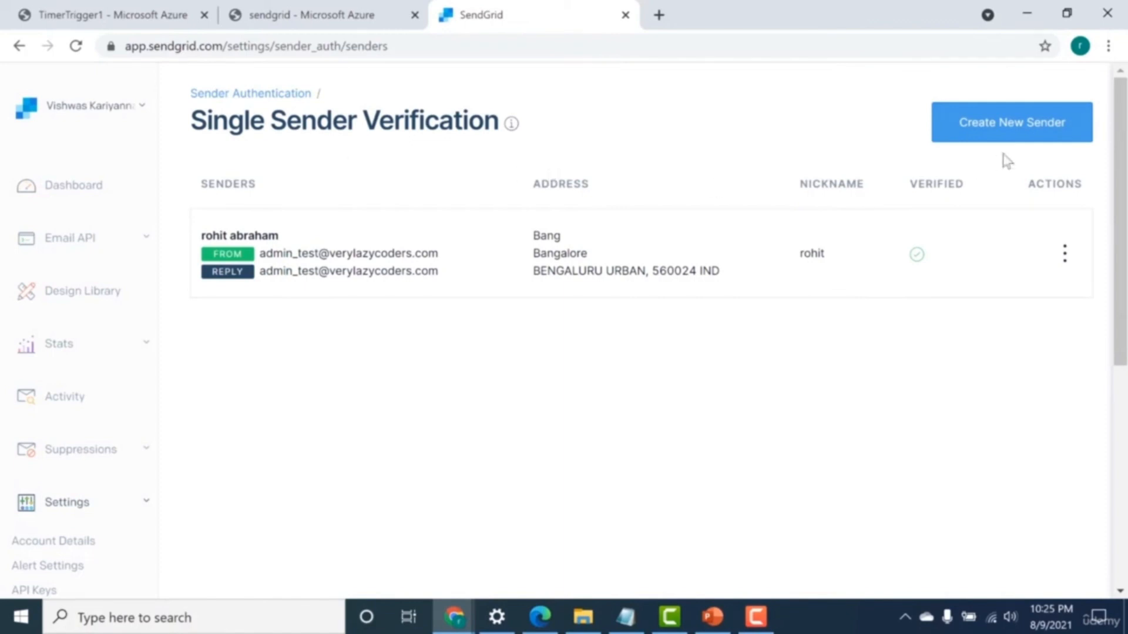
# Return to function-vlc's function list in Azure and create a function from the Timer trigger template with its default details.
pyautogui.click(152, 7)
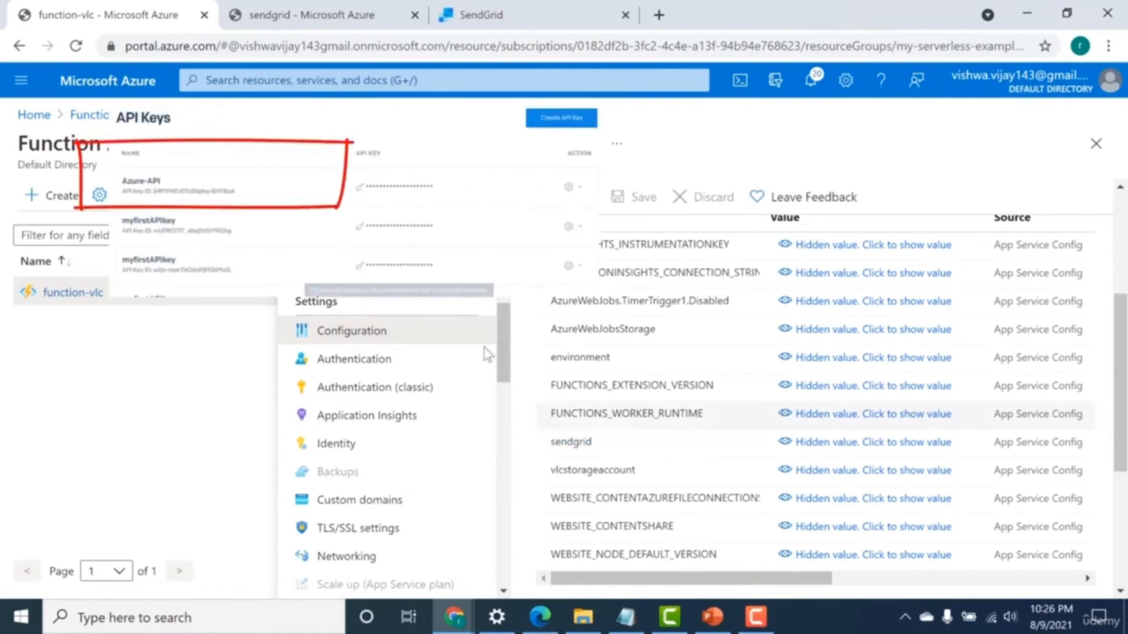
pyautogui.scroll(5, 326, 434)
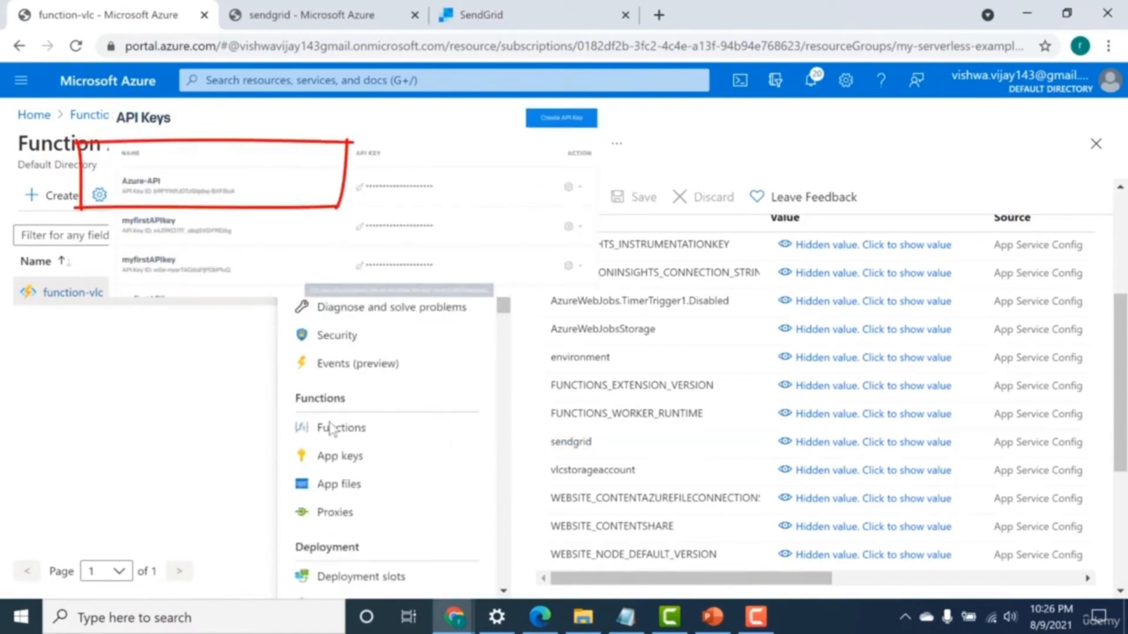
pyautogui.click(325, 440)
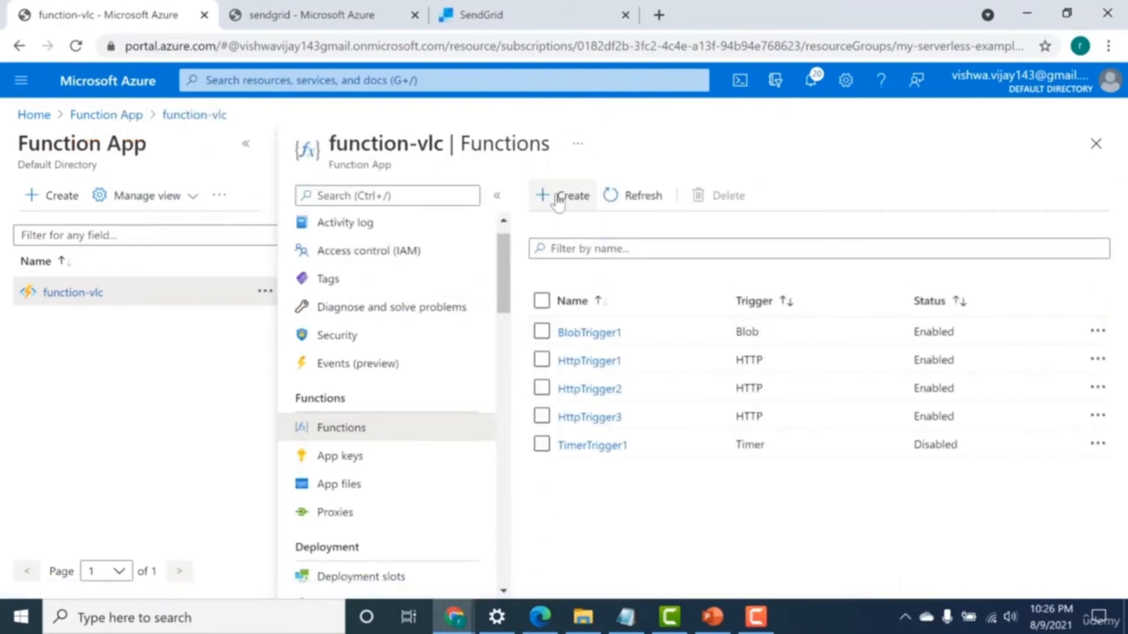
pyautogui.click(558, 200)
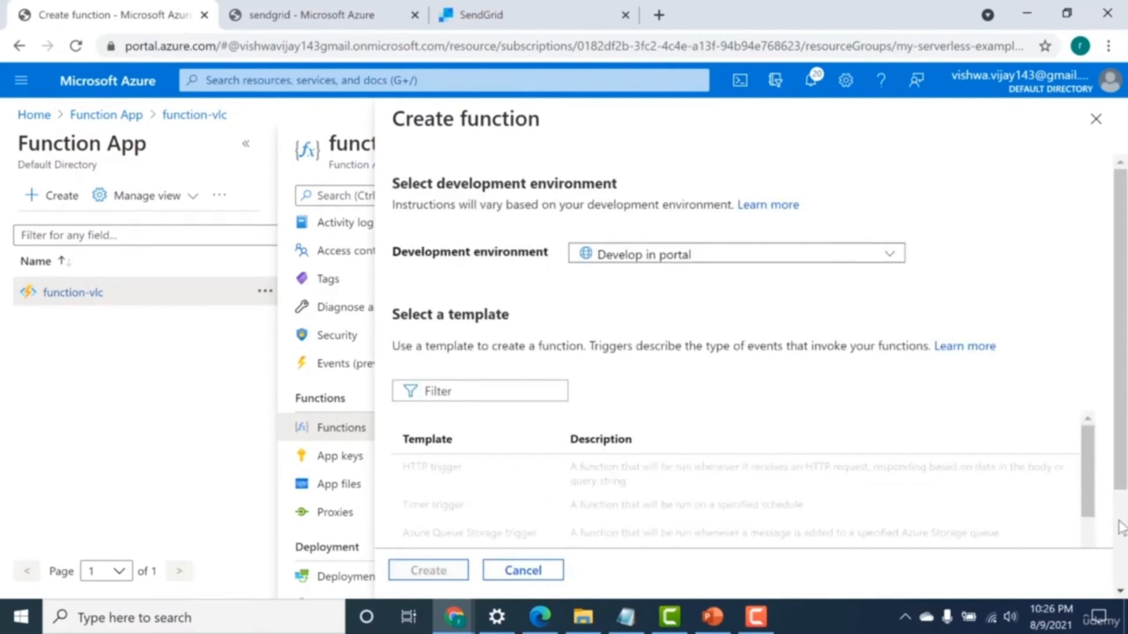
pyautogui.scroll(-2, 1120, 527)
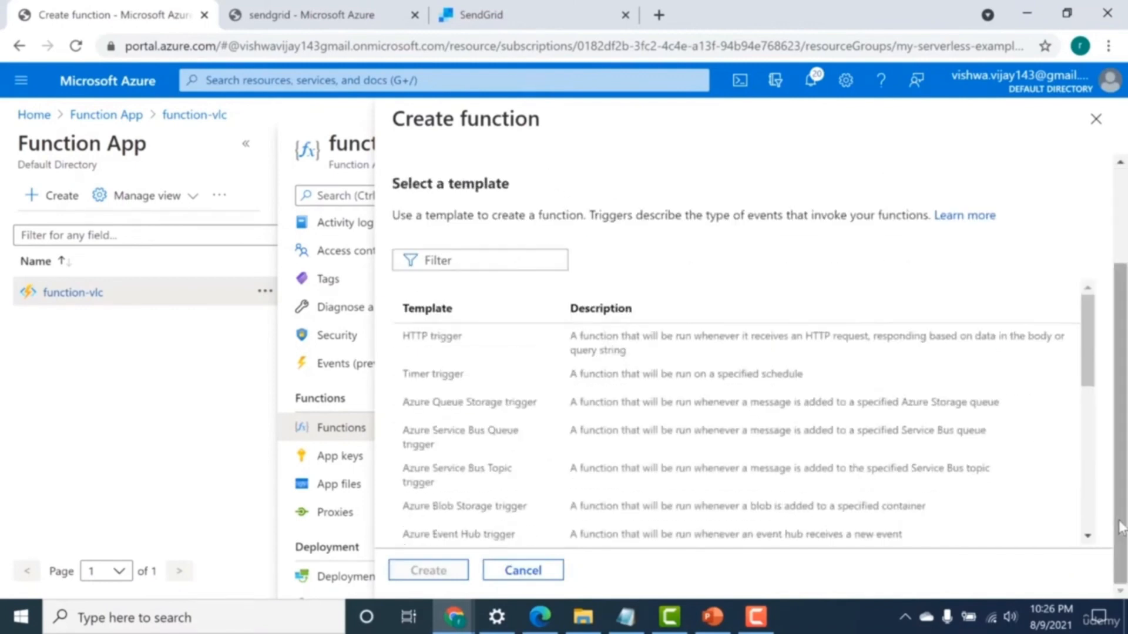
pyautogui.click(611, 387)
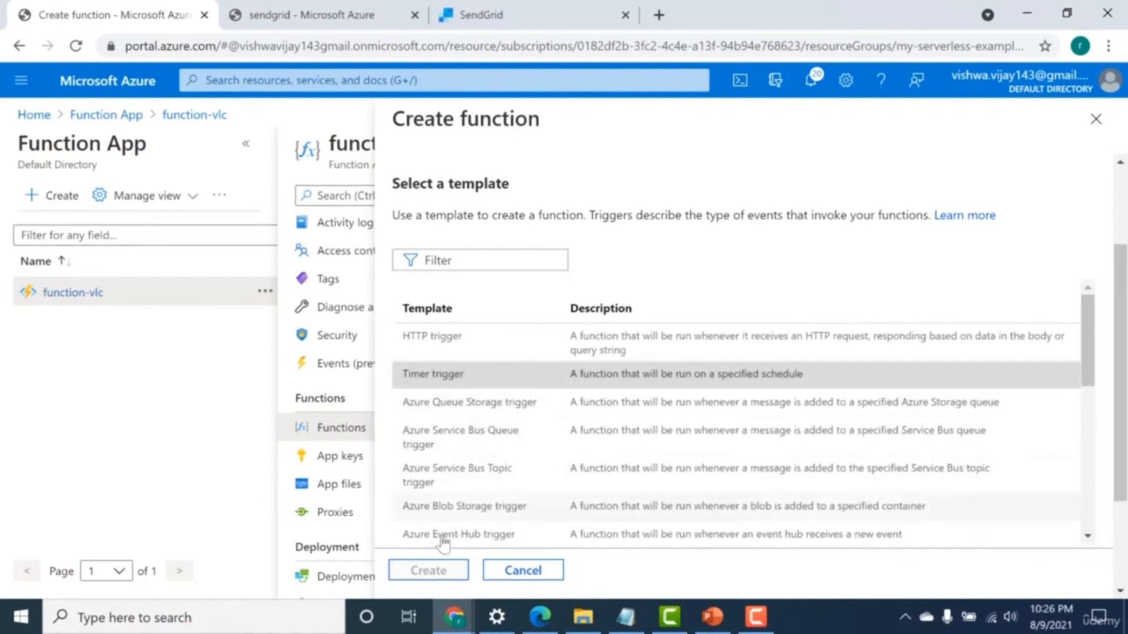
pyautogui.click(429, 573)
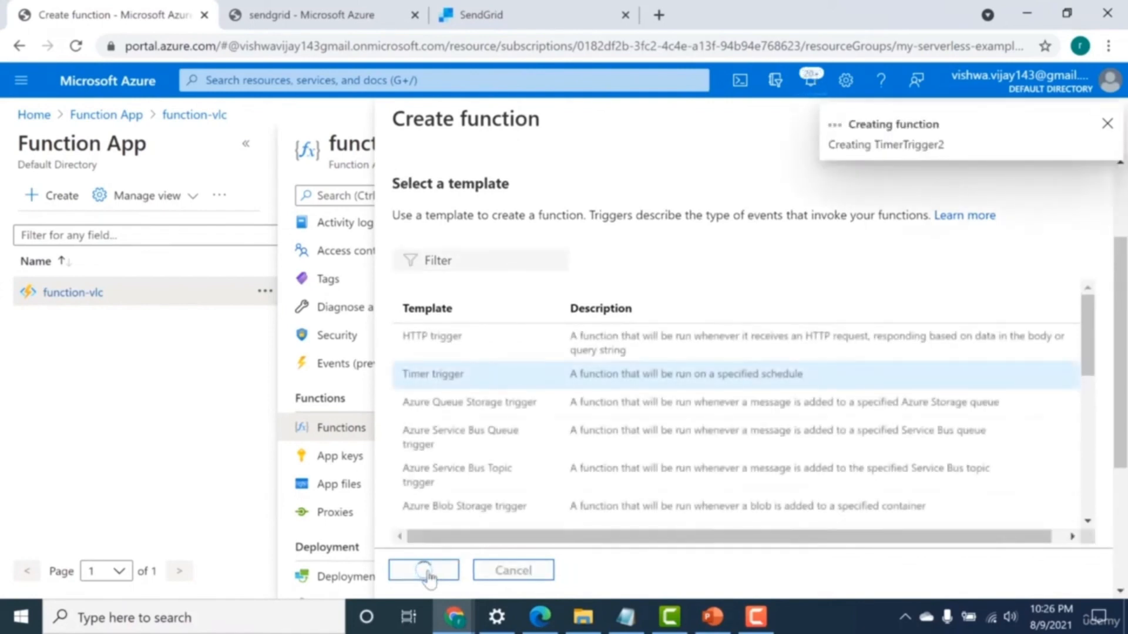
# Search for "azure functions sendgrid" in a new browser tab and open the Azure Functions SendGrid bindings article.
pyautogui.click(659, 14)
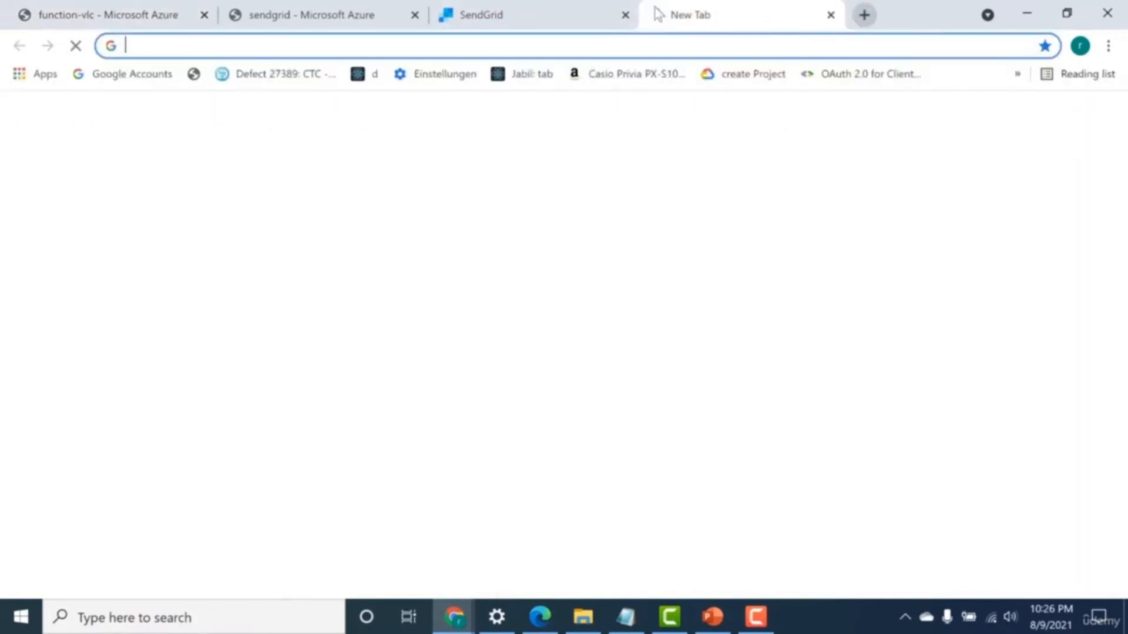
pyautogui.click(635, 52)
pyautogui.write('azure functions sendgrid')
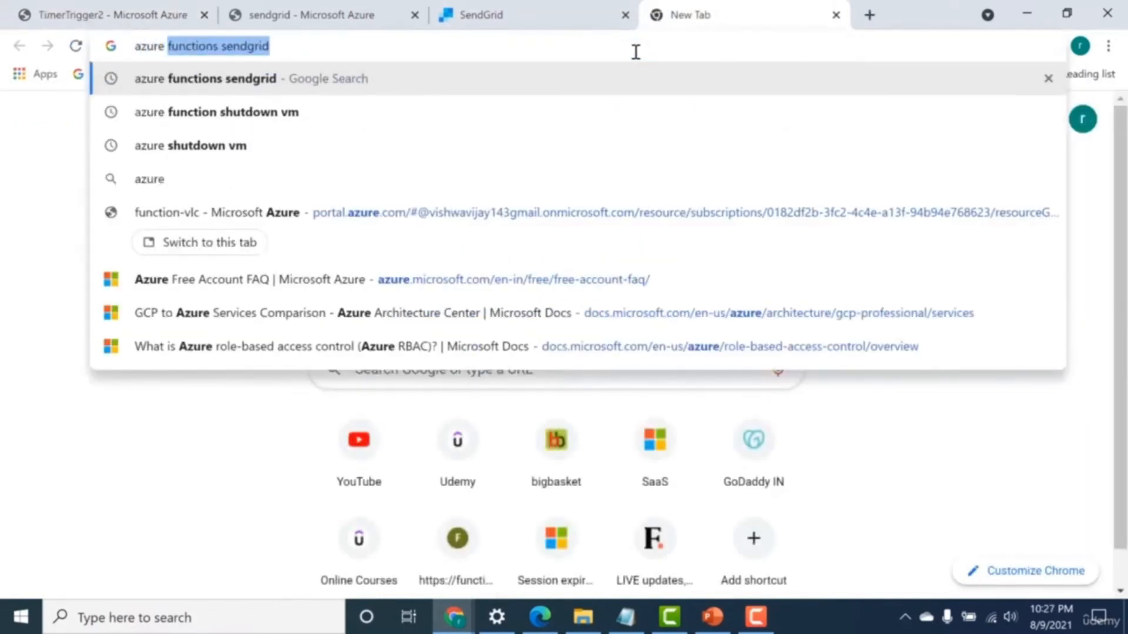
pyautogui.press('Return')
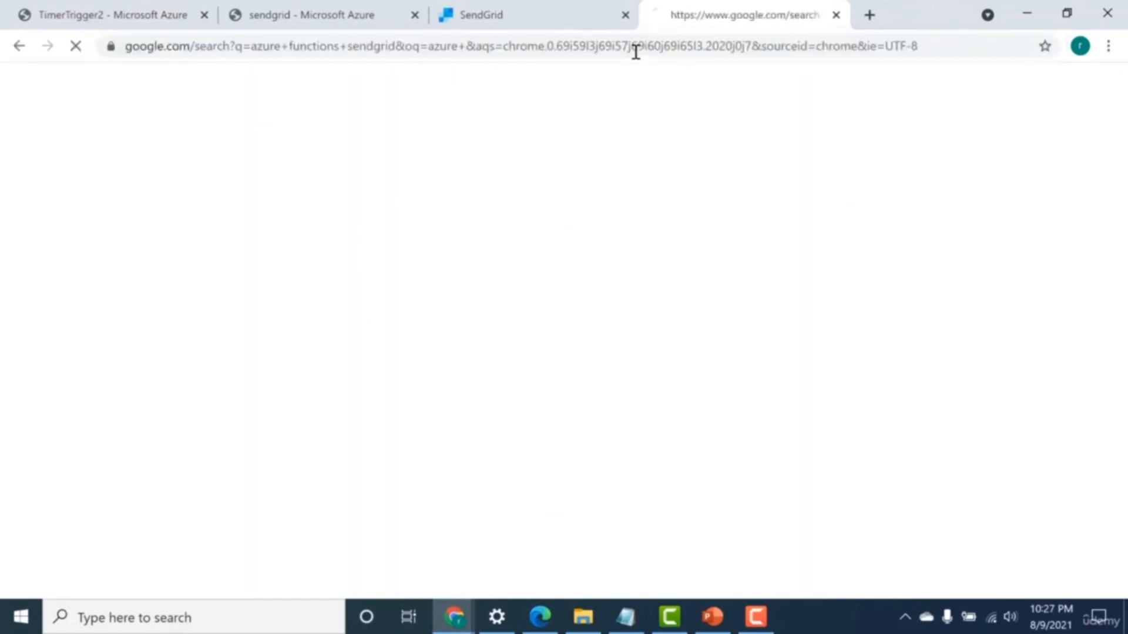
pyautogui.click(475, 258)
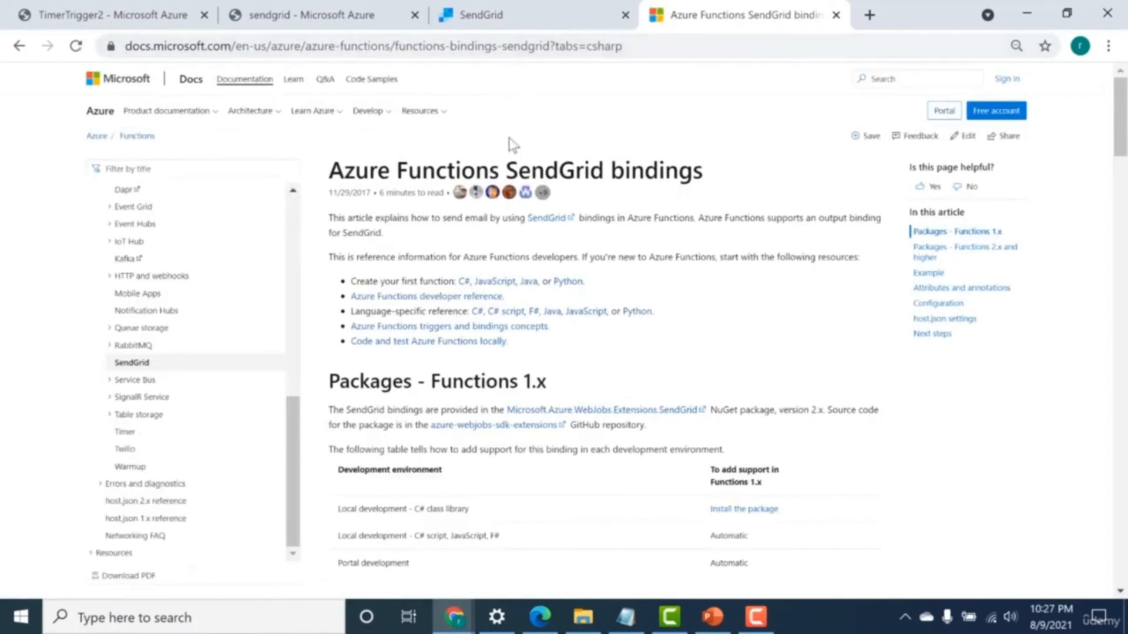
# Show the JavaScript version of the SendGrid binding example and examine its function.json binding data.
pyautogui.scroll(-8, 473, 245)
pyautogui.scroll(-8, 473, 246)
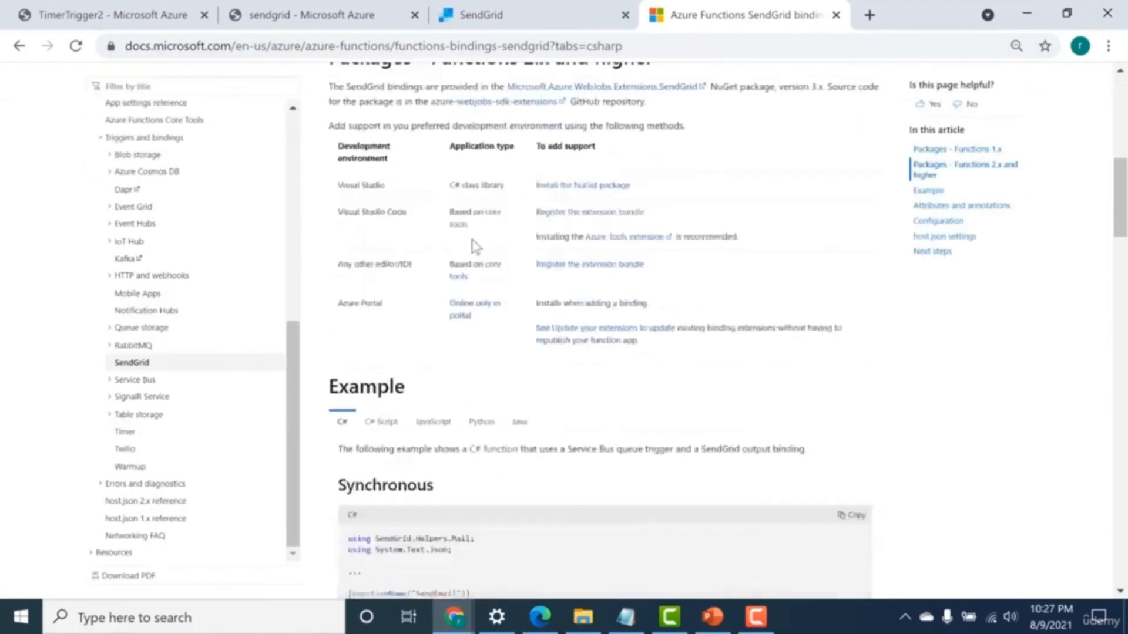
pyautogui.scroll(2, 474, 247)
pyautogui.scroll(1, 474, 247)
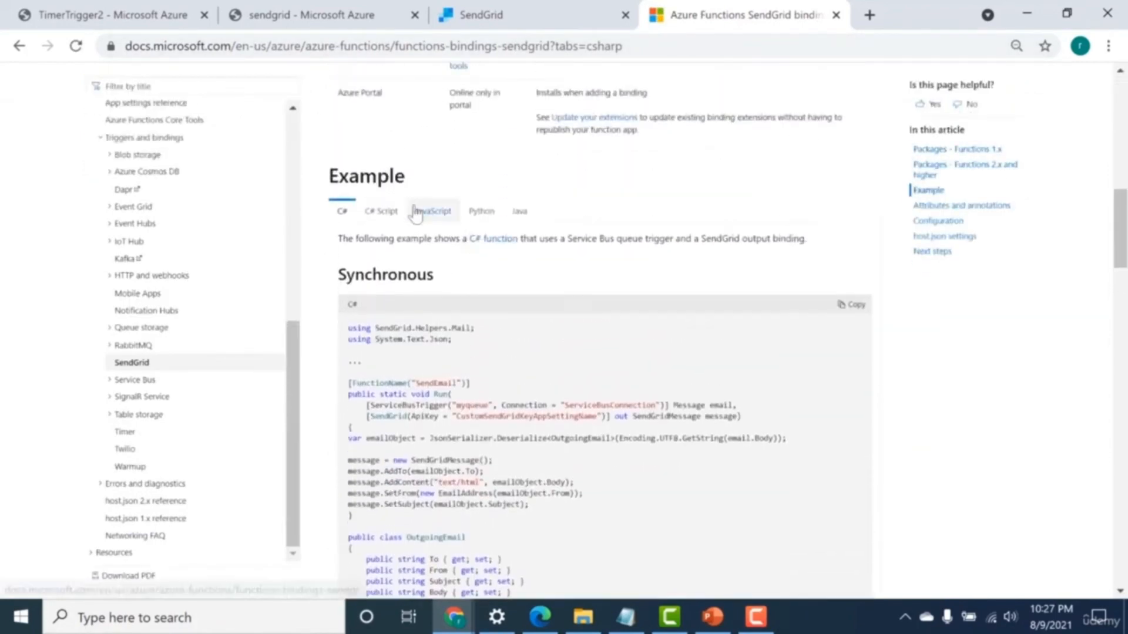
pyautogui.click(433, 211)
pyautogui.scroll(-1, 389, 309)
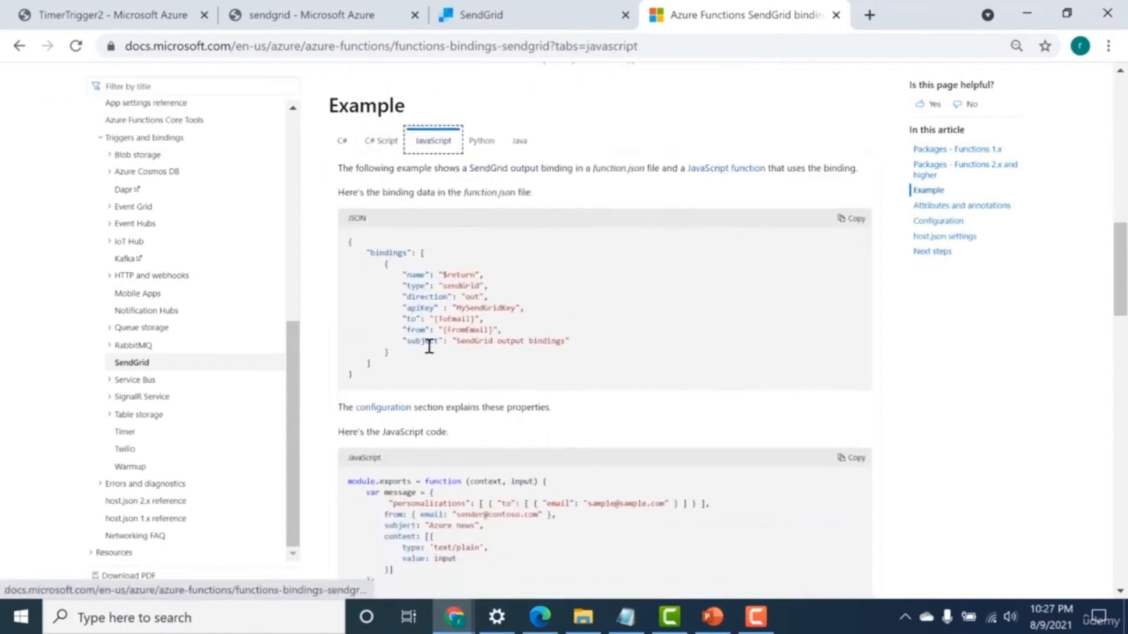
pyautogui.moveTo(430, 343); pyautogui.dragTo(432, 276)
pyautogui.scroll(-3, 433, 276)
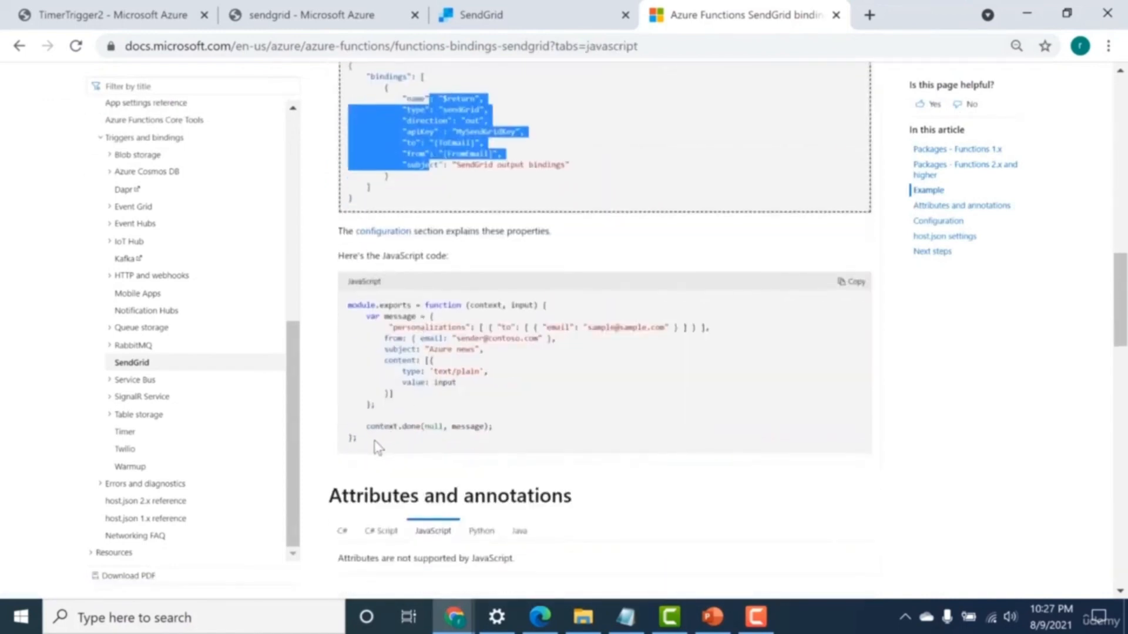
# Examine the JavaScript sample's recipient and sender email values, and switch to SendGrid to check the verified sender address.
pyautogui.moveTo(376, 448); pyautogui.dragTo(347, 311)
pyautogui.scroll(2, 352, 306)
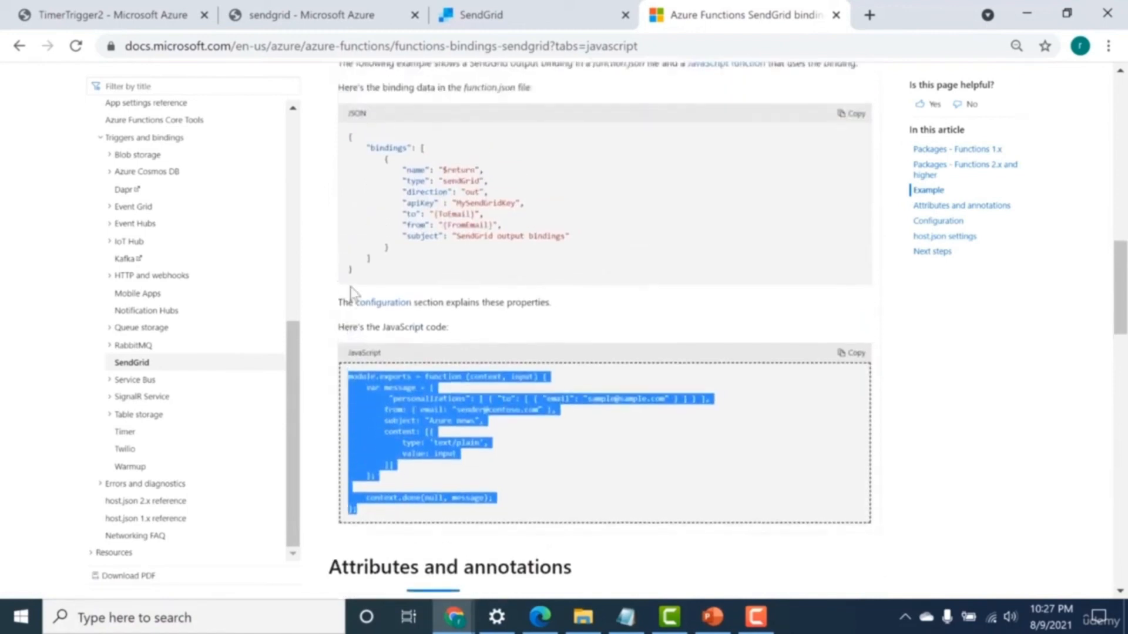
pyautogui.click(585, 436)
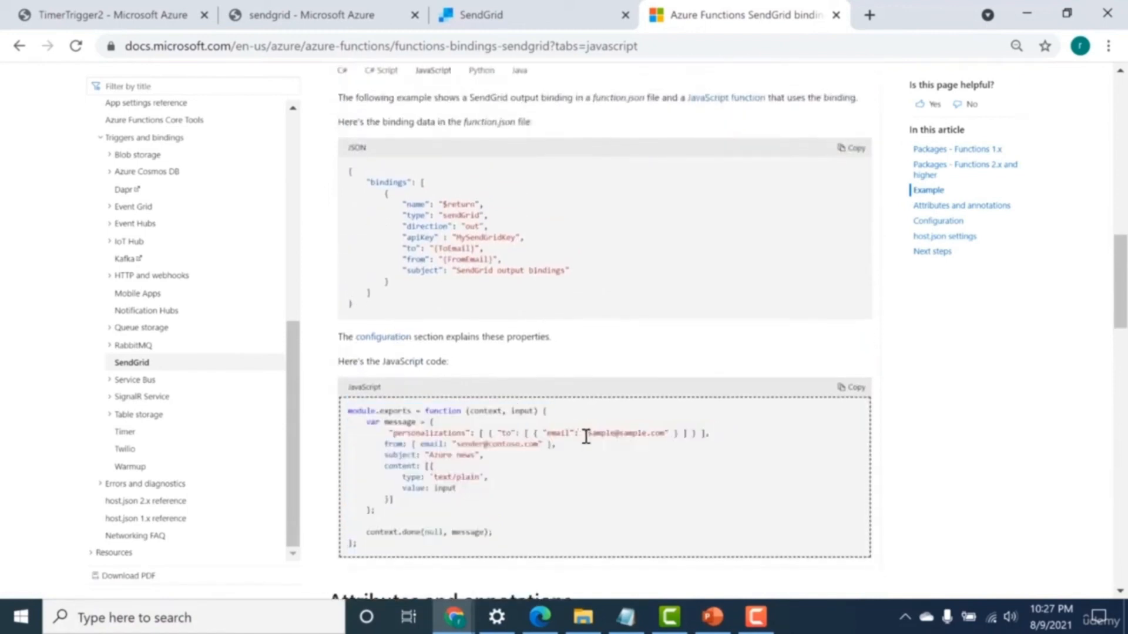
pyautogui.doubleClick(592, 437)
pyautogui.moveTo(507, 446)
pyautogui.mouseDown()
pyautogui.moveTo(460, 447)
pyautogui.moveTo(528, 445)
pyautogui.mouseUp()
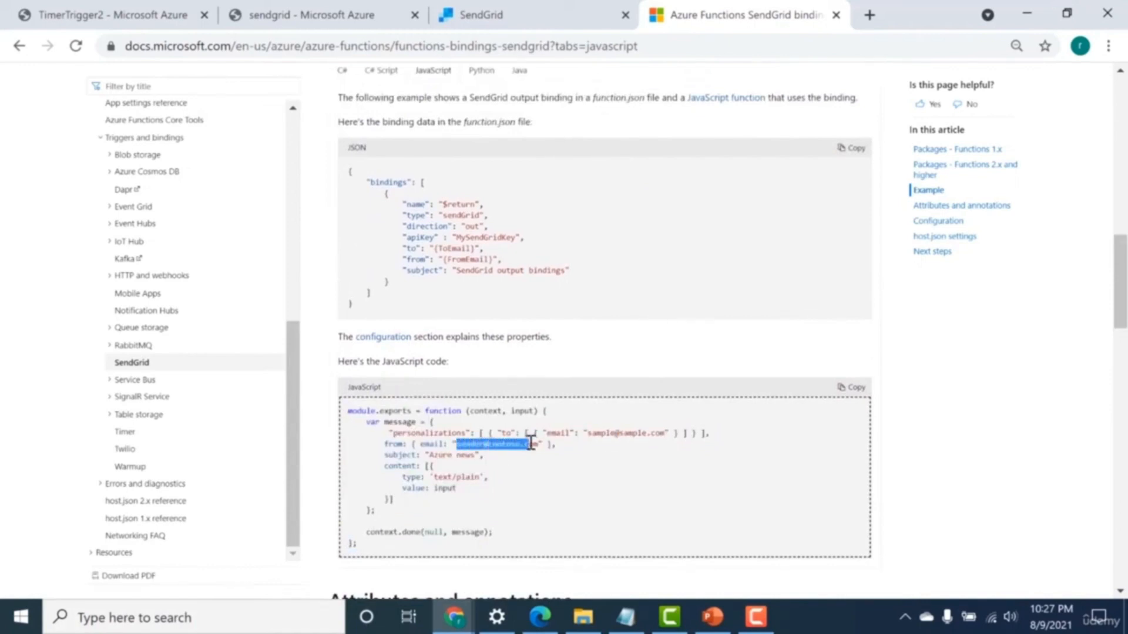
pyautogui.click(482, 14)
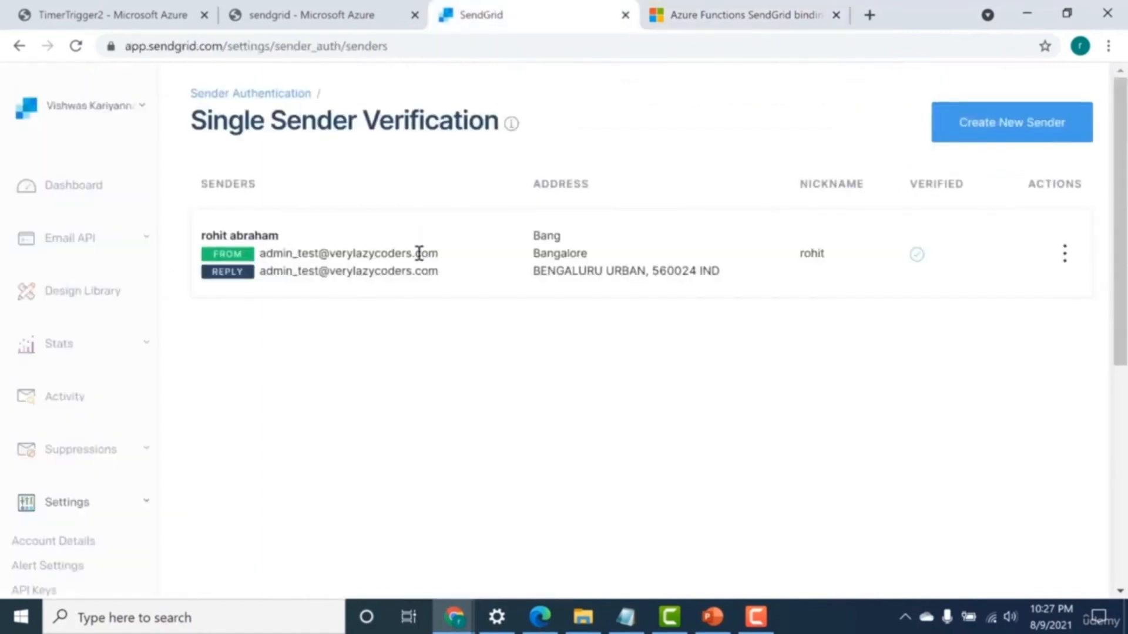
# Compare the type, direction, API key and sender fields of the article's binding sample with the verified sender in SendGrid.
pyautogui.moveTo(439, 261); pyautogui.dragTo(297, 276)
pyautogui.click(717, 5)
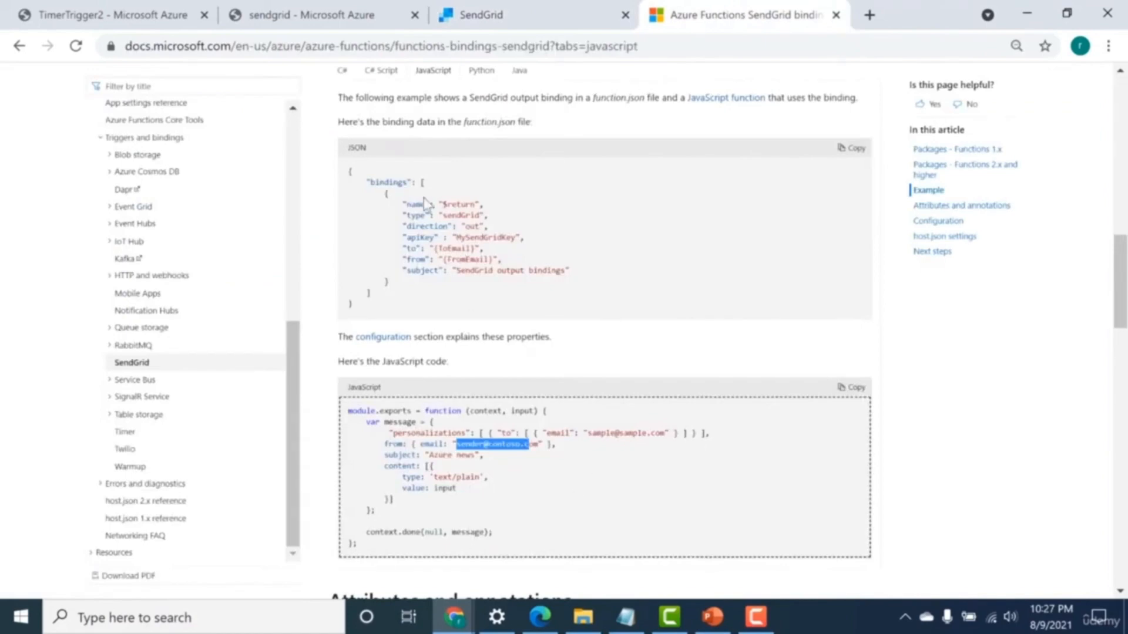
pyautogui.moveTo(445, 215); pyautogui.dragTo(473, 215)
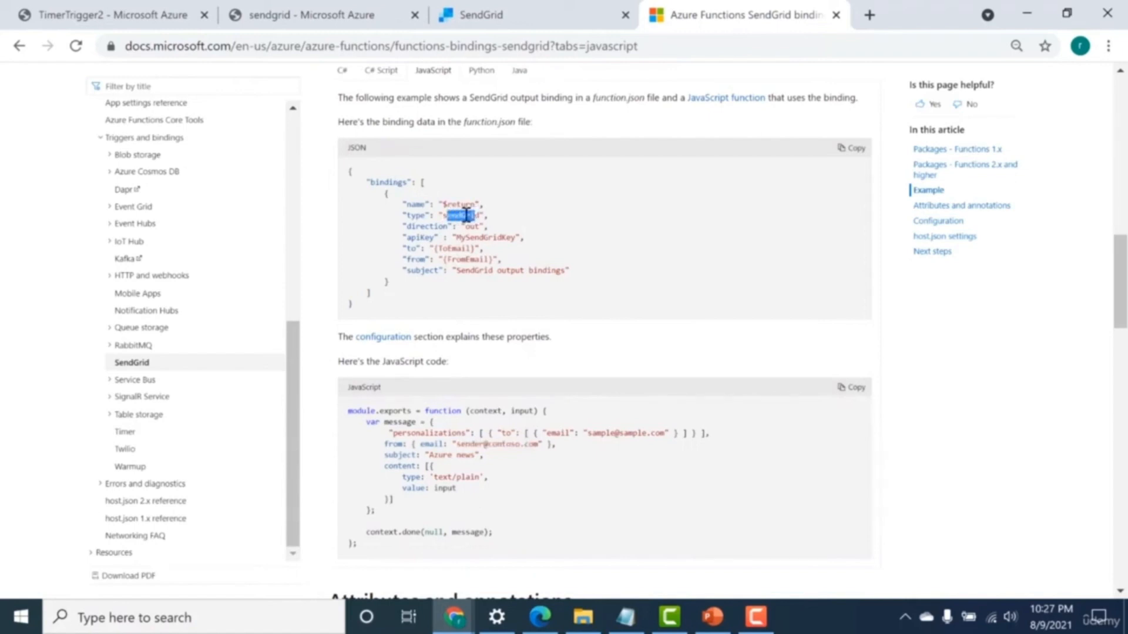
pyautogui.moveTo(503, 260); pyautogui.dragTo(459, 226)
pyautogui.click(424, 256)
pyautogui.moveTo(443, 260); pyautogui.dragTo(462, 260)
pyautogui.hotkey('ctrl', 'shift', 'Tab')
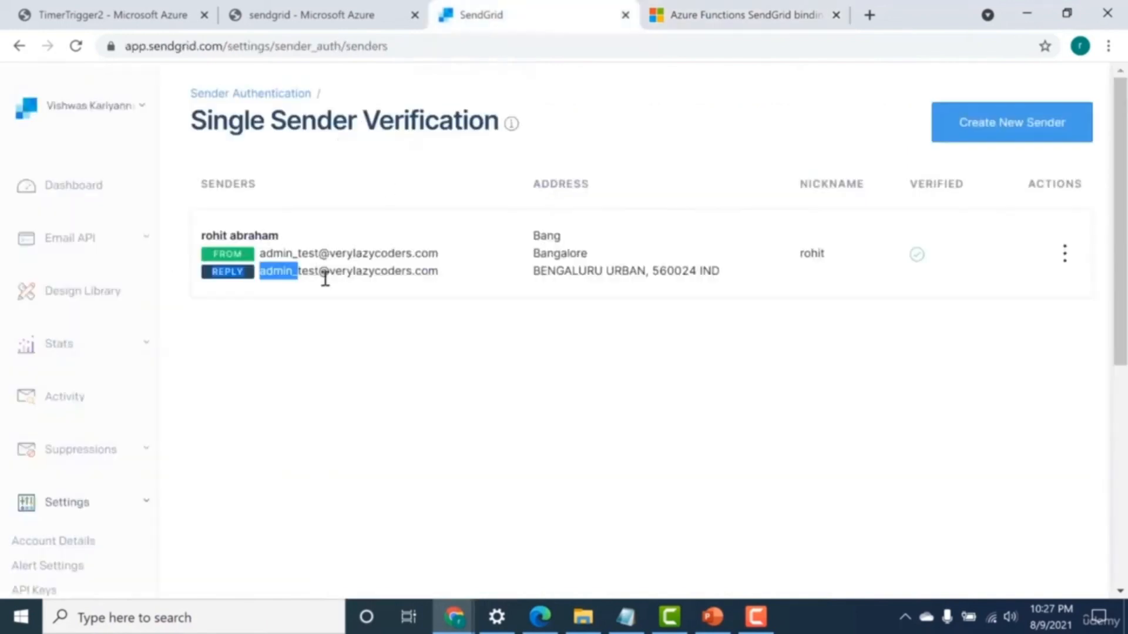
pyautogui.moveTo(450, 271); pyautogui.dragTo(394, 271)
# Return to the SendGrid bindings article and examine the recipient field in the function.json sample.
pyautogui.click(341, 4)
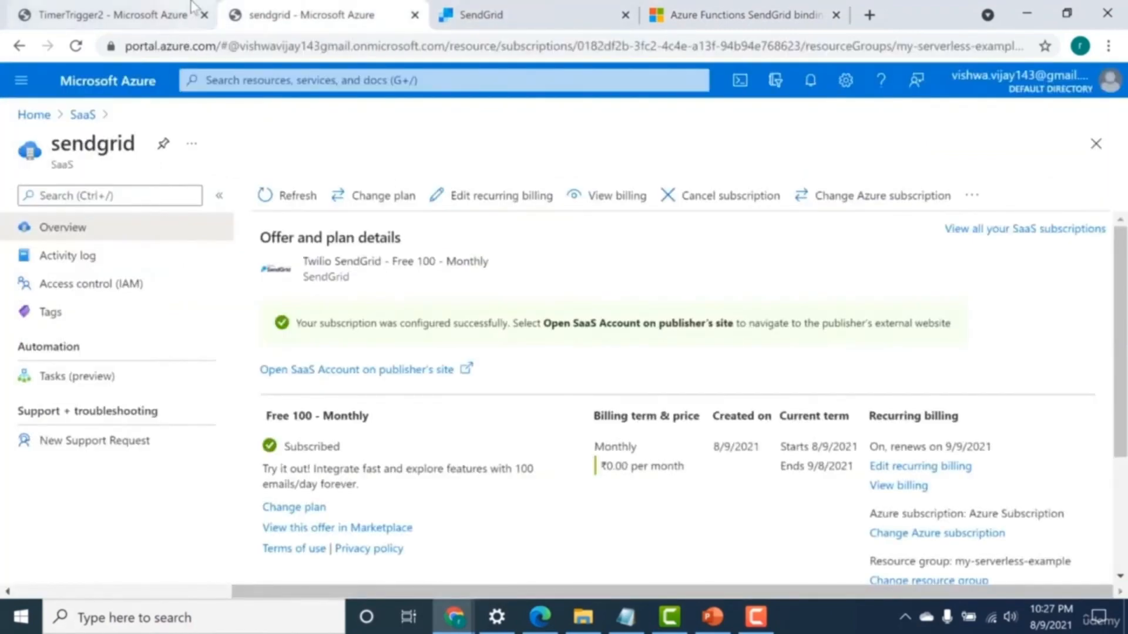
pyautogui.click(111, 14)
pyautogui.click(552, 7)
pyautogui.click(138, 11)
pyautogui.click(790, 5)
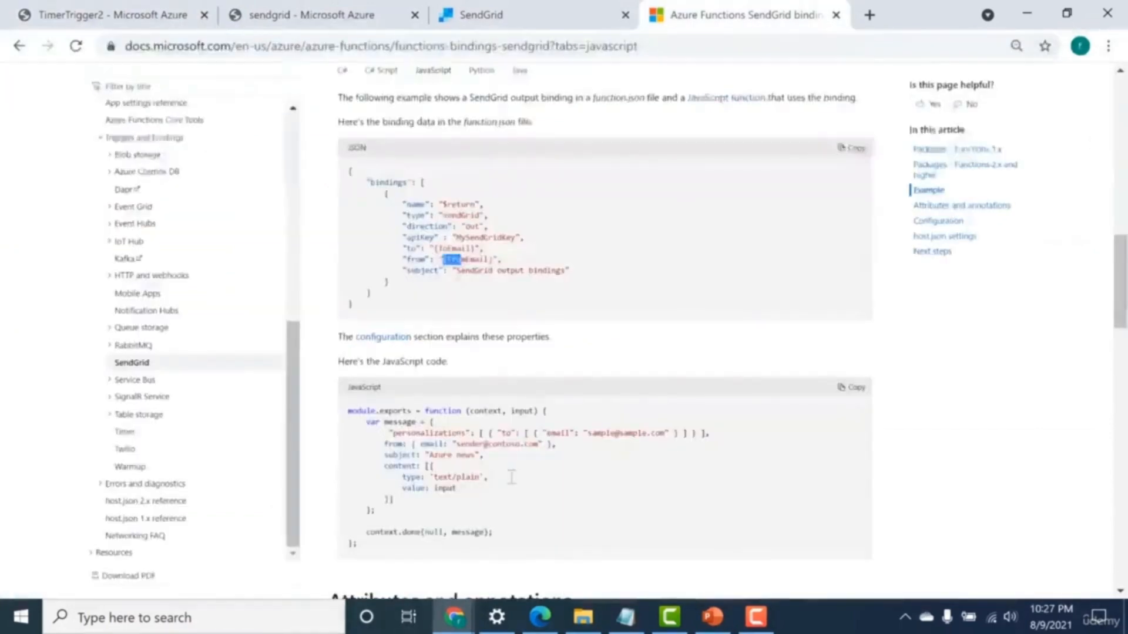
pyautogui.moveTo(442, 248); pyautogui.dragTo(455, 251)
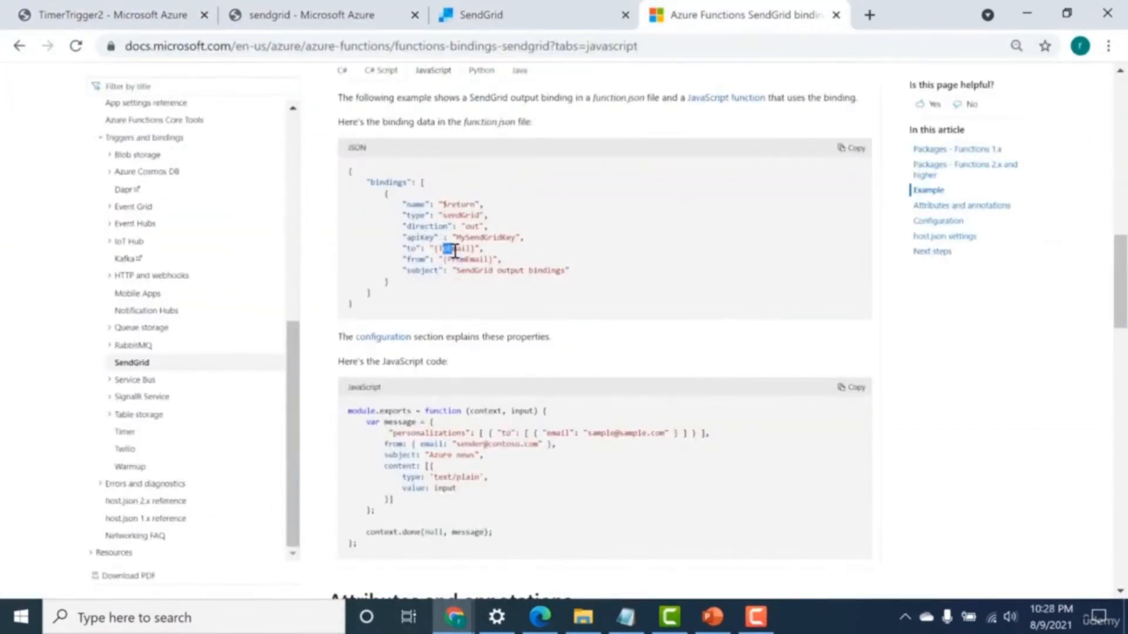
# Switch to TimerTrigger1's index.js in Azure and examine its recipient and sender email values and the function's opening lines.
pyautogui.click(110, 18)
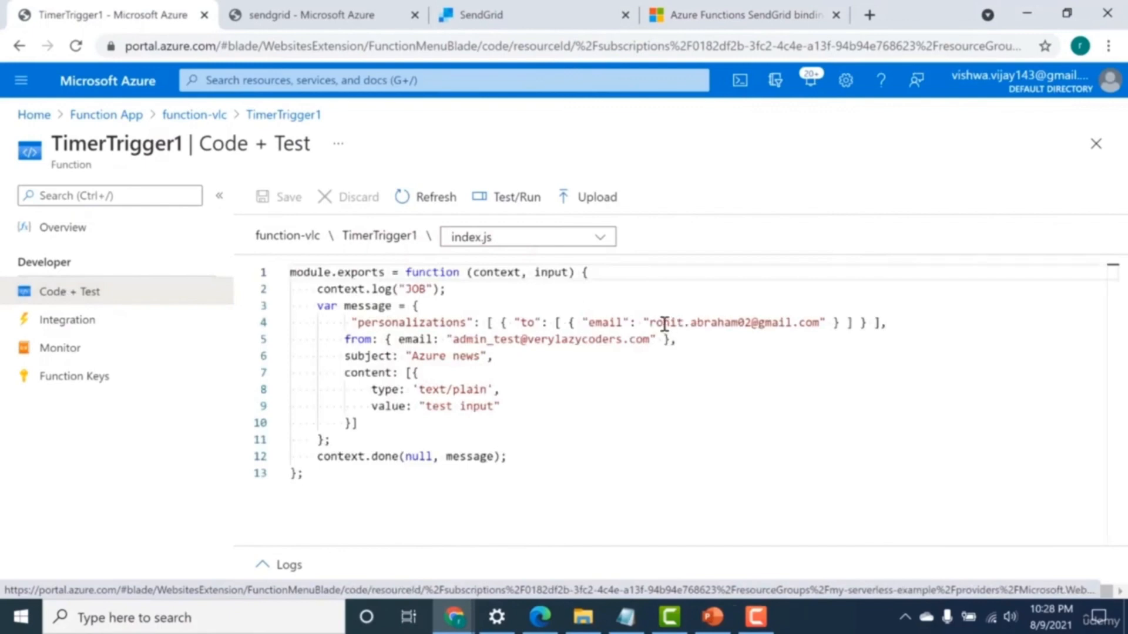
pyautogui.moveTo(664, 322); pyautogui.dragTo(757, 322)
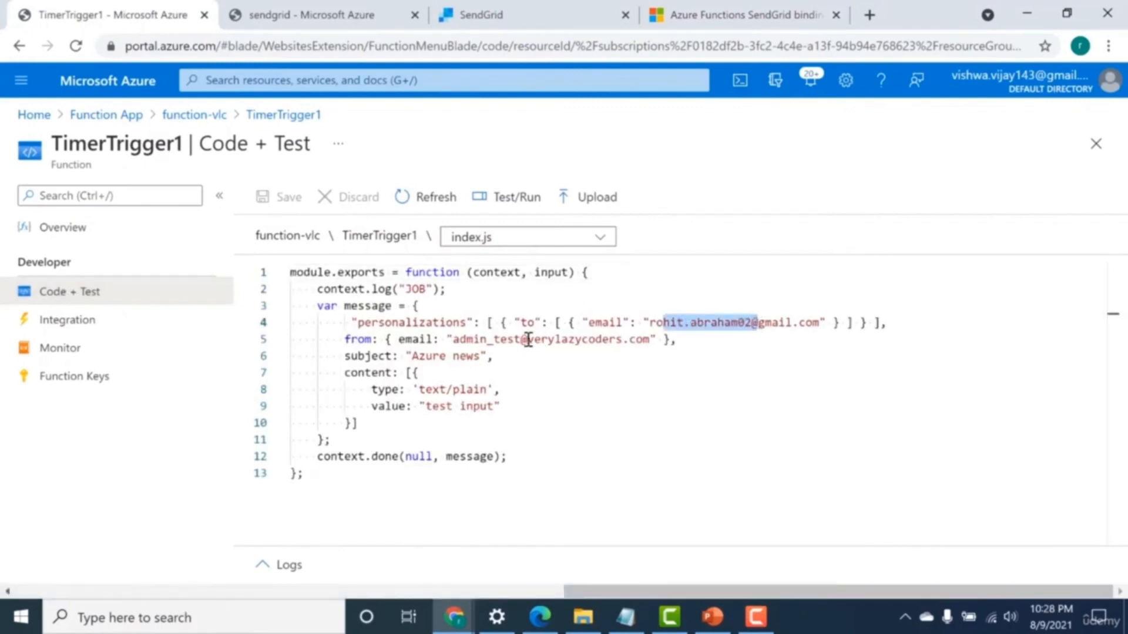
pyautogui.moveTo(475, 339); pyautogui.dragTo(515, 342)
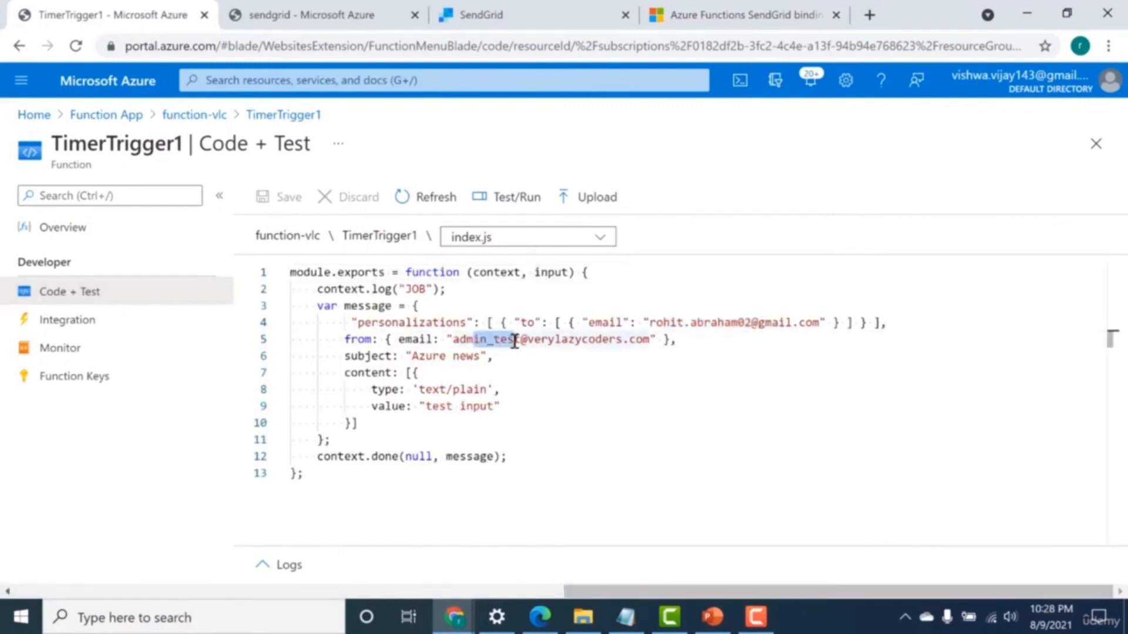
pyautogui.moveTo(318, 272); pyautogui.dragTo(372, 289)
pyautogui.click(409, 272)
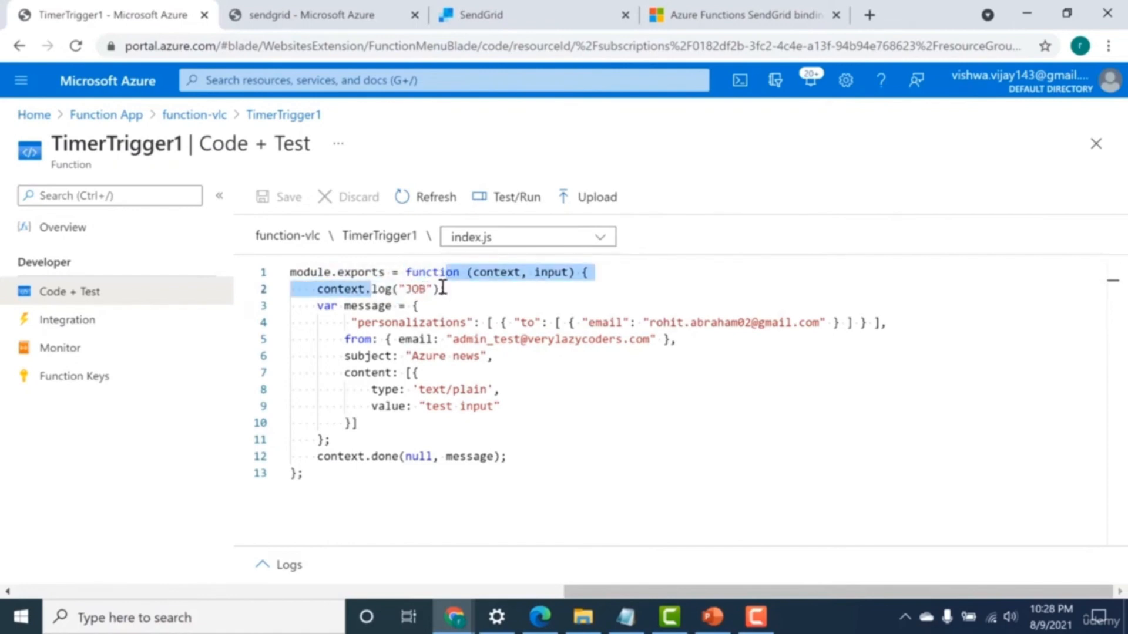
pyautogui.click(439, 272)
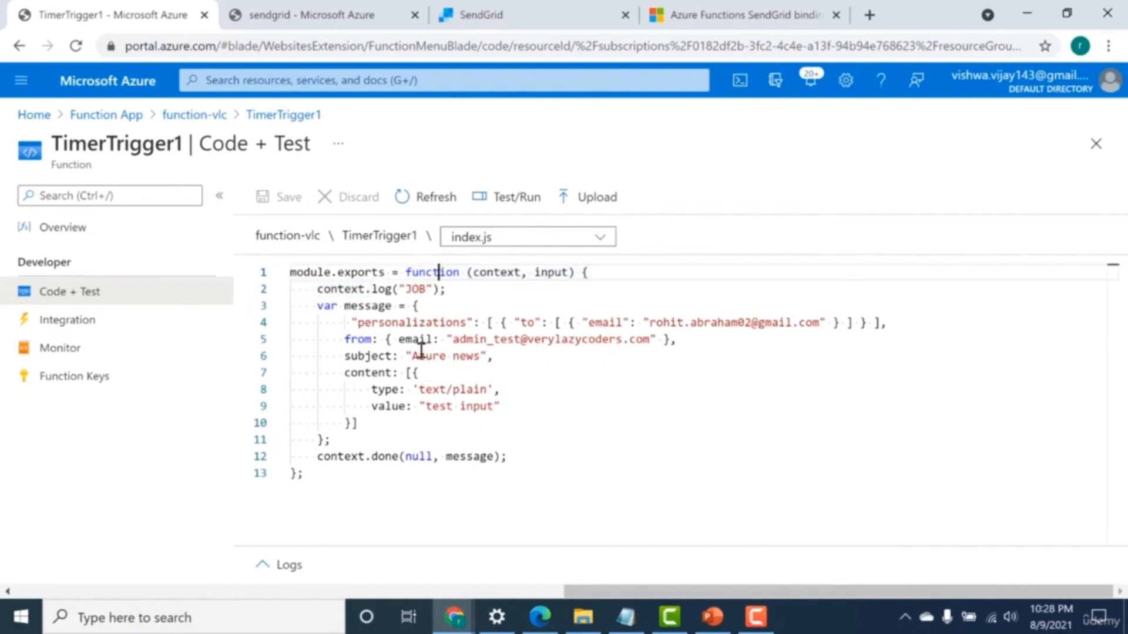
# Change the email subject in TimerTrigger1's index.js to "Task Finished".
pyautogui.moveTo(483, 356); pyautogui.dragTo(445, 359)
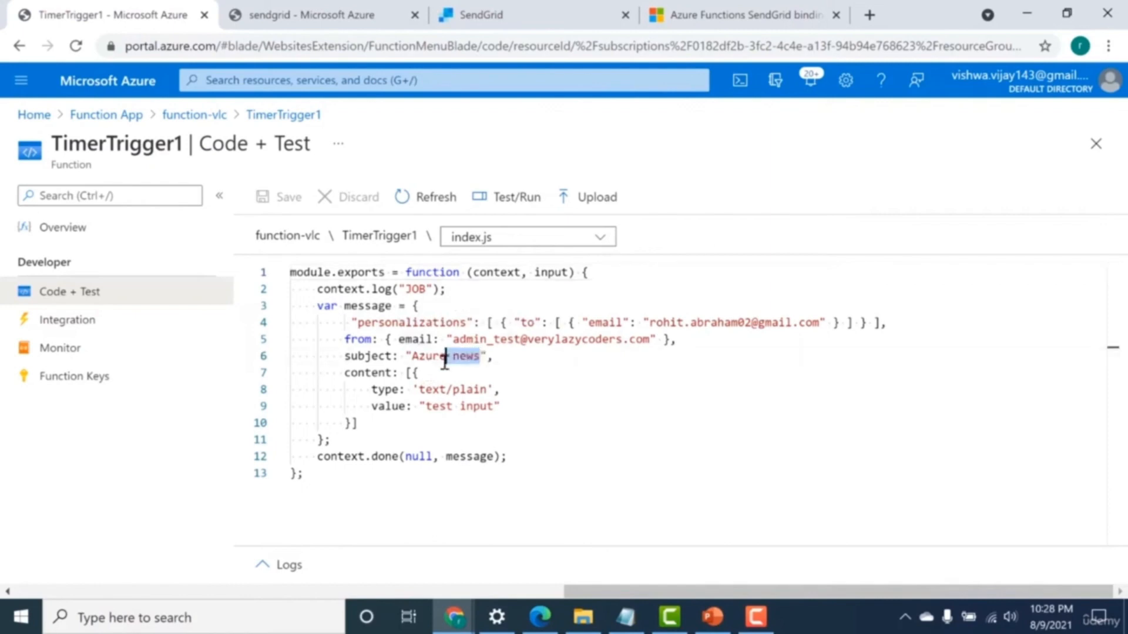
pyautogui.press('BackSpace')
pyautogui.press('BackSpace')
pyautogui.press('BackSpace')
pyautogui.press('BackSpace')
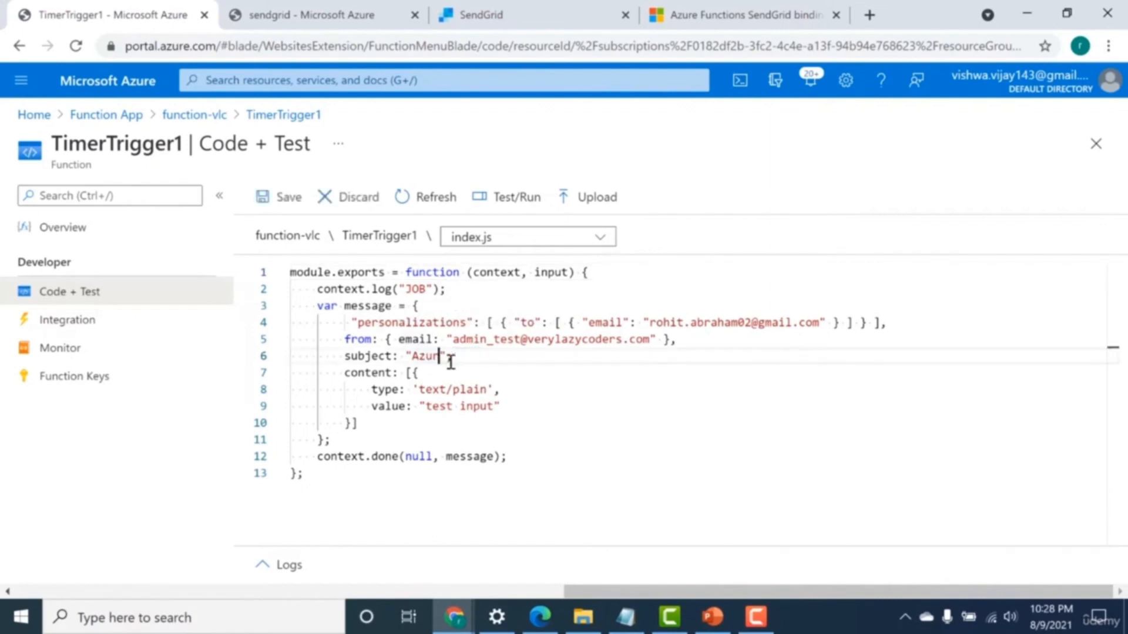
pyautogui.press('BackSpace')
pyautogui.press('BackSpace')
pyautogui.write('Task finished')
# Set the plain-text content value of the message to "Success" and save index.js.
pyautogui.click(428, 407)
pyautogui.moveTo(428, 407); pyautogui.dragTo(500, 407)
pyautogui.press('BackSpace')
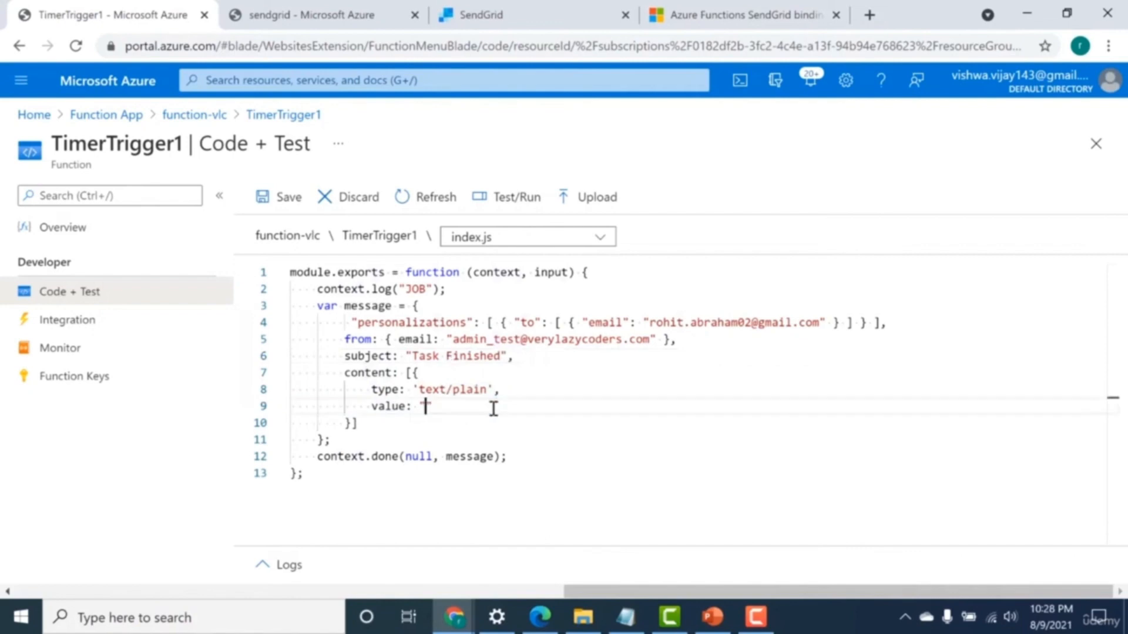
pyautogui.write('Success')
pyautogui.hotkey('ctrl', 's')
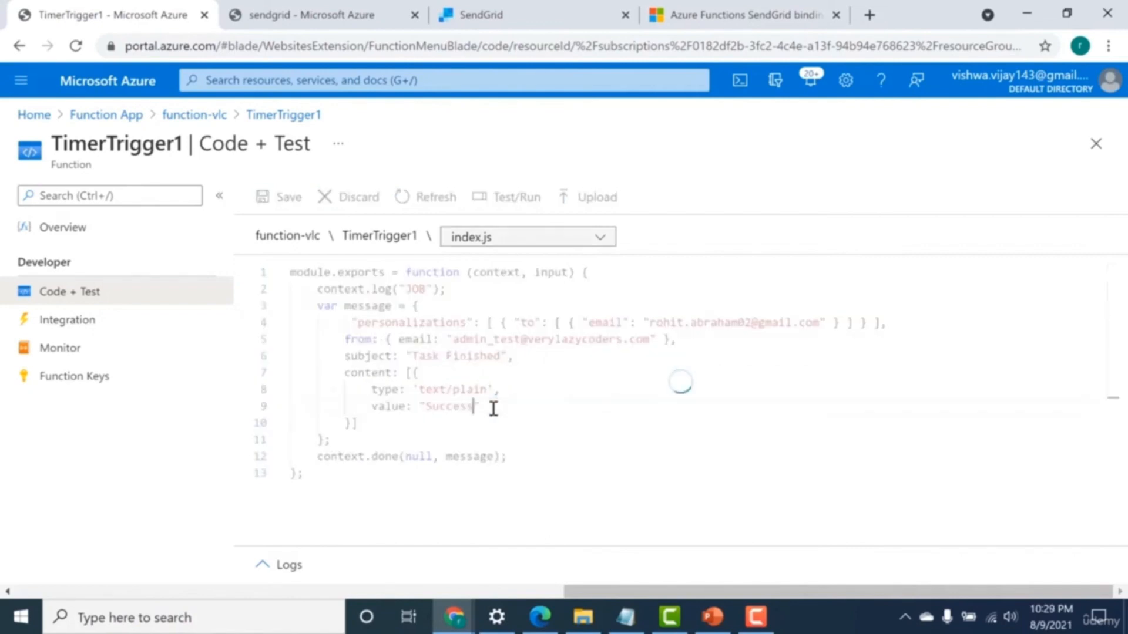
# Open TimerTrigger1's SendGrid output binding and compare its message parameter name with the name in the article's function.json sample.
pyautogui.click(78, 320)
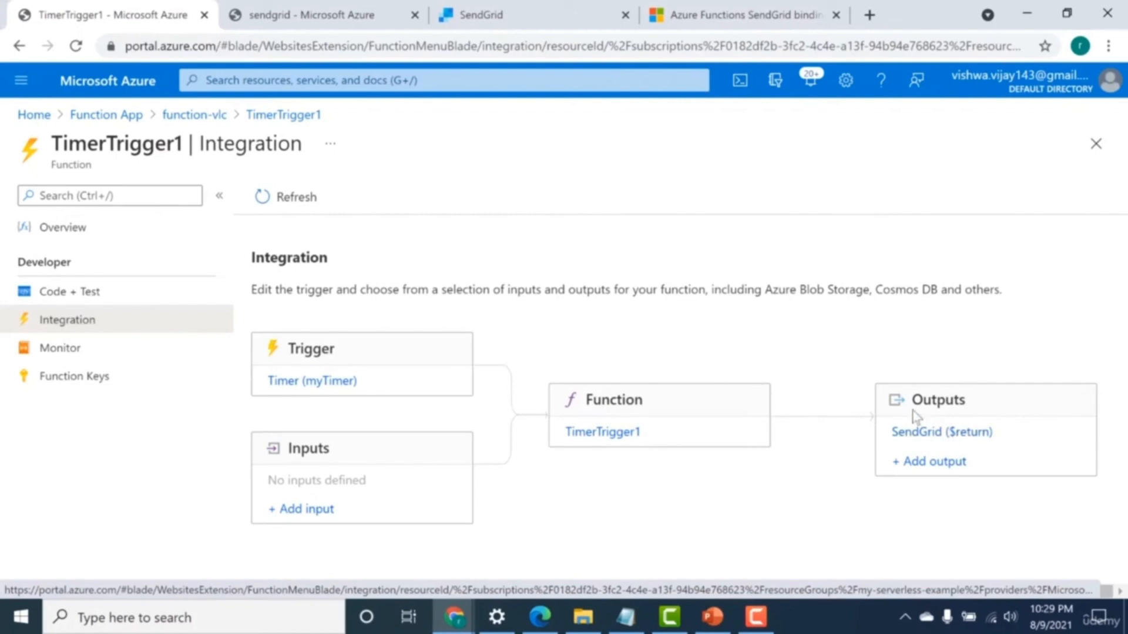
pyautogui.click(917, 435)
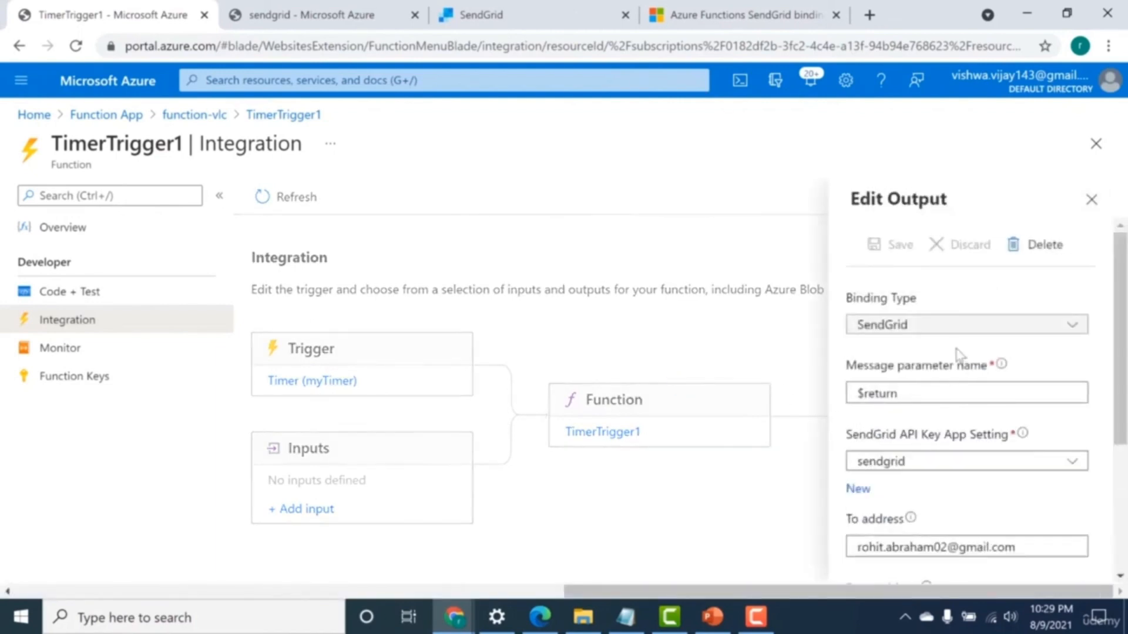
pyautogui.click(652, 6)
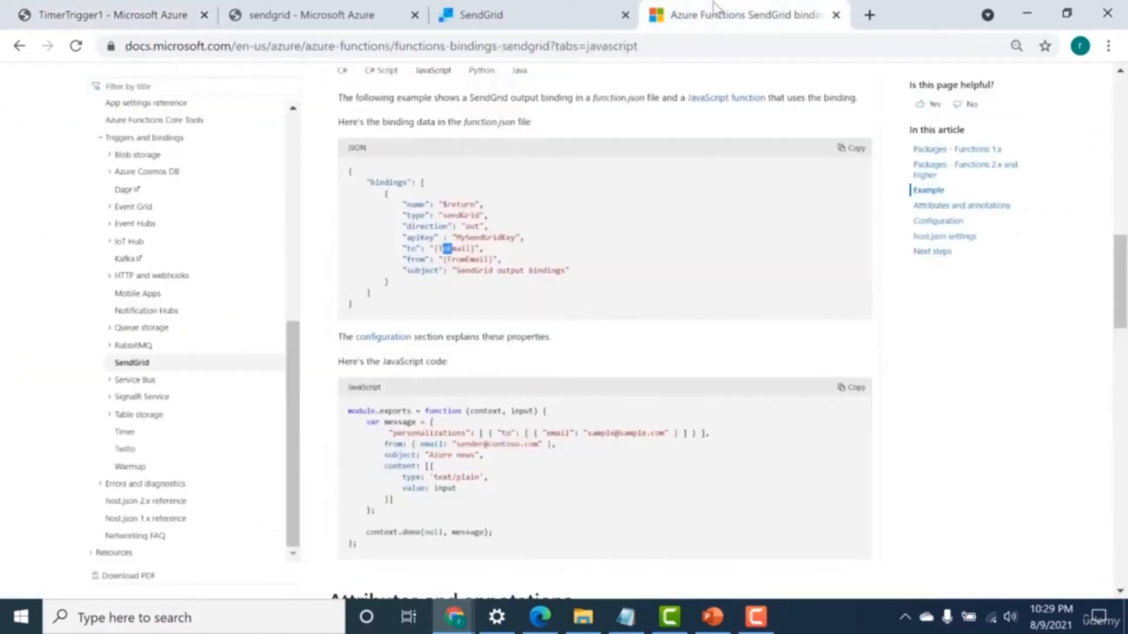
pyautogui.moveTo(443, 204); pyautogui.dragTo(479, 204)
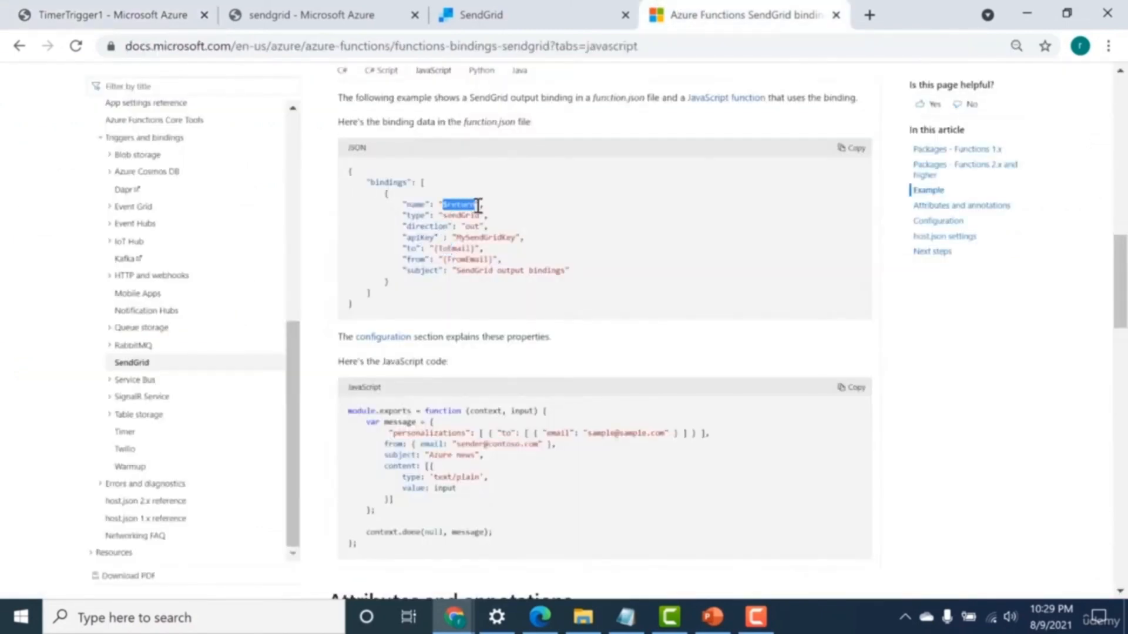
pyautogui.click(329, 15)
pyautogui.click(487, 8)
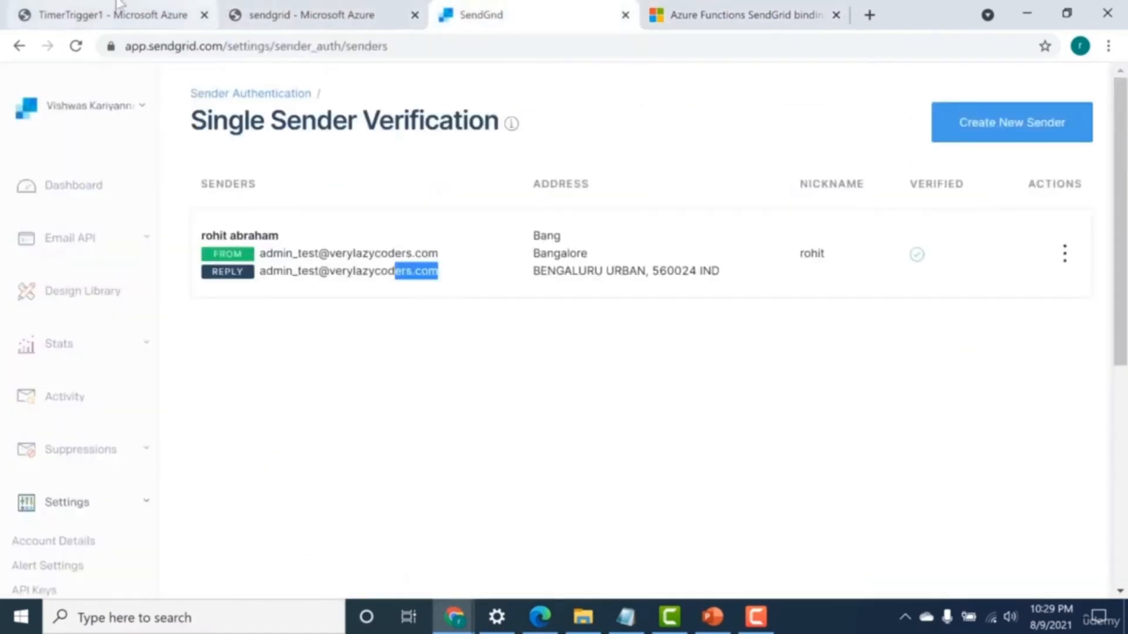
pyautogui.click(45, 9)
pyautogui.scroll(-1, 1053, 465)
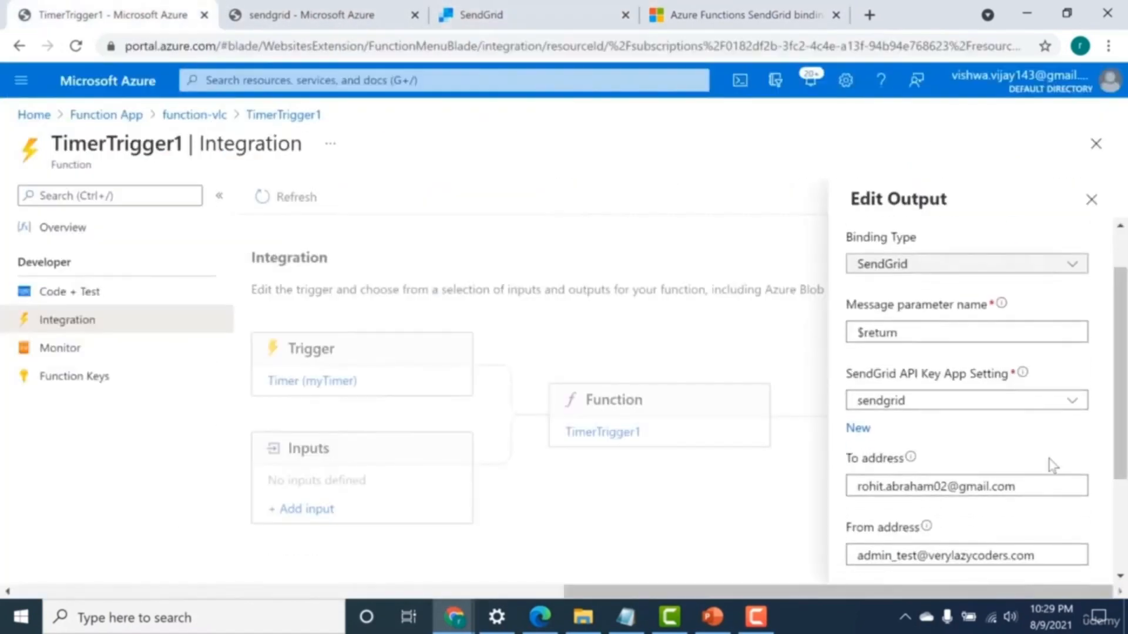
# Review the output's API key app setting choices, keeping sendgrid selected, and check its address, message subject and message text fields.
pyautogui.click(982, 403)
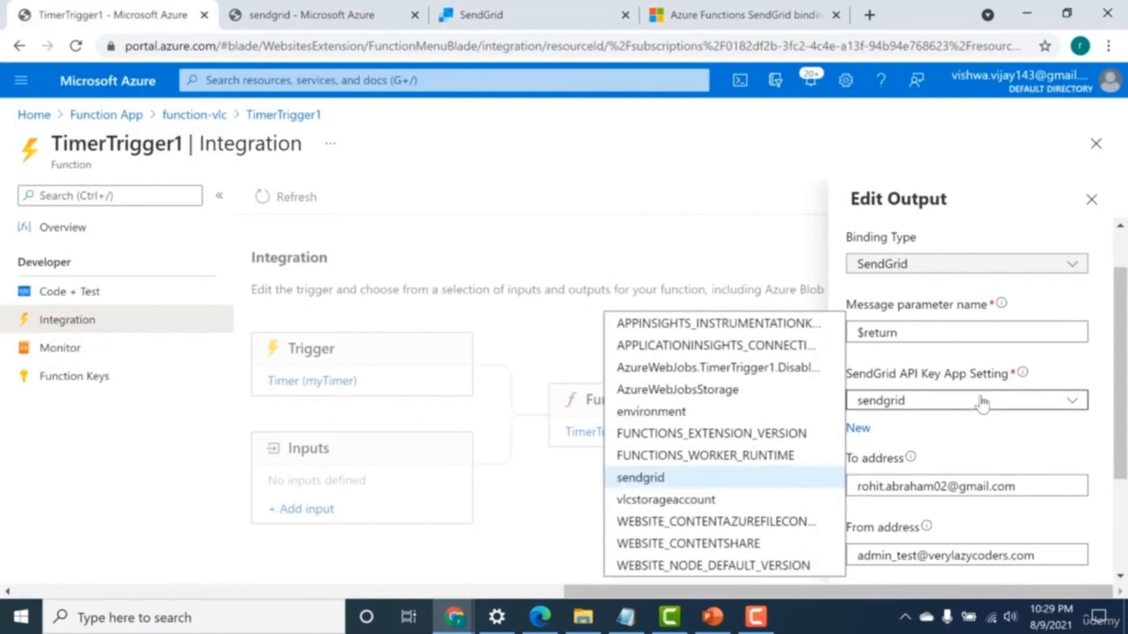
pyautogui.click(684, 483)
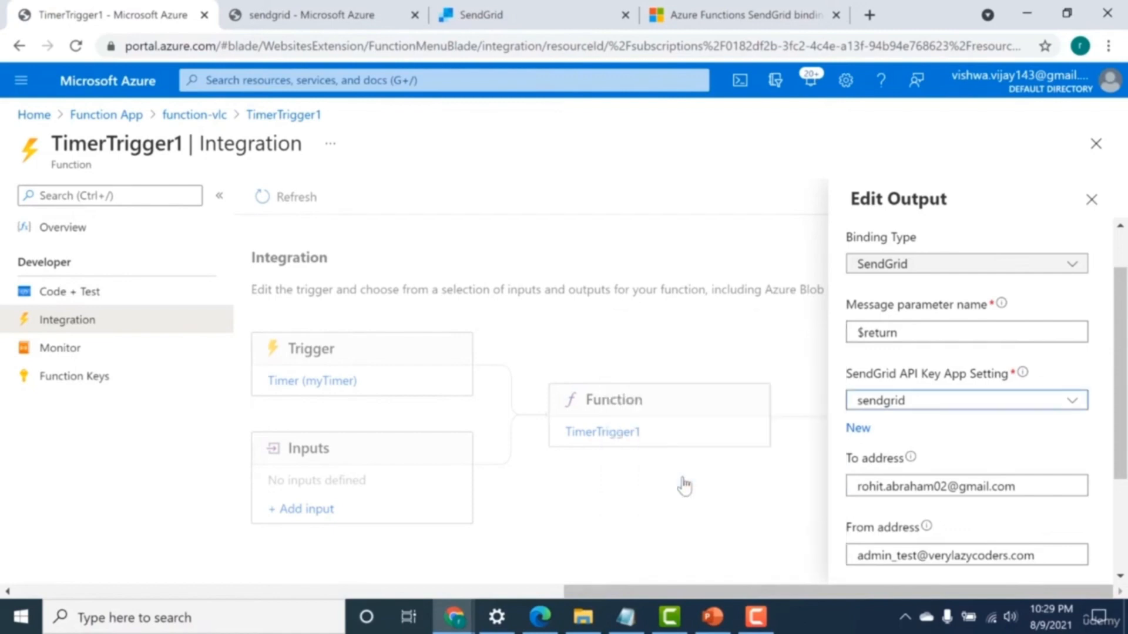
pyautogui.scroll(-2, 998, 411)
pyautogui.scroll(-3, 931, 353)
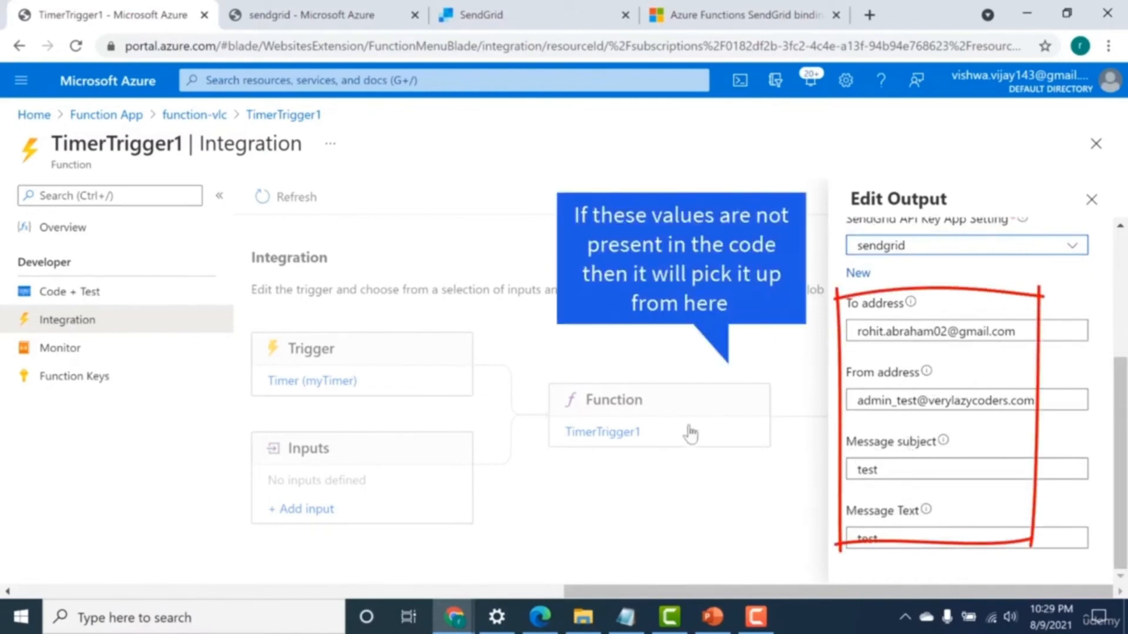
pyautogui.click(878, 472)
pyautogui.moveTo(878, 472); pyautogui.dragTo(865, 474)
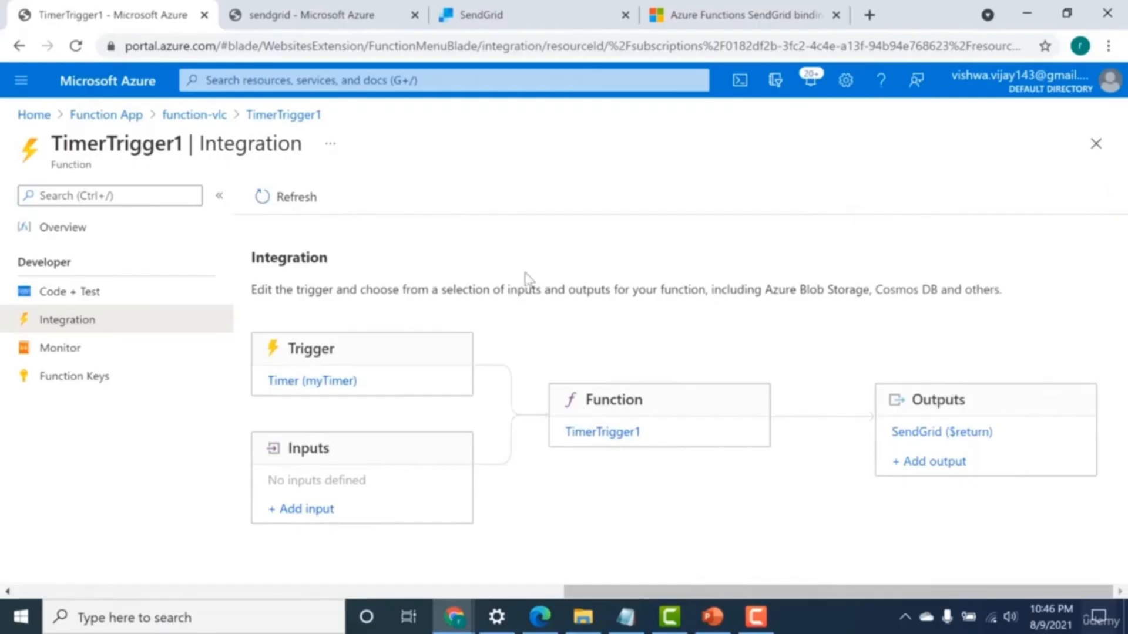
# Open TimerTrigger1's timer trigger, examine its schedule expression, and close the trigger details.
pyautogui.click(297, 387)
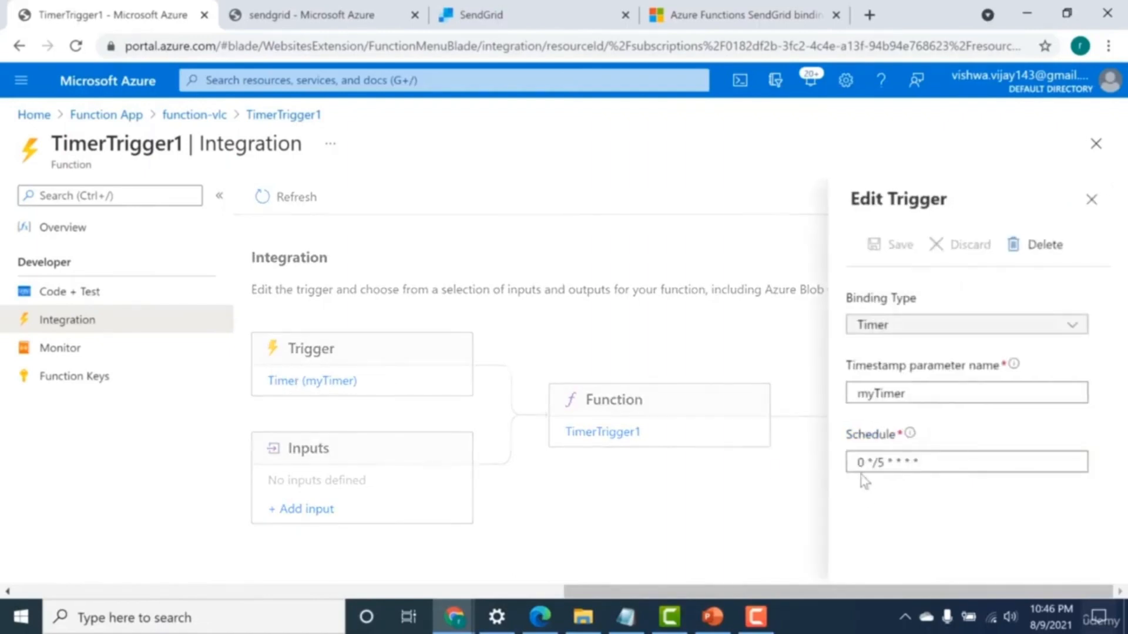
pyautogui.moveTo(858, 461); pyautogui.dragTo(917, 460)
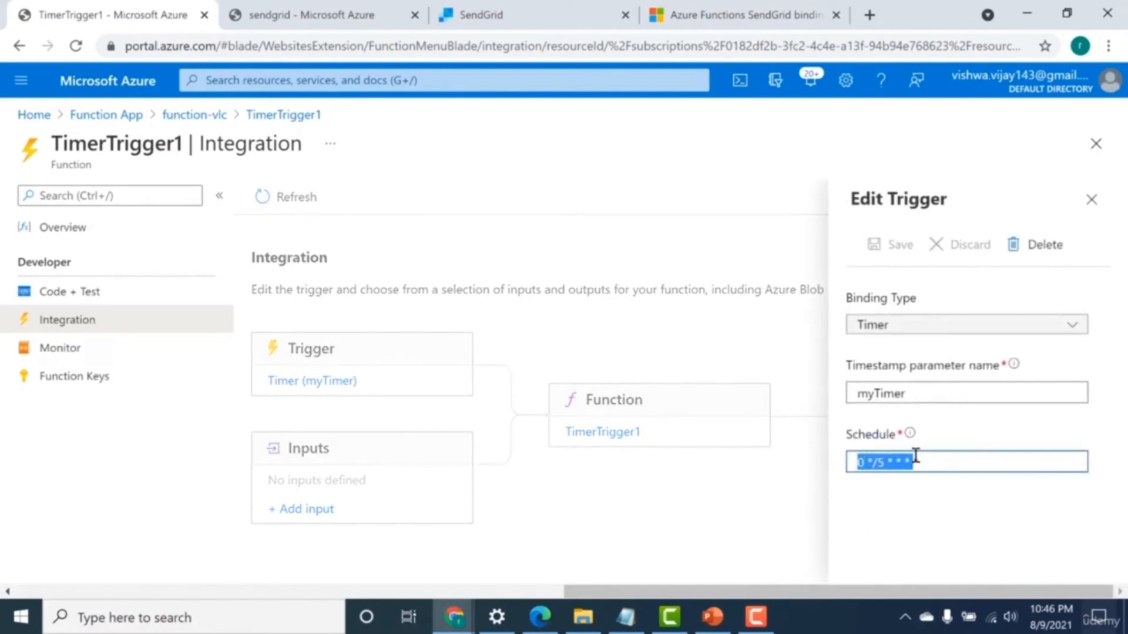
pyautogui.click(913, 463)
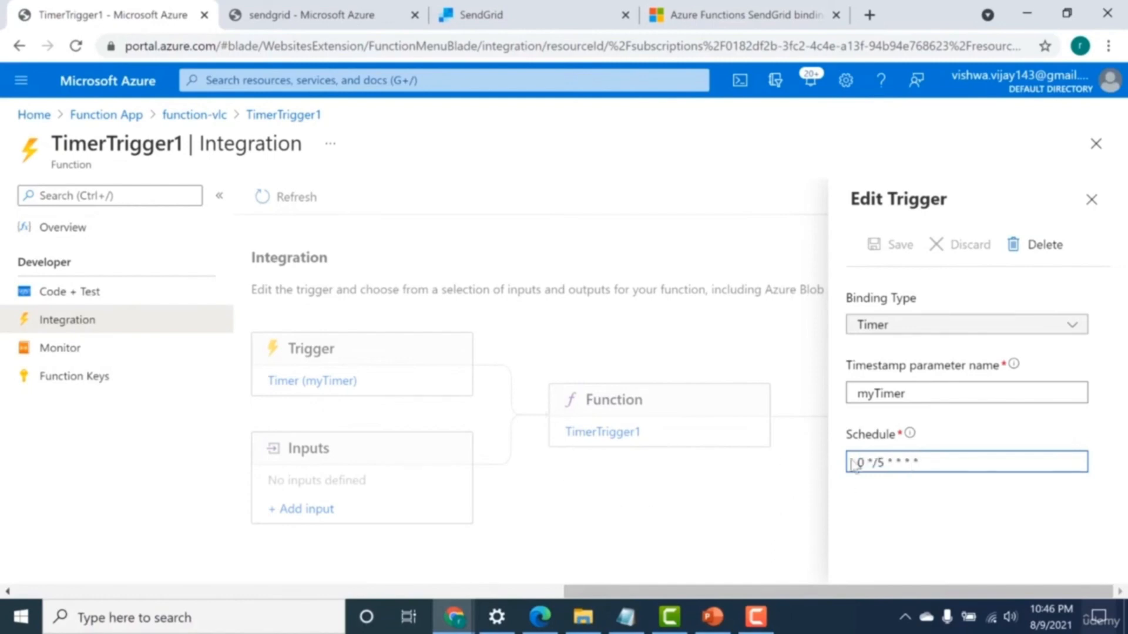
pyautogui.moveTo(923, 463); pyautogui.dragTo(855, 468)
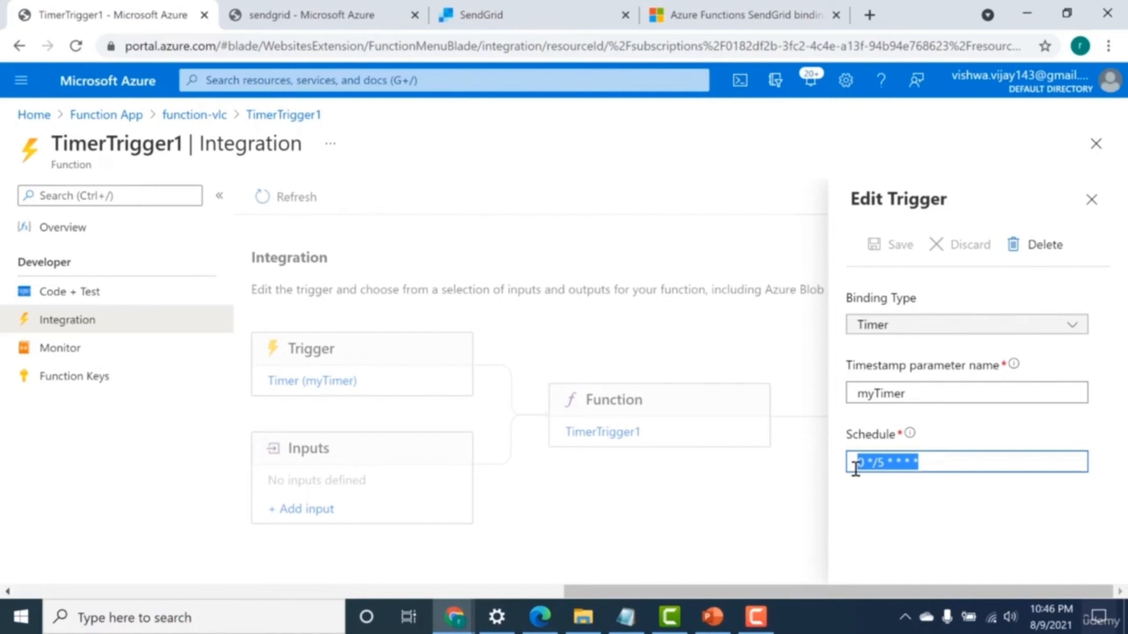
pyautogui.click(930, 472)
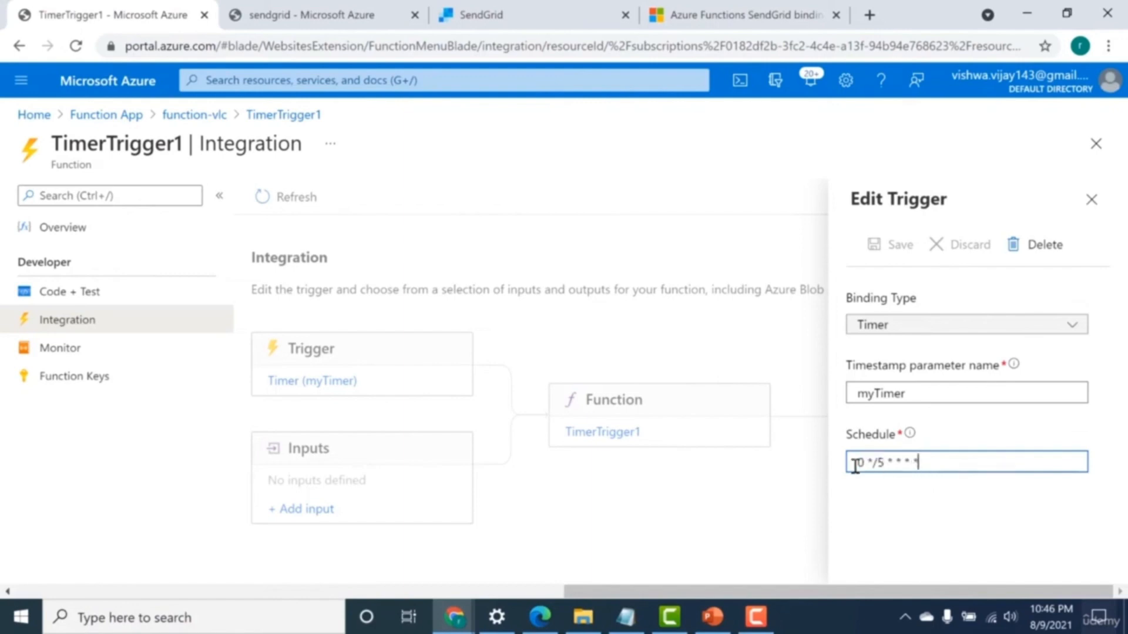
pyautogui.moveTo(855, 466); pyautogui.dragTo(905, 467)
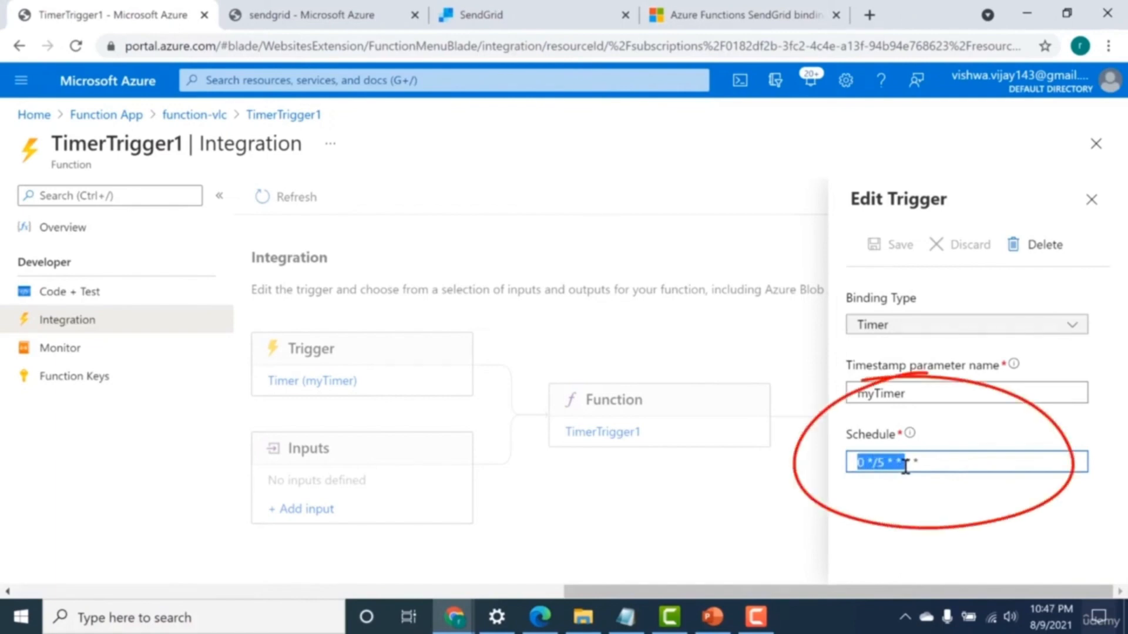
pyautogui.click(1091, 200)
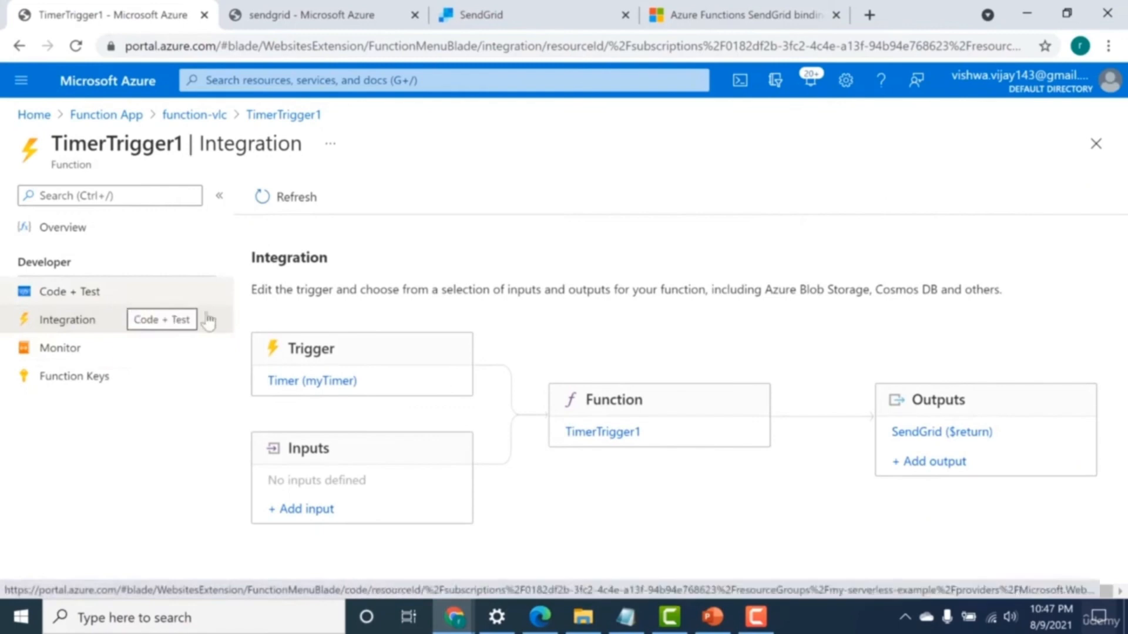
# Open TimerTrigger1's code and run a test of the function with the master host key and an empty body.
pyautogui.click(113, 303)
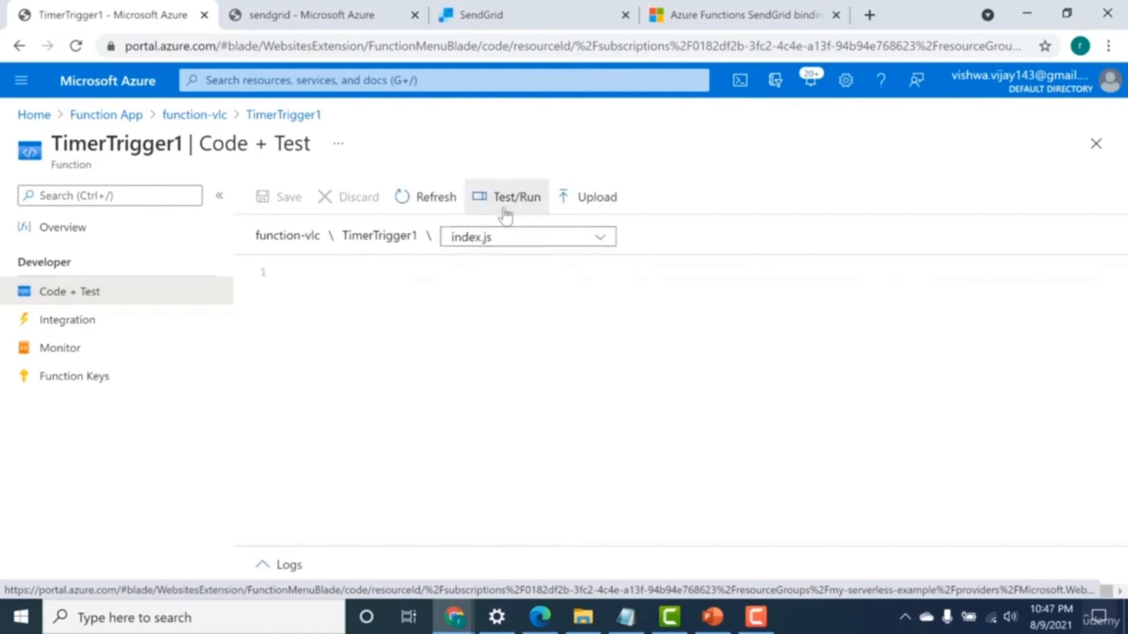
pyautogui.click(504, 211)
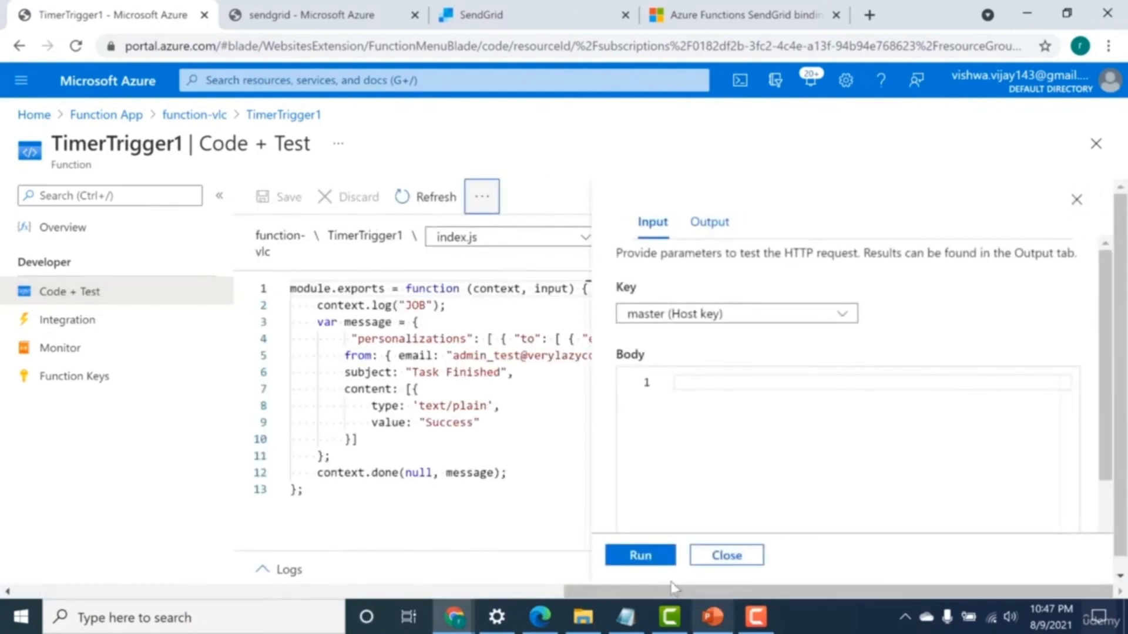
pyautogui.click(652, 564)
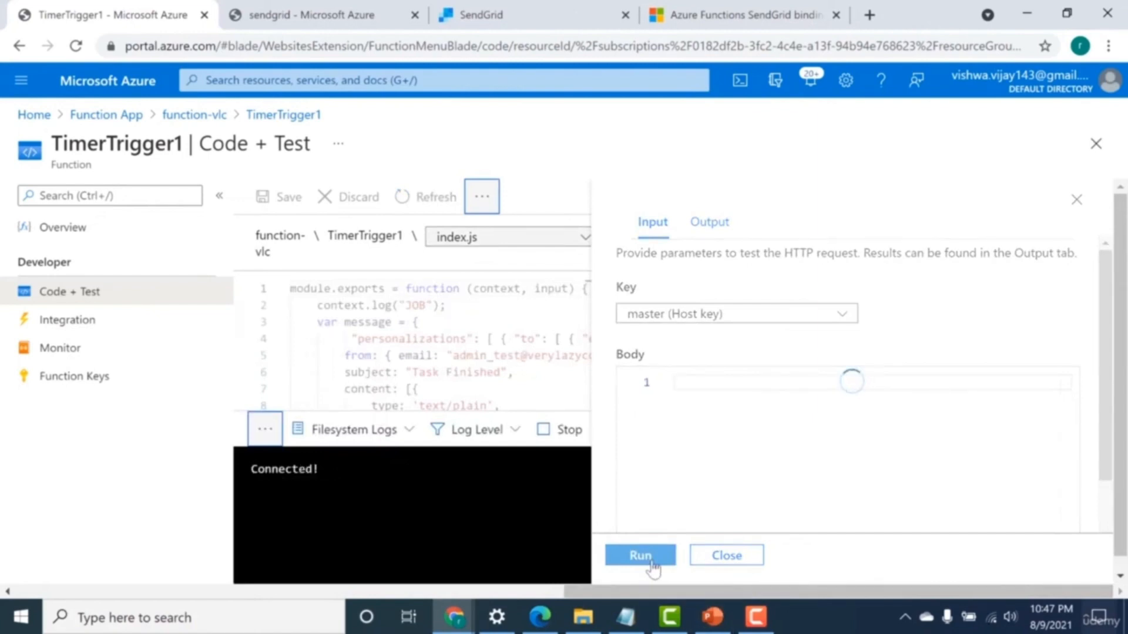
# Run the TimerTrigger1 test and open the Task Finished email from admin_test in the Gmail inbox.
pyautogui.click(640, 555)
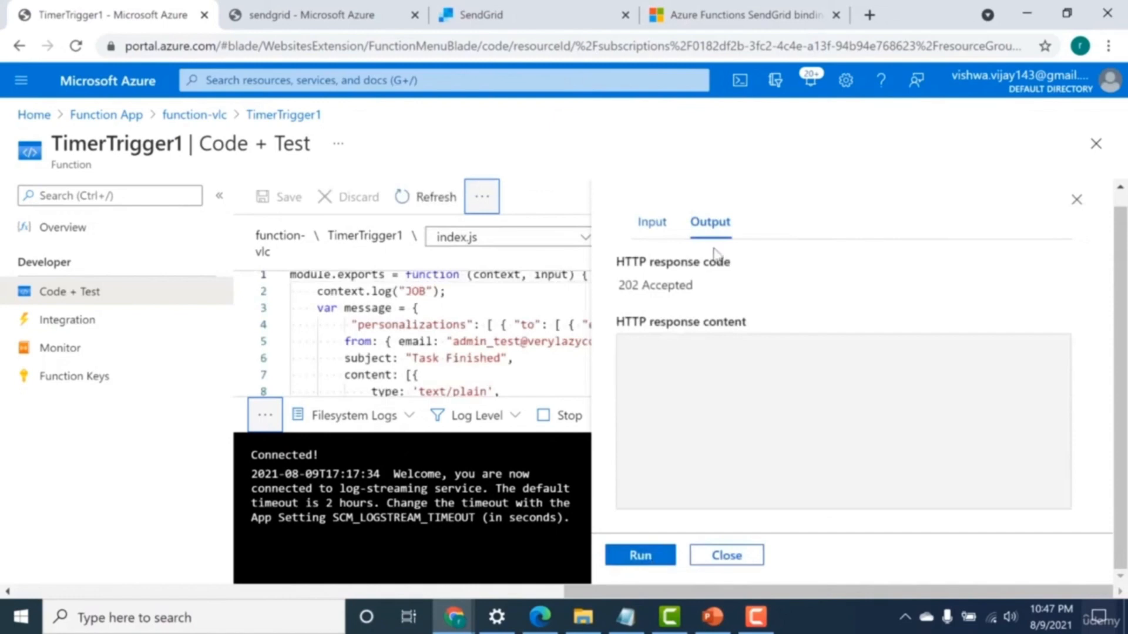
pyautogui.click(868, 16)
pyautogui.write('gma')
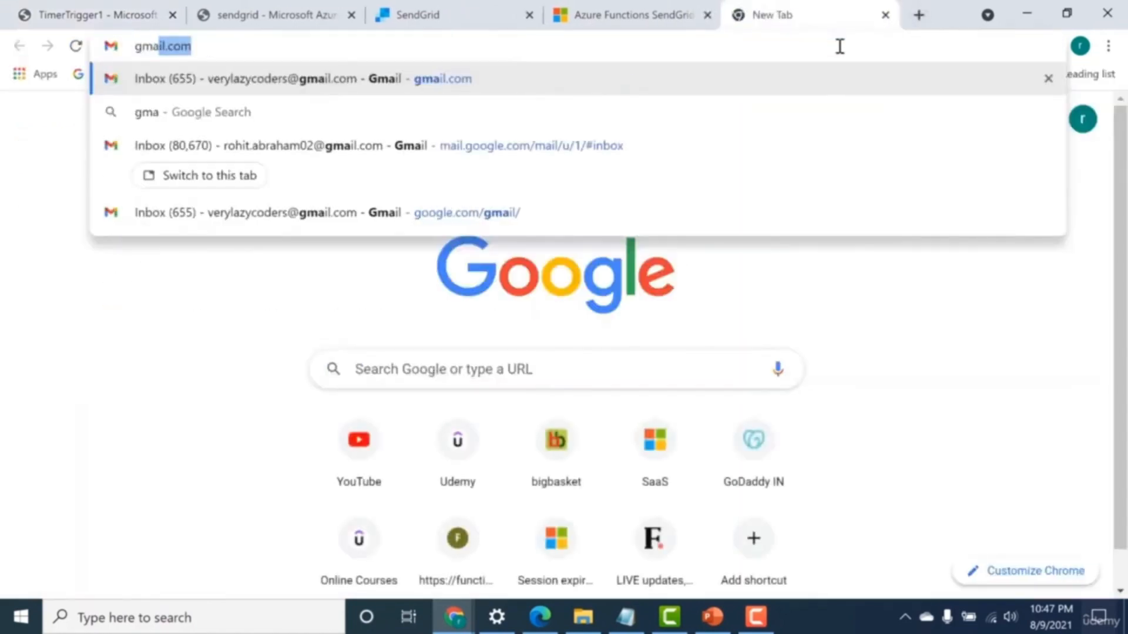
pyautogui.click(793, 162)
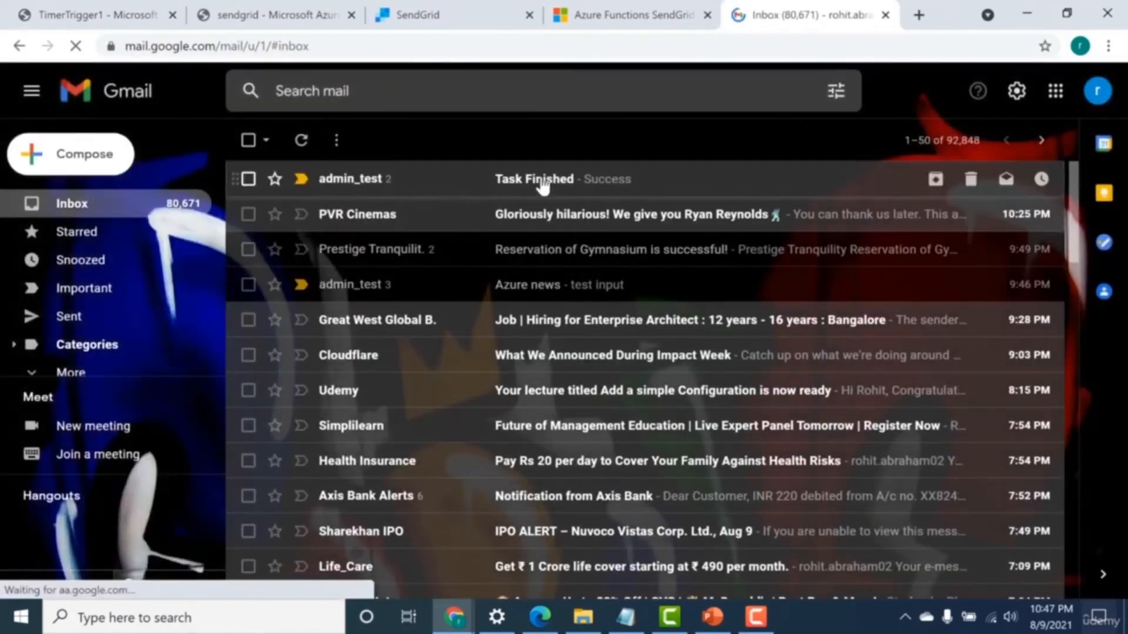
pyautogui.click(541, 185)
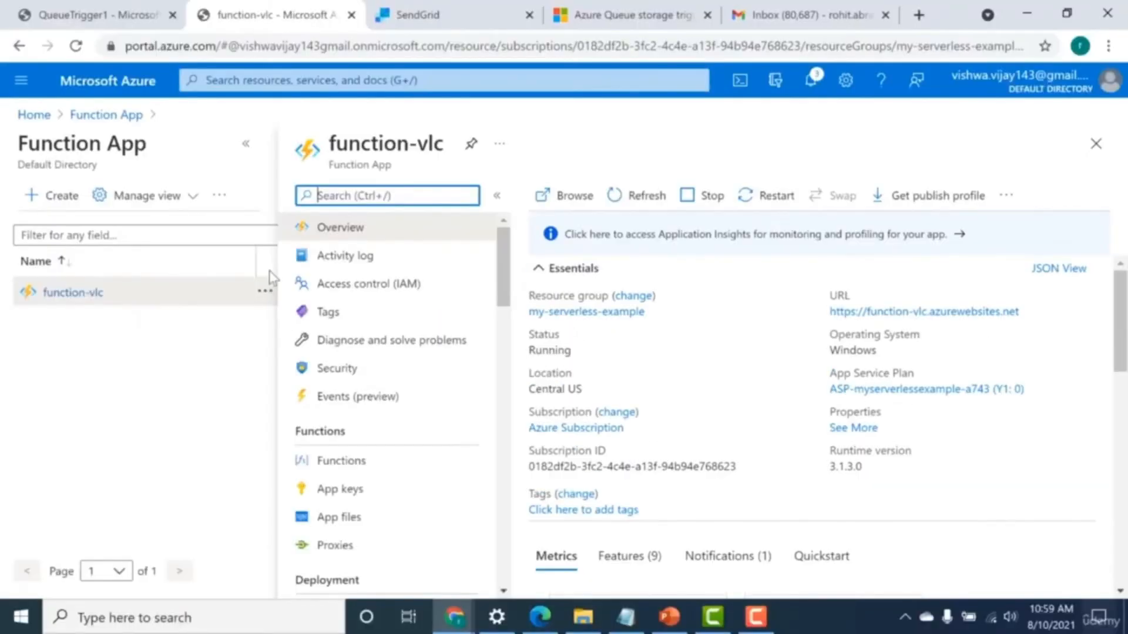
# Start a new function in the function-vlc app using the Azure Queue Storage trigger template.
pyautogui.click(383, 459)
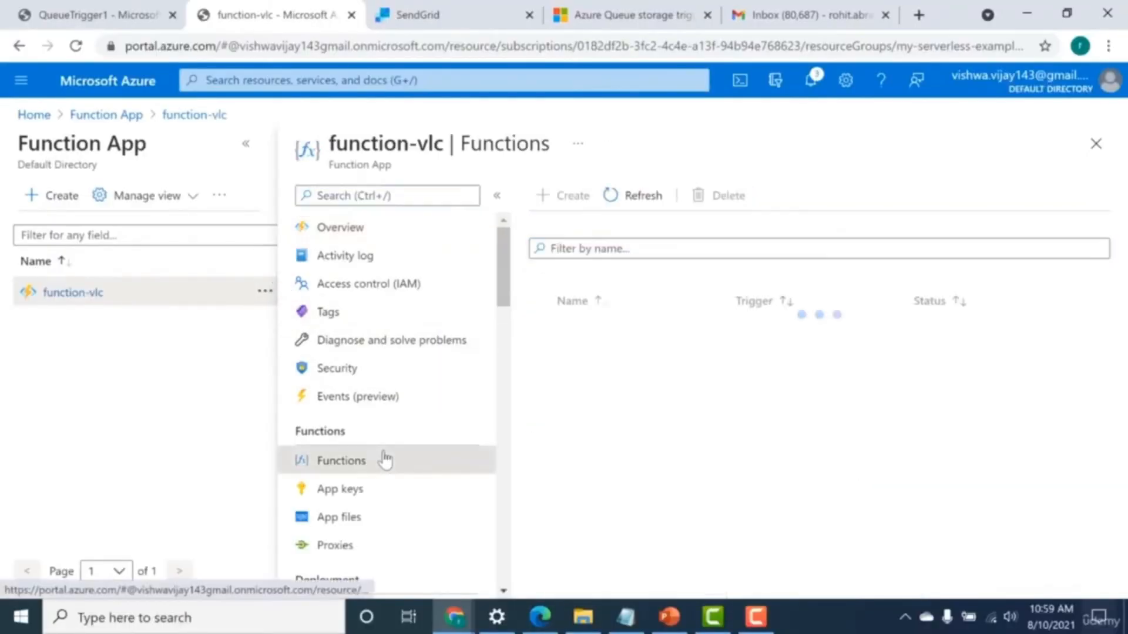
pyautogui.click(568, 200)
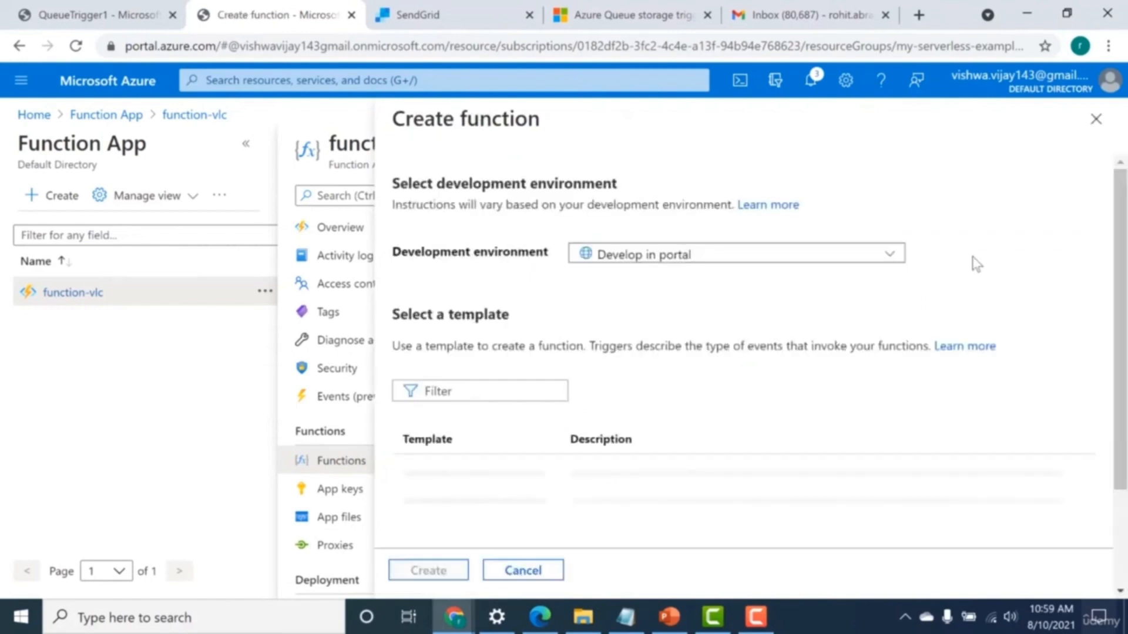
pyautogui.scroll(-3, 1122, 247)
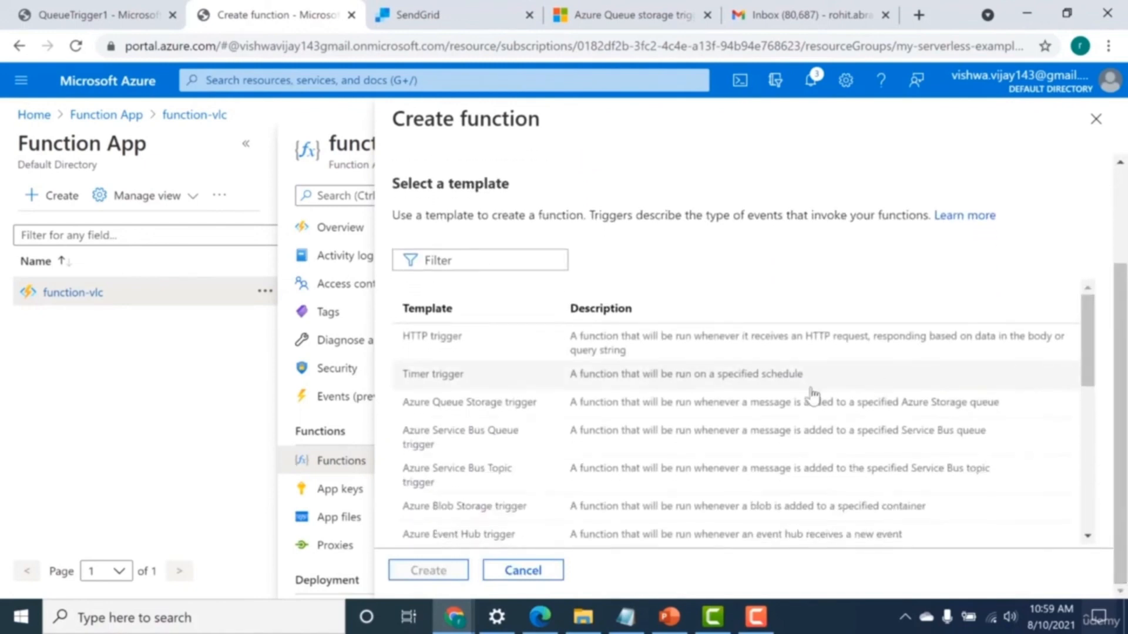
pyautogui.click(470, 405)
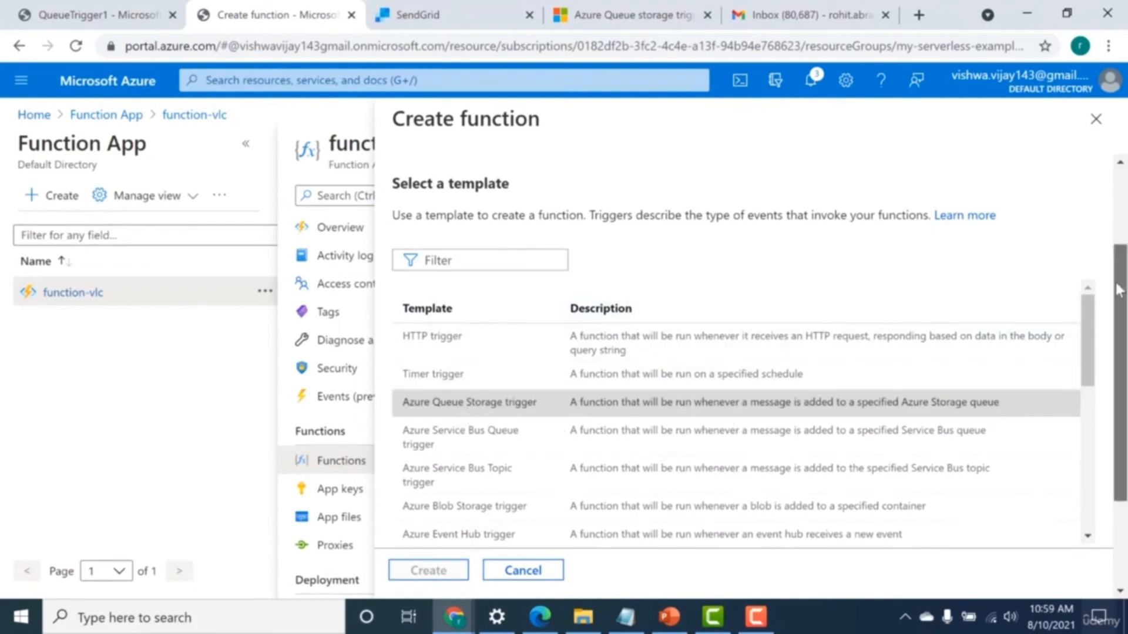
# Copy the queue name js-queue-items from the template details and create QueueTrigger2 with the AzureWebJobsStorage connection.
pyautogui.scroll(-1, 1096, 362)
pyautogui.scroll(-10, 1095, 361)
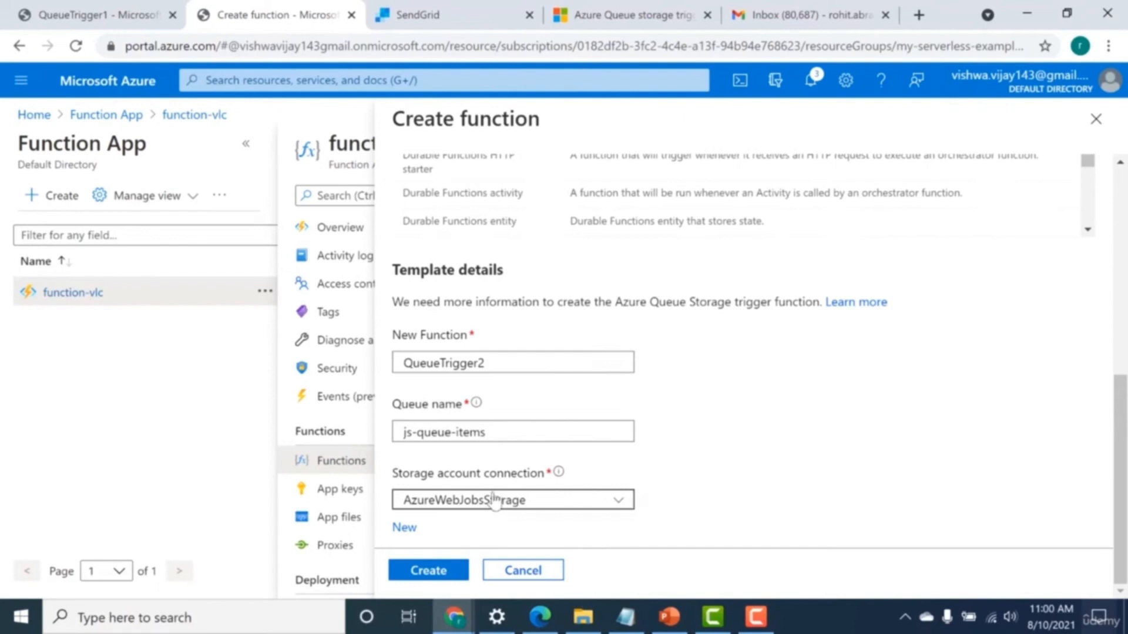
pyautogui.click(493, 429)
pyautogui.moveTo(493, 429); pyautogui.dragTo(403, 430)
pyautogui.hotkey('ctrl', 'c')
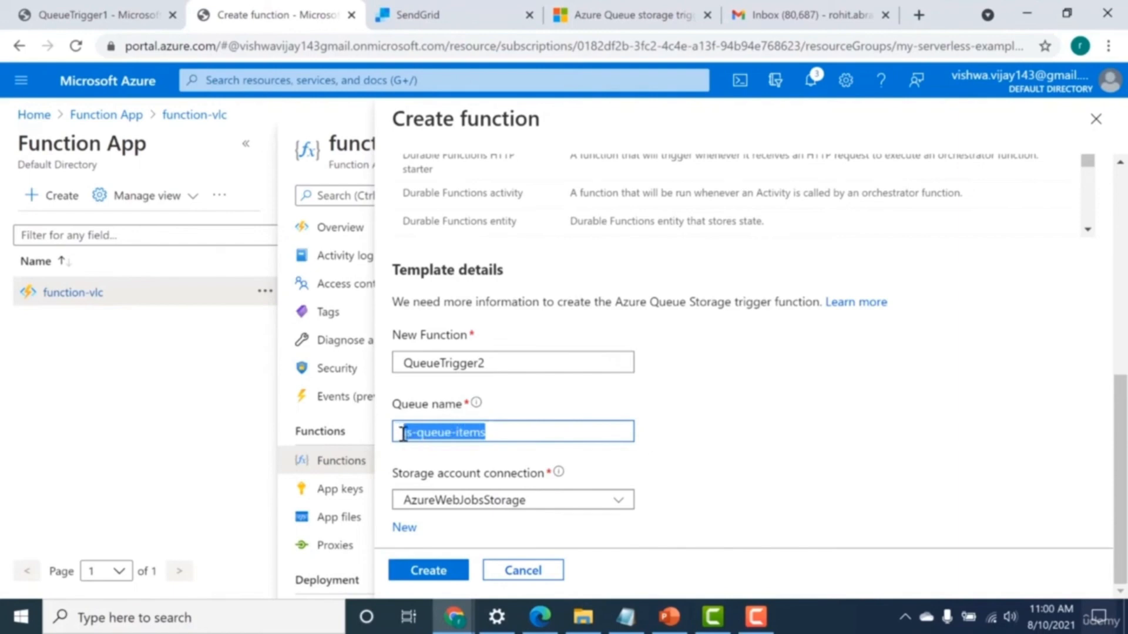
pyautogui.click(406, 571)
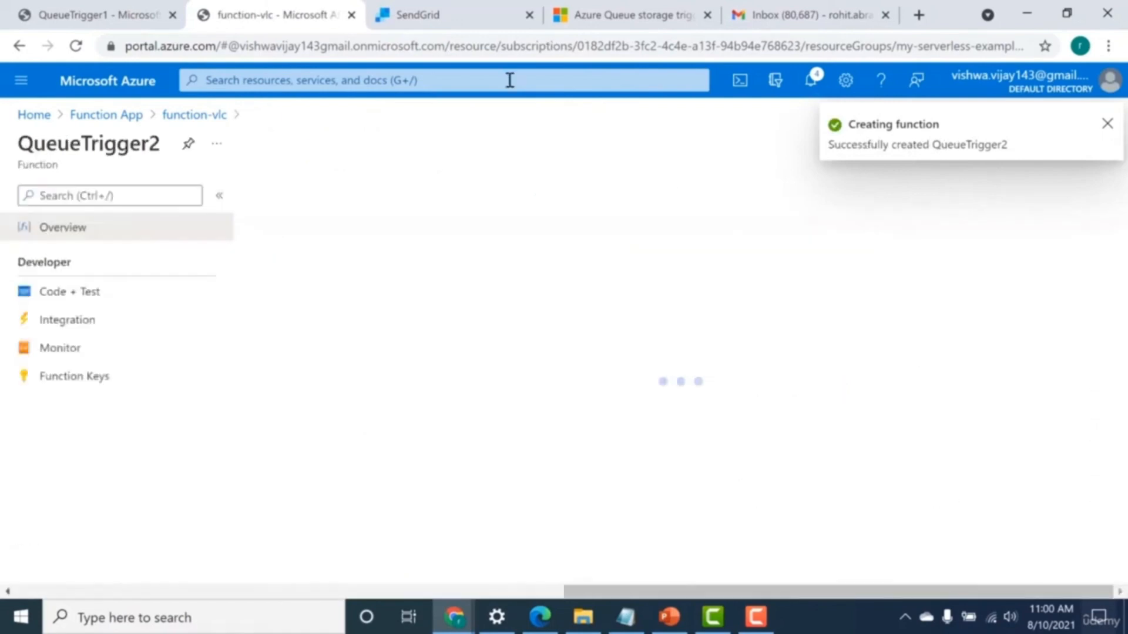
# Find the storage accounts in the portal and open the queues of storageaccountmyser9dc4.
pyautogui.write('storag')
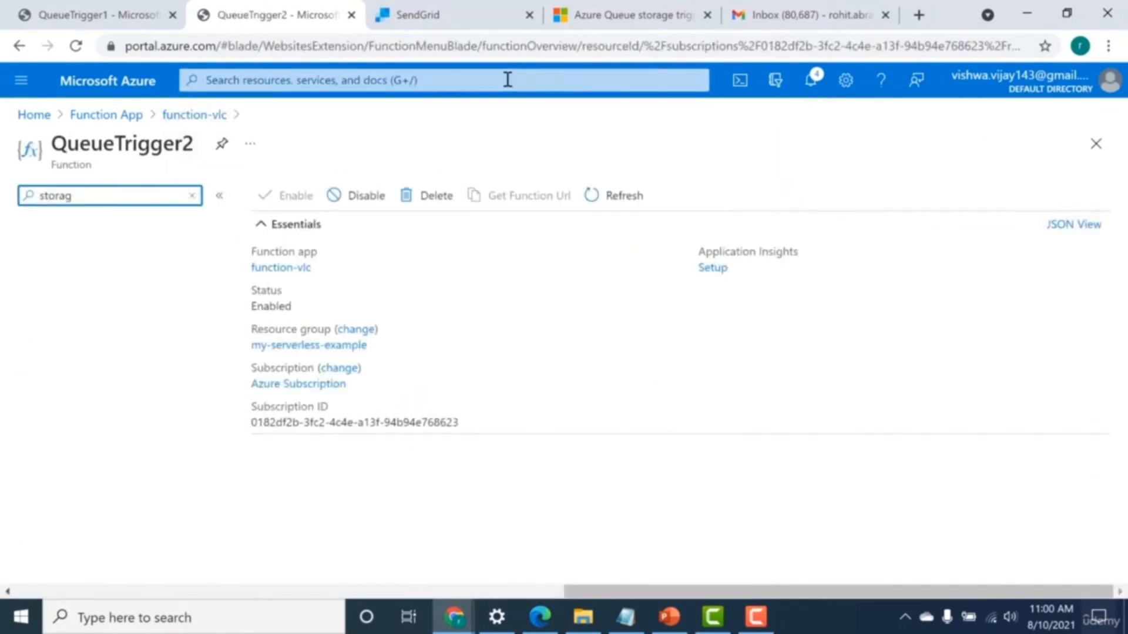
pyautogui.click(497, 76)
pyautogui.write('sto')
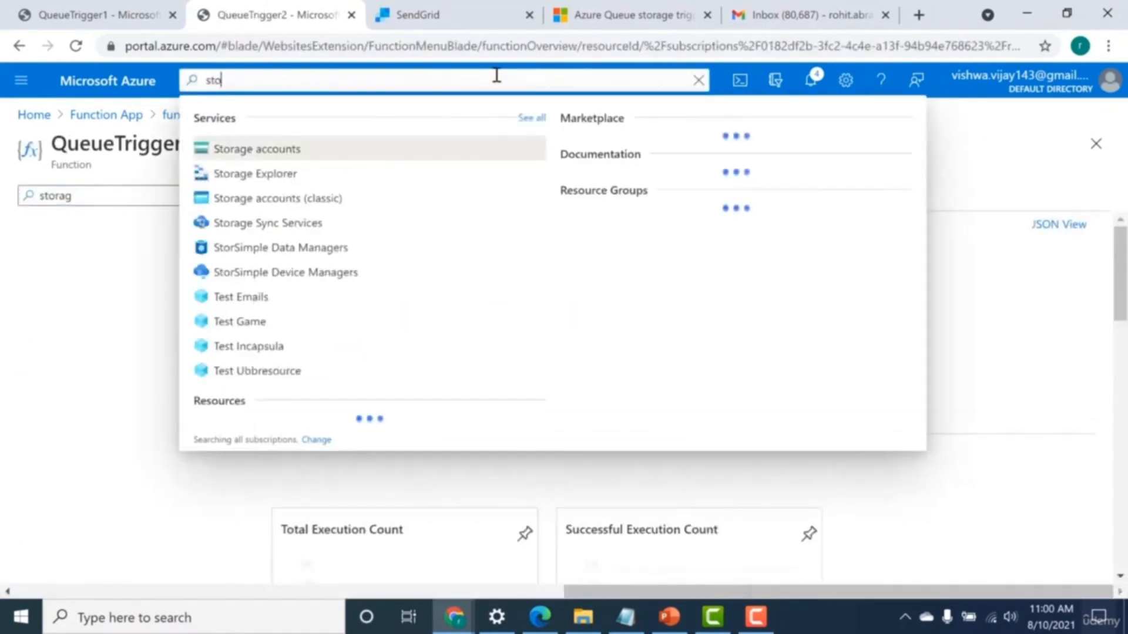
pyautogui.click(427, 147)
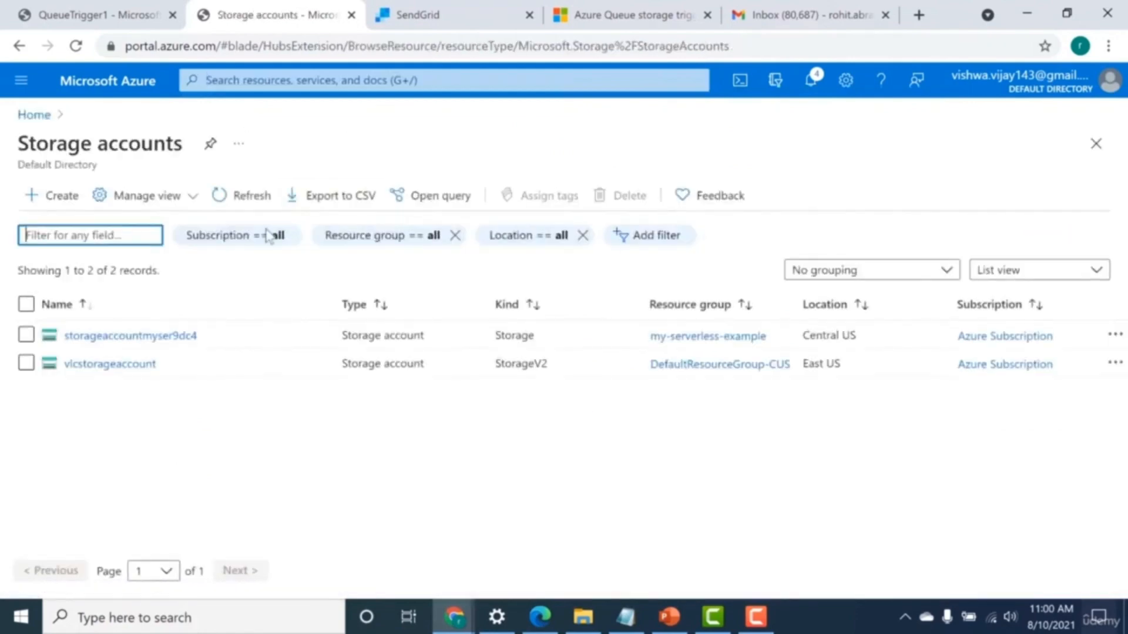
pyautogui.click(128, 335)
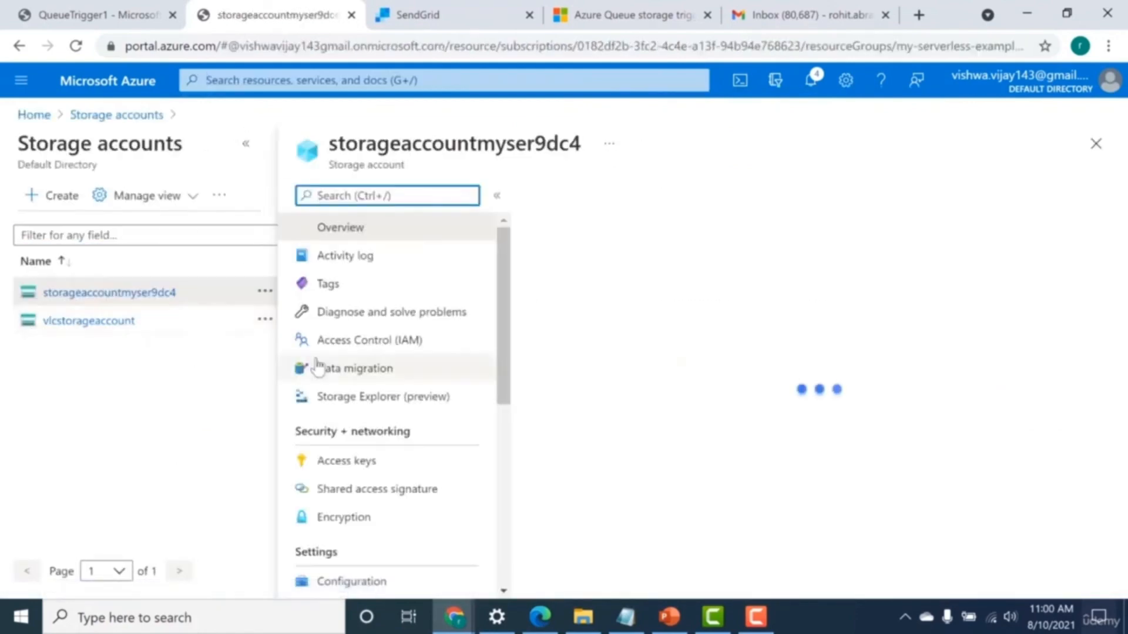
pyautogui.moveTo(501, 288); pyautogui.dragTo(428, 340)
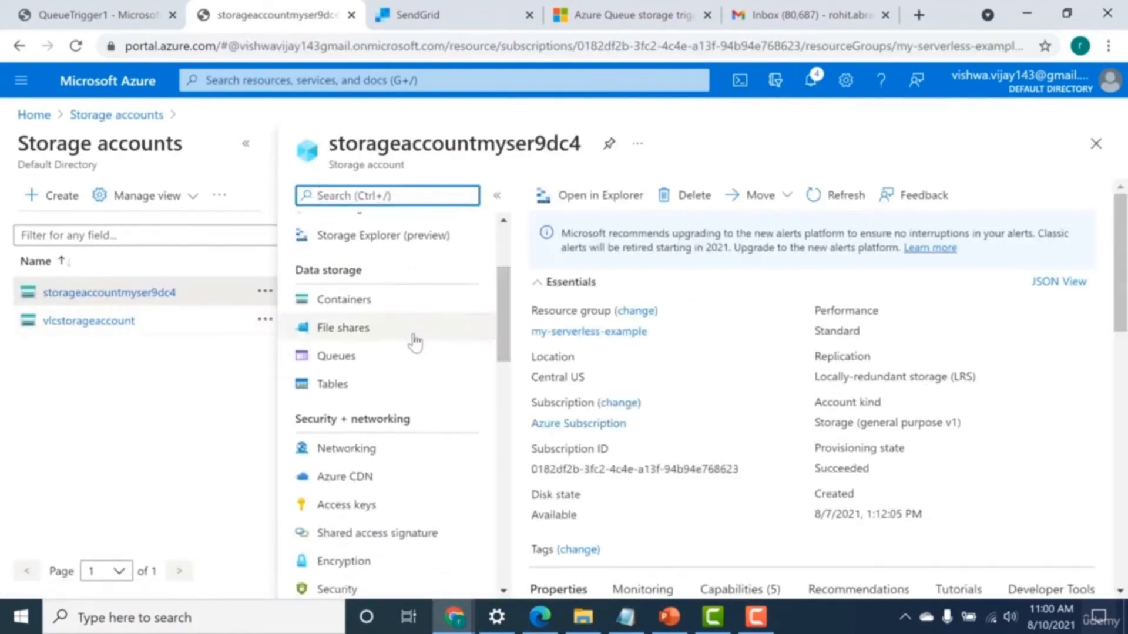
pyautogui.click(336, 355)
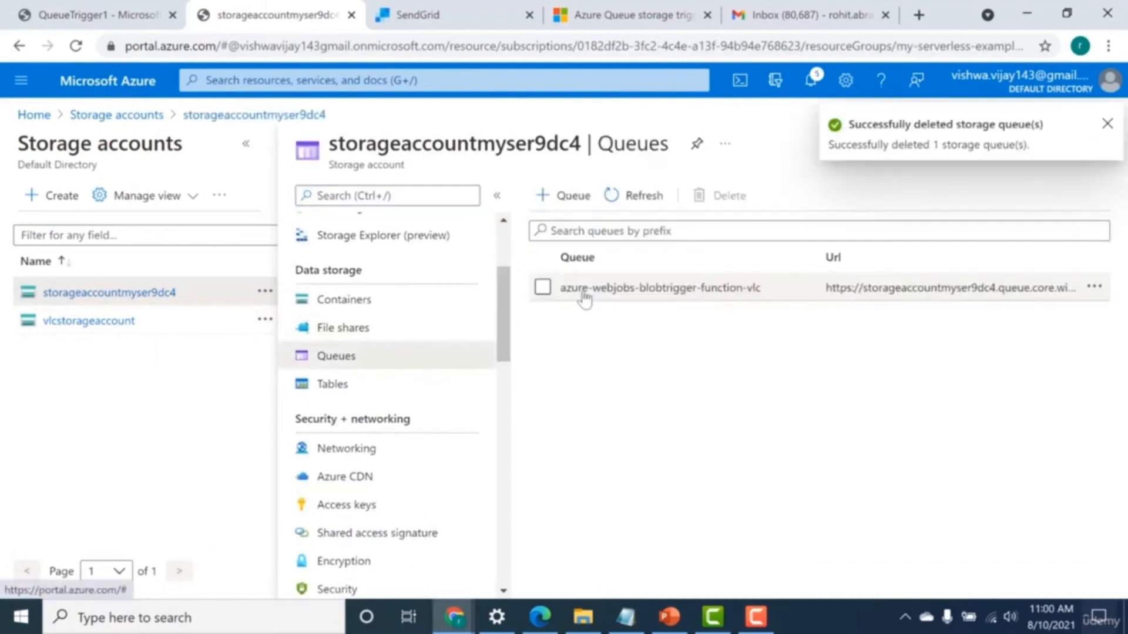
# Add a queue named js-queue-items to the storage account.
pyautogui.click(571, 210)
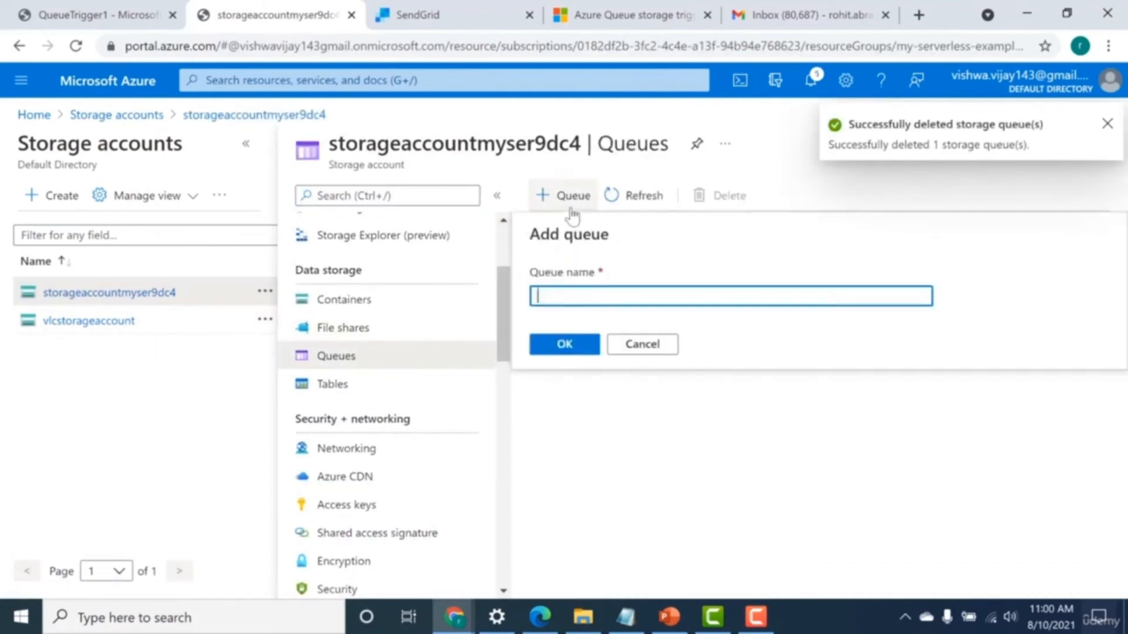
pyautogui.hotkey('ctrl', 'v')
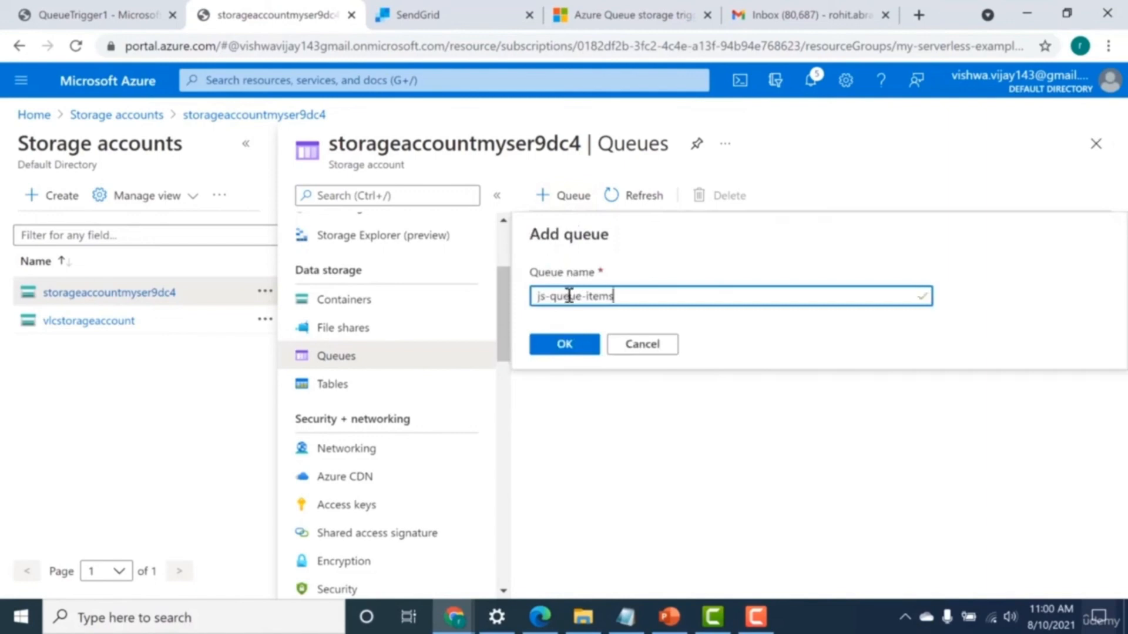
pyautogui.click(564, 343)
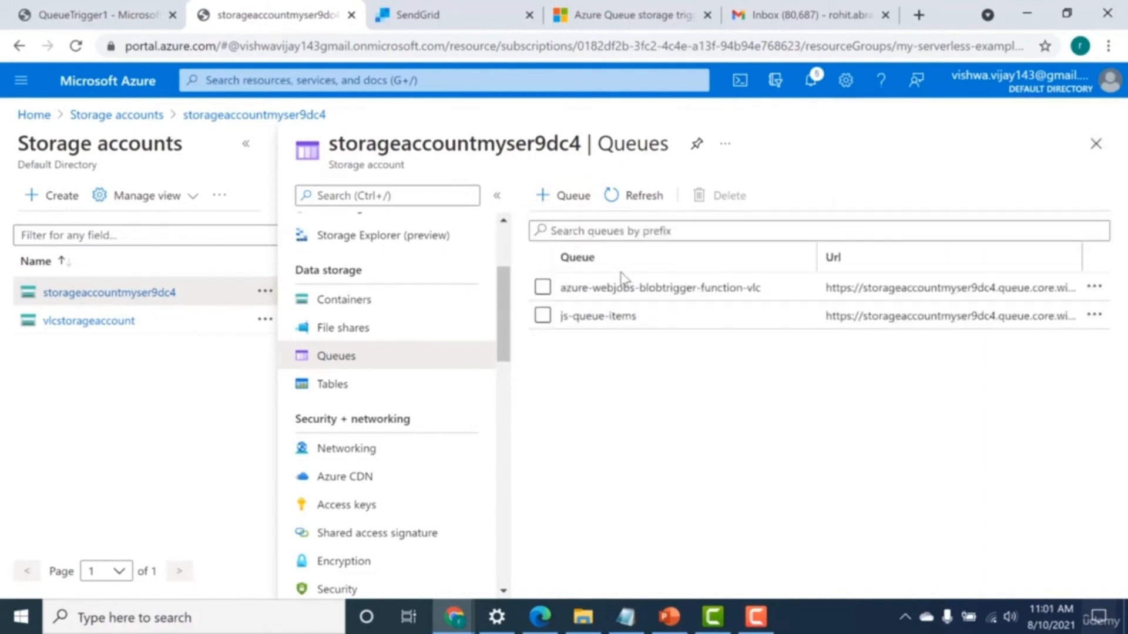
# Add the message "THis is from my queus" to the js-queue-items queue and check the queue's message list.
pyautogui.click(589, 322)
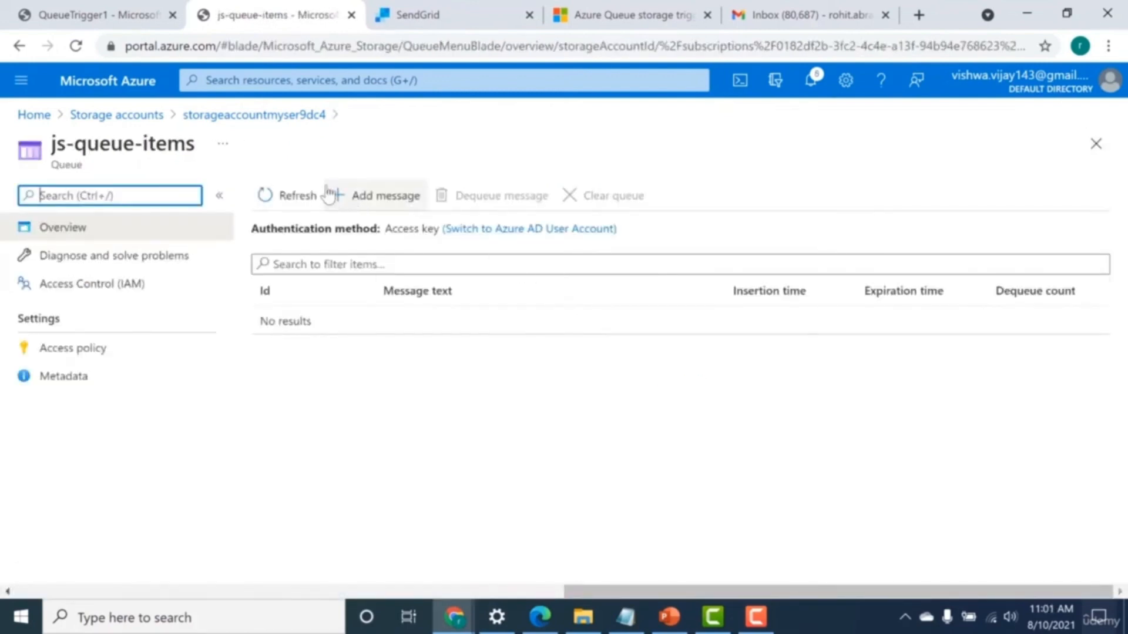
pyautogui.click(359, 199)
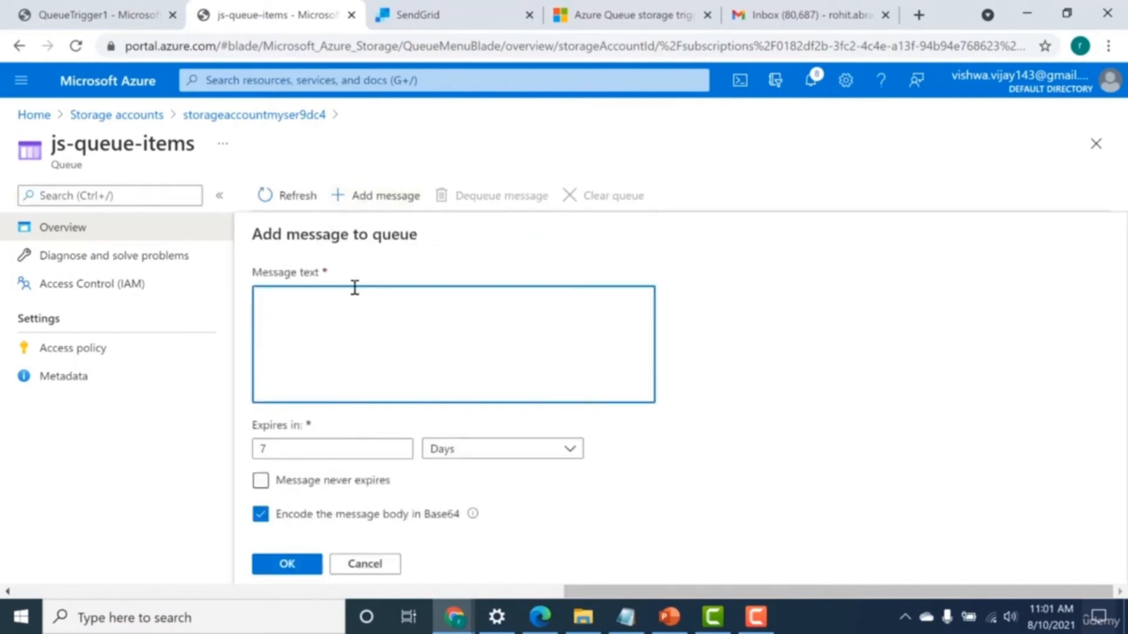
pyautogui.write('test')
pyautogui.press('BackSpace')
pyautogui.press('BackSpace')
pyautogui.press('BackSpace')
pyautogui.press('BackSpace')
pyautogui.write('THis')
pyautogui.press('BackSpace')
pyautogui.press('BackSpace')
pyautogui.press('BackSpace')
pyautogui.press('BackSpace')
pyautogui.press('BackSpace')
pyautogui.write('TH')
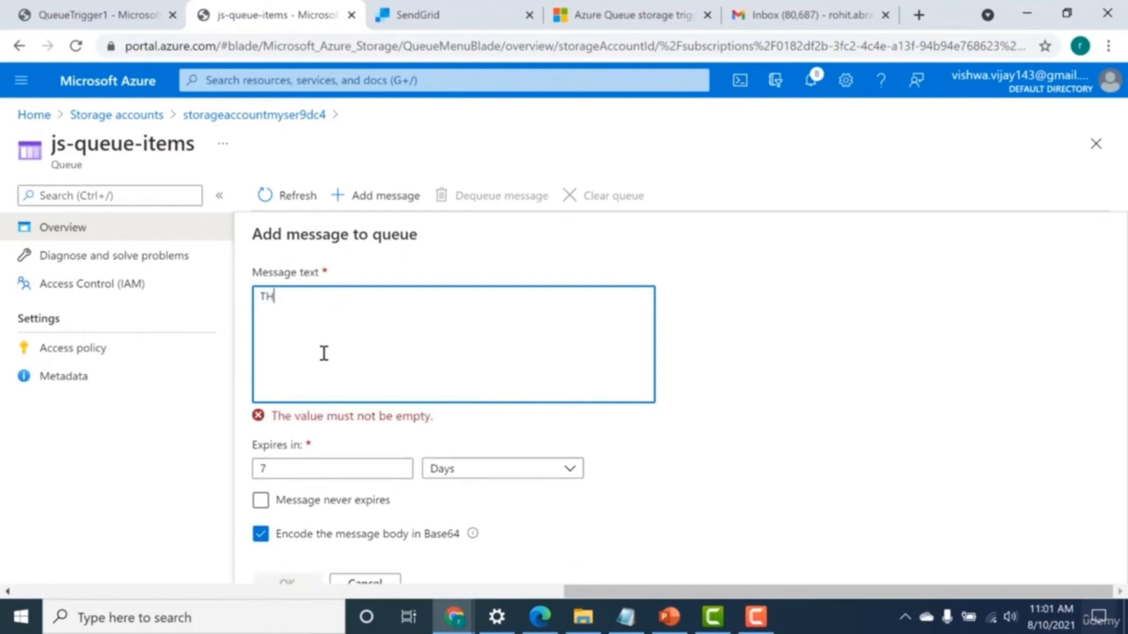
pyautogui.write('is is from a')
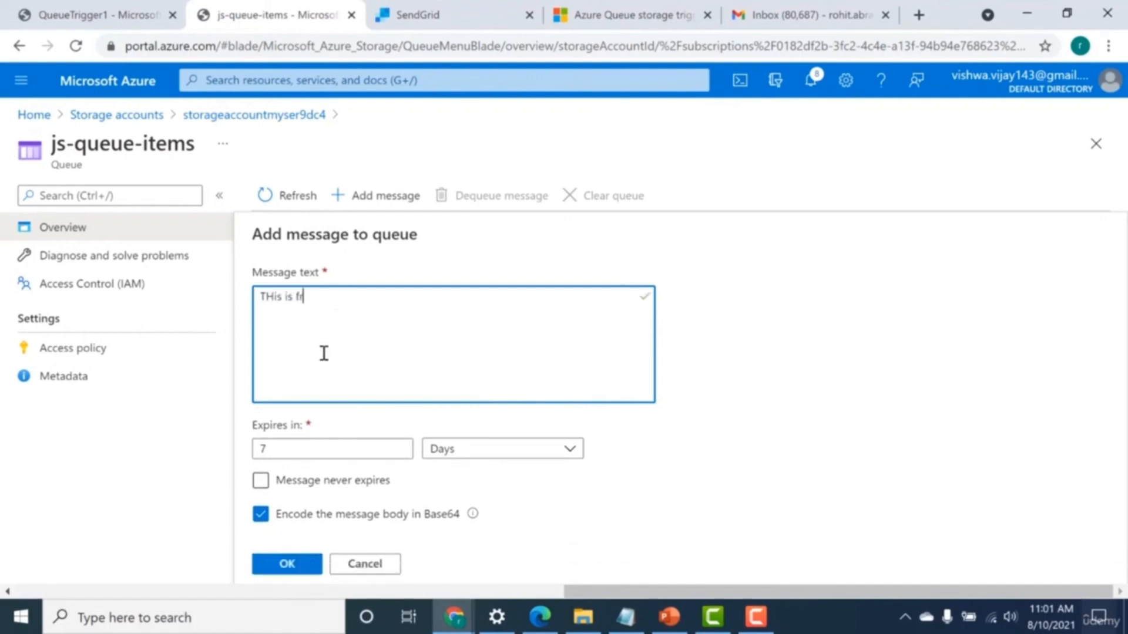
pyautogui.press('BackSpace')
pyautogui.press('BackSpace')
pyautogui.write('my')
pyautogui.press('BackSpace')
pyautogui.press('BackSpace')
pyautogui.press('BackSpace')
pyautogui.write('my queue')
pyautogui.click(290, 565)
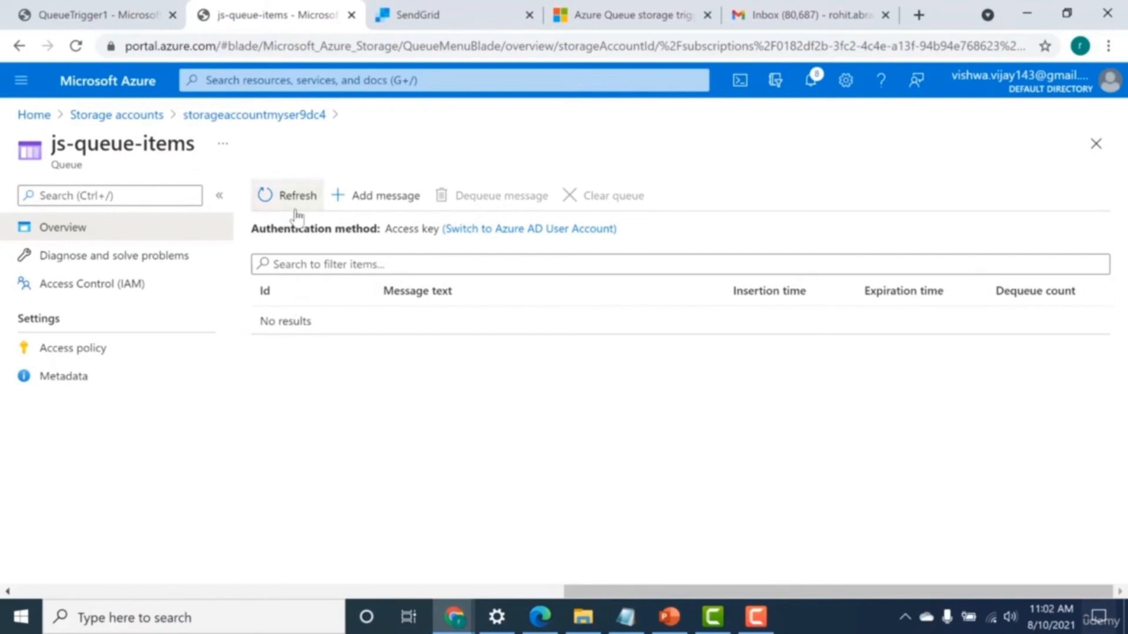
pyautogui.moveTo(279, 321); pyautogui.dragTo(307, 321)
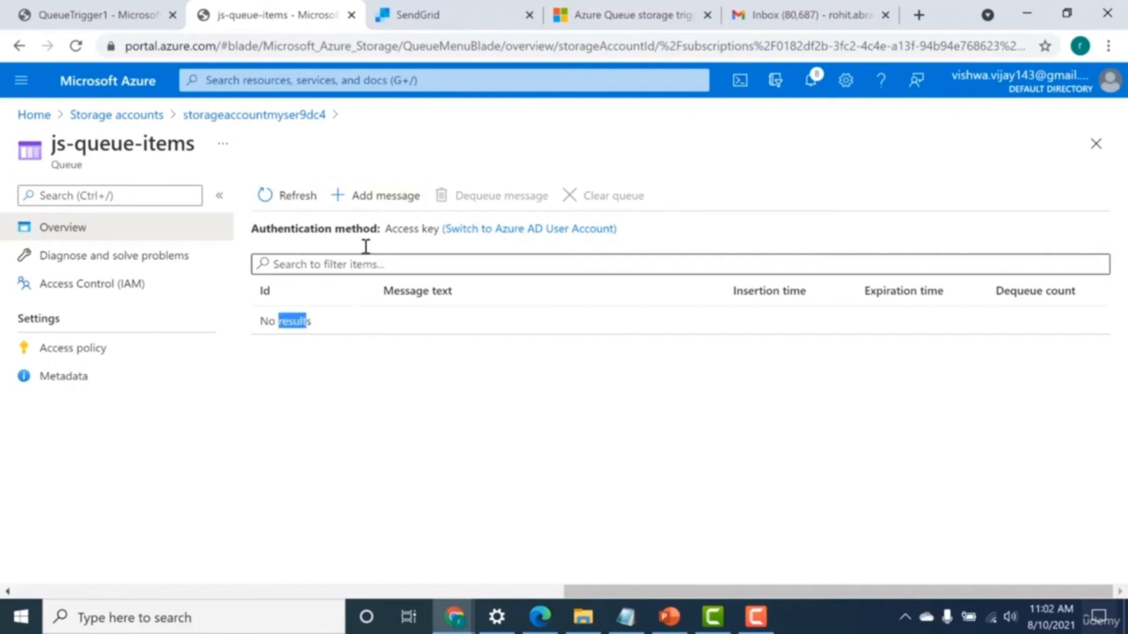
# Refresh the function-vlc functions list, open QueueTrigger2's monitor, and examine the message text logged in its invocation details.
pyautogui.click(123, 11)
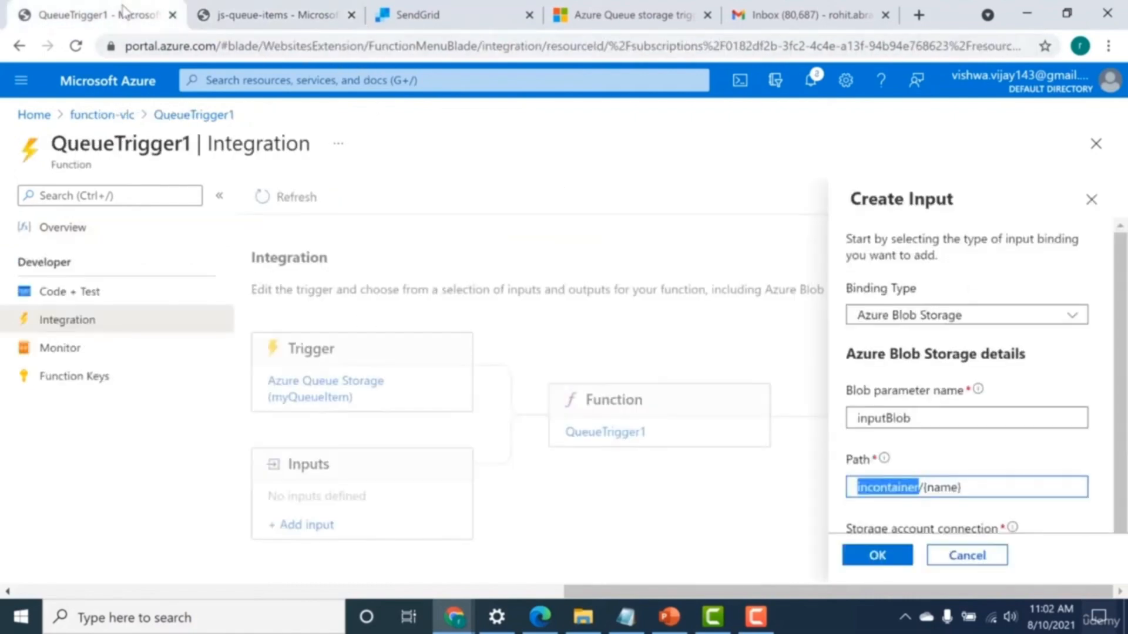
pyautogui.click(122, 116)
pyautogui.click(356, 197)
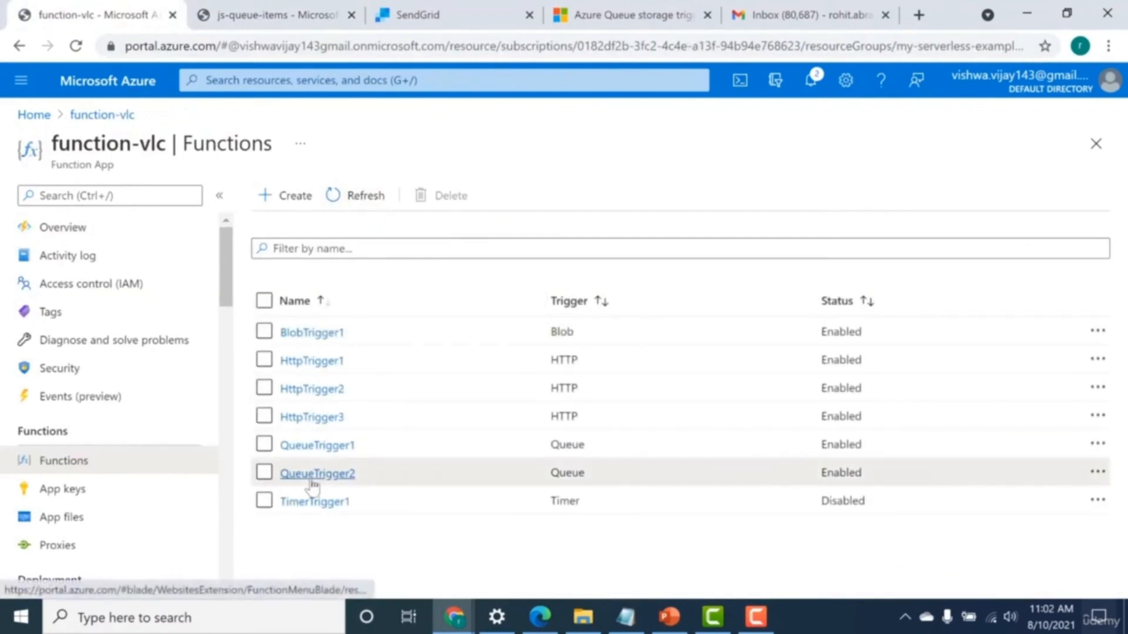
pyautogui.click(314, 474)
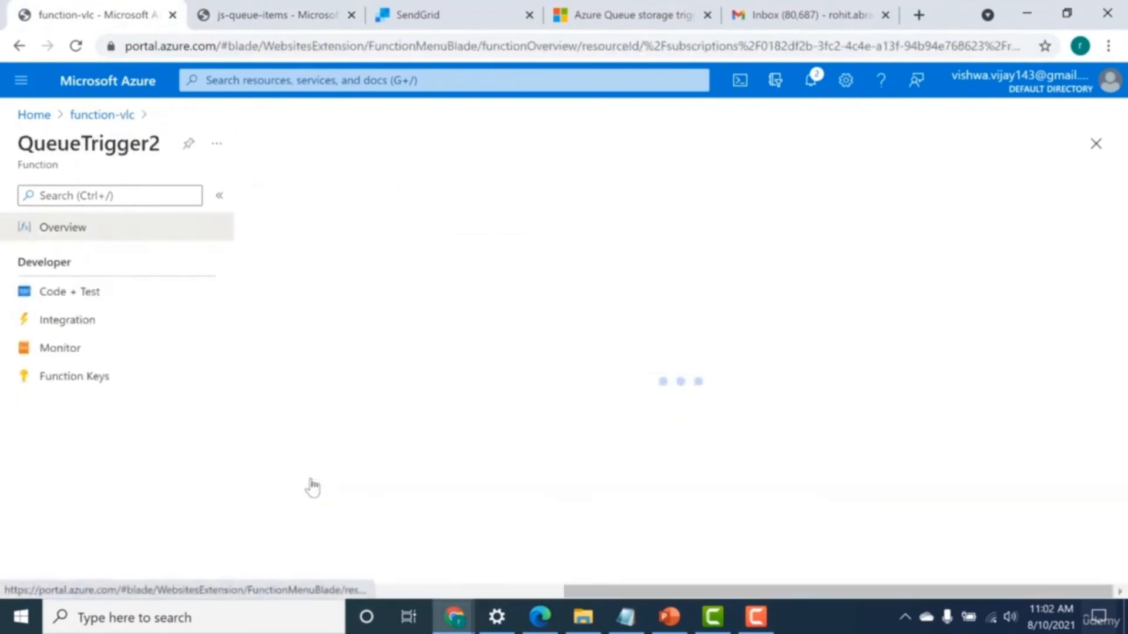
pyautogui.click(62, 349)
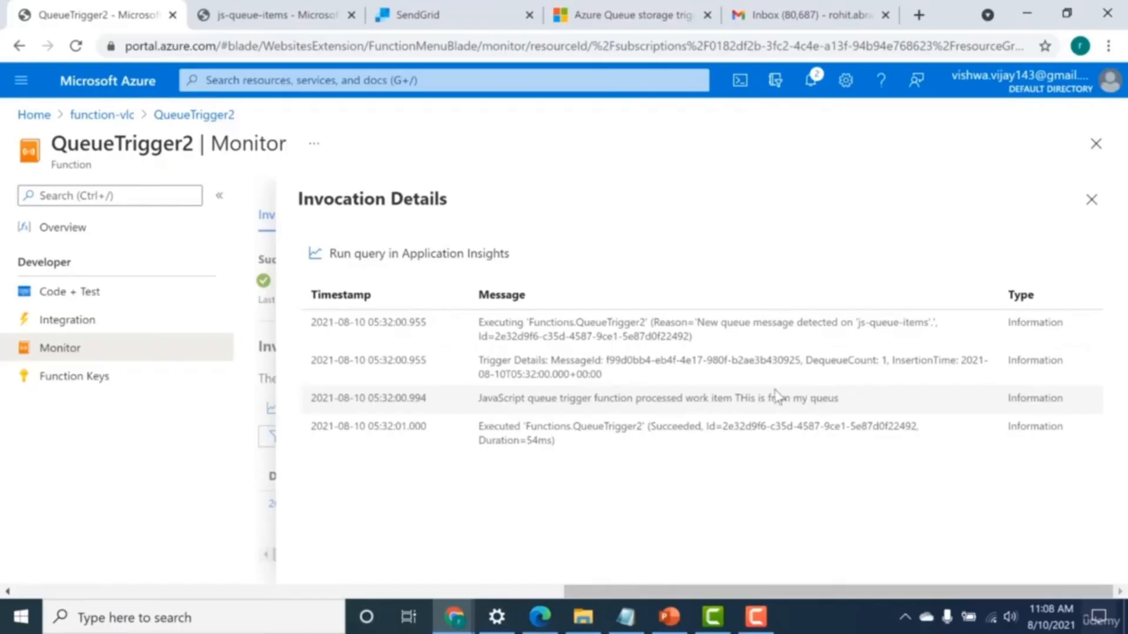
pyautogui.moveTo(736, 401); pyautogui.dragTo(840, 395)
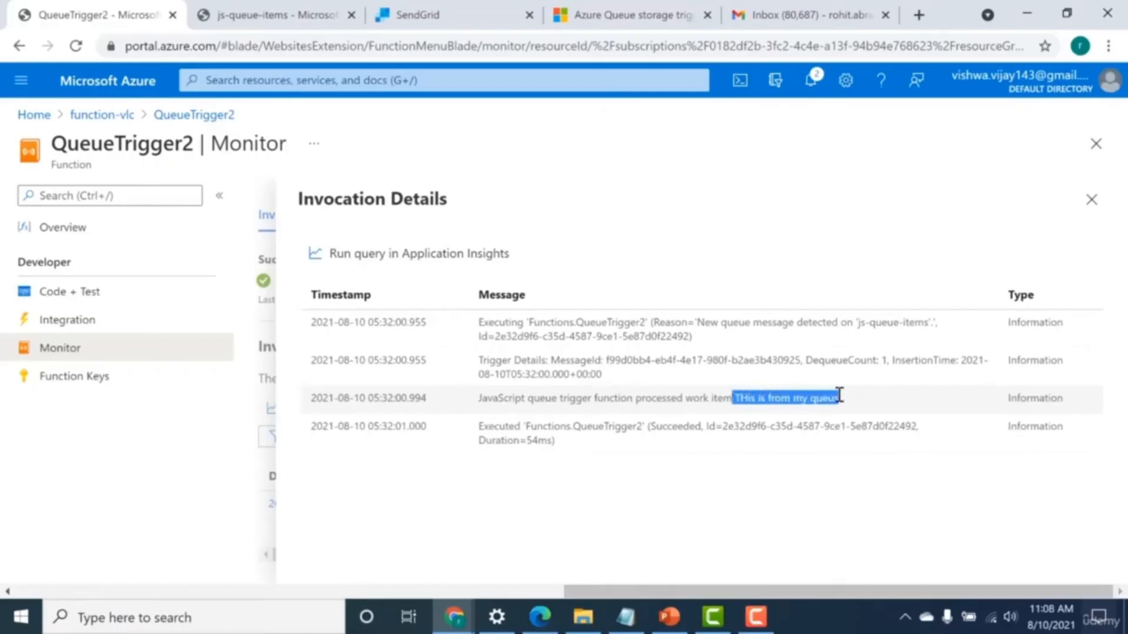
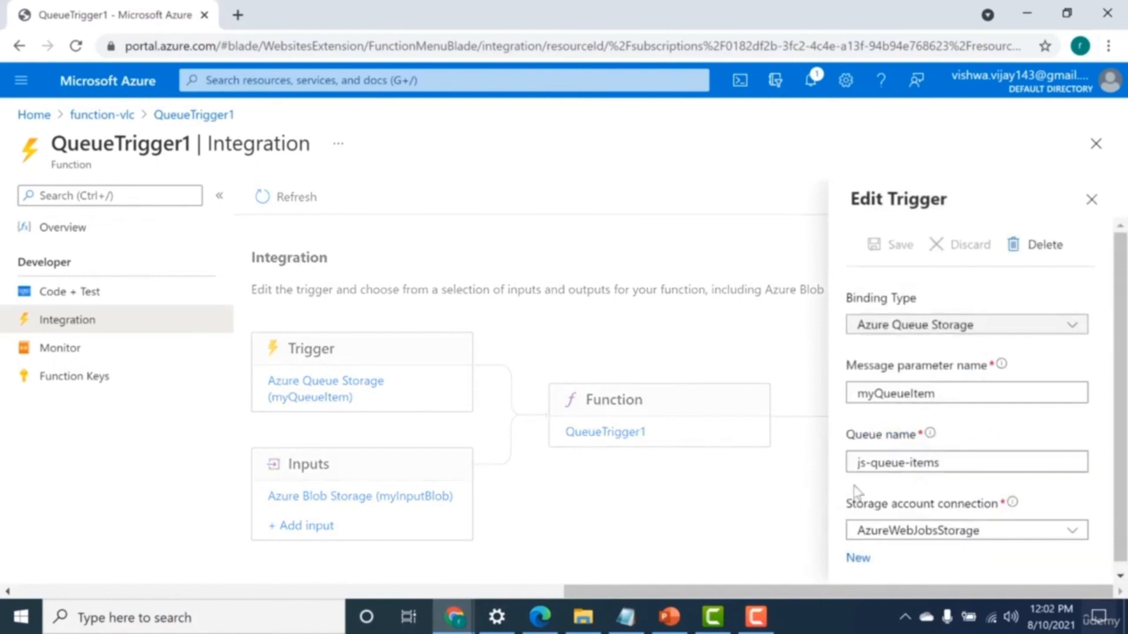
# Examine the queue name and message parameter name of QueueTrigger1's Azure Queue Storage trigger, and close its settings.
pyautogui.click(861, 461)
pyautogui.moveTo(862, 462); pyautogui.dragTo(941, 464)
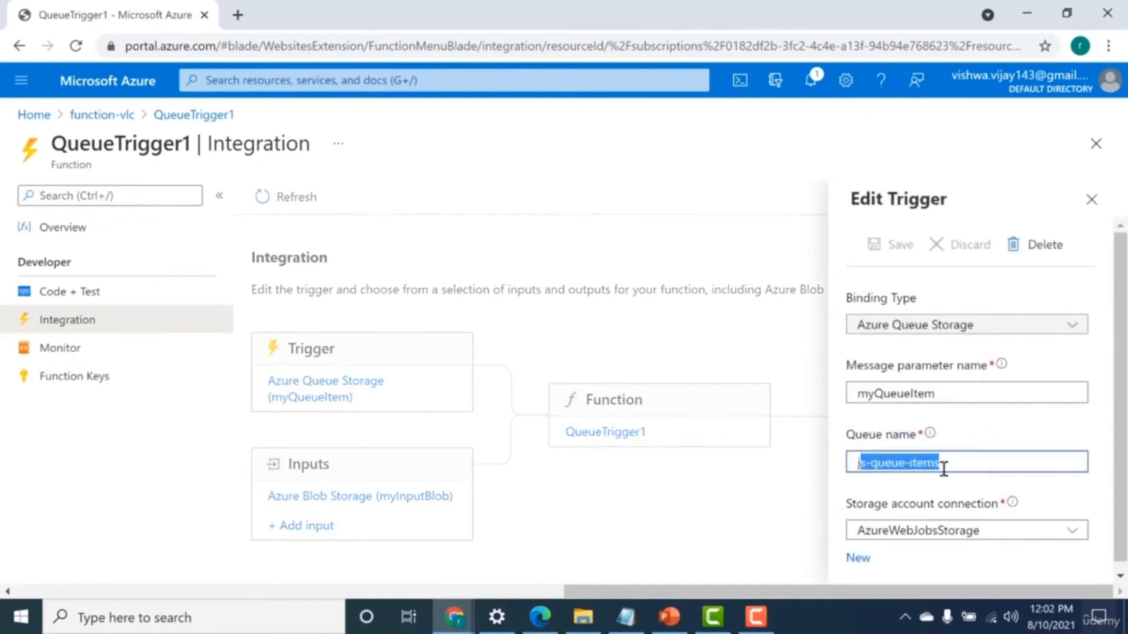
pyautogui.click(972, 402)
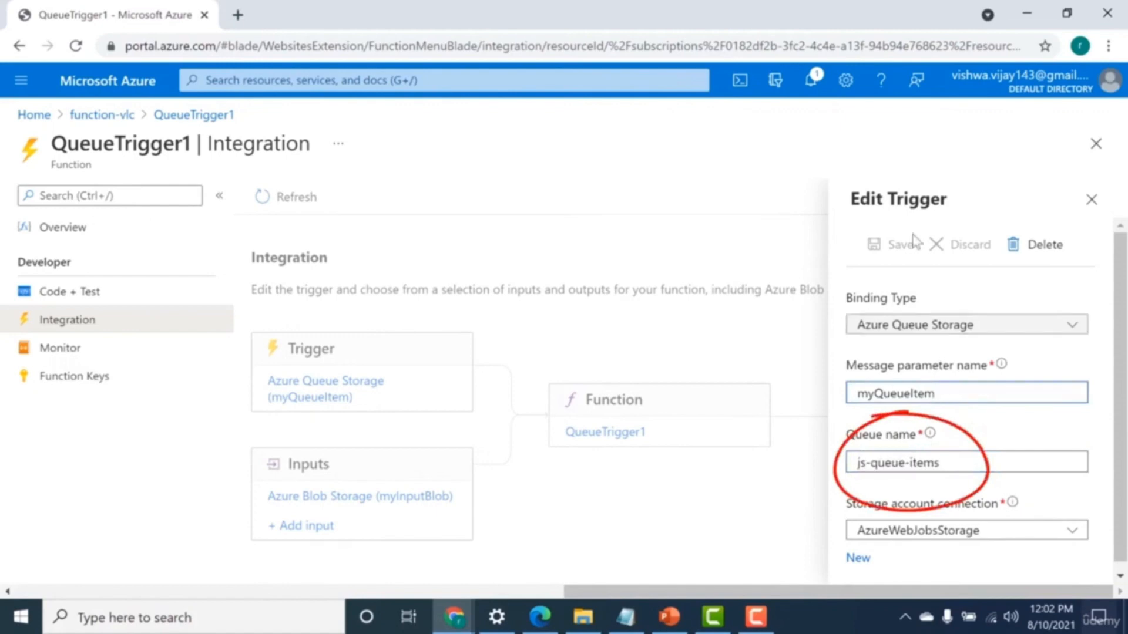
pyautogui.click(1091, 199)
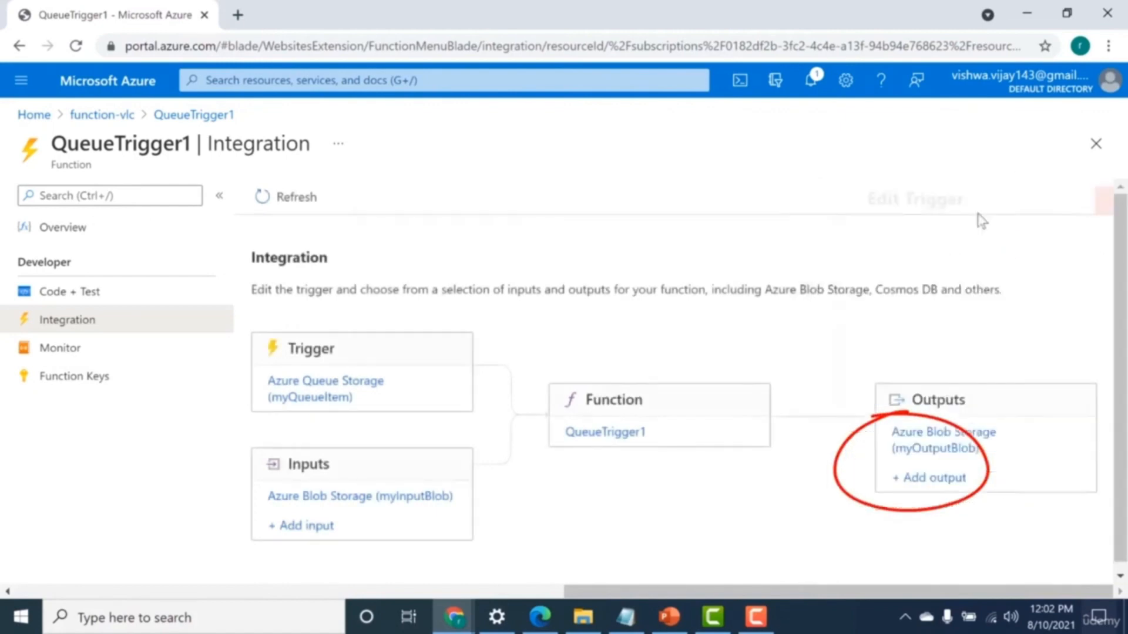
# Examine the blob parameter name and path of QueueTrigger1's myInputBlob input binding, and close its settings.
pyautogui.click(296, 498)
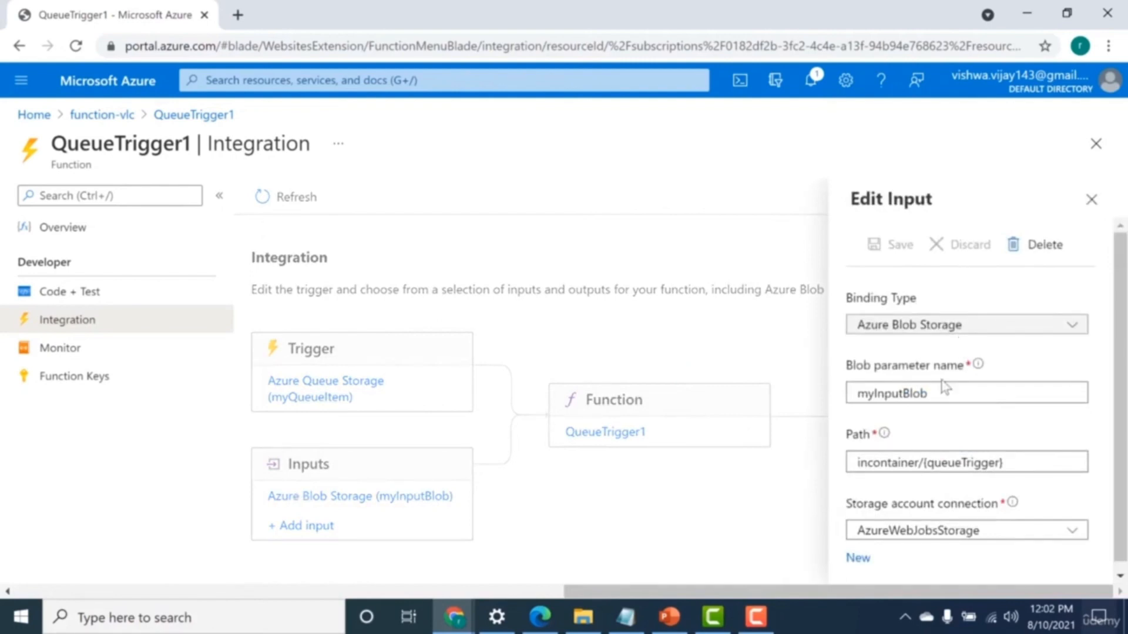
pyautogui.moveTo(932, 393); pyautogui.dragTo(849, 395)
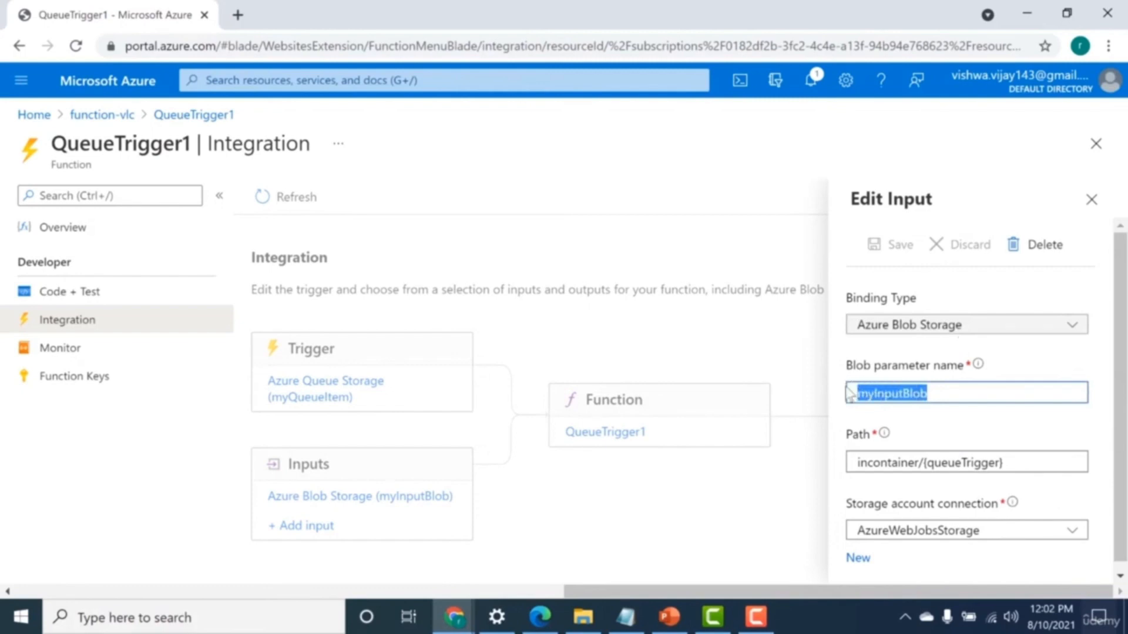
pyautogui.click(921, 480)
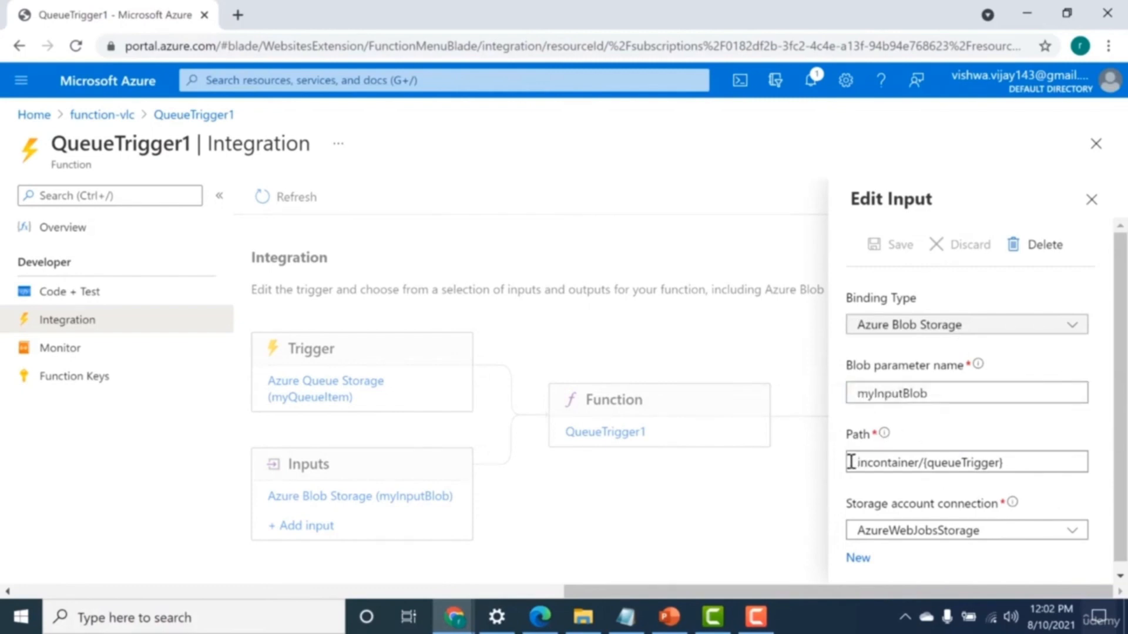
pyautogui.moveTo(851, 462); pyautogui.dragTo(1002, 466)
pyautogui.click(939, 445)
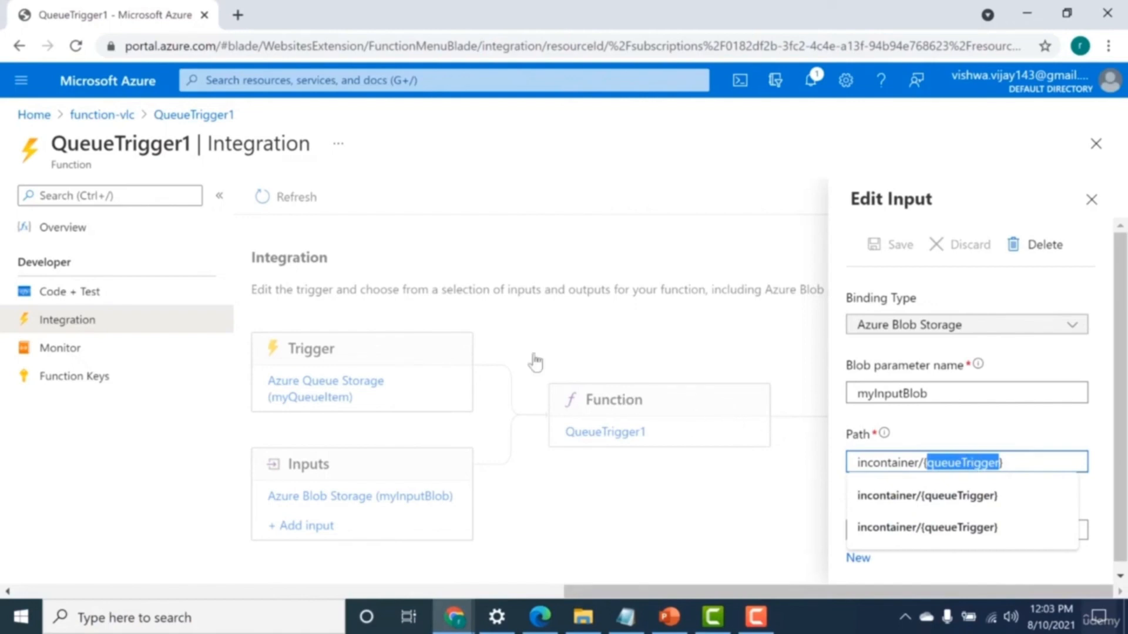
pyautogui.doubleClick(902, 461)
pyautogui.click(961, 416)
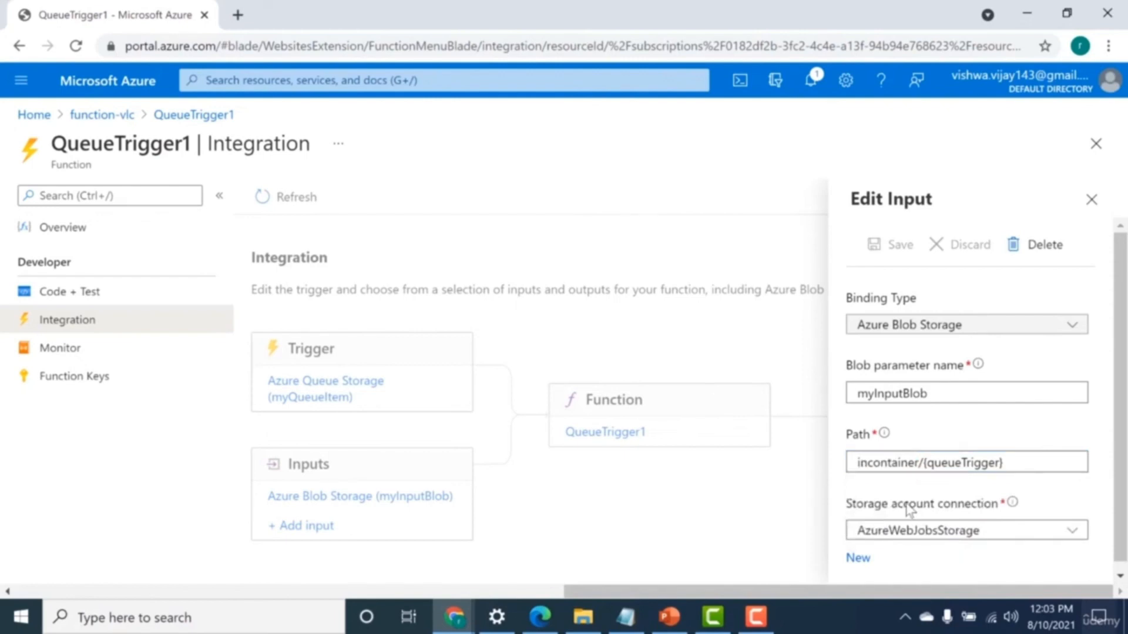
pyautogui.click(1091, 199)
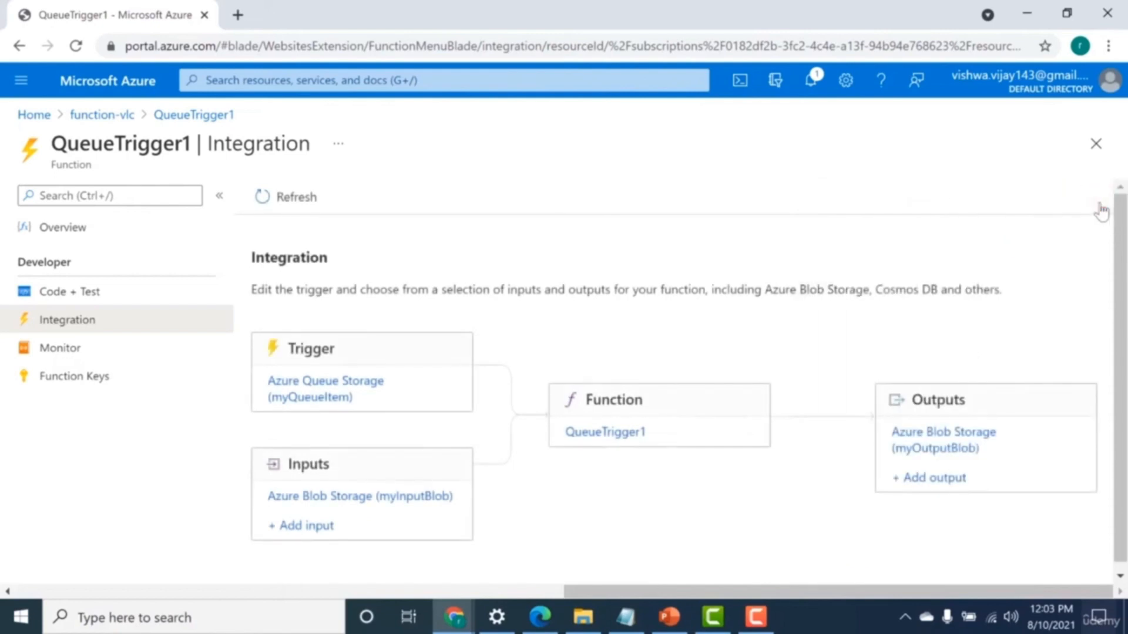
# Open the myOutputBlob output binding and examine its blob parameter name and path.
pyautogui.click(965, 447)
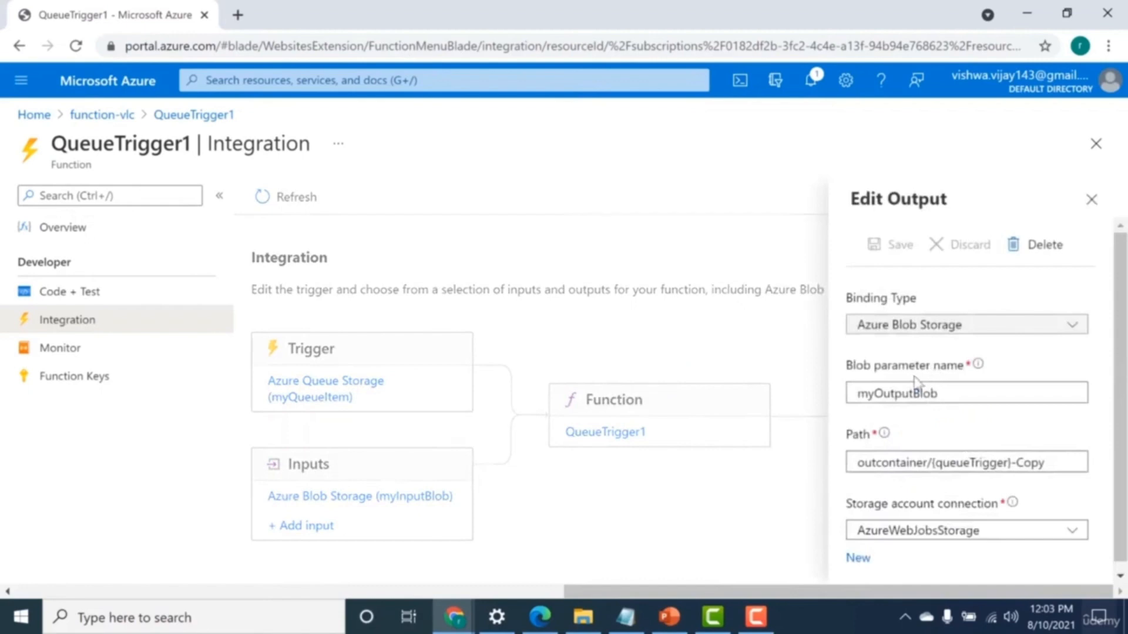
pyautogui.moveTo(861, 393); pyautogui.dragTo(924, 413)
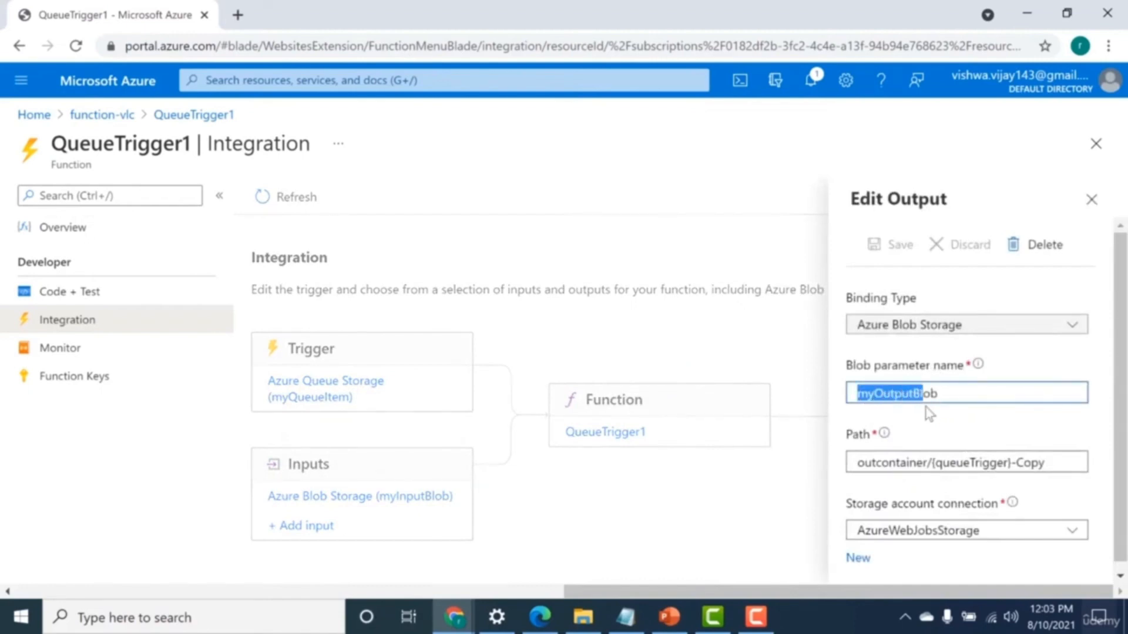
pyautogui.click(894, 445)
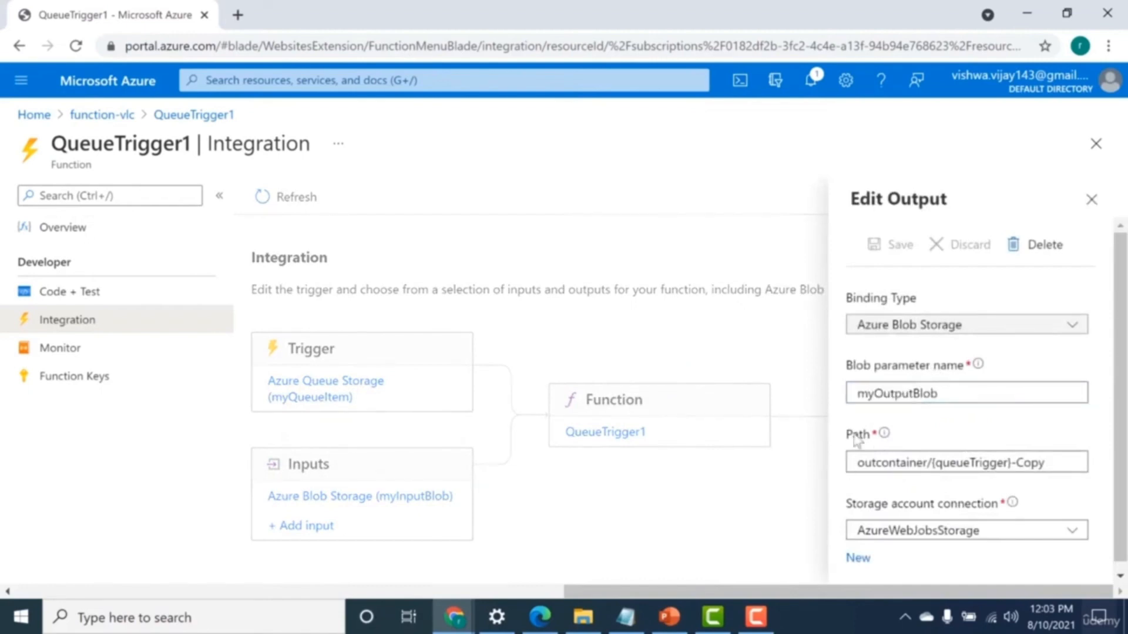
pyautogui.moveTo(854, 462); pyautogui.dragTo(912, 469)
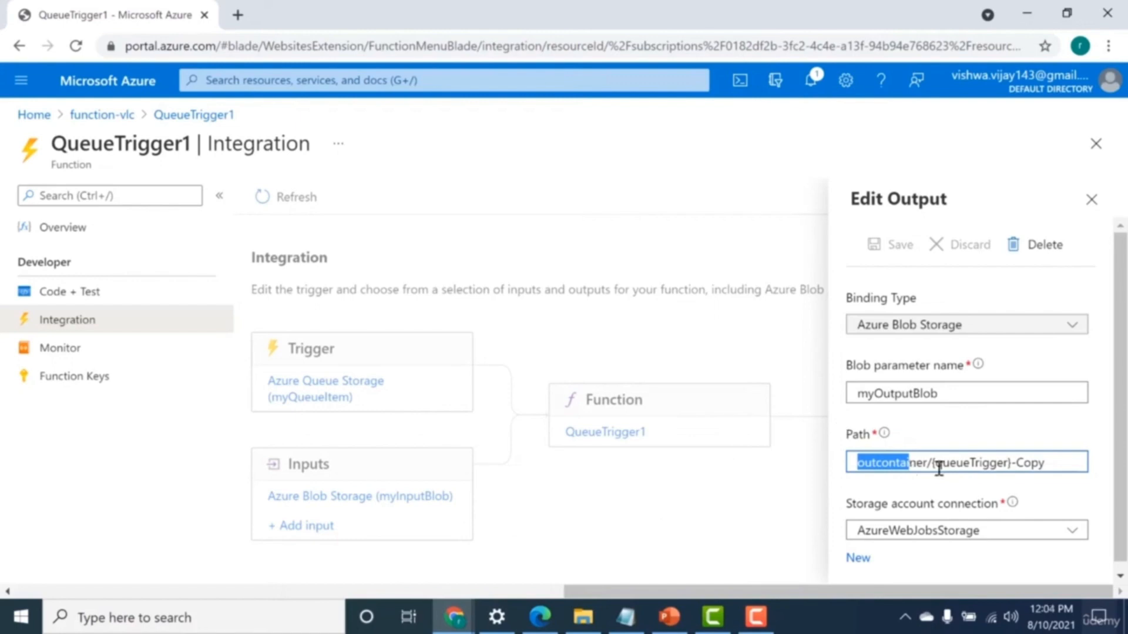
pyautogui.moveTo(934, 463); pyautogui.dragTo(1066, 464)
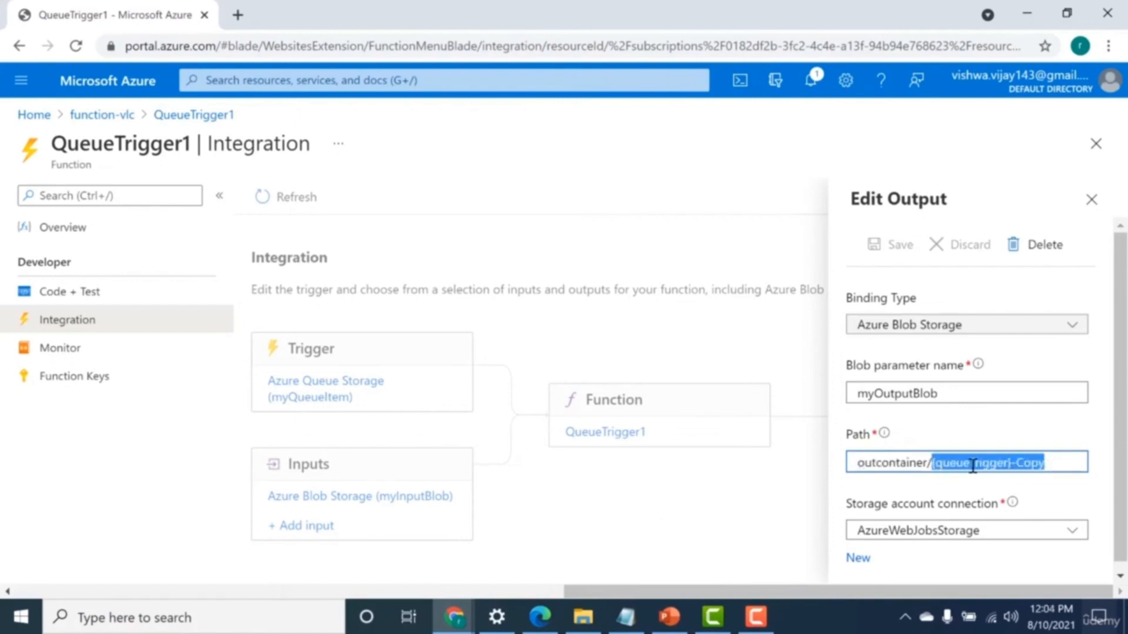
pyautogui.click(969, 464)
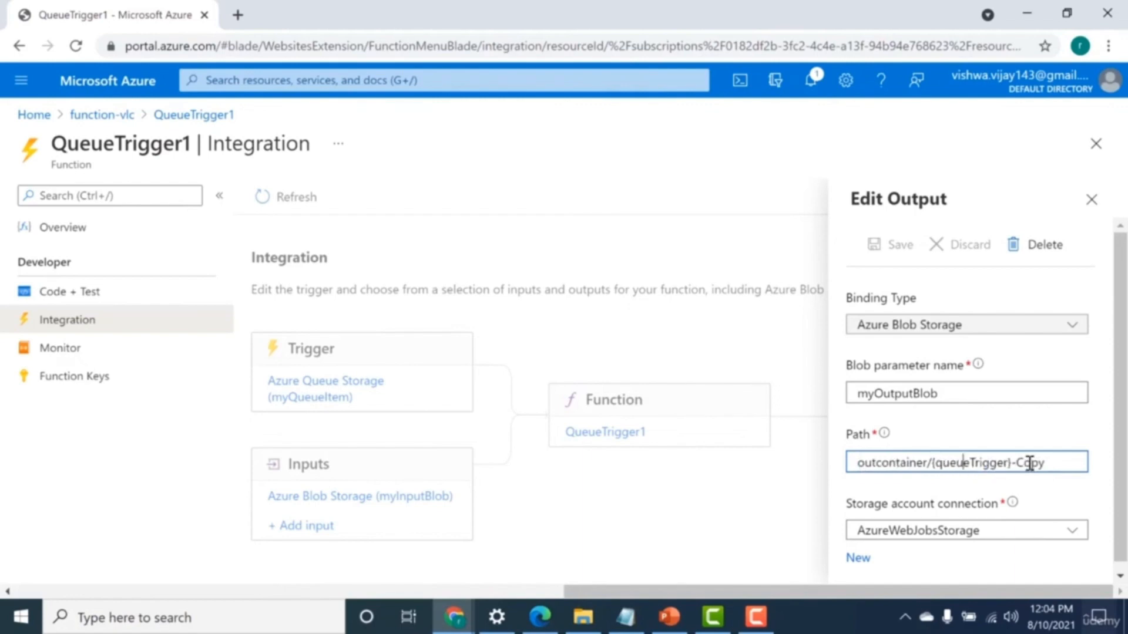
# Change the output blob path to outcontainer/{queueTrigger}-proccessed and save the binding.
pyautogui.click(1058, 461)
pyautogui.press('BackSpace')
pyautogui.press('BackSpace')
pyautogui.press('BackSpace')
pyautogui.press('BackSpace')
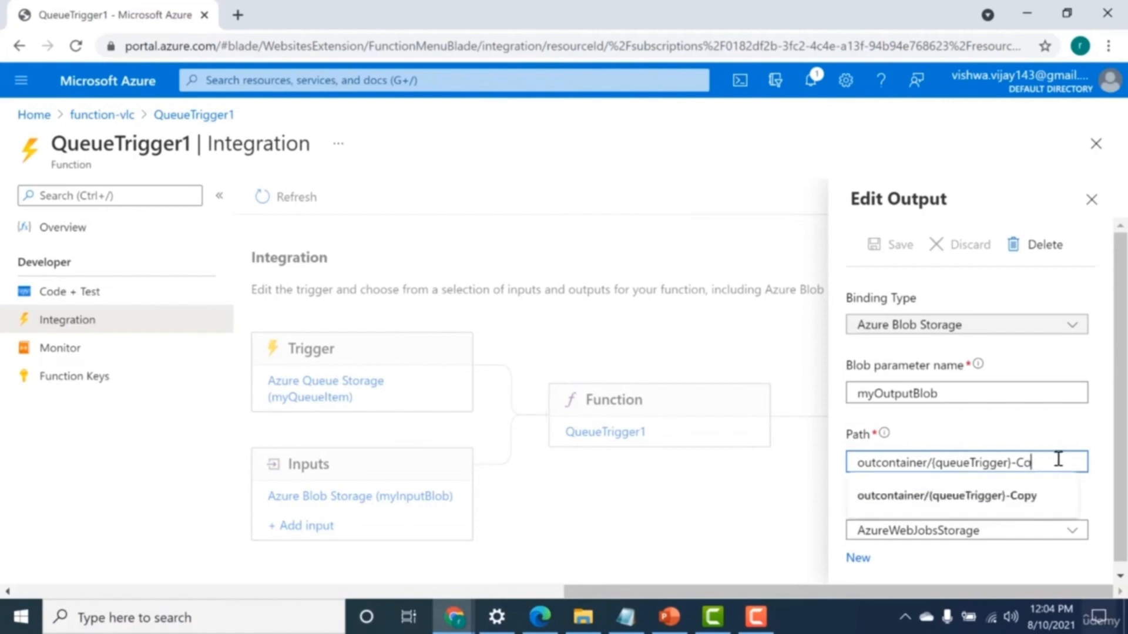
pyautogui.write('procc')
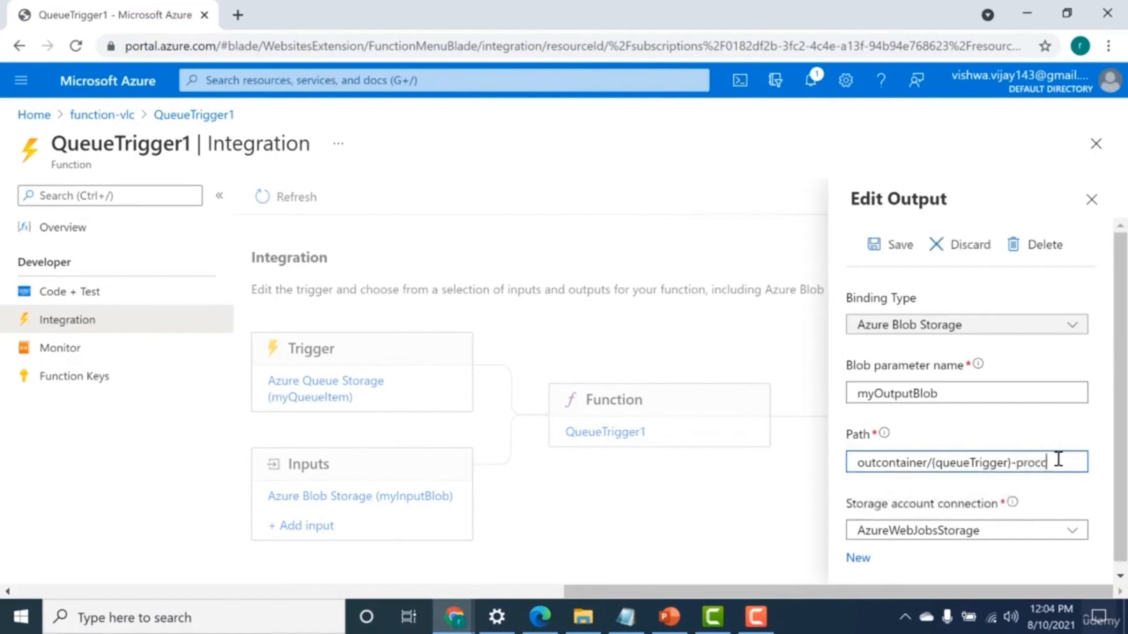
pyautogui.write('essed')
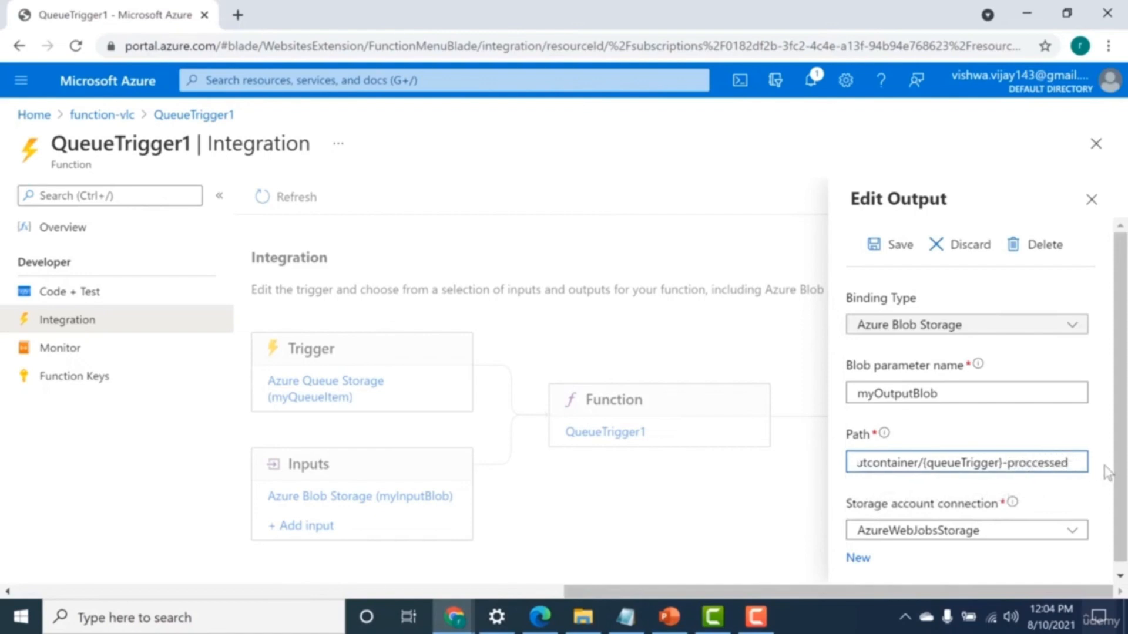
pyautogui.scroll(-1, 1120, 435)
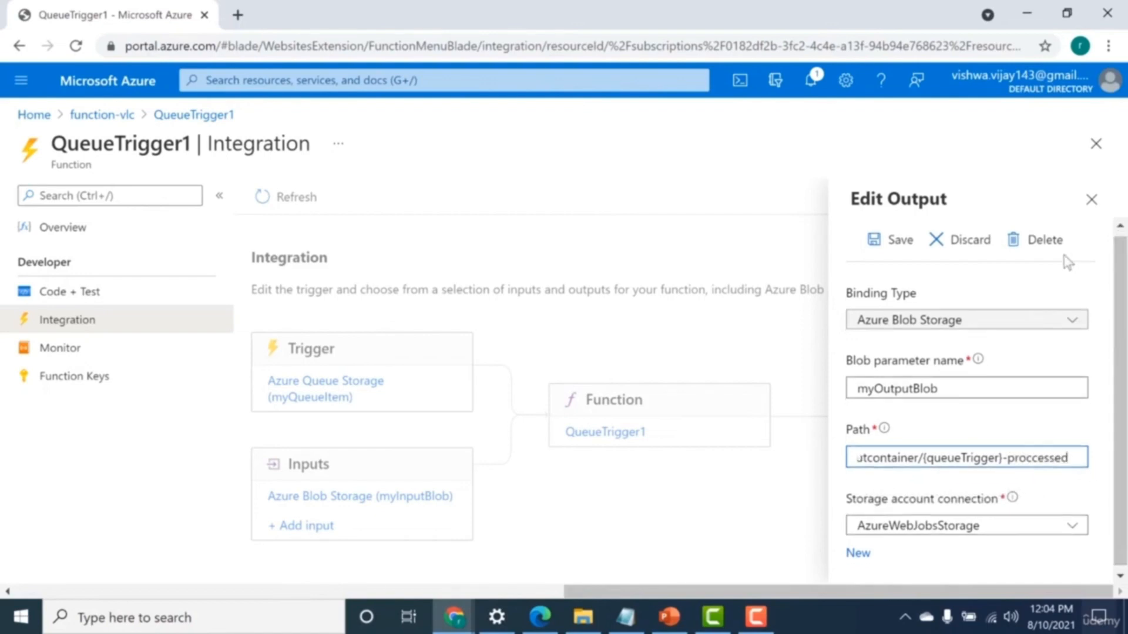
pyautogui.click(894, 238)
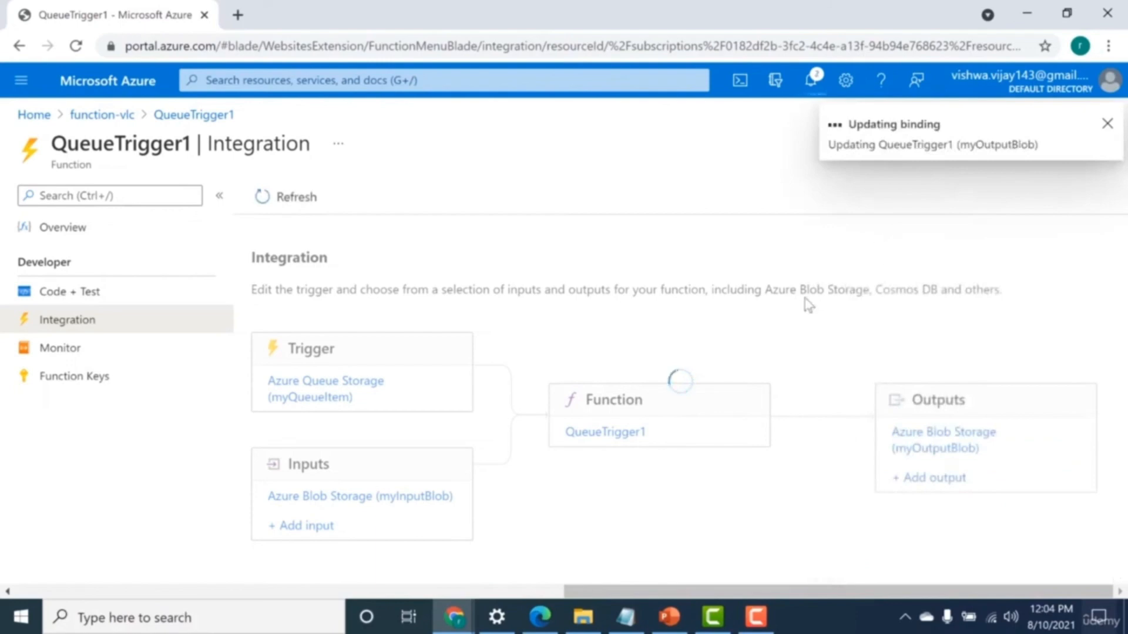
# Open QueueTrigger1's code, add two blank lines above the context.log call in index.js, review the blob assignment, and save the file.
pyautogui.click(613, 438)
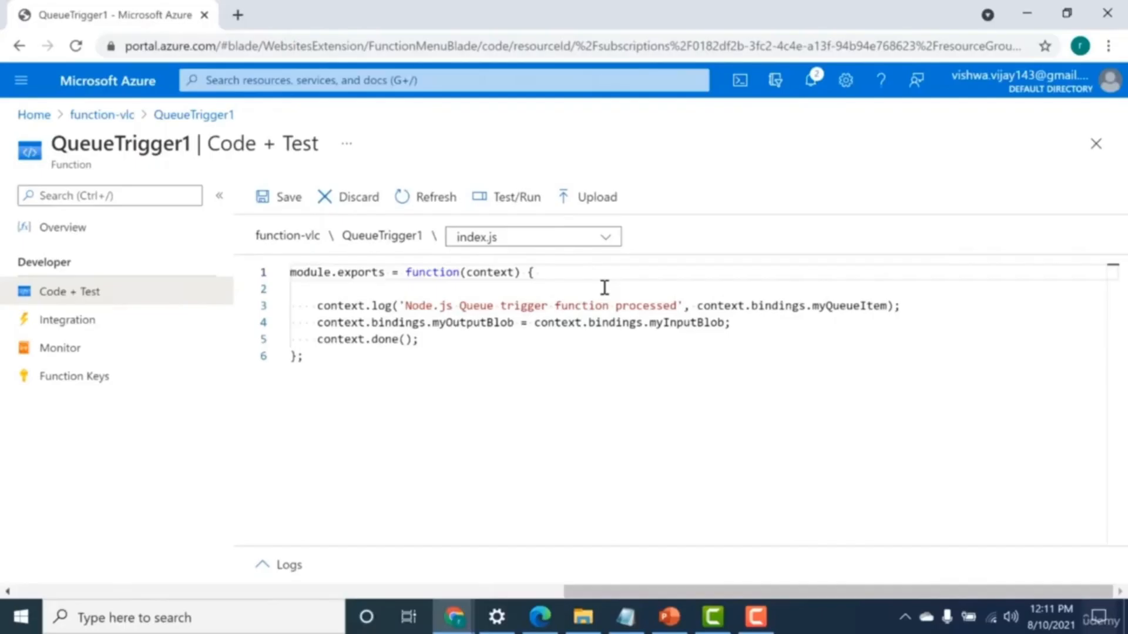
pyautogui.press('Return')
pyautogui.press('Return')
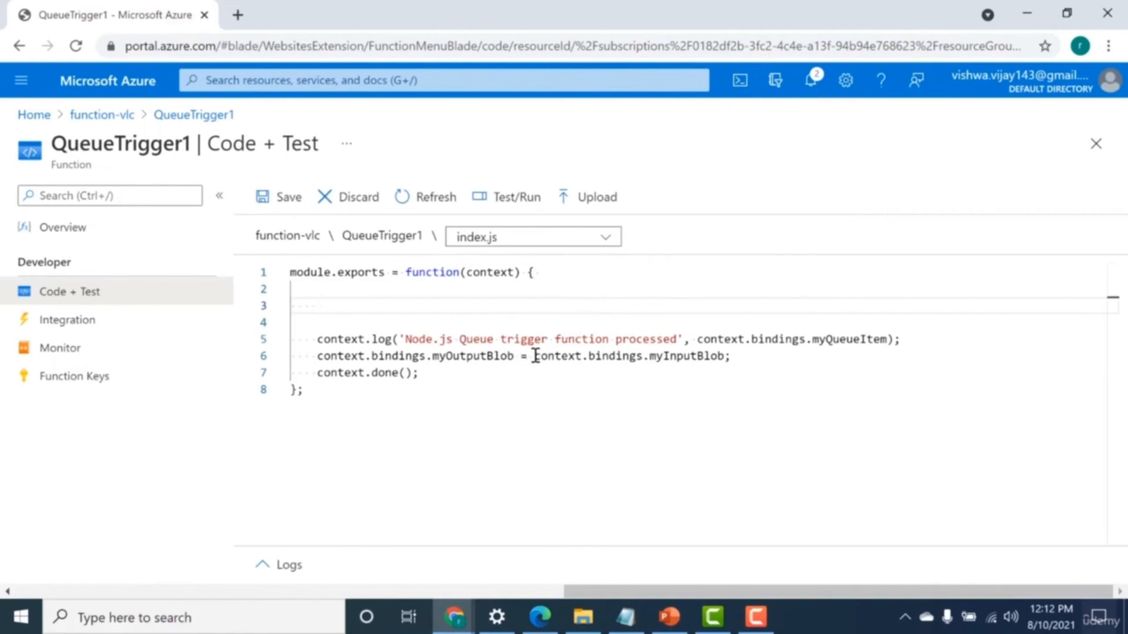
pyautogui.moveTo(535, 341); pyautogui.dragTo(595, 358)
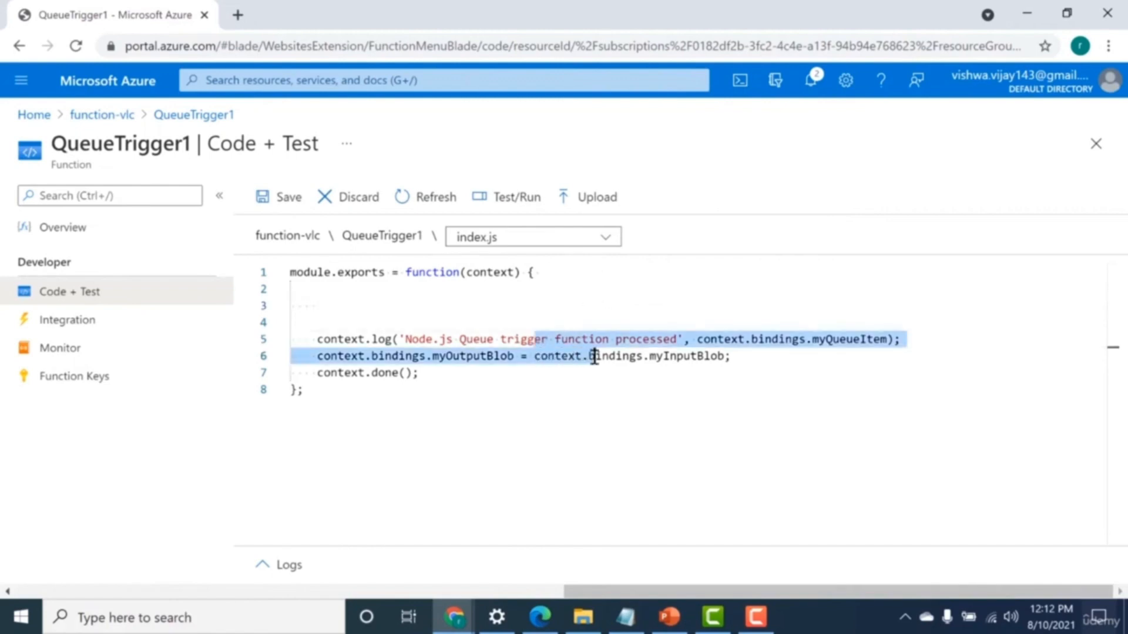
pyautogui.click(498, 359)
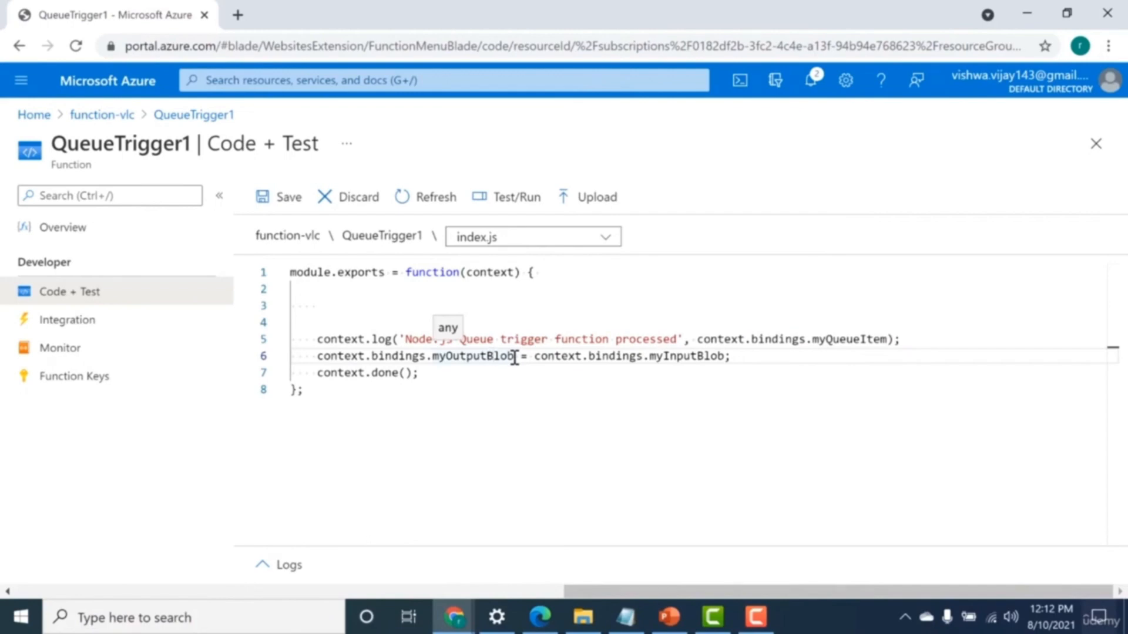
pyautogui.press('Up')
pyautogui.press('Up')
pyautogui.press('Up')
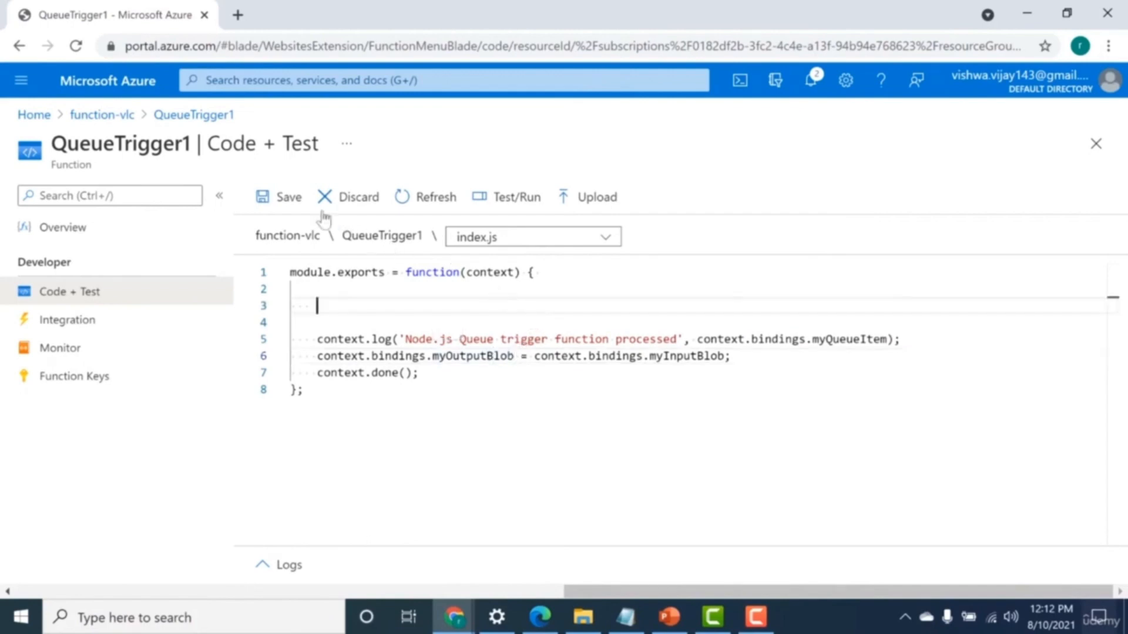
pyautogui.click(277, 197)
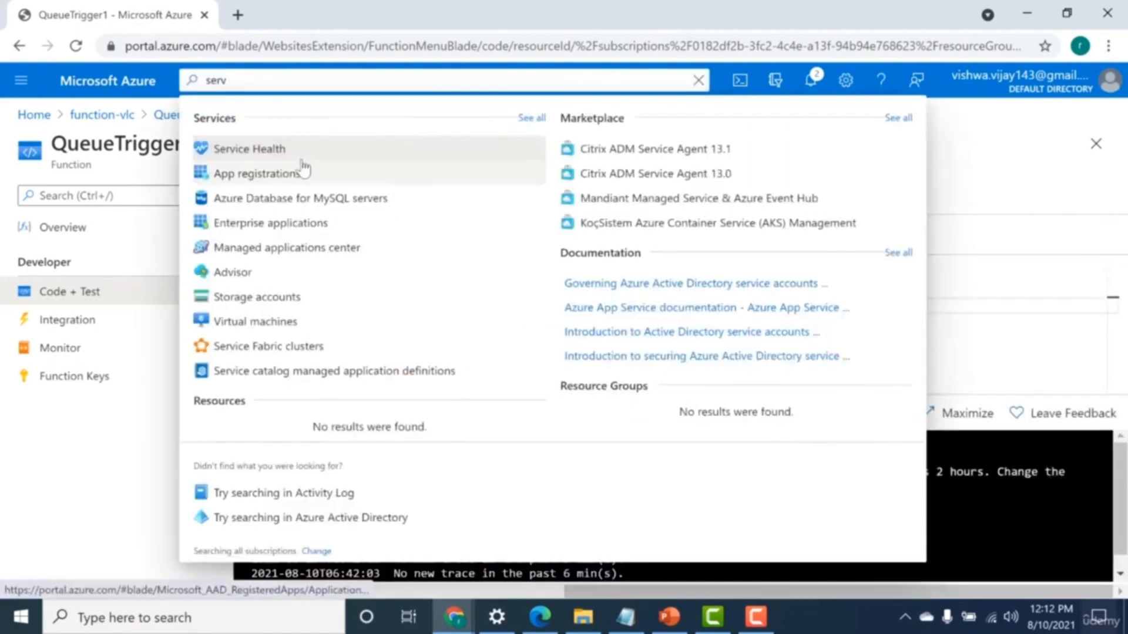
# Go to the storage accounts, open incontainer in storageaccountmyser9dc4, and check its a.png blob.
pyautogui.press('BackSpace')
pyautogui.press('BackSpace')
pyautogui.press('BackSpace')
pyautogui.press('BackSpace')
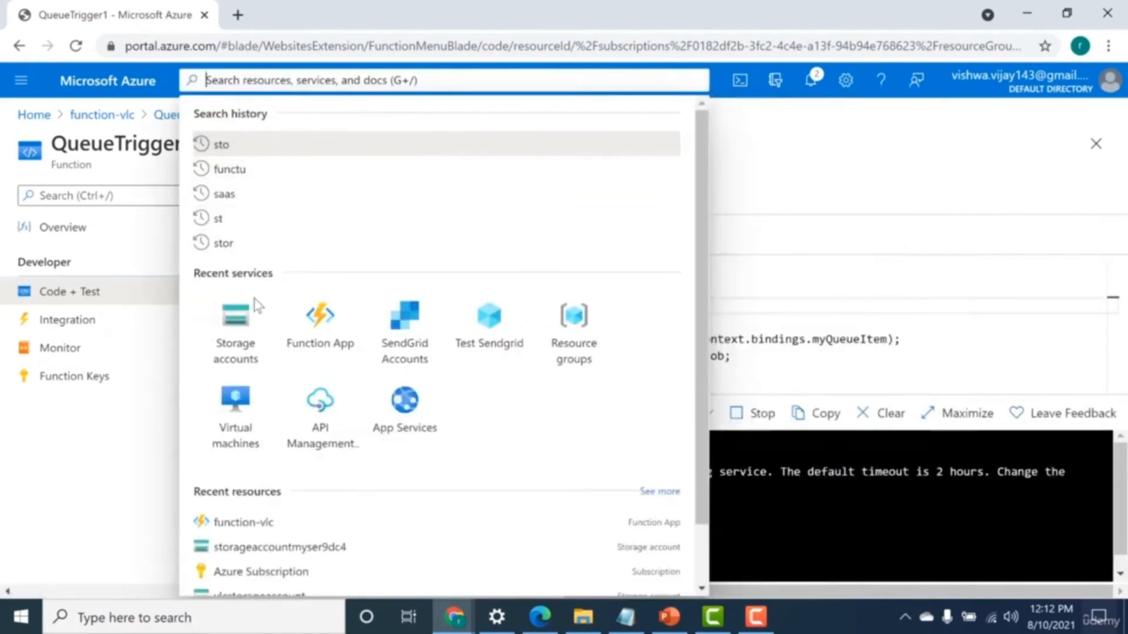
pyautogui.click(239, 327)
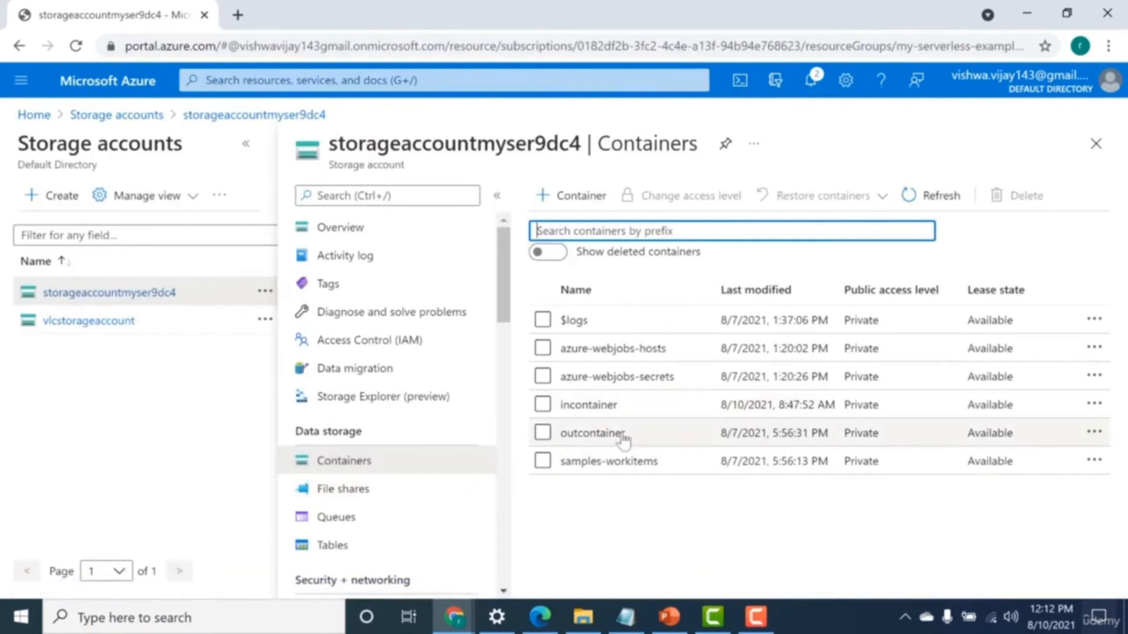
pyautogui.click(605, 405)
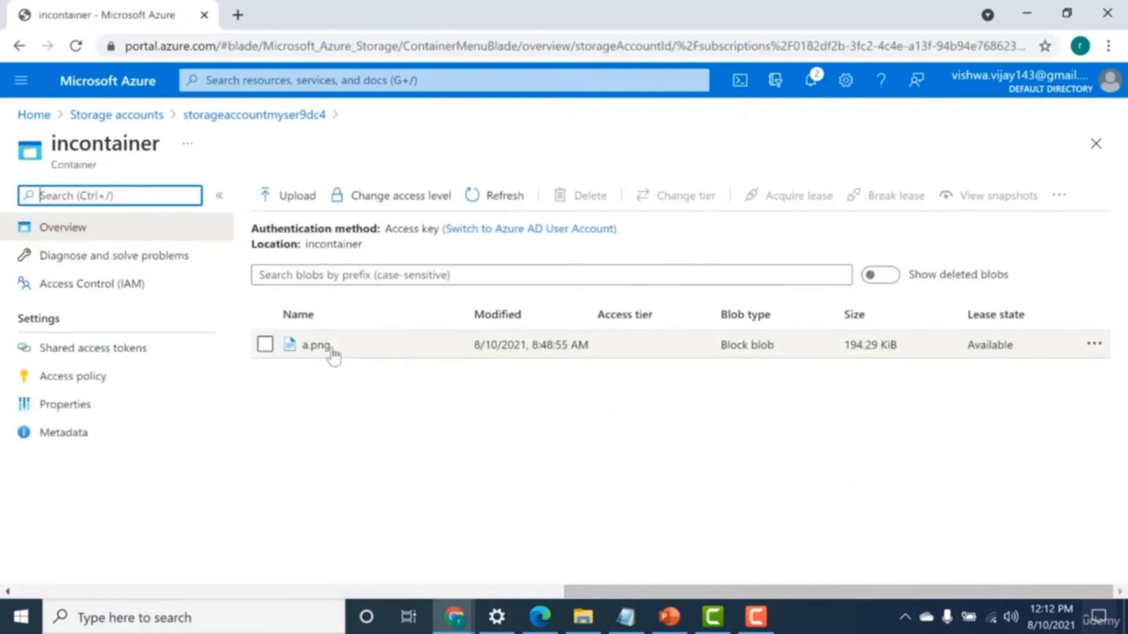
pyautogui.doubleClick(333, 354)
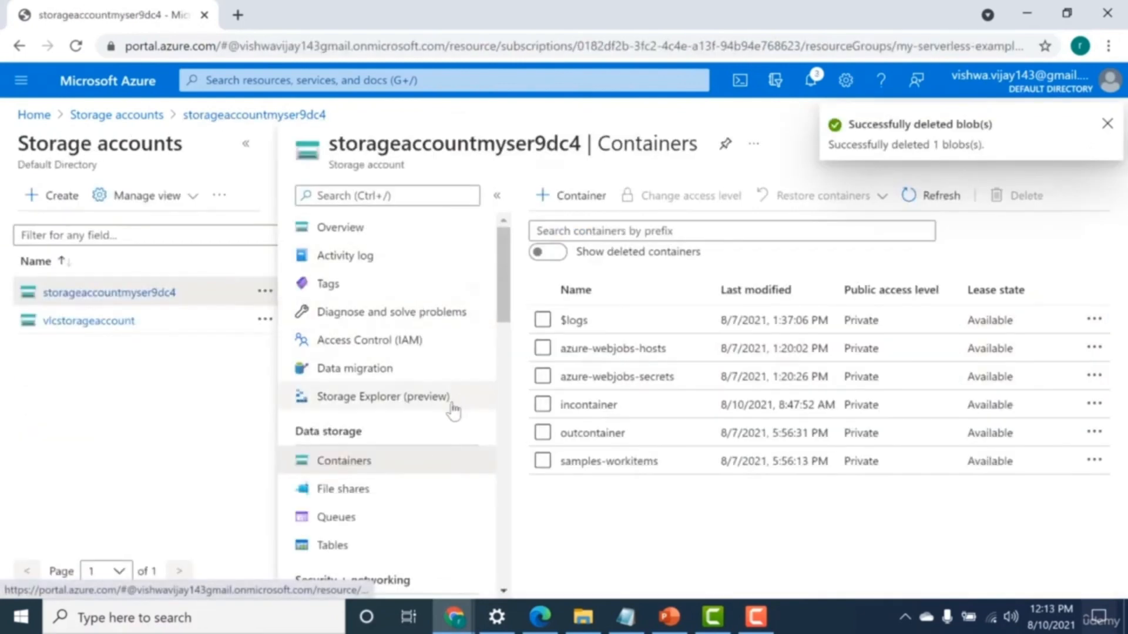
# Add the message "a.png" to the js-queue-items queue of storageaccountmyser9dc4 and refresh the message list.
pyautogui.click(375, 518)
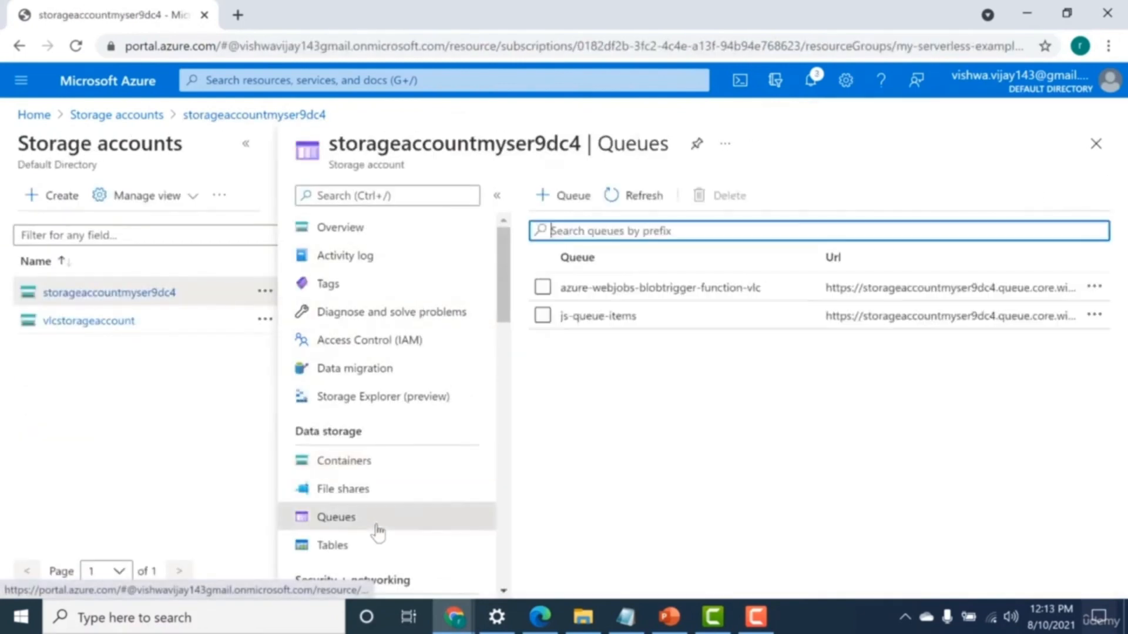
pyautogui.click(597, 317)
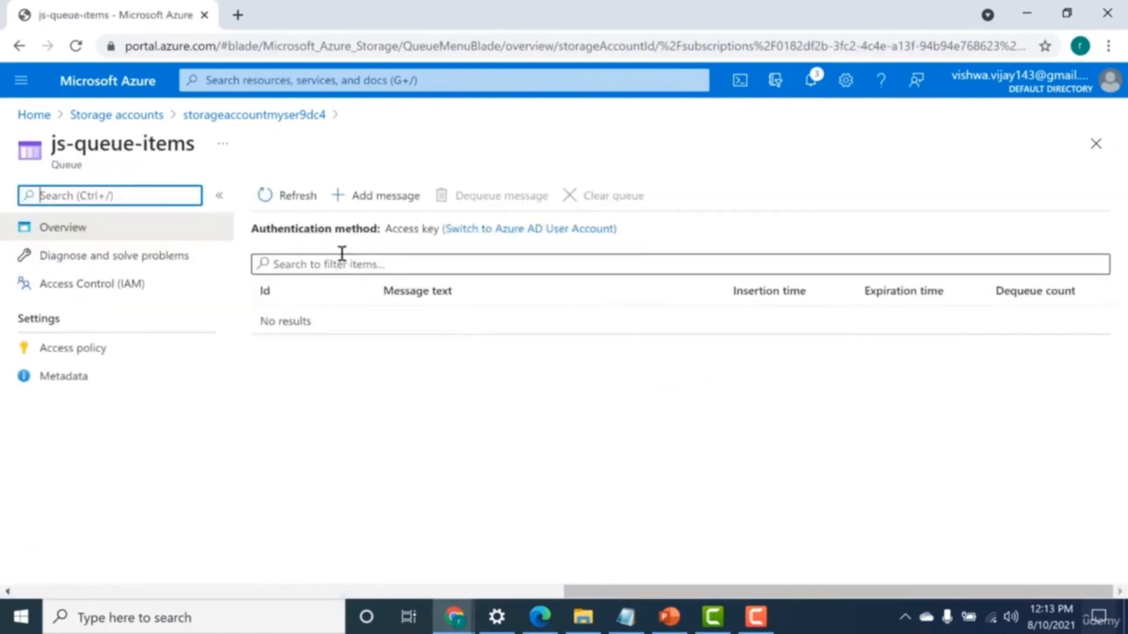
pyautogui.click(360, 202)
pyautogui.write('a.png')
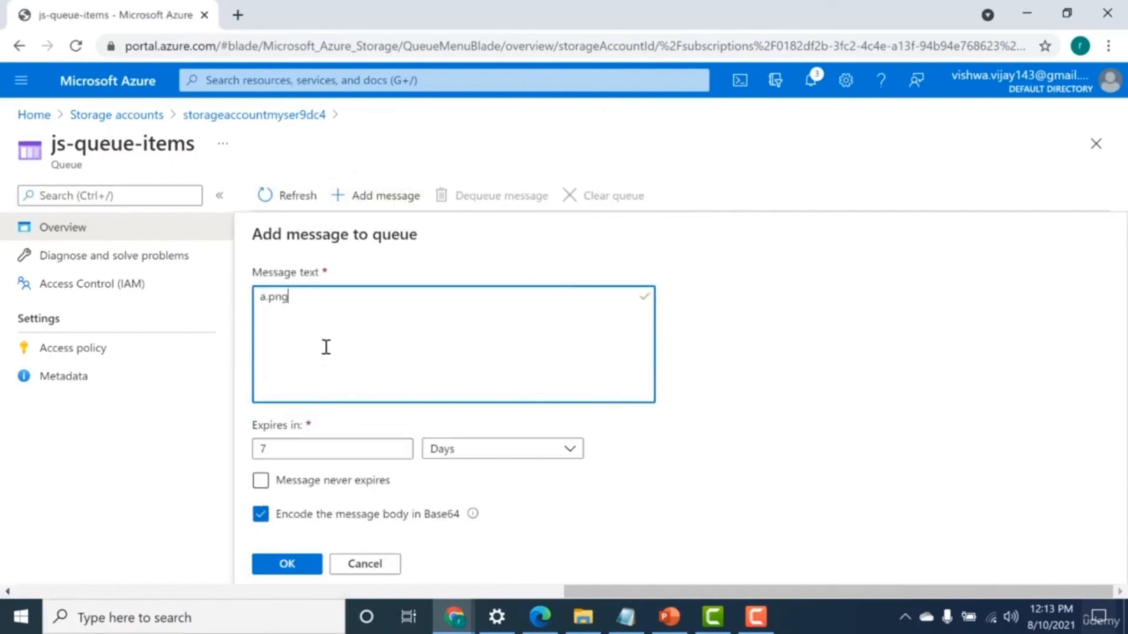
pyautogui.click(288, 567)
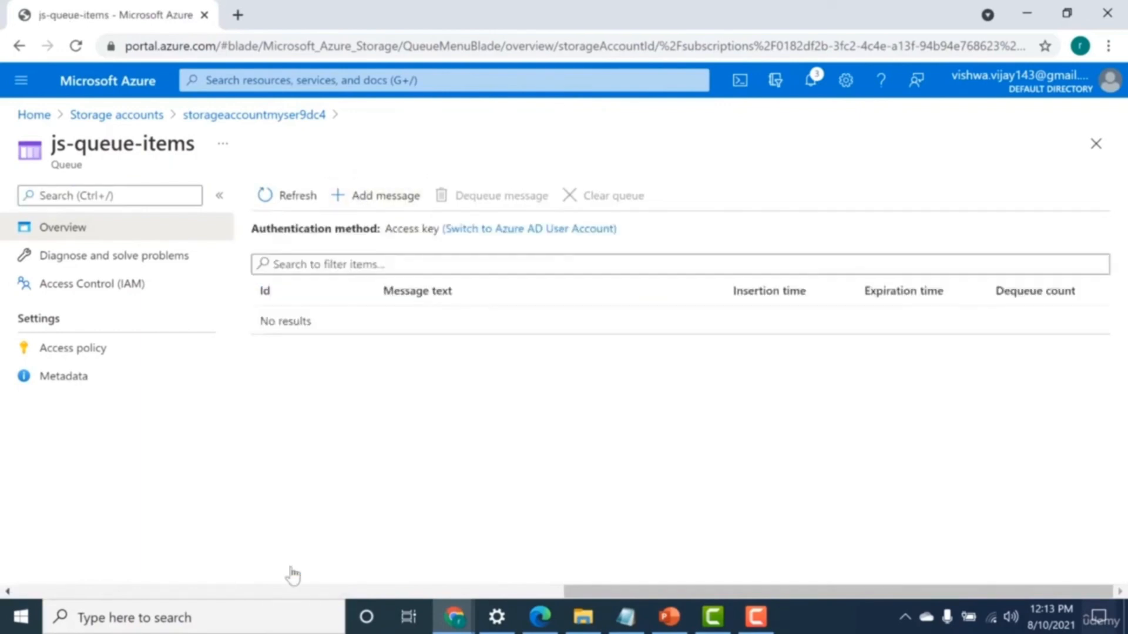
pyautogui.click(283, 197)
# Open outcontainer in the storage account's containers, examine the a.png-proccessed blob's properties, and close them.
pyautogui.click(228, 113)
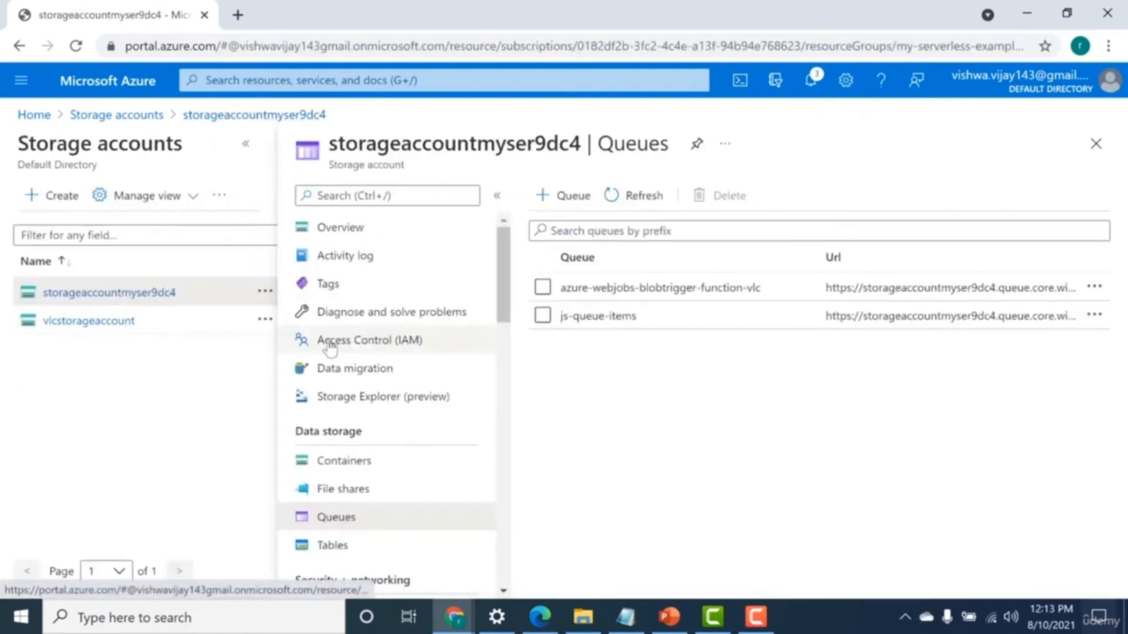
pyautogui.click(332, 464)
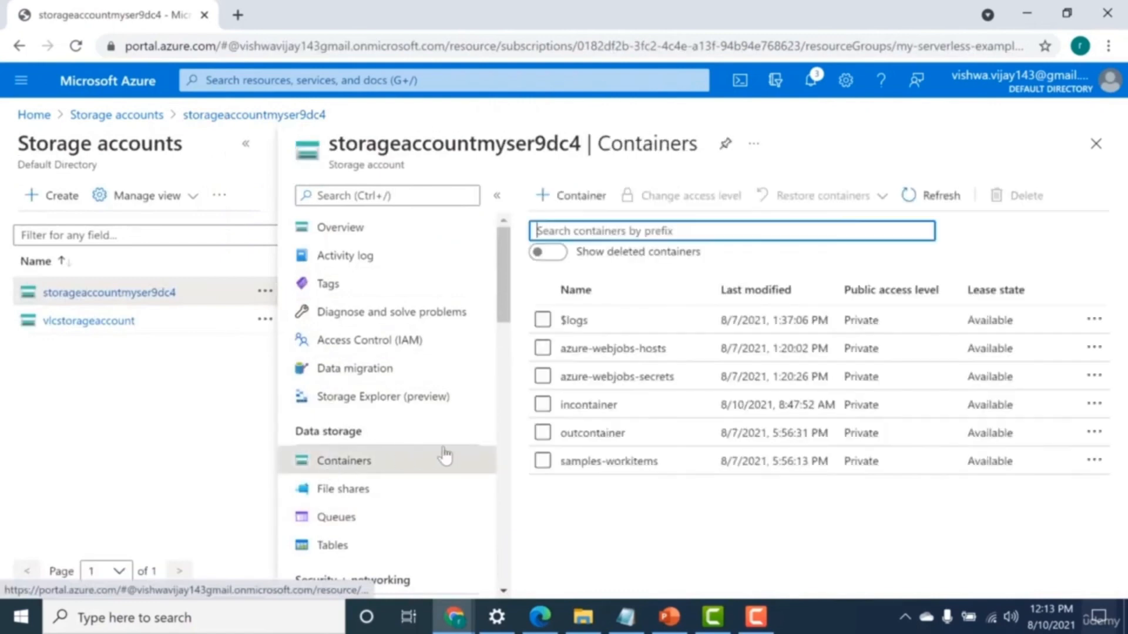
pyautogui.click(594, 435)
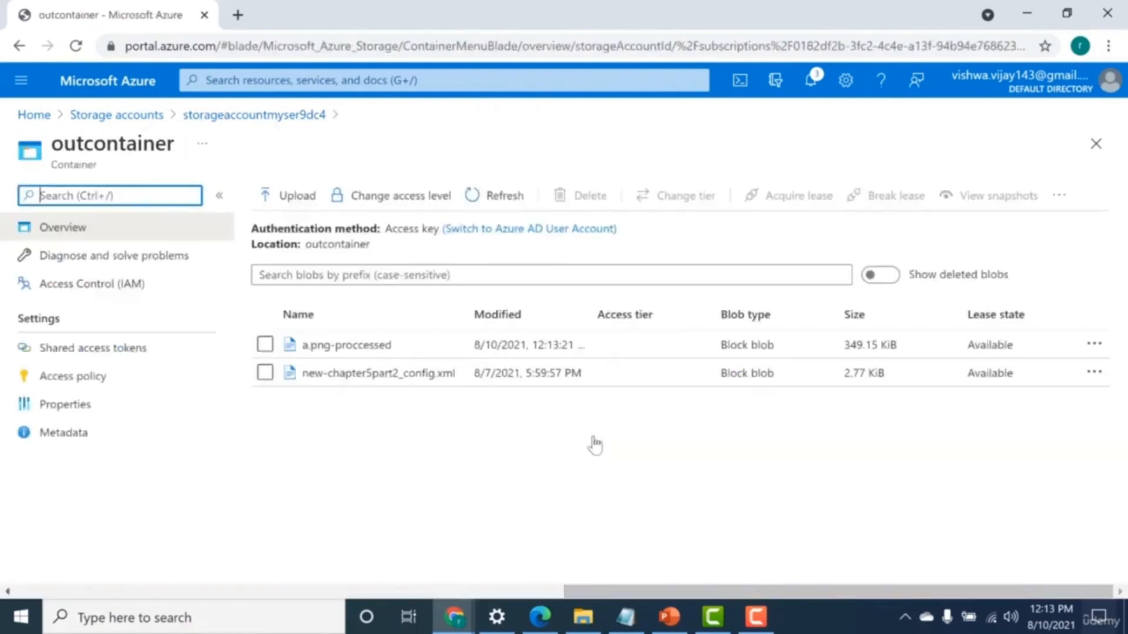
pyautogui.click(407, 348)
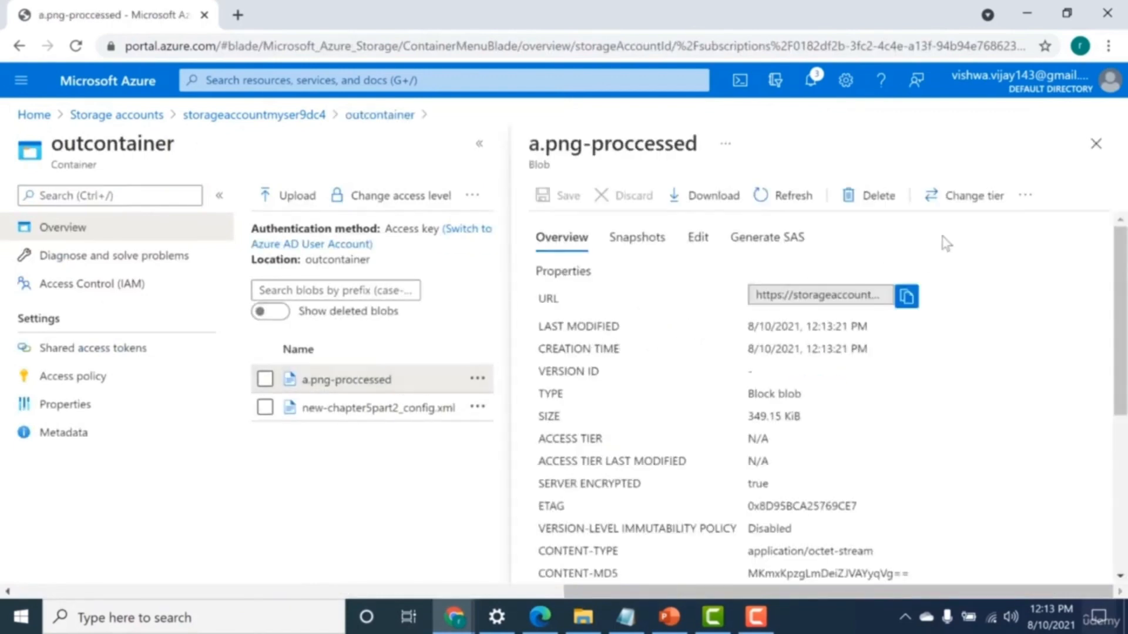
pyautogui.click(1096, 143)
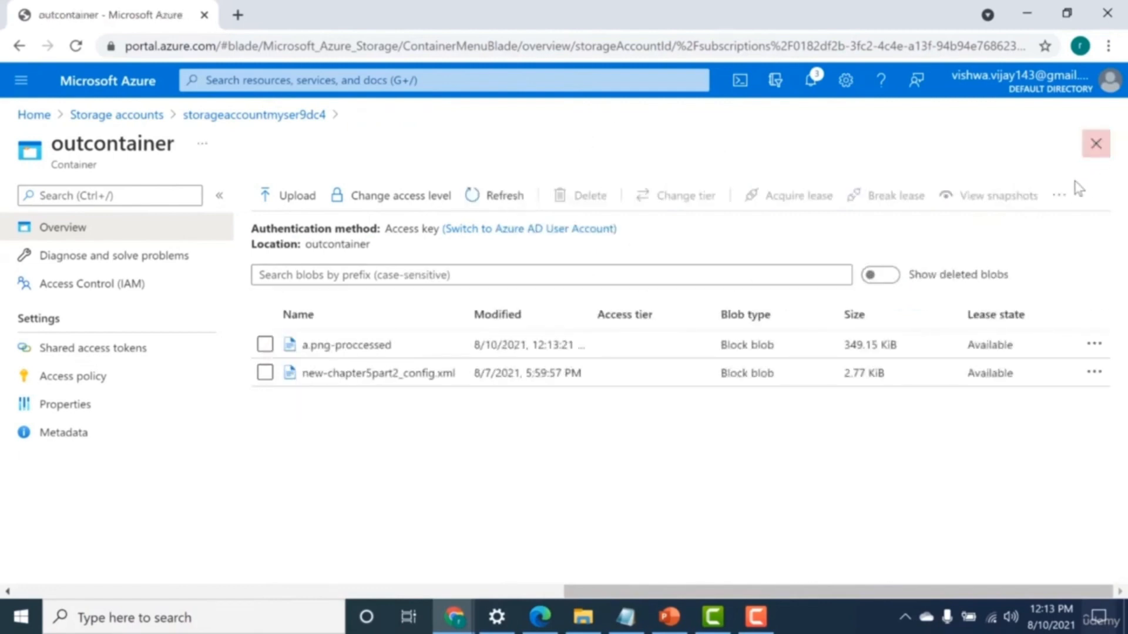
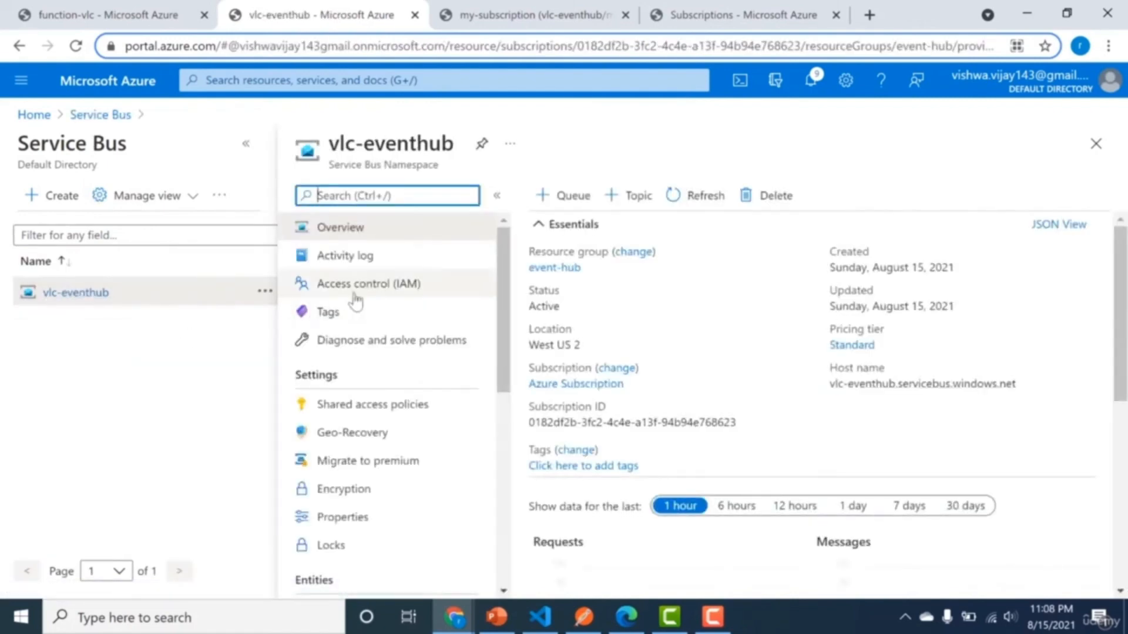
# Create a queue named my-queue in the vlc-eventhub Service Bus namespace, keeping the default settings.
pyautogui.scroll(-2, 512, 279)
pyautogui.moveTo(513, 279); pyautogui.dragTo(519, 367)
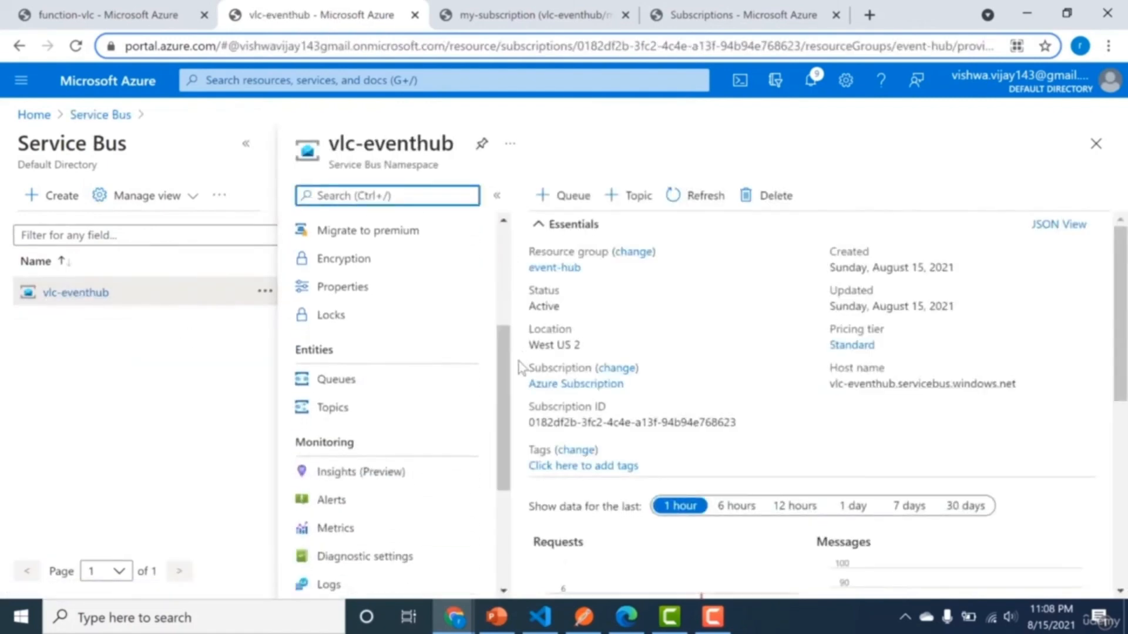
pyautogui.click(346, 385)
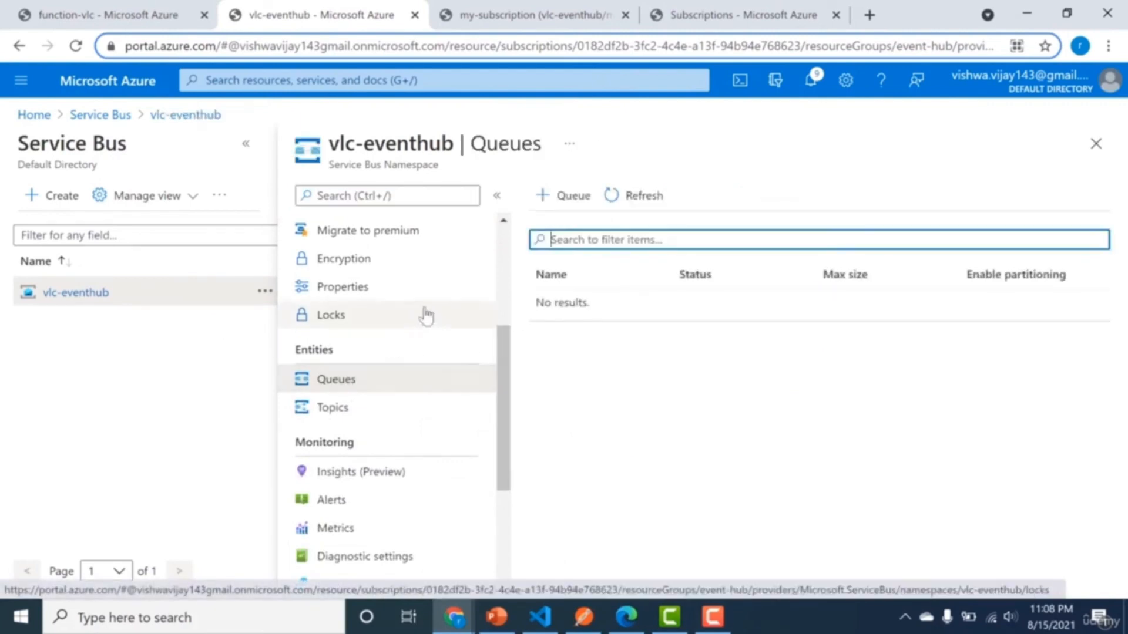
pyautogui.click(575, 199)
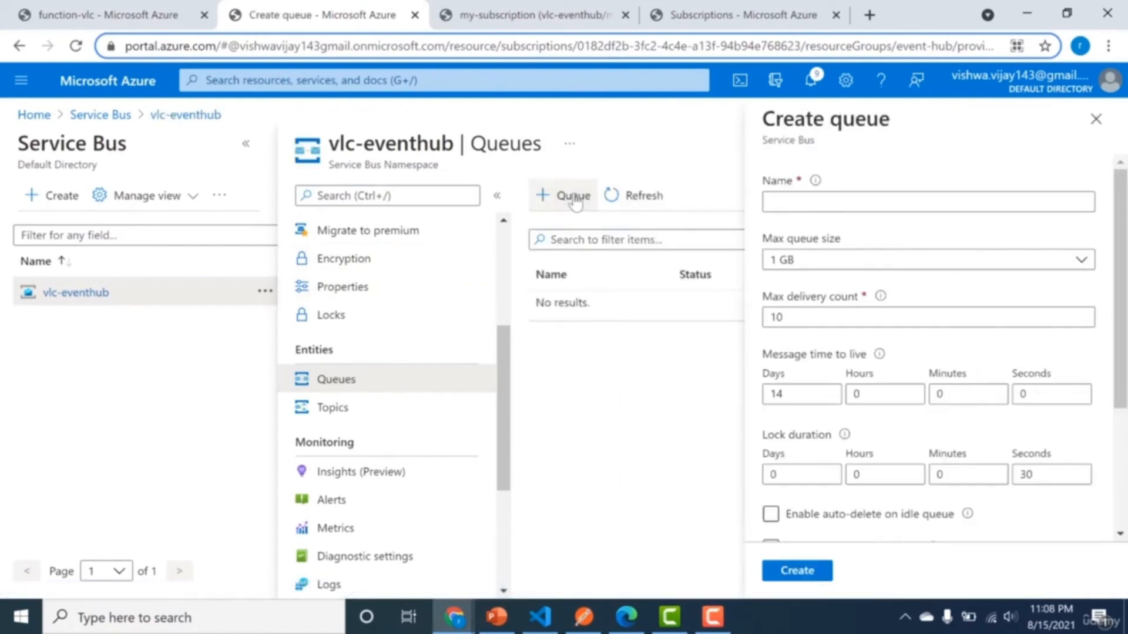
pyautogui.write('myq')
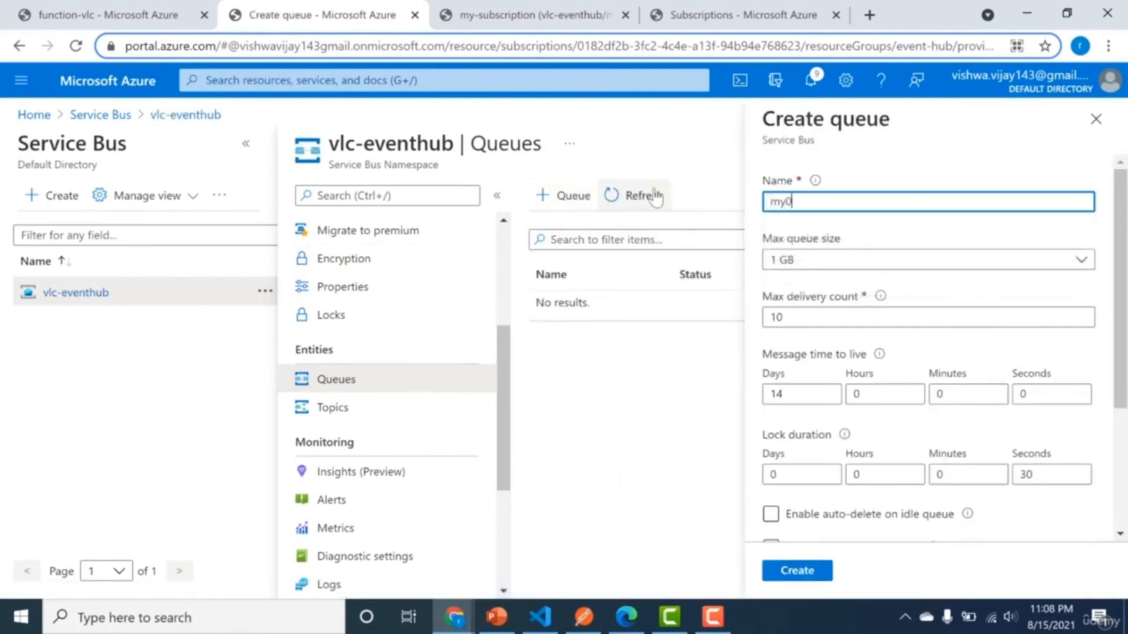
pyautogui.write('queue')
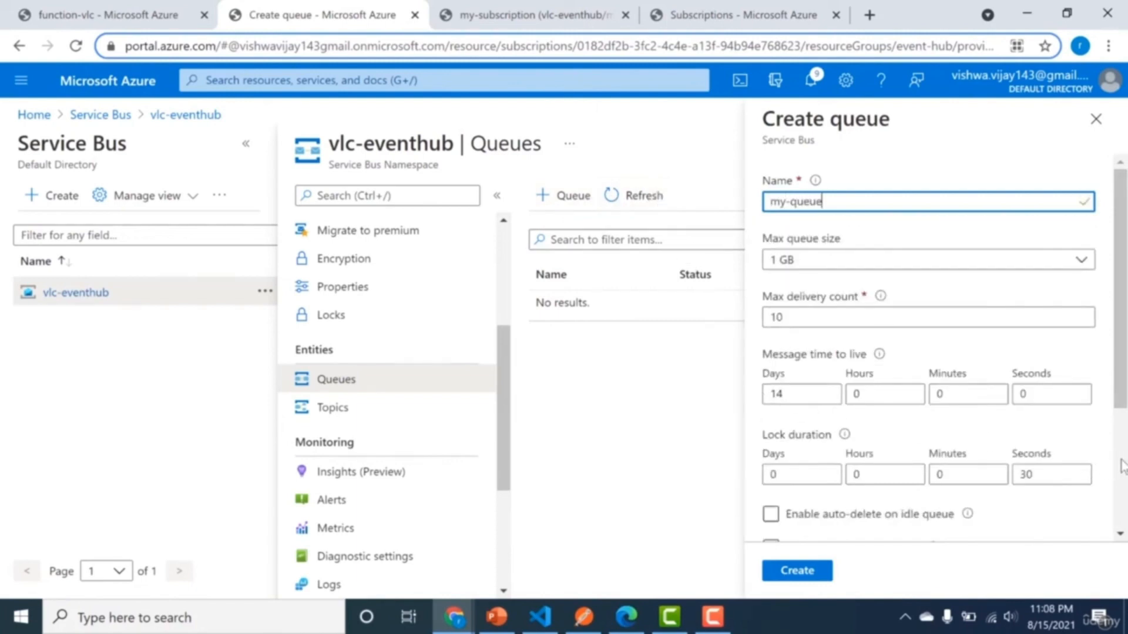
pyautogui.scroll(-3, 1118, 467)
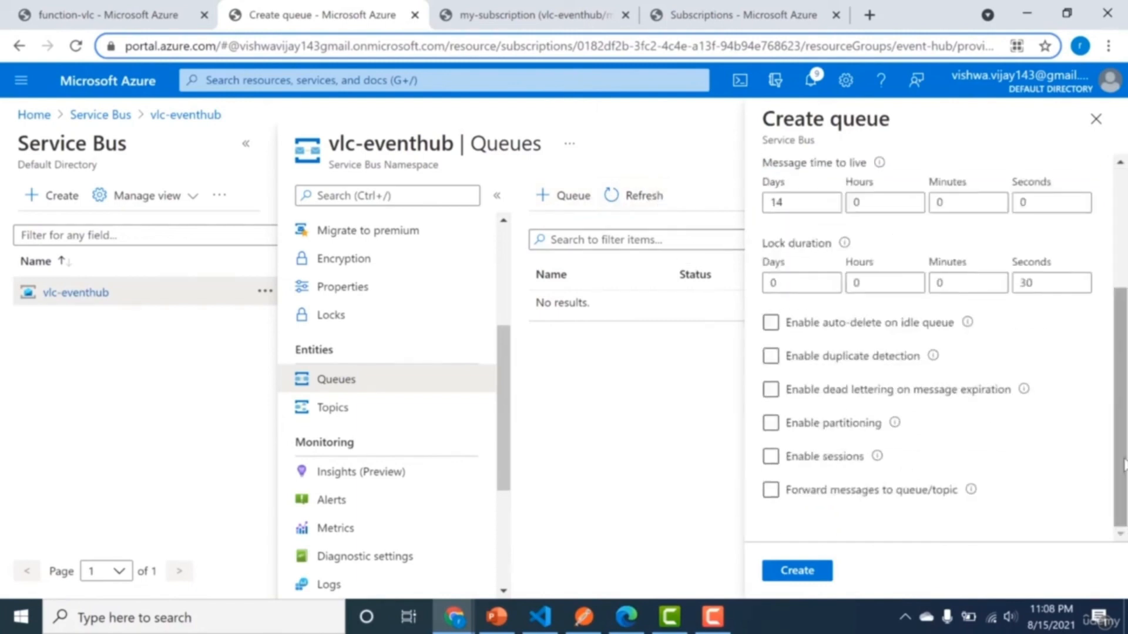
pyautogui.click(787, 575)
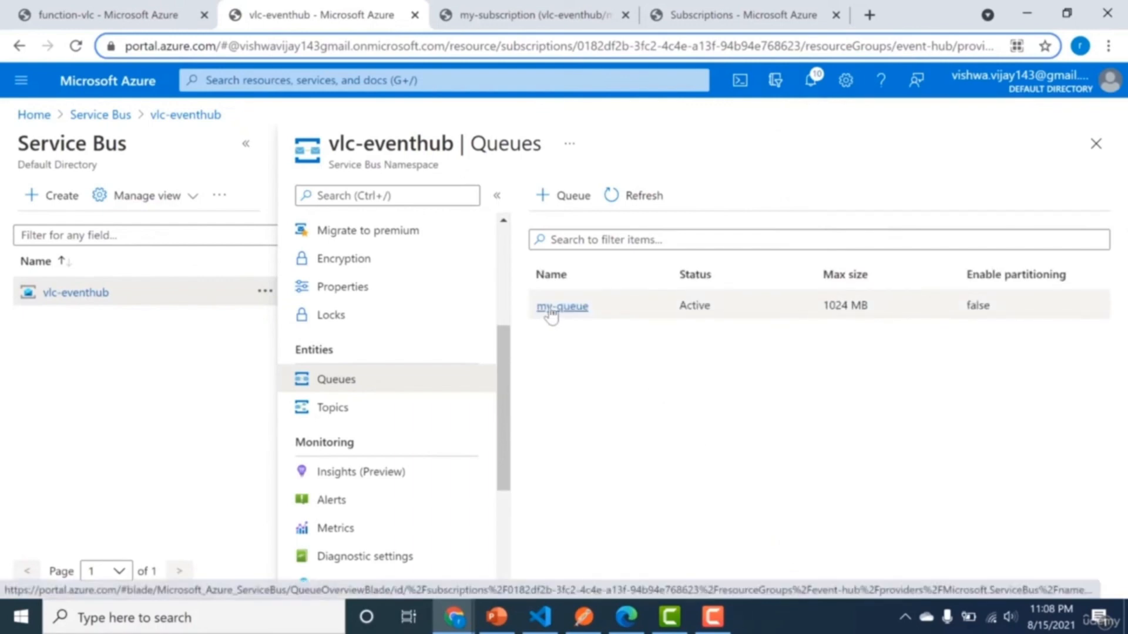
# Open the functions of the function-vlc app and create a new function from the Azure Service Bus Queue trigger template.
pyautogui.click(476, 14)
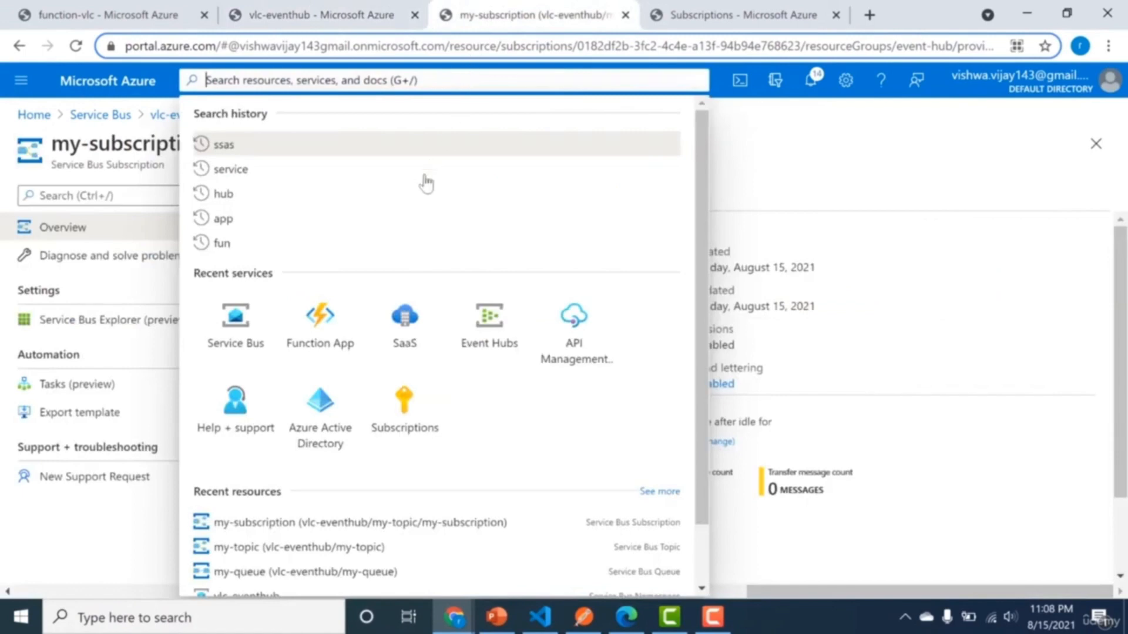
pyautogui.click(331, 323)
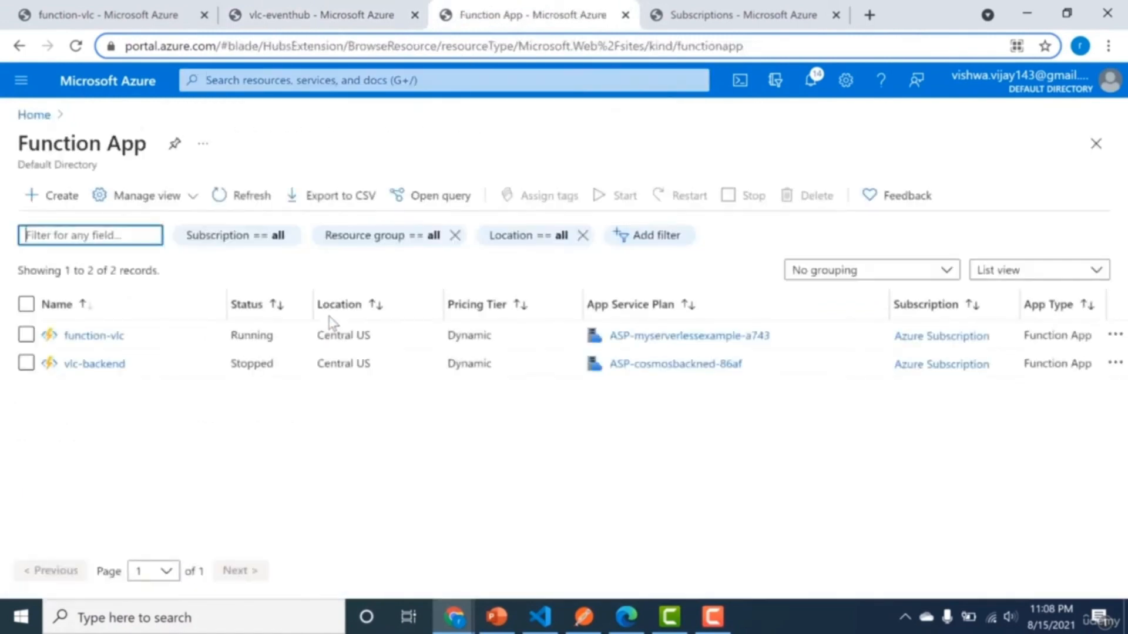
pyautogui.click(69, 337)
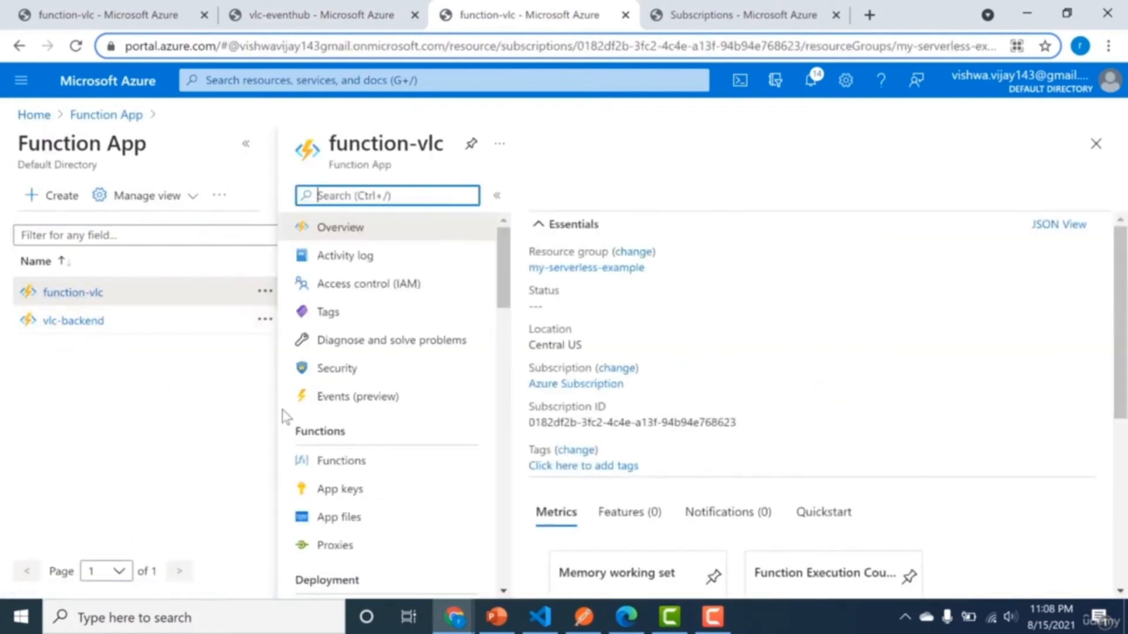
pyautogui.click(430, 467)
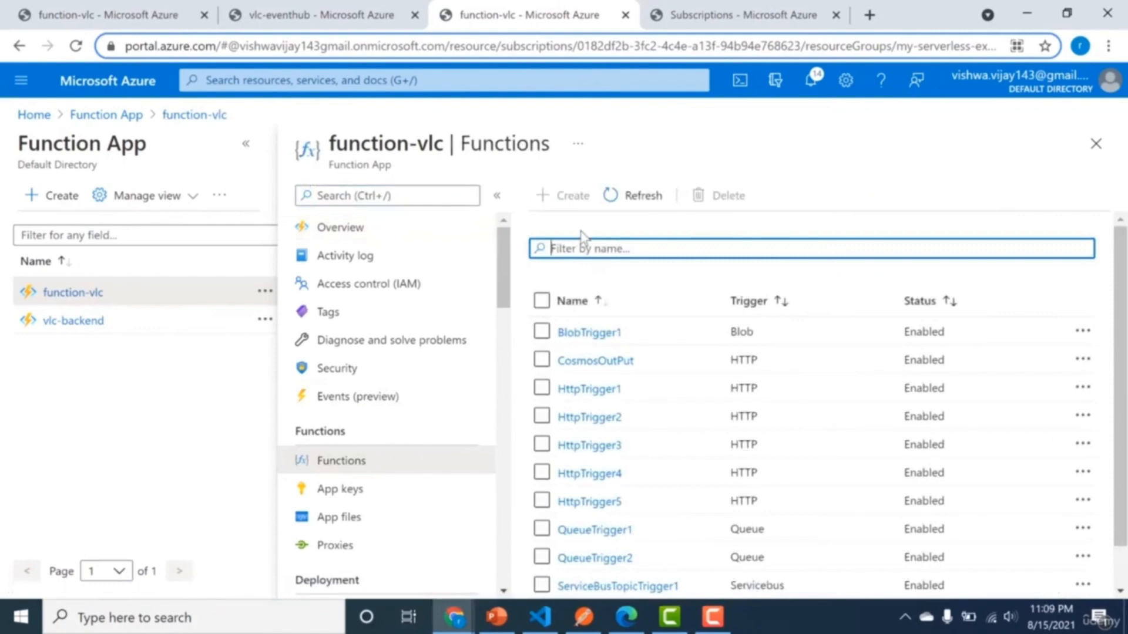
pyautogui.click(574, 196)
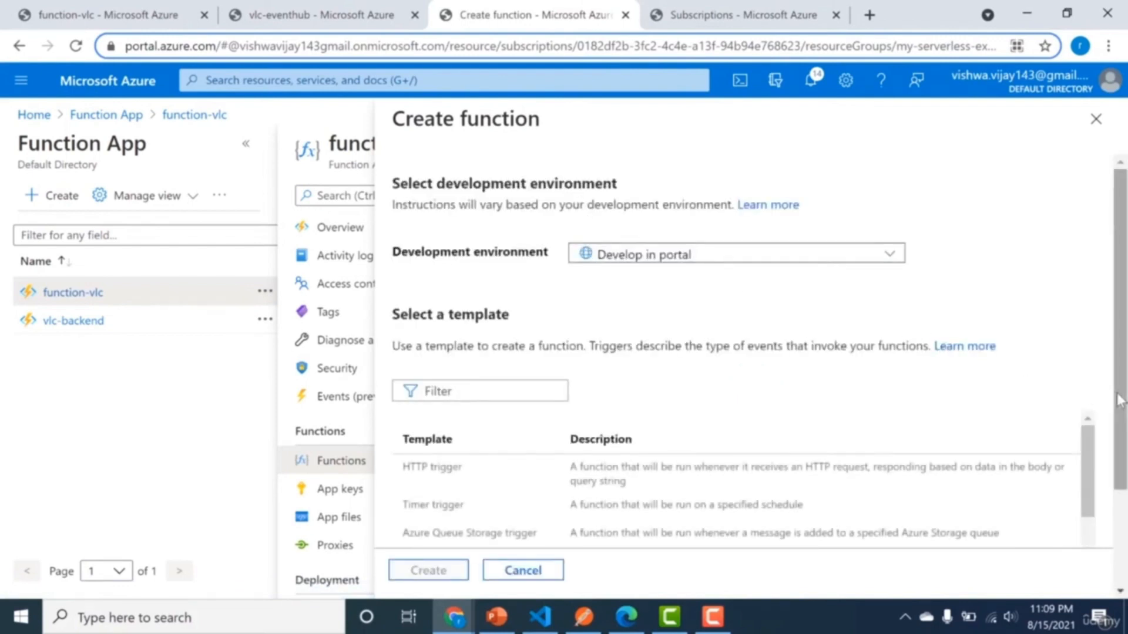
pyautogui.scroll(-2, 1109, 488)
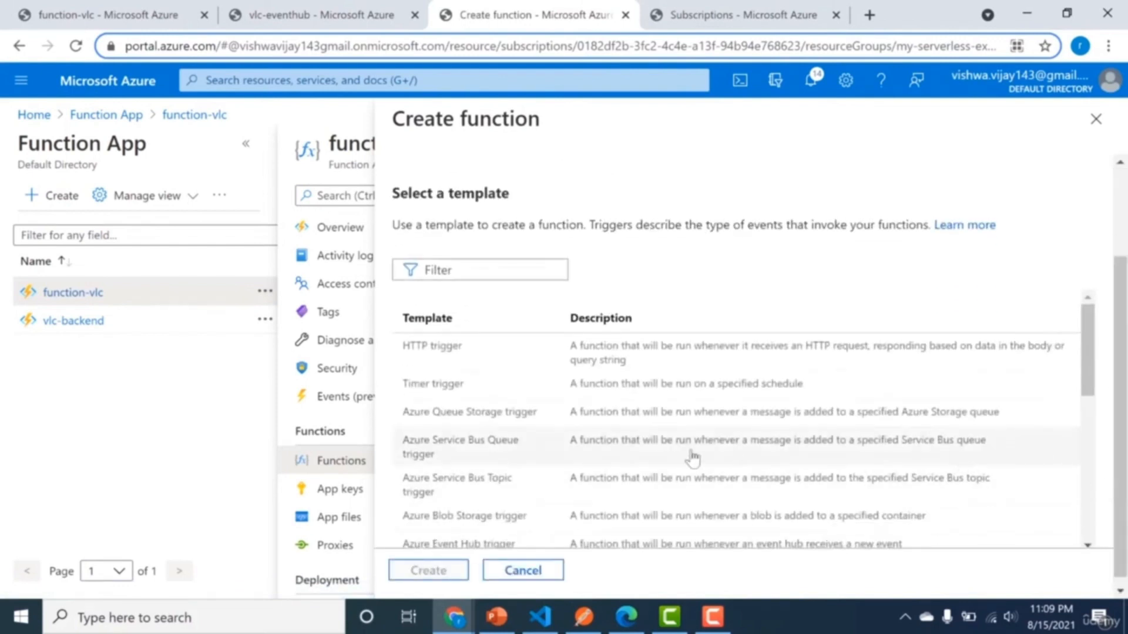
pyautogui.click(515, 458)
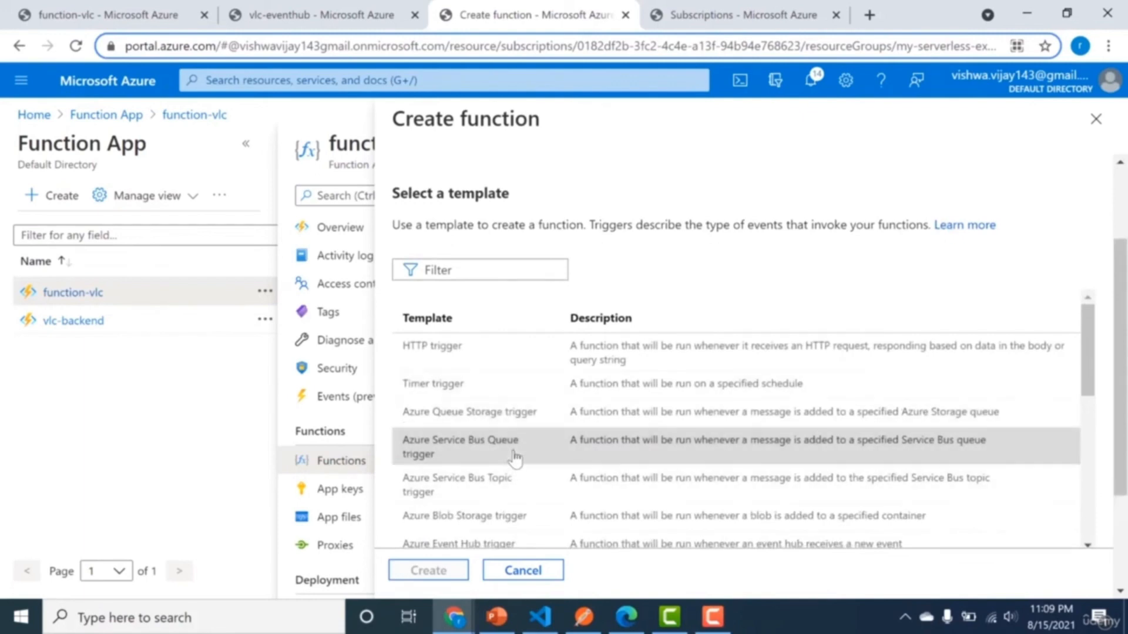
pyautogui.click(418, 571)
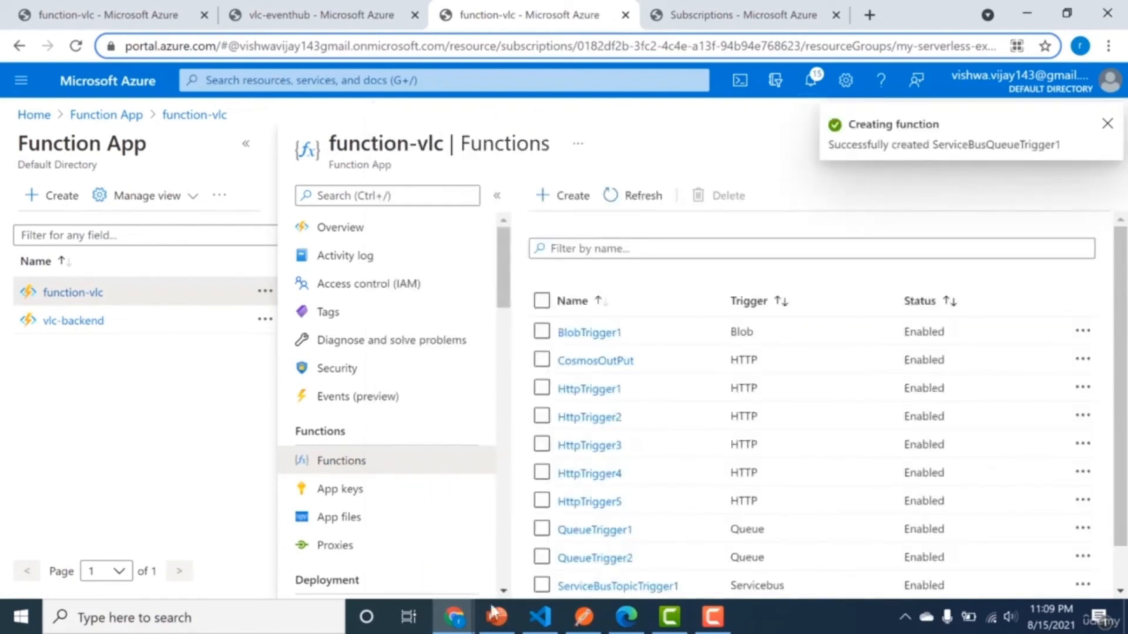
# Open ServiceBusQueueTrigger1's Azure Service Bus trigger settings, set the queue name to my-queue, and close the settings.
pyautogui.moveTo(499, 618)
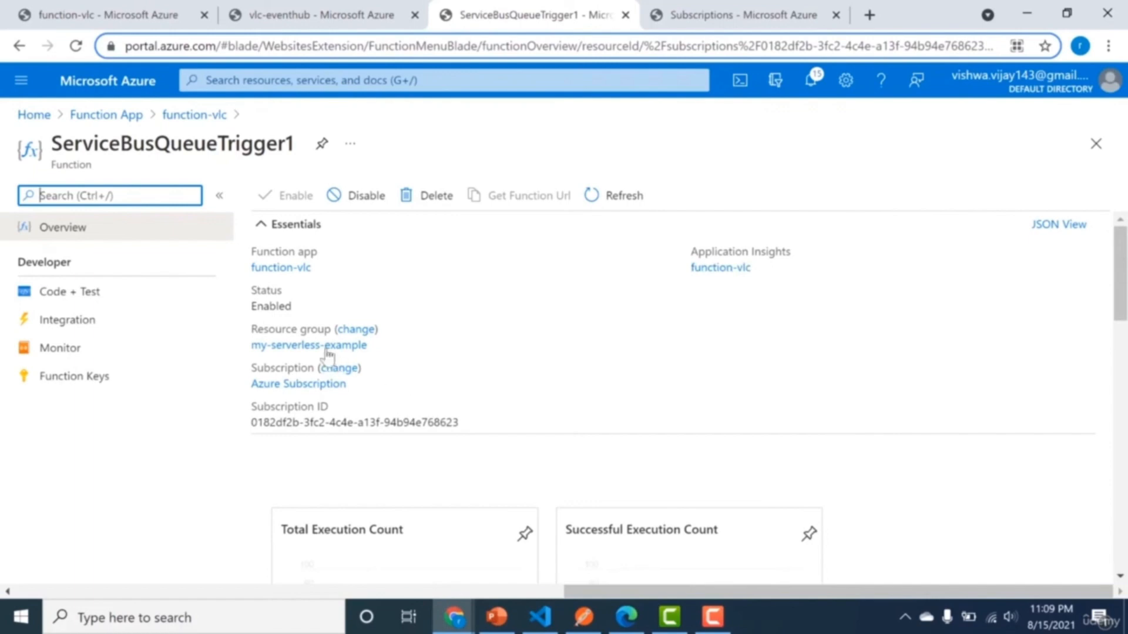
pyautogui.click(121, 332)
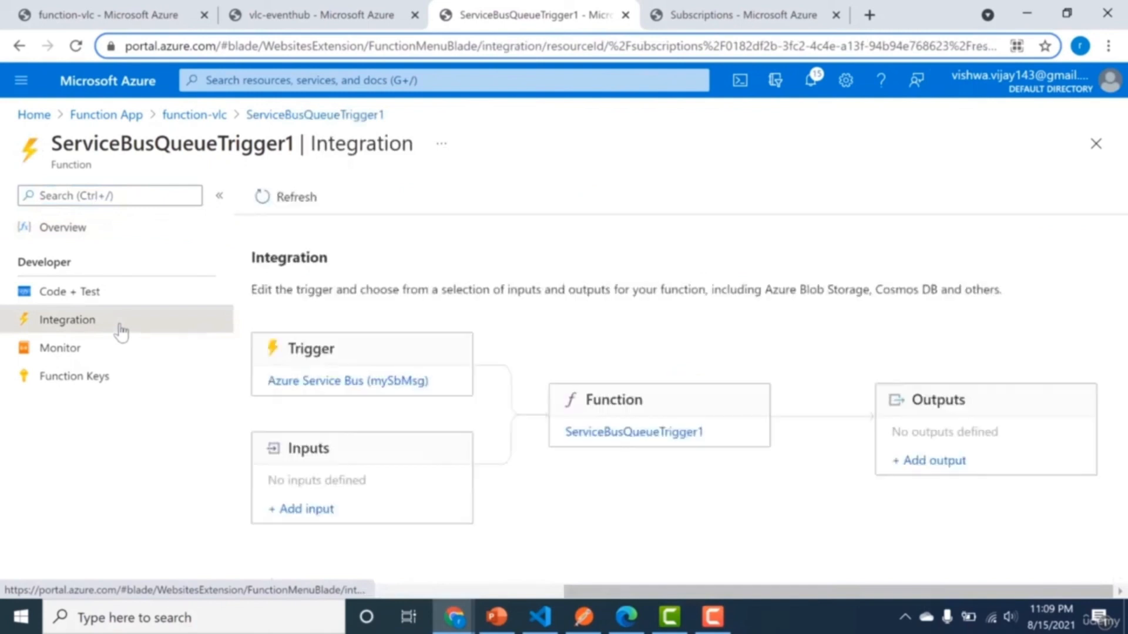
pyautogui.click(300, 384)
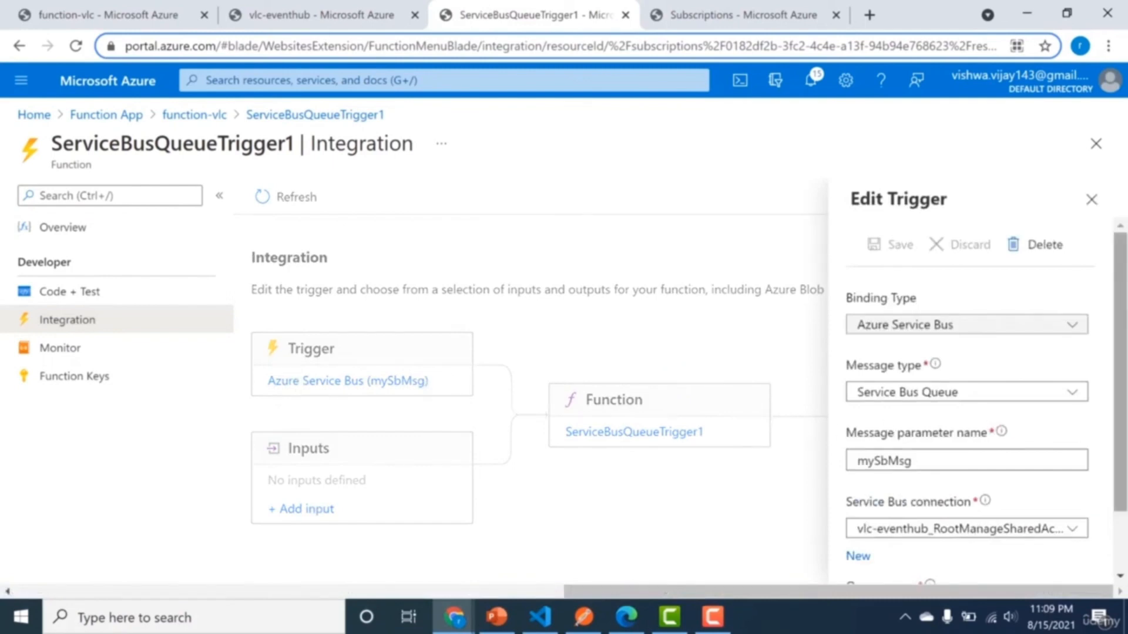
pyautogui.scroll(-3, 966, 406)
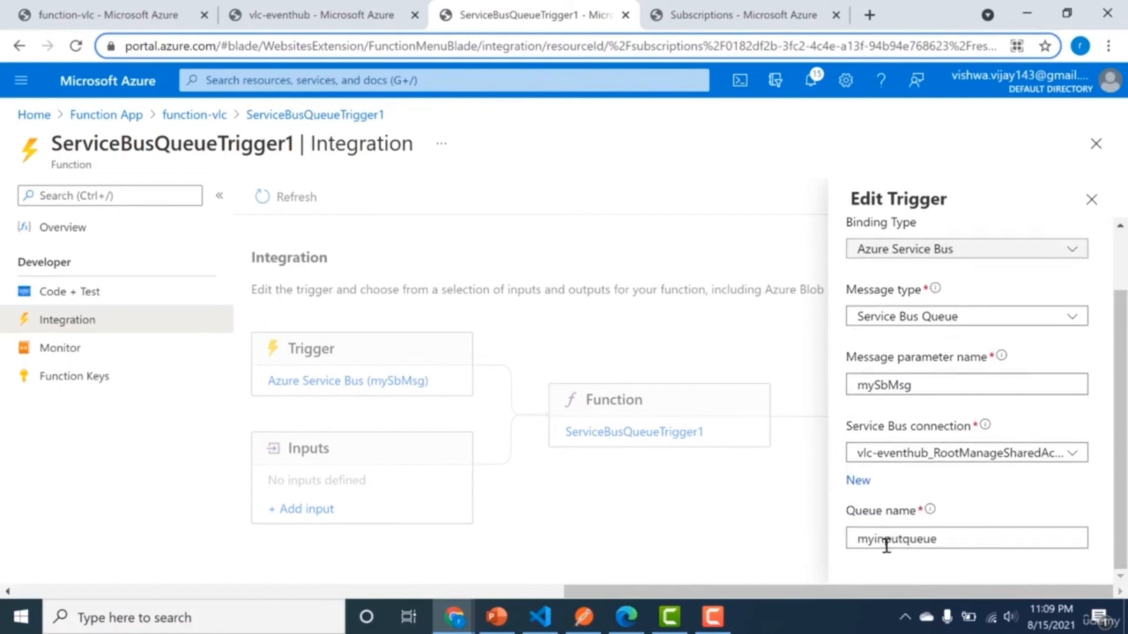
pyautogui.moveTo(939, 539); pyautogui.dragTo(880, 545)
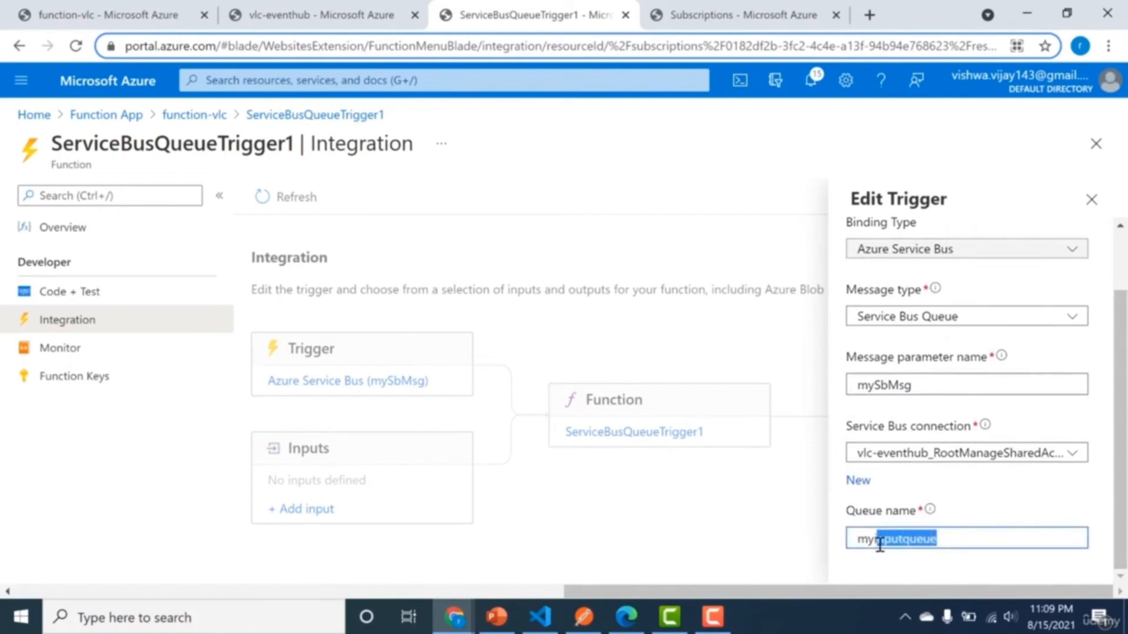
pyautogui.press('BackSpace')
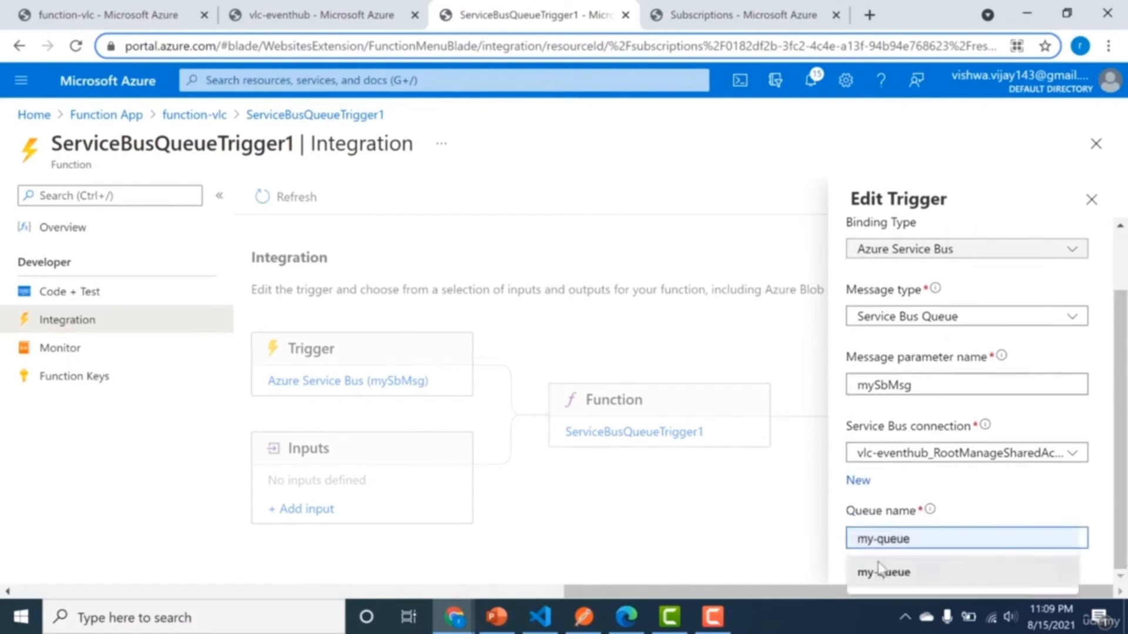
pyautogui.click(881, 571)
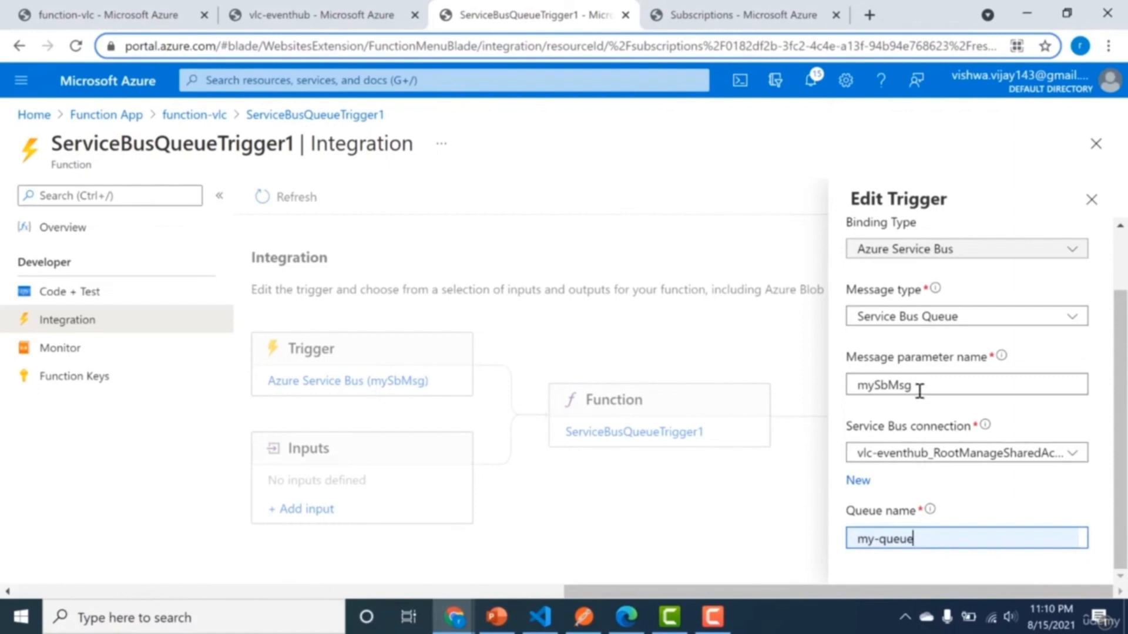
pyautogui.click(1090, 205)
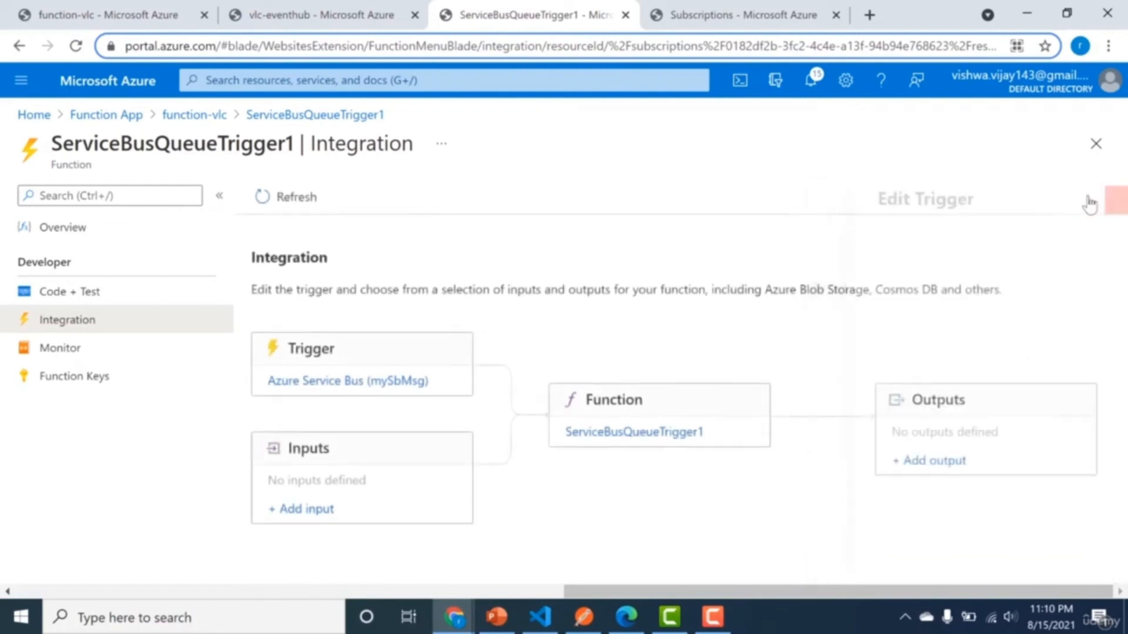
# Load ServiceBusQueueTrigger1's code page, and open Service Bus Explorer for my-queue in the vlc-eventhub namespace.
pyautogui.click(98, 292)
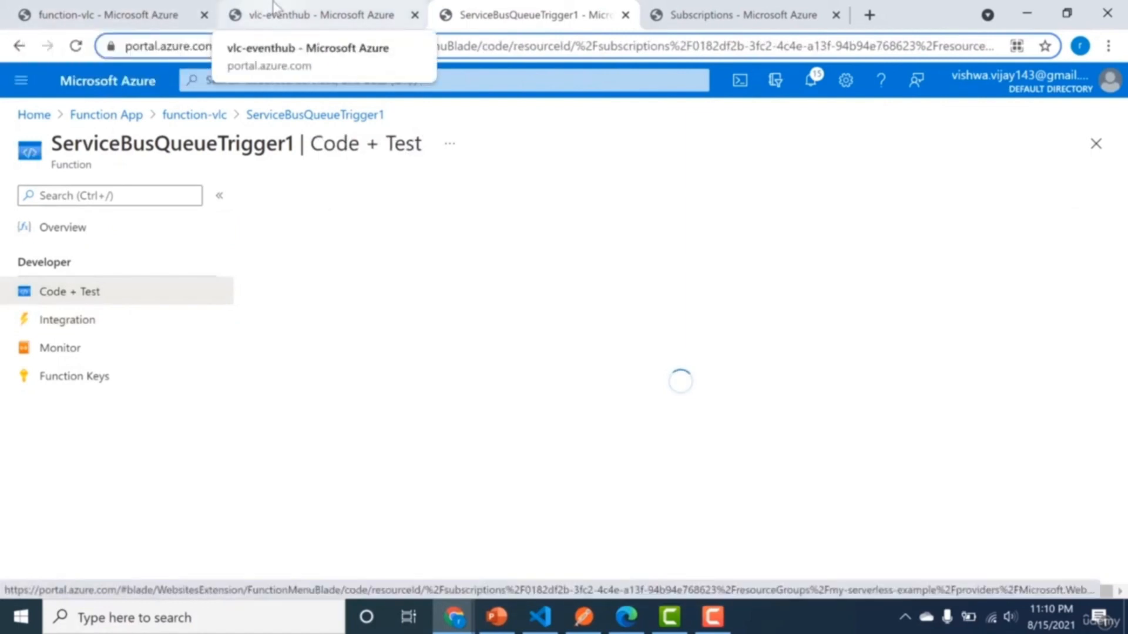
pyautogui.click(272, 13)
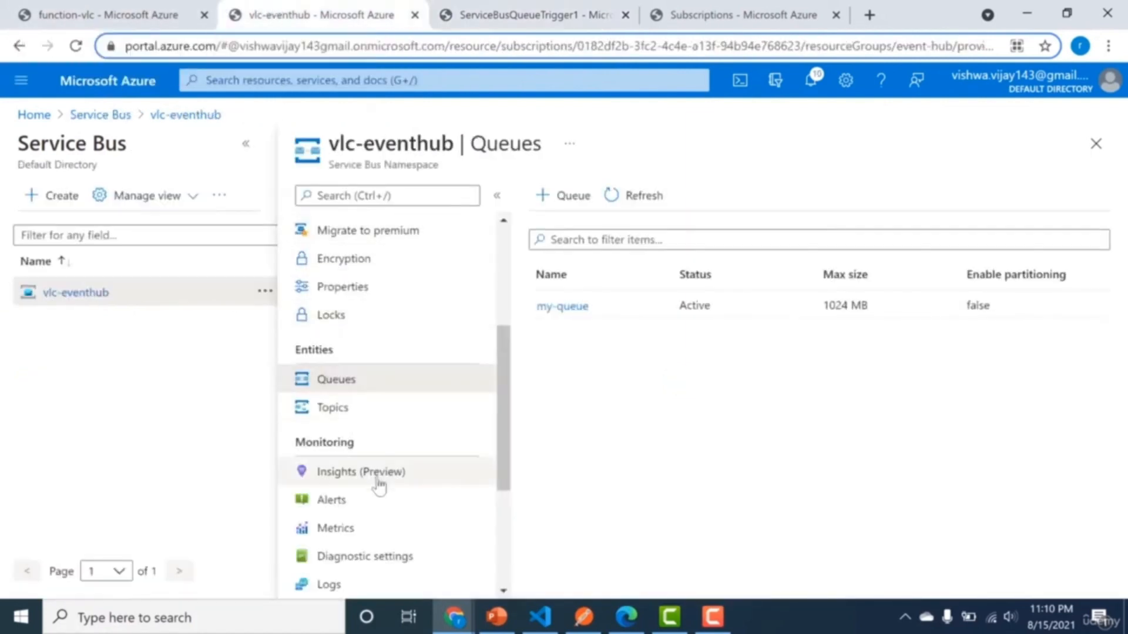
pyautogui.moveTo(507, 403); pyautogui.dragTo(507, 378)
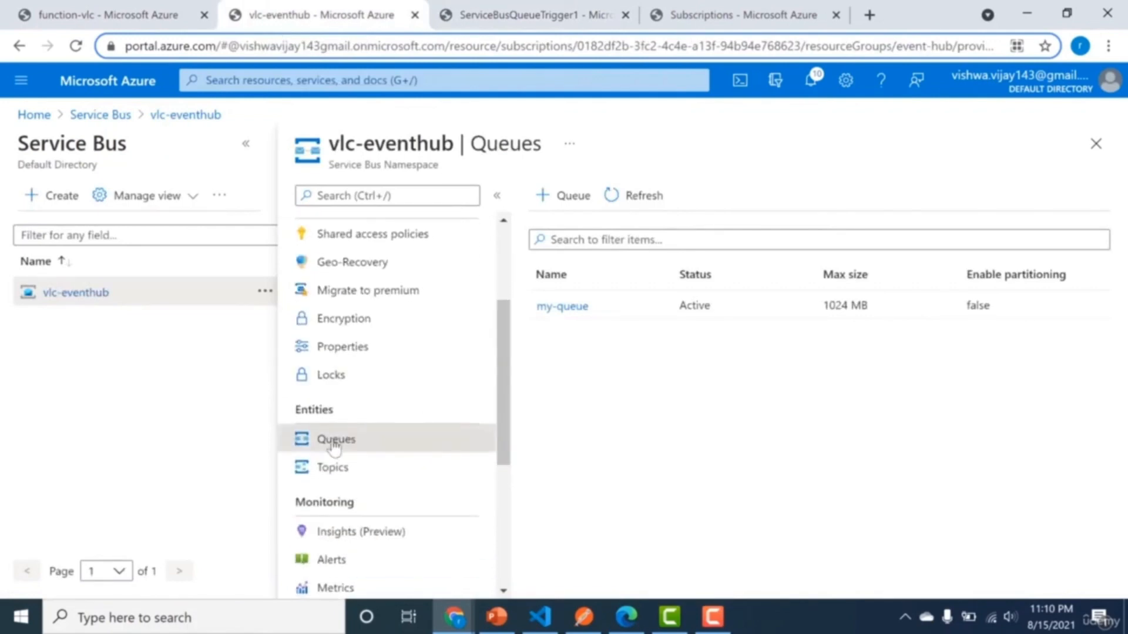
pyautogui.click(562, 306)
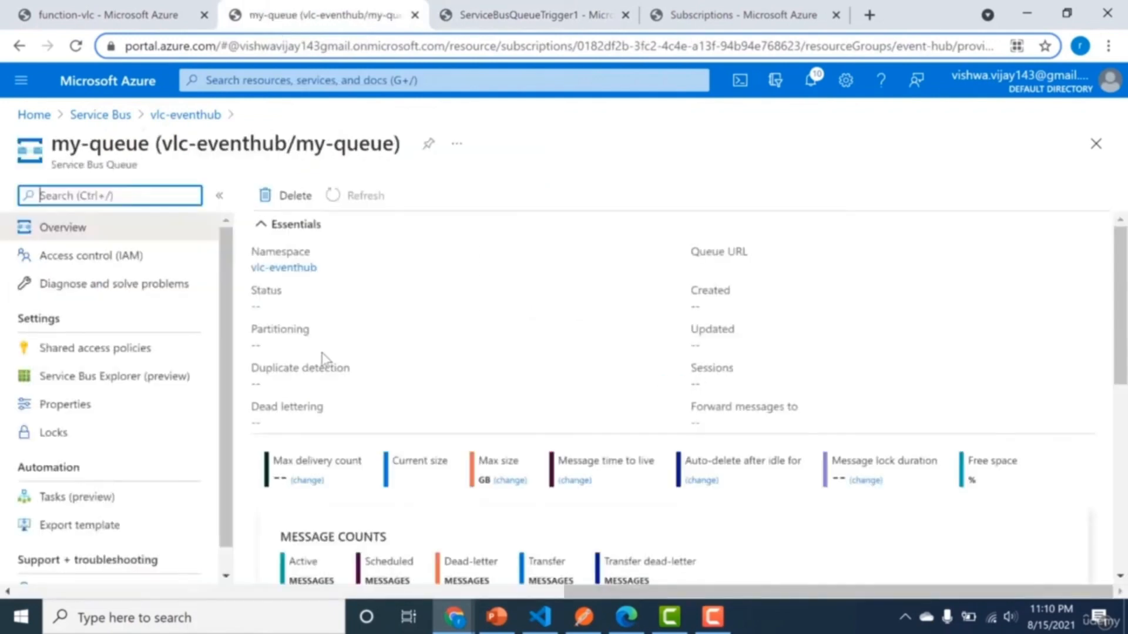
pyautogui.click(129, 388)
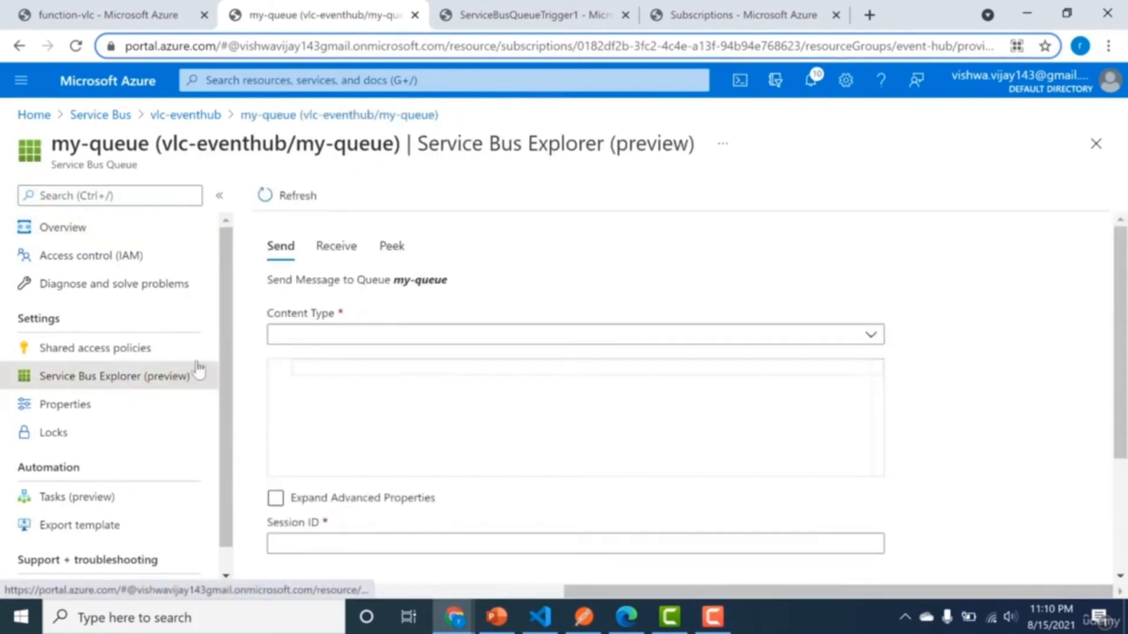
# Send the message "my new queue message" to my-queue with the Text/Plain content type.
pyautogui.click(309, 336)
pyautogui.click(310, 394)
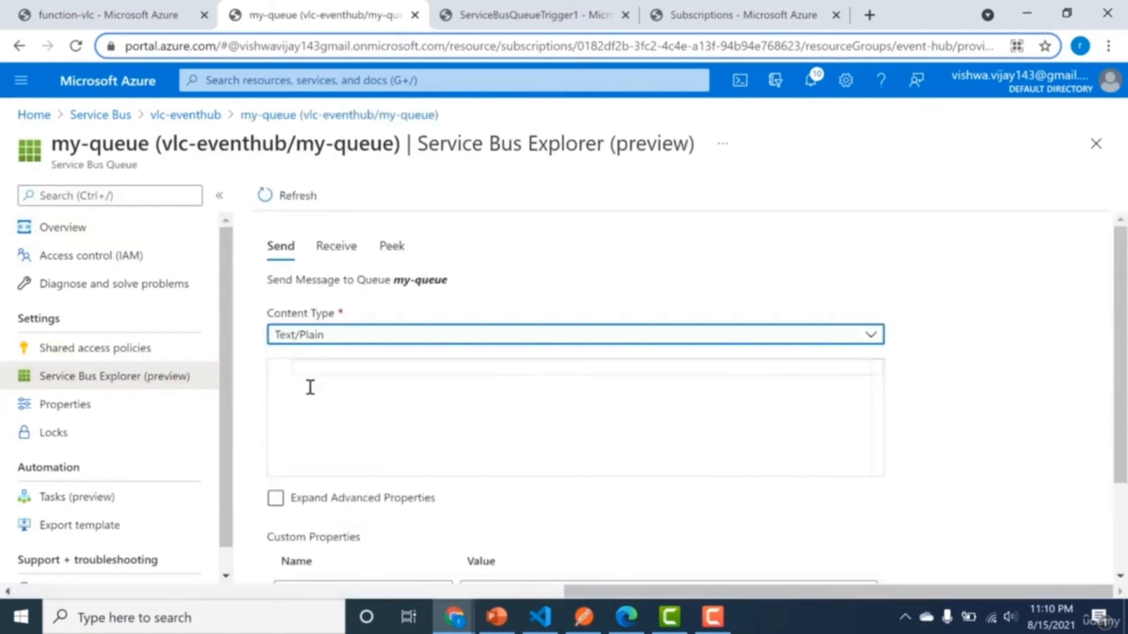
pyautogui.click(345, 370)
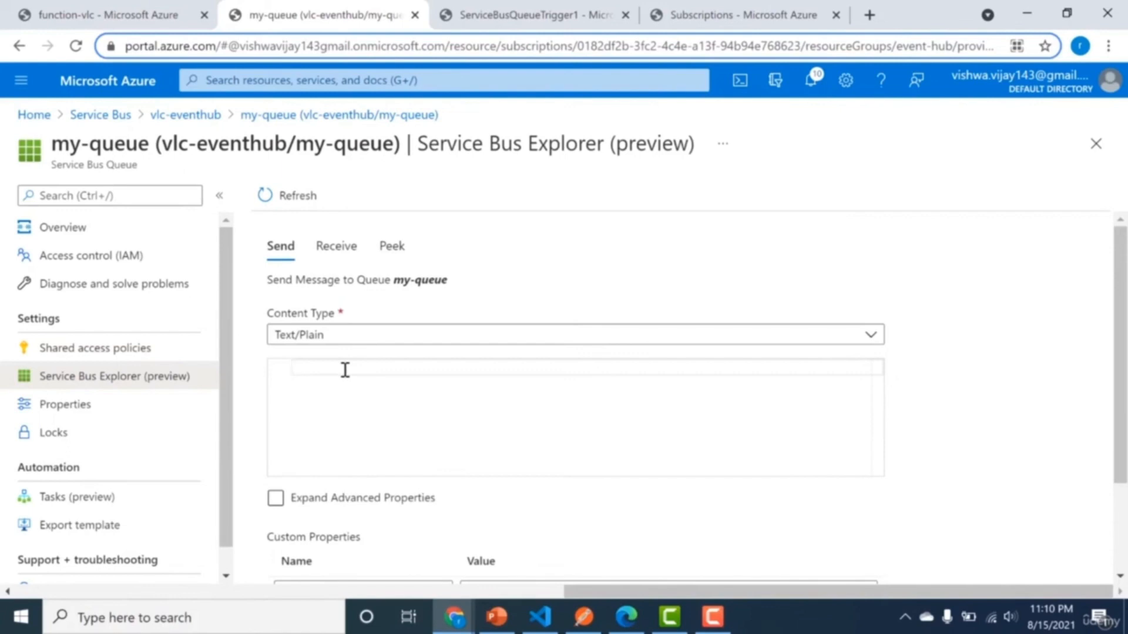
pyautogui.write('my new queue n')
pyautogui.press('BackSpace')
pyautogui.write('message')
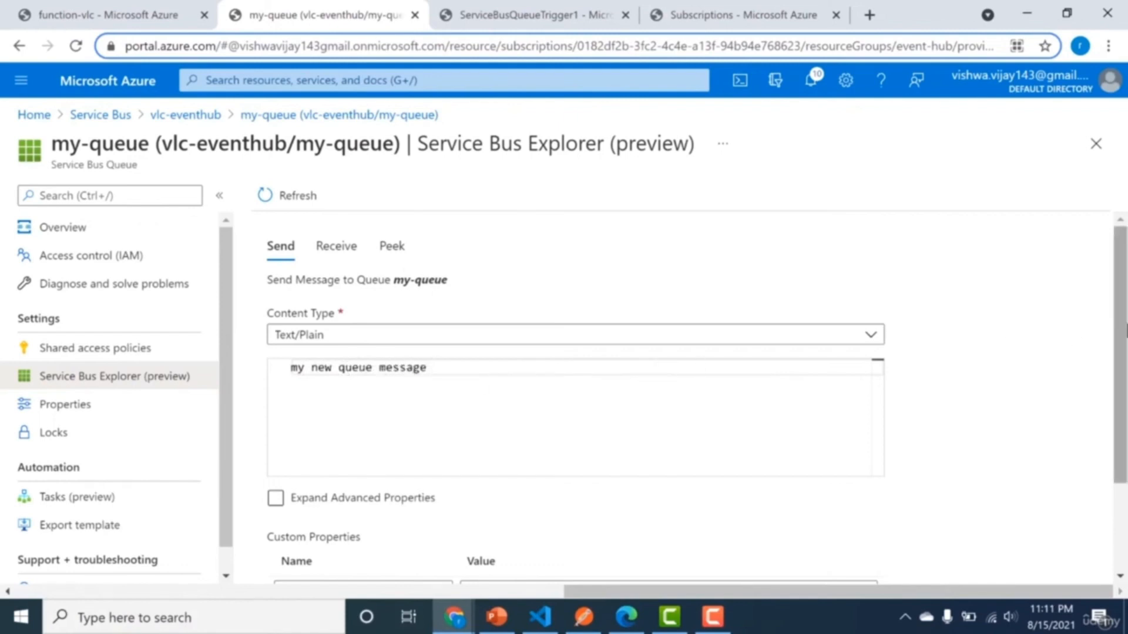
pyautogui.scroll(-2, 1092, 411)
pyautogui.click(308, 532)
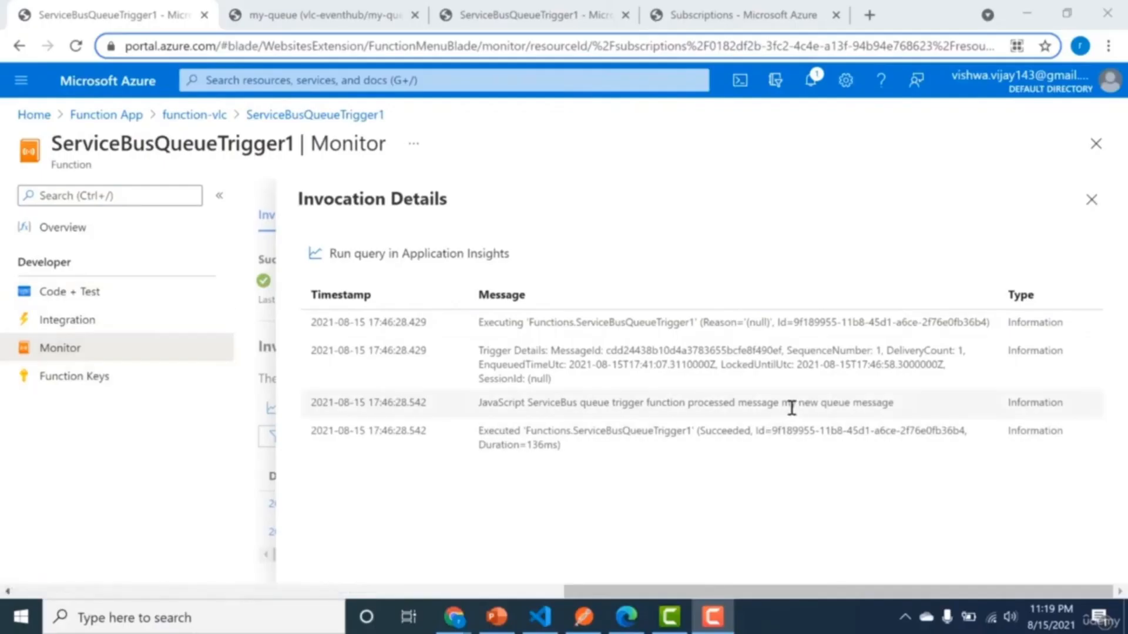
# Highlight the processed message text in the invocation details of ServiceBusQueueTrigger1.
pyautogui.moveTo(782, 405); pyautogui.dragTo(894, 403)
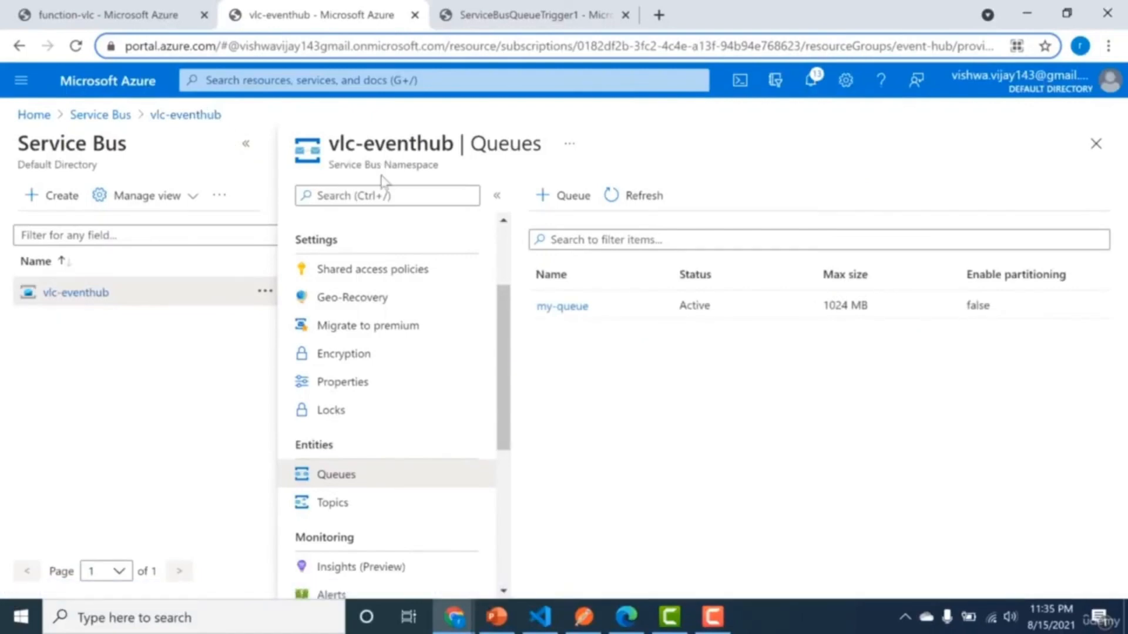
# Create a Service Bus topic named my-topic in the vlc-eventhub namespace.
pyautogui.click(345, 504)
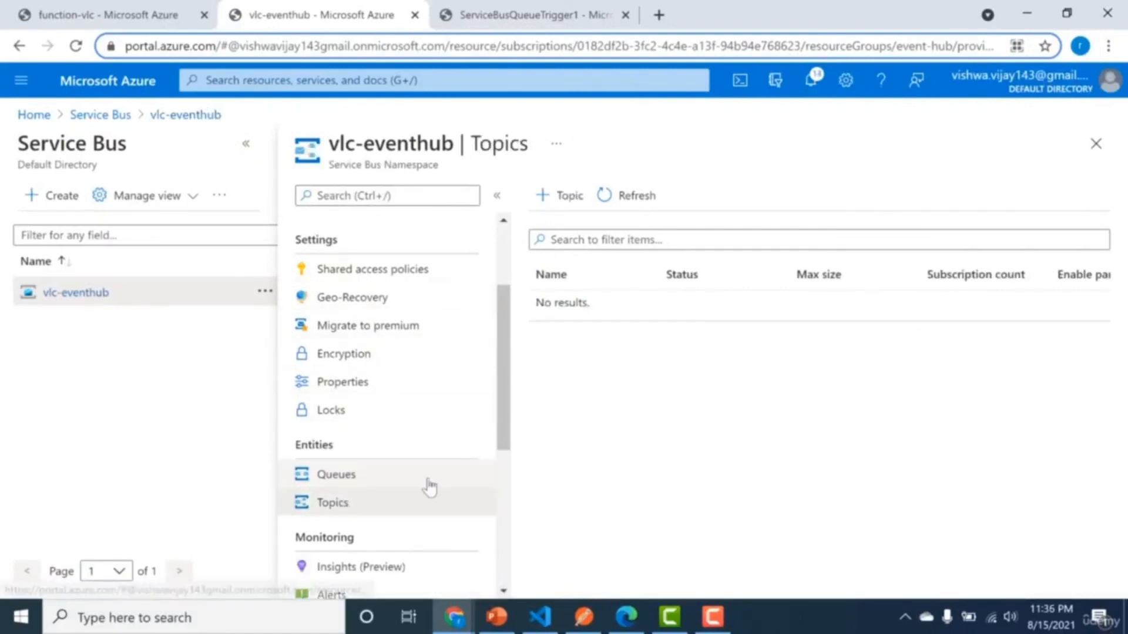
pyautogui.click(552, 208)
pyautogui.write('my-')
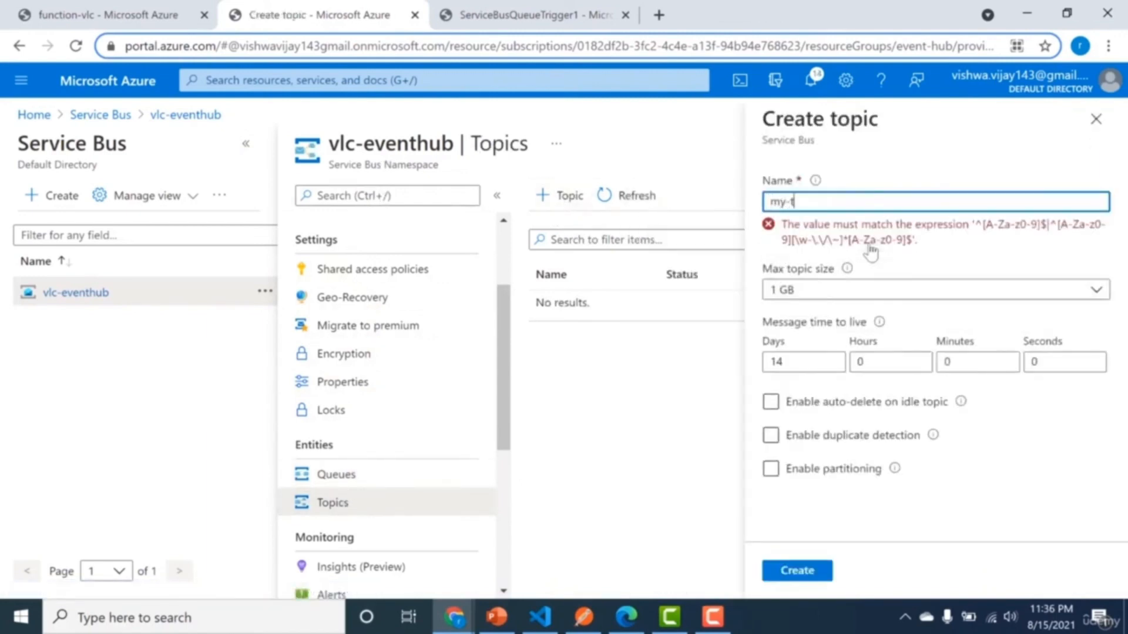
pyautogui.write('topic')
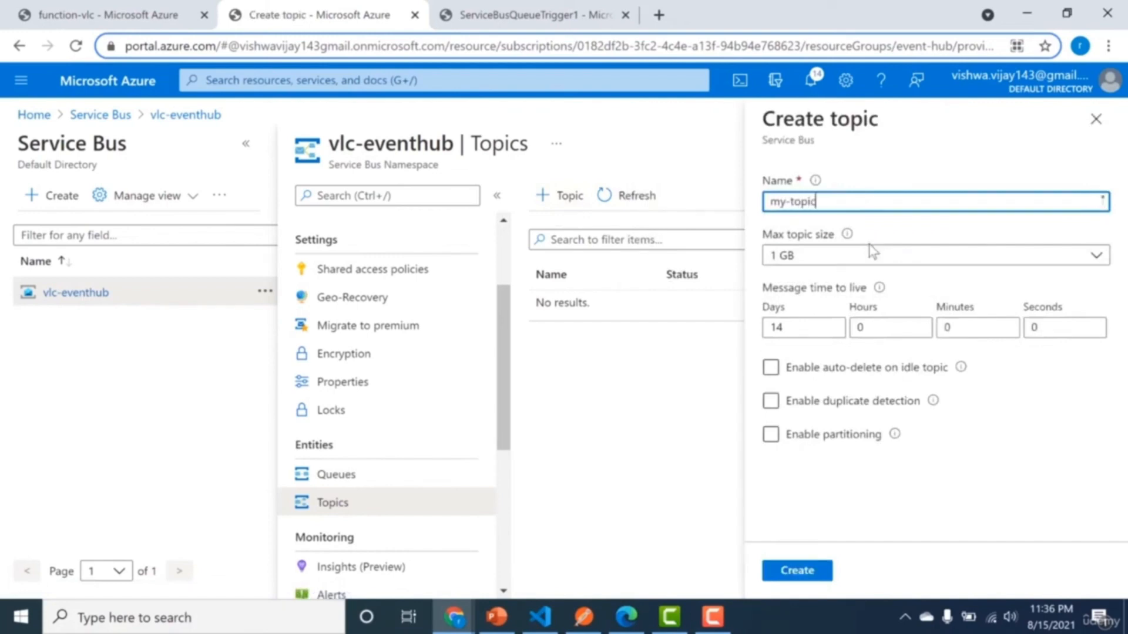
pyautogui.click(813, 576)
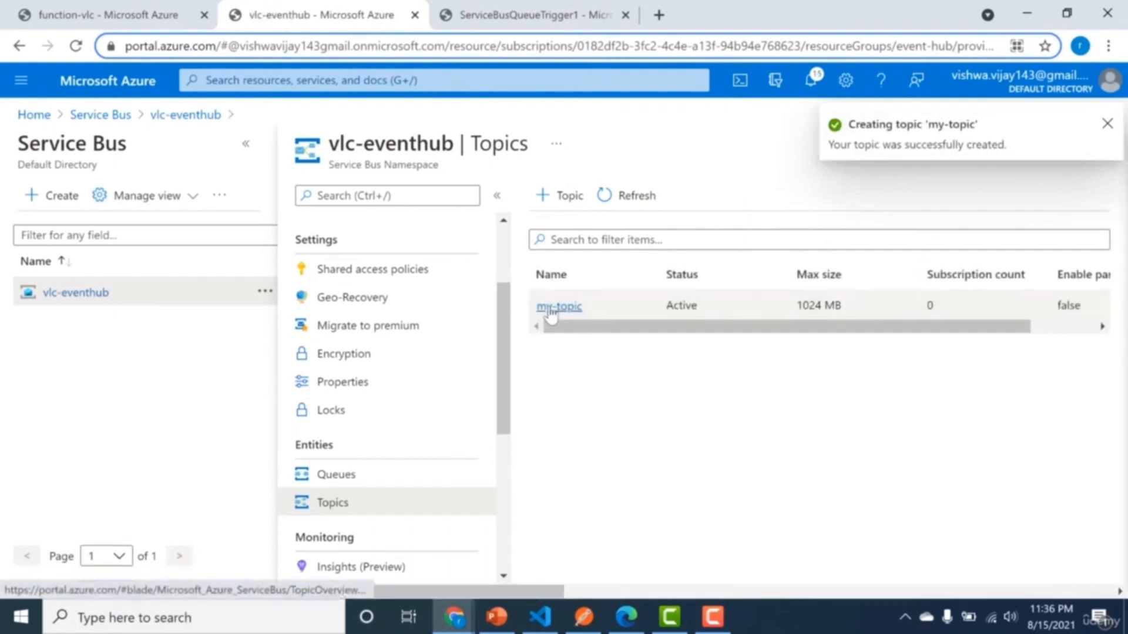
# Create a subscription named my-subscription for my-topic with a max delivery count of 1.
pyautogui.click(550, 310)
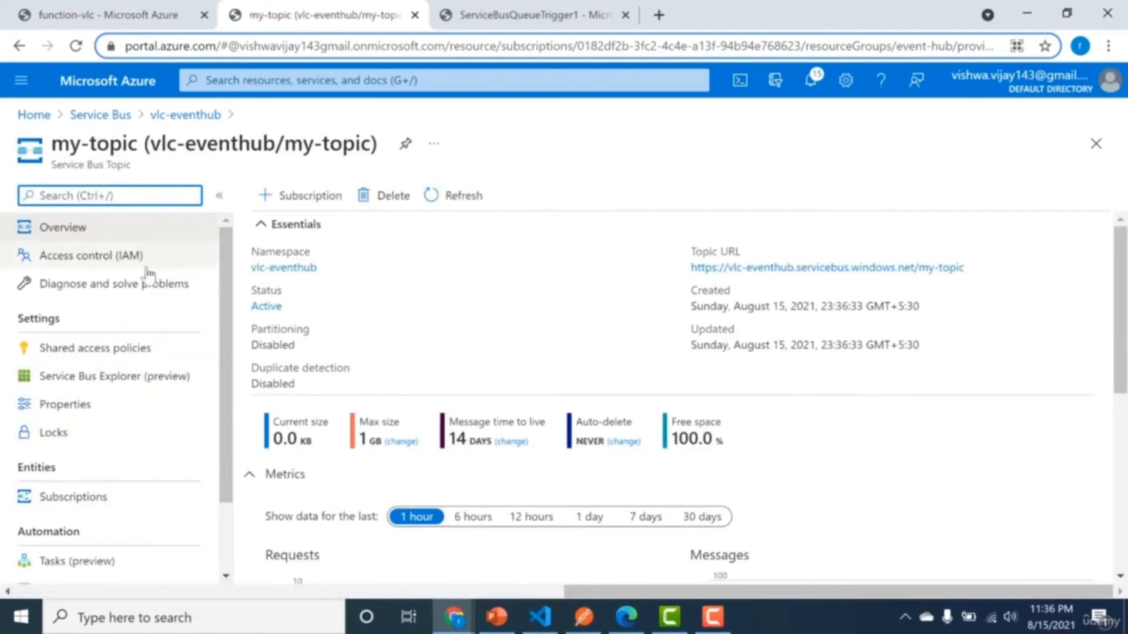
pyautogui.click(67, 499)
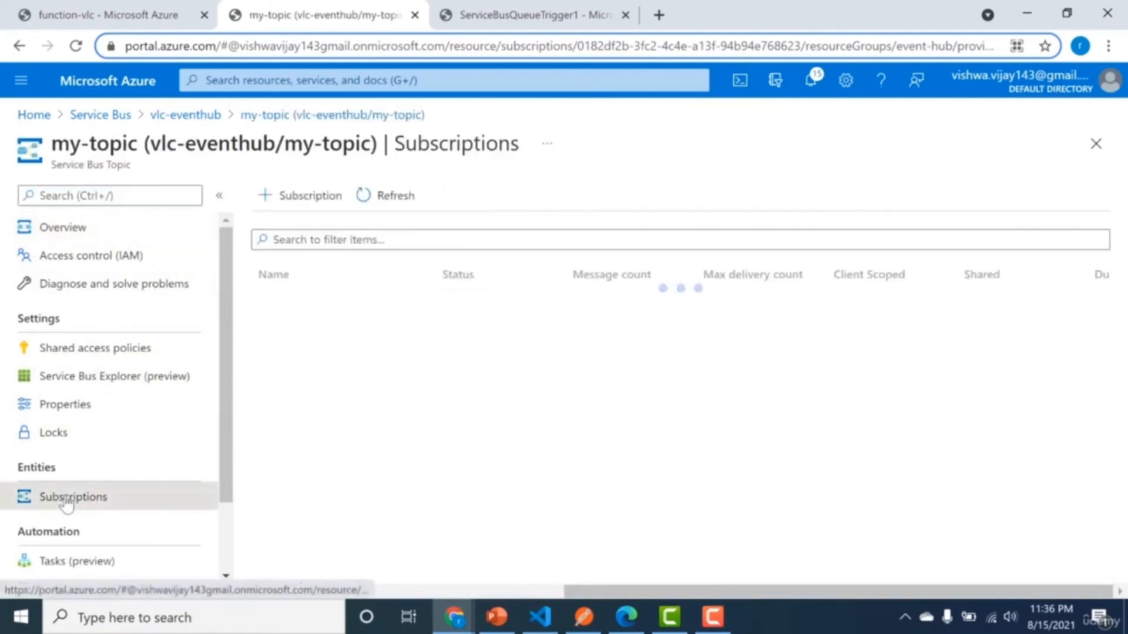
pyautogui.click(323, 200)
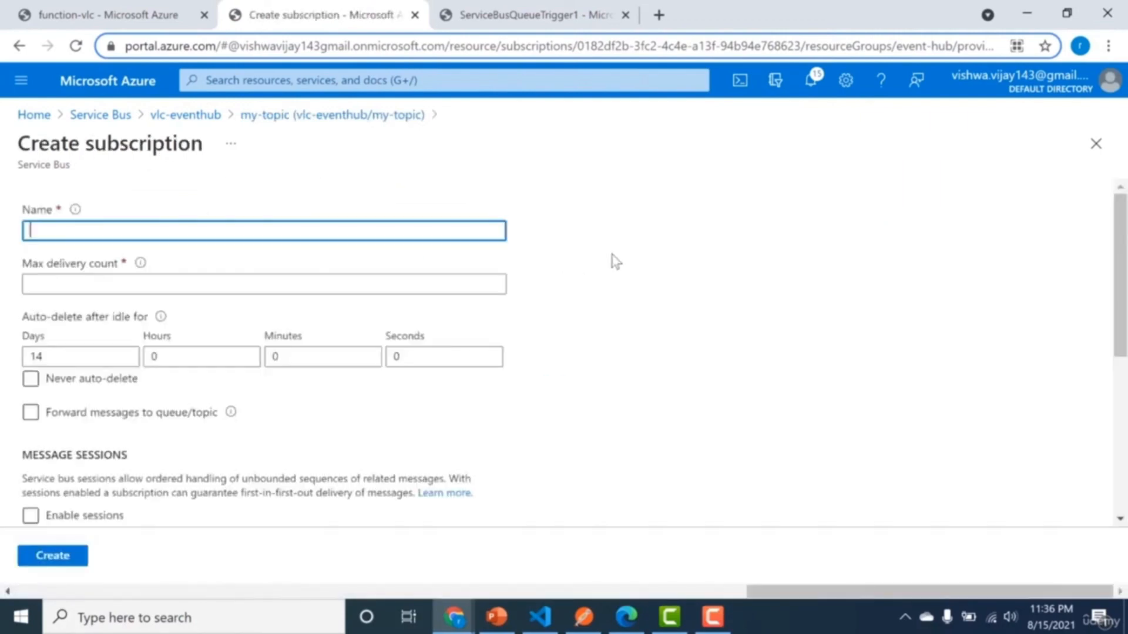
pyautogui.write('my-subscription')
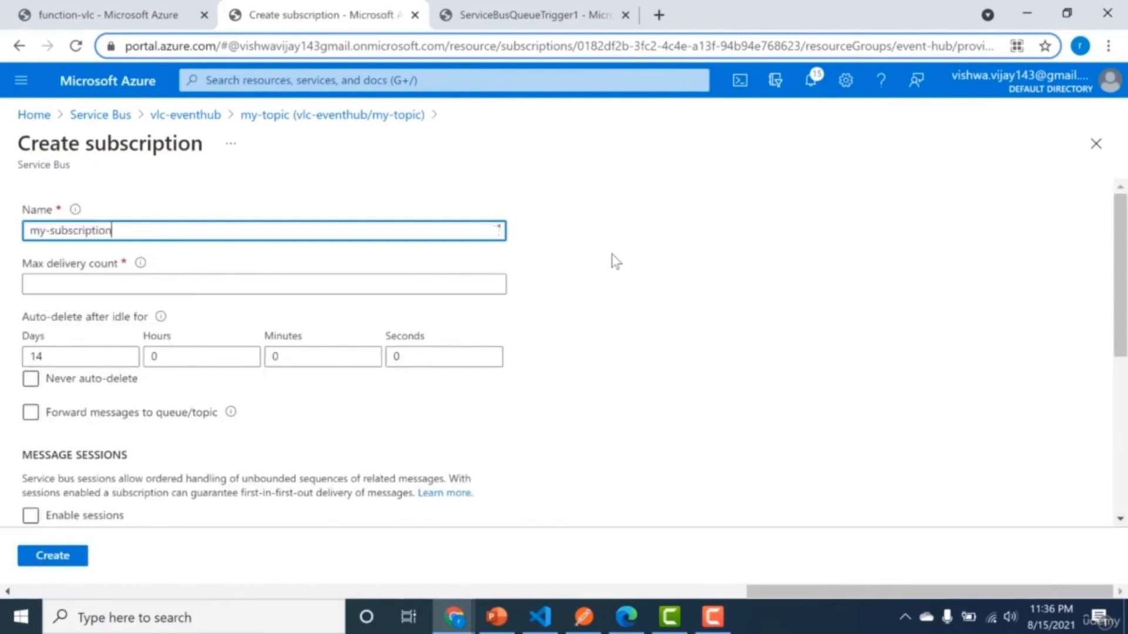
pyautogui.click(81, 519)
pyautogui.click(54, 561)
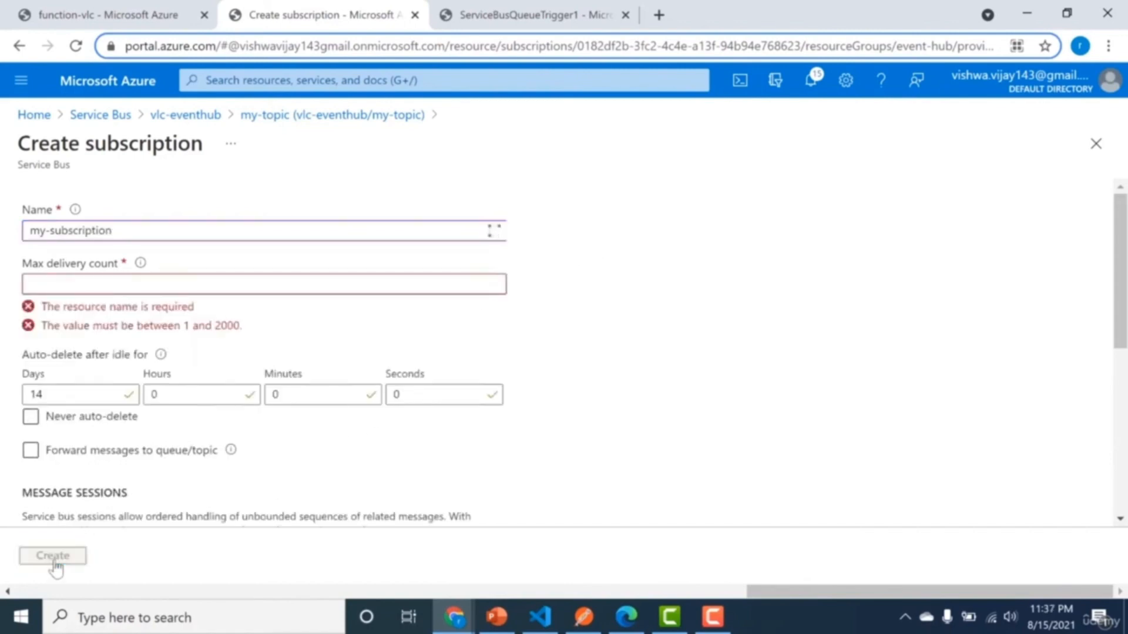
pyautogui.click(67, 283)
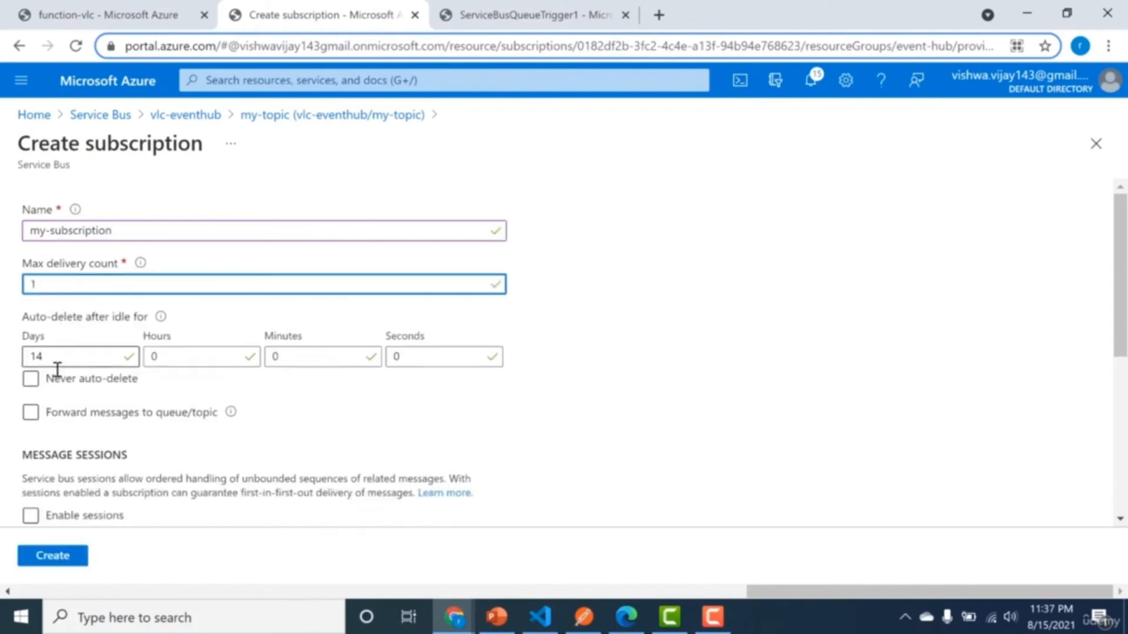
pyautogui.click(49, 559)
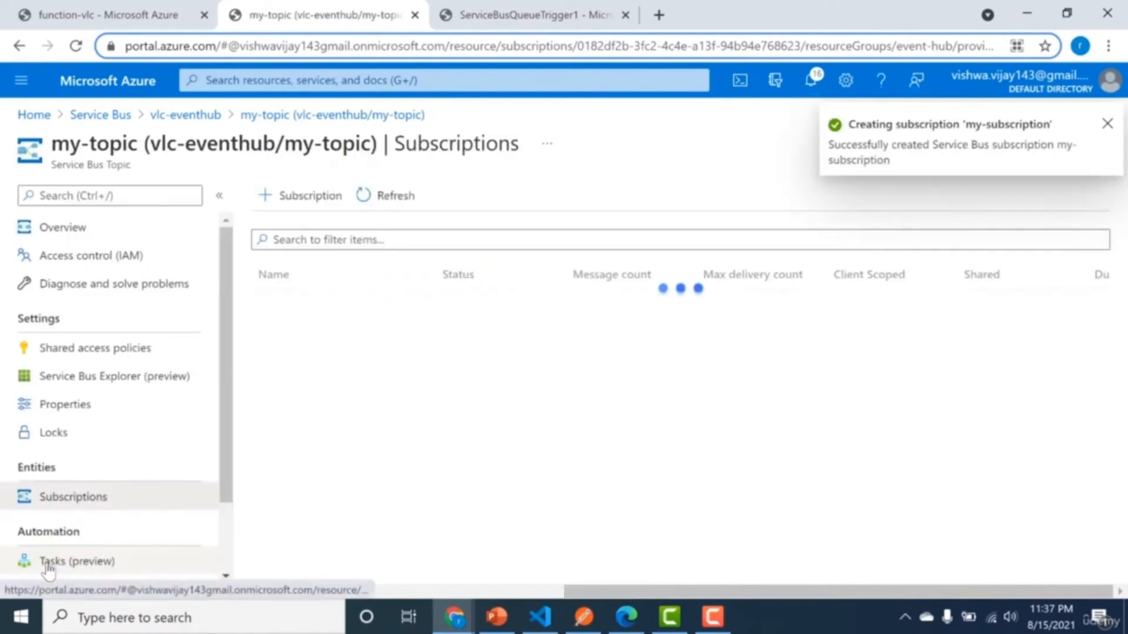
# Create an HTTP trigger function named my-topic-HttpTrigger in the function-vlc app with the Anonymous authorization level.
pyautogui.click(111, 24)
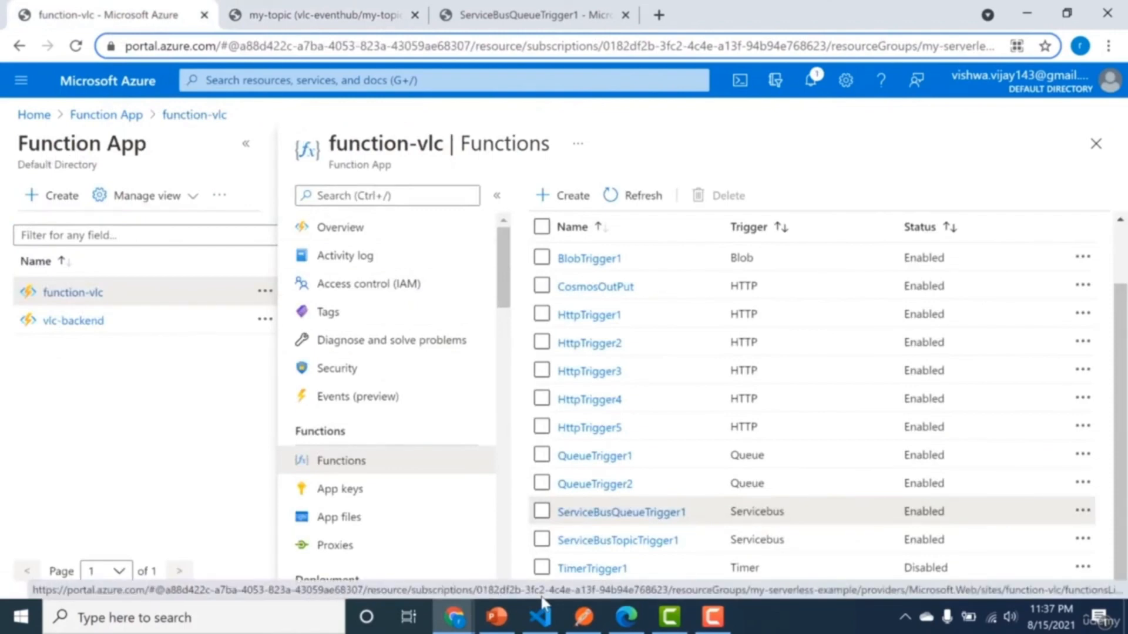
pyautogui.click(548, 195)
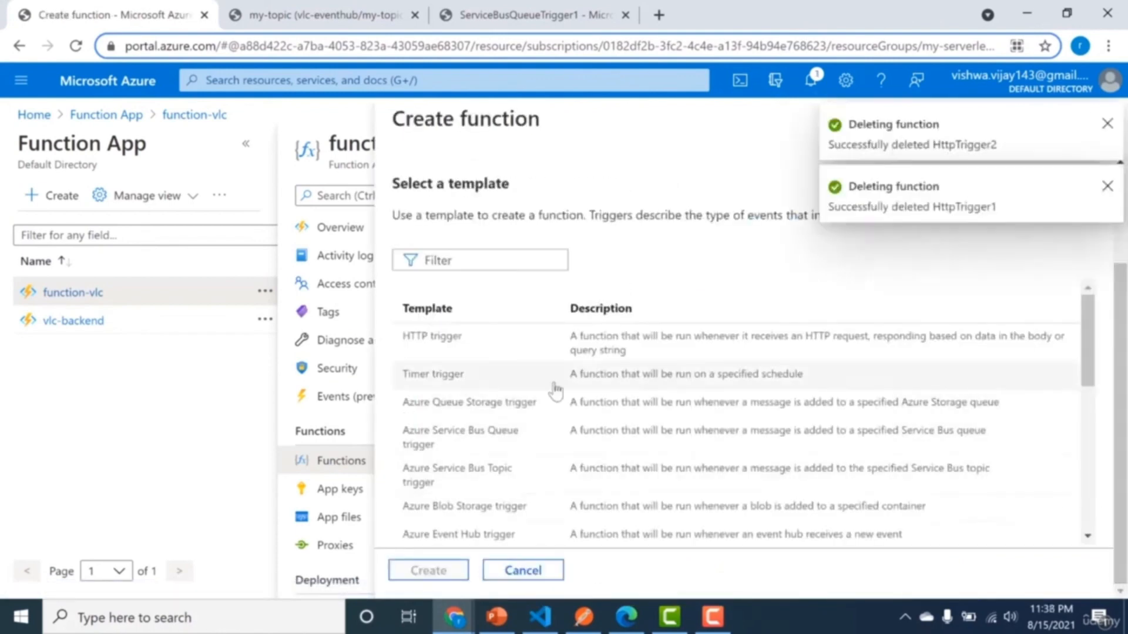
pyautogui.click(432, 336)
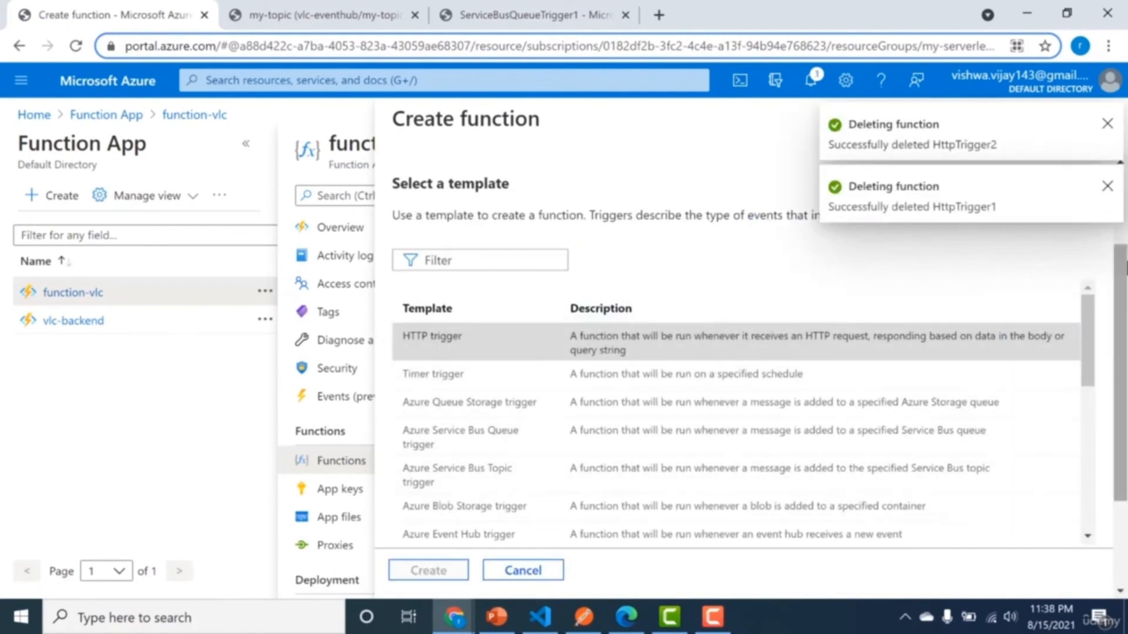
pyautogui.moveTo(1124, 274); pyautogui.dragTo(1104, 418)
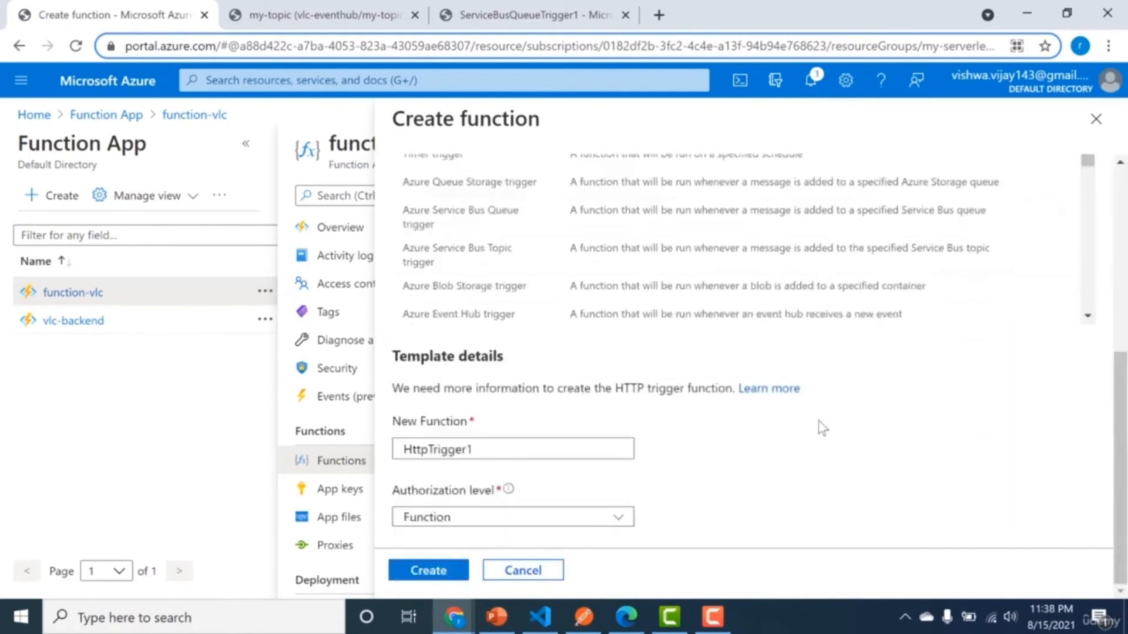
pyautogui.click(532, 445)
pyautogui.press('BackSpace')
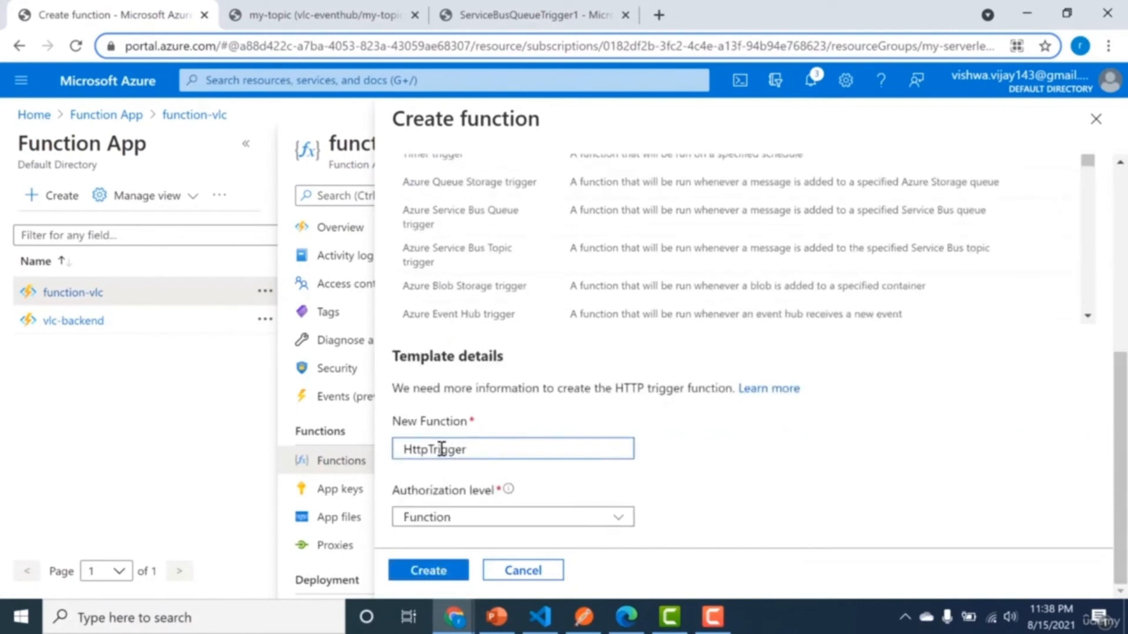
pyautogui.click(403, 450)
pyautogui.write('my-')
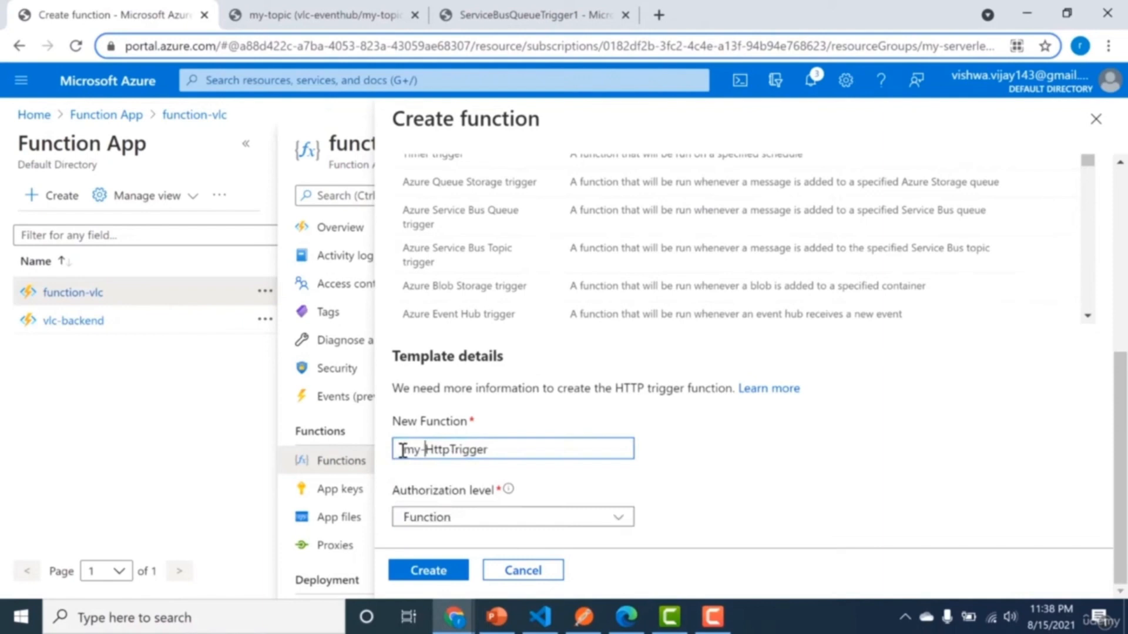
pyautogui.write('topic')
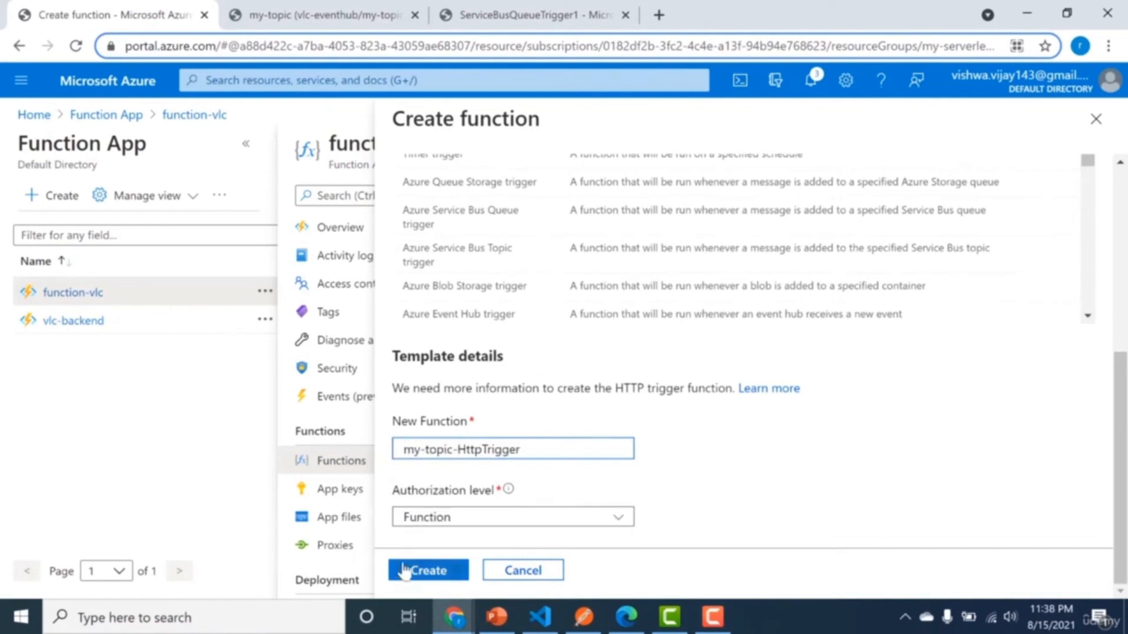
pyautogui.click(450, 519)
pyautogui.click(478, 473)
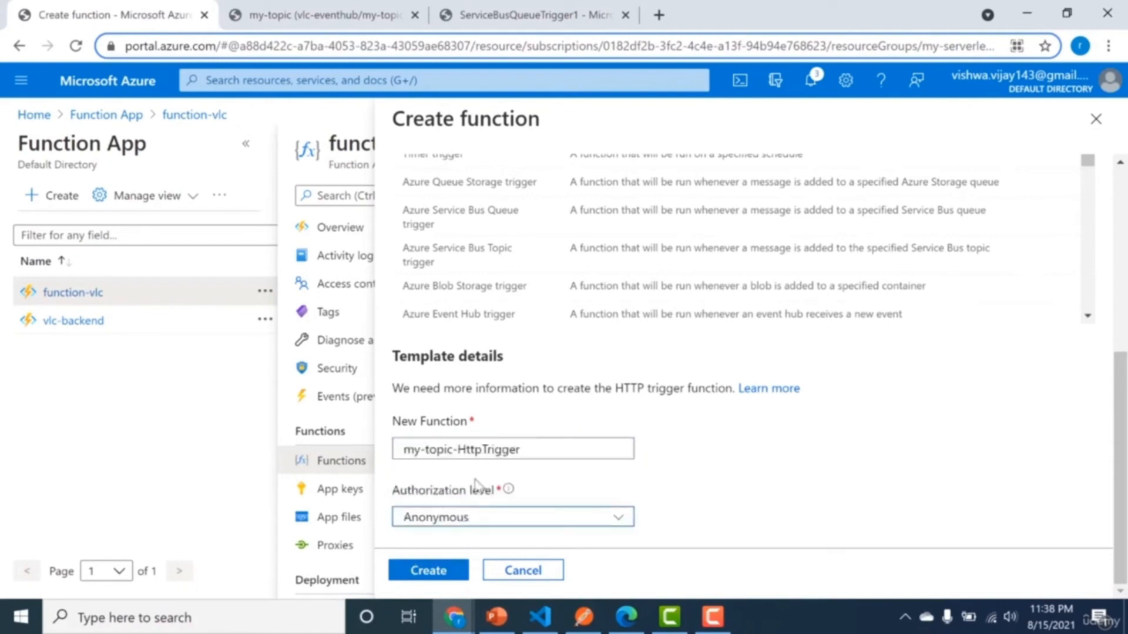
pyautogui.click(431, 570)
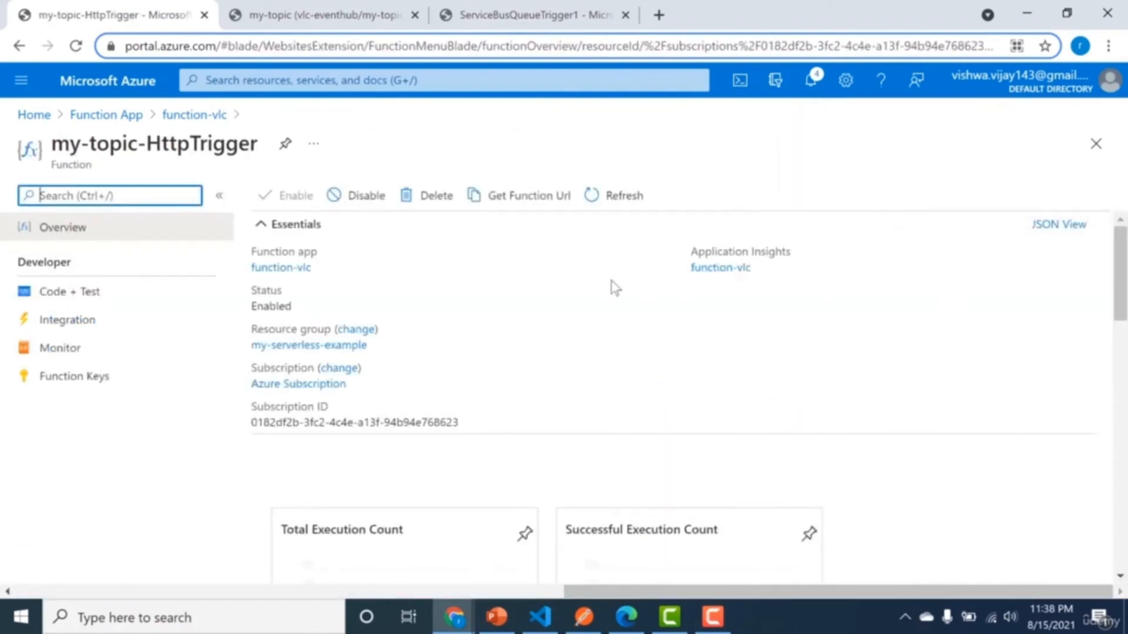
# Set the HTTP trigger's route template of my-topic-HttpTrigger to topicExample, allow only the POST method, and save the trigger.
pyautogui.click(89, 332)
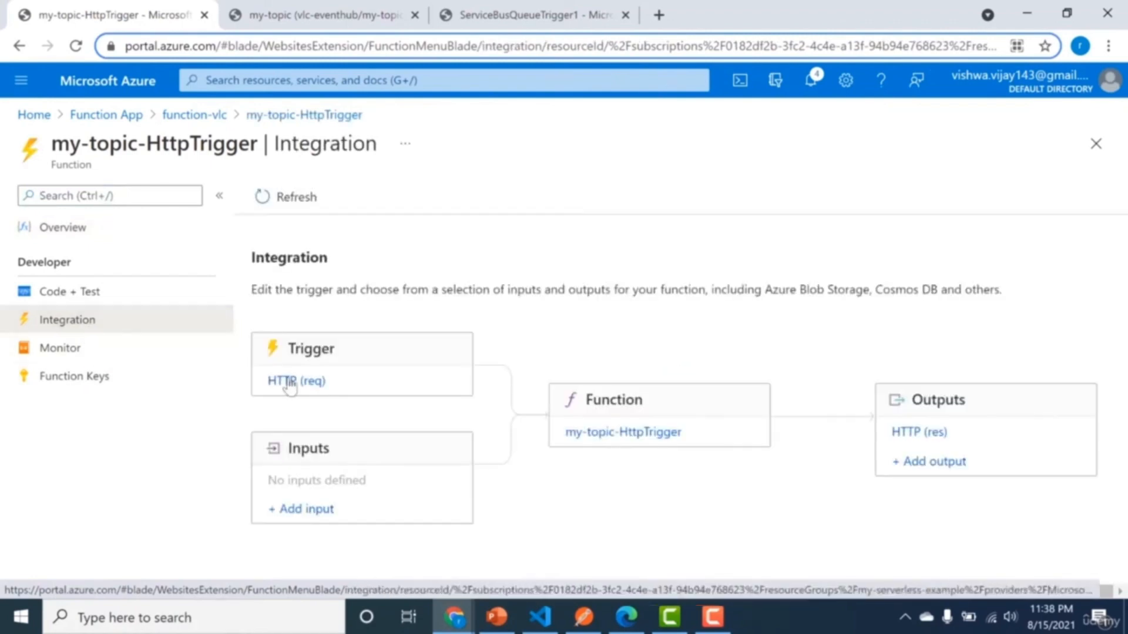
pyautogui.click(289, 386)
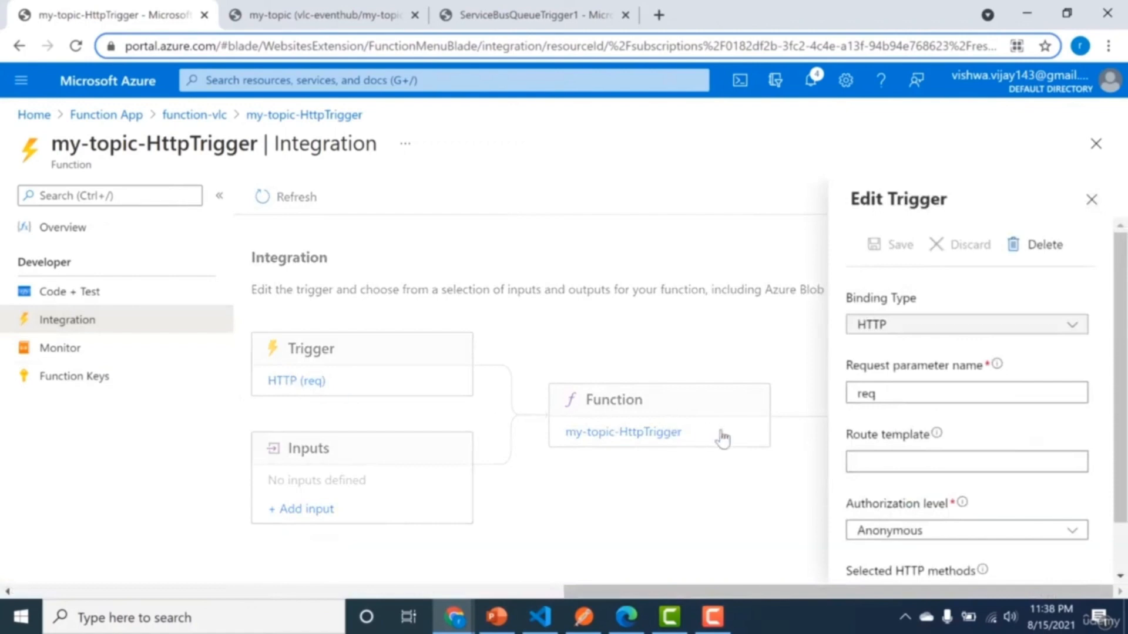
pyautogui.click(904, 460)
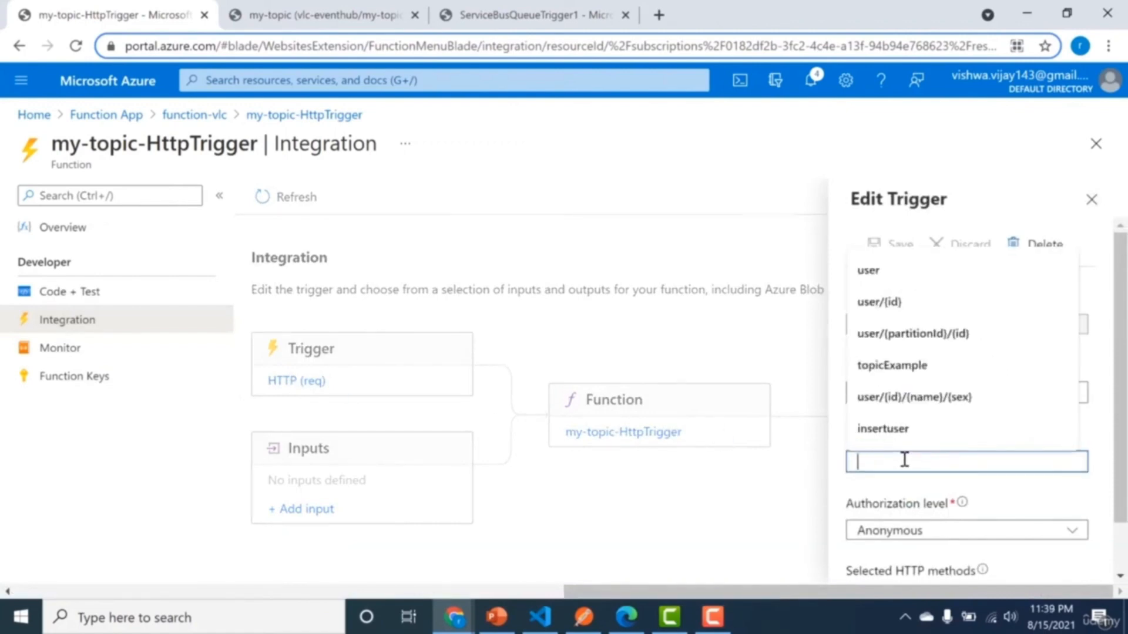
pyautogui.click(921, 368)
pyautogui.scroll(-1, 1104, 432)
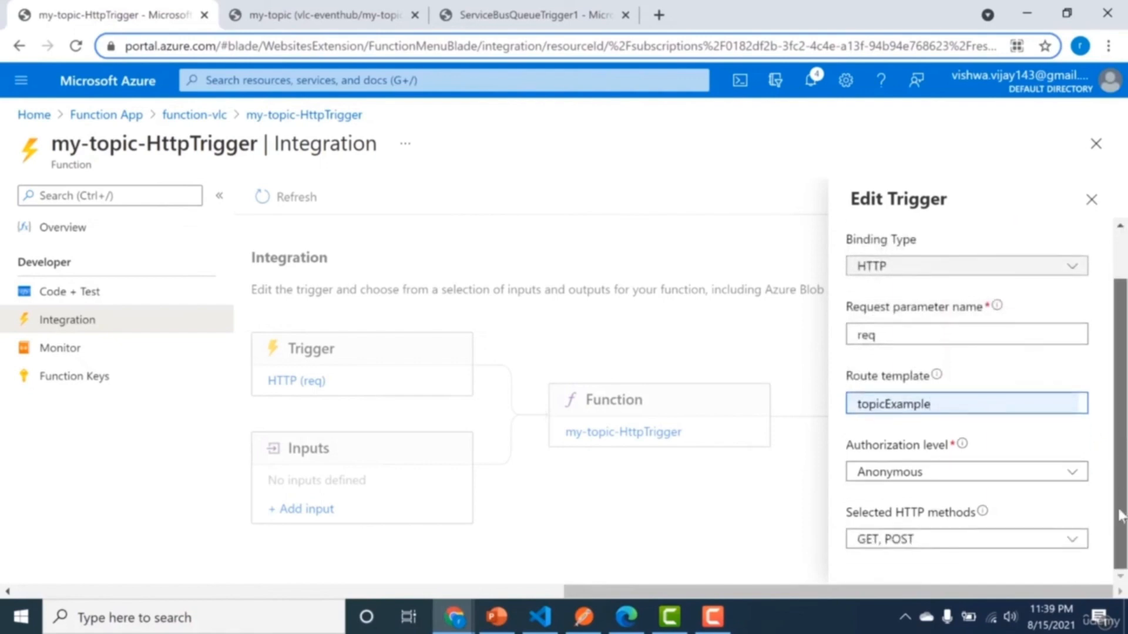
pyautogui.click(1062, 541)
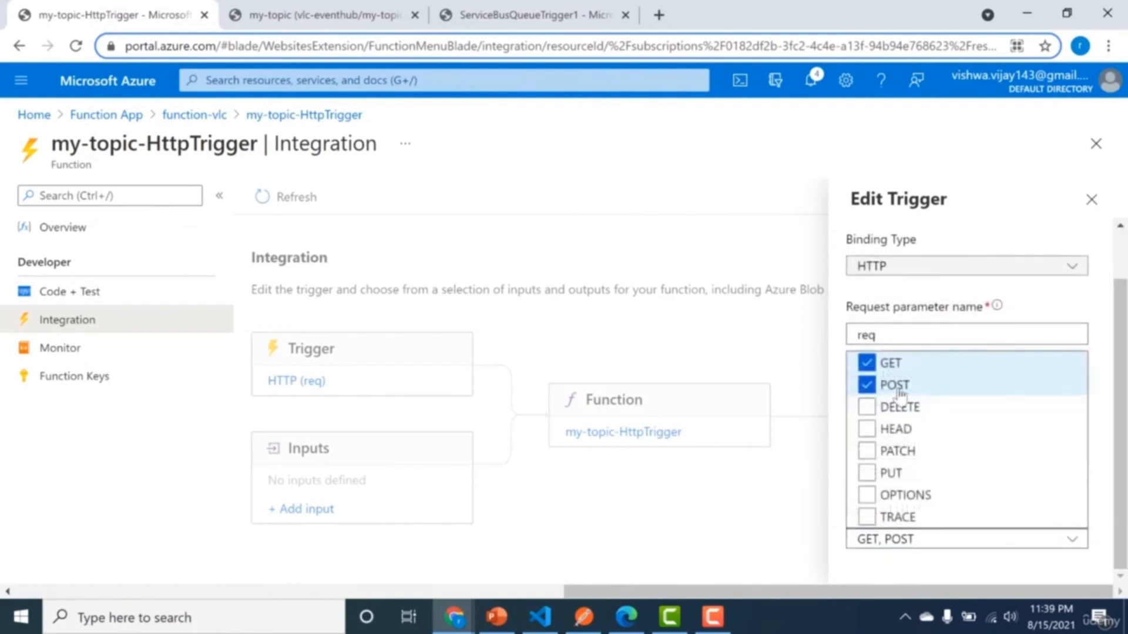
pyautogui.click(866, 364)
pyautogui.click(838, 558)
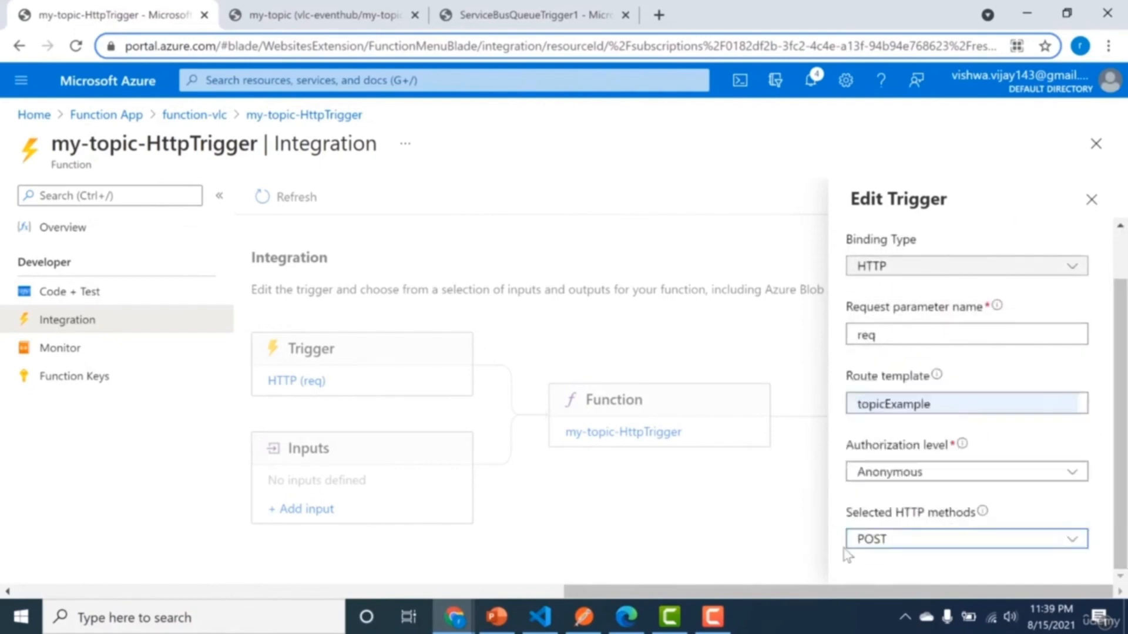
pyautogui.scroll(1, 1104, 262)
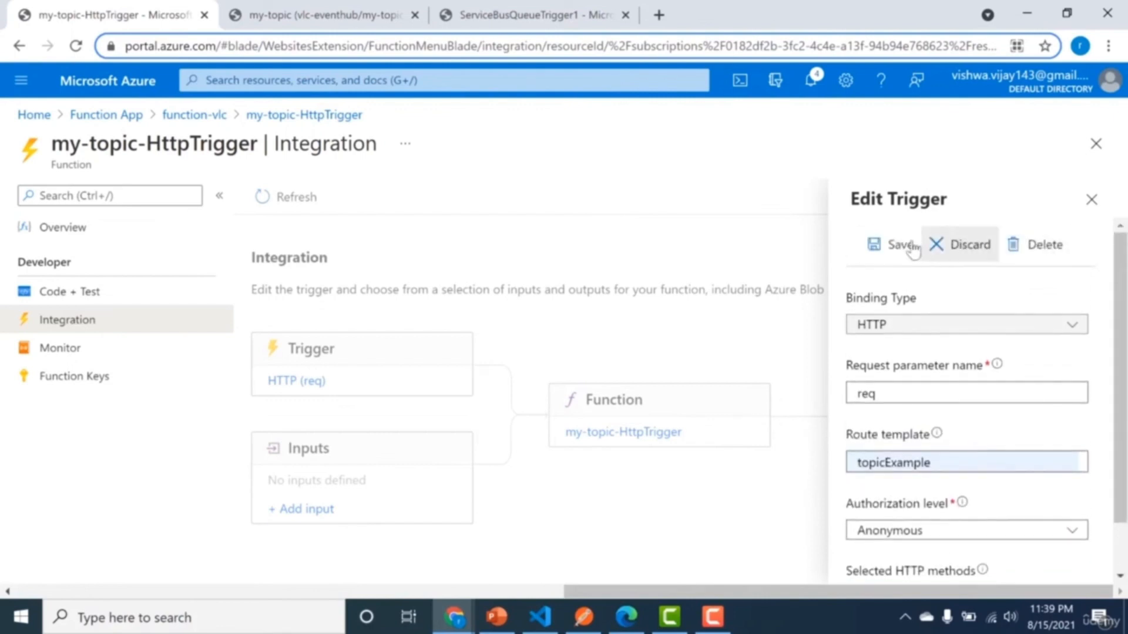
pyautogui.click(889, 246)
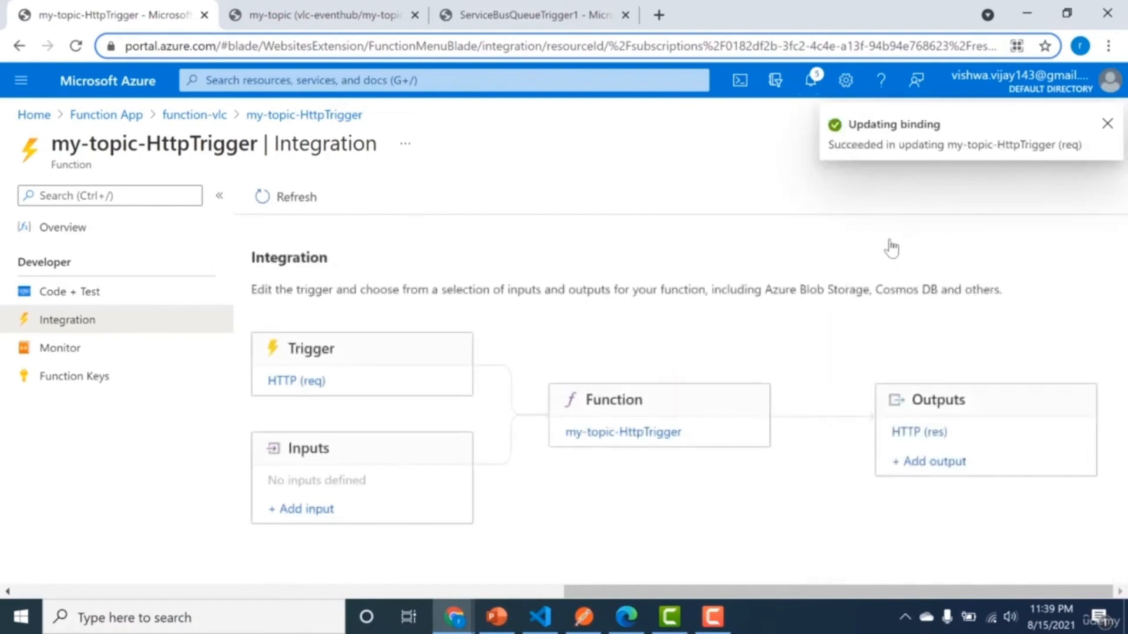
# Add an Azure Service Bus output binding to my-topic-HttpTrigger with message type Service Bus Topic and topic name my-topic.
pyautogui.click(928, 464)
pyautogui.click(1010, 316)
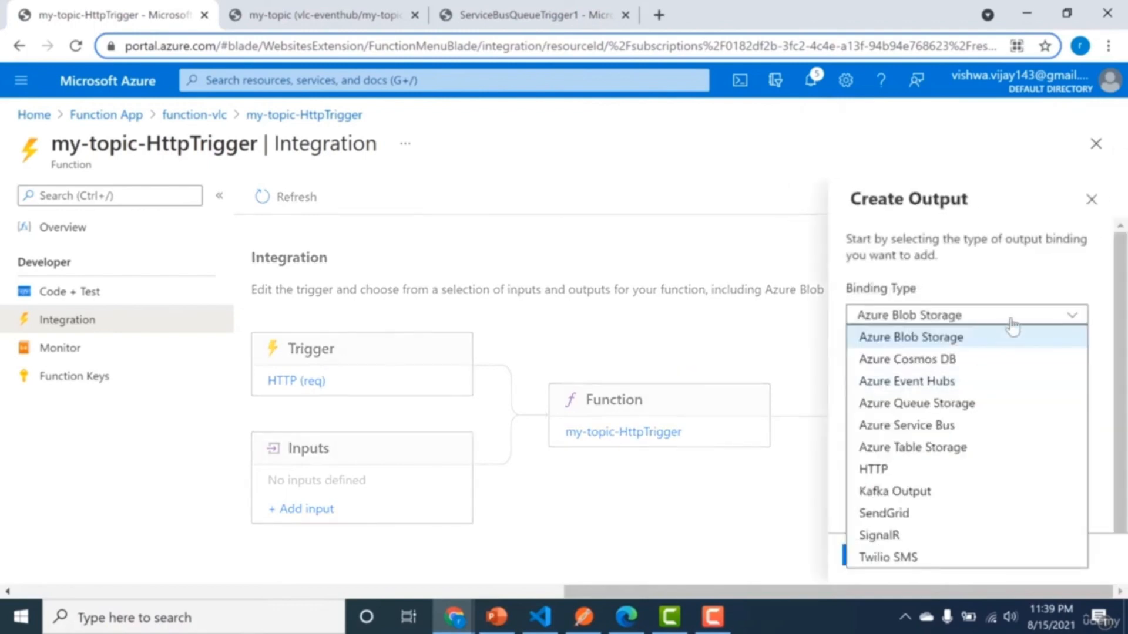
pyautogui.click(937, 425)
pyautogui.click(938, 429)
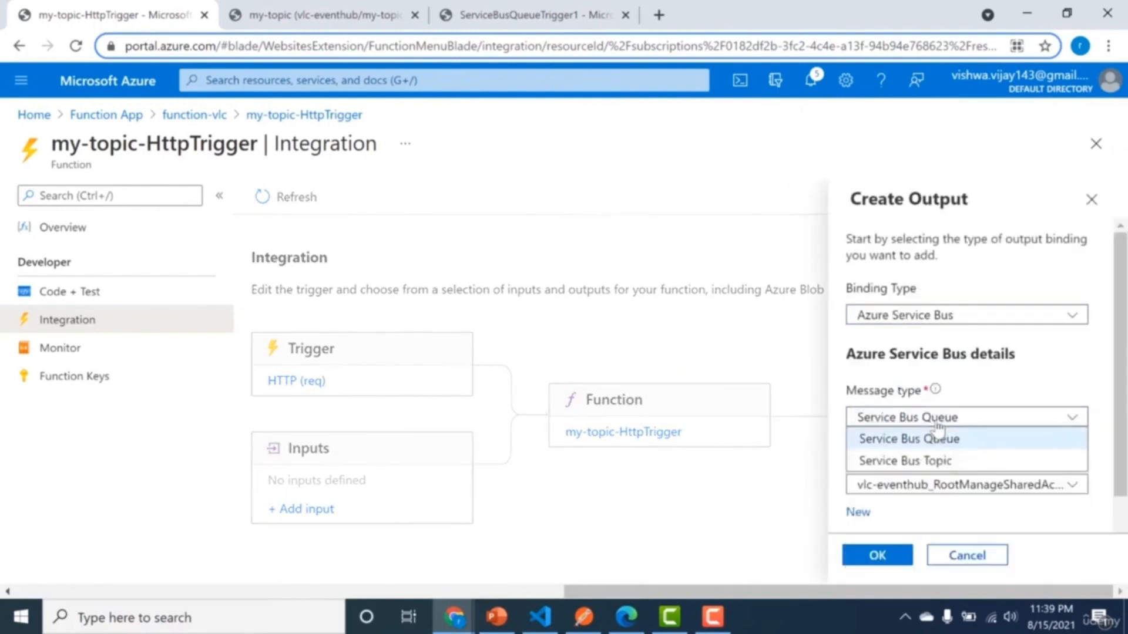
pyautogui.click(932, 459)
pyautogui.moveTo(1113, 395); pyautogui.dragTo(1111, 546)
pyautogui.click(1109, 561)
pyautogui.click(884, 517)
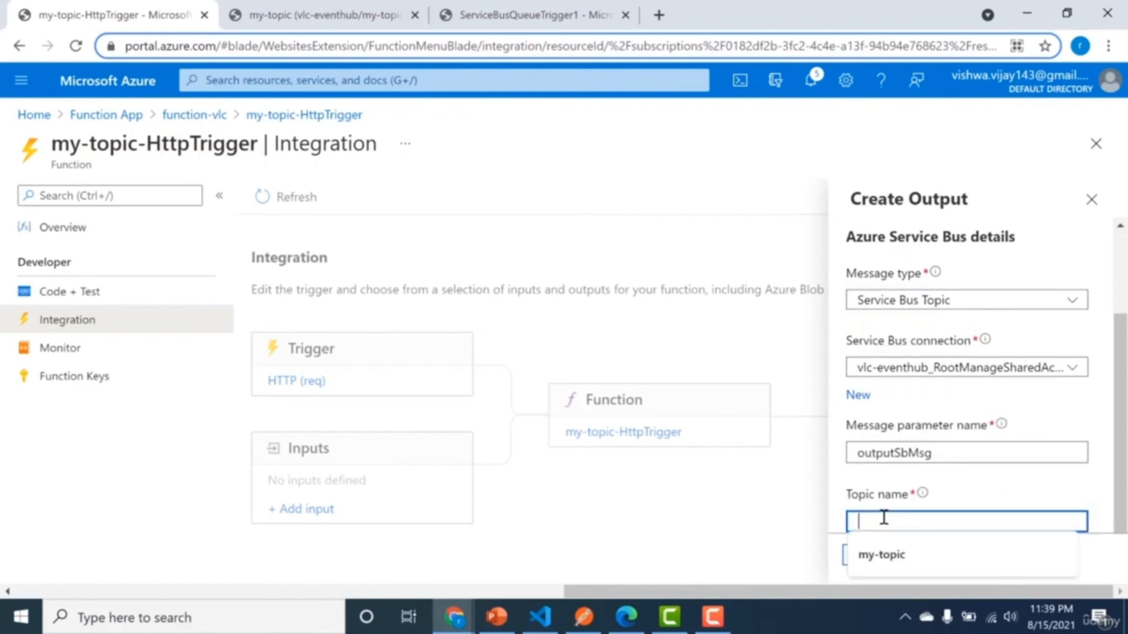
pyautogui.click(883, 555)
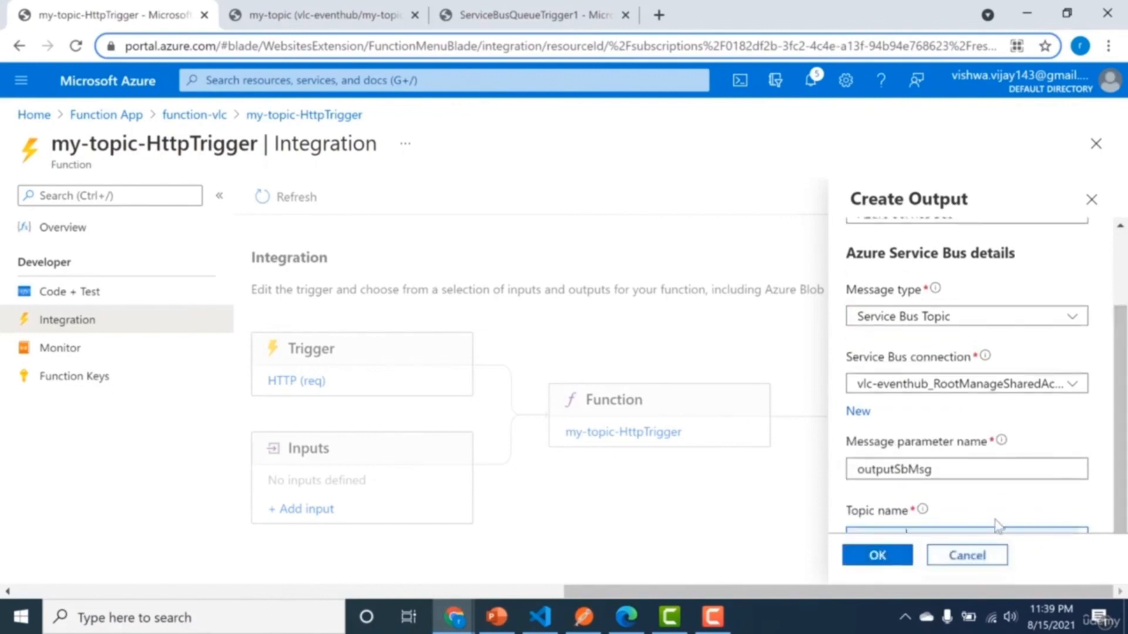
pyautogui.doubleClick(887, 463)
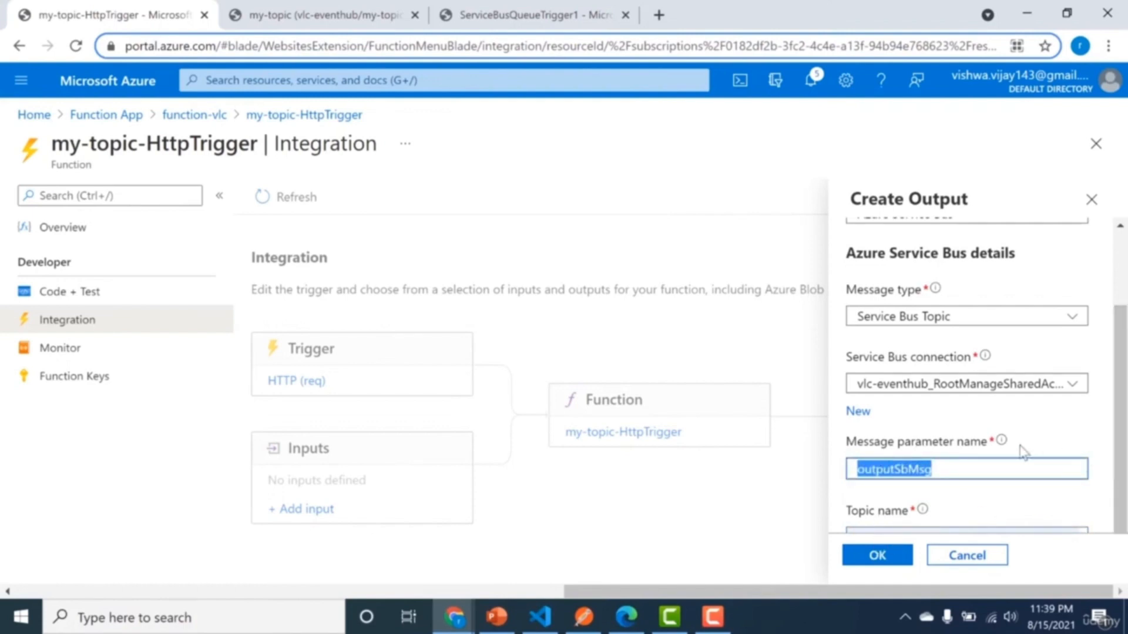
pyautogui.click(866, 566)
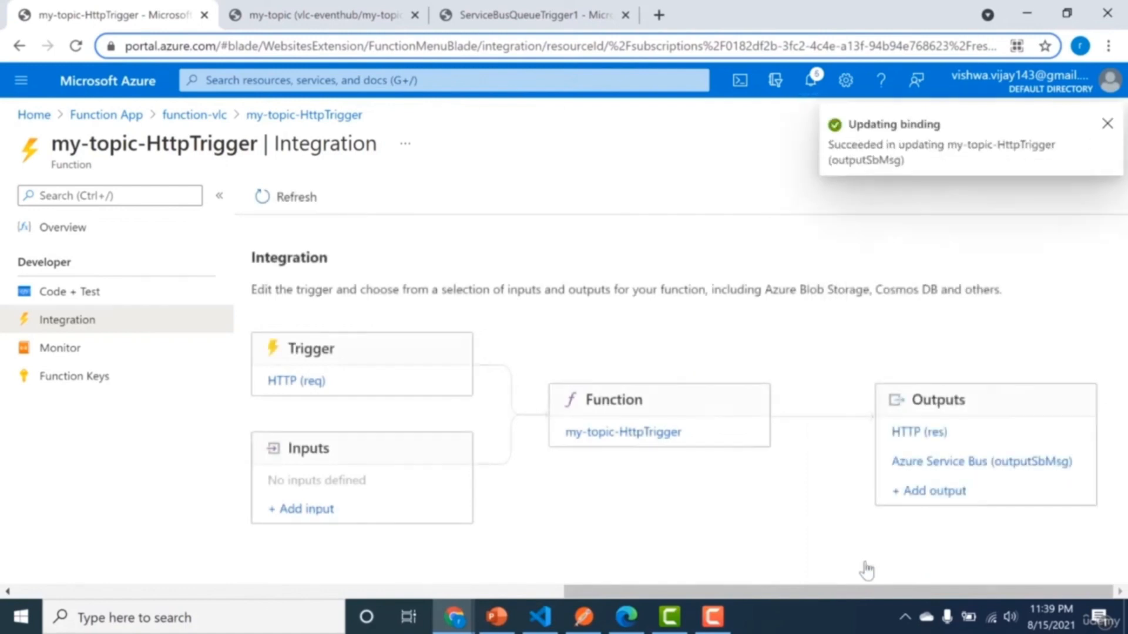
# In my-topic-HttpTrigger's index.js, replace the log, name and responseMessage lines with context.bindings.outputSbMsg= req.body.
pyautogui.click(576, 433)
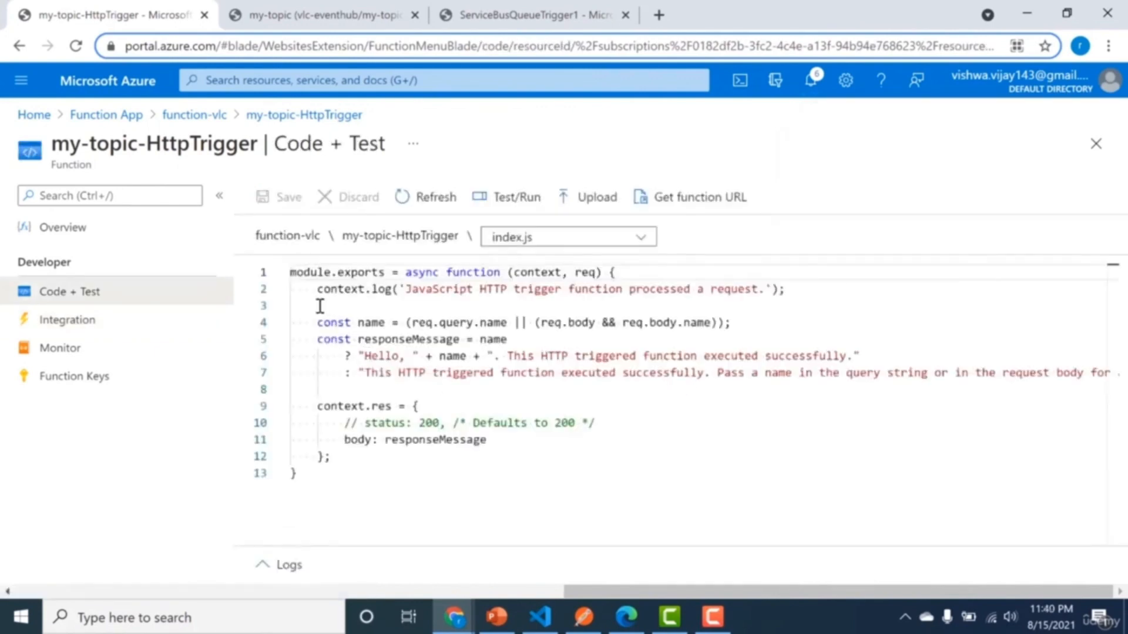
pyautogui.moveTo(315, 295); pyautogui.dragTo(307, 390)
pyautogui.press('BackSpace')
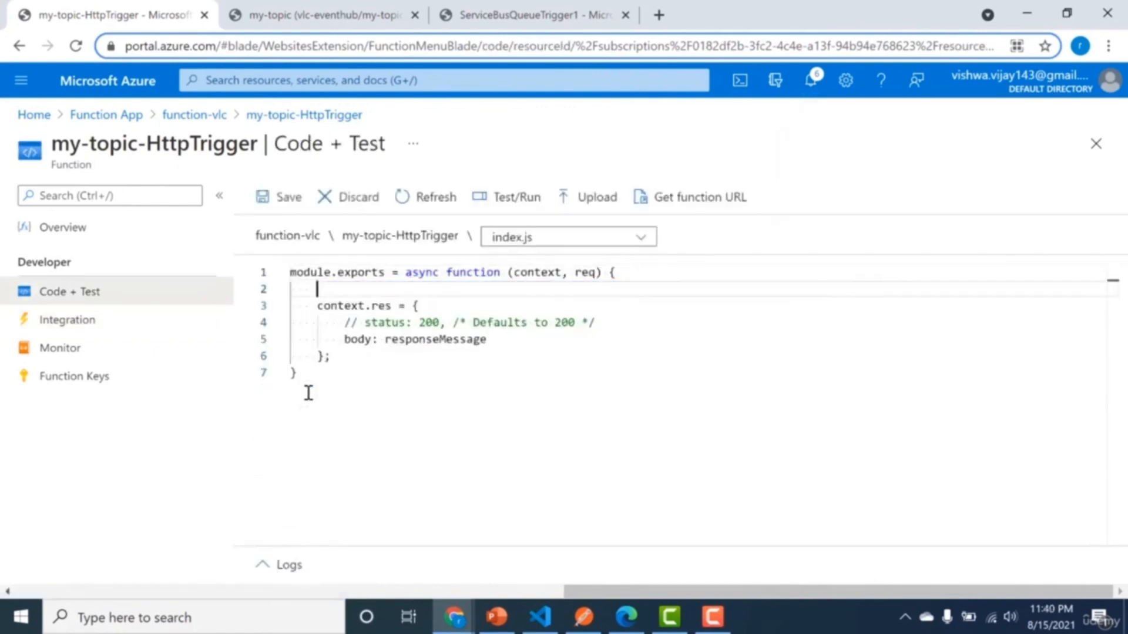
pyautogui.write('const')
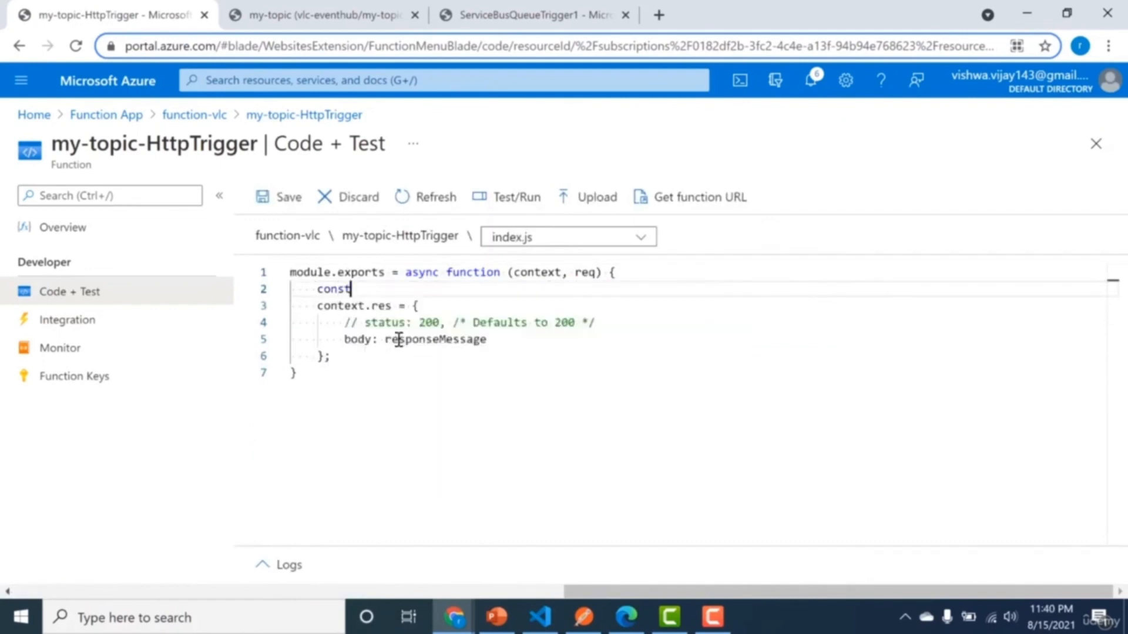
pyautogui.press('BackSpace')
pyautogui.write('ntext.bindings.outputSbMsg')
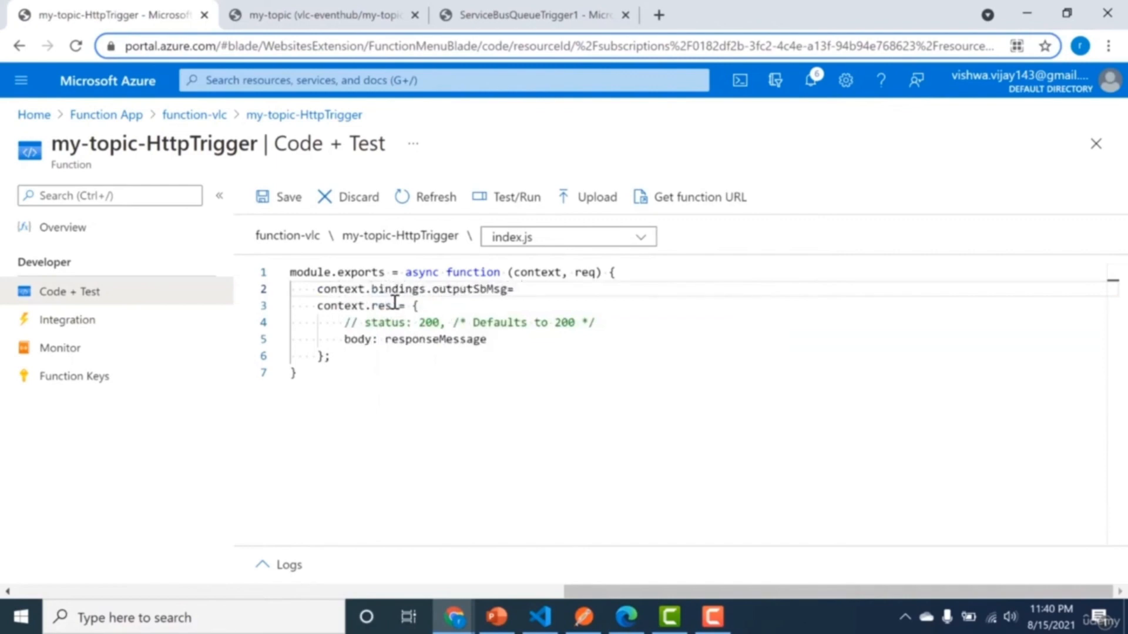
pyautogui.write('= req.')
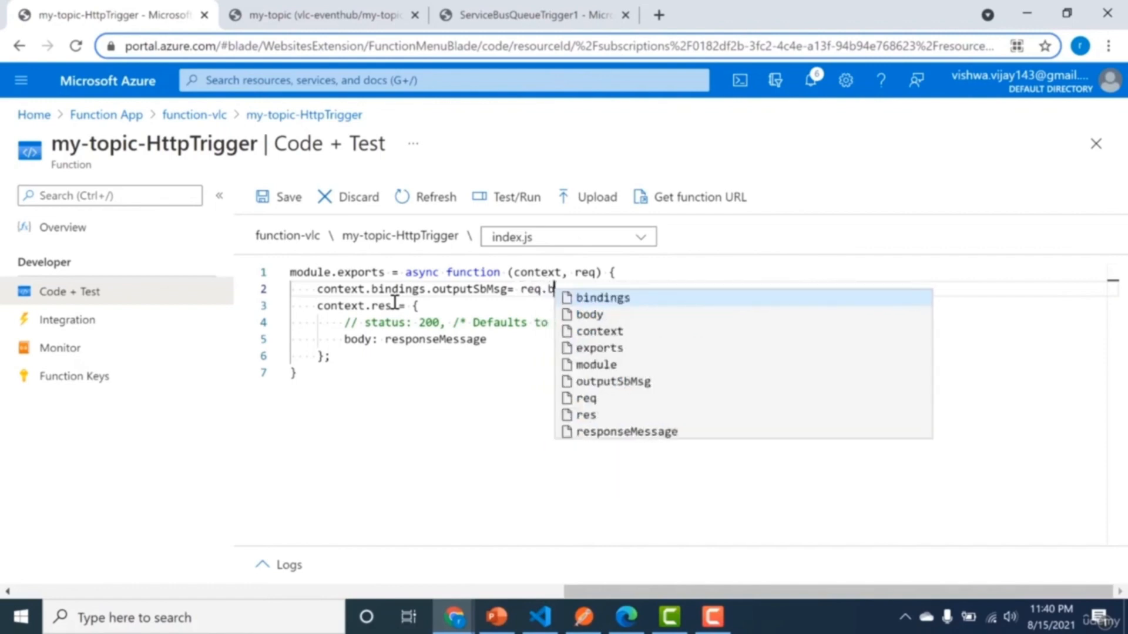
pyautogui.write('body')
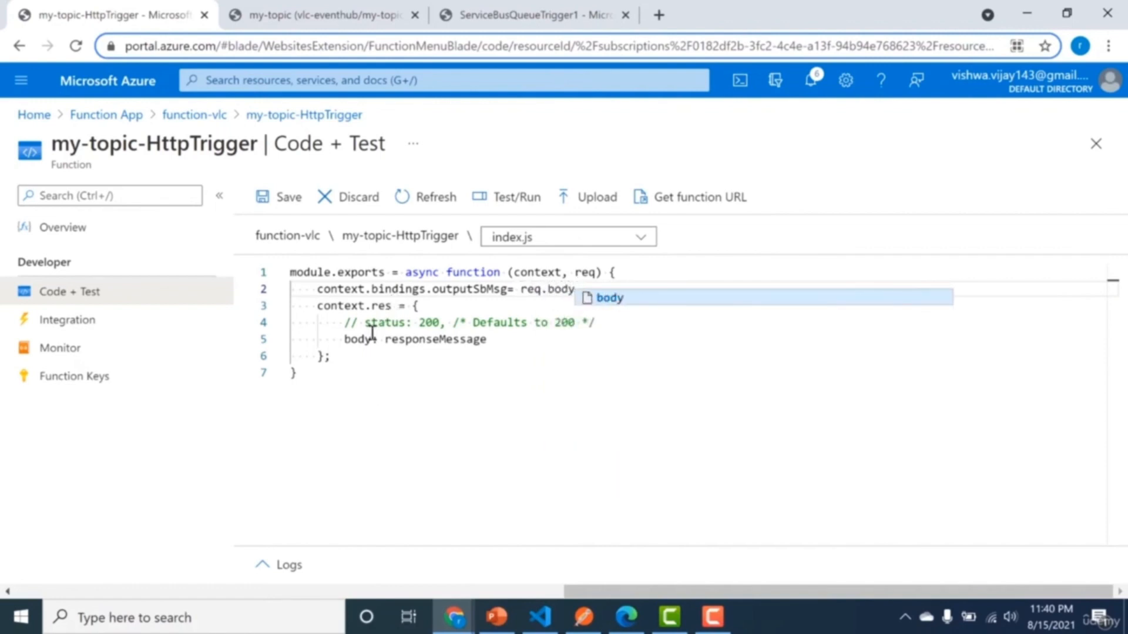
# Set the response body in index.js to "message send to the topic" and save the code.
pyautogui.click(384, 324)
pyautogui.moveTo(384, 338)
pyautogui.mouseDown()
pyautogui.moveTo(471, 339)
pyautogui.moveTo(390, 340)
pyautogui.mouseUp()
pyautogui.click(471, 339)
pyautogui.click(480, 340)
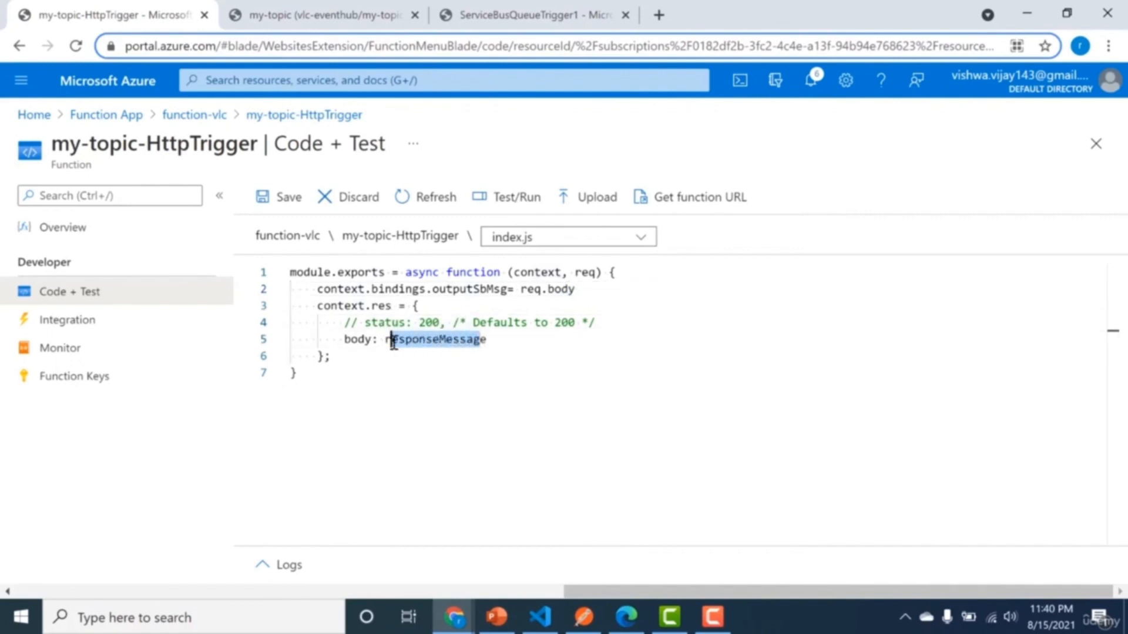
pyautogui.write('re')
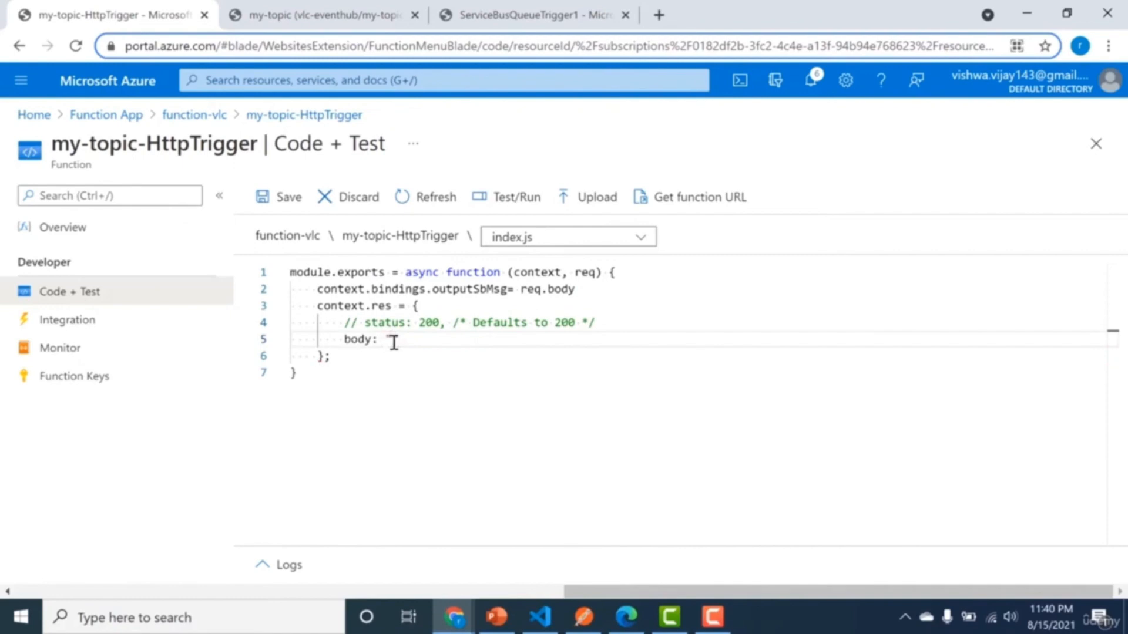
pyautogui.write('message send to the tp')
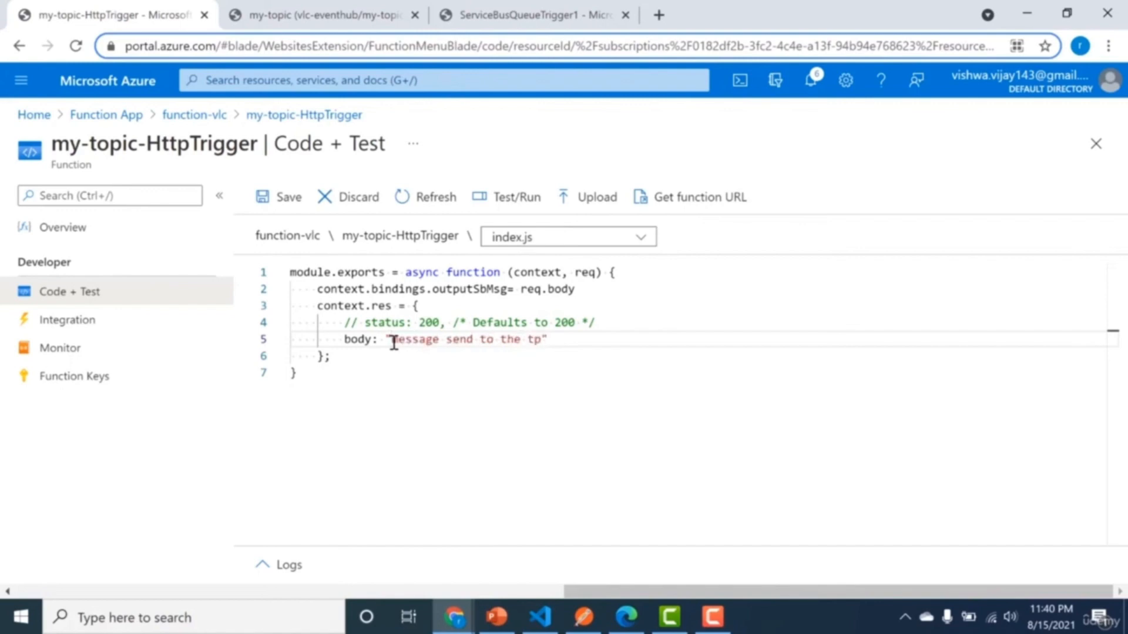
pyautogui.write('o')
pyautogui.press('BackSpace')
pyautogui.press('BackSpace')
pyautogui.write('opic')
pyautogui.click(383, 375)
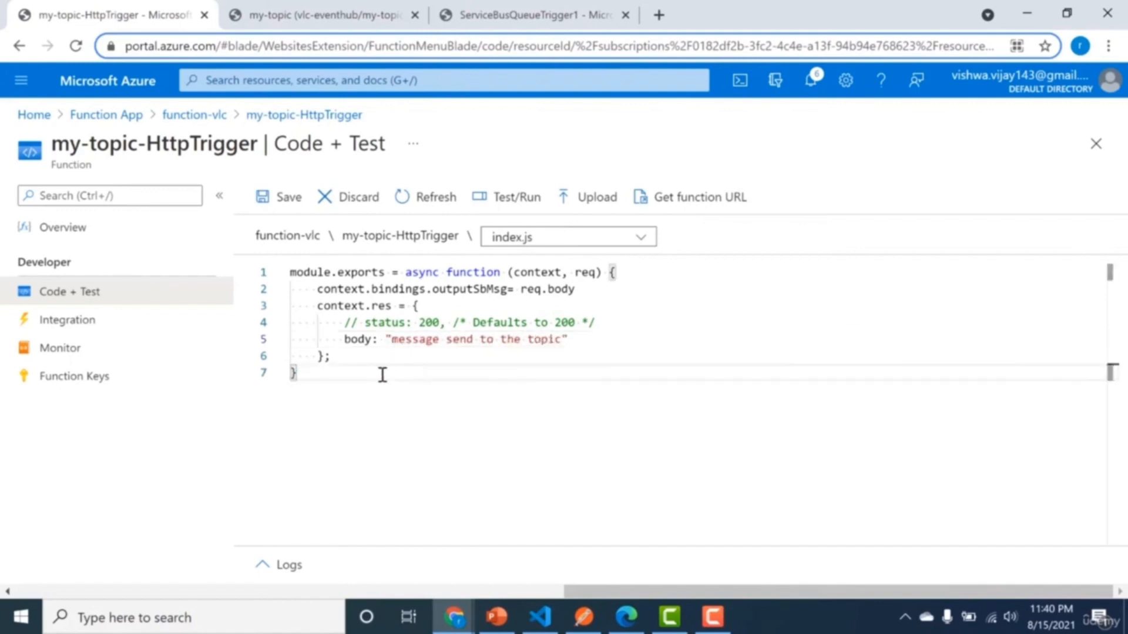
pyautogui.click(276, 197)
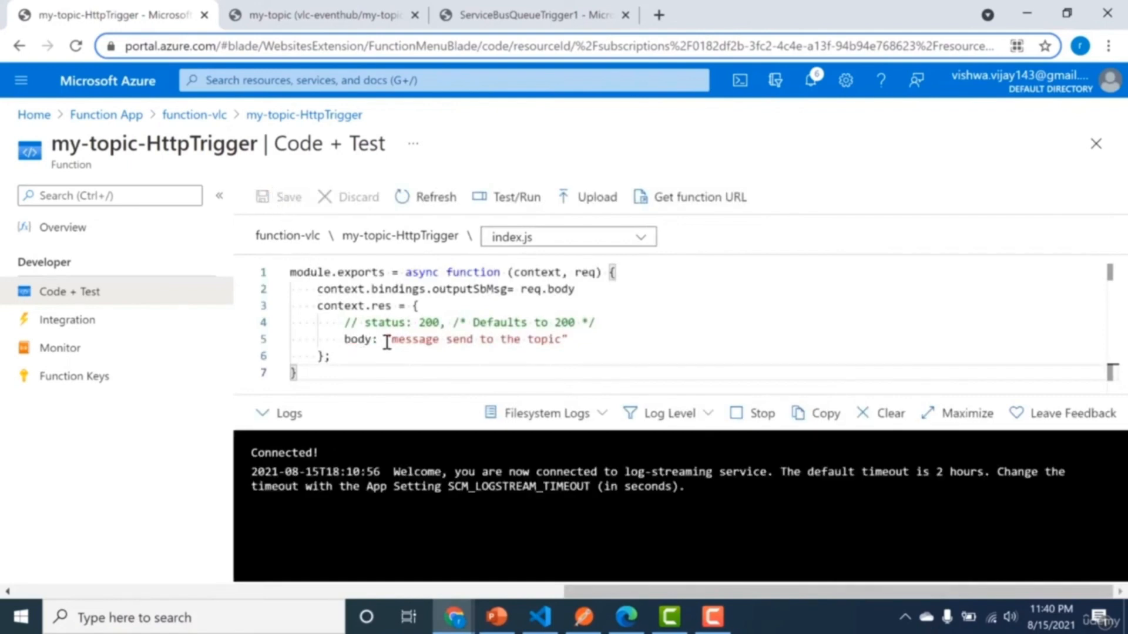
# Create another function in the function-vlc app from the Azure Service Bus Topic trigger template.
pyautogui.click(201, 118)
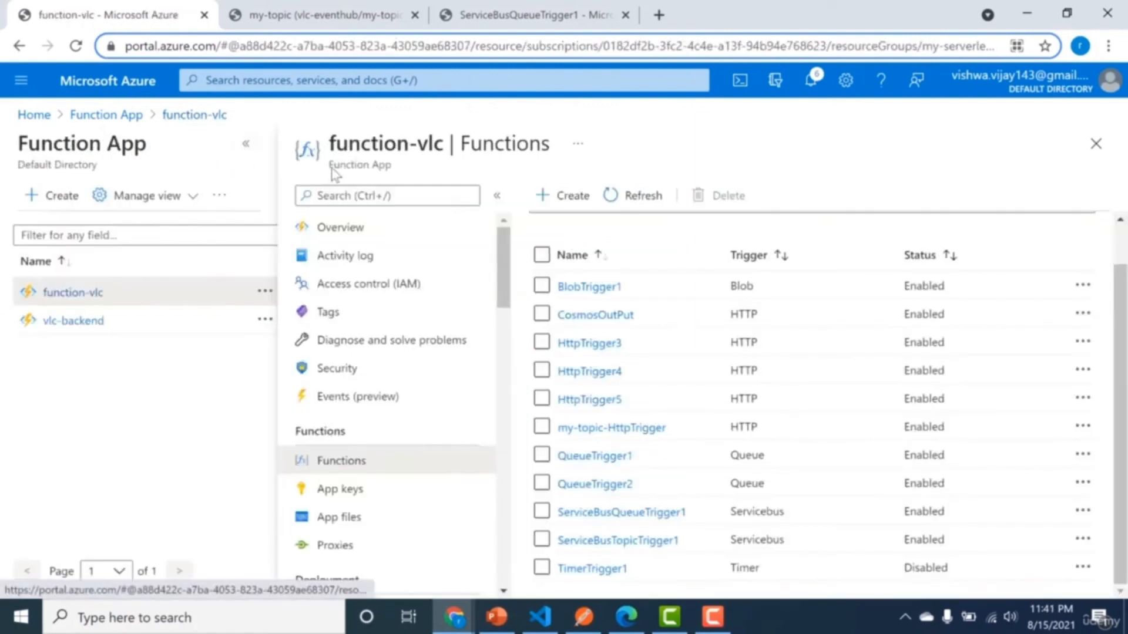
pyautogui.click(561, 193)
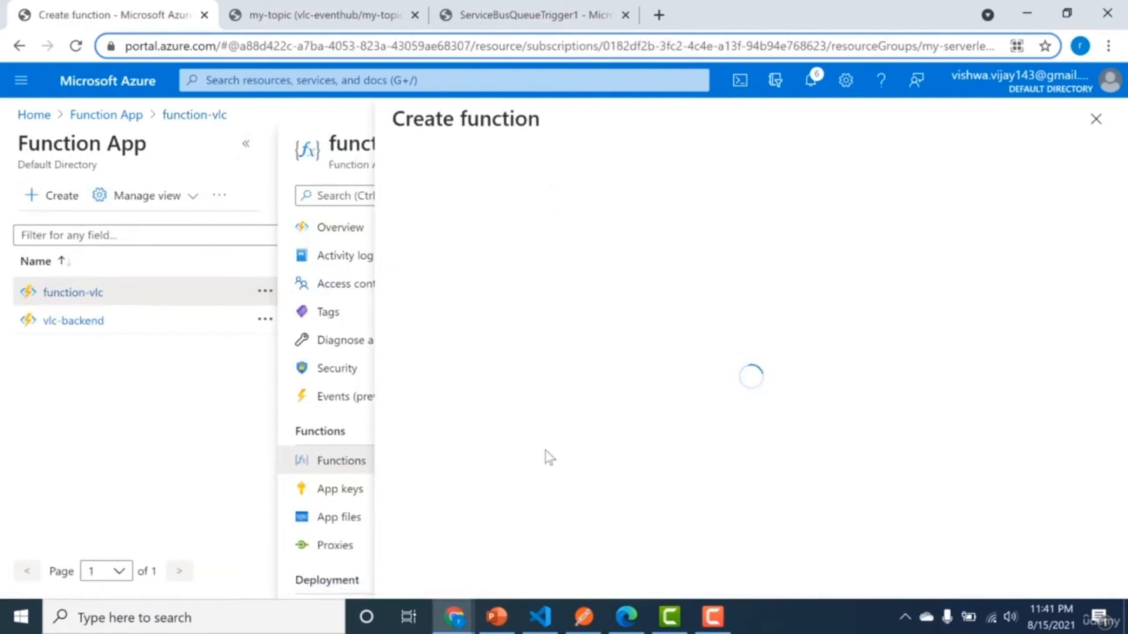
pyautogui.click(497, 617)
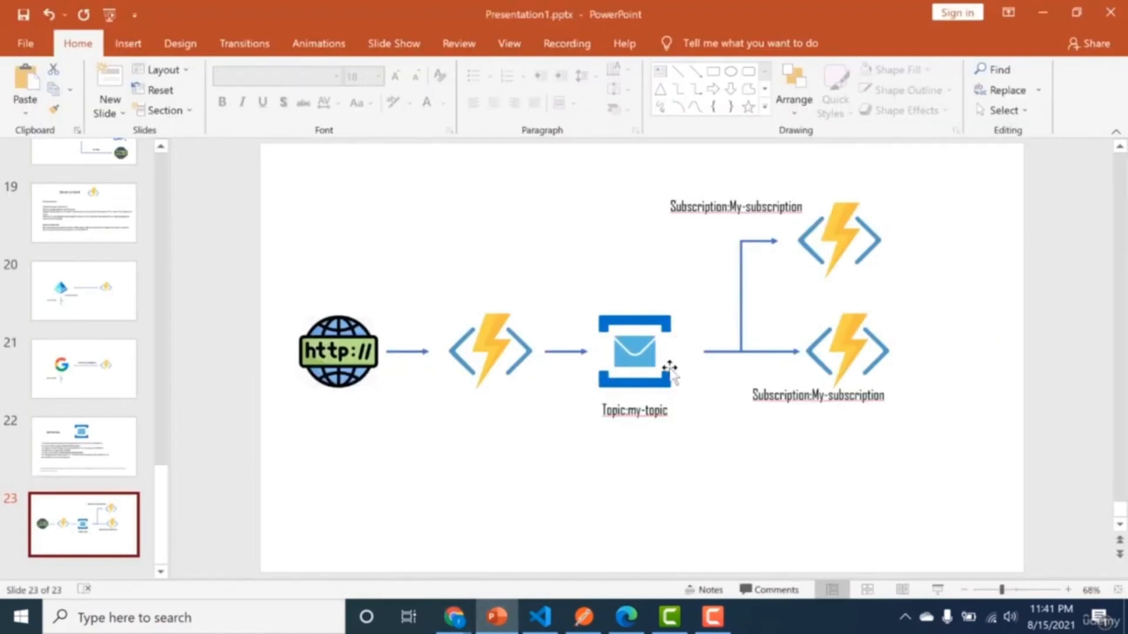
pyautogui.hotkey('alt', 'Tab')
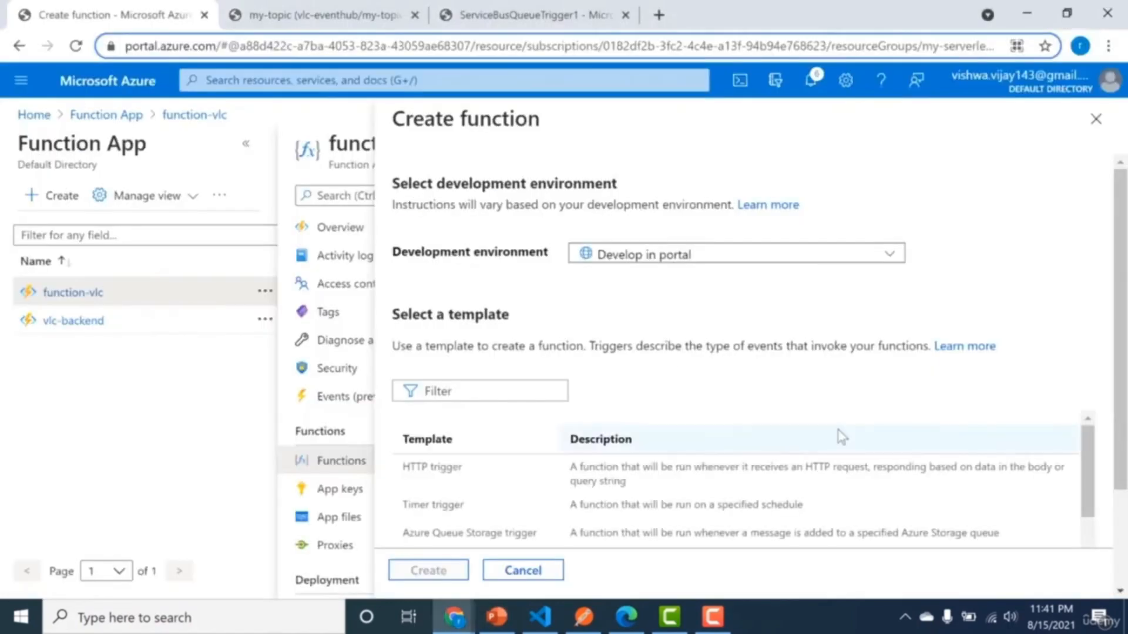
pyautogui.scroll(-2, 1116, 381)
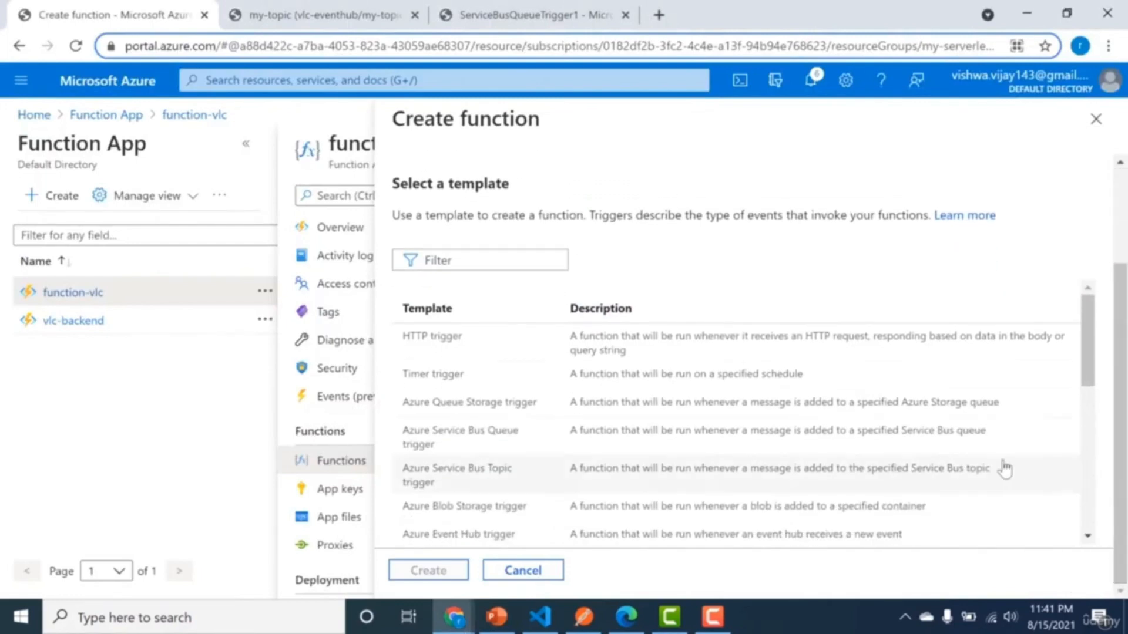
pyautogui.click(443, 479)
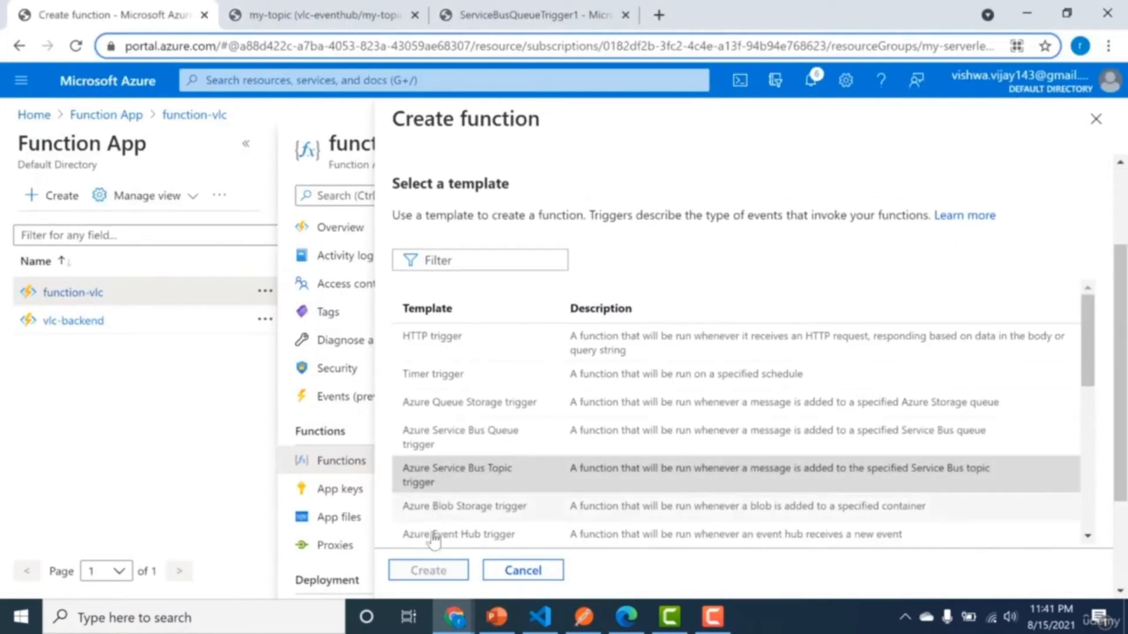
pyautogui.click(428, 571)
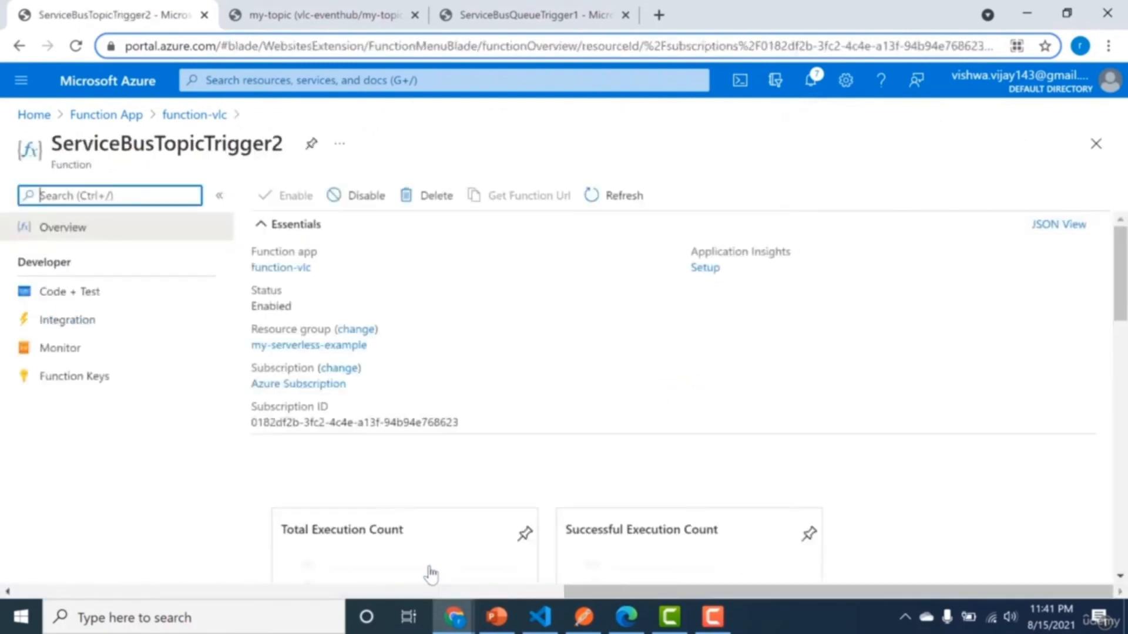
# Set the topic name of ServiceBusTopicTrigger2's Azure Service Bus trigger to my-topic.
pyautogui.click(50, 319)
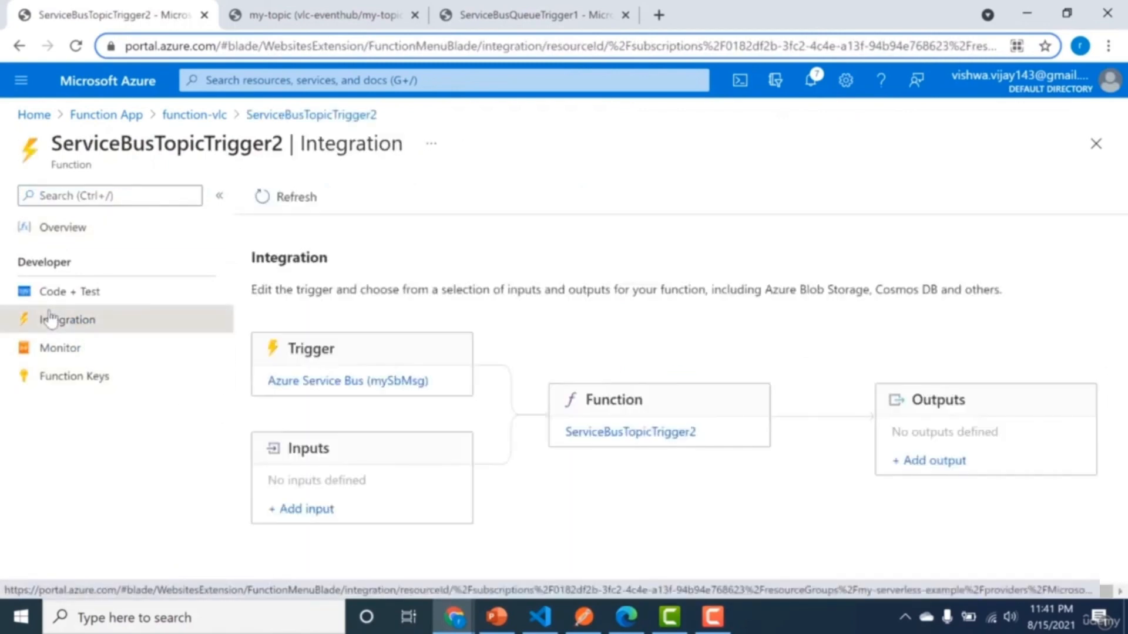
pyautogui.click(302, 381)
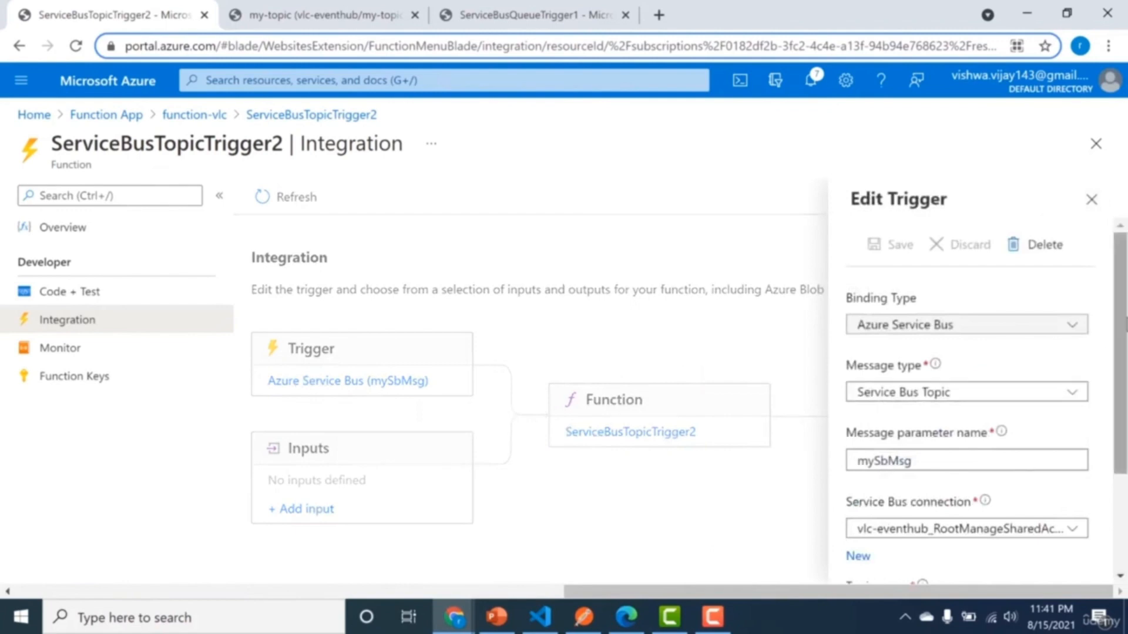
pyautogui.scroll(-3, 1116, 502)
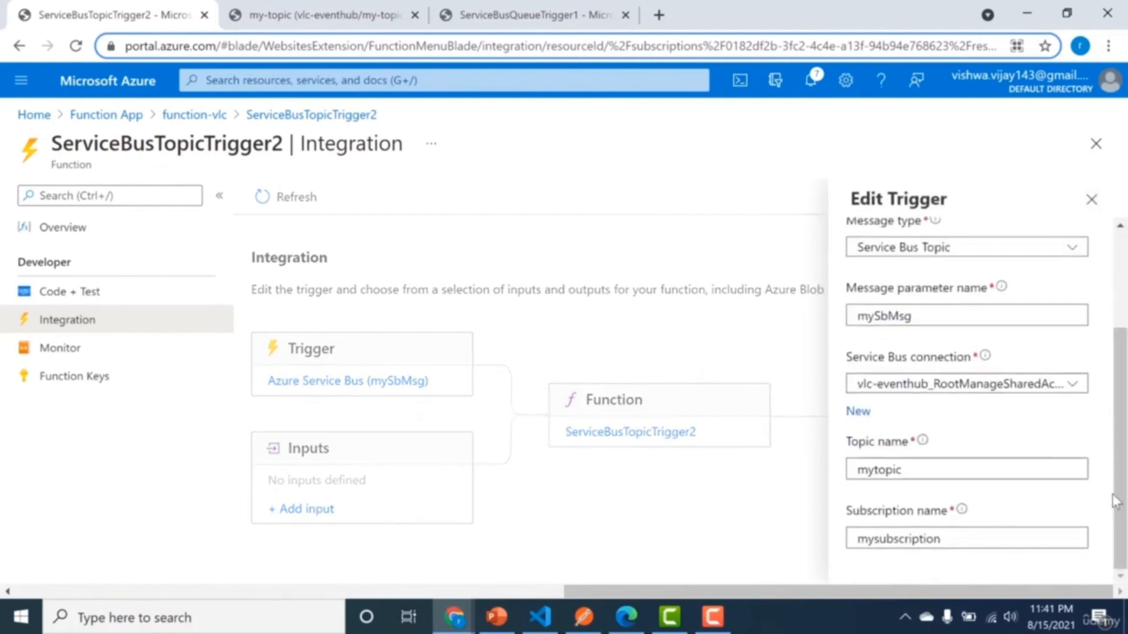
pyautogui.click(875, 470)
pyautogui.write('-')
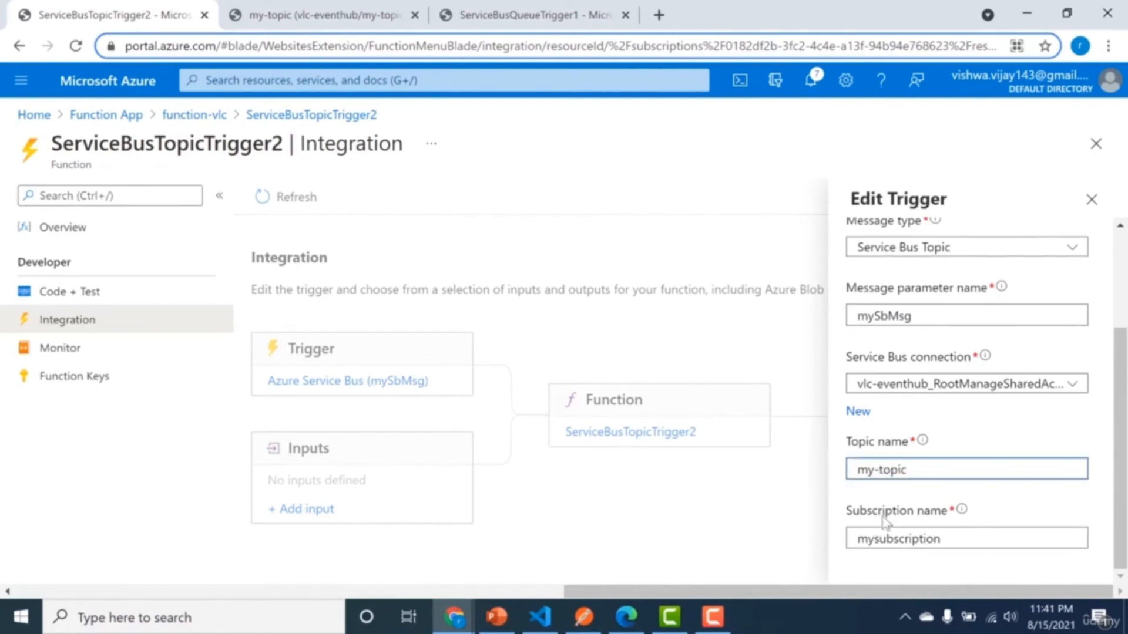
# Set the trigger's subscription name to my-subscription and save the trigger.
pyautogui.click(876, 539)
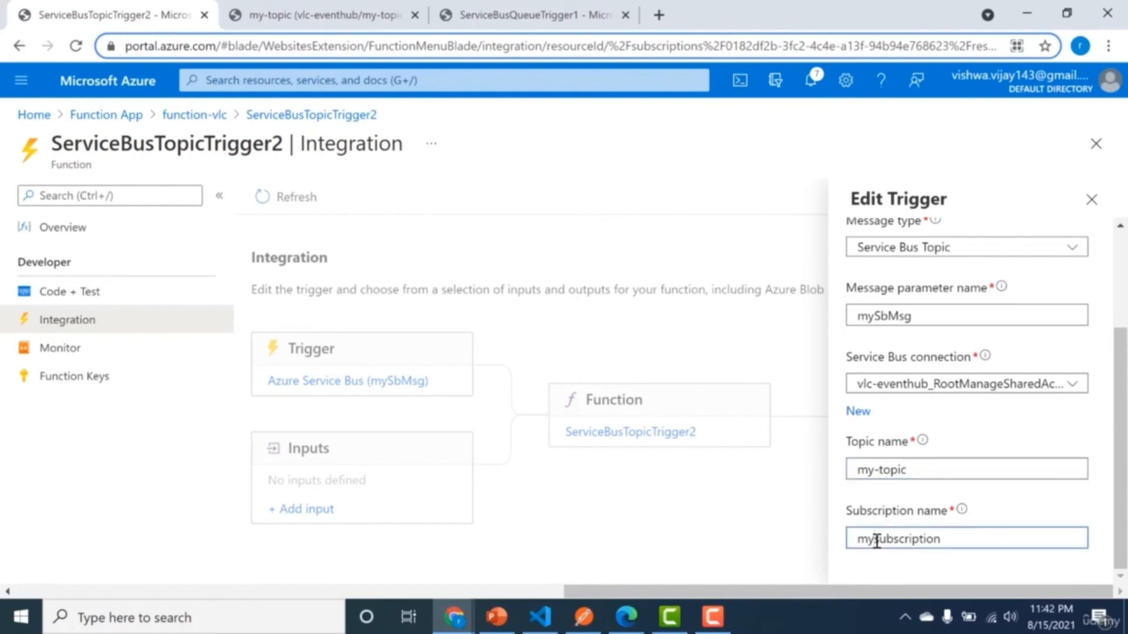
pyautogui.write('s')
pyautogui.write('-')
pyautogui.scroll(3, 1125, 393)
pyautogui.scroll(-3, 1124, 406)
pyautogui.moveTo(852, 539); pyautogui.dragTo(948, 545)
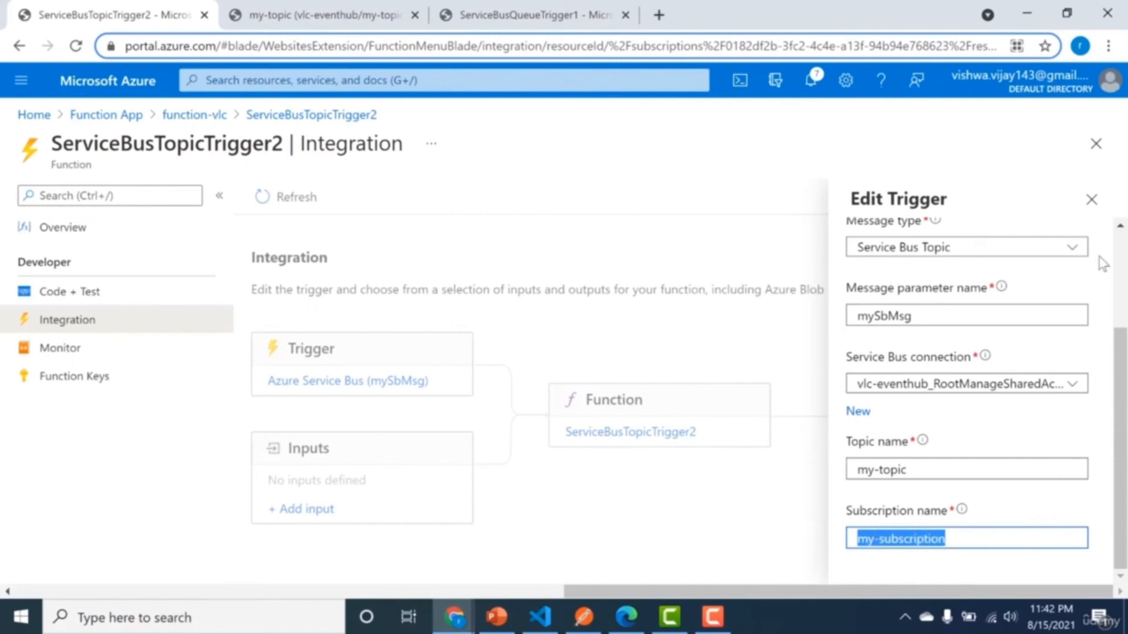
pyautogui.scroll(3, 1116, 261)
pyautogui.click(888, 245)
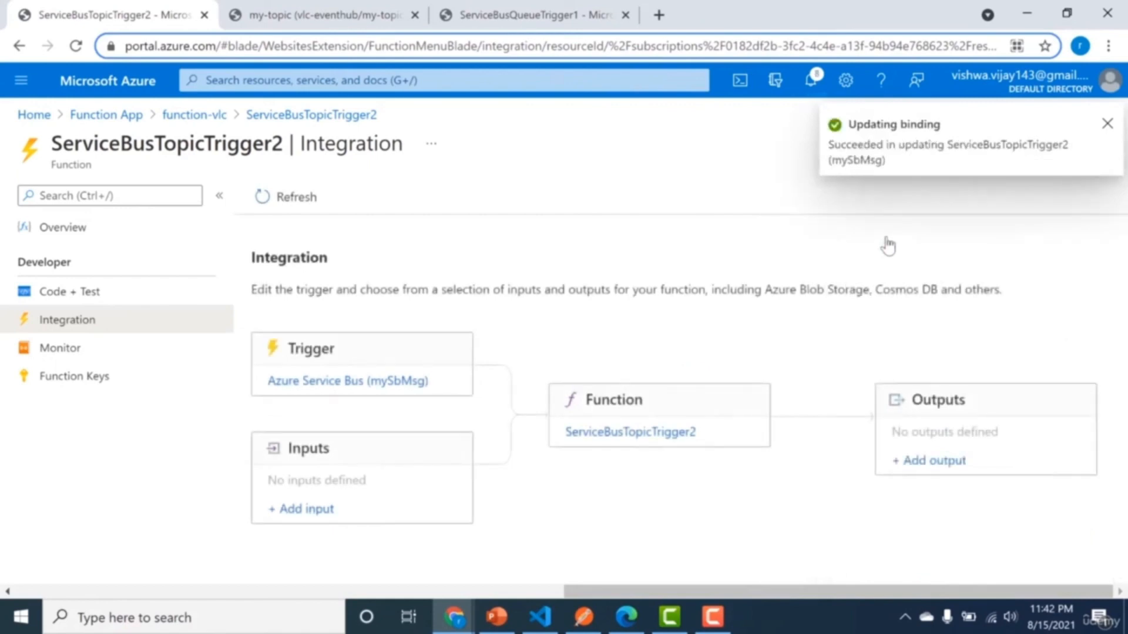
pyautogui.click(1107, 125)
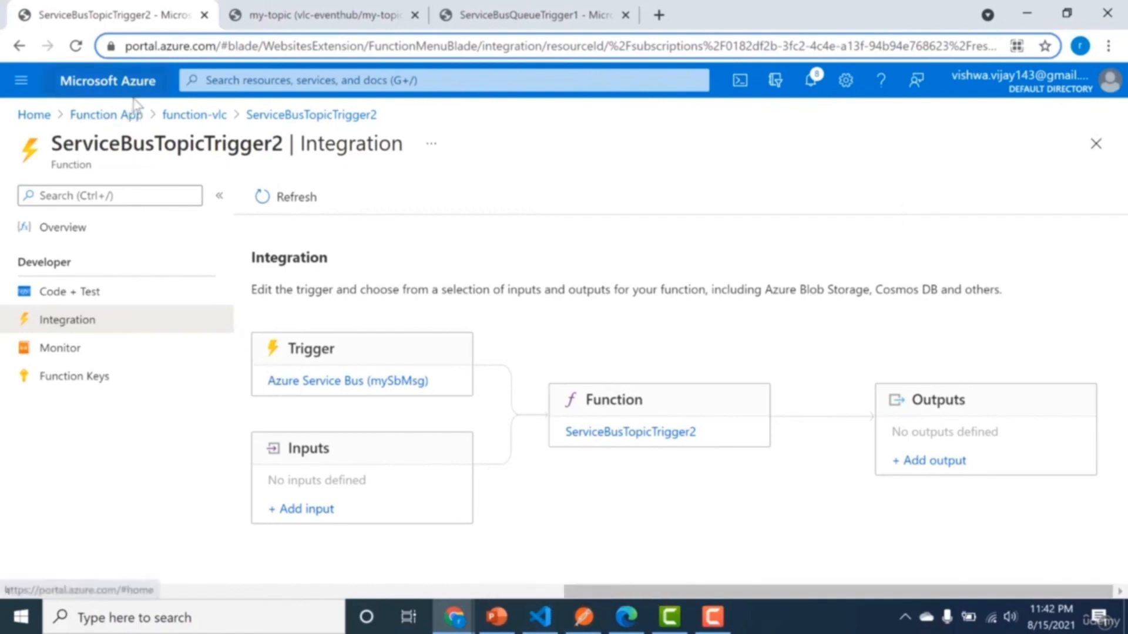
# Test-run my-topic-HttpTrigger as a POST request with the body {"name": "Azure"} and check the response content.
pyautogui.click(178, 114)
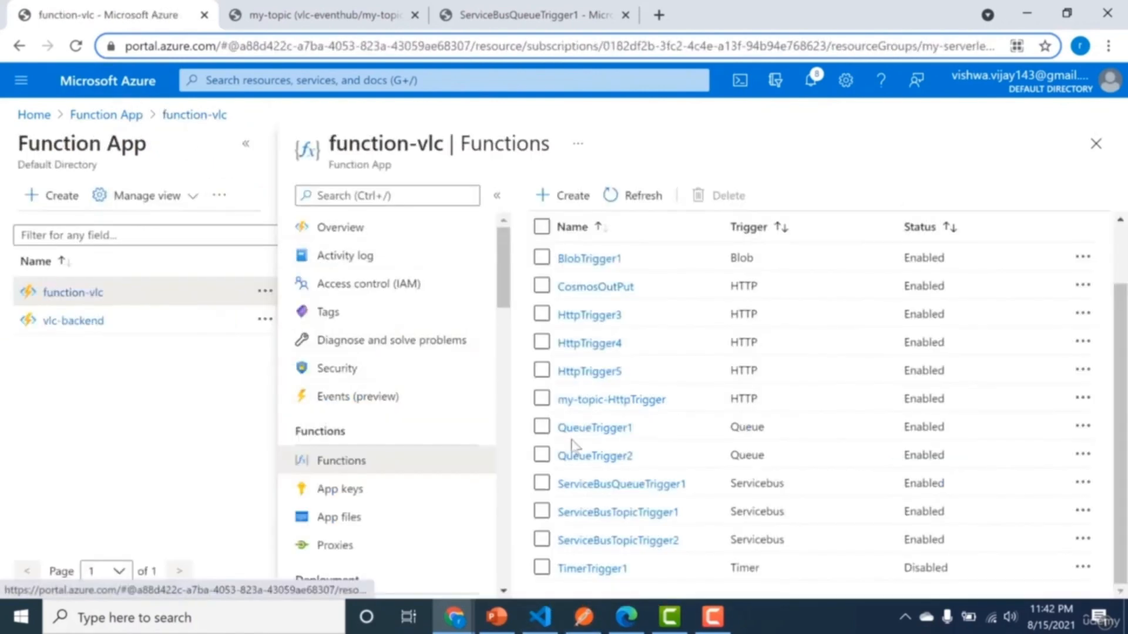
pyautogui.click(611, 399)
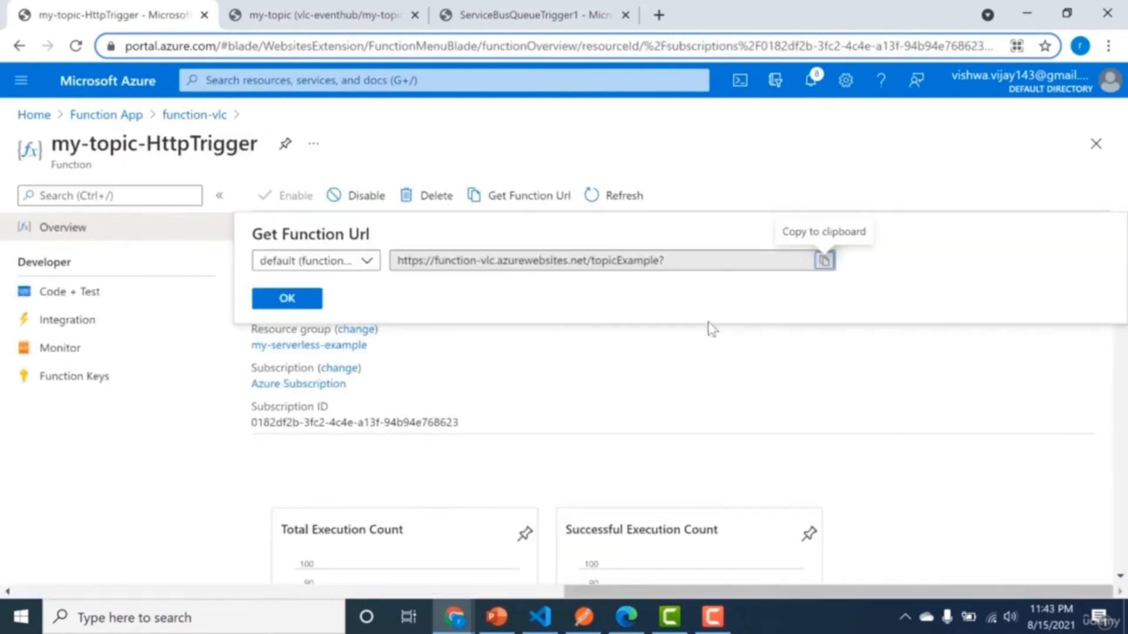
pyautogui.click(625, 340)
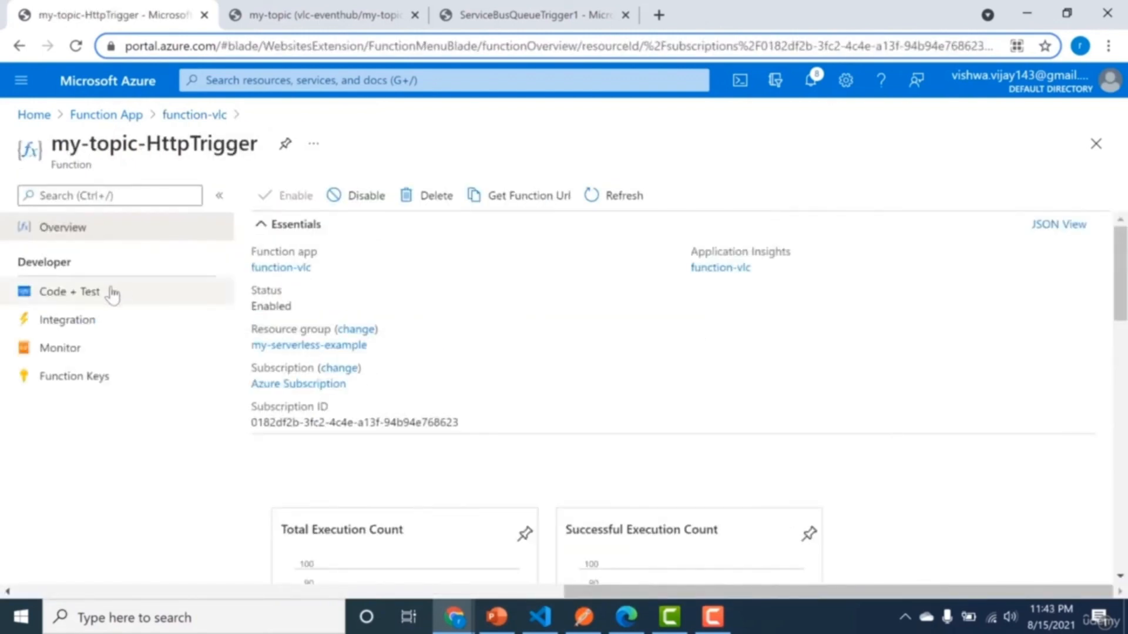
pyautogui.click(88, 292)
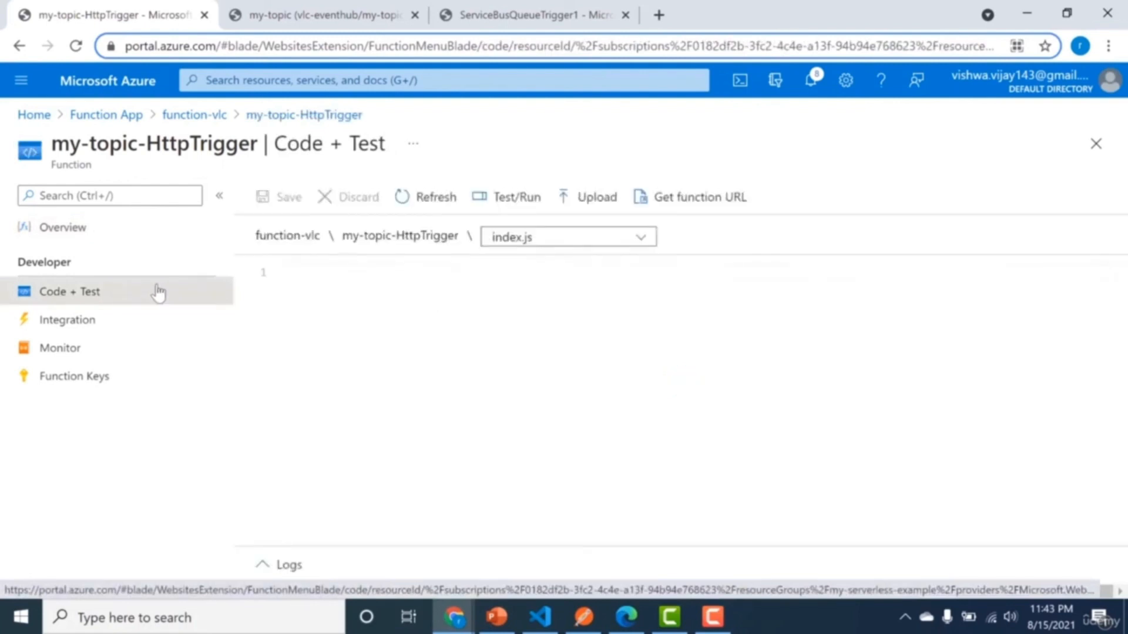
pyautogui.click(516, 200)
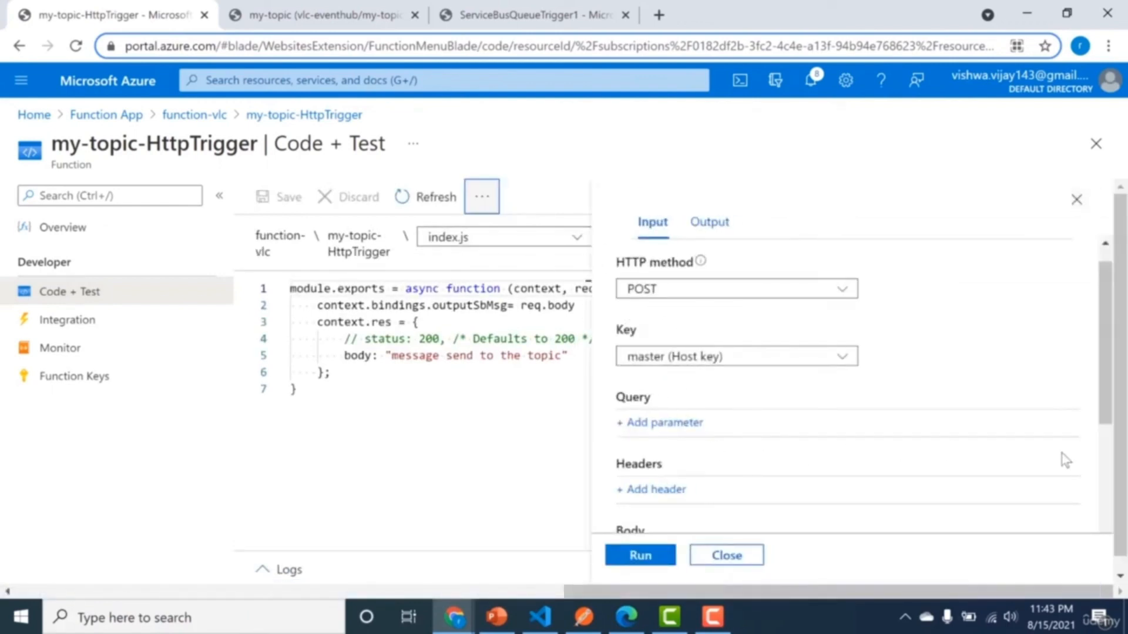
pyautogui.click(1105, 472)
pyautogui.moveTo(1101, 465); pyautogui.dragTo(1101, 436)
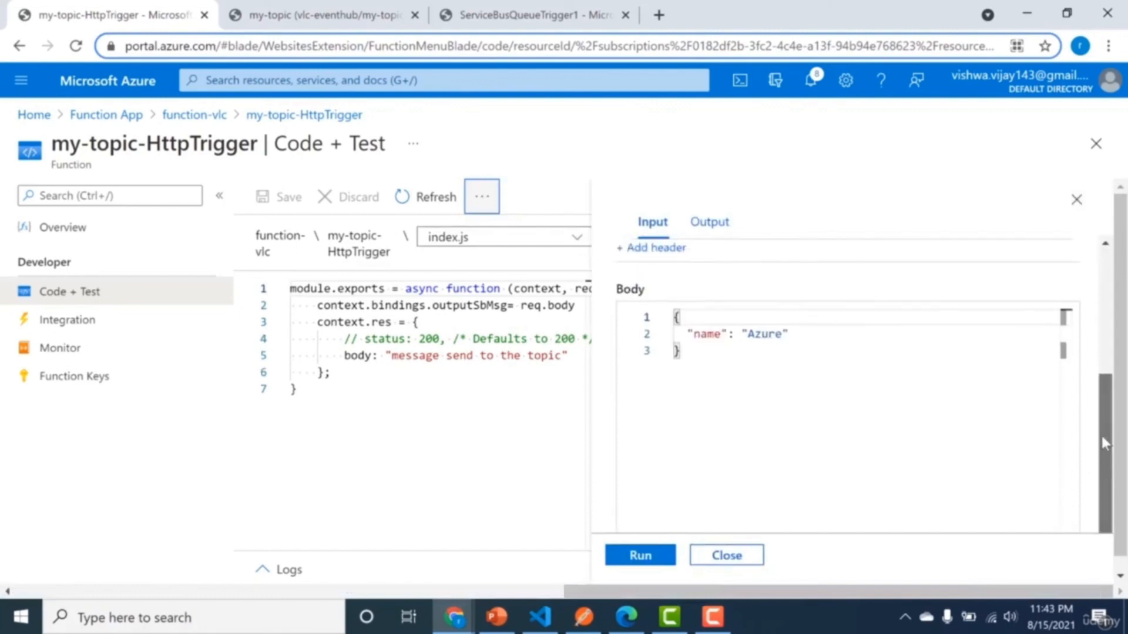
pyautogui.hotkey('ctrl', 'a')
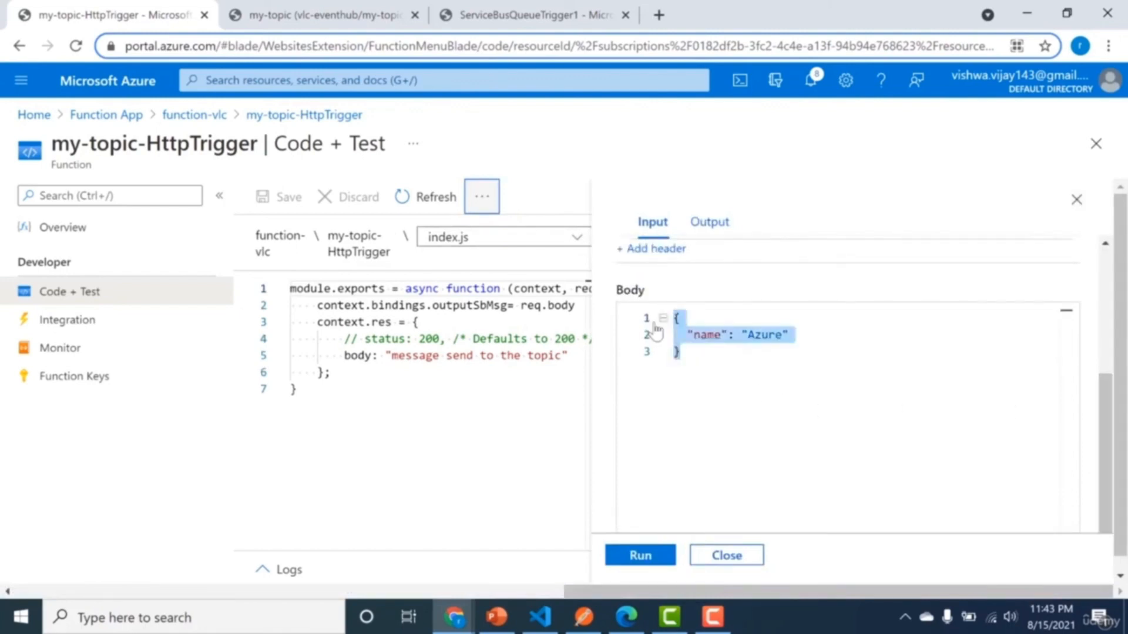
pyautogui.click(636, 557)
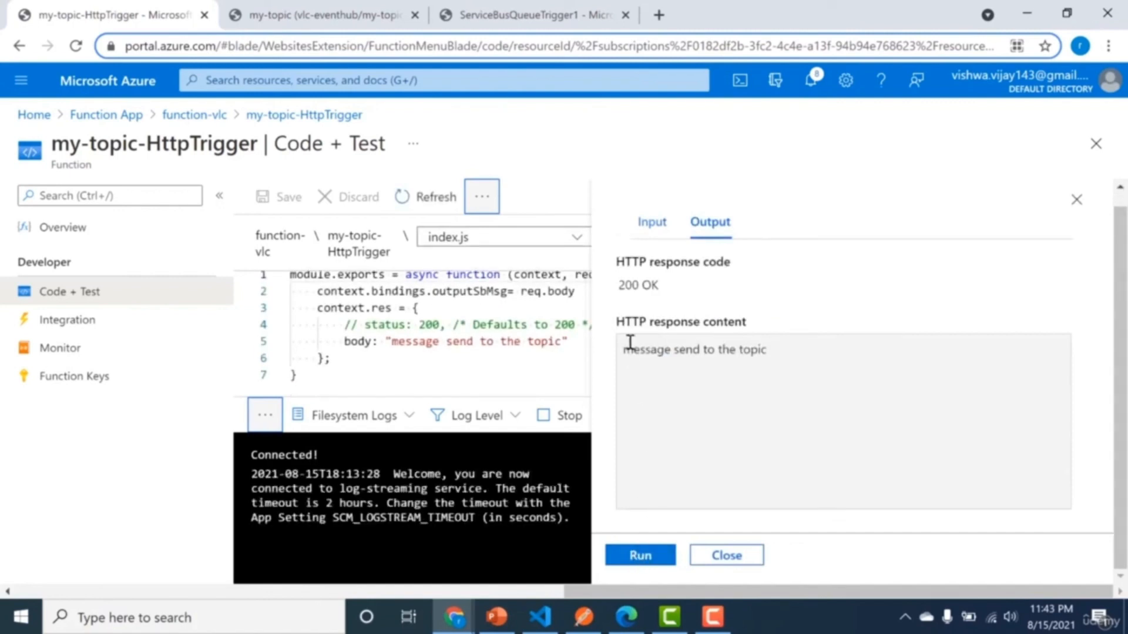
pyautogui.moveTo(626, 348); pyautogui.dragTo(804, 349)
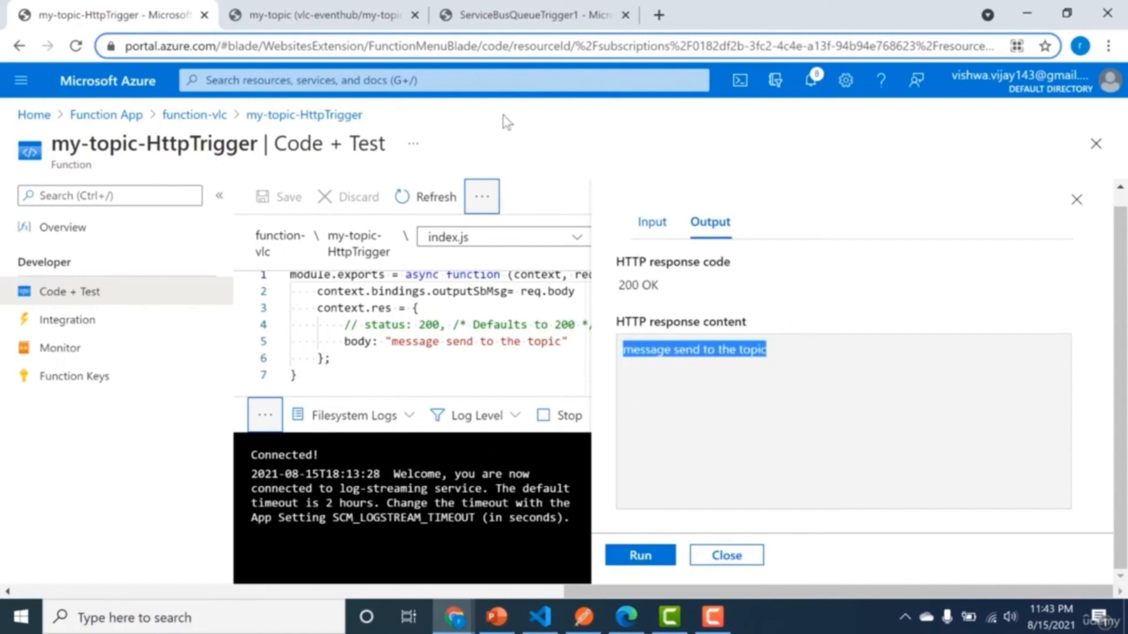
# Examine the message processed by ServiceBusTopicTrigger1 in its monitored invocation details.
pyautogui.click(323, 15)
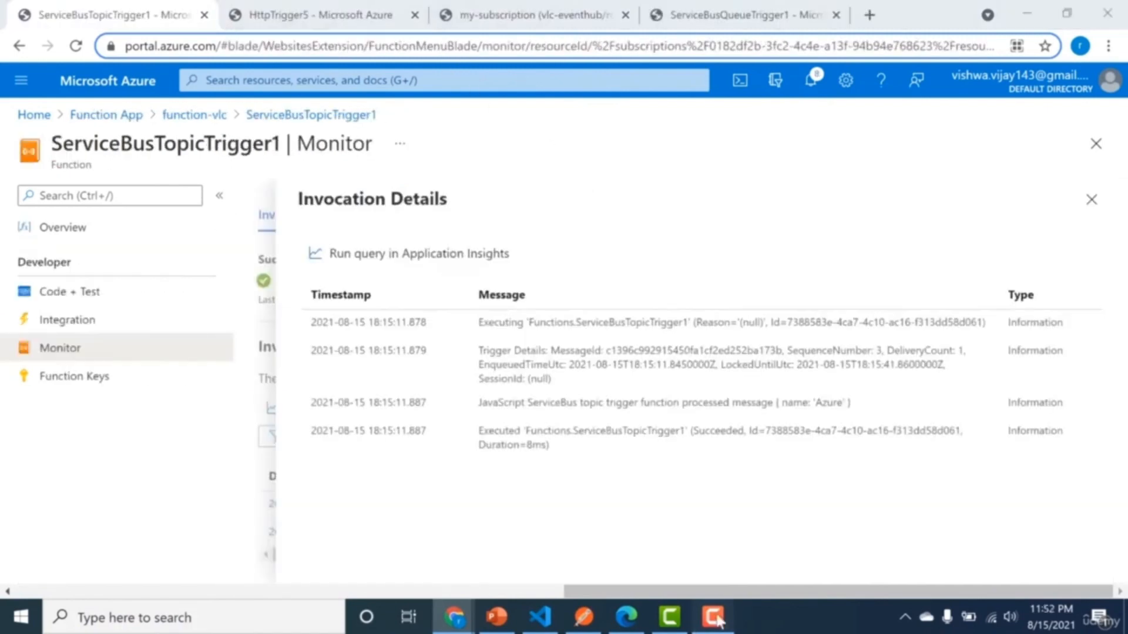
pyautogui.click(714, 617)
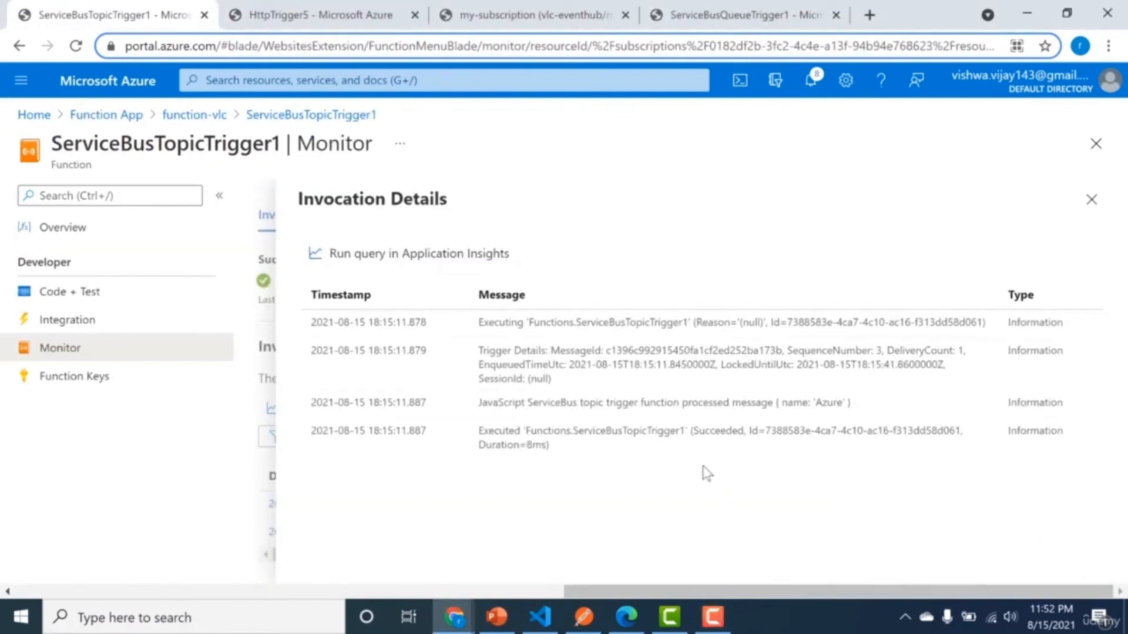
pyautogui.moveTo(775, 406); pyautogui.dragTo(851, 403)
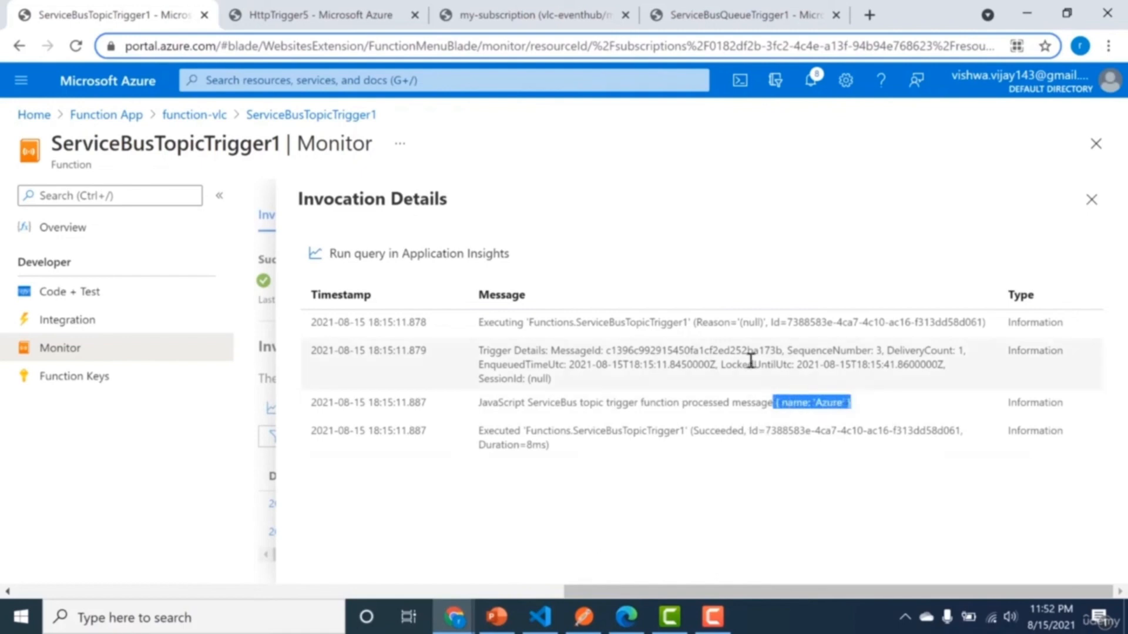
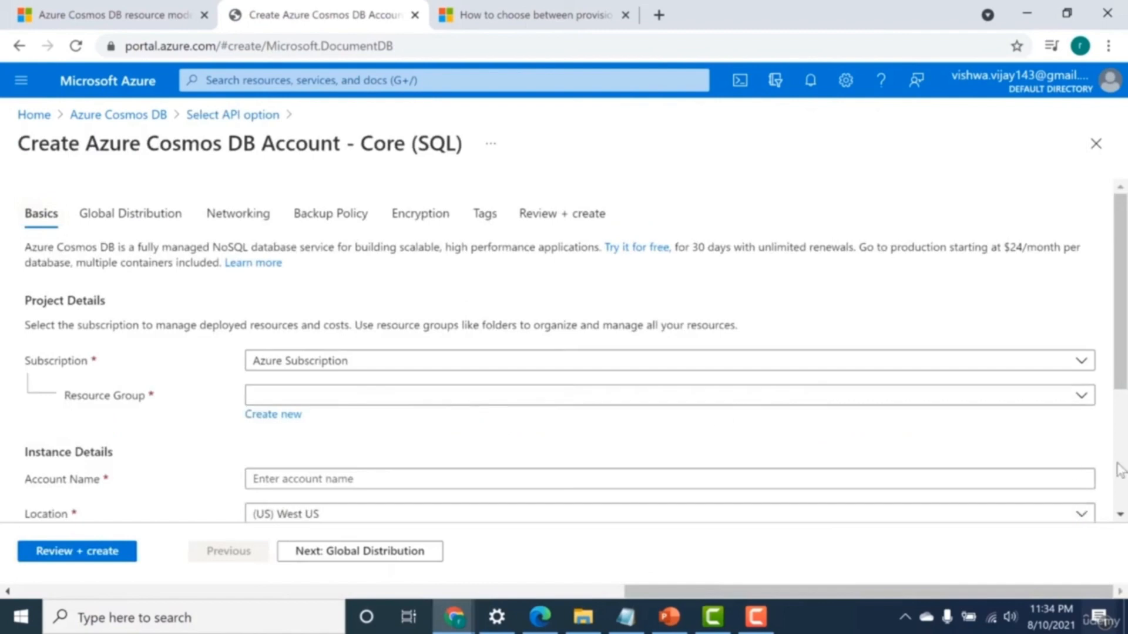
# Leave the Cosmos DB account creation form and open the Data Explorer of the existing vlc-cosmos account.
pyautogui.scroll(-3, 1119, 470)
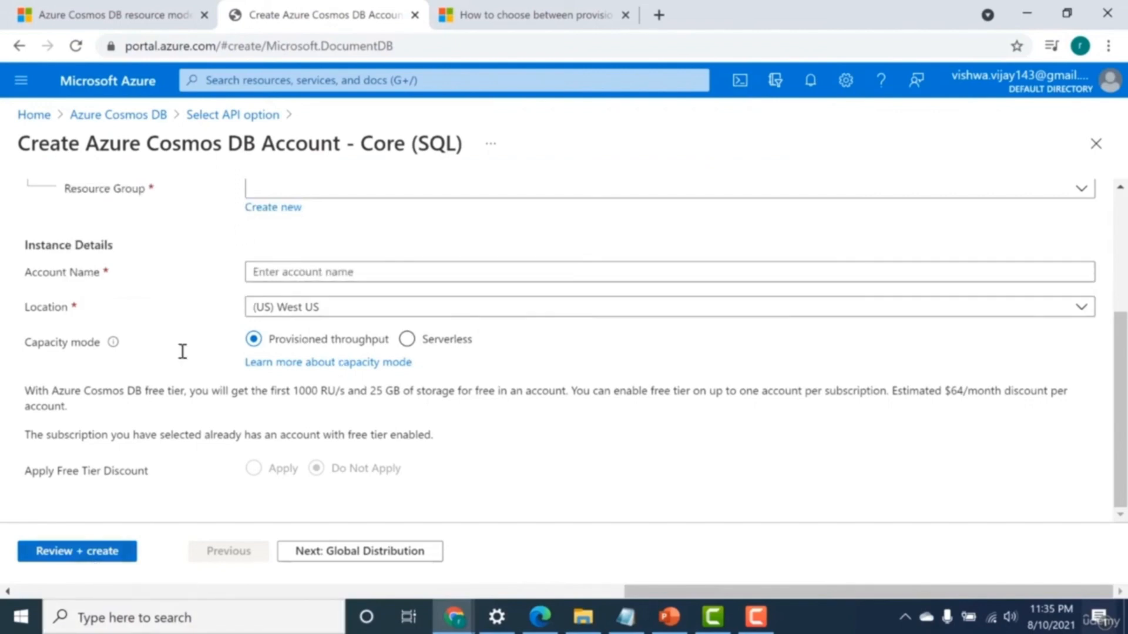
pyautogui.click(163, 117)
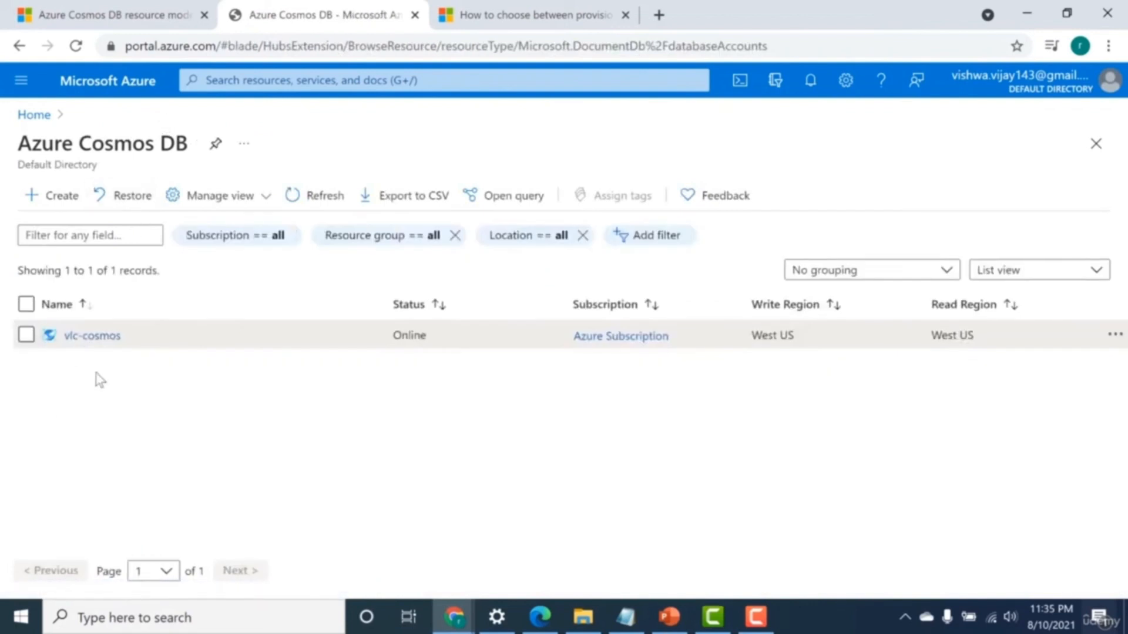
pyautogui.click(92, 336)
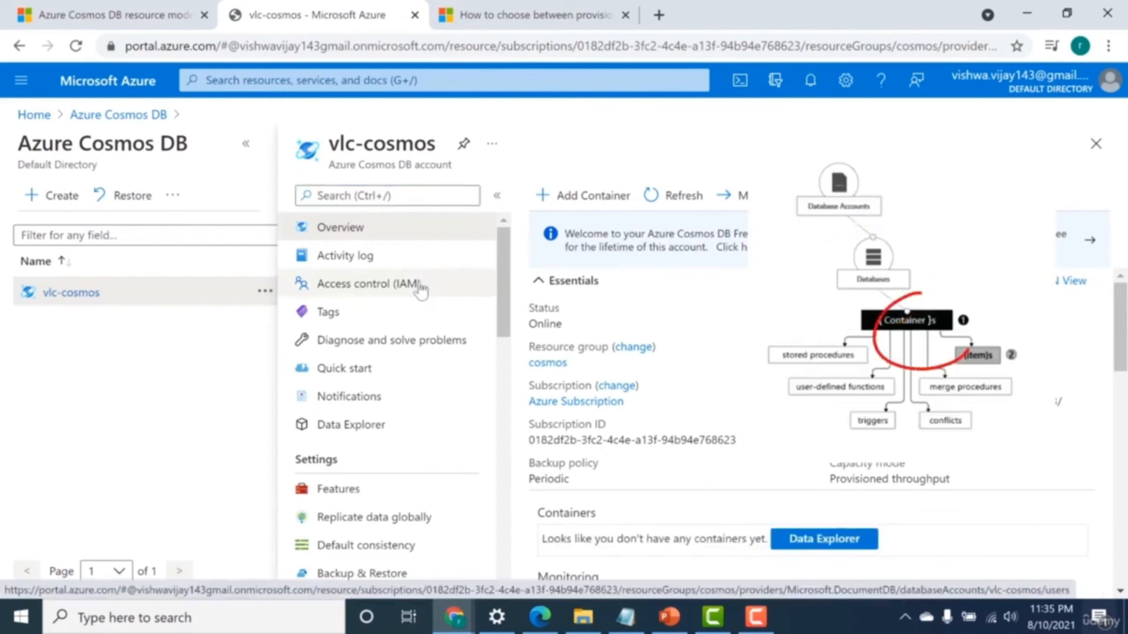
pyautogui.click(404, 426)
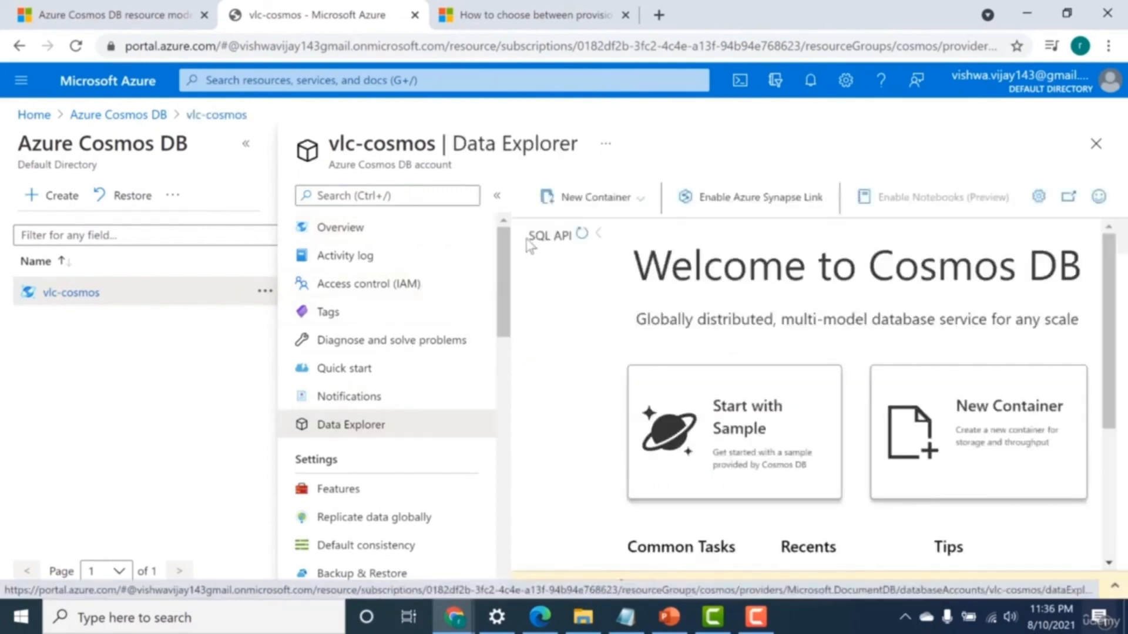
# Start a new container in a newly created database with the id Person.
pyautogui.click(584, 202)
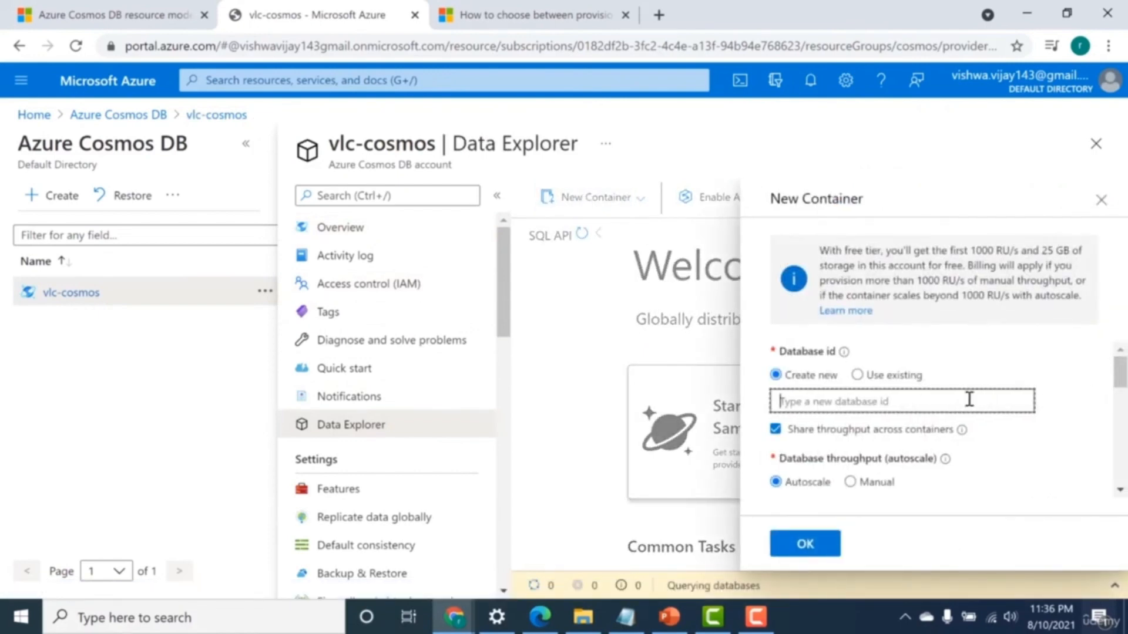
pyautogui.write('da')
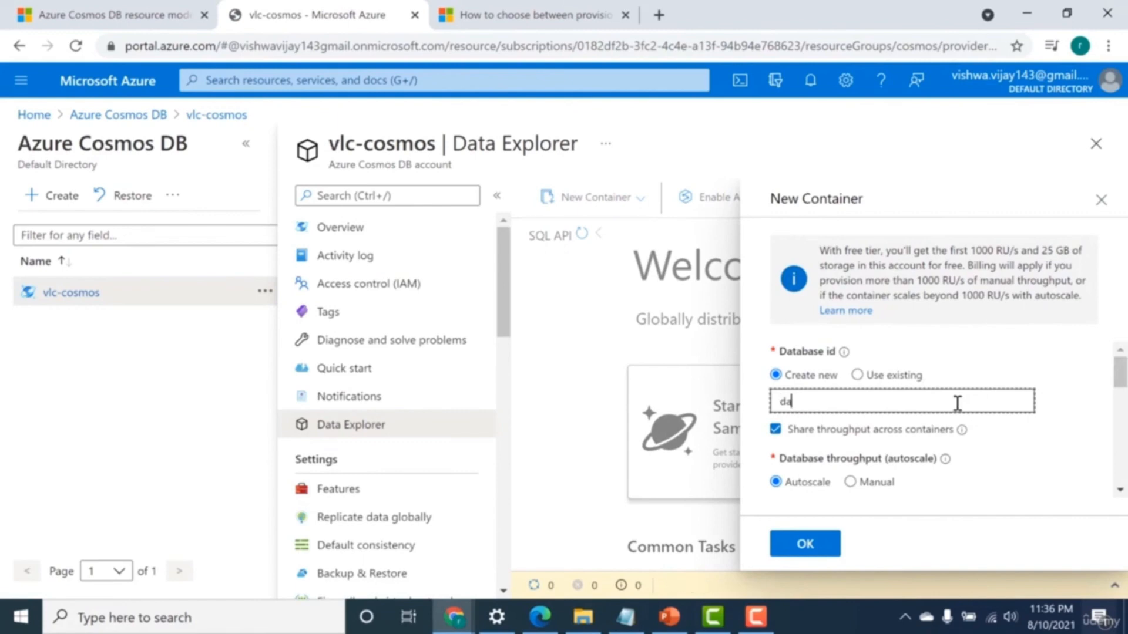
pyautogui.press('BackSpace')
pyautogui.press('BackSpace')
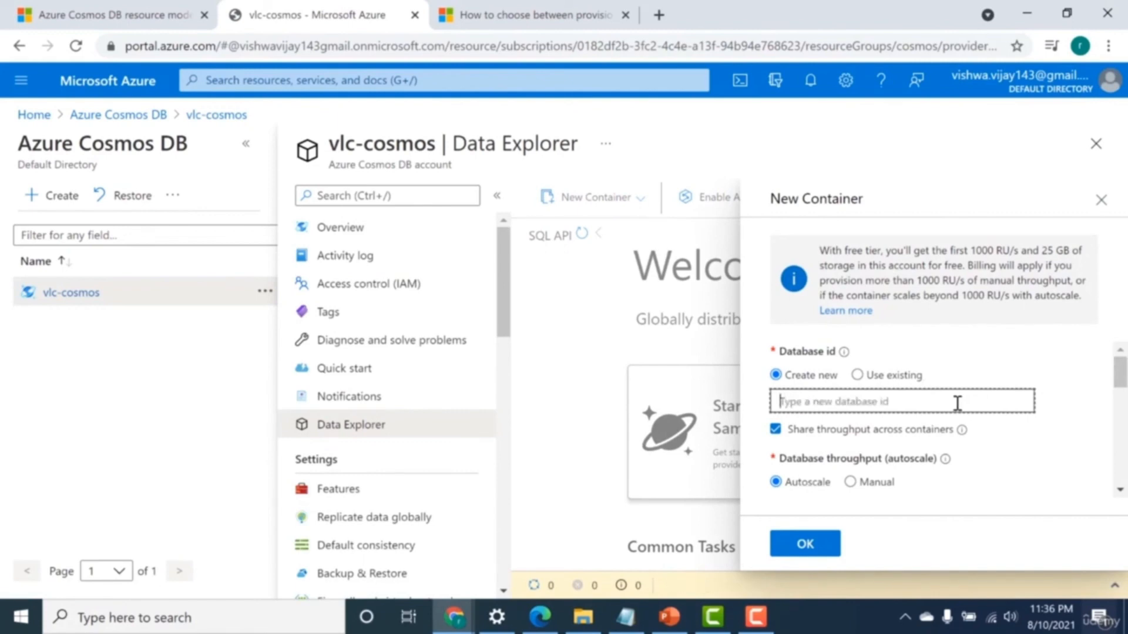
pyautogui.write('Person')
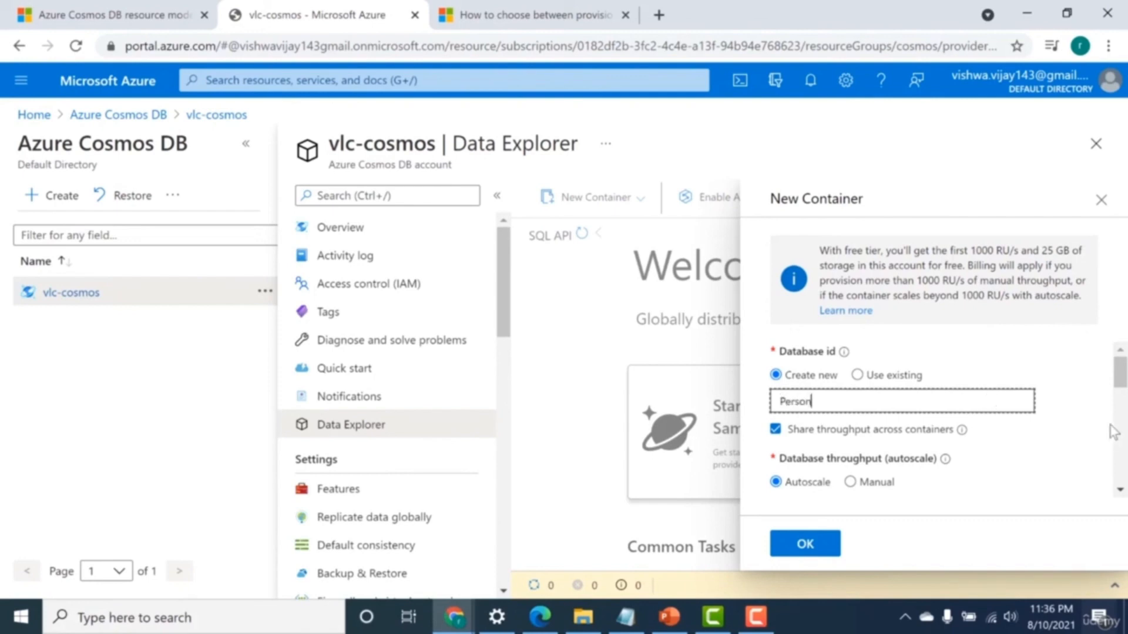
# Set the Person database's throughput to Manual at 400 RU/s and check its estimated monthly cost.
pyautogui.moveTo(1120, 377); pyautogui.dragTo(1122, 394)
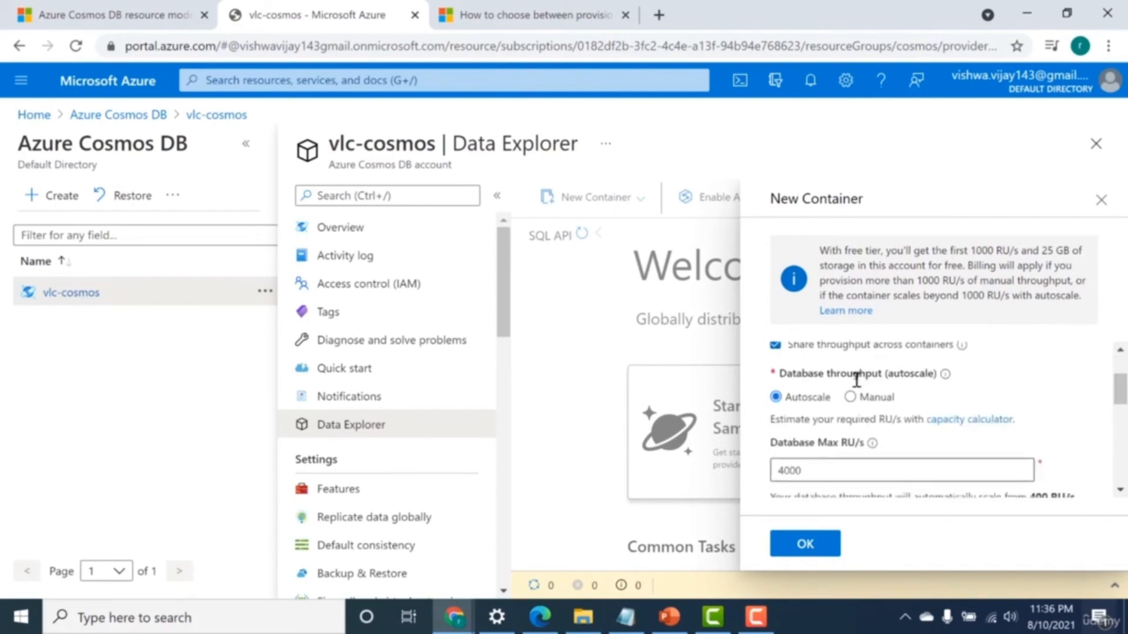
pyautogui.click(850, 397)
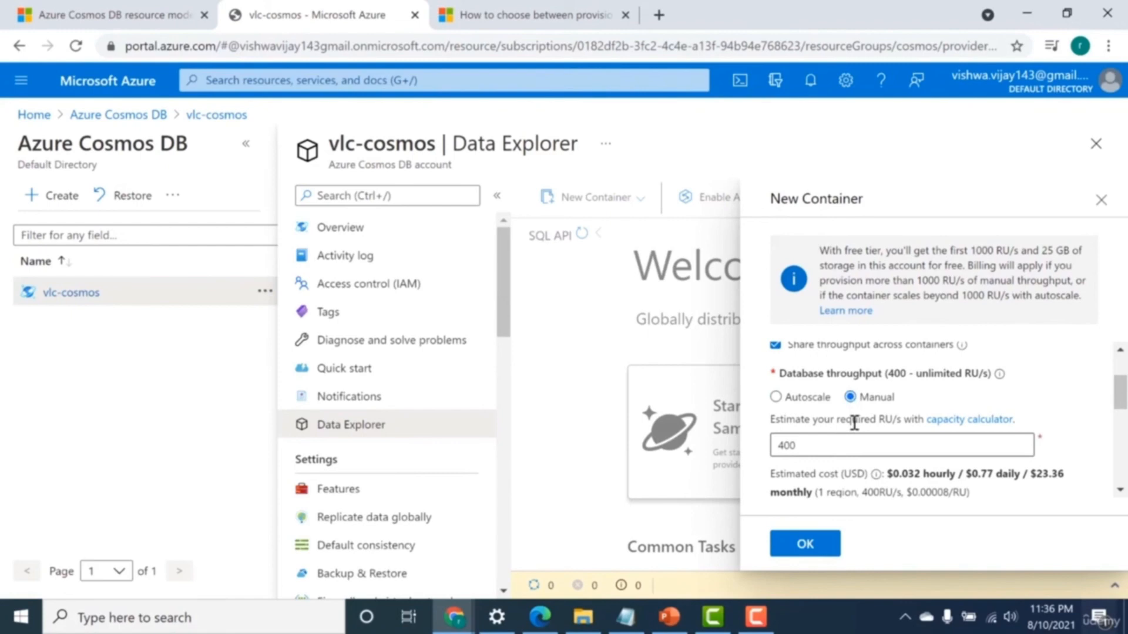
pyautogui.click(806, 450)
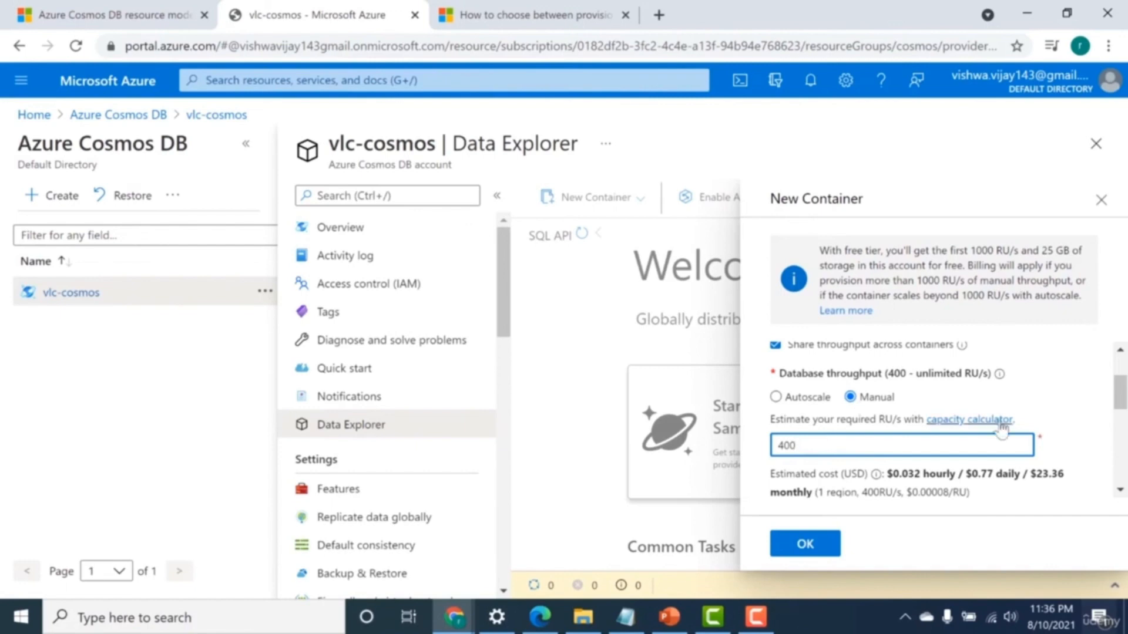
pyautogui.scroll(-1, 1119, 405)
pyautogui.scroll(-1, 1119, 405)
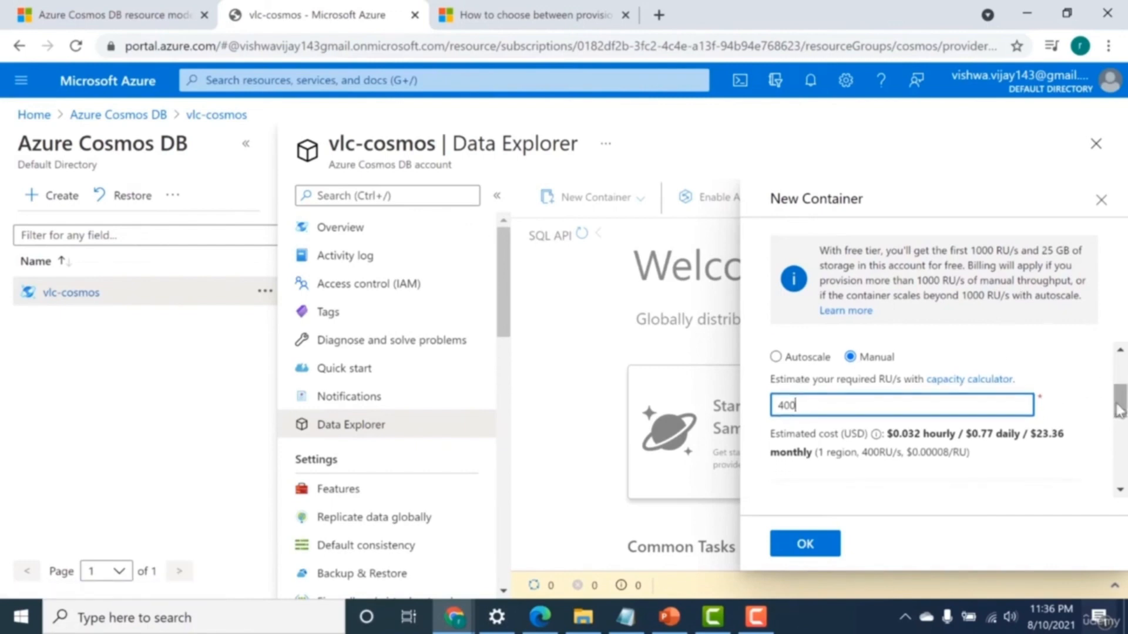
pyautogui.moveTo(1036, 435); pyautogui.dragTo(1046, 437)
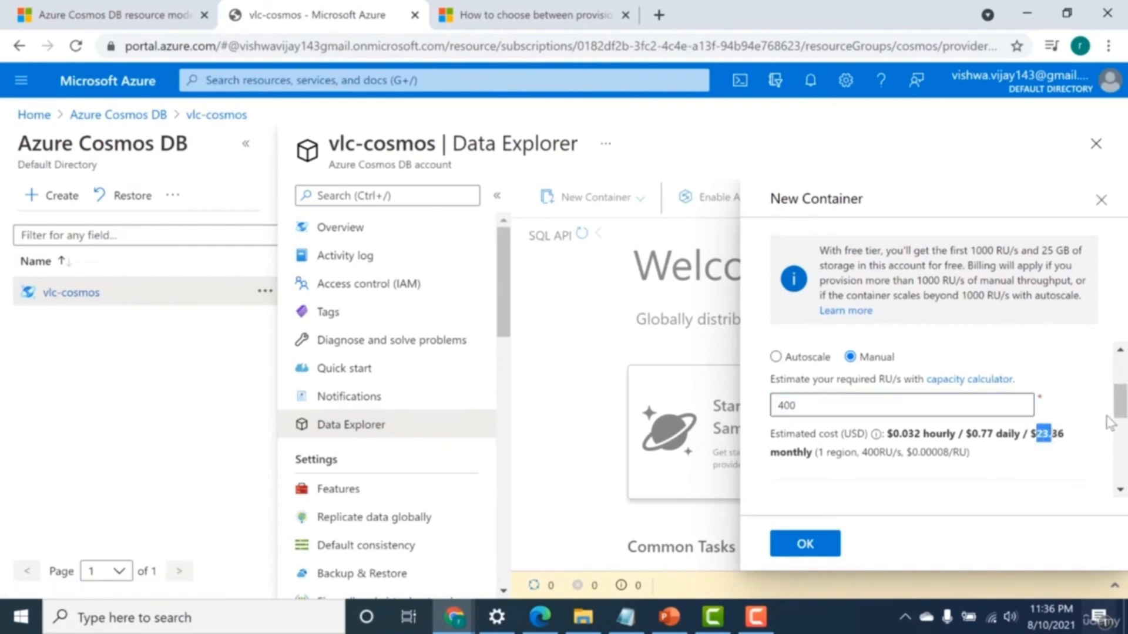
# Give the container the id User, keep automatic indexing and the partition key /pk, and create it.
pyautogui.scroll(-1, 1119, 405)
pyautogui.scroll(-3, 1119, 405)
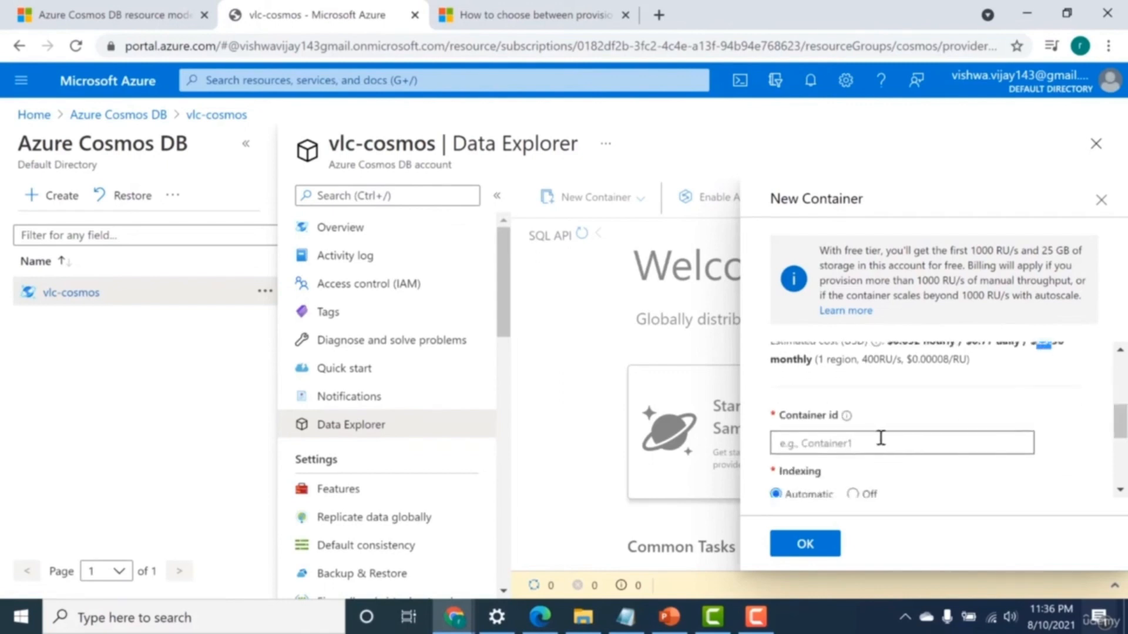
pyautogui.click(880, 438)
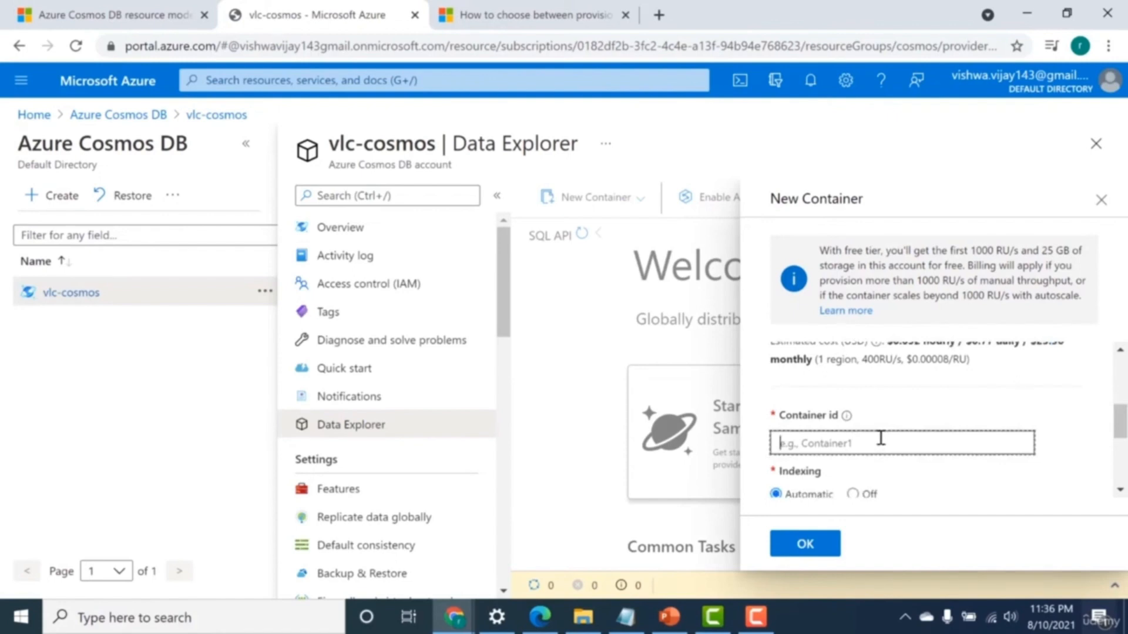
pyautogui.write('User')
pyautogui.scroll(-3, 785, 442)
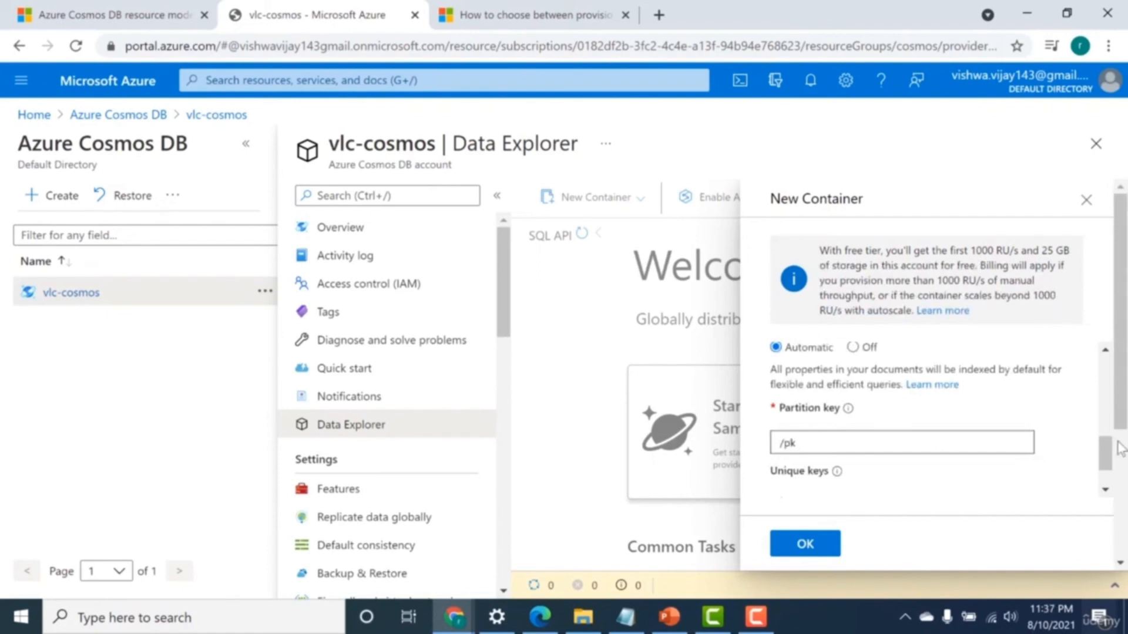
pyautogui.scroll(-4, 1118, 448)
pyautogui.moveTo(1119, 449); pyautogui.dragTo(1118, 371)
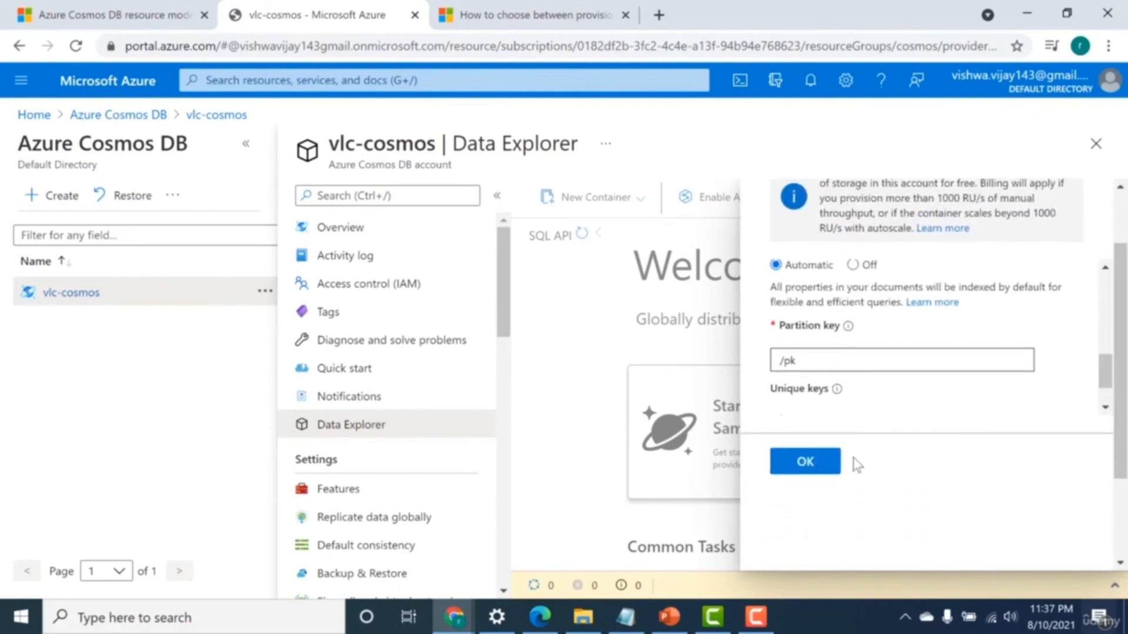
pyautogui.click(839, 464)
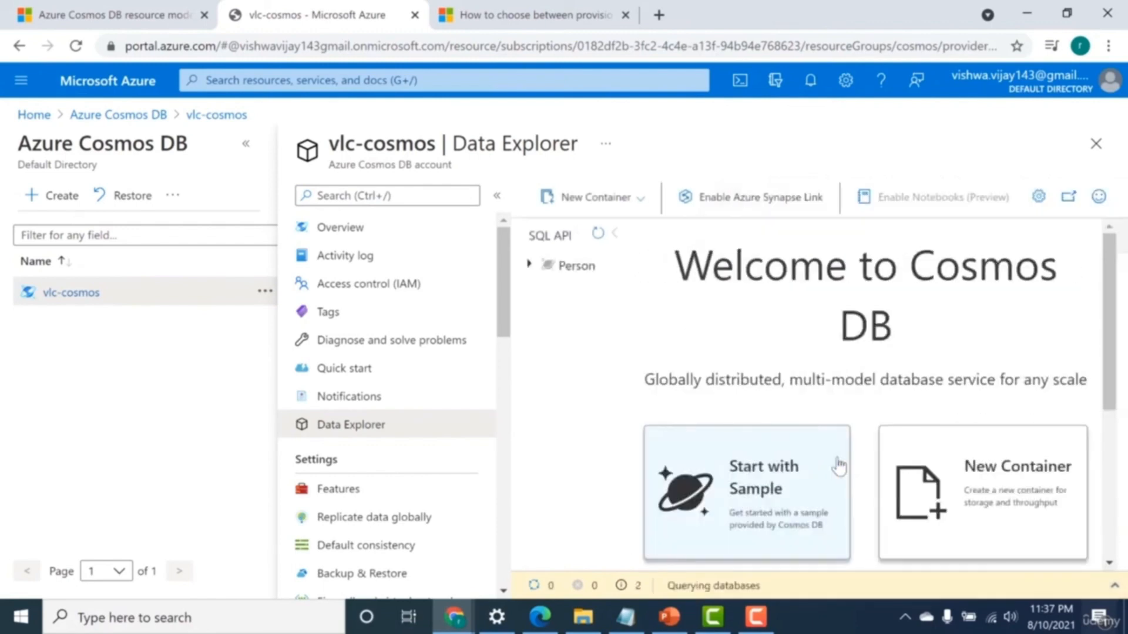
# Add a new item with the id "my new item" to the Person database's User container and save it.
pyautogui.click(529, 267)
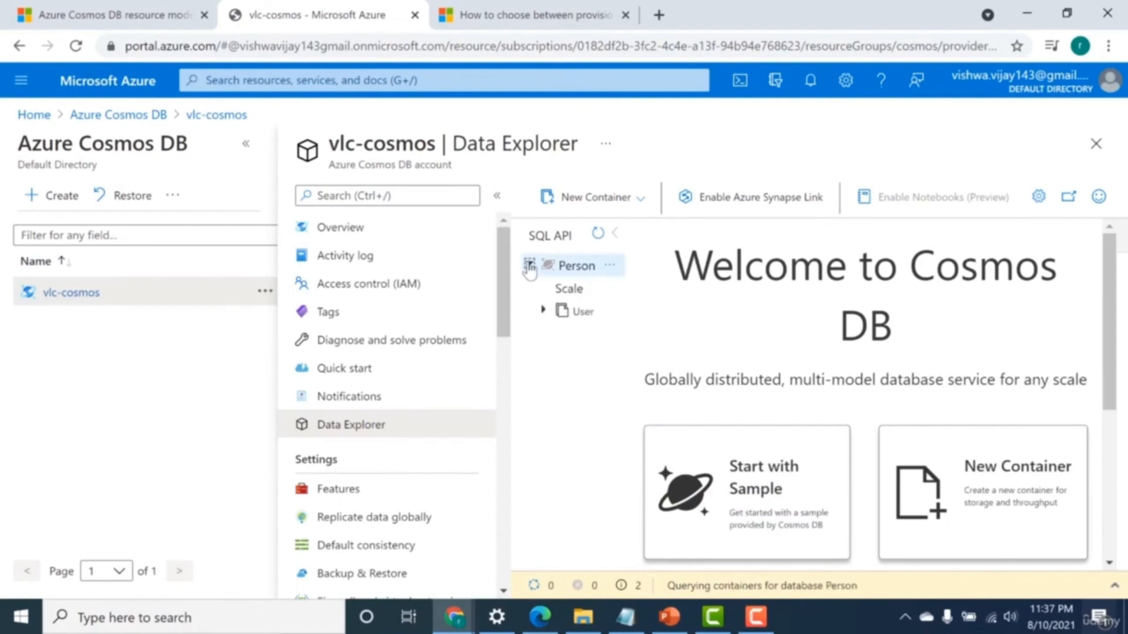
pyautogui.click(559, 312)
pyautogui.click(581, 334)
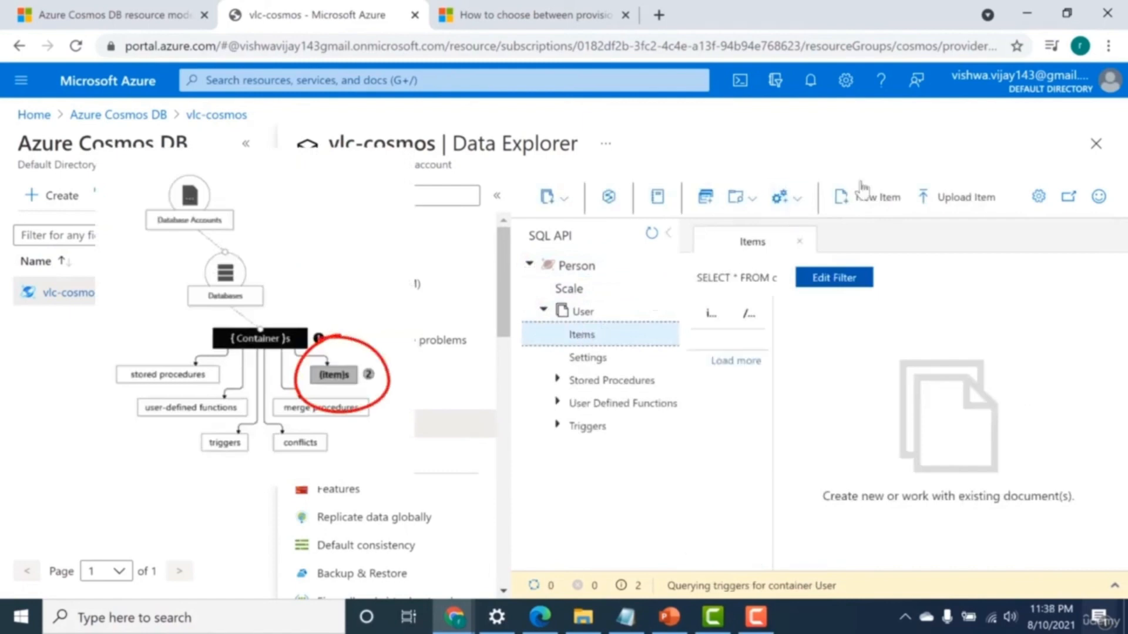
pyautogui.click(863, 198)
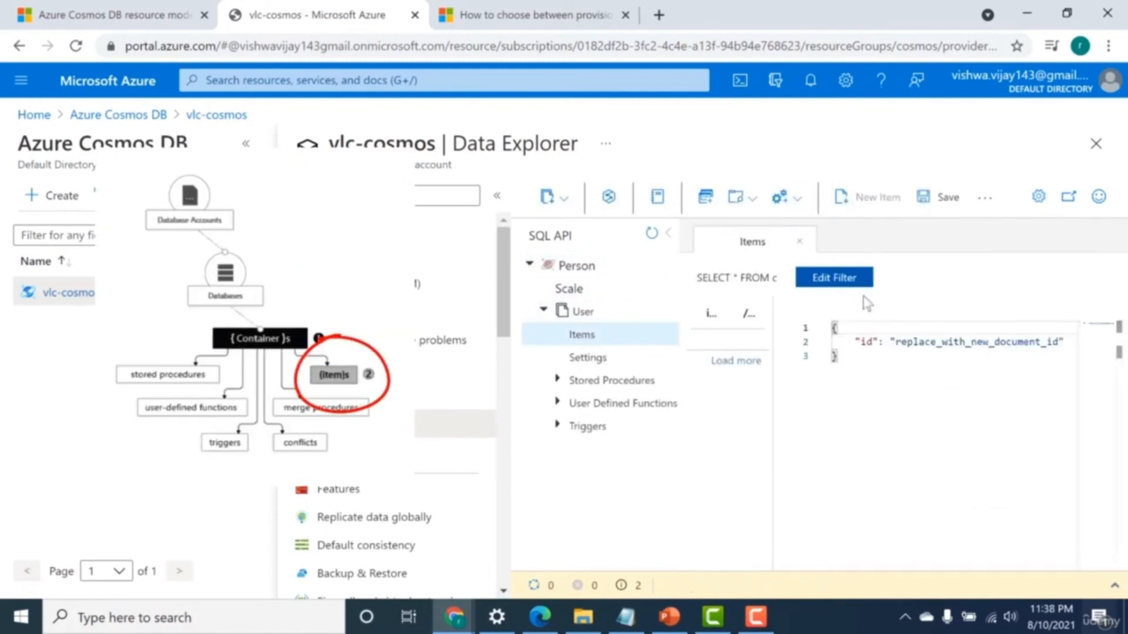
pyautogui.click(904, 342)
pyautogui.moveTo(925, 346); pyautogui.dragTo(1051, 342)
pyautogui.press('BackSpace')
pyautogui.press('BackSpace')
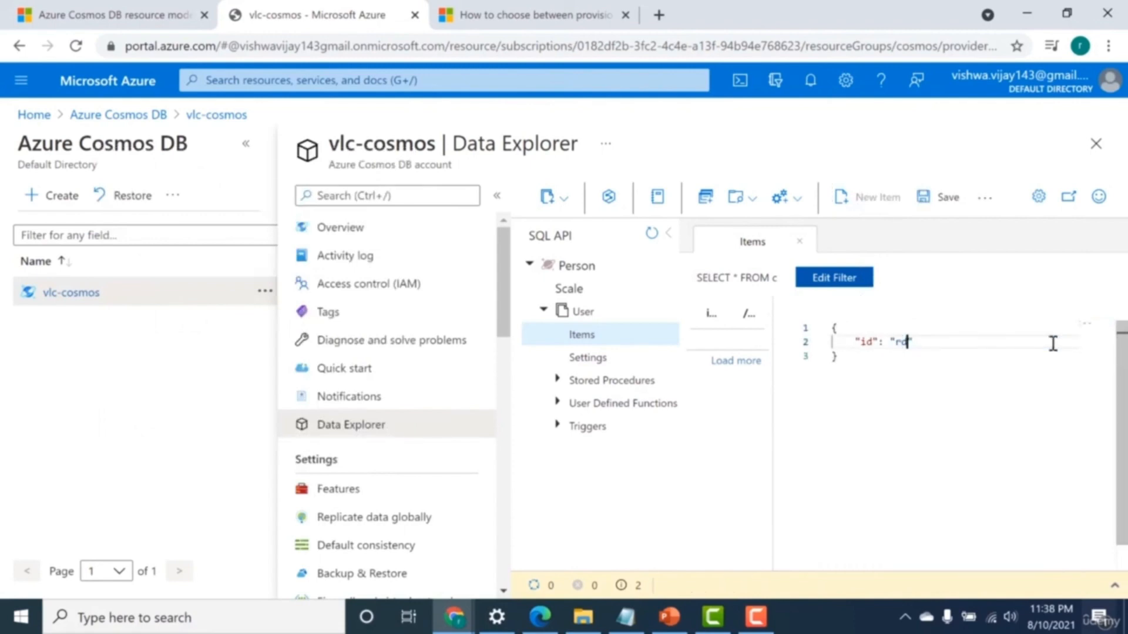
pyautogui.press('Delete')
pyautogui.write('my new item')
pyautogui.click(947, 200)
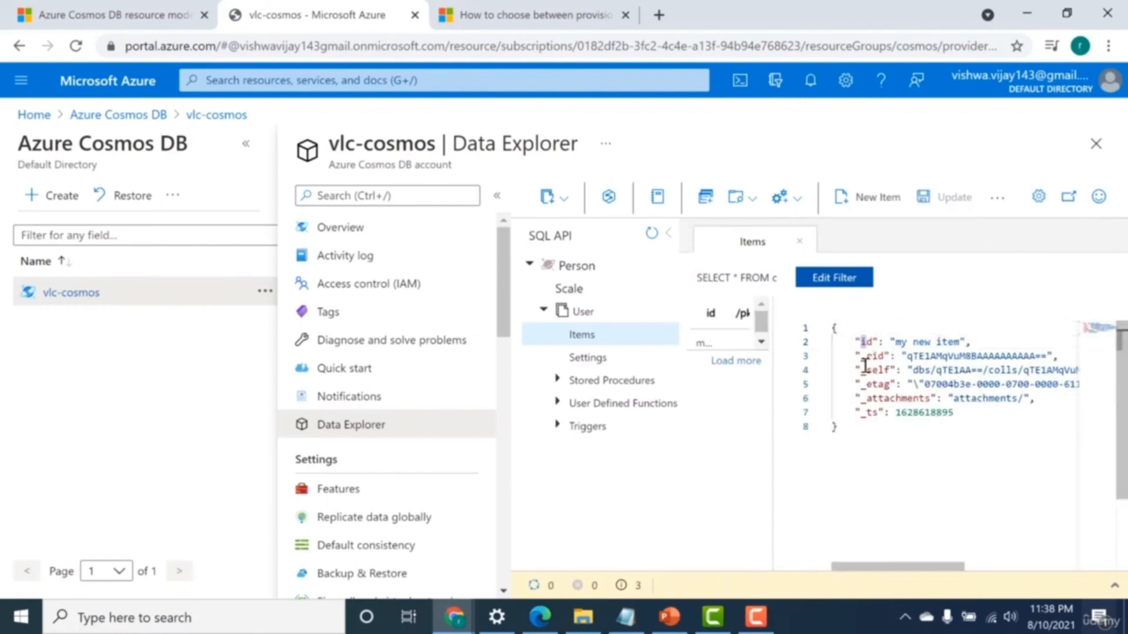
# Examine the saved item's id and its system-generated properties such as _rid and _ts.
pyautogui.click(866, 342)
pyautogui.click(872, 357)
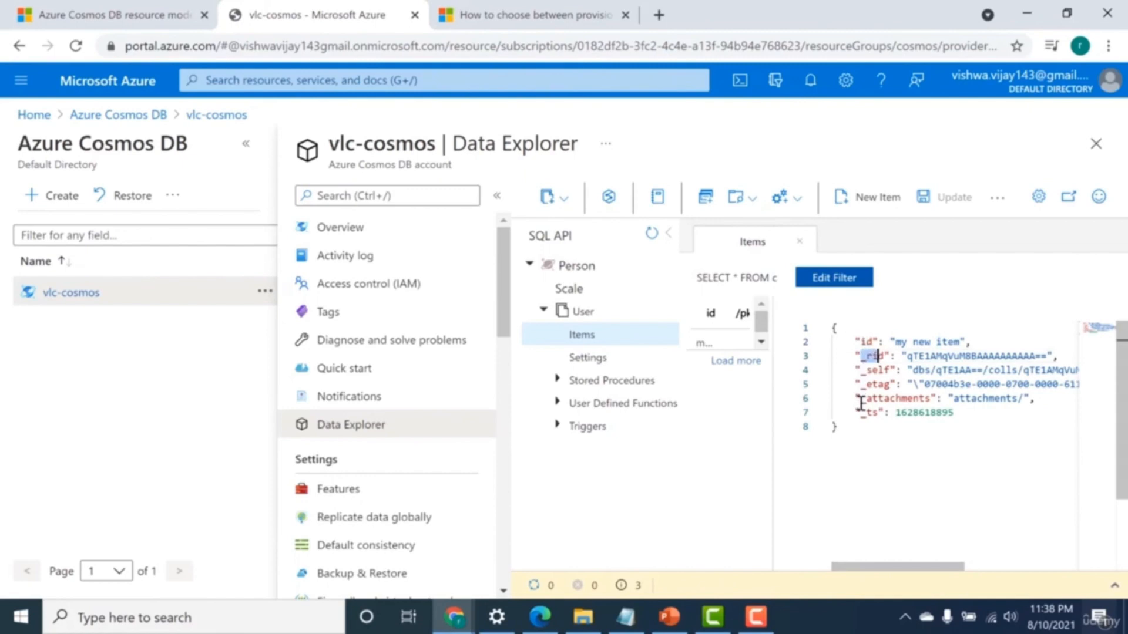
pyautogui.click(869, 411)
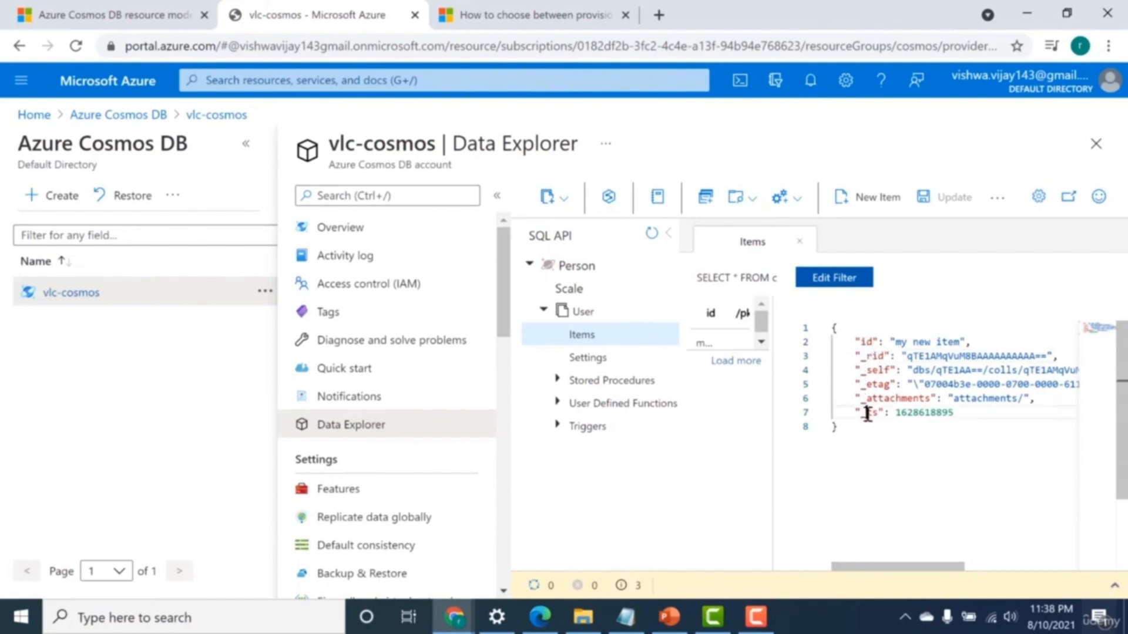
pyautogui.click(876, 356)
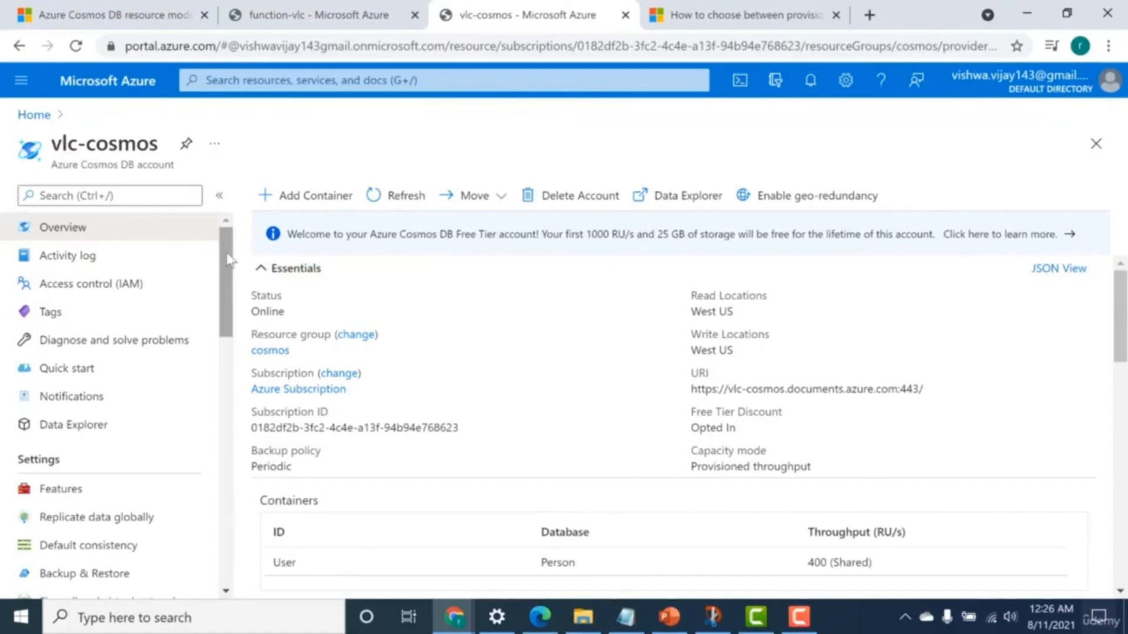
# Begin adding an Azure Function to vlc-cosmos, selecting the User container to monitor and the function-vlc function app.
pyautogui.moveTo(228, 258); pyautogui.dragTo(235, 352)
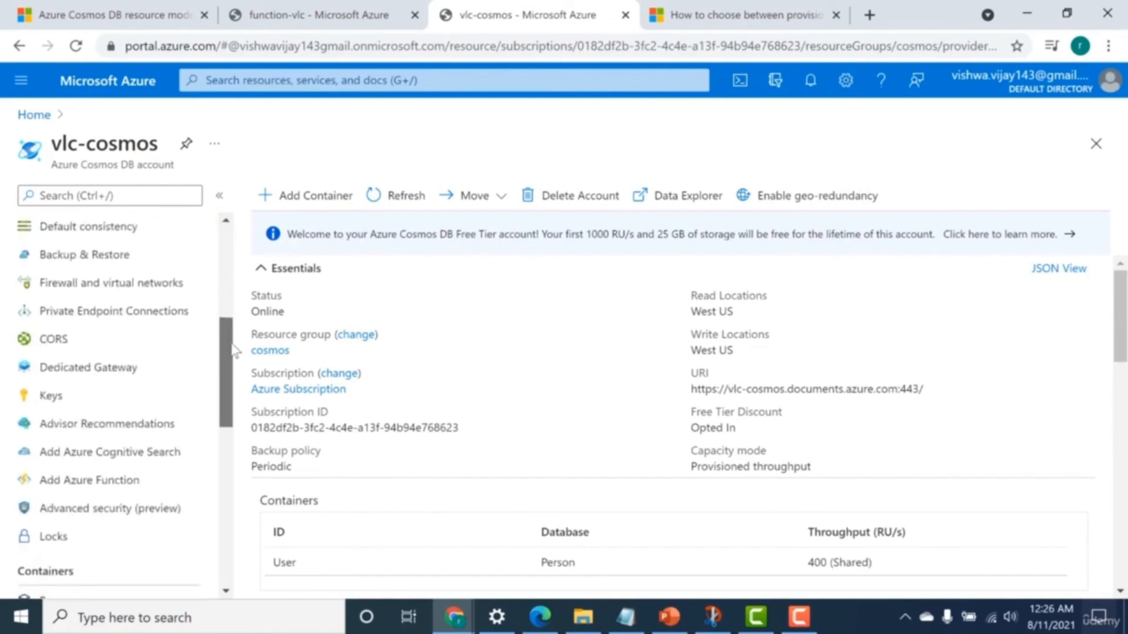
pyautogui.click(117, 481)
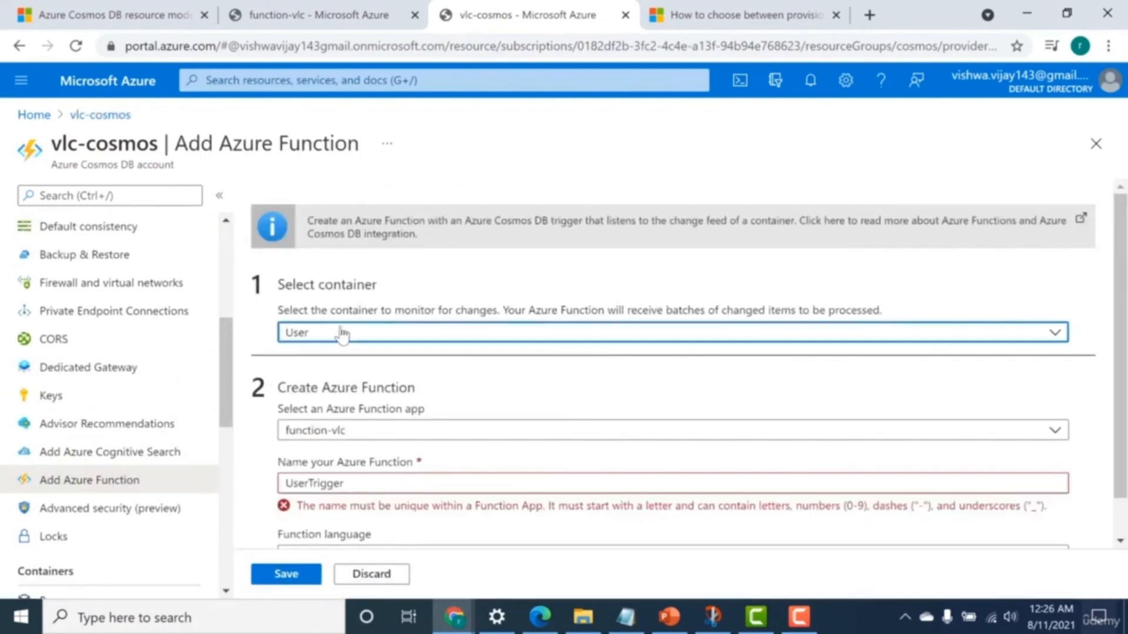
pyautogui.click(343, 335)
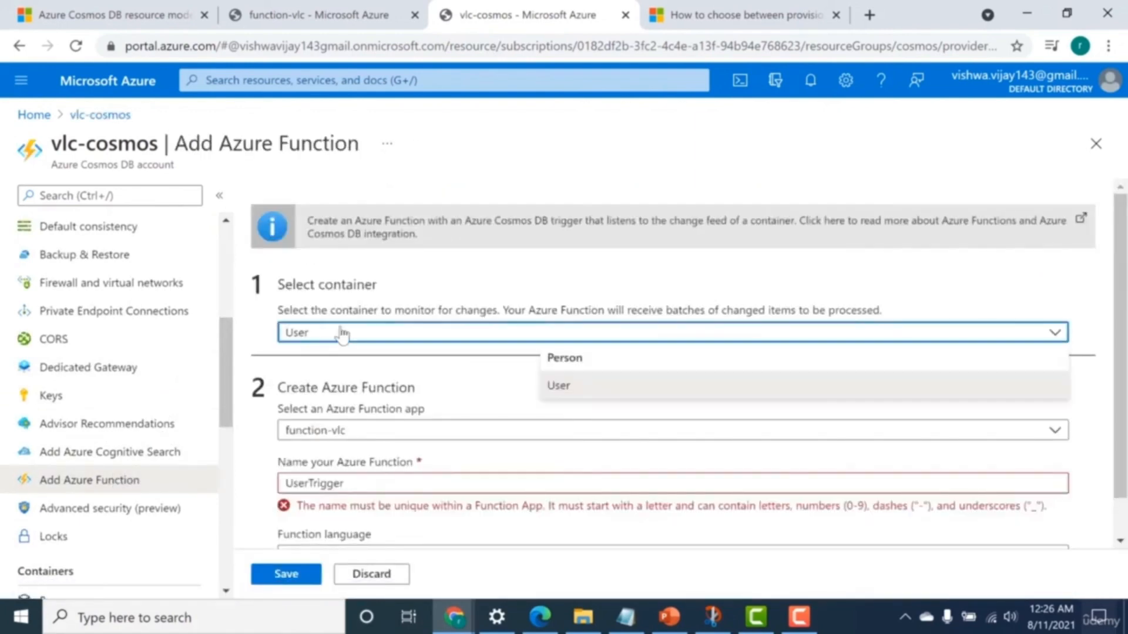
pyautogui.click(560, 384)
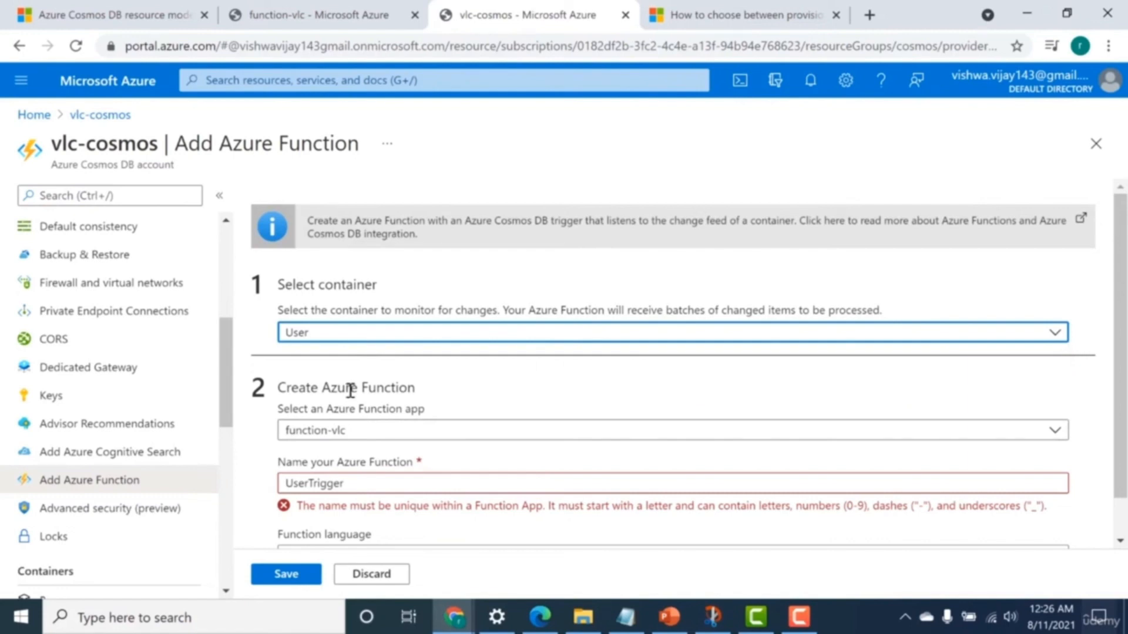
pyautogui.click(347, 436)
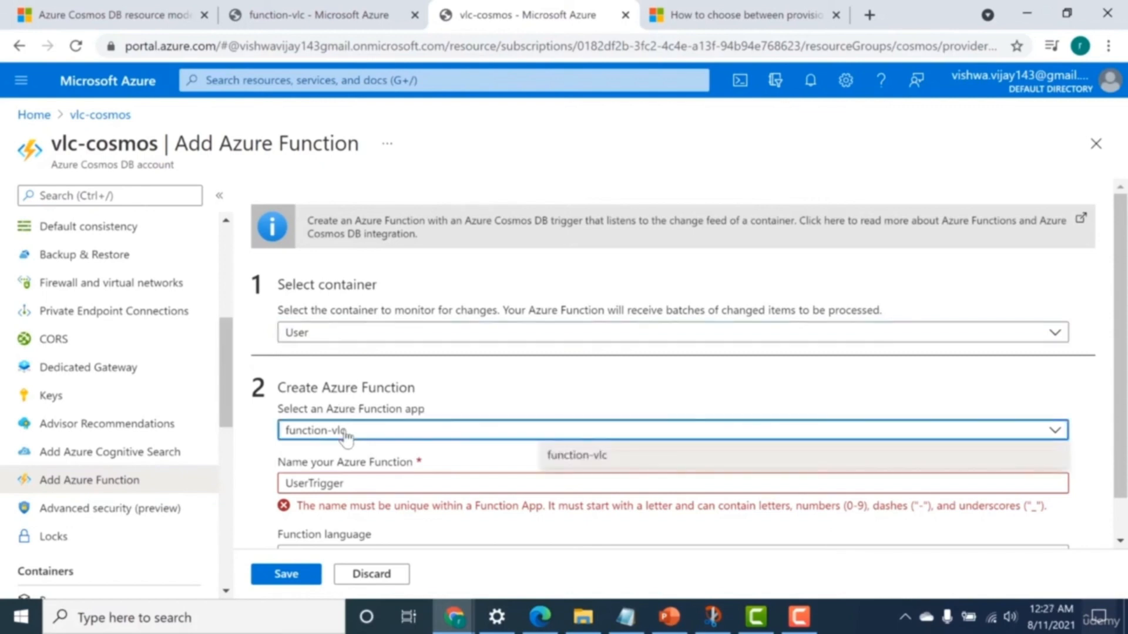
pyautogui.click(563, 458)
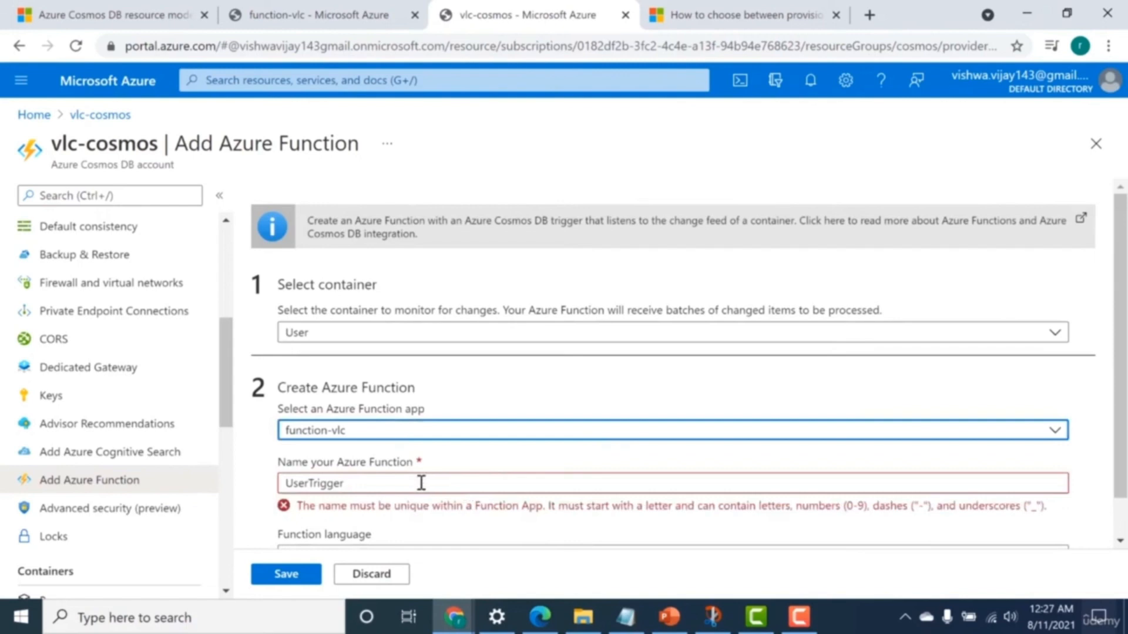
# Name the new Azure function CosmosTrigger.
pyautogui.moveTo(421, 483); pyautogui.dragTo(280, 485)
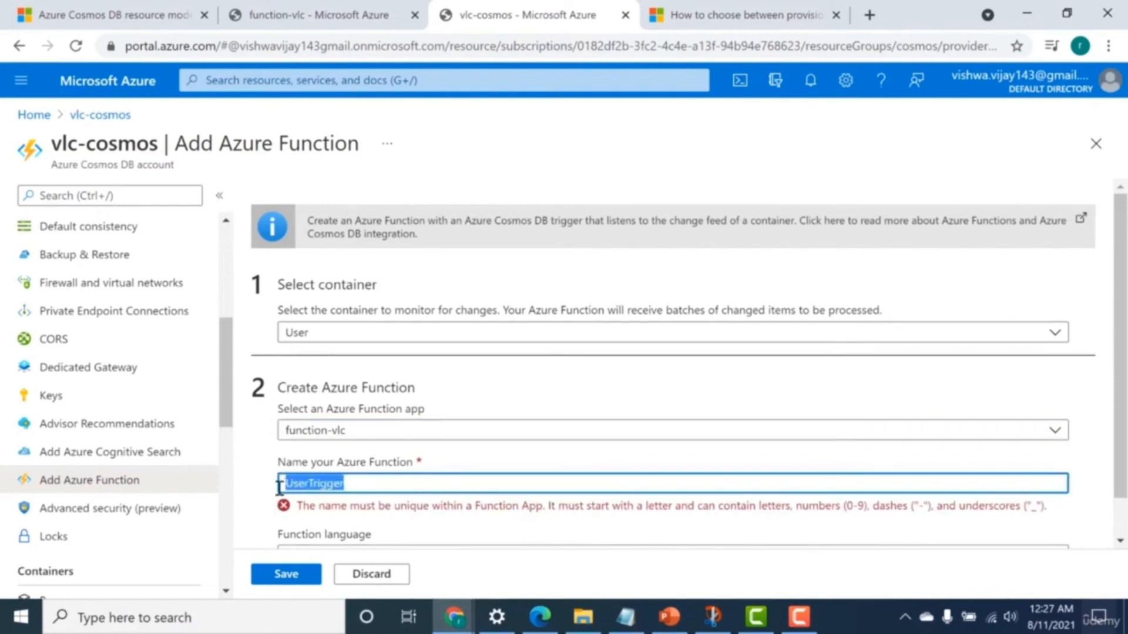
pyautogui.write('Consmos')
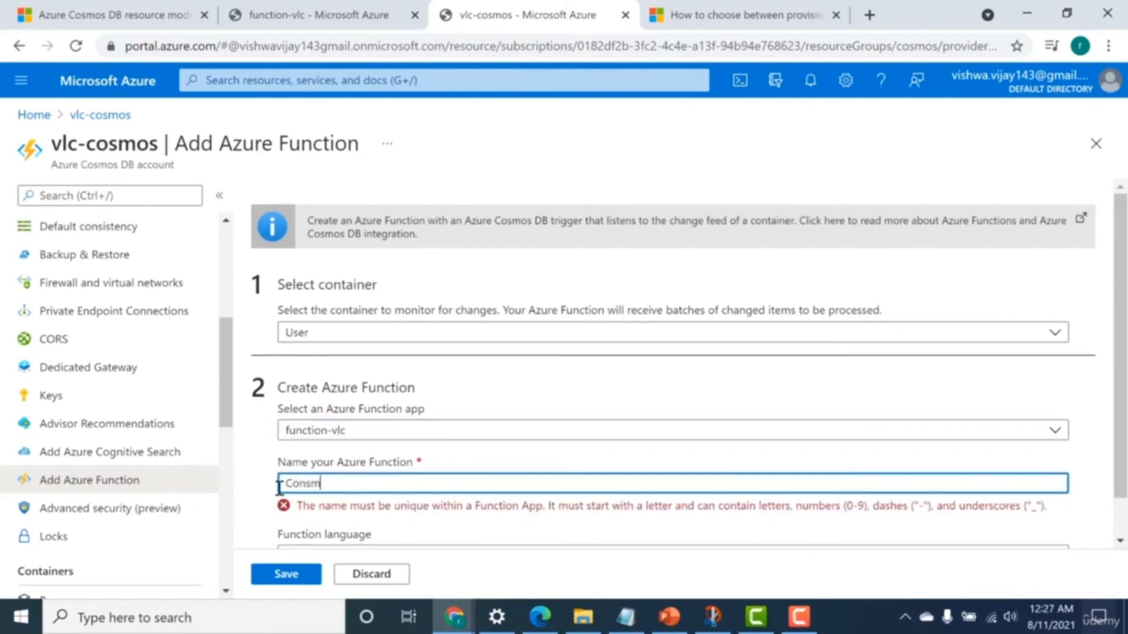
pyautogui.press('BackSpace')
pyautogui.press('BackSpace')
pyautogui.press('BackSpace')
pyautogui.press('BackSpace')
pyautogui.press('BackSpace')
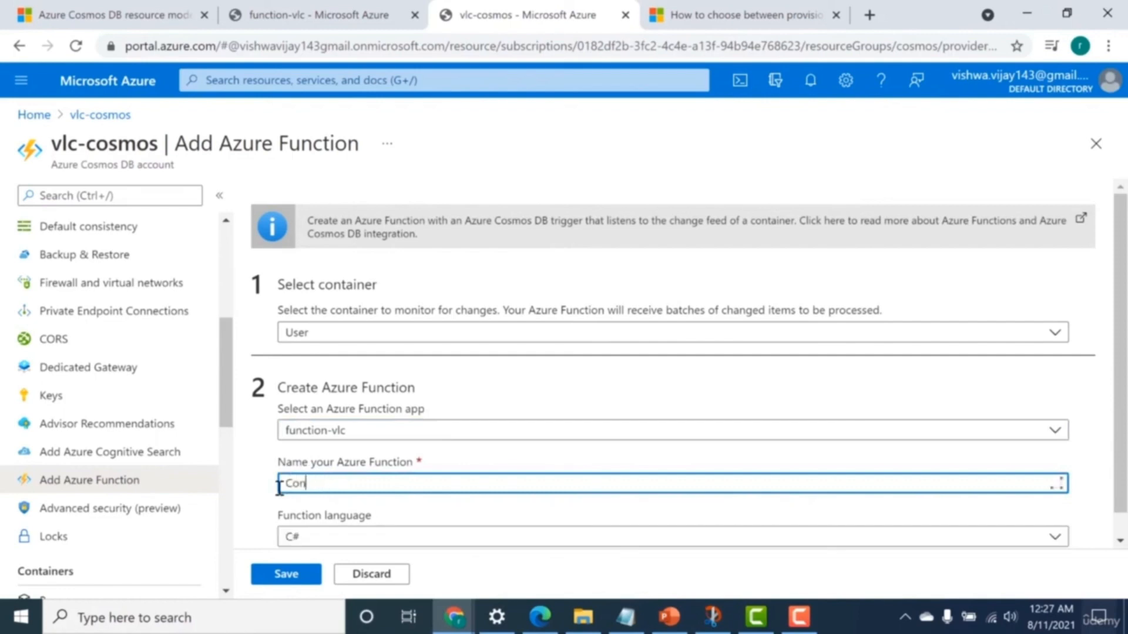
pyautogui.write('smosTrigger')
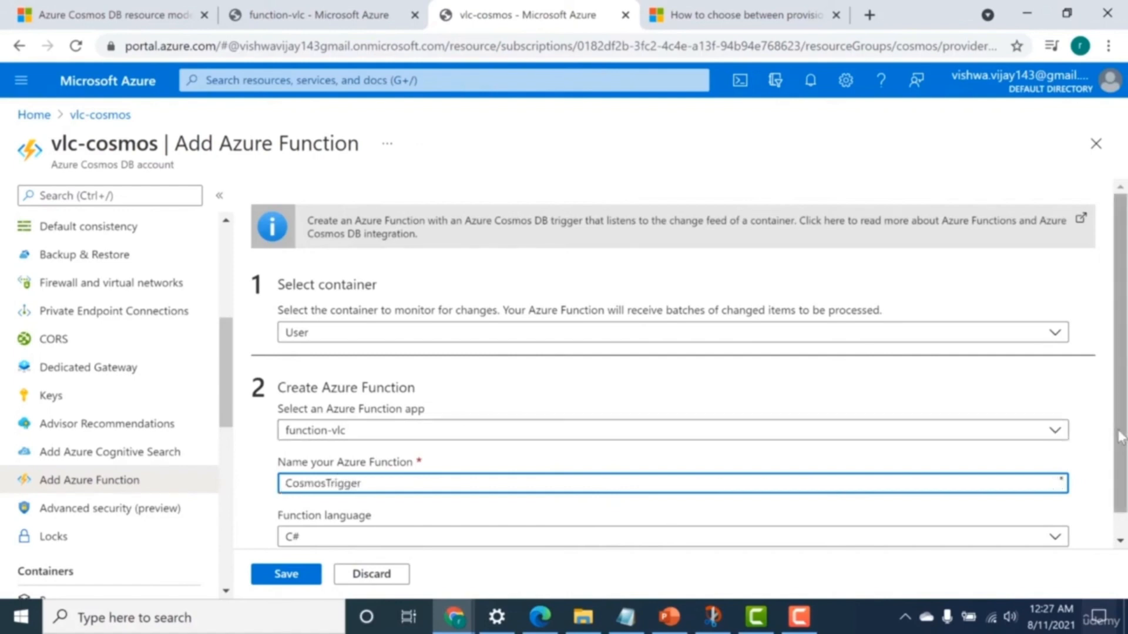
# Set the function language to JavaScript and save the new Azure function.
pyautogui.scroll(-1, 998, 535)
pyautogui.click(971, 512)
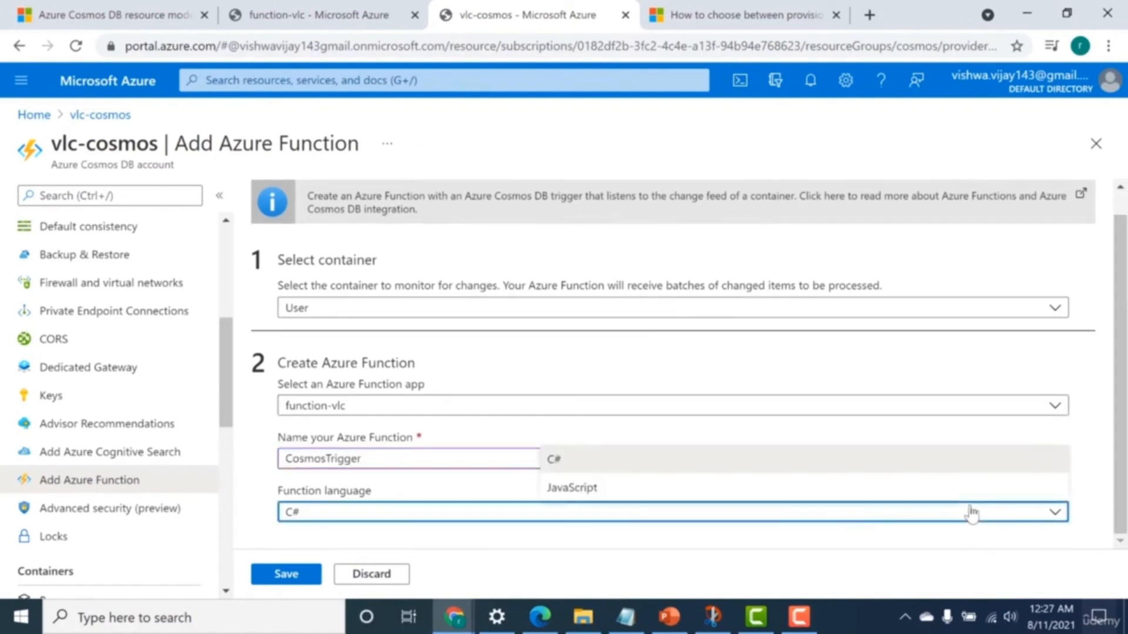
pyautogui.click(488, 517)
pyautogui.click(488, 517)
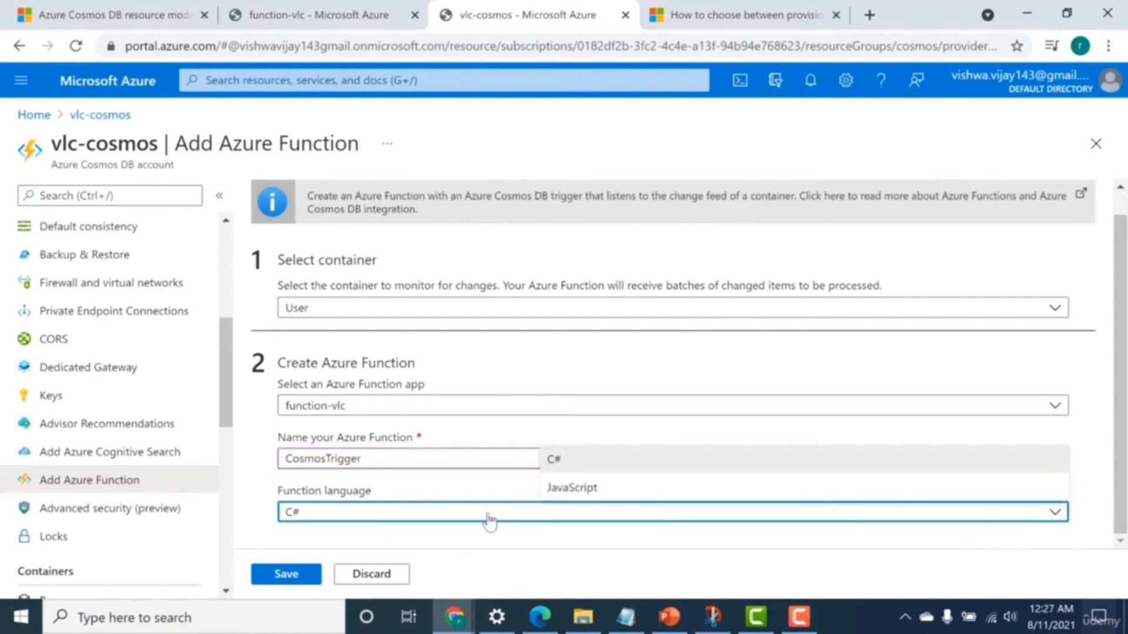
pyautogui.click(579, 489)
pyautogui.click(259, 579)
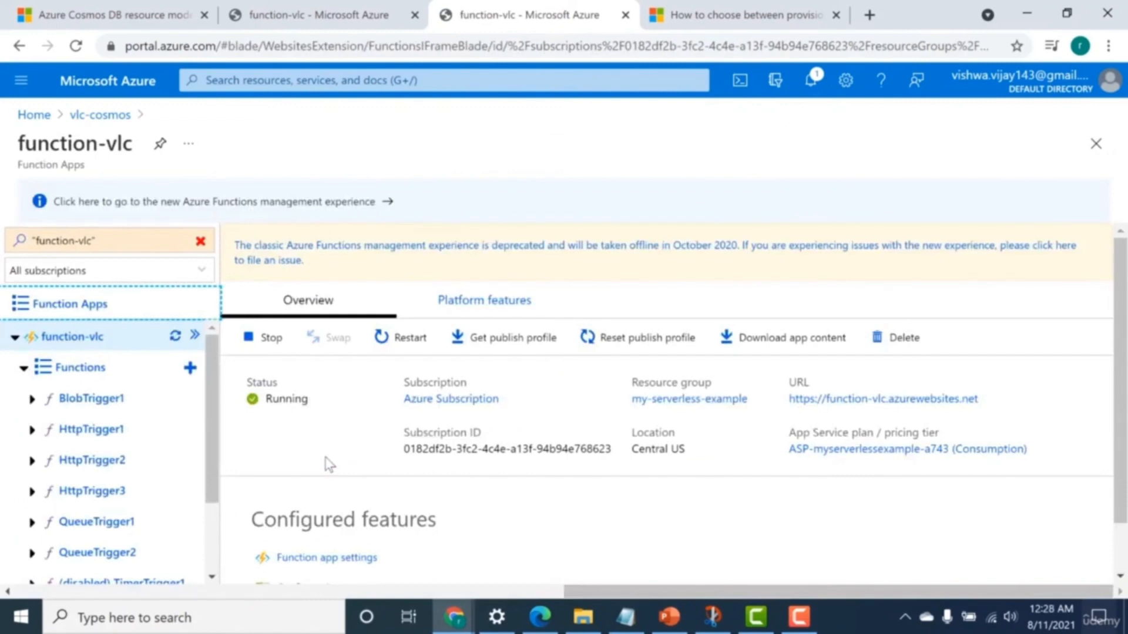
# Open the CosmosTrigger function from the function-vlc function app's list of functions.
pyautogui.click(324, 82)
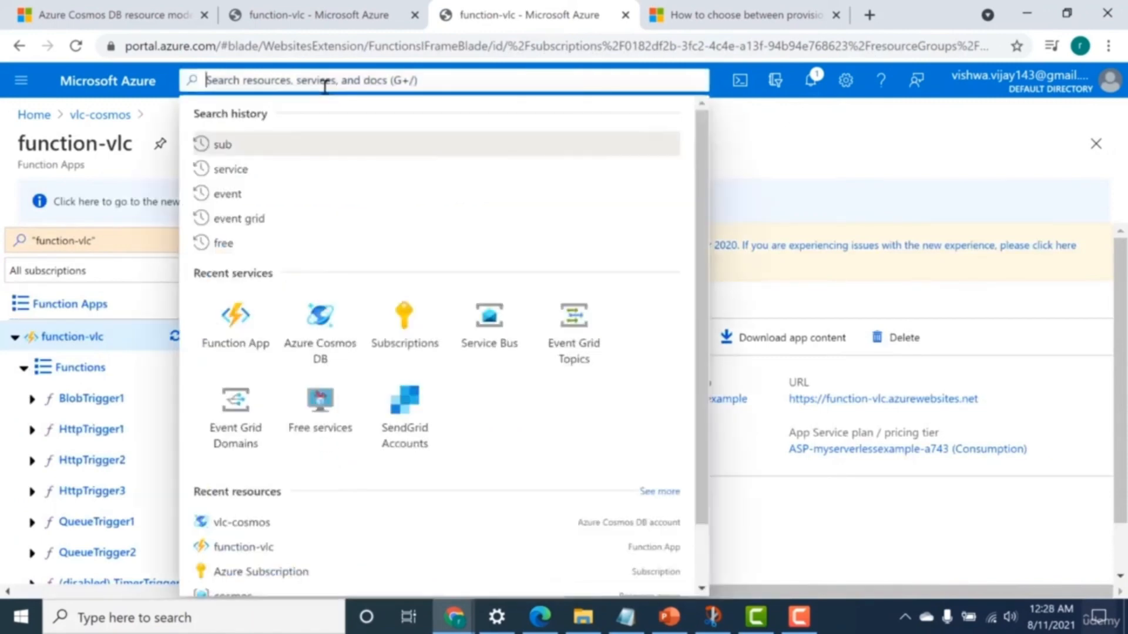
pyautogui.click(235, 325)
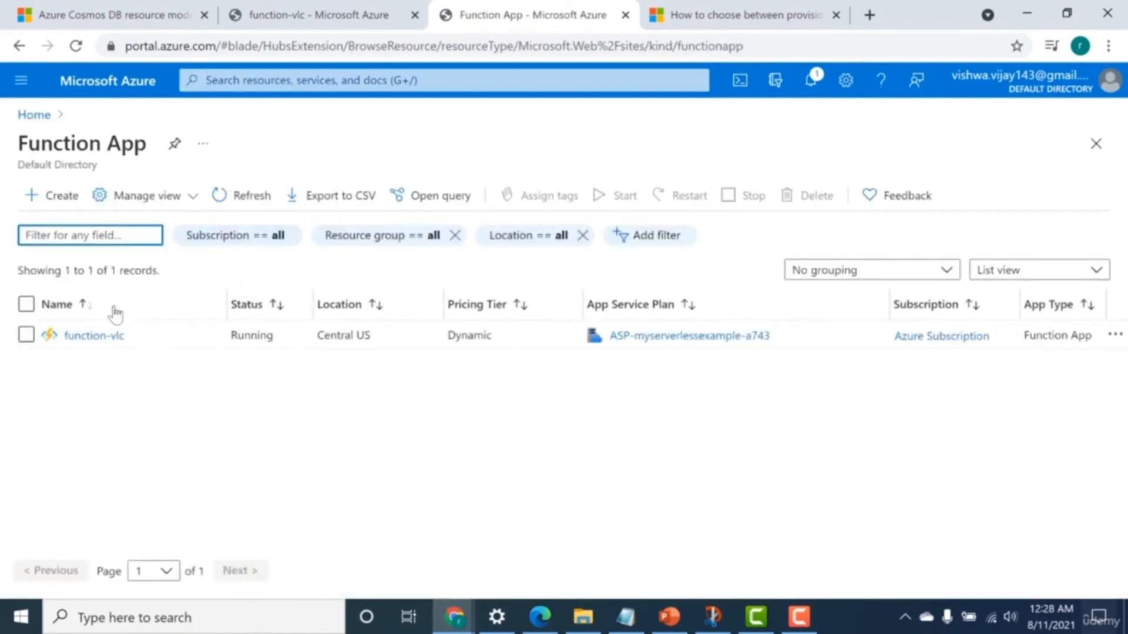
pyautogui.click(100, 338)
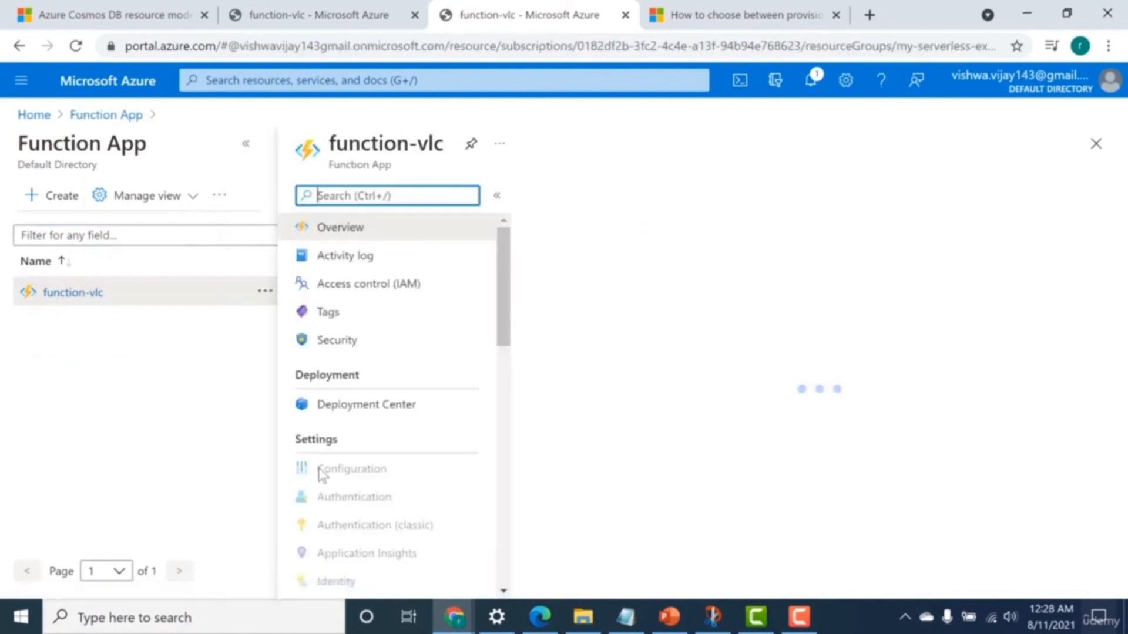
pyautogui.click(467, 461)
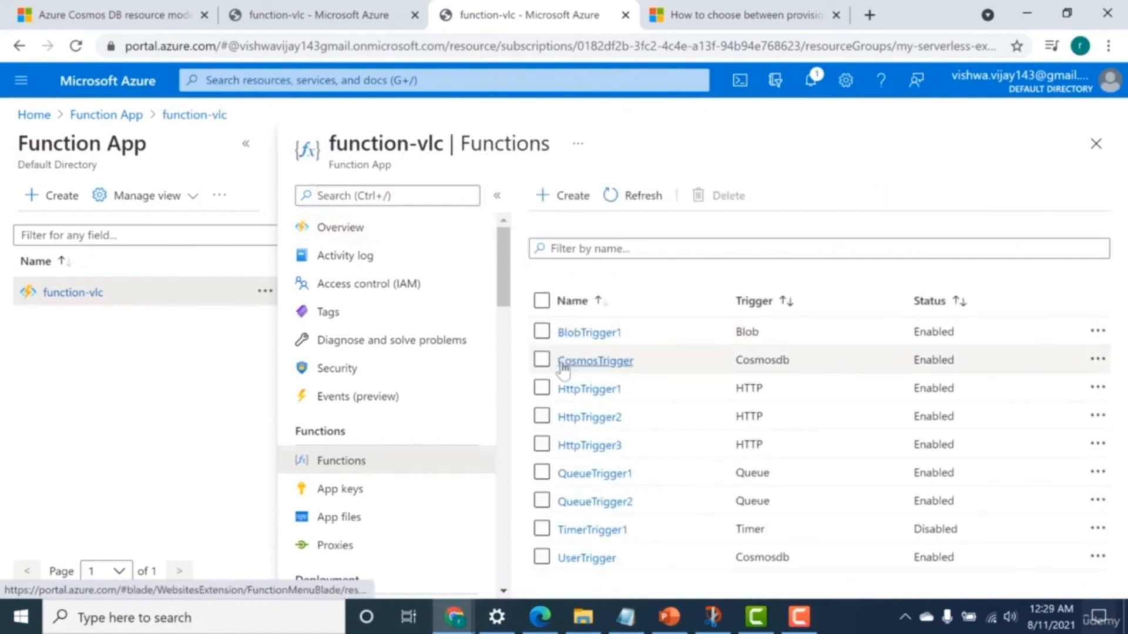
pyautogui.click(595, 361)
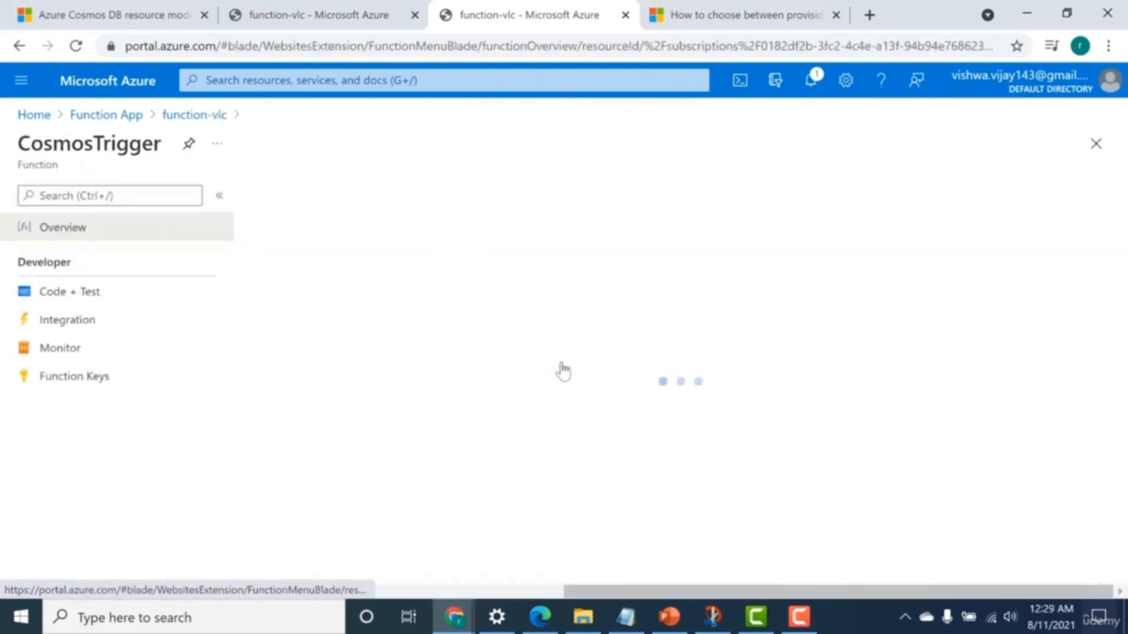
# Examine the Azure Cosmos DB trigger settings in CosmosTrigger's integration, including its connection, database, collection and leases options.
pyautogui.click(55, 322)
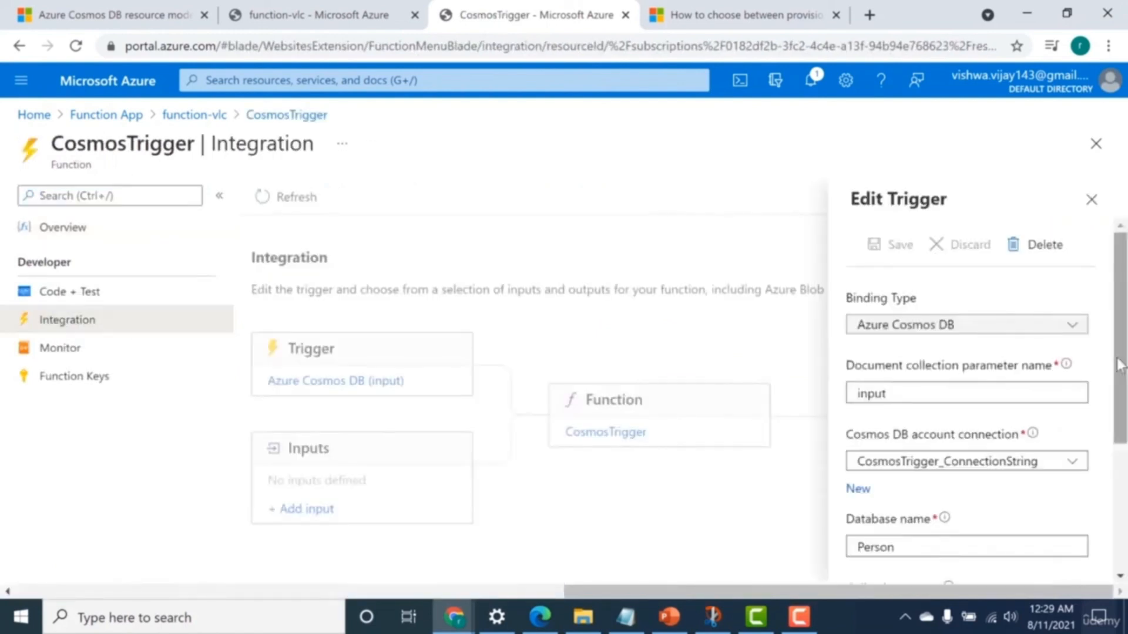
pyautogui.moveTo(1119, 364); pyautogui.dragTo(1120, 399)
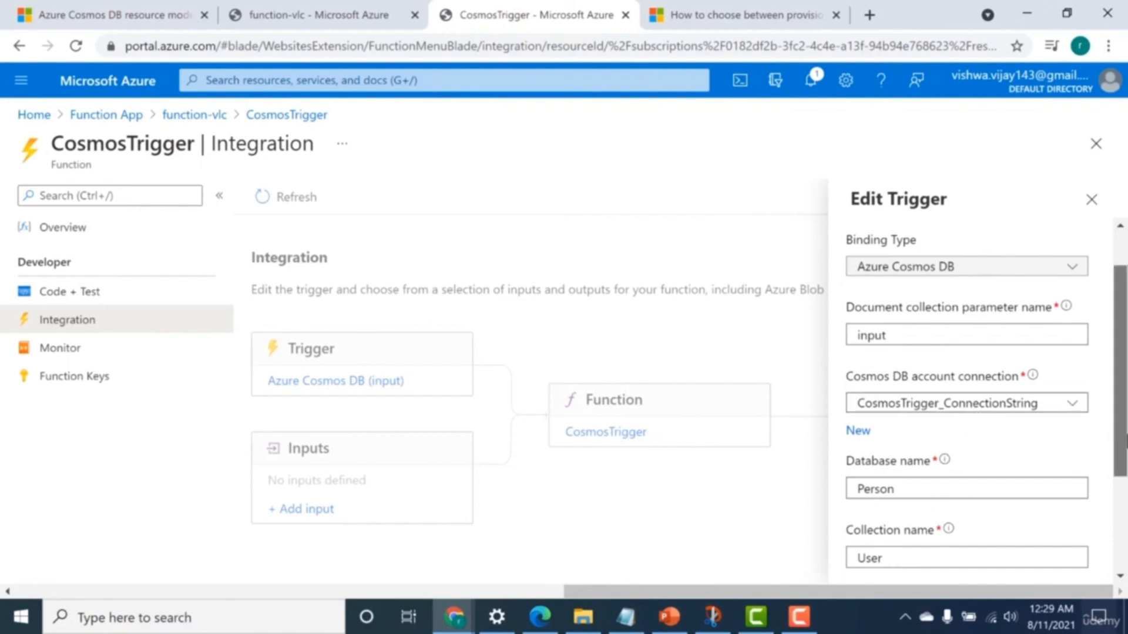
pyautogui.scroll(-1, 1119, 376)
pyautogui.scroll(-1, 946, 507)
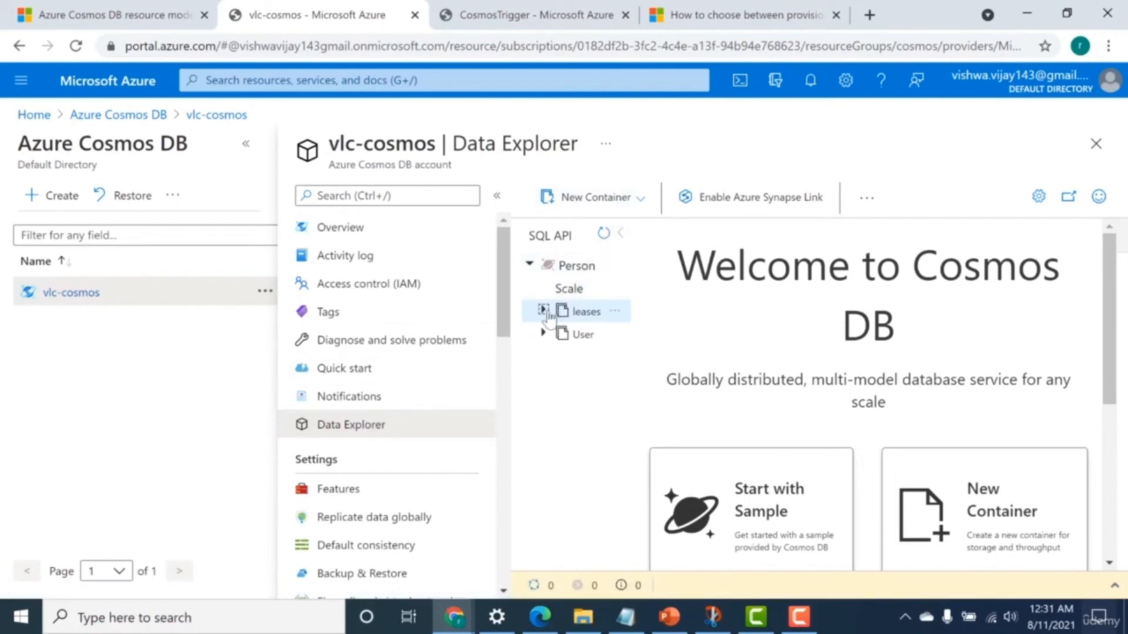
# View the items of the User container in vlc-cosmos and close CosmosTrigger's trigger settings without changes.
pyautogui.click(543, 333)
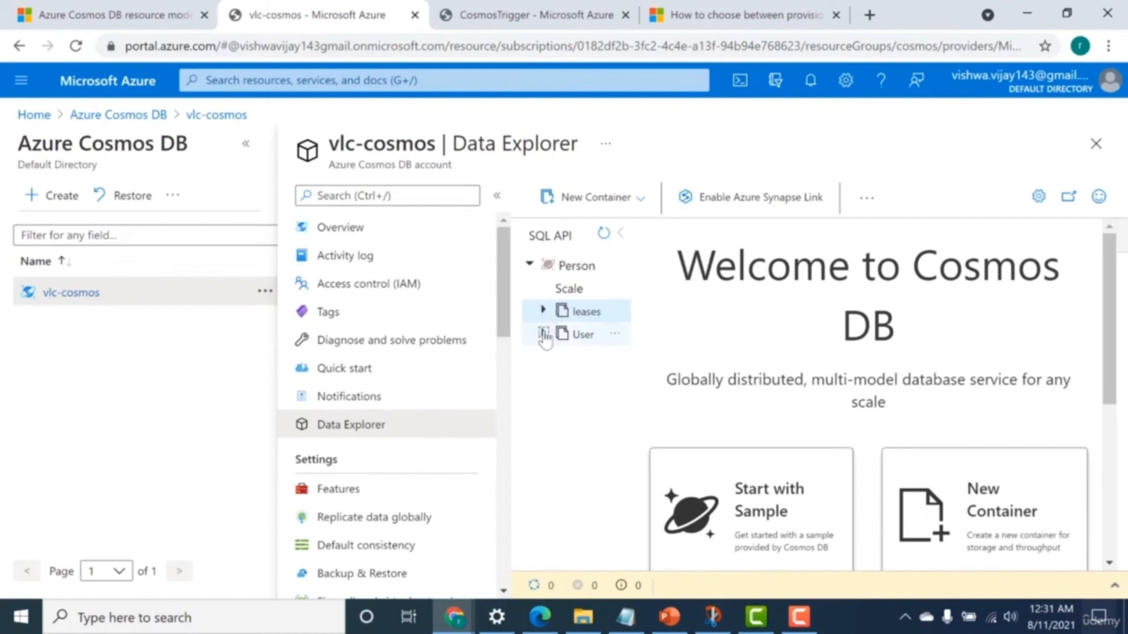
pyautogui.click(573, 358)
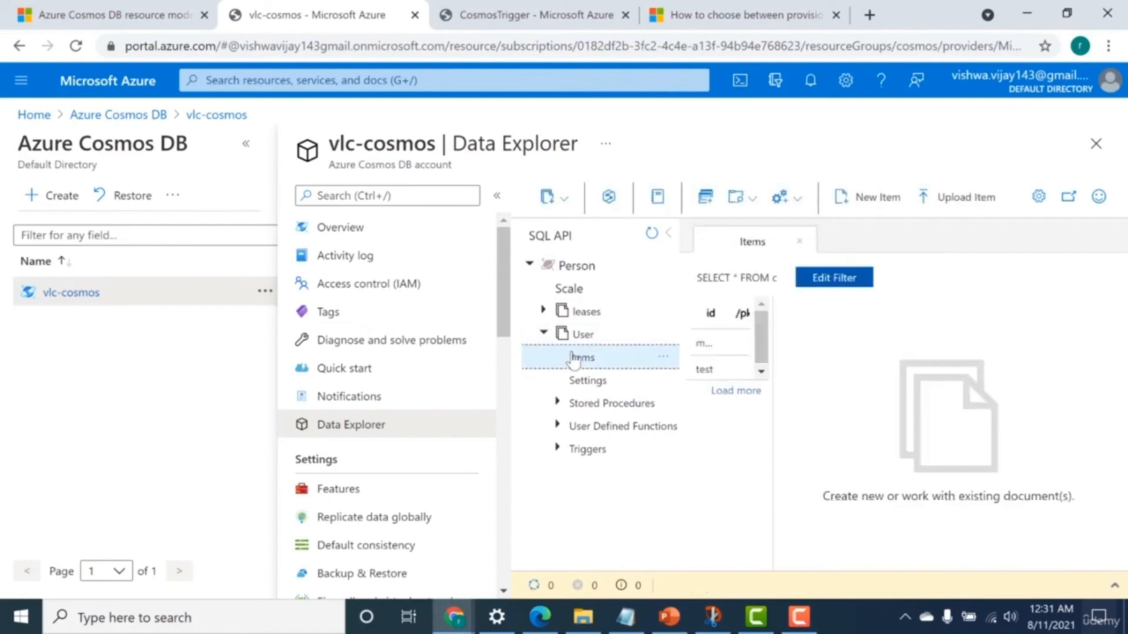
pyautogui.click(545, 13)
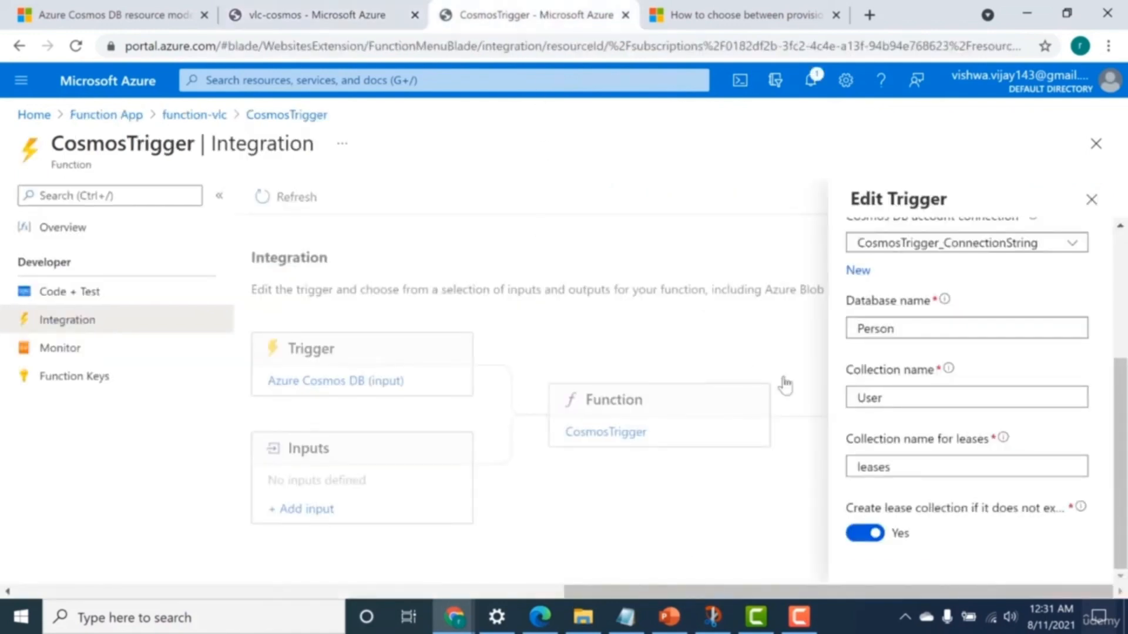
pyautogui.click(1091, 199)
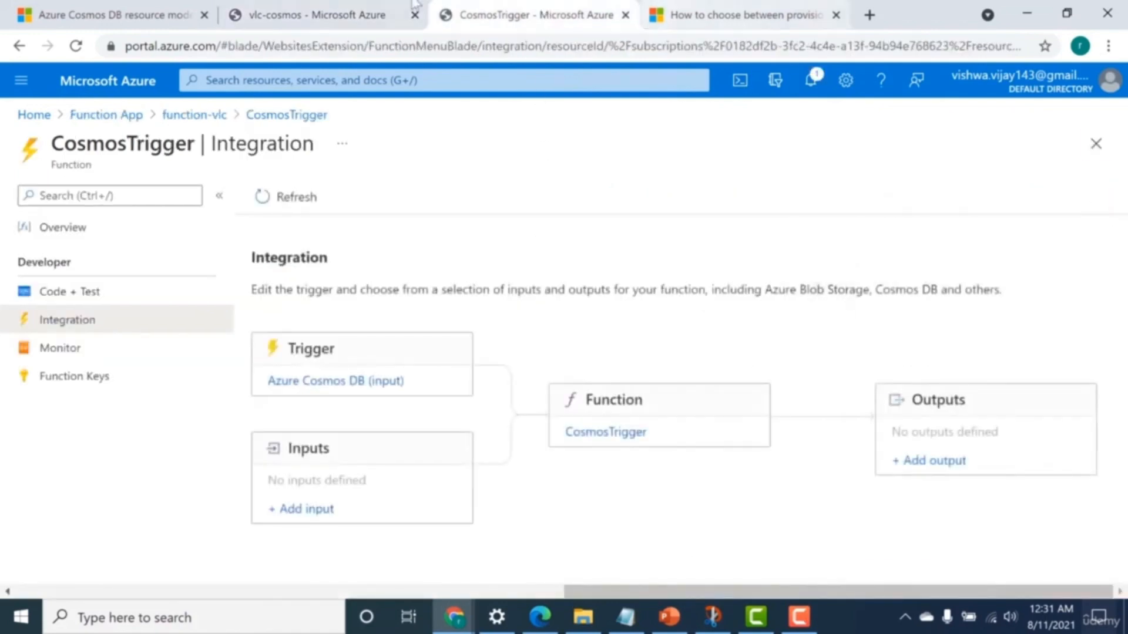
# Add a new item with the id "abc" to the User container in vlc-cosmos and save it.
pyautogui.click(414, 5)
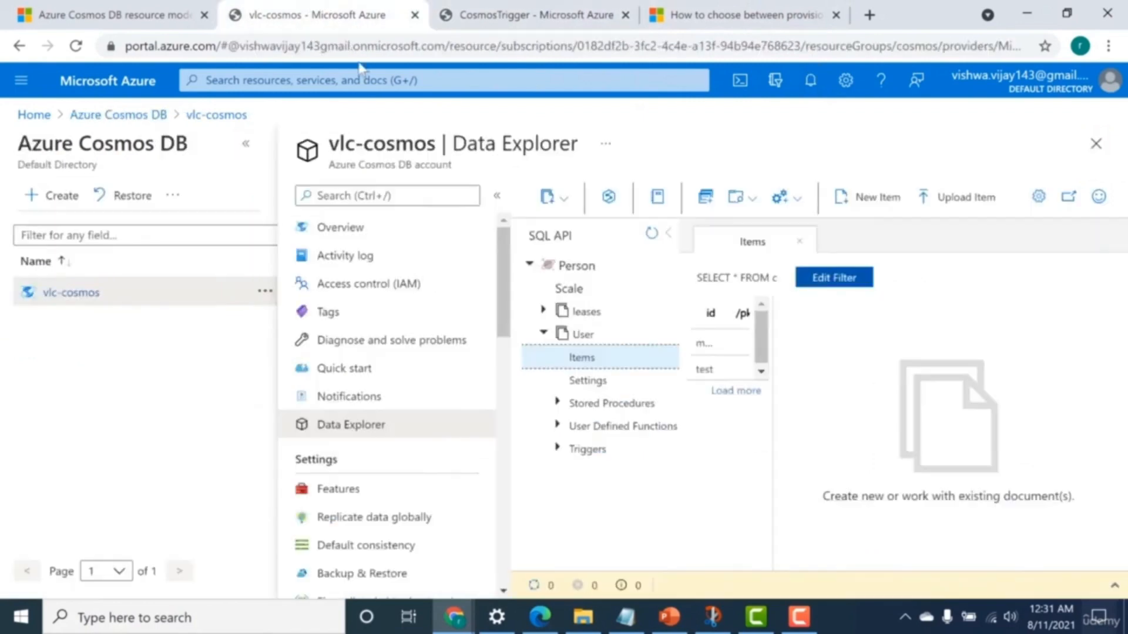
pyautogui.click(856, 203)
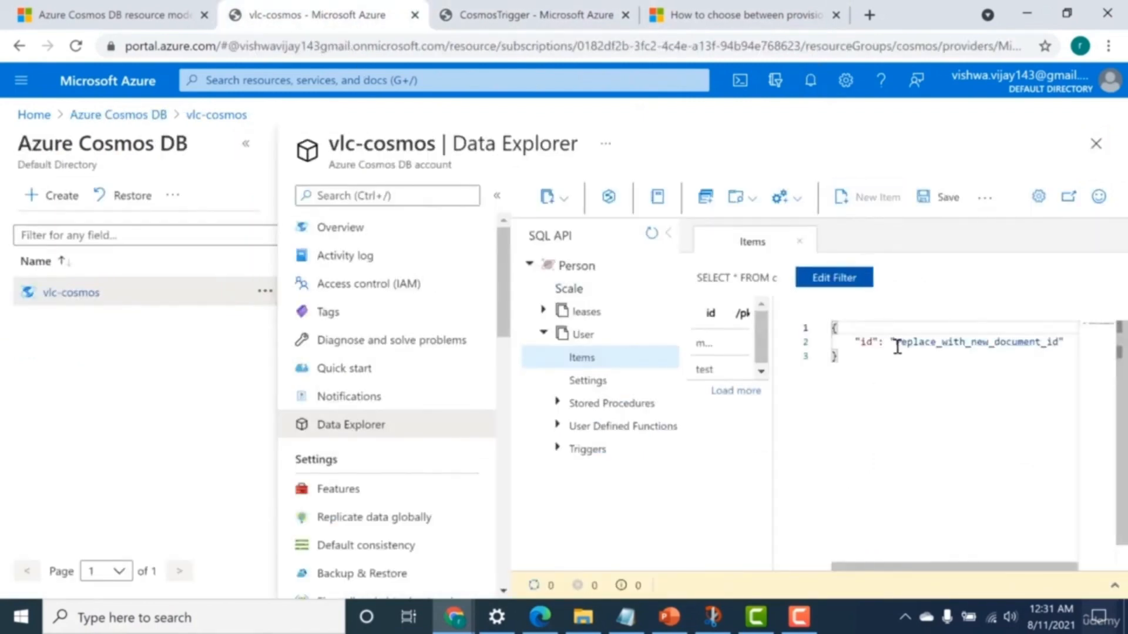
pyautogui.moveTo(897, 346); pyautogui.dragTo(1057, 343)
pyautogui.write('a')
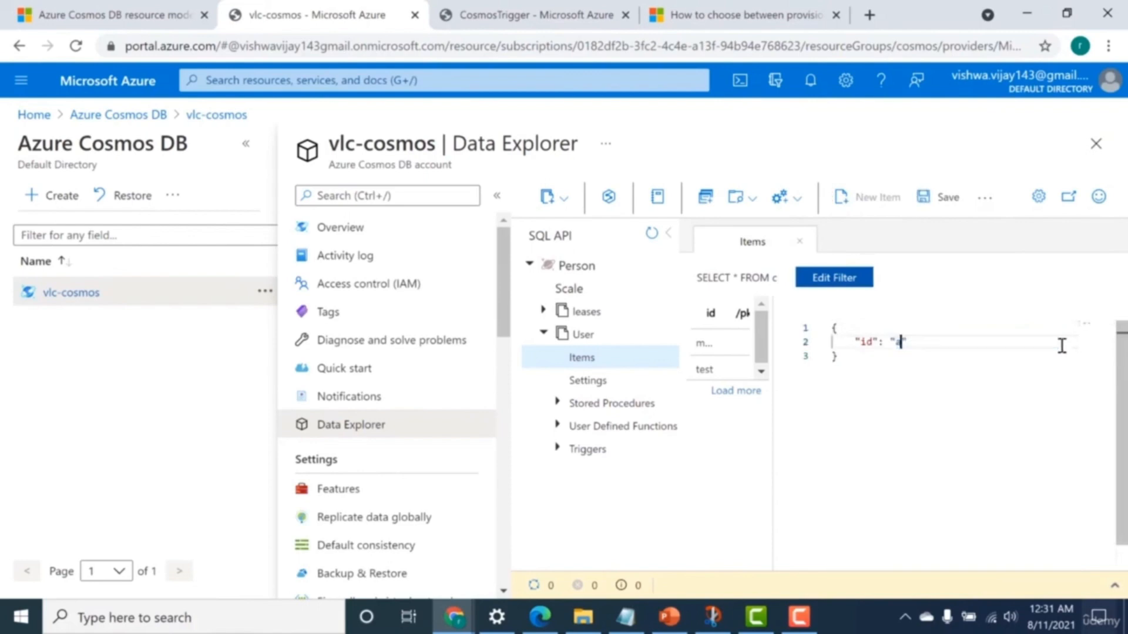
pyautogui.write('bc')
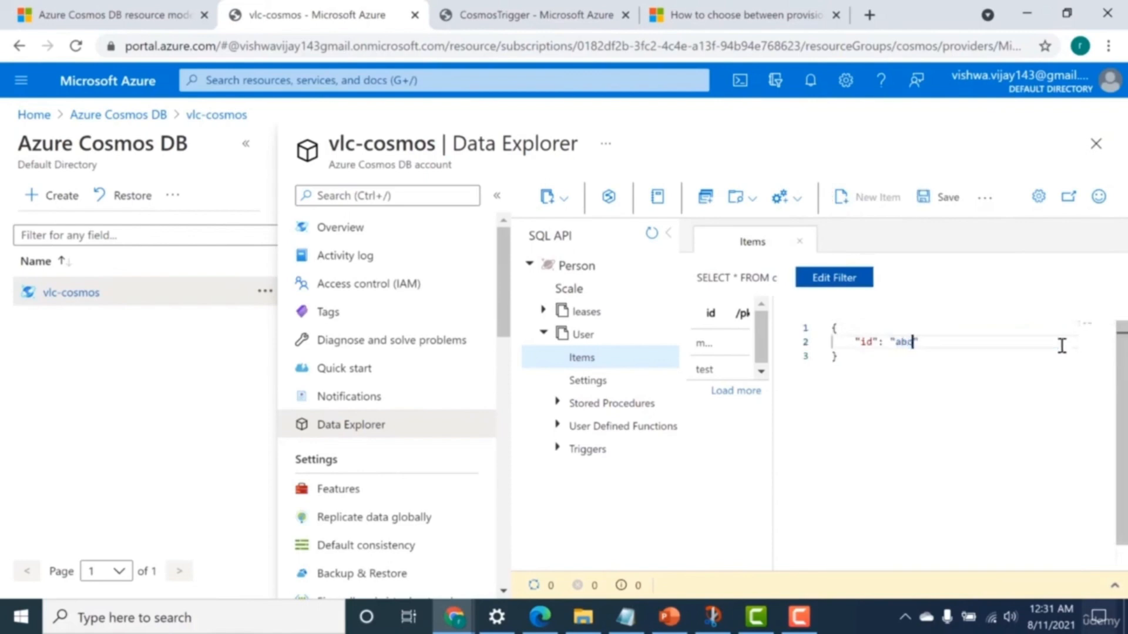
pyautogui.click(934, 211)
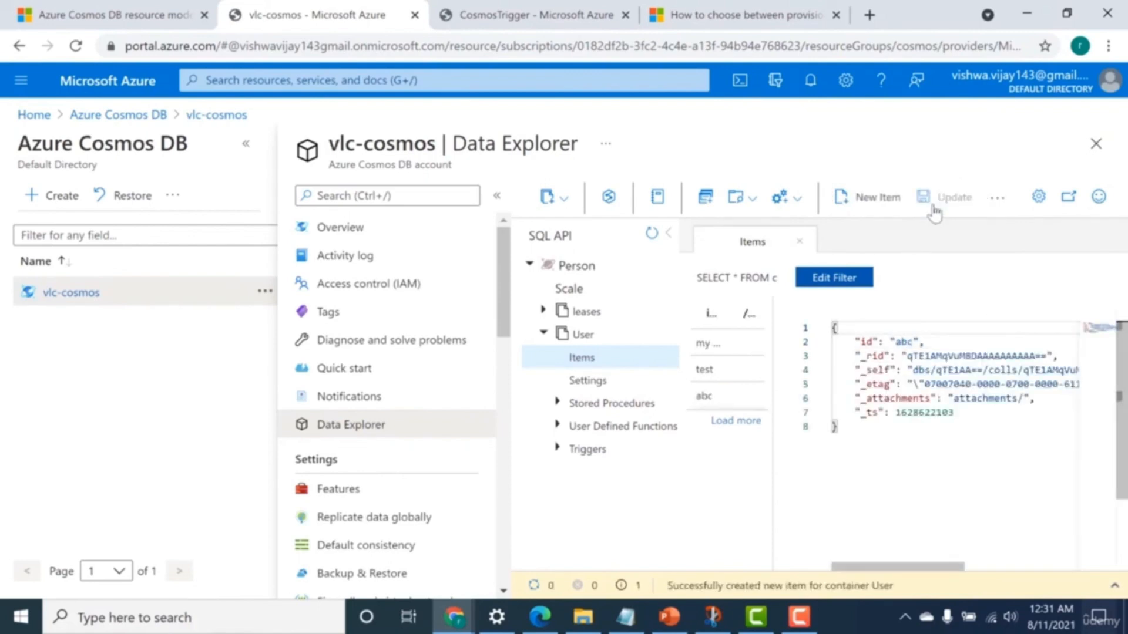
# Return to the CosmosTrigger function and open its monitoring page.
pyautogui.click(548, 19)
pyautogui.click(126, 352)
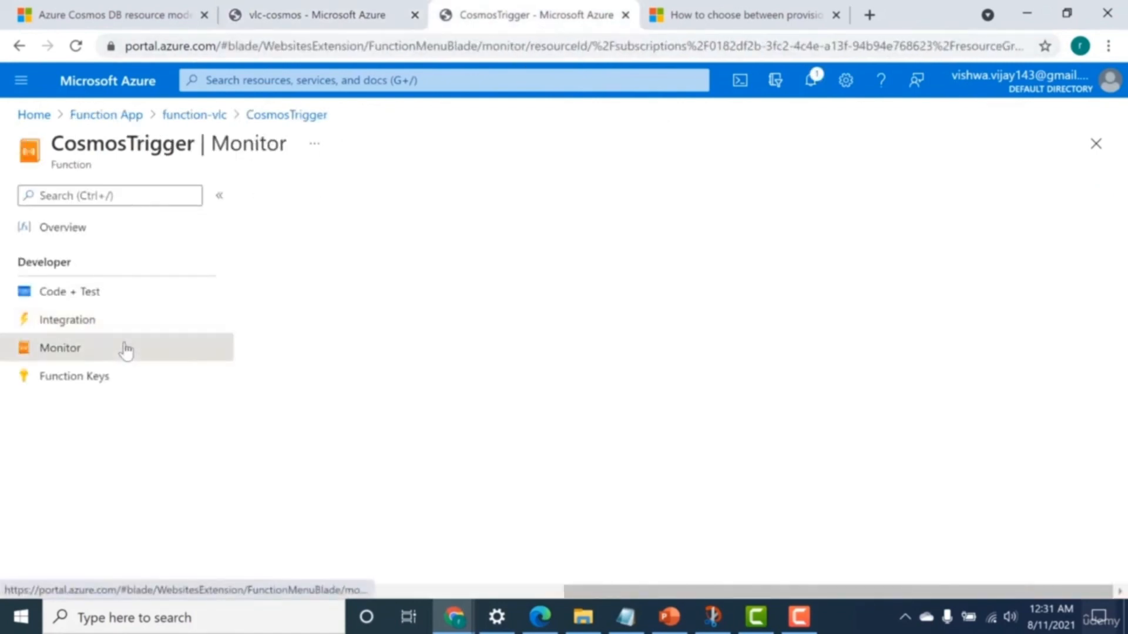
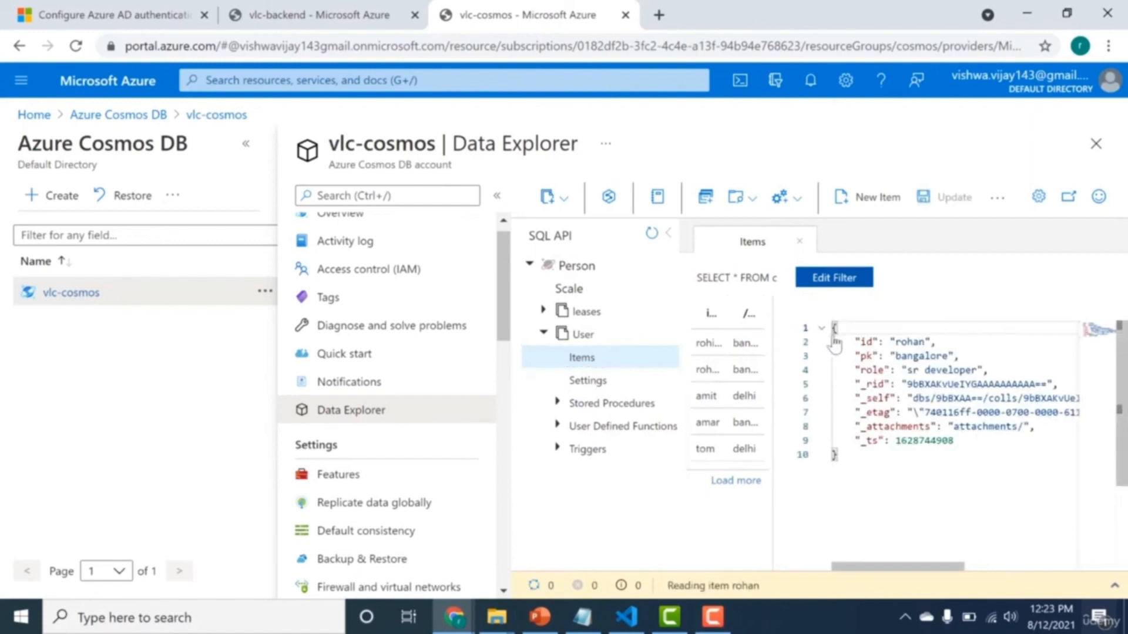
# Inspect the role value of the open User item and the UserTrigger_ConnectionString setting in vlc-backend's configuration.
pyautogui.moveTo(896, 342); pyautogui.dragTo(944, 371)
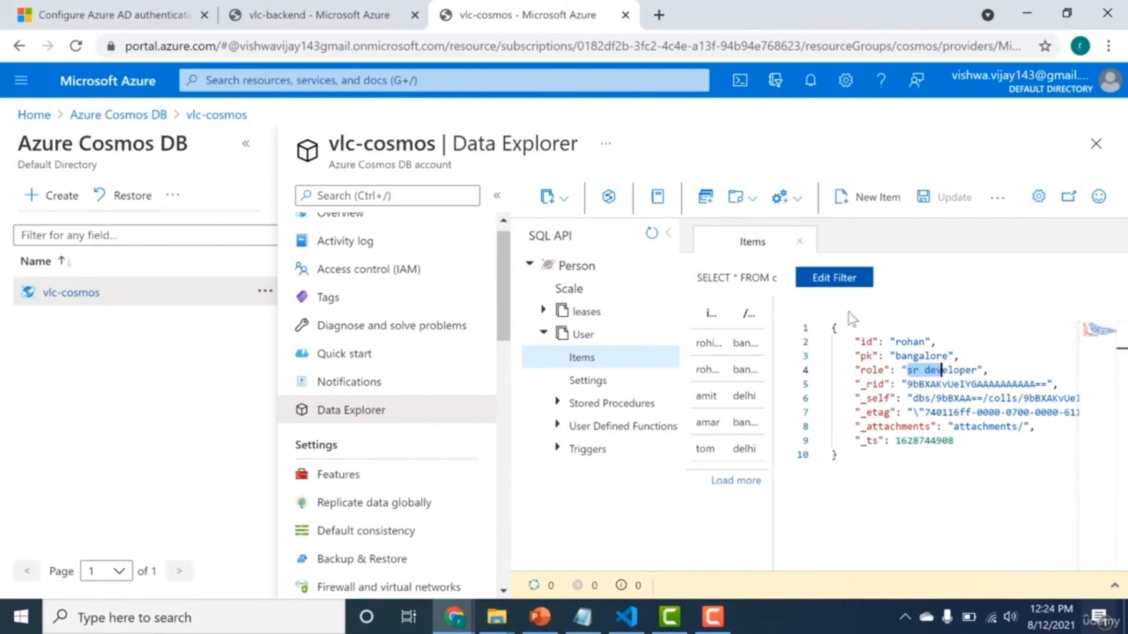
pyautogui.click(337, 27)
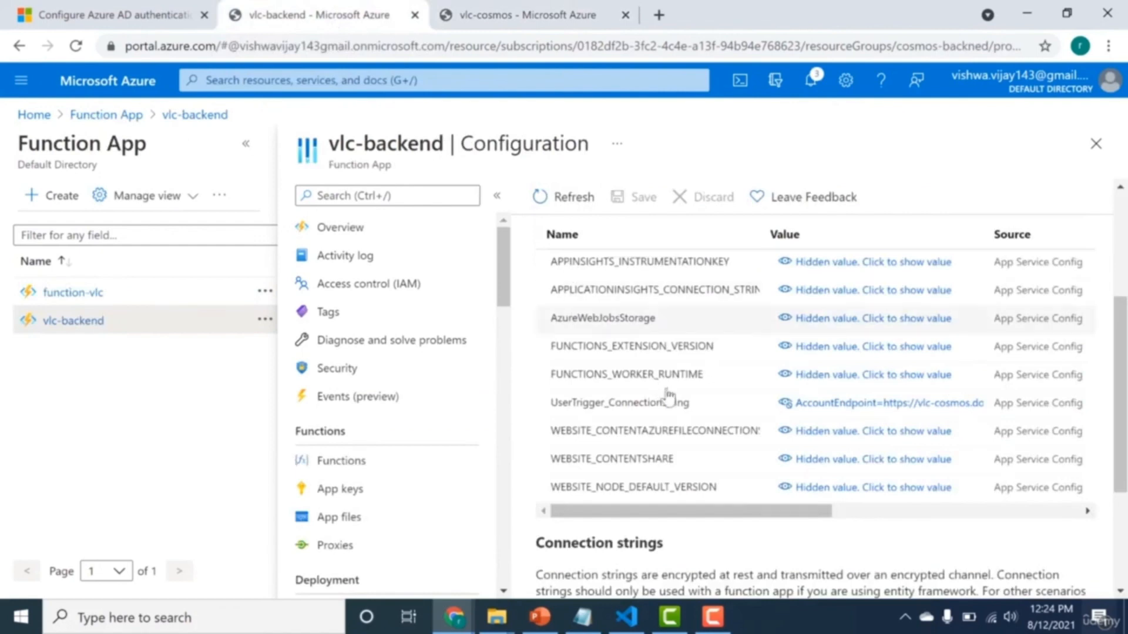
pyautogui.scroll(-5, 509, 317)
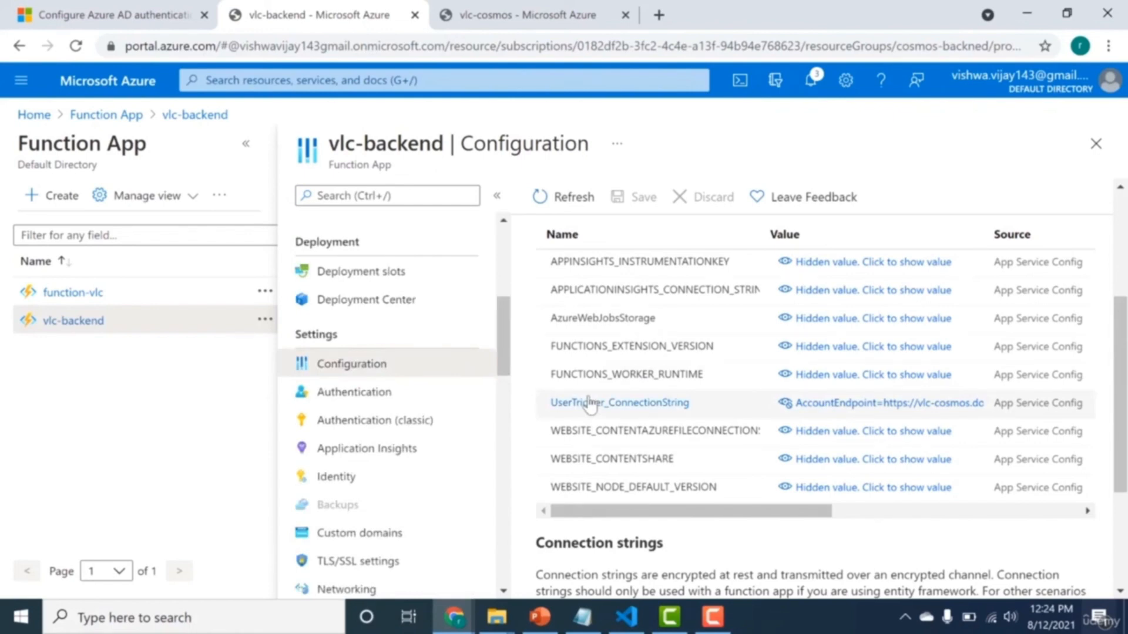
# Copy the primary connection string from the read-write keys of vlc-cosmos and return to vlc-backend's configuration.
pyautogui.click(496, 10)
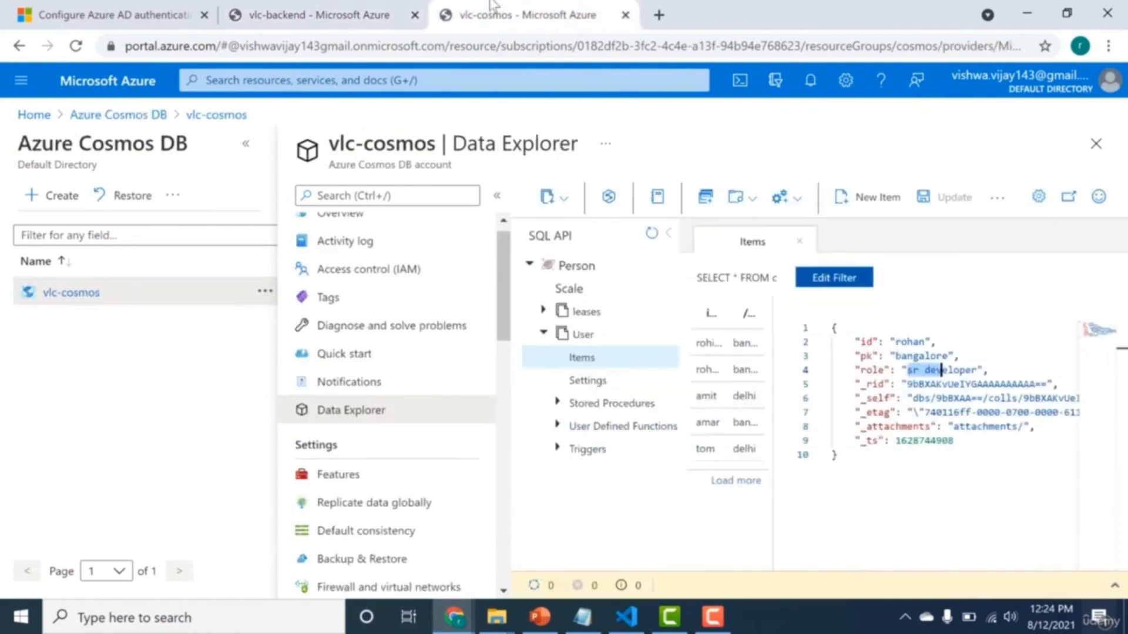
pyautogui.scroll(-5, 440, 336)
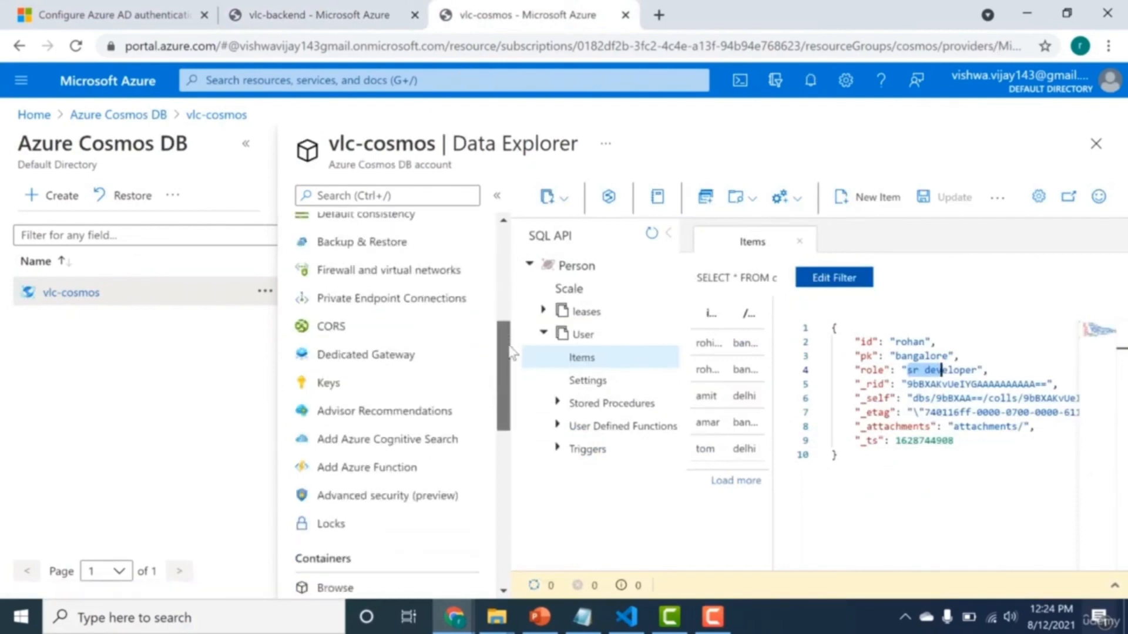
pyautogui.scroll(1, 440, 337)
pyautogui.click(388, 422)
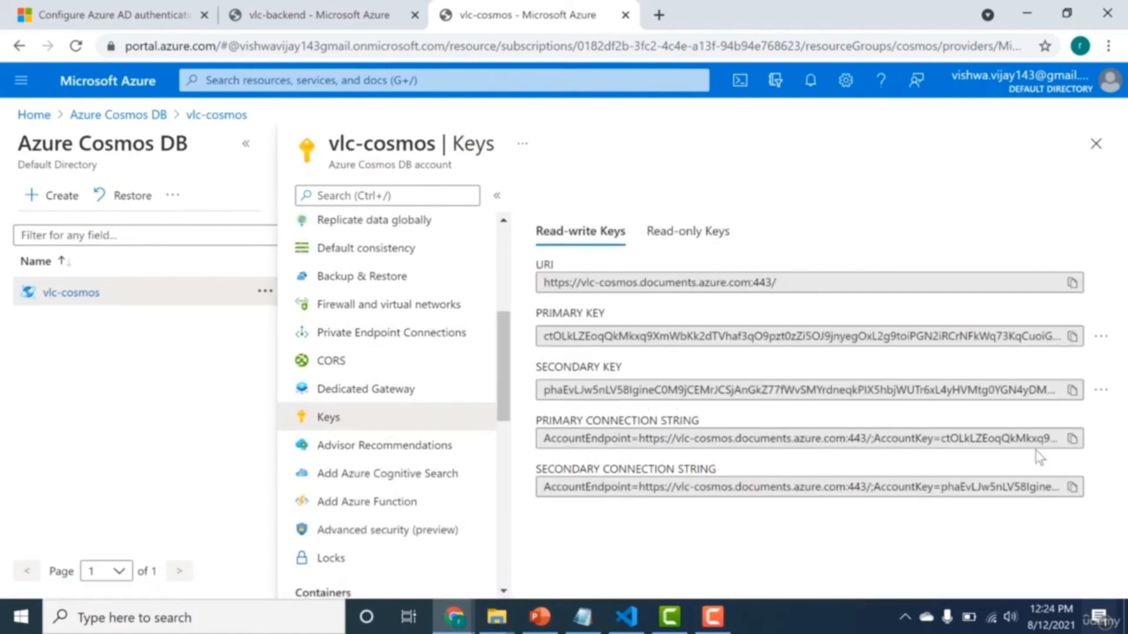
pyautogui.click(1072, 438)
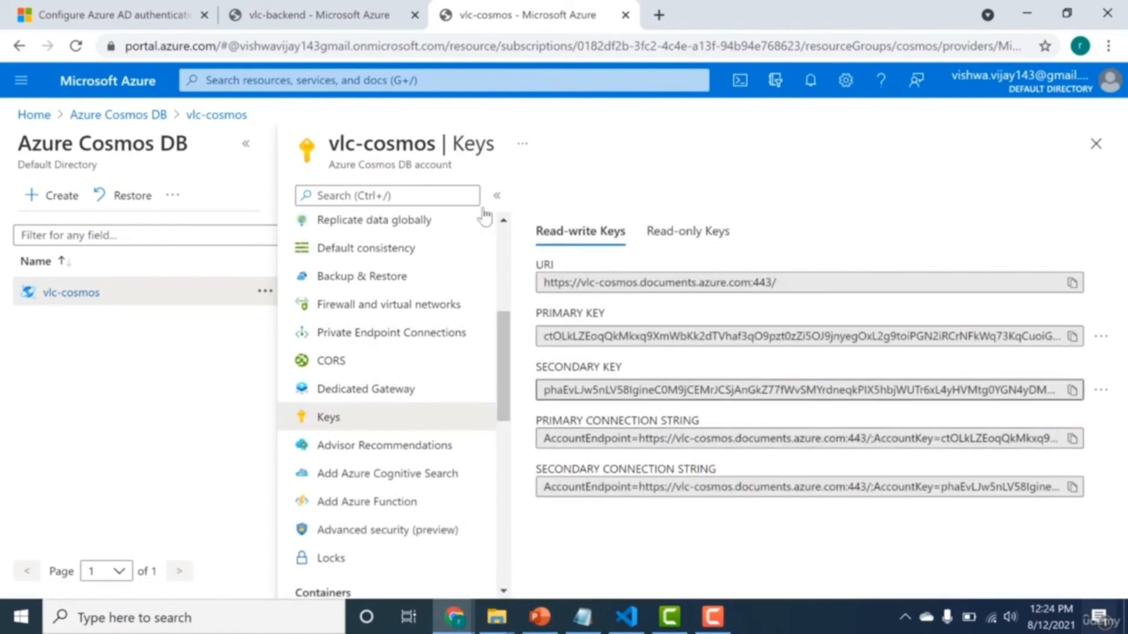
pyautogui.click(277, 8)
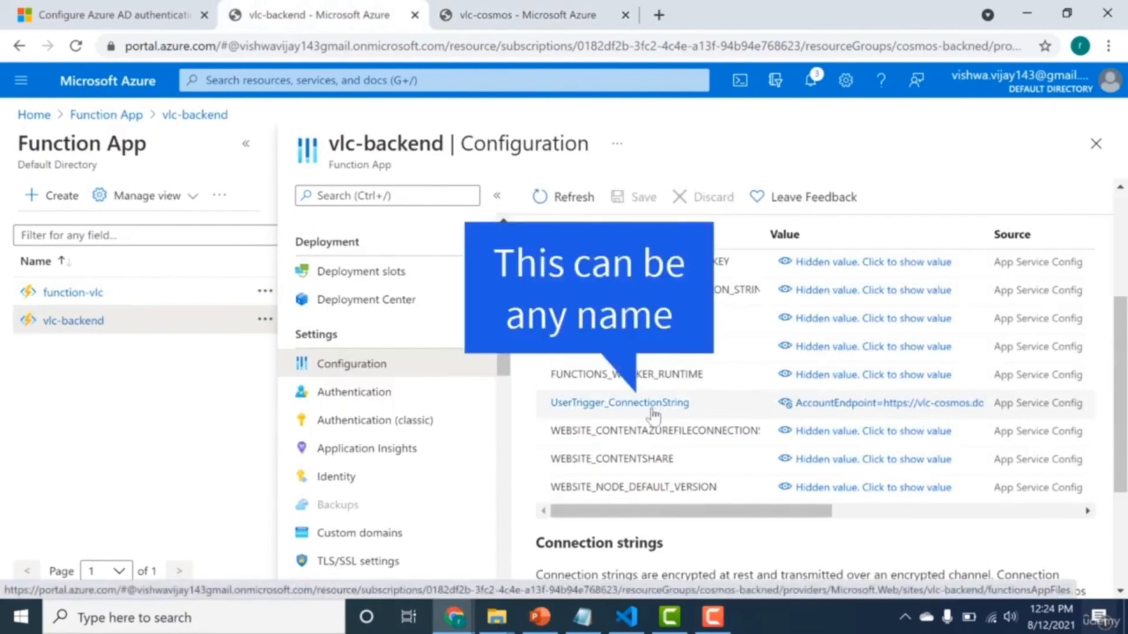
# Create a function in vlc-backend from the HTTP trigger template, using the Develop in portal environment.
pyautogui.scroll(1, 505, 367)
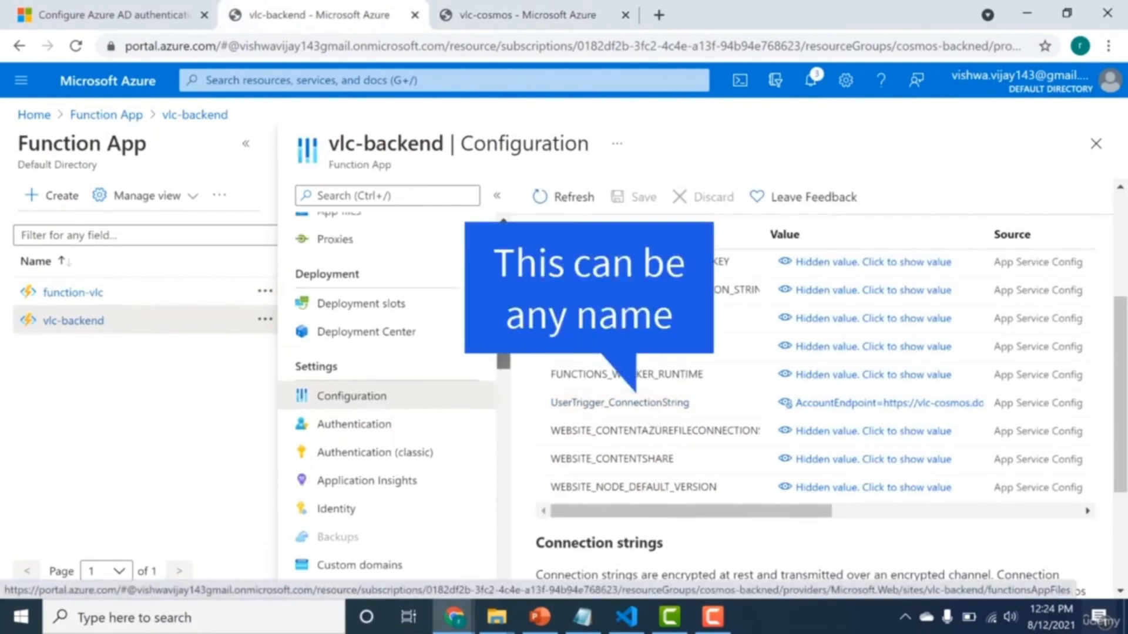
pyautogui.scroll(5, 411, 411)
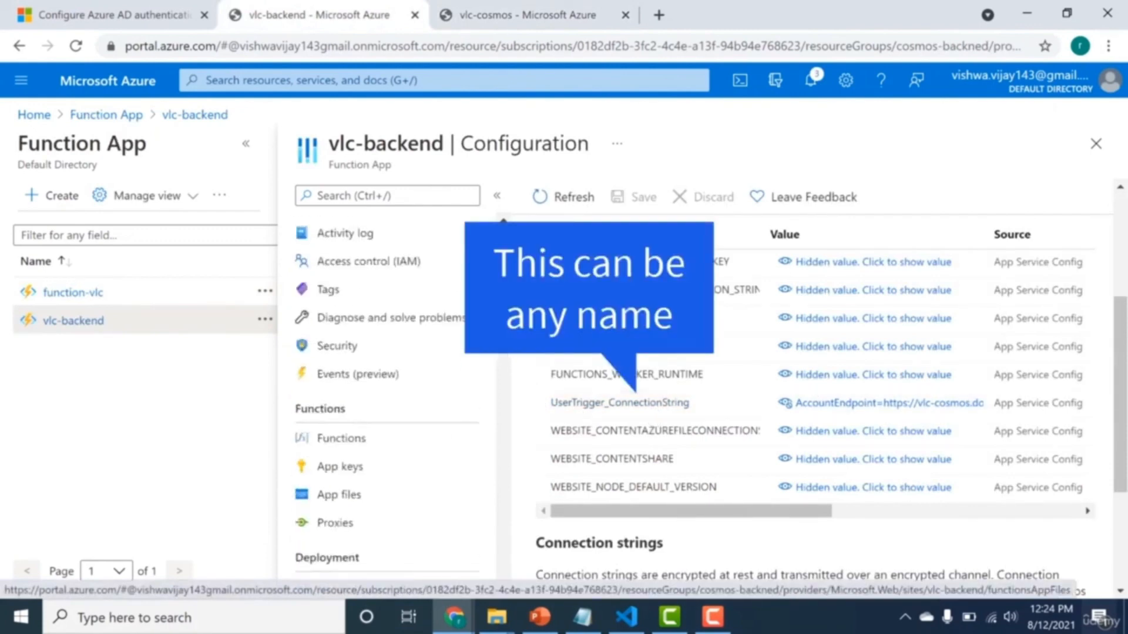
pyautogui.click(401, 449)
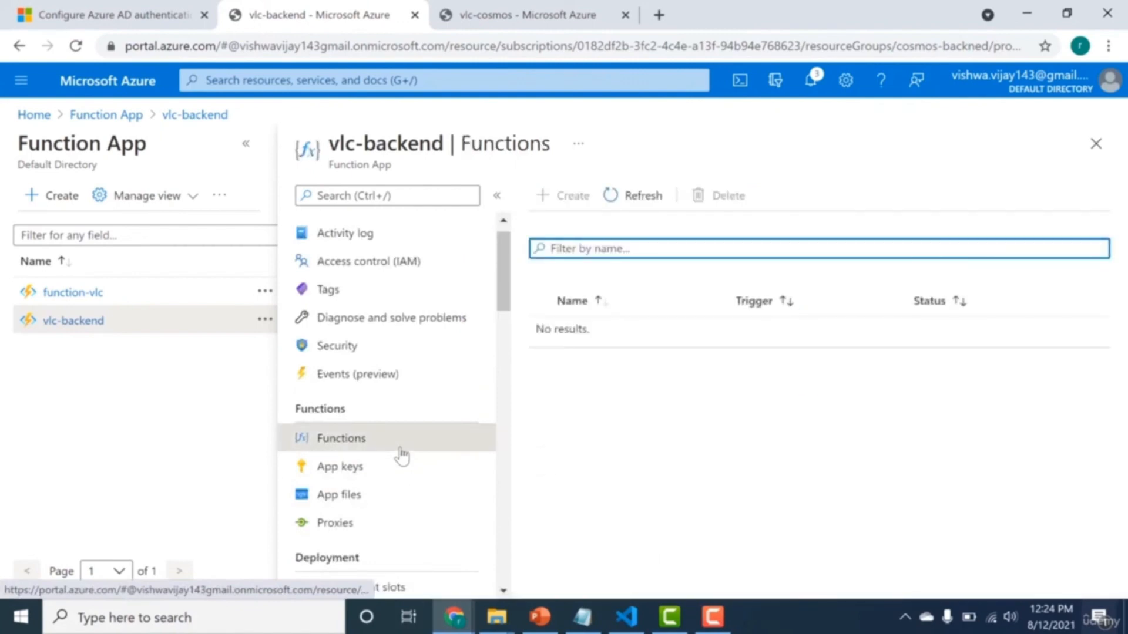
pyautogui.click(557, 199)
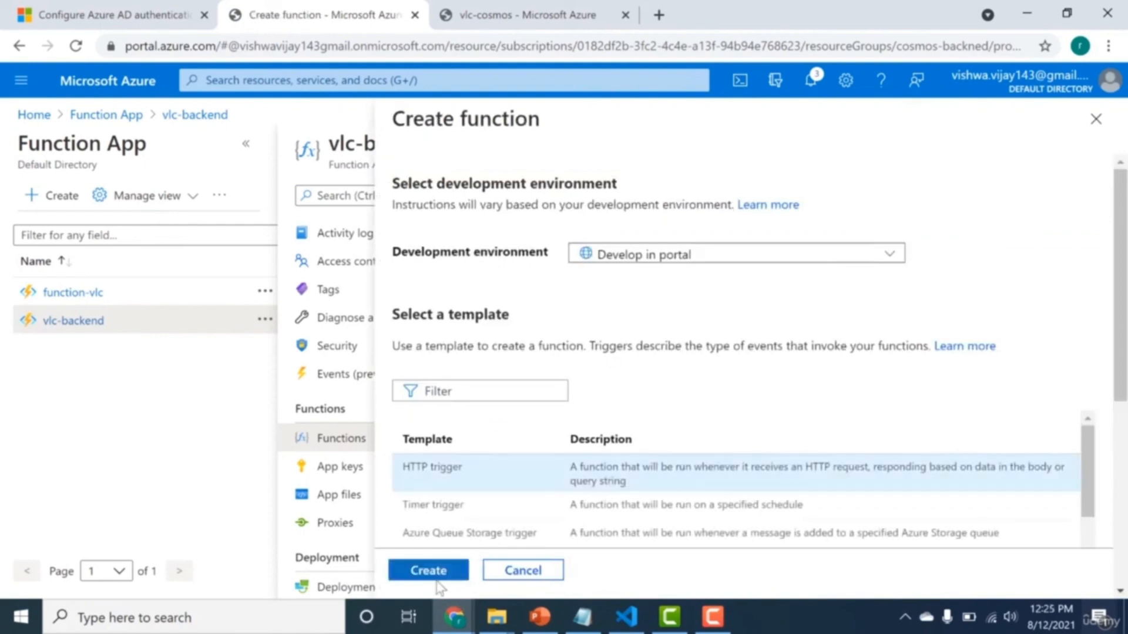
pyautogui.click(438, 579)
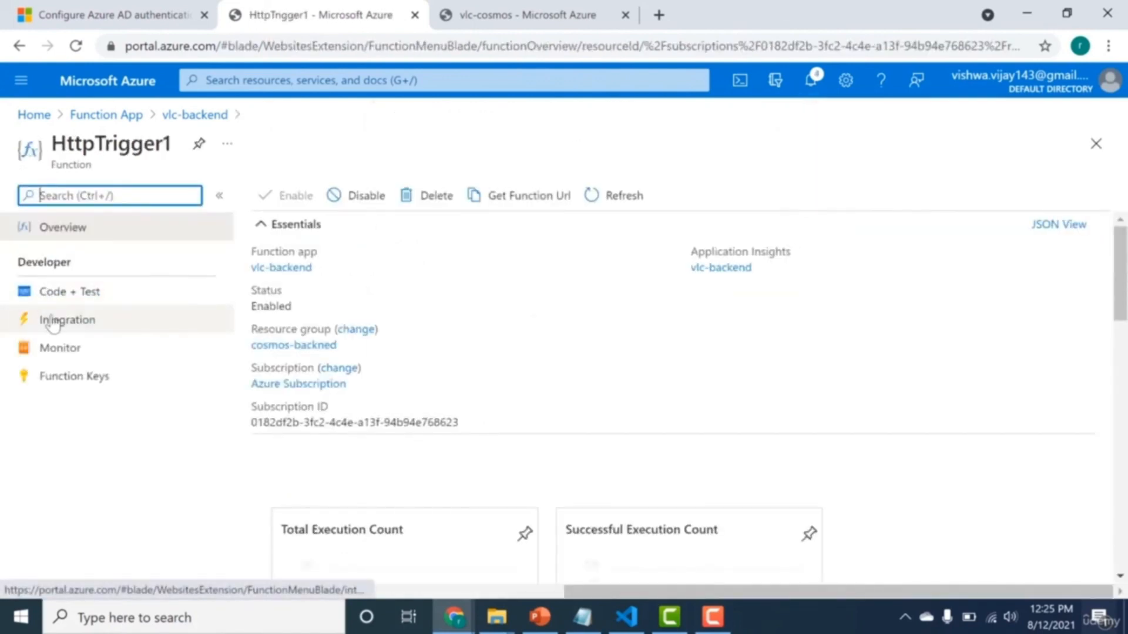
# Set the route template of HttpTrigger1's HTTP trigger to user/{partitionId}/{id} in its integration settings.
pyautogui.click(51, 321)
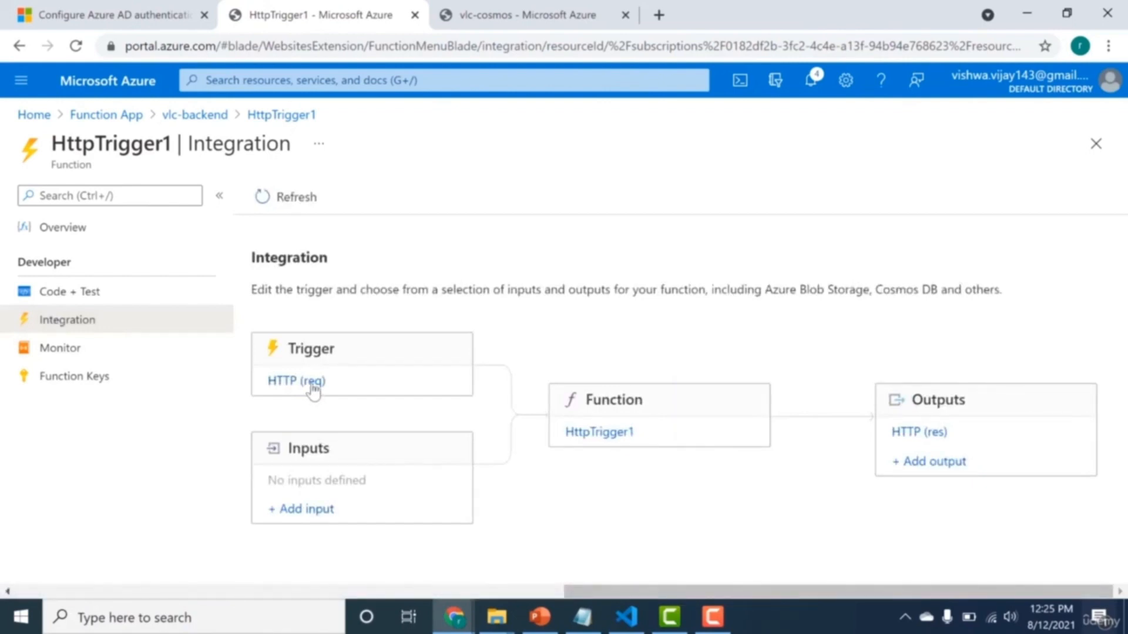
pyautogui.click(313, 382)
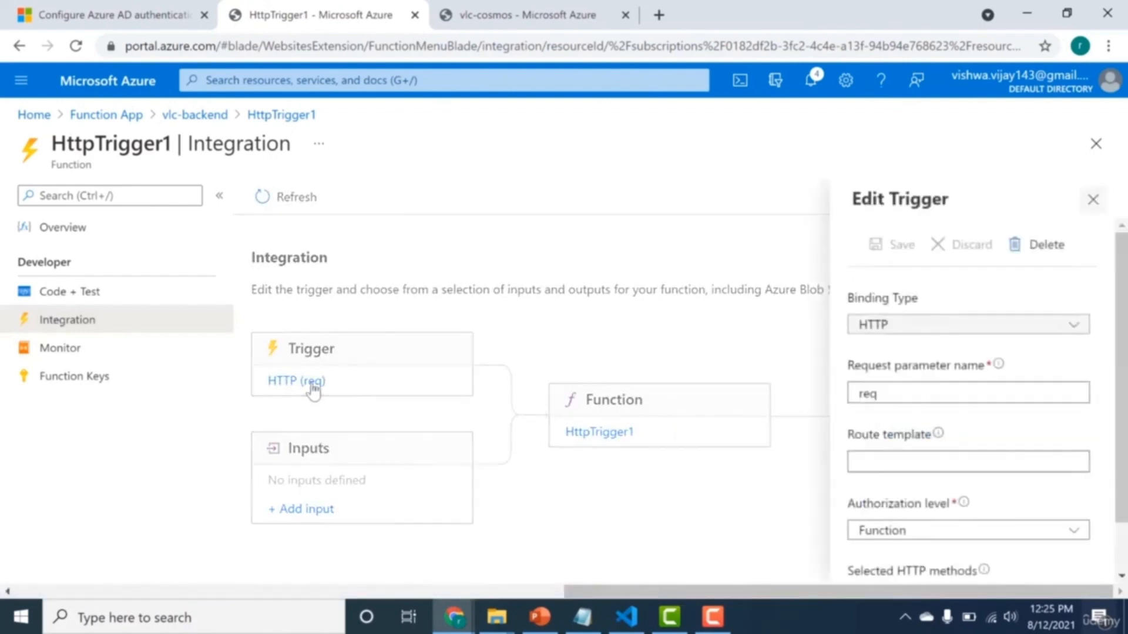
pyautogui.click(909, 459)
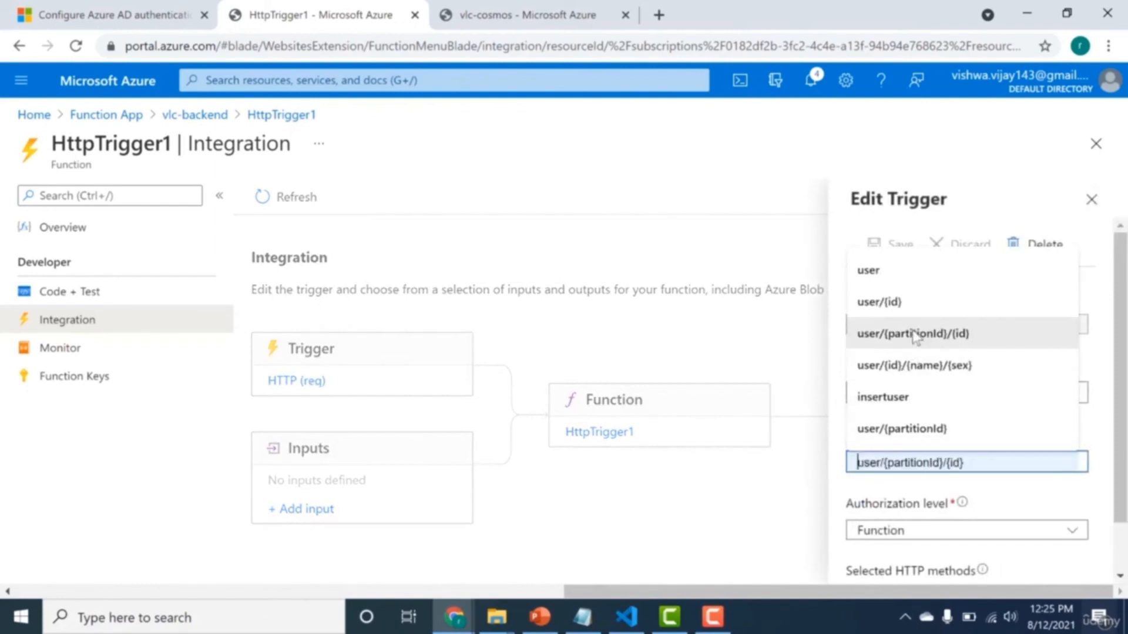
pyautogui.click(881, 333)
pyautogui.moveTo(888, 463); pyautogui.dragTo(962, 463)
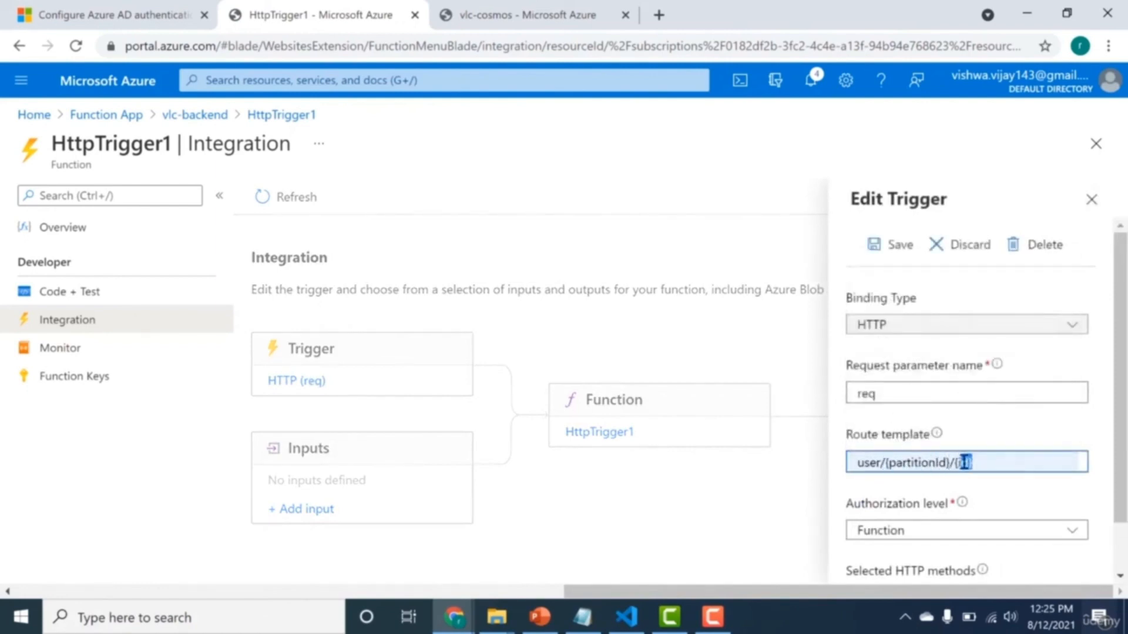
pyautogui.click(945, 464)
pyautogui.moveTo(959, 463); pyautogui.dragTo(973, 463)
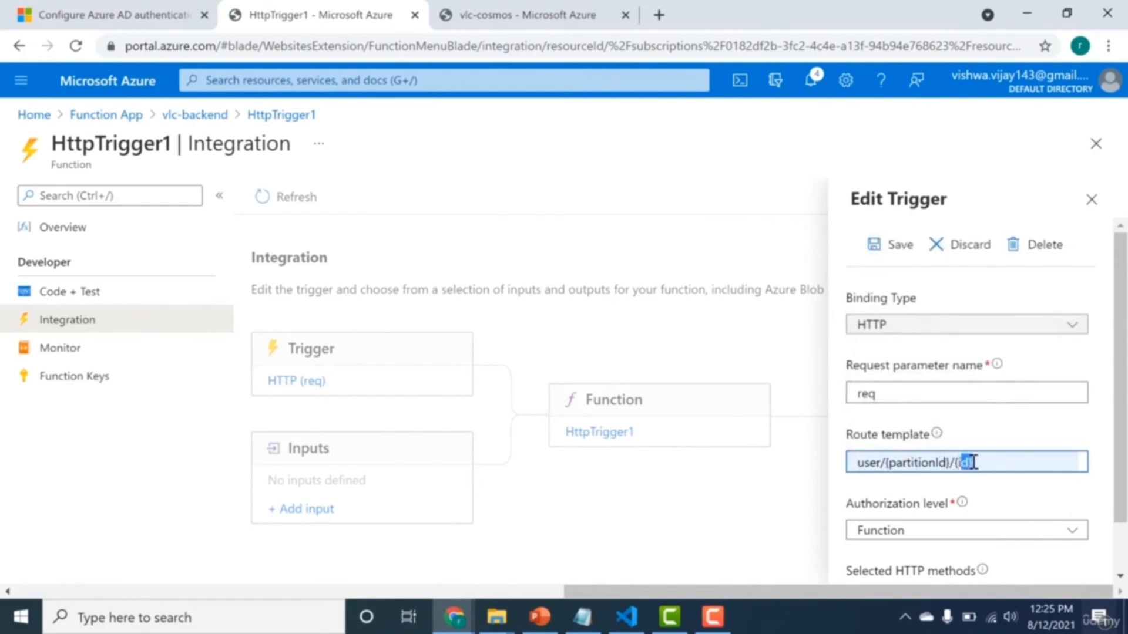
pyautogui.click(928, 470)
pyautogui.click(964, 466)
pyautogui.scroll(-1, 1113, 465)
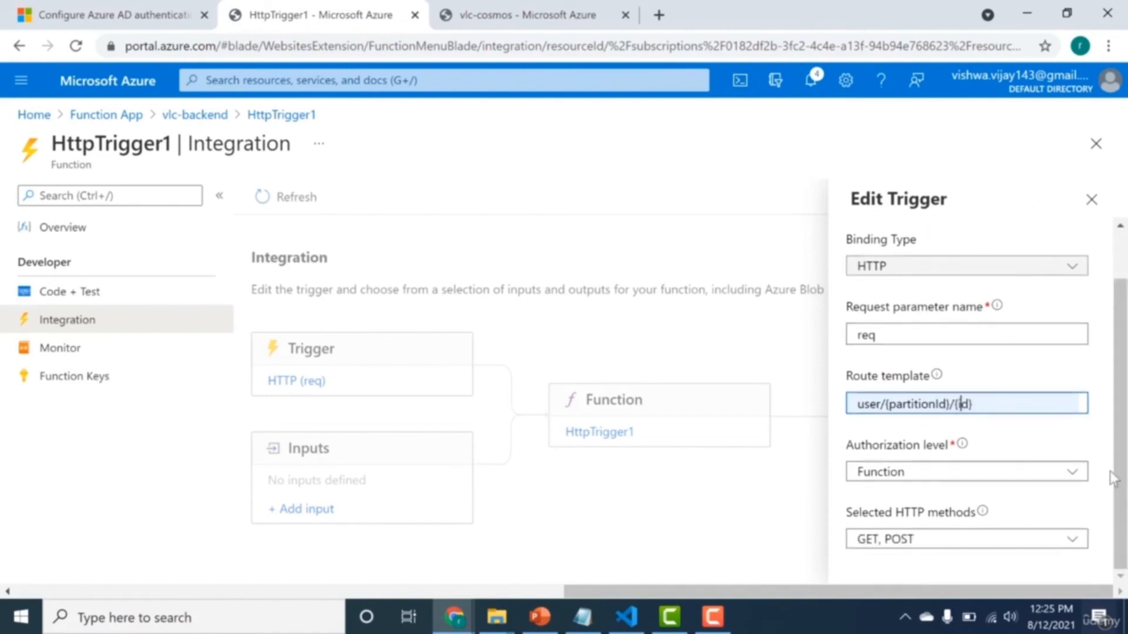
# Set the HTTP trigger's authorization level to Anonymous, allow only the GET method, and save the trigger.
pyautogui.click(1074, 475)
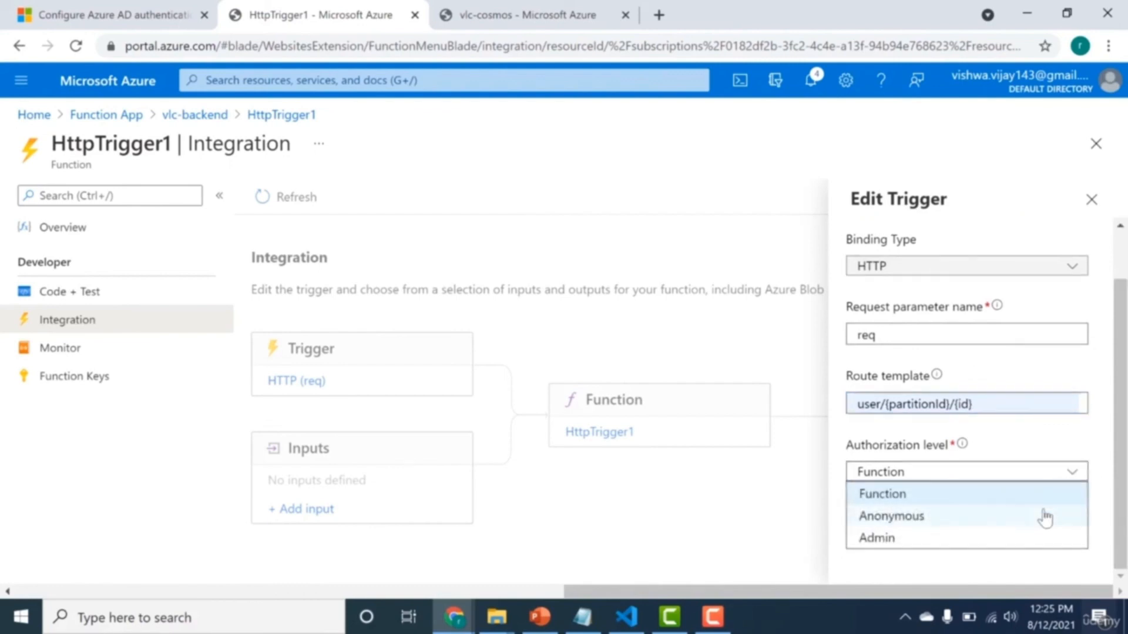
pyautogui.click(1046, 517)
pyautogui.click(1020, 540)
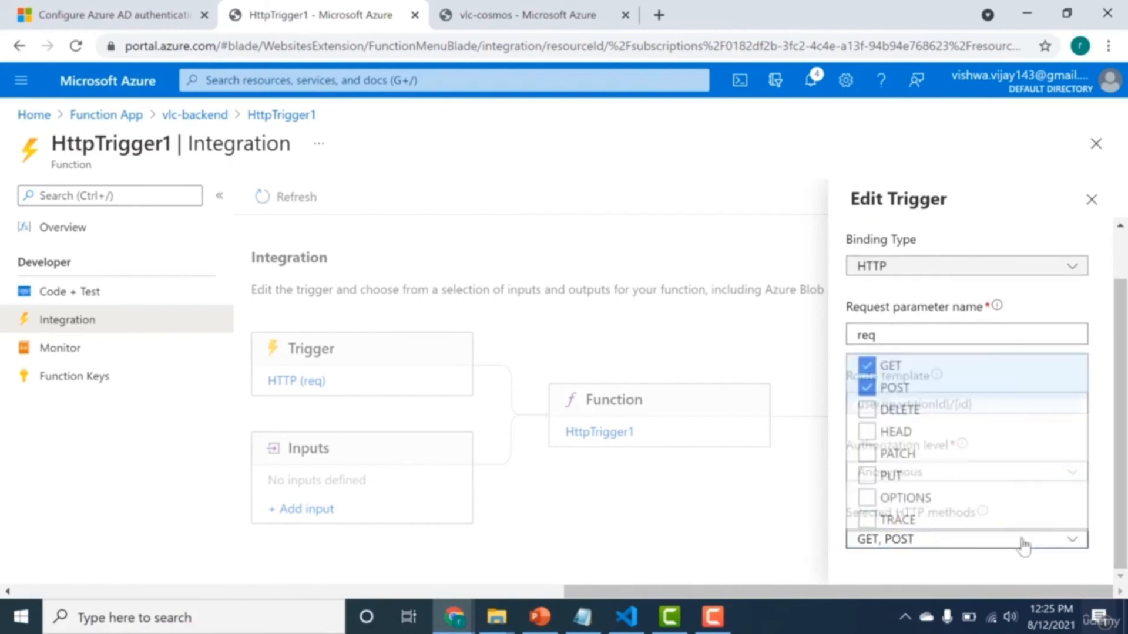
pyautogui.click(886, 388)
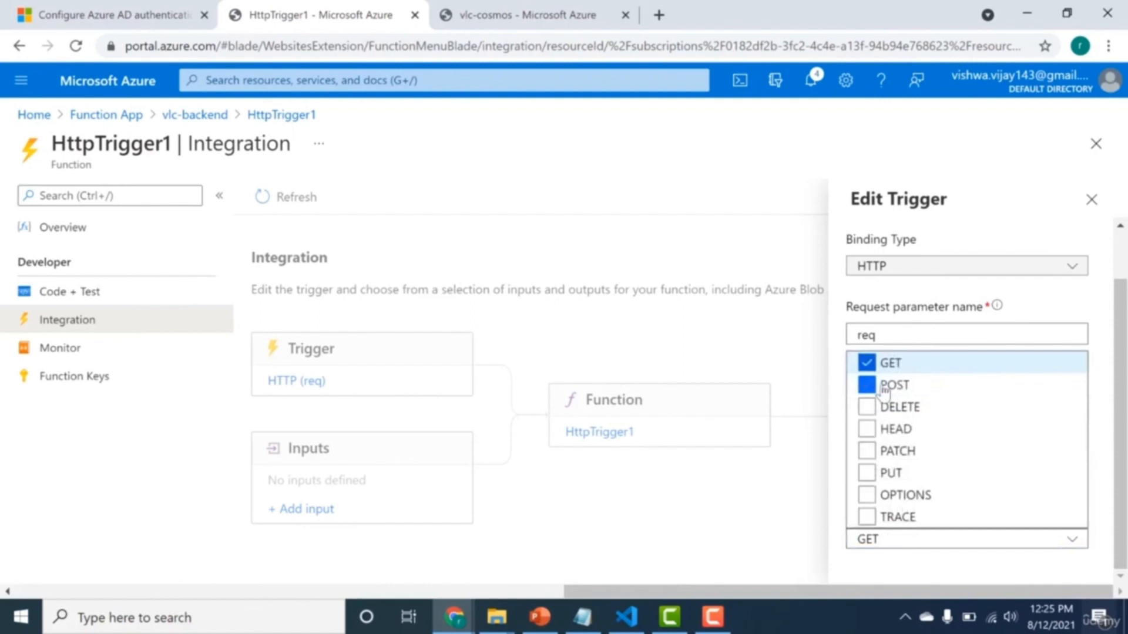
pyautogui.click(1107, 426)
pyautogui.moveTo(1121, 429); pyautogui.dragTo(1108, 317)
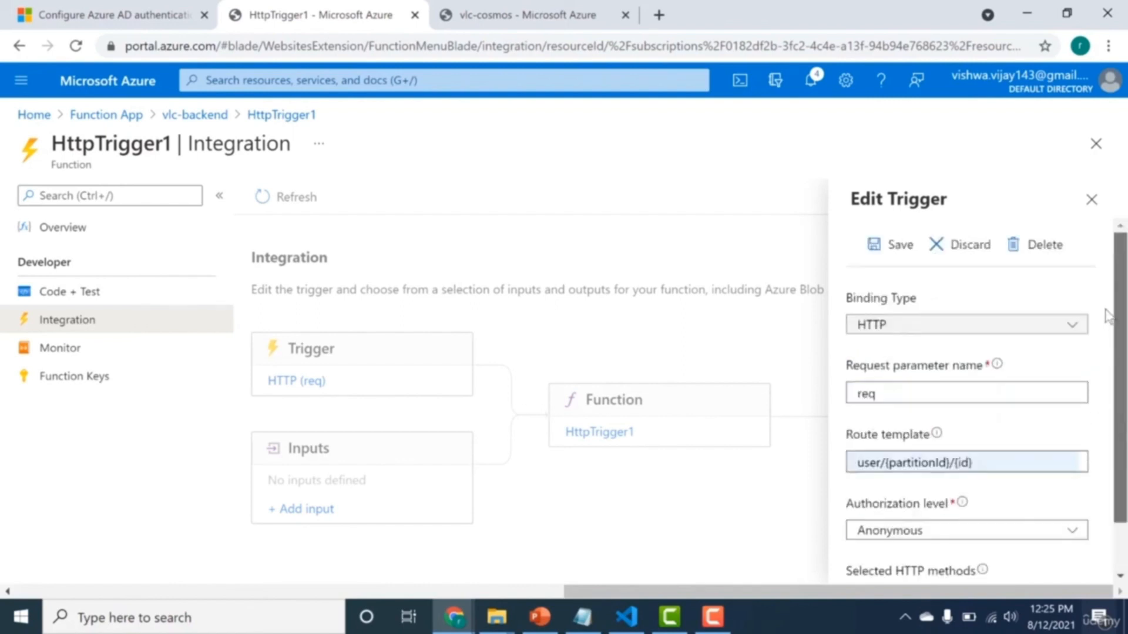
pyautogui.moveTo(1034, 317); pyautogui.dragTo(947, 298)
pyautogui.click(892, 258)
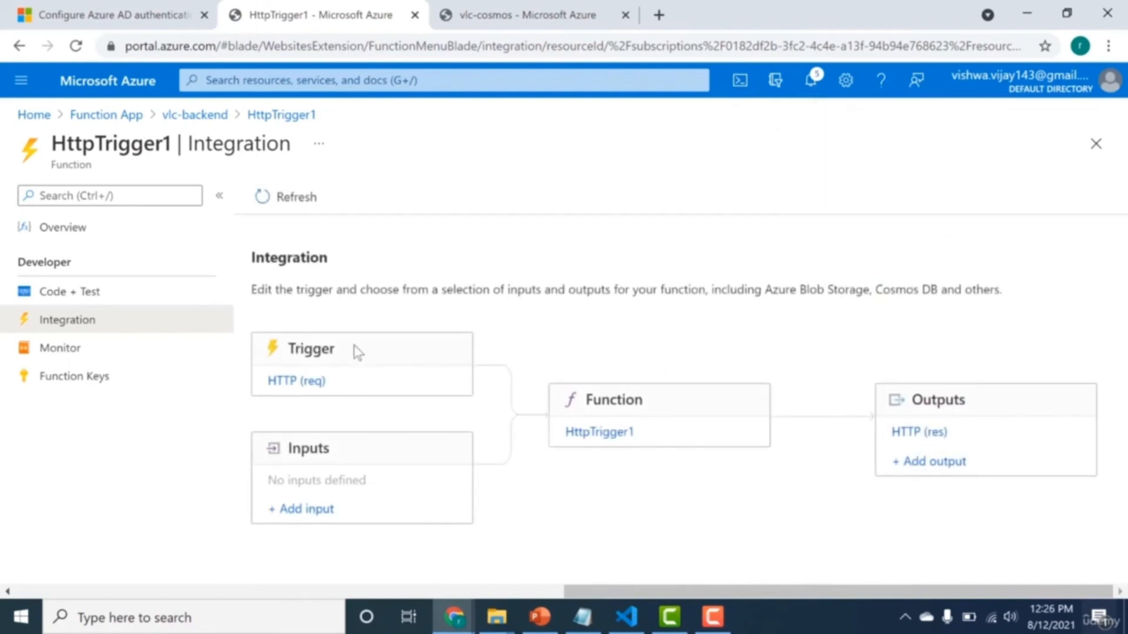
# Start an Azure Cosmos DB input binding for HttpTrigger1 and set its database name to Person.
pyautogui.click(306, 510)
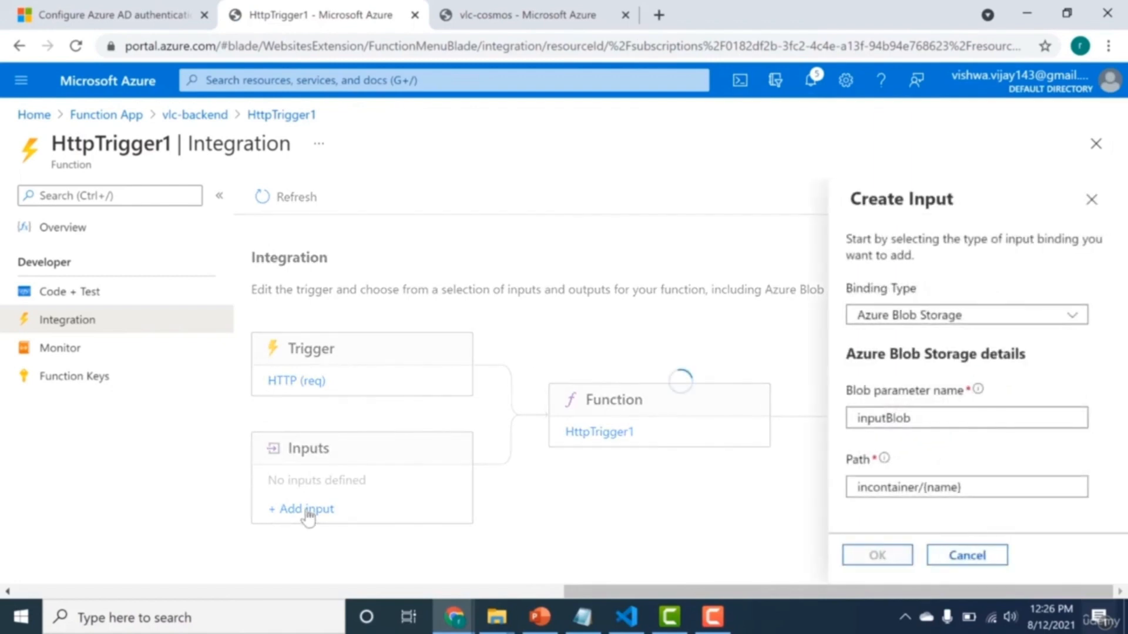
pyautogui.click(891, 315)
pyautogui.click(885, 360)
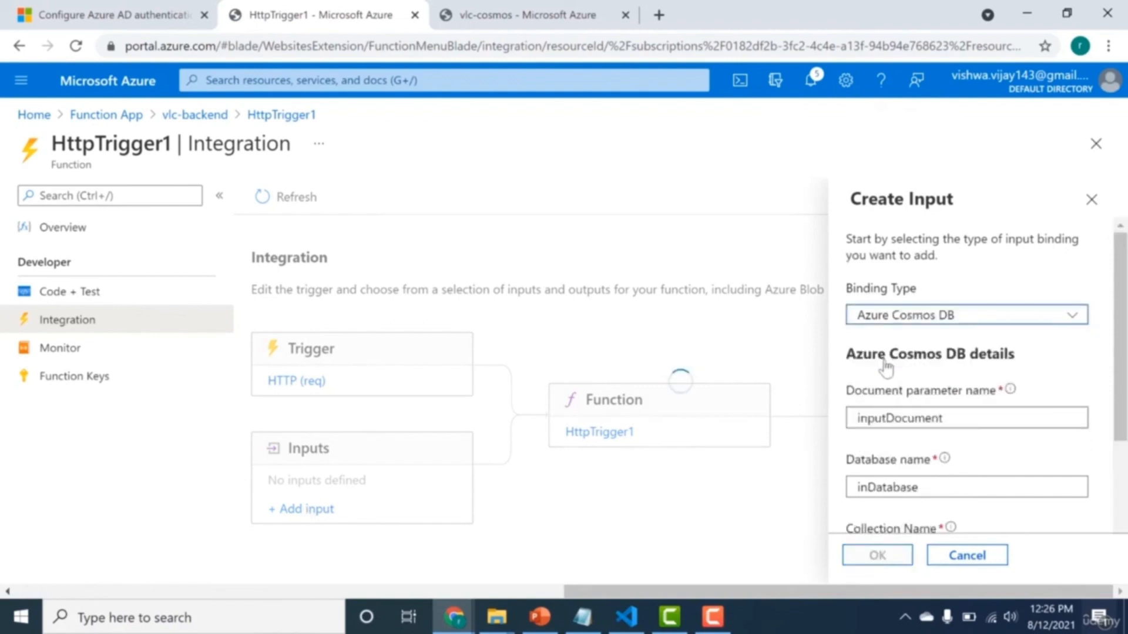
pyautogui.scroll(-2, 1123, 376)
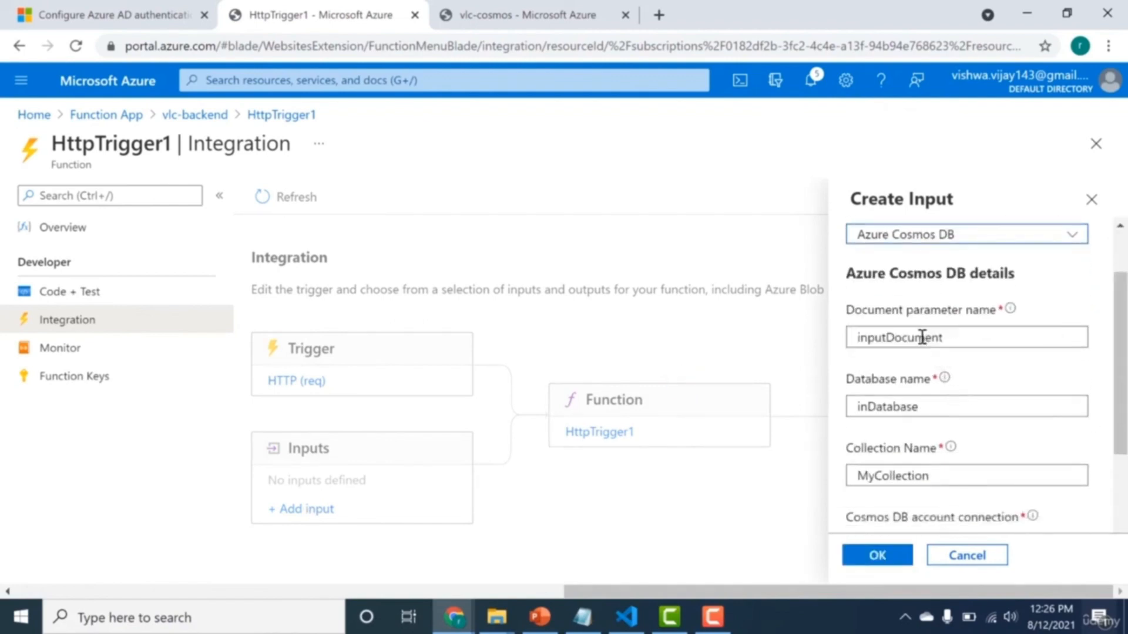
pyautogui.doubleClick(904, 405)
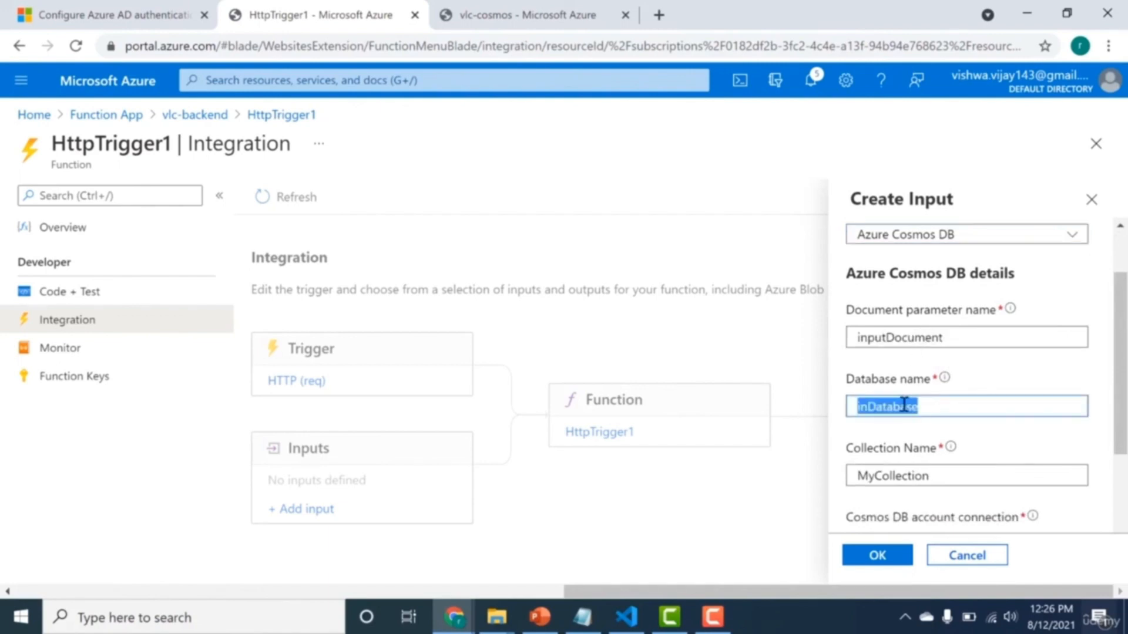
pyautogui.write('UPerson')
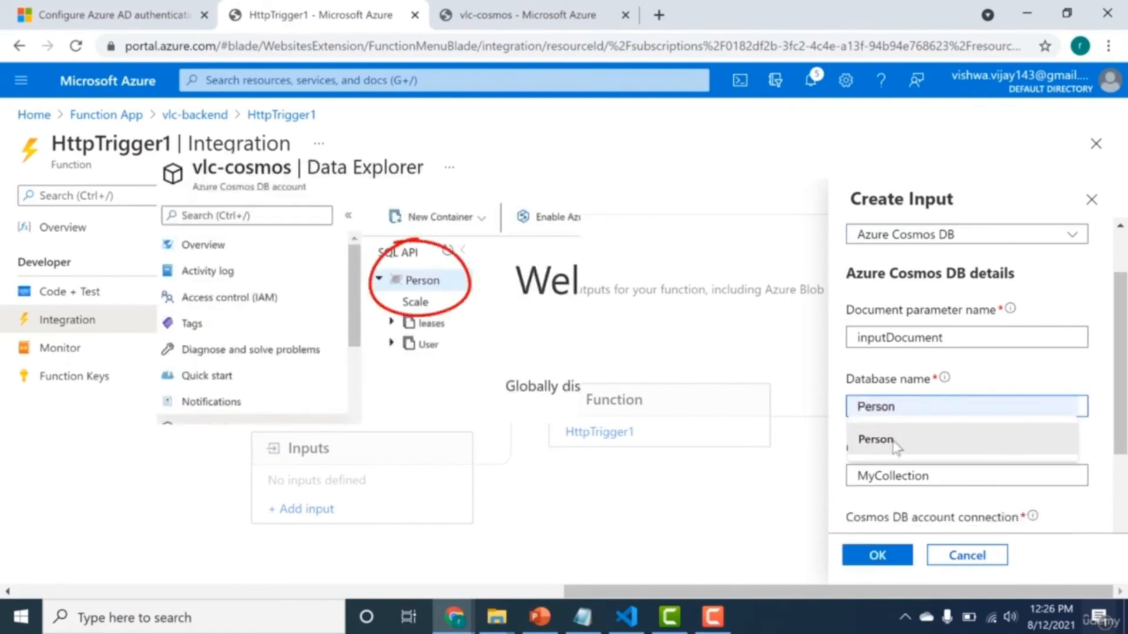
pyautogui.click(887, 439)
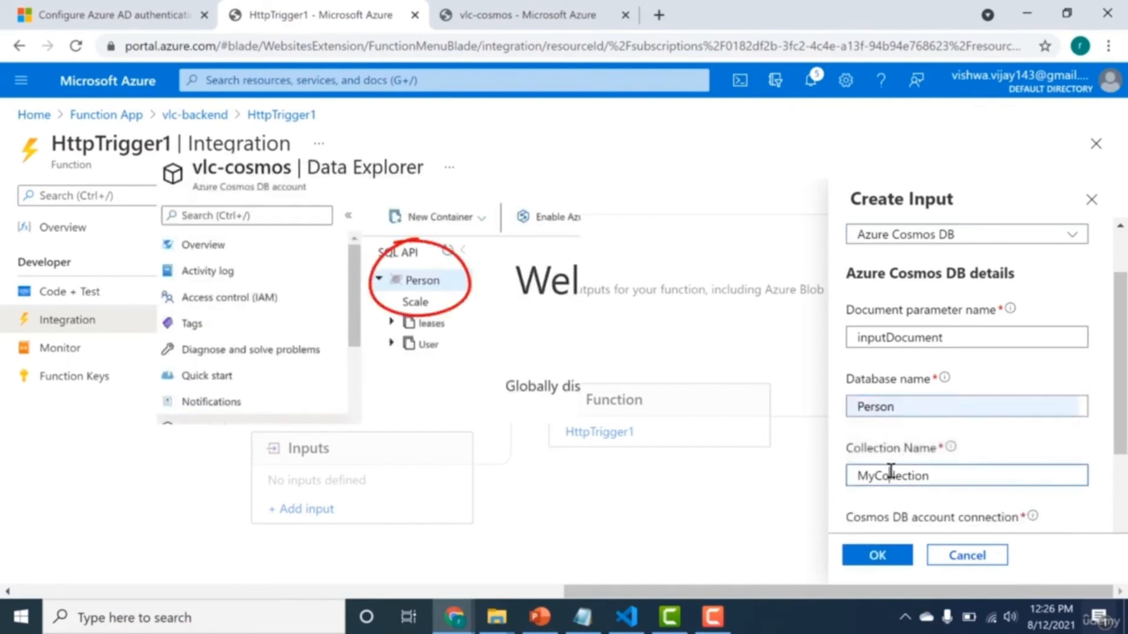
# Set the collection name of the Cosmos DB input binding to User.
pyautogui.doubleClick(890, 475)
pyautogui.press('BackSpace')
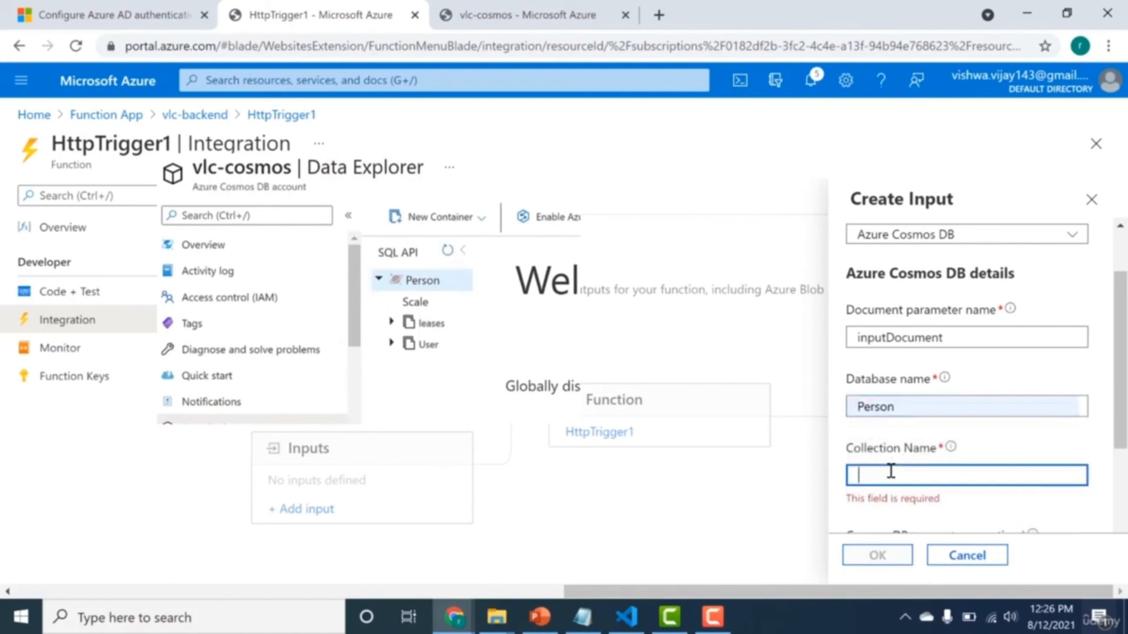
pyautogui.write('U')
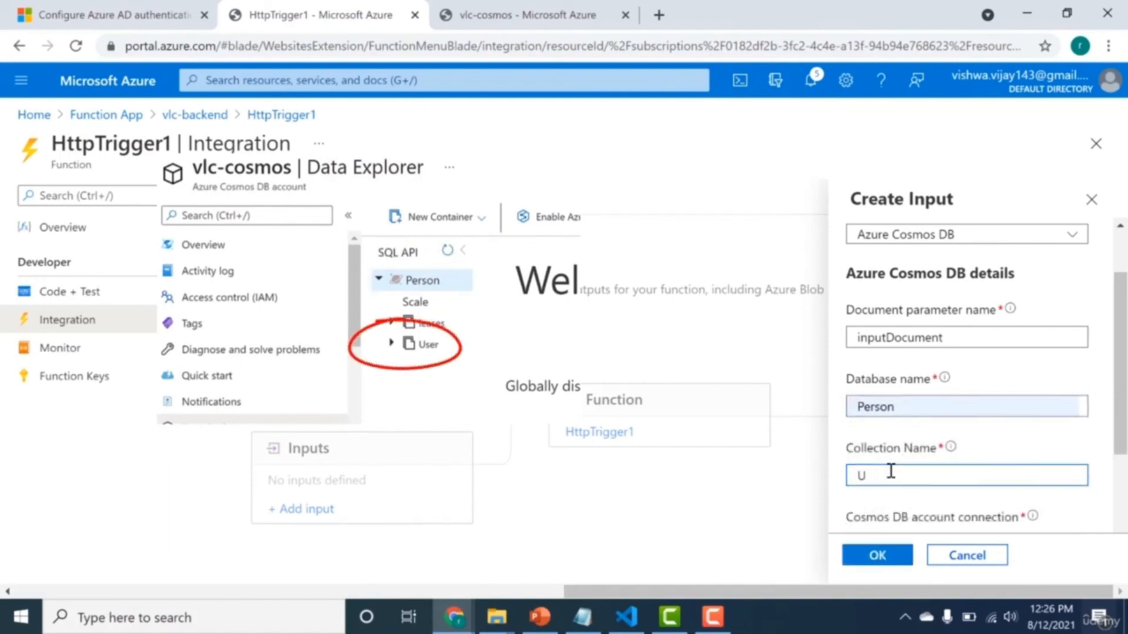
pyautogui.write('erser')
# Review the Cosmos DB account connection and the suggested Document ID values for the input binding.
pyautogui.moveTo(1121, 444); pyautogui.dragTo(1122, 517)
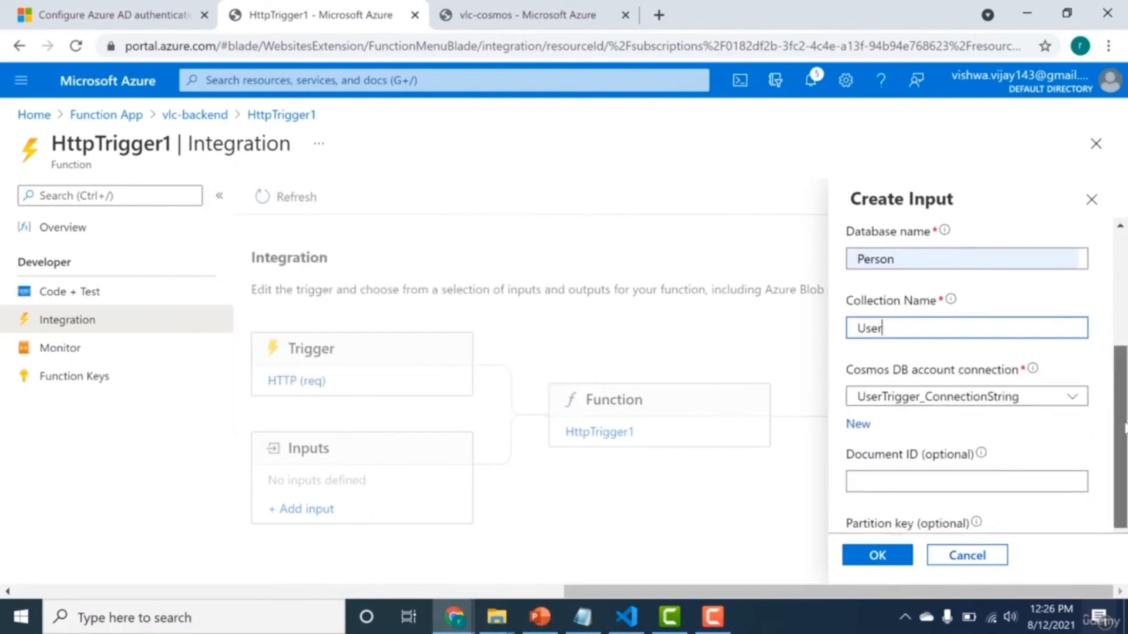
pyautogui.moveTo(1122, 426); pyautogui.dragTo(1122, 470)
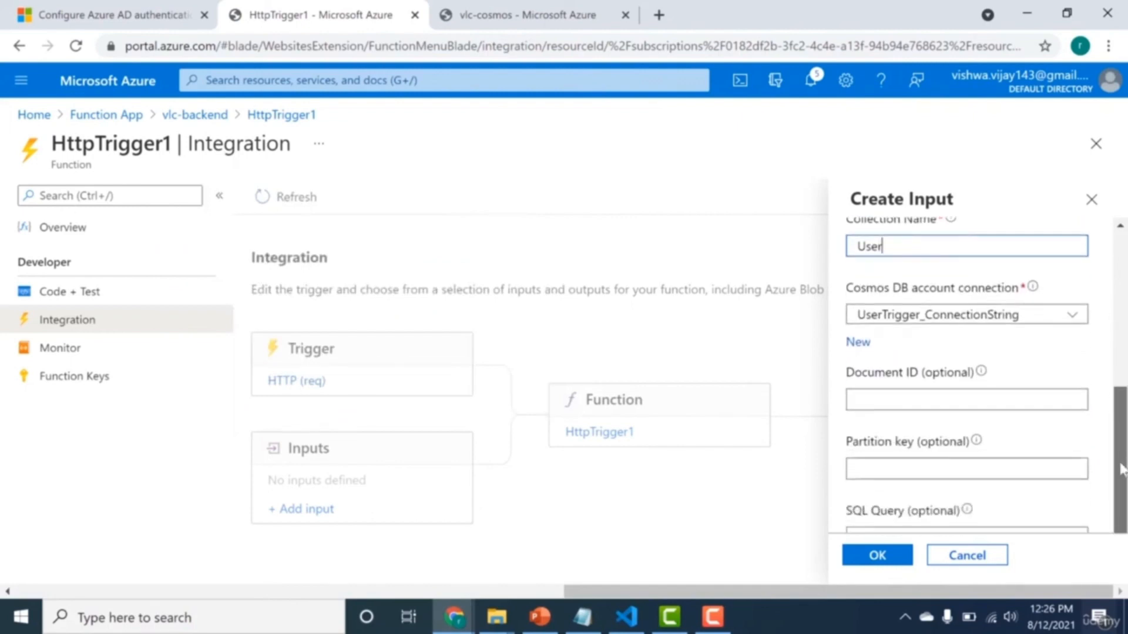
pyautogui.click(1038, 402)
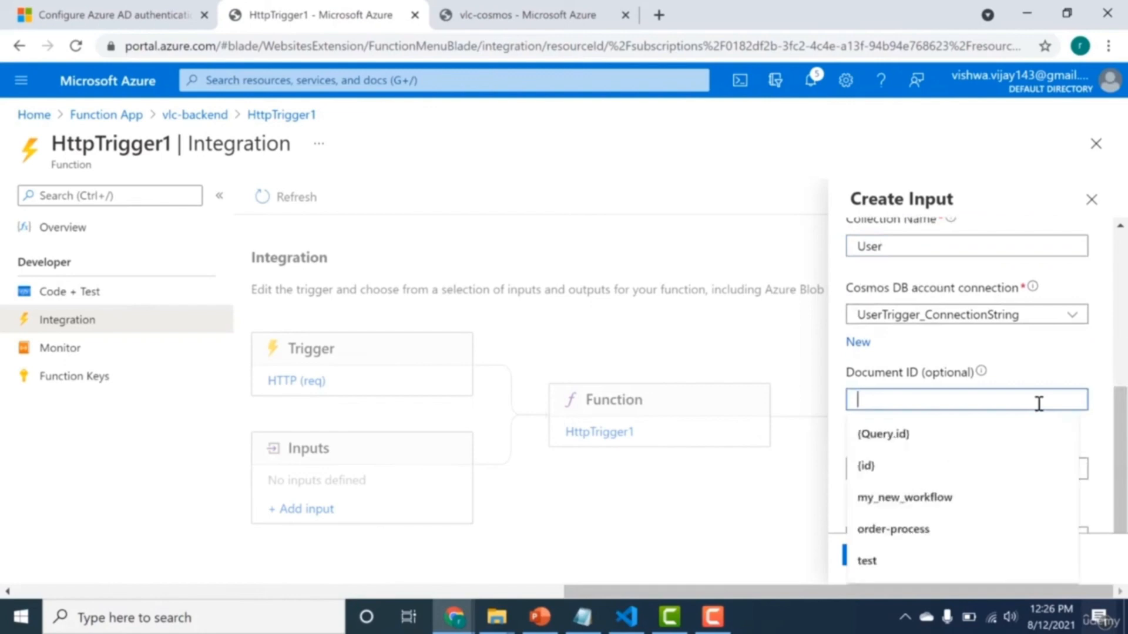
pyautogui.click(1093, 382)
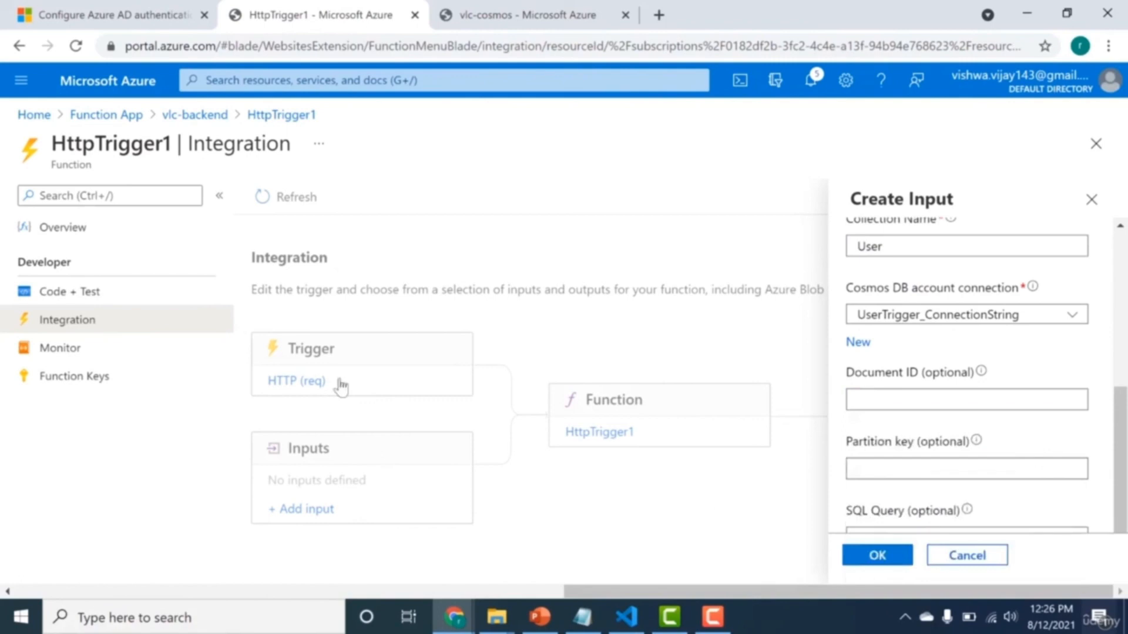
# Set the input binding's Document ID to {id} and its partition key to {partitionId}, and create the binding.
pyautogui.click(917, 397)
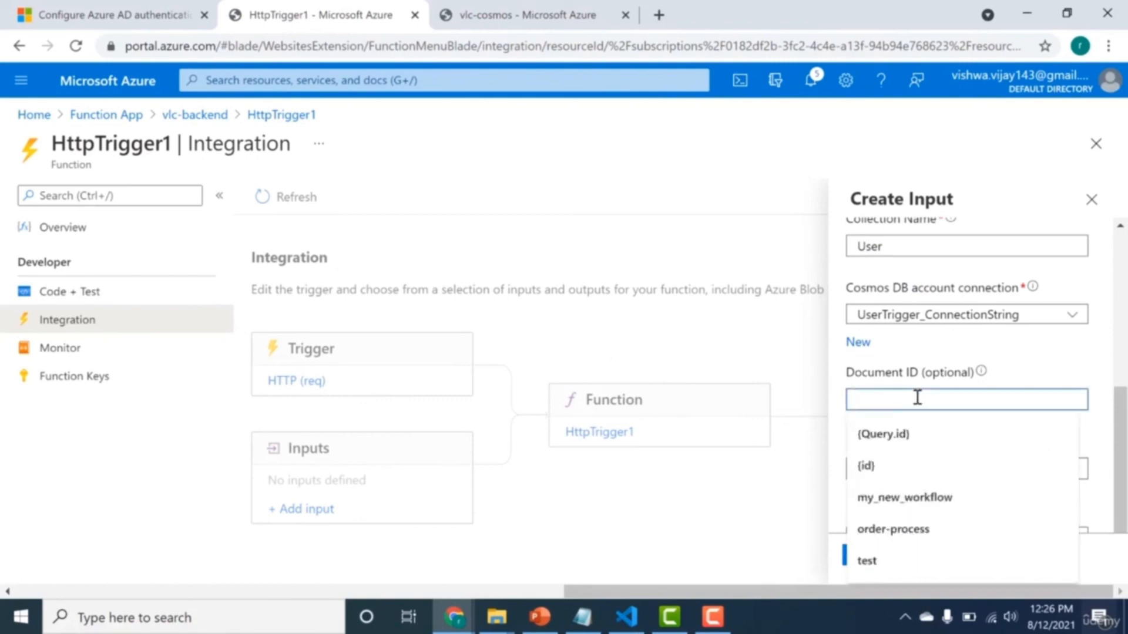
pyautogui.write('{')
pyautogui.click(908, 432)
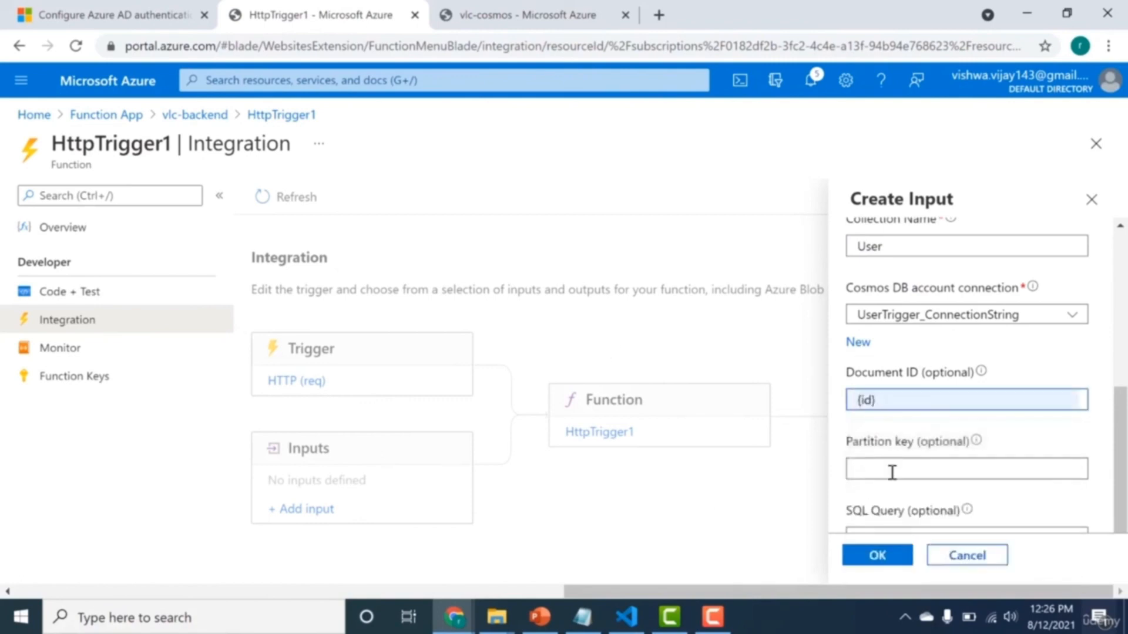
pyautogui.click(892, 471)
pyautogui.click(887, 534)
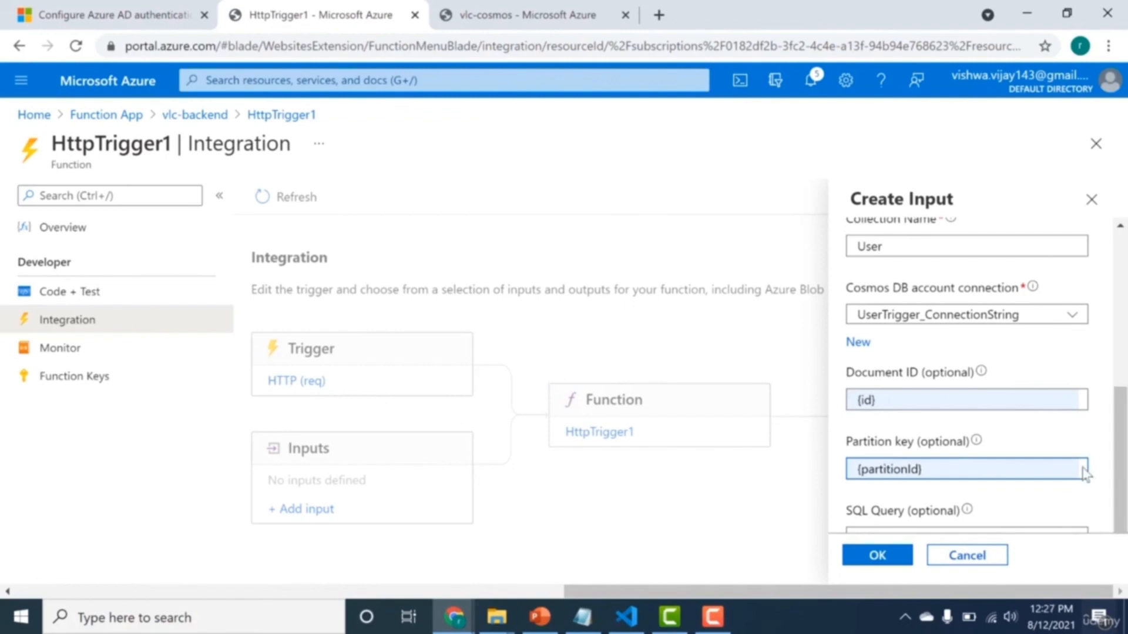
pyautogui.click(871, 562)
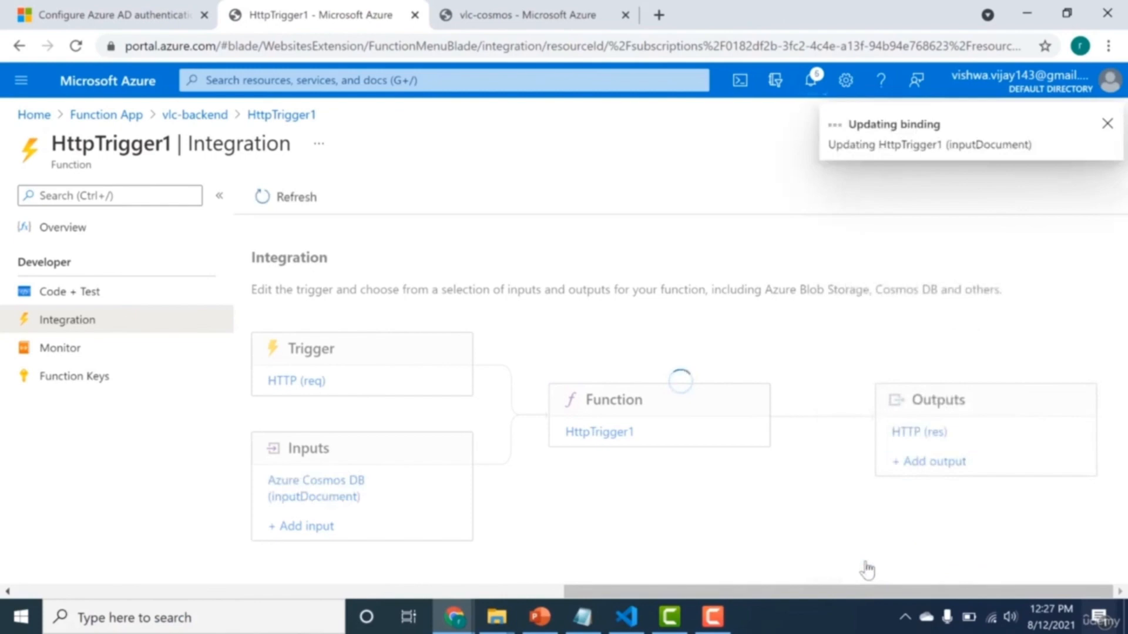
# Review the HTTP output's response parameter name and the Cosmos DB input's document parameter name for HttpTrigger1.
pyautogui.click(934, 438)
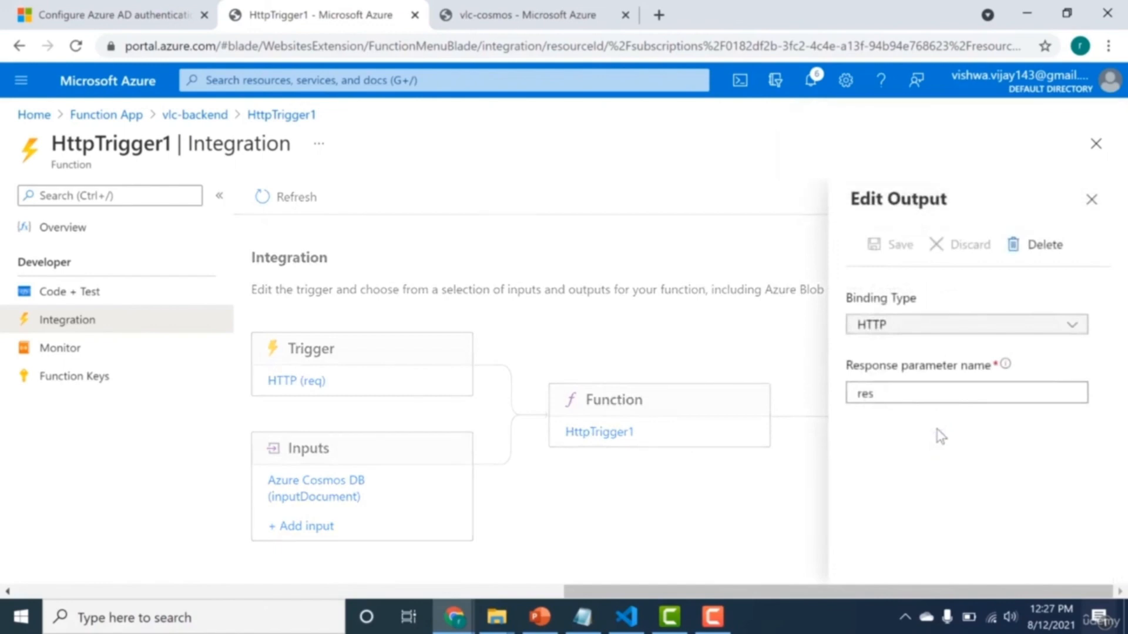
pyautogui.click(1091, 200)
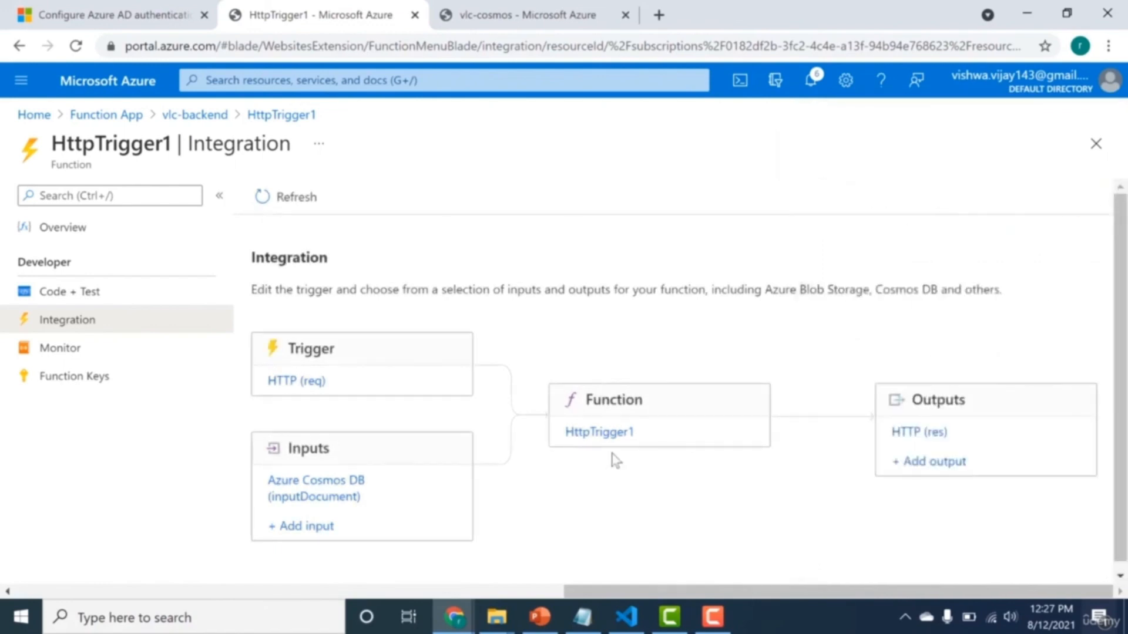
pyautogui.click(327, 486)
pyautogui.doubleClick(891, 393)
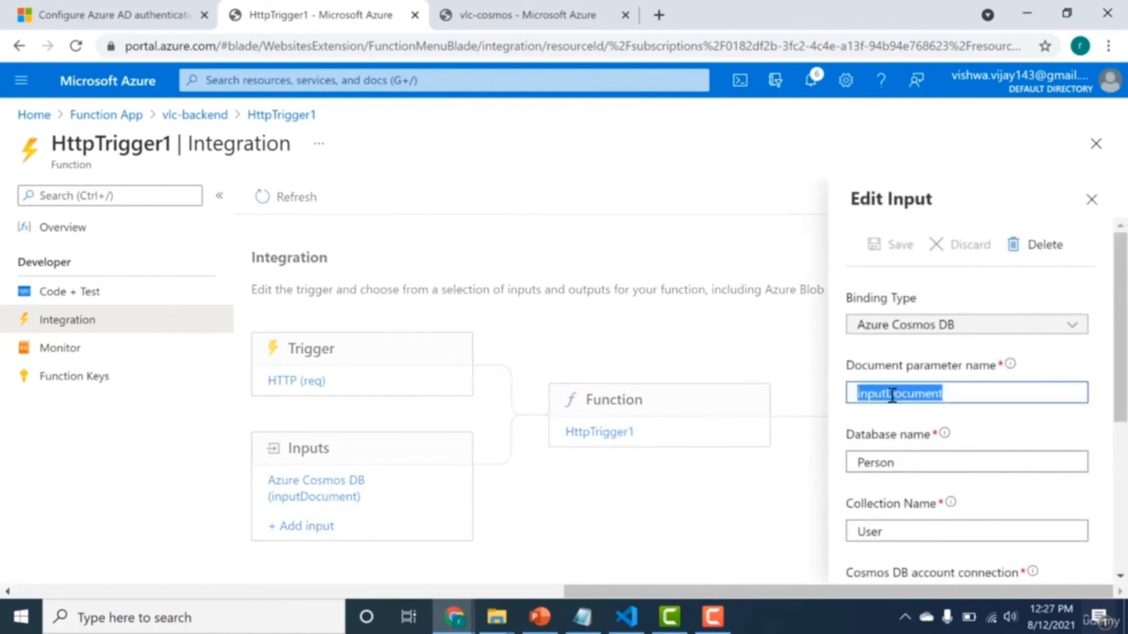
pyautogui.click(1092, 200)
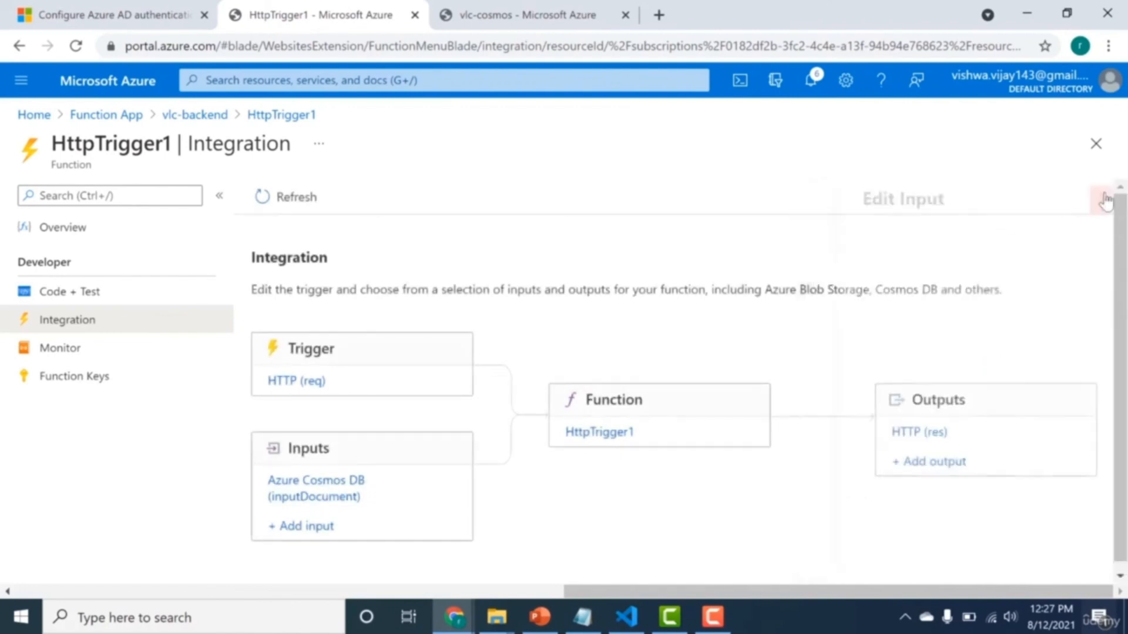
# Open HttpTrigger1's index.js code and examine how the response body uses context.bindings.inputDocument.
pyautogui.click(595, 433)
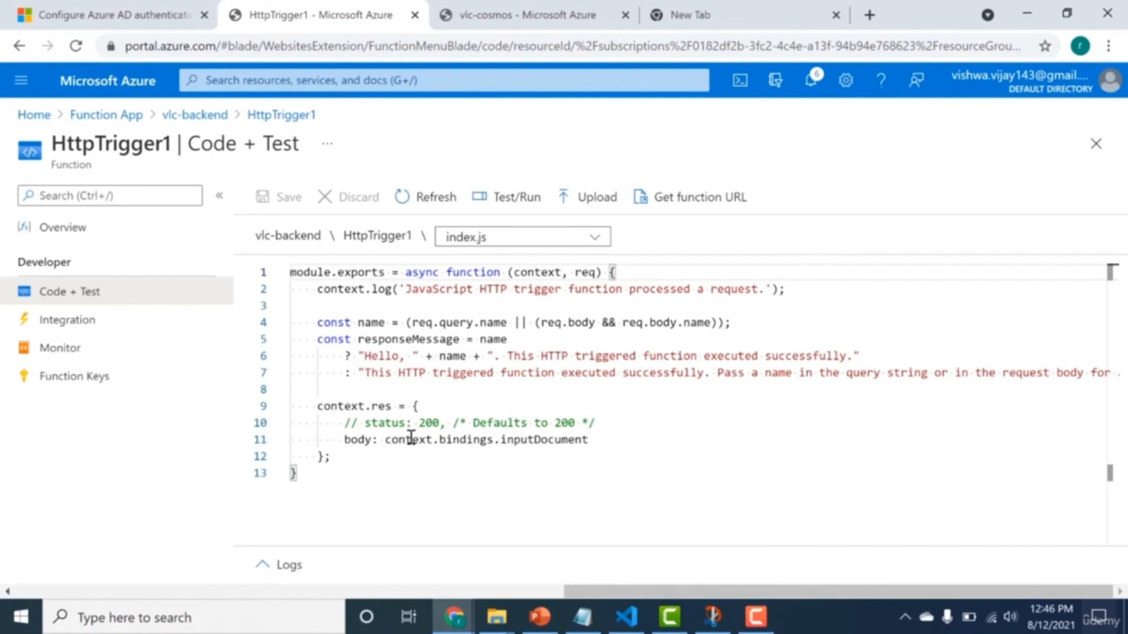
pyautogui.moveTo(413, 423); pyautogui.dragTo(493, 441)
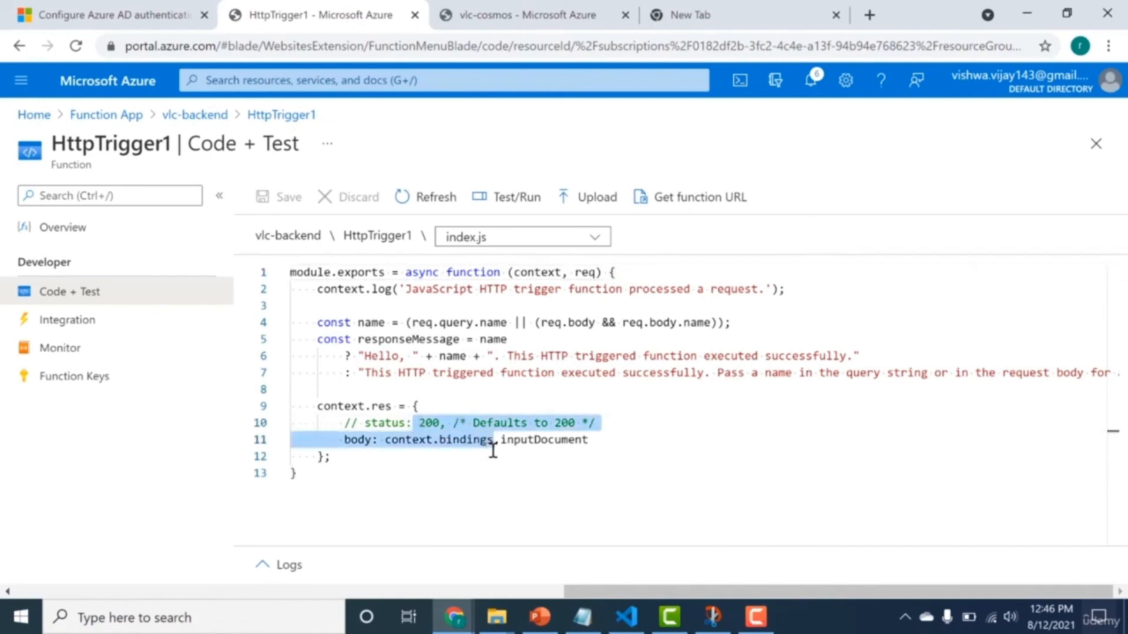
pyautogui.click(445, 440)
pyautogui.moveTo(388, 442); pyautogui.dragTo(571, 445)
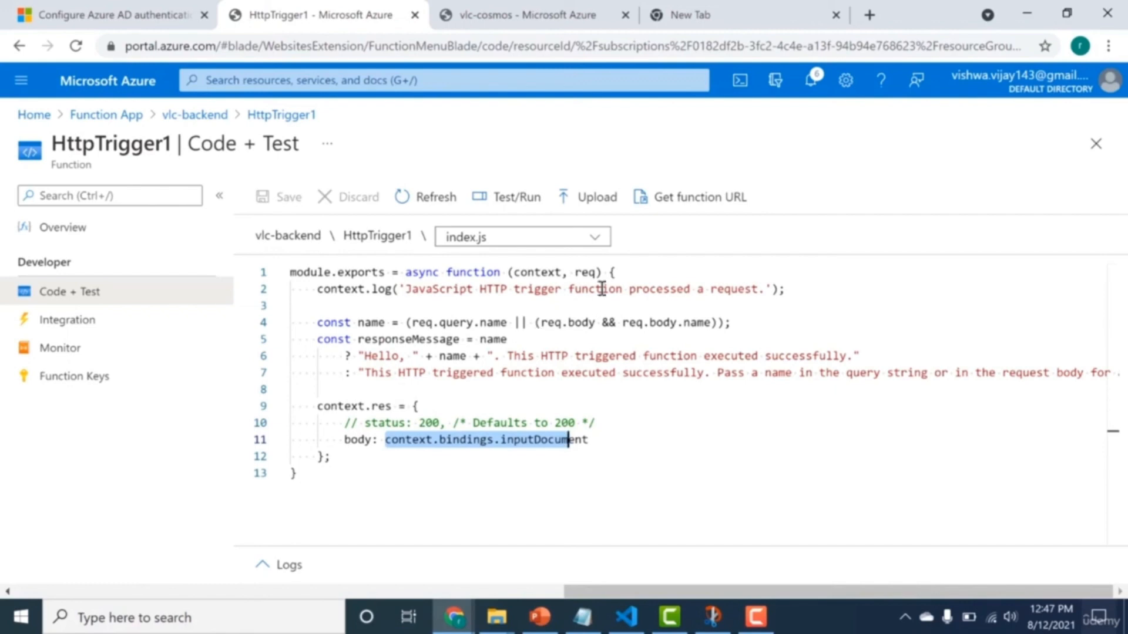
# Copy HttpTrigger1's function URL and paste it as the address in the empty browser tab.
pyautogui.click(670, 216)
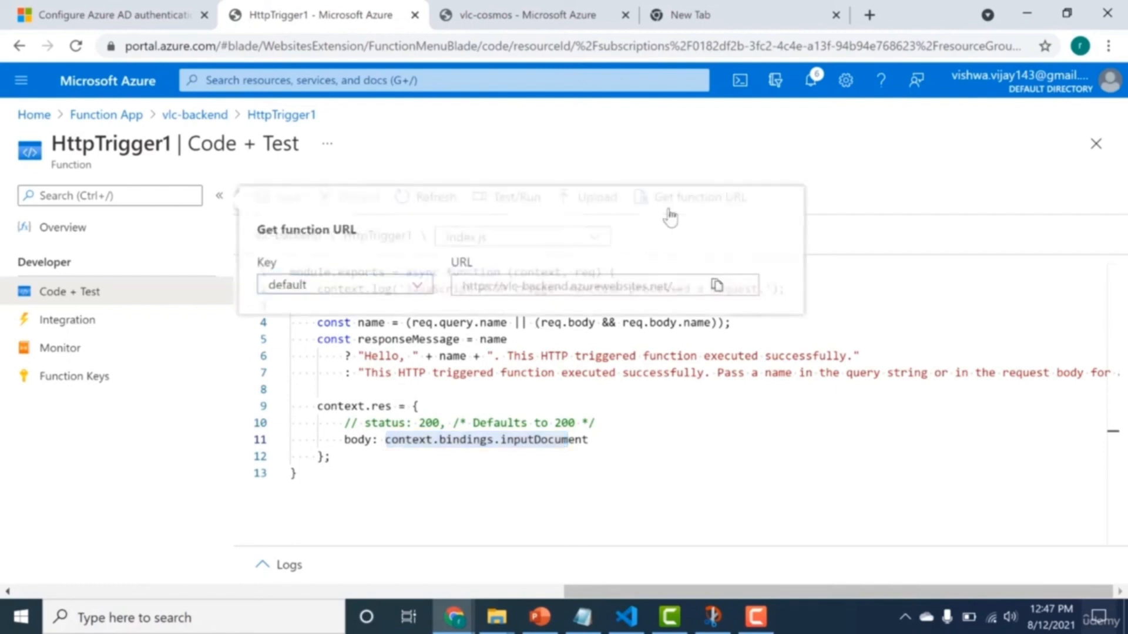
pyautogui.click(720, 287)
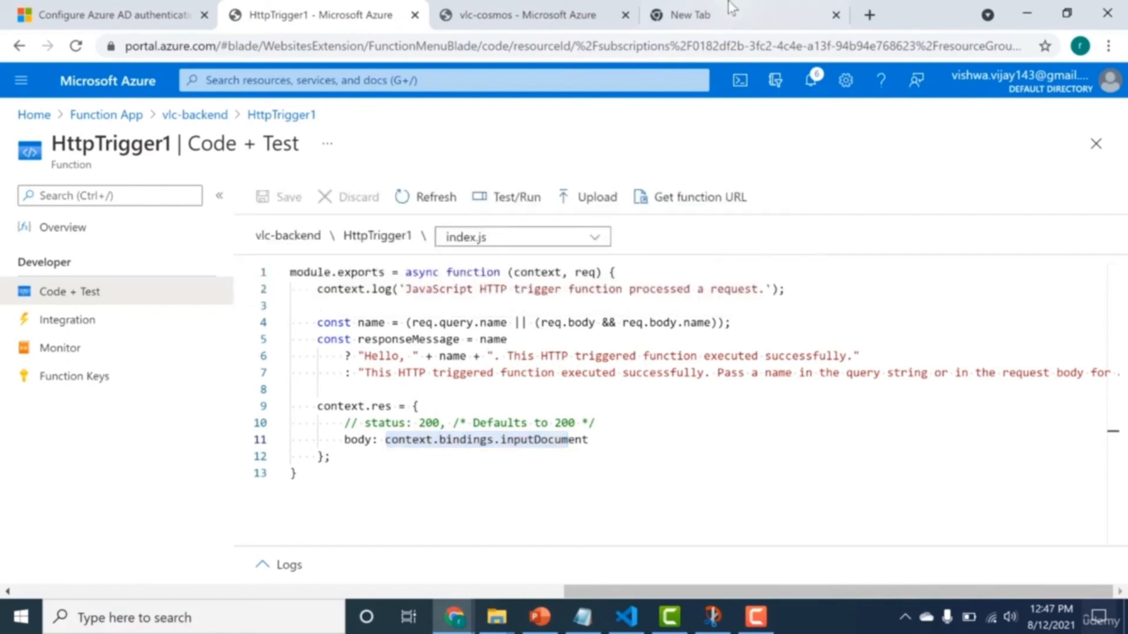
pyautogui.click(728, 13)
pyautogui.click(718, 44)
pyautogui.hotkey('ctrl', 'v')
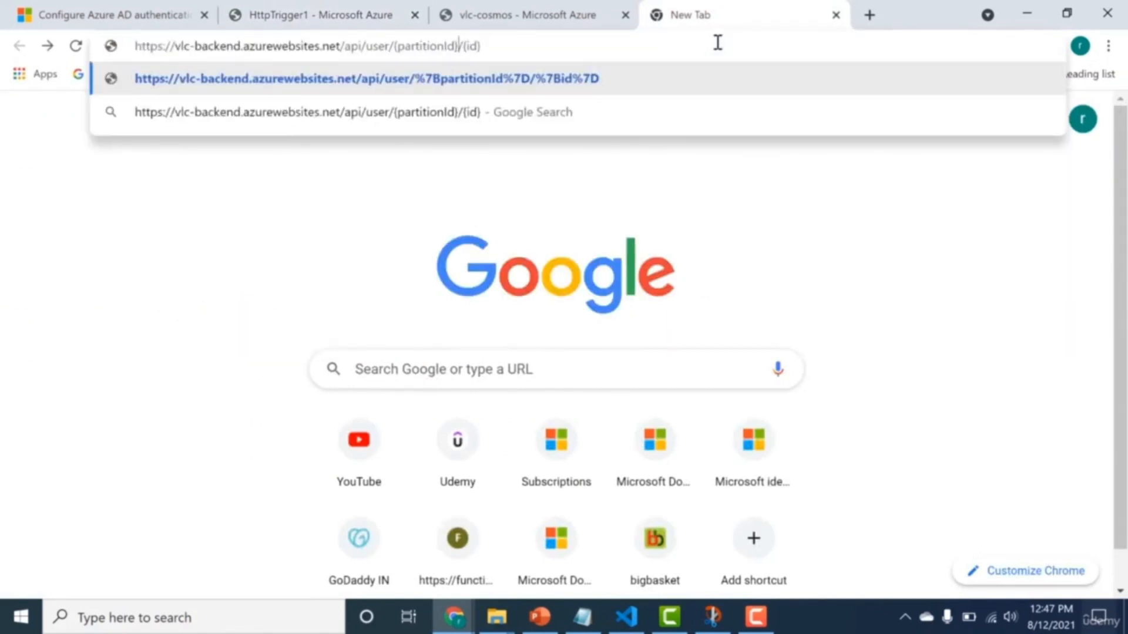
# Replace {partitionId} with bangalore and {id} with the user document's ID in the URL, load it and examine the returned document.
pyautogui.press('BackSpace')
pyautogui.press('BackSpace')
pyautogui.press('BackSpace')
pyautogui.press('BackSpace')
pyautogui.press('BackSpace')
pyautogui.press('BackSpace')
pyautogui.press('BackSpace')
pyautogui.press('BackSpace')
pyautogui.press('BackSpace')
pyautogui.press('BackSpace')
pyautogui.press('BackSpace')
pyautogui.press('BackSpace')
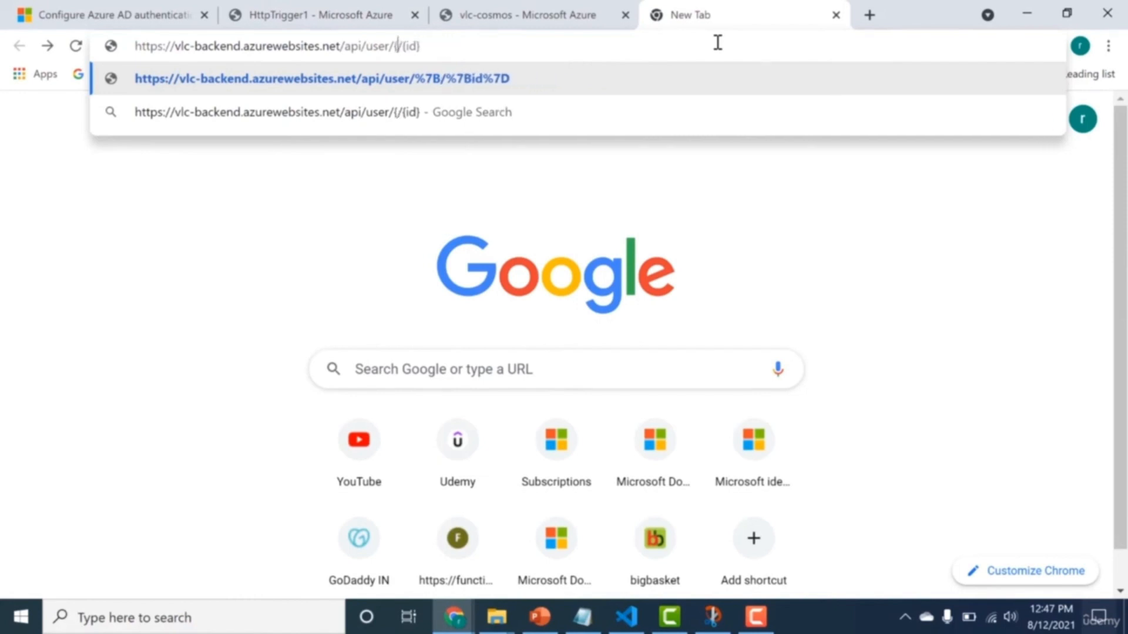
pyautogui.press('BackSpace')
pyautogui.write('bangalor')
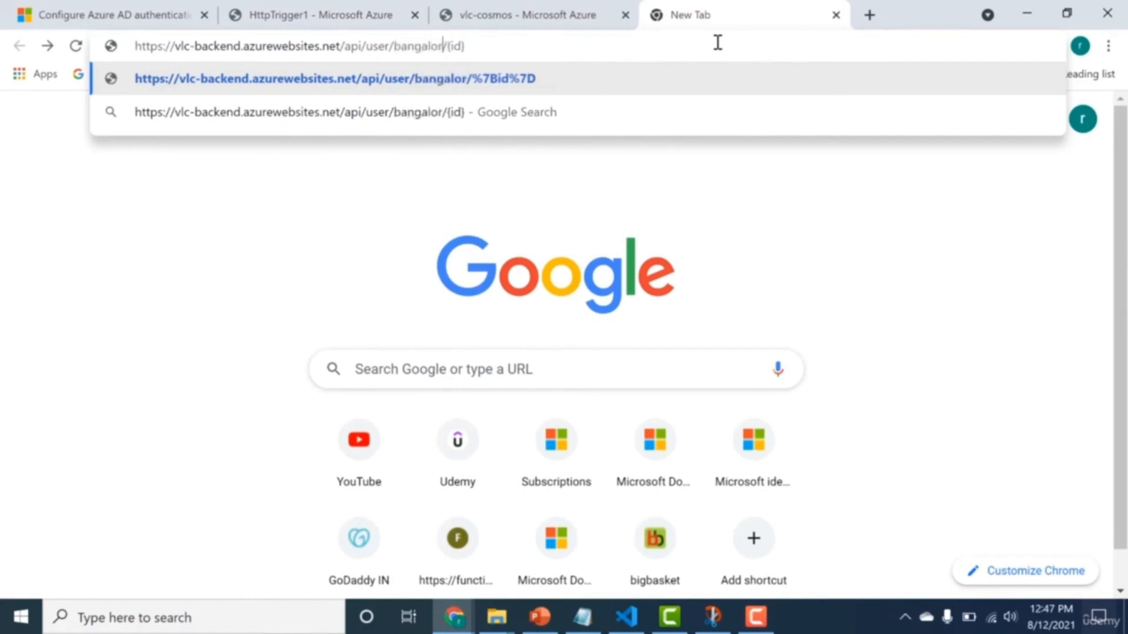
pyautogui.write('e')
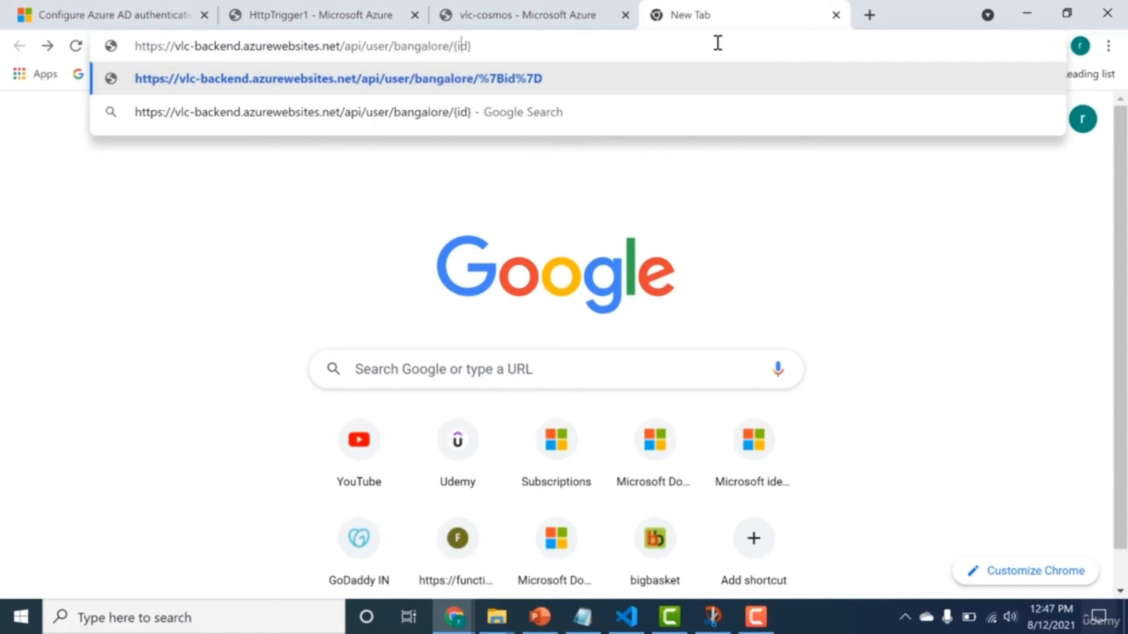
pyautogui.press('BackSpace')
pyautogui.press('BackSpace')
pyautogui.press('BackSpace')
pyautogui.press('BackSpace')
pyautogui.write('rohit1')
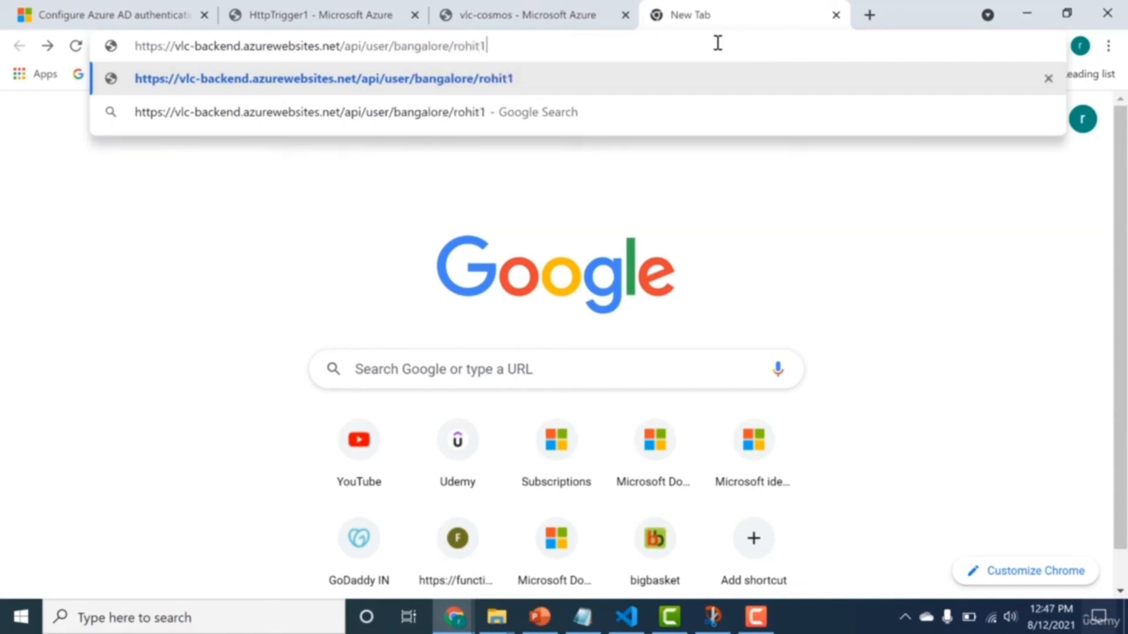
pyautogui.press('Return')
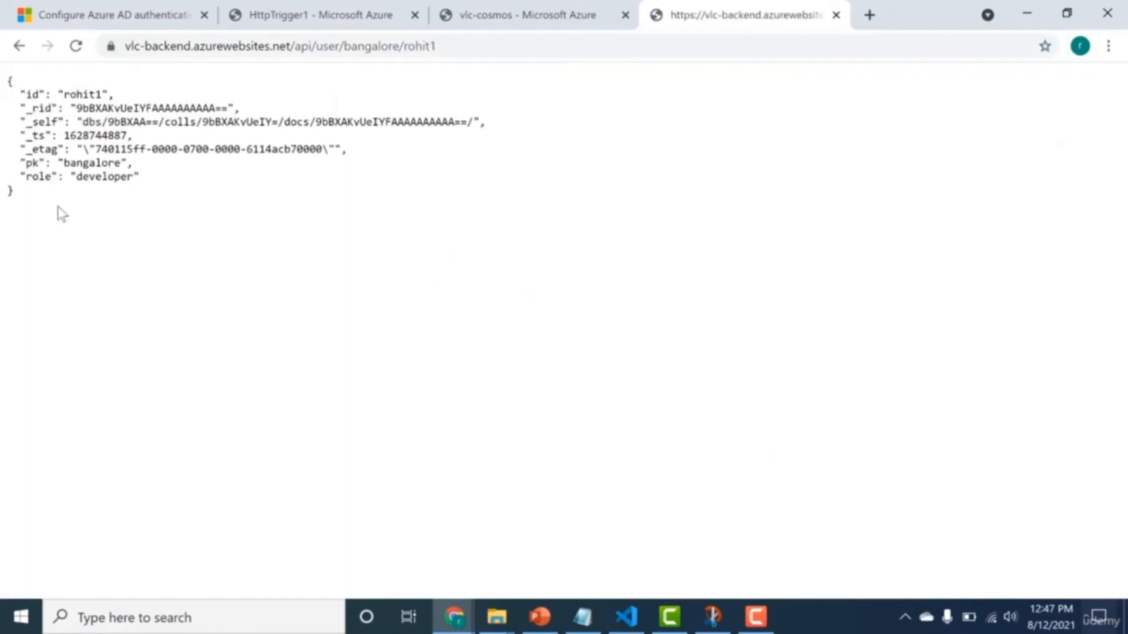
pyautogui.moveTo(17, 197); pyautogui.dragTo(36, 122)
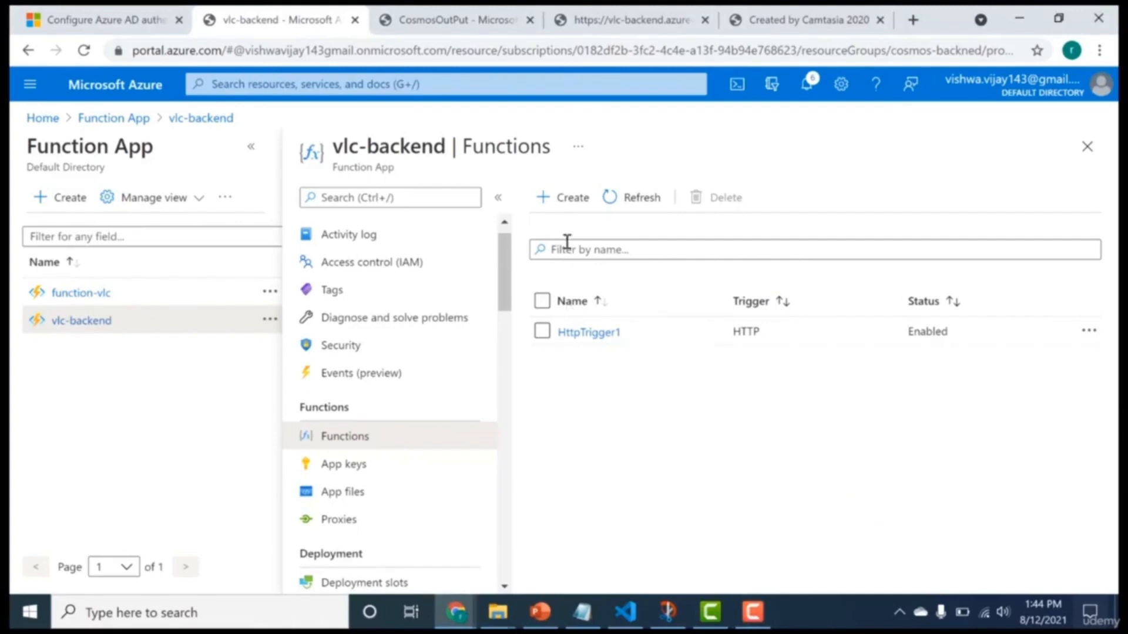
# Create a new function in vlc-backend from the HTTP trigger template, developed in the portal.
pyautogui.click(579, 198)
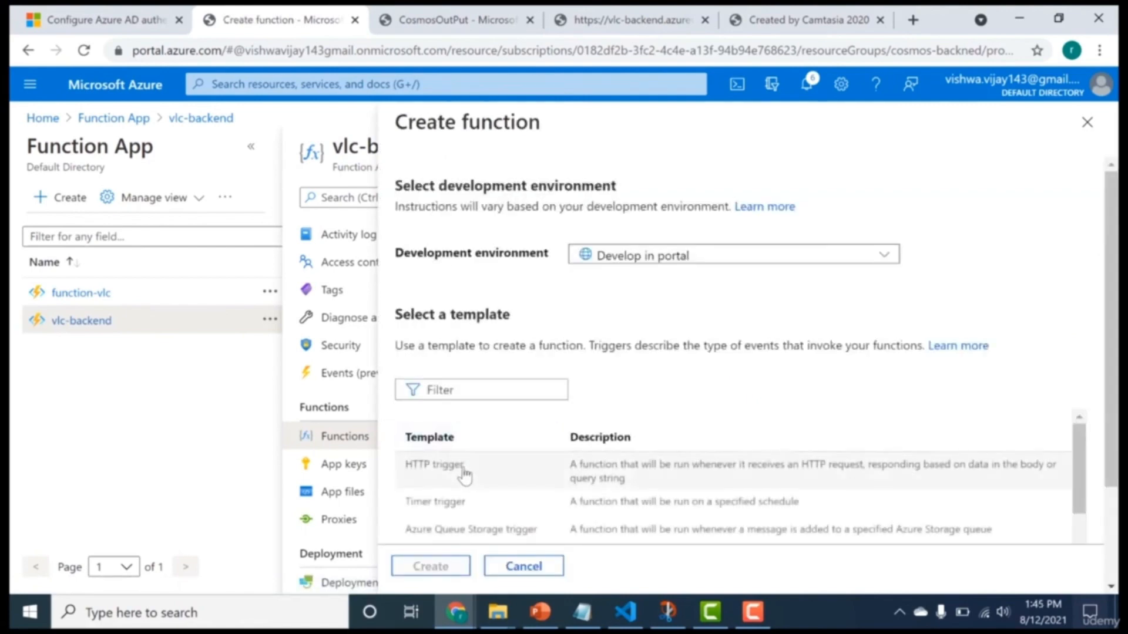
pyautogui.click(464, 476)
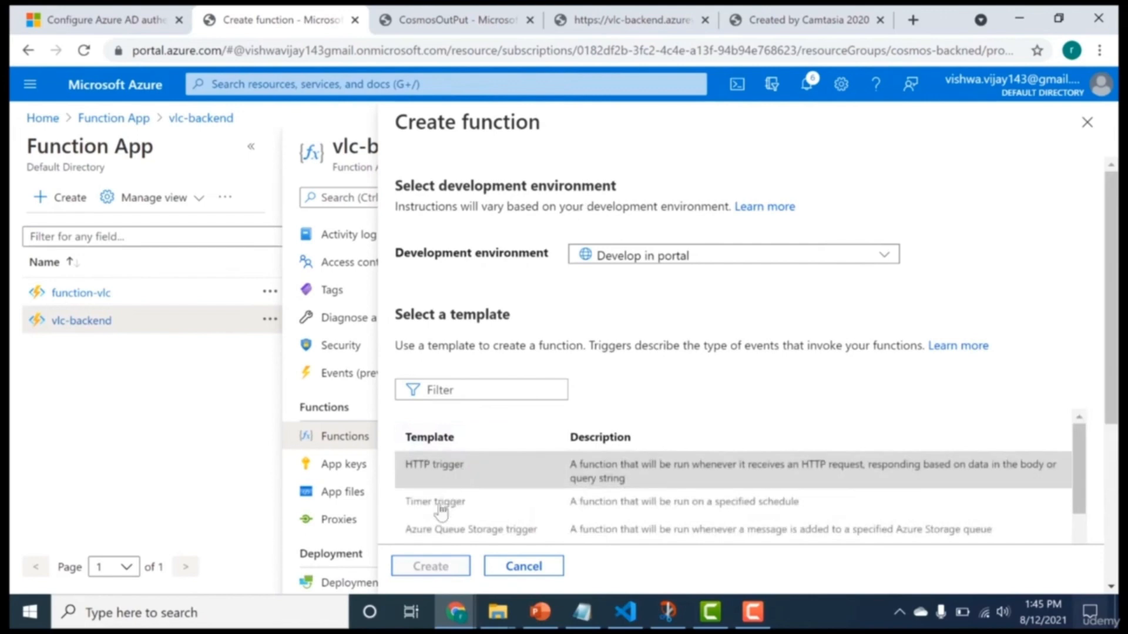
pyautogui.click(414, 571)
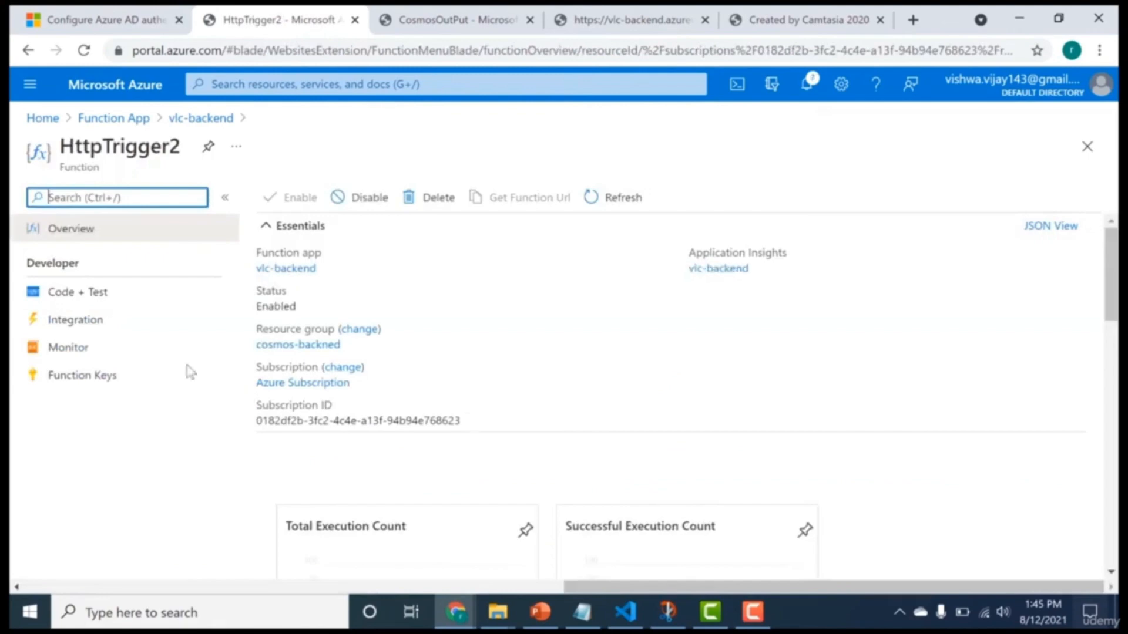
# Set the route template of HttpTrigger2's HTTP trigger to user and allow only the POST method.
pyautogui.click(94, 320)
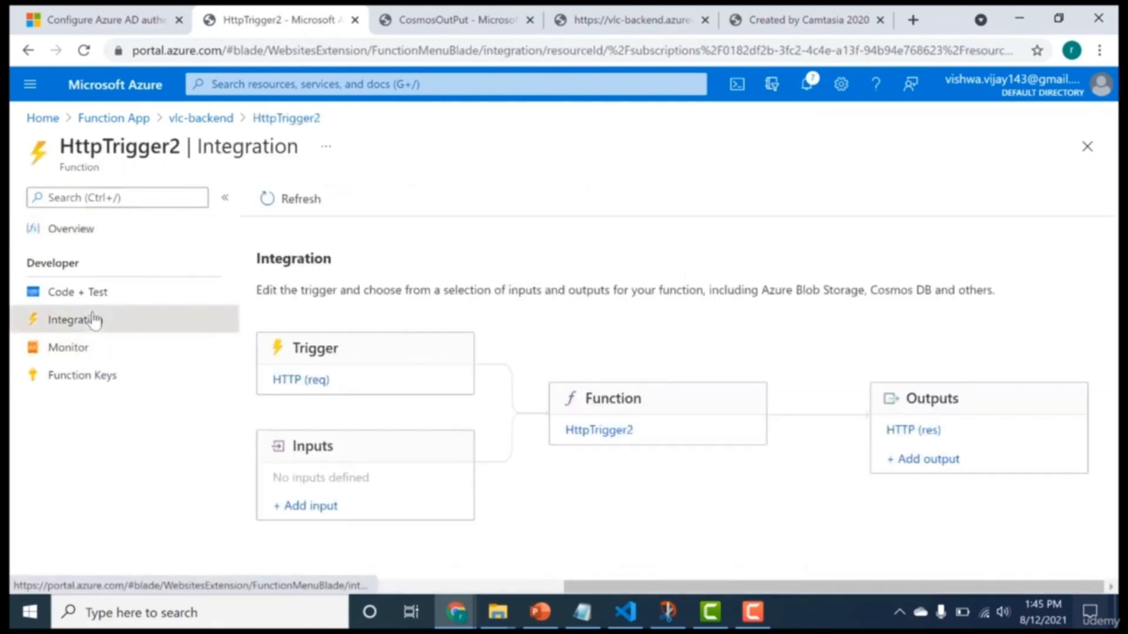
pyautogui.click(307, 381)
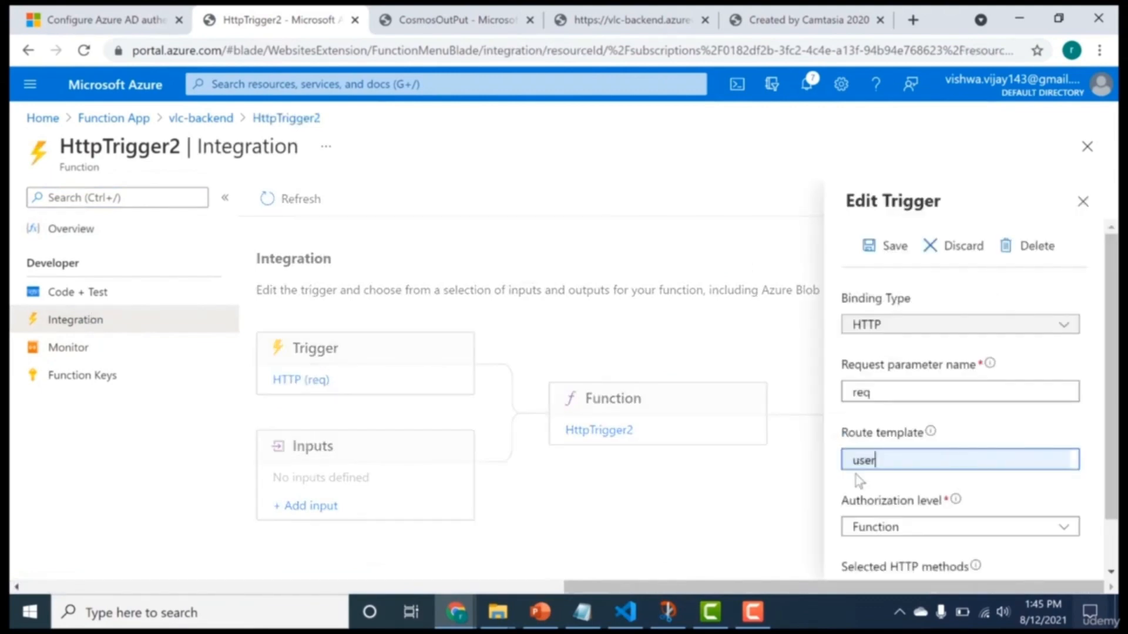
pyautogui.scroll(-1, 1110, 551)
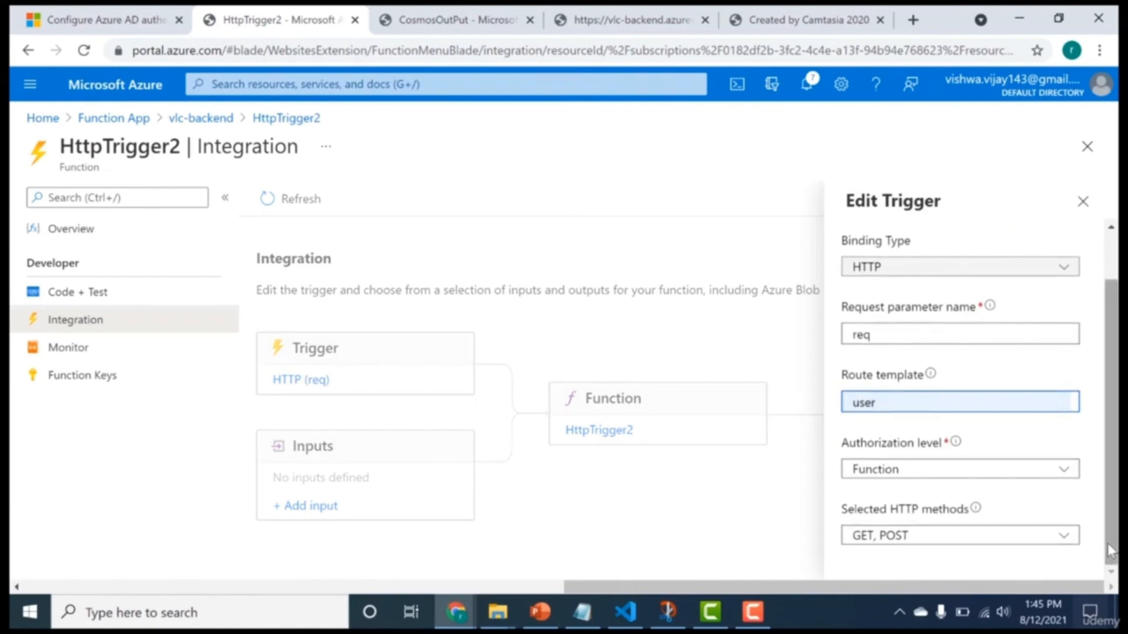
pyautogui.click(1065, 536)
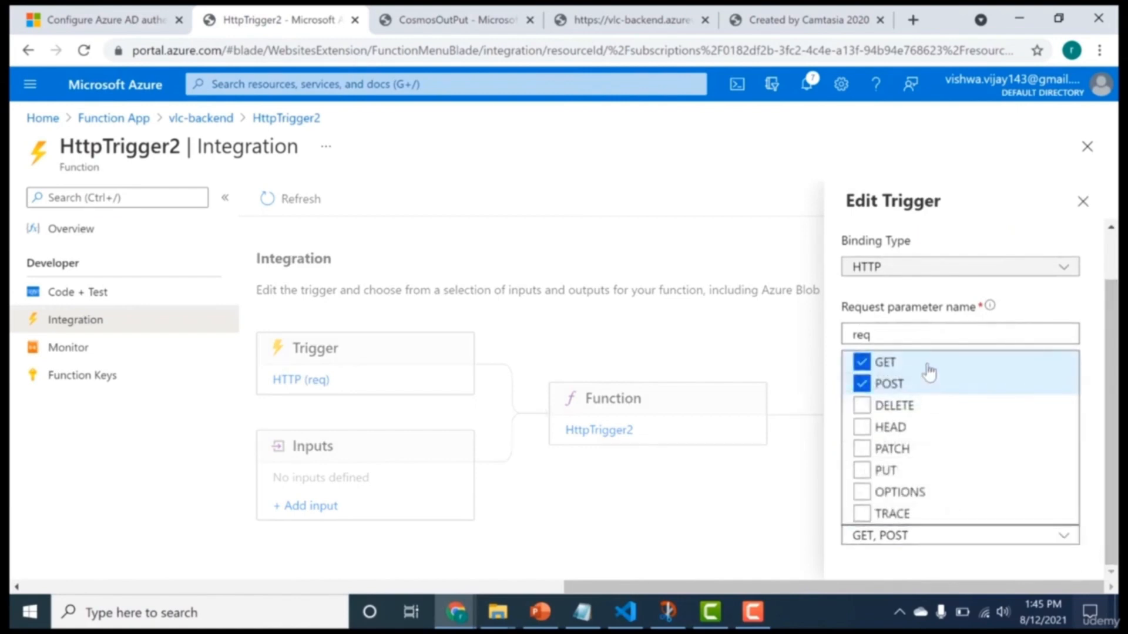
pyautogui.click(927, 363)
pyautogui.click(1105, 446)
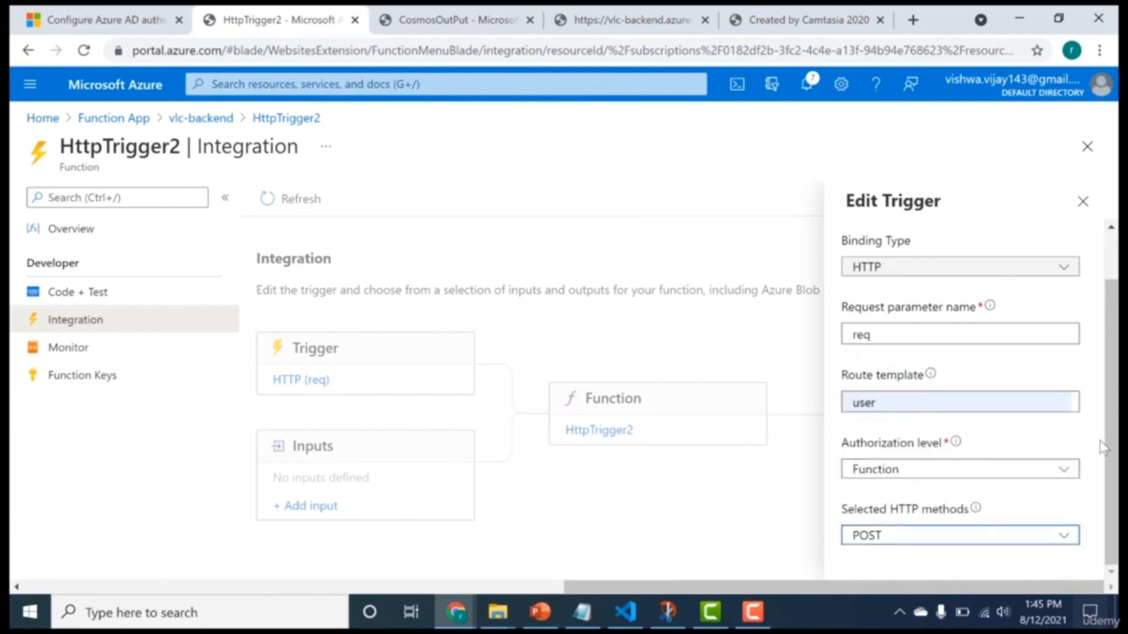
# Set the HTTP trigger's authorization level to Anonymous and save the trigger of HttpTrigger2.
pyautogui.moveTo(1107, 439); pyautogui.dragTo(1043, 449)
pyautogui.click(1032, 469)
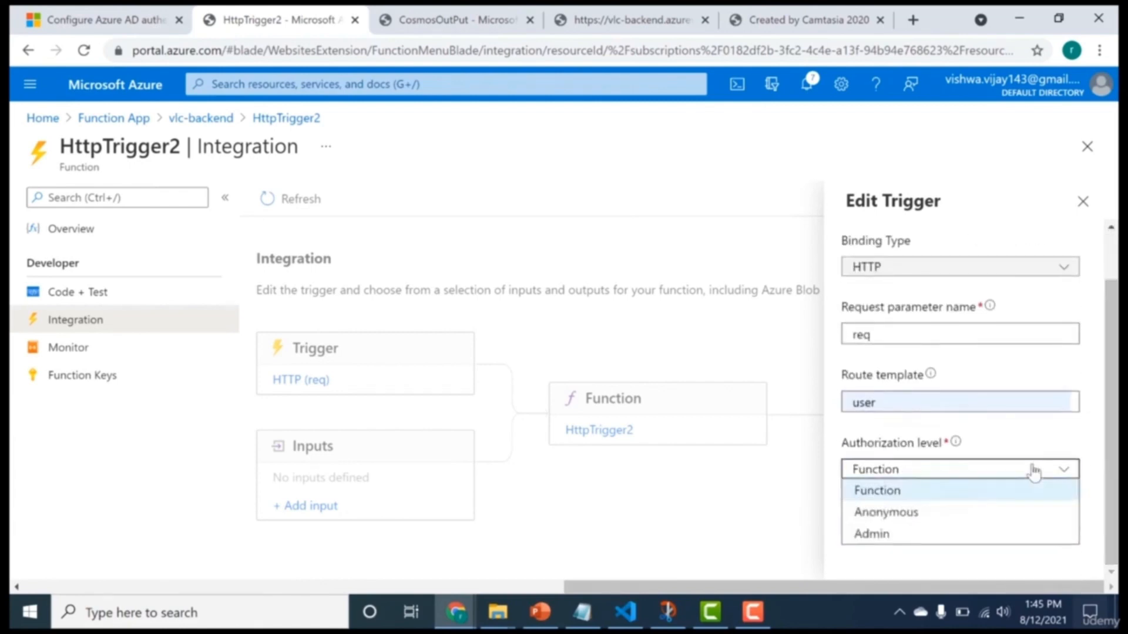
pyautogui.click(1019, 514)
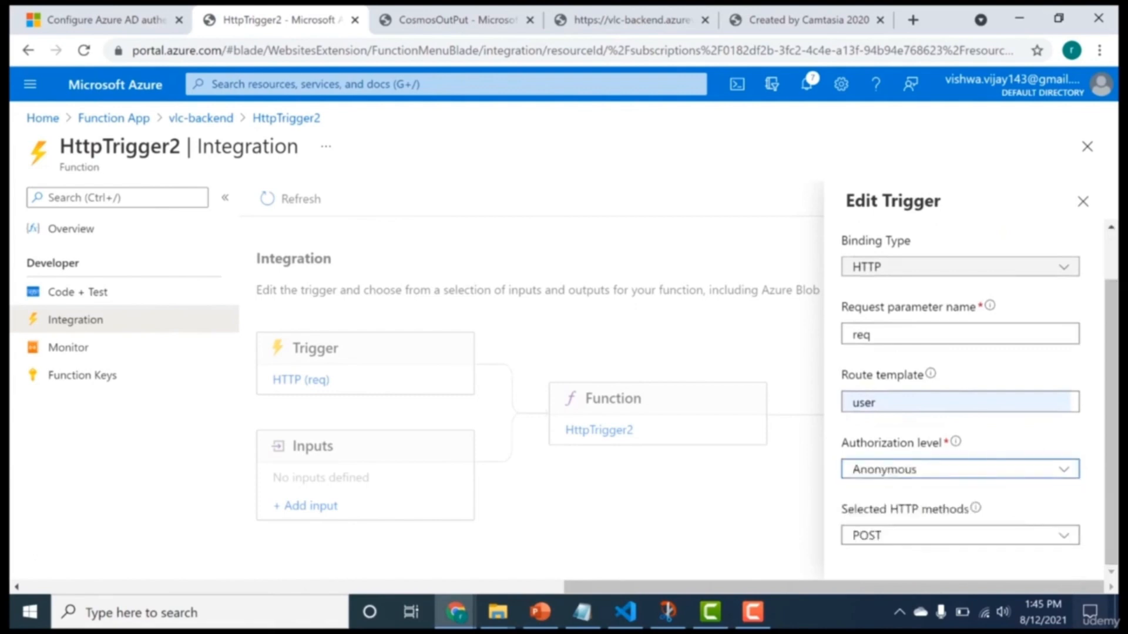
pyautogui.moveTo(1112, 458); pyautogui.dragTo(1107, 393)
pyautogui.click(890, 247)
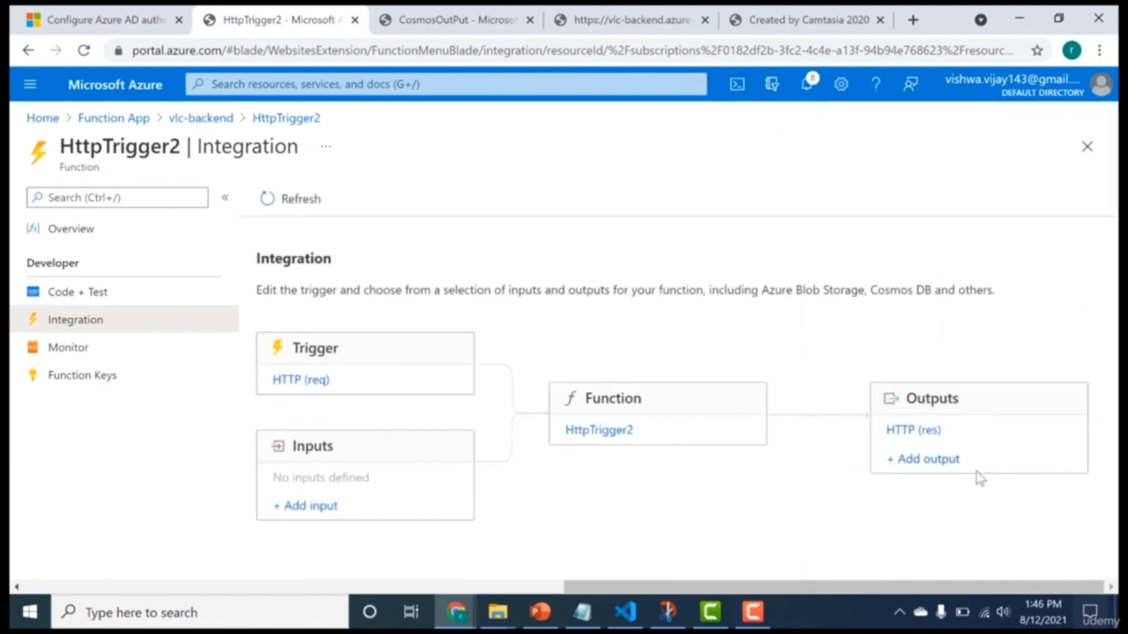
# Start an Azure Cosmos DB output binding for HttpTrigger2 and copy its document parameter name, outputDocument.
pyautogui.click(946, 470)
pyautogui.click(964, 315)
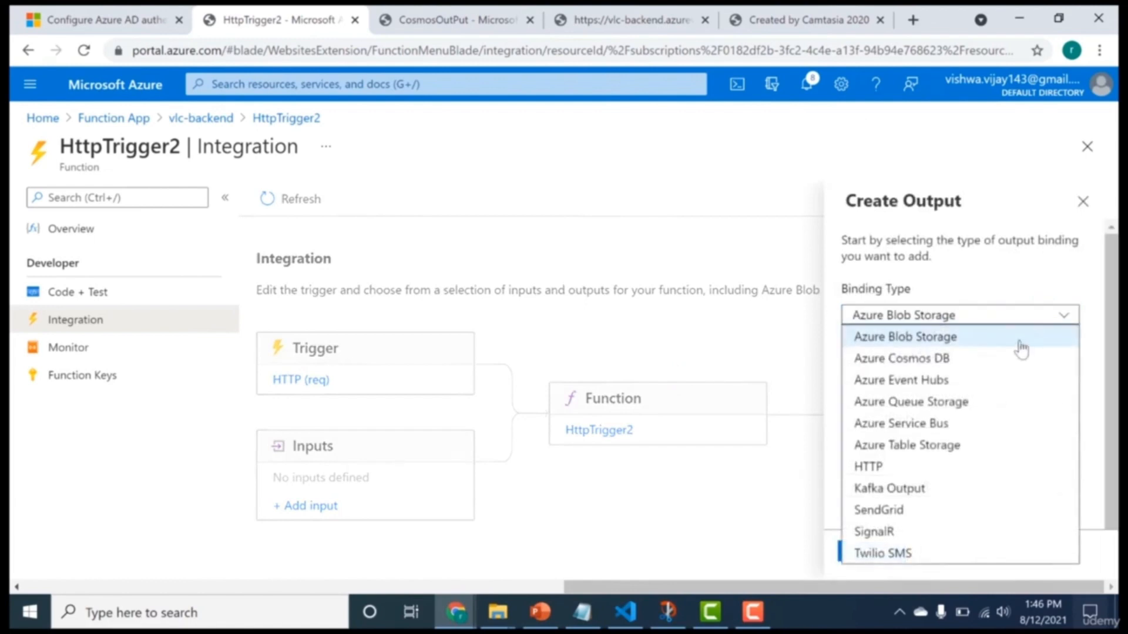
pyautogui.click(1012, 359)
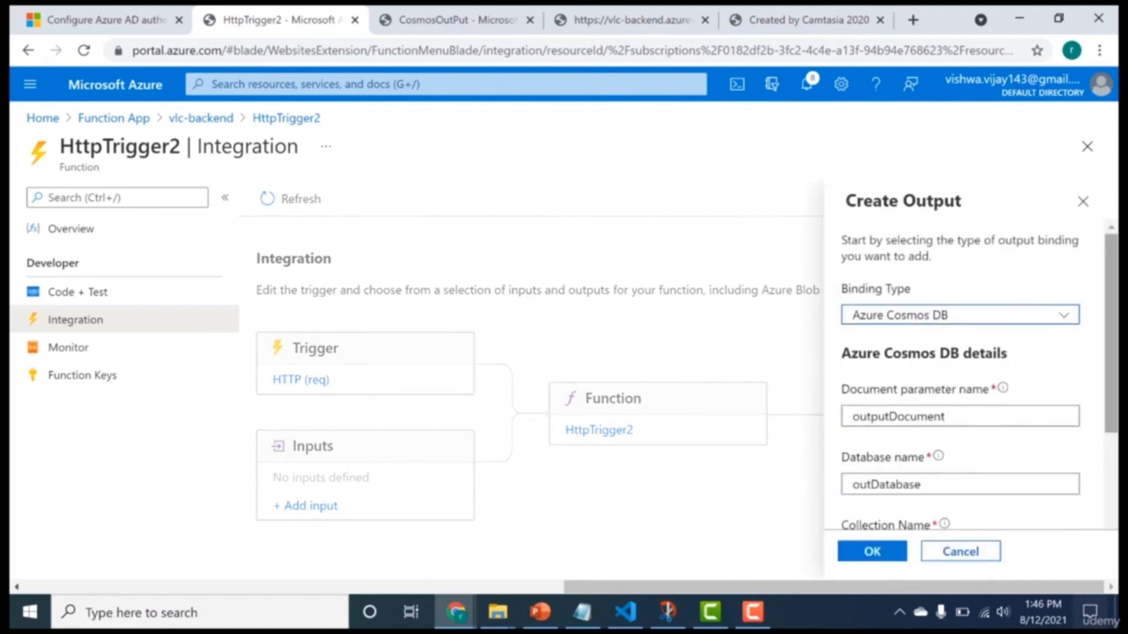
pyautogui.moveTo(1110, 389); pyautogui.dragTo(1107, 464)
pyautogui.scroll(2, 931, 435)
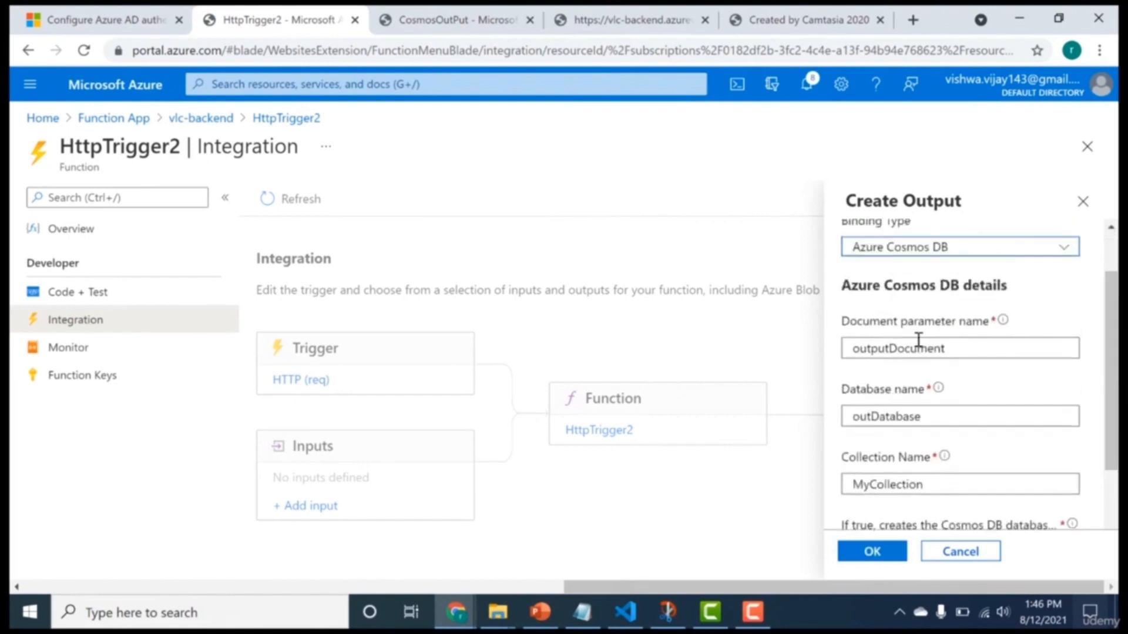
pyautogui.doubleClick(917, 348)
pyautogui.hotkey('ctrl', 'c')
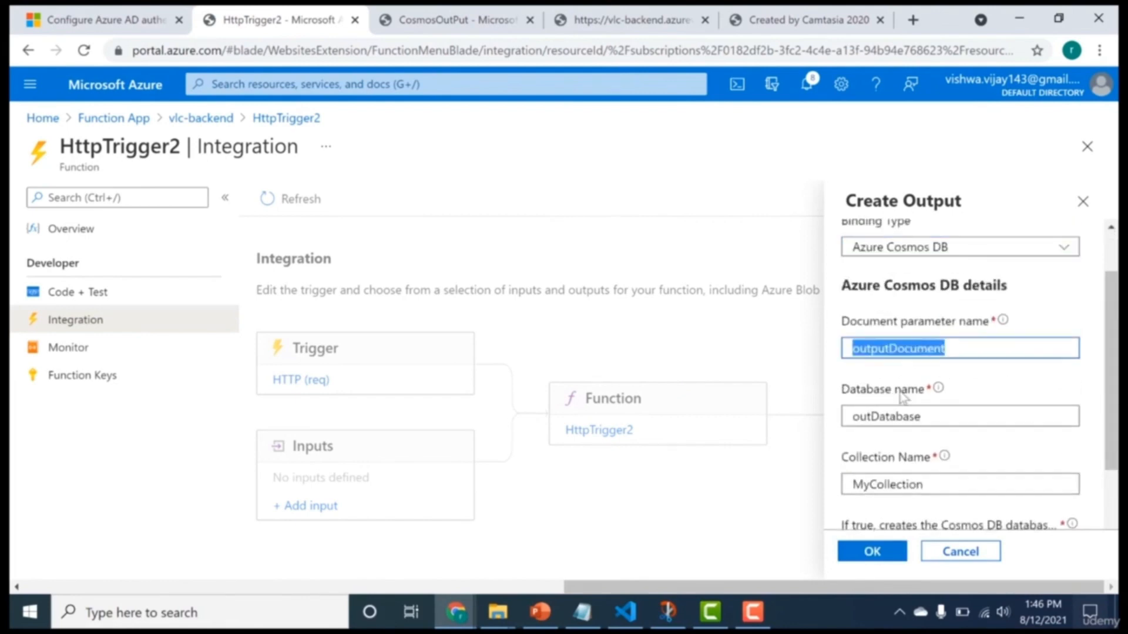
# Set the output's database name to Person and its collection name to User, and create the binding.
pyautogui.doubleClick(904, 417)
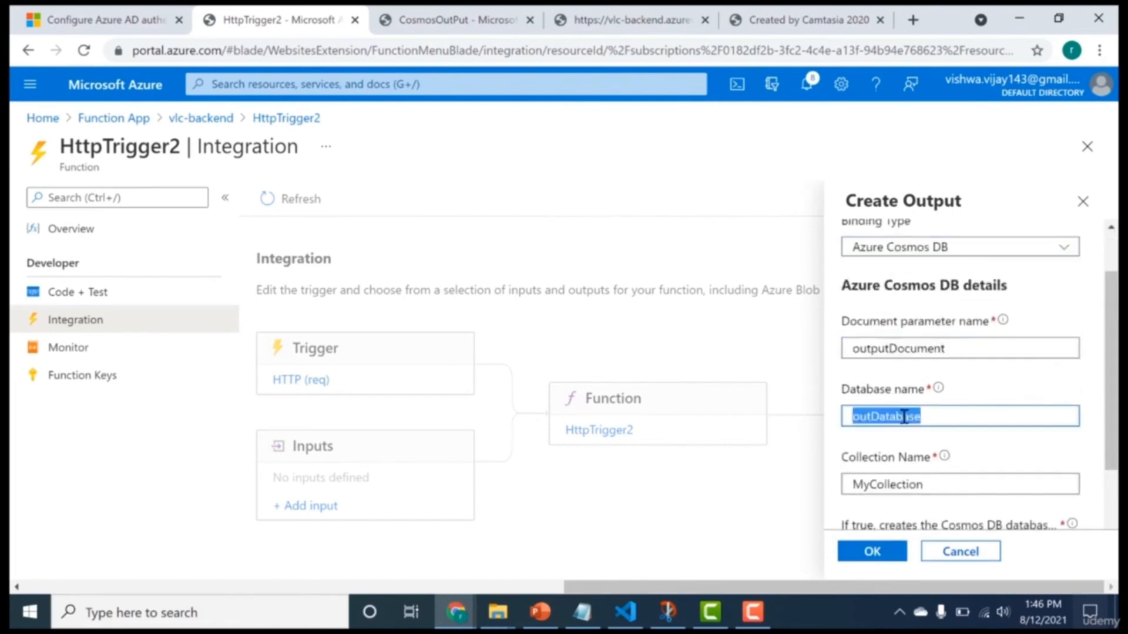
pyautogui.write('Person')
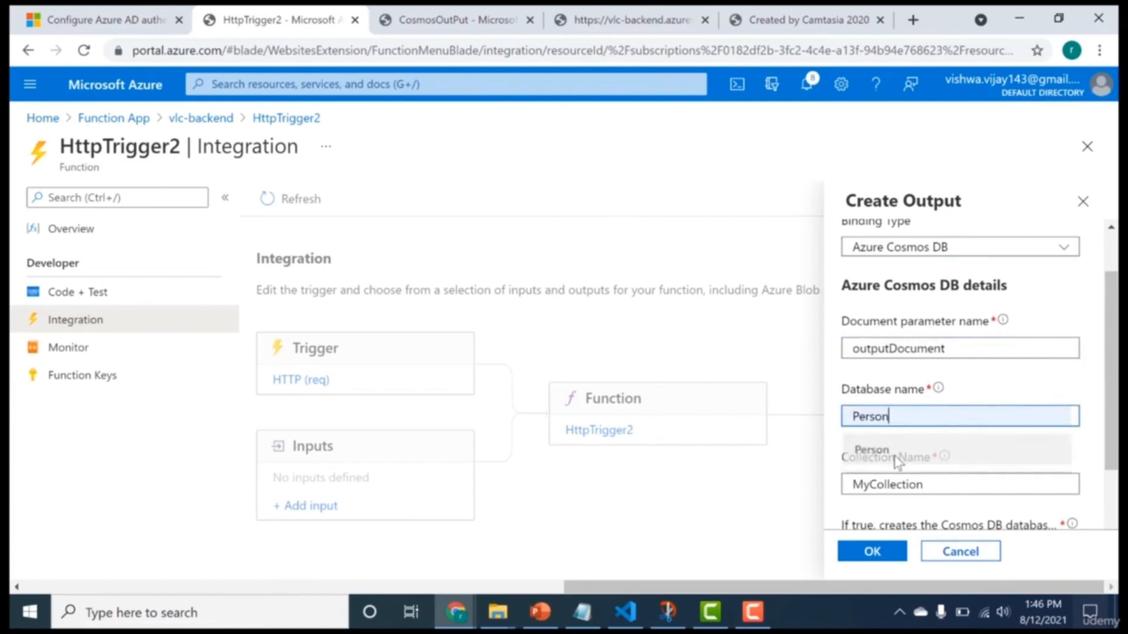
pyautogui.click(893, 451)
pyautogui.doubleClick(891, 483)
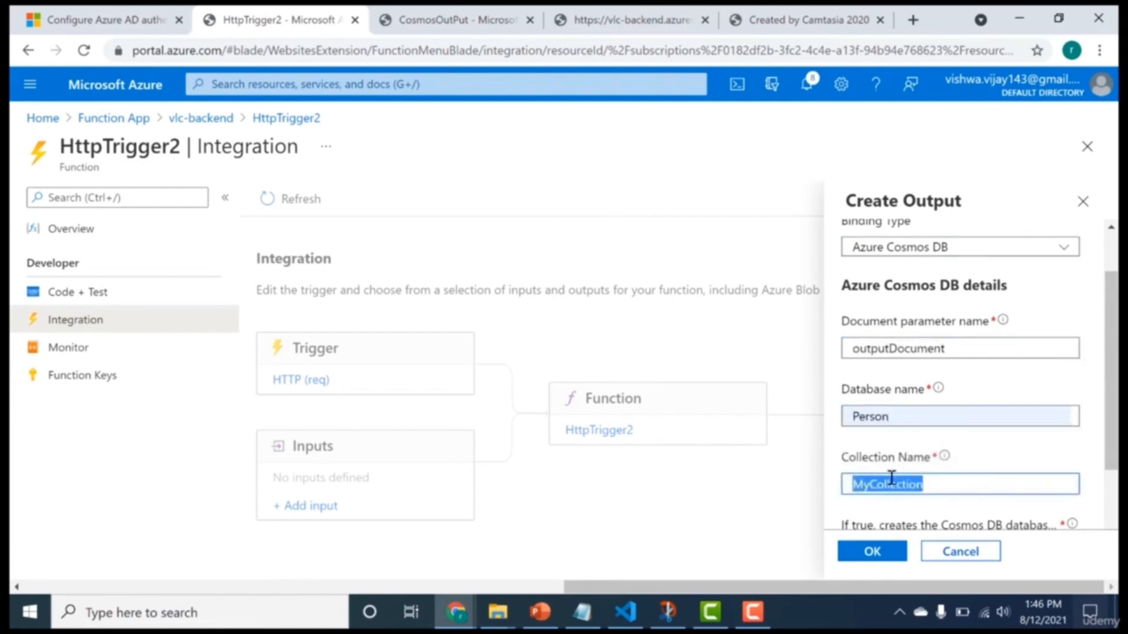
pyautogui.write('U')
pyautogui.click(885, 518)
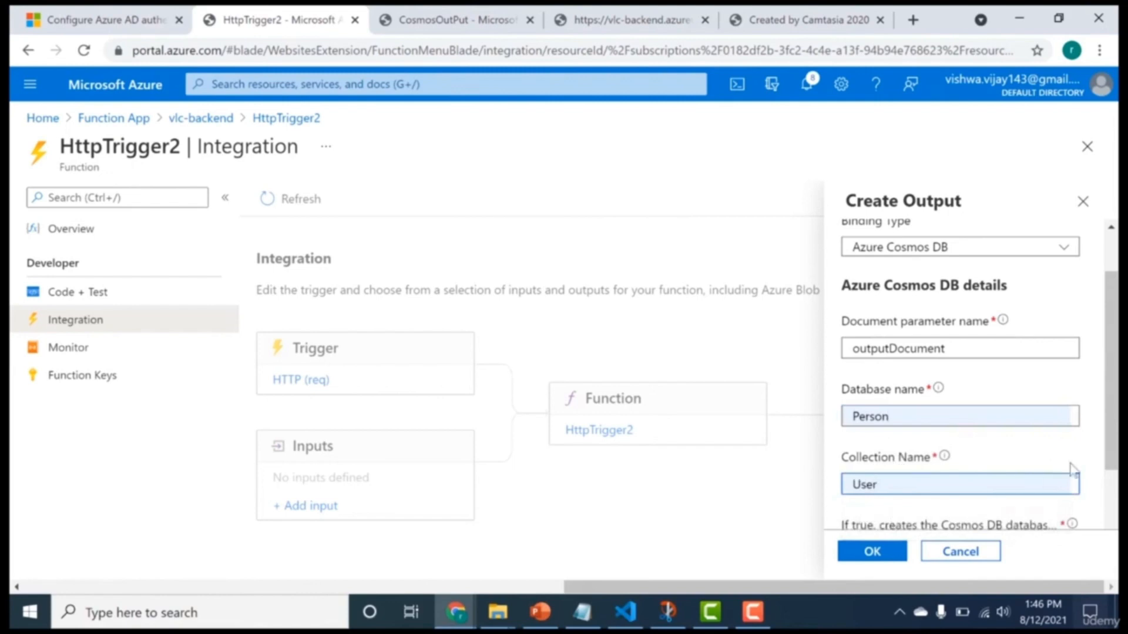
pyautogui.scroll(-3, 1073, 469)
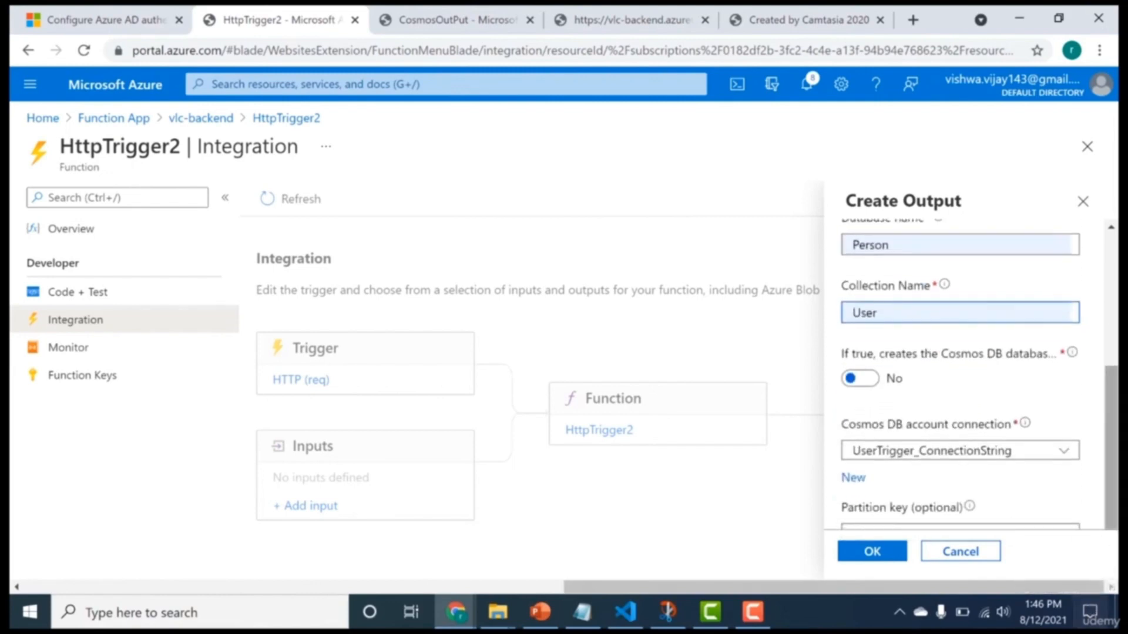
pyautogui.click(858, 558)
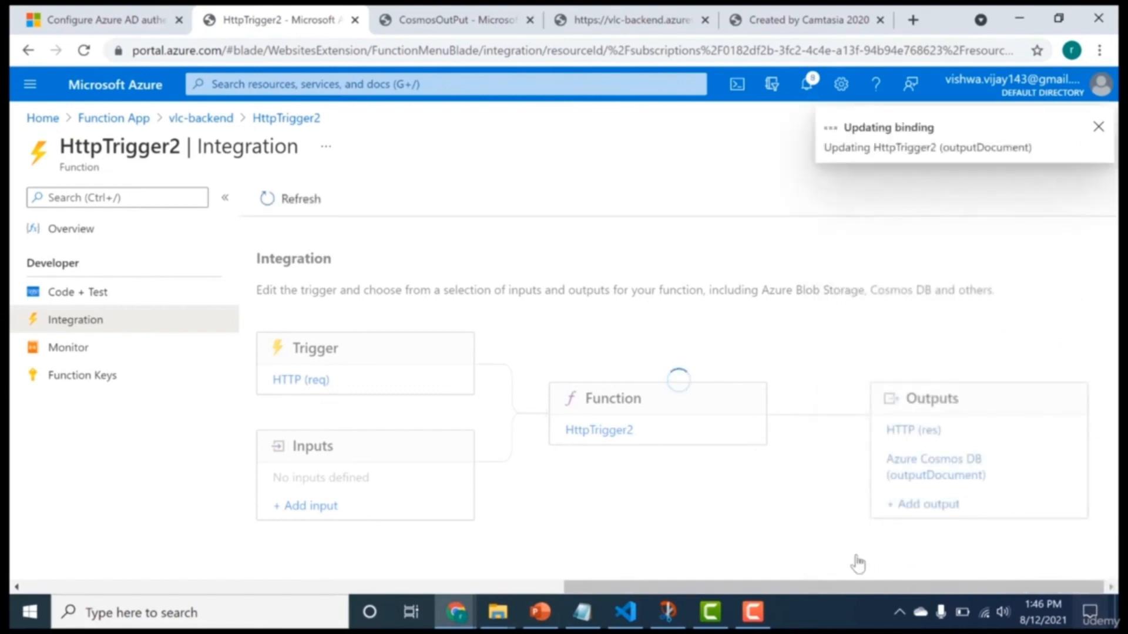
# Open HttpTrigger2's index.js code and replace the name and responseMessage declarations with blank lines.
pyautogui.click(590, 442)
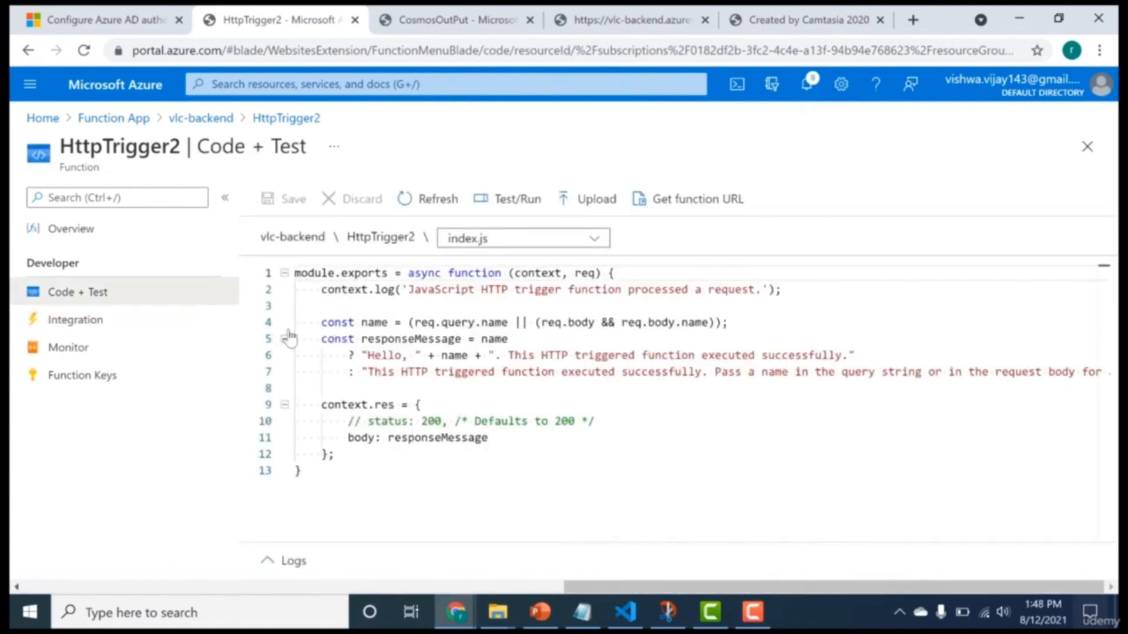
pyautogui.moveTo(297, 306); pyautogui.dragTo(308, 391)
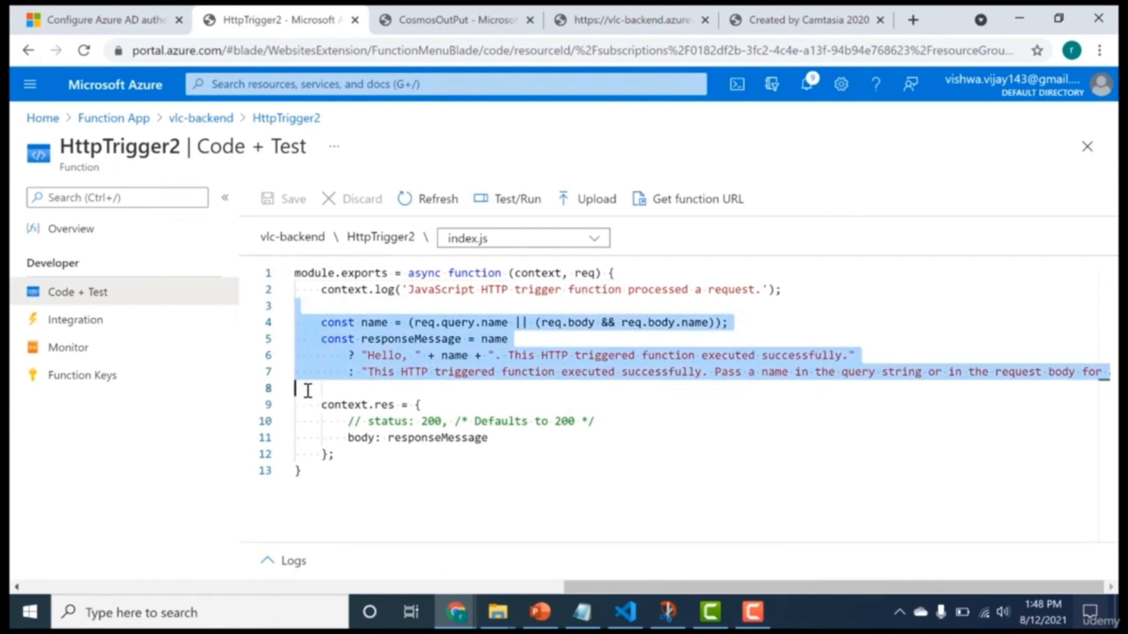
pyautogui.press('BackSpace')
pyautogui.press('Return')
pyautogui.press('Return')
pyautogui.press('Return')
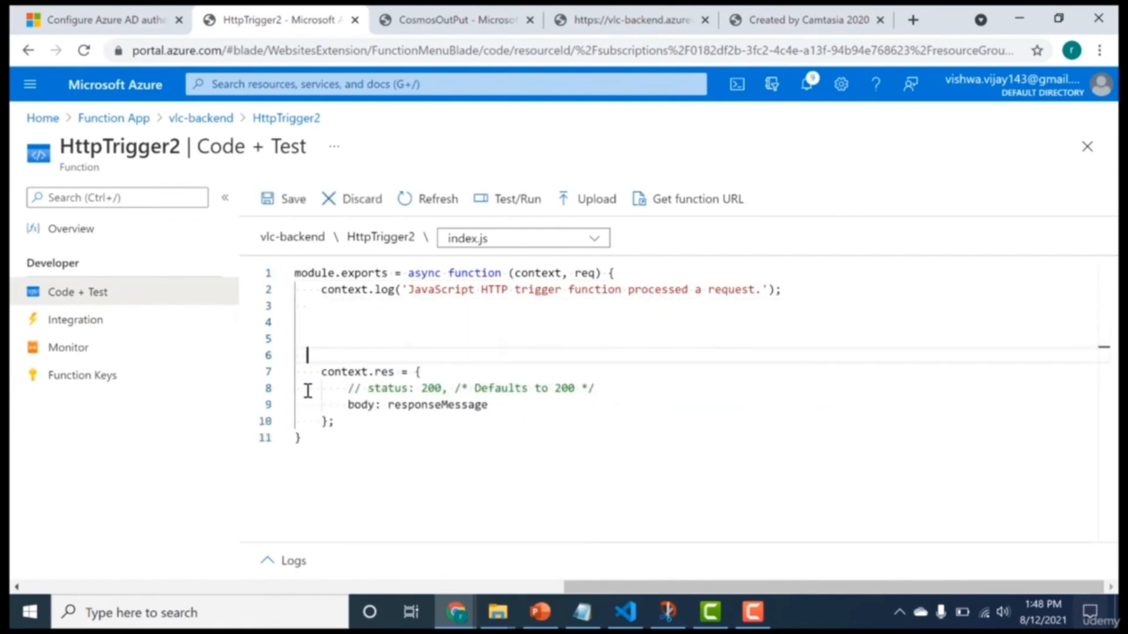
# Add the line context.bindings.outputDocument = req.body; above the context.res block.
pyautogui.hotkey('ctrl', 'Home')
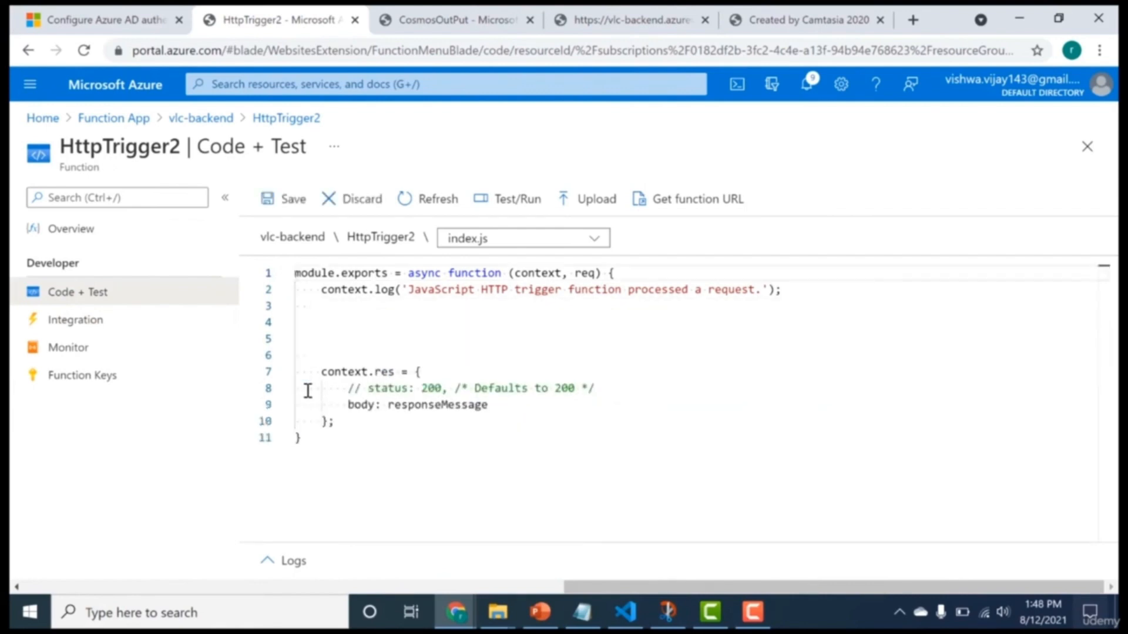
pyautogui.press('Down')
pyautogui.press('Down')
pyautogui.press('Down')
pyautogui.press('Down')
pyautogui.press('Down')
pyautogui.press('Down')
pyautogui.press('Up')
pyautogui.press('Up')
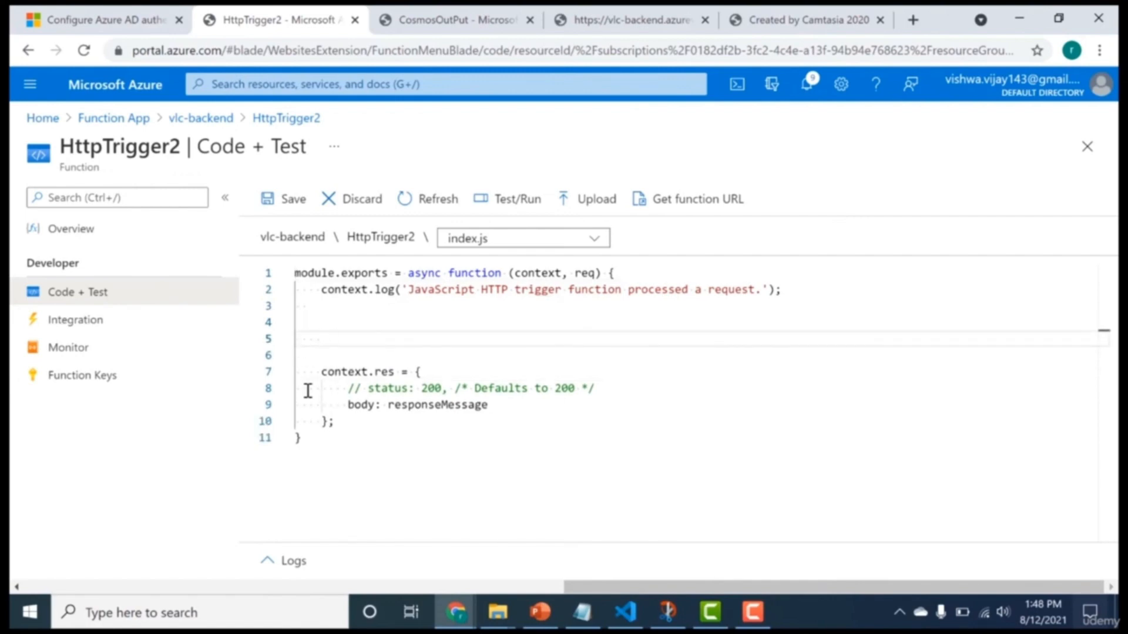
pyautogui.write('context.')
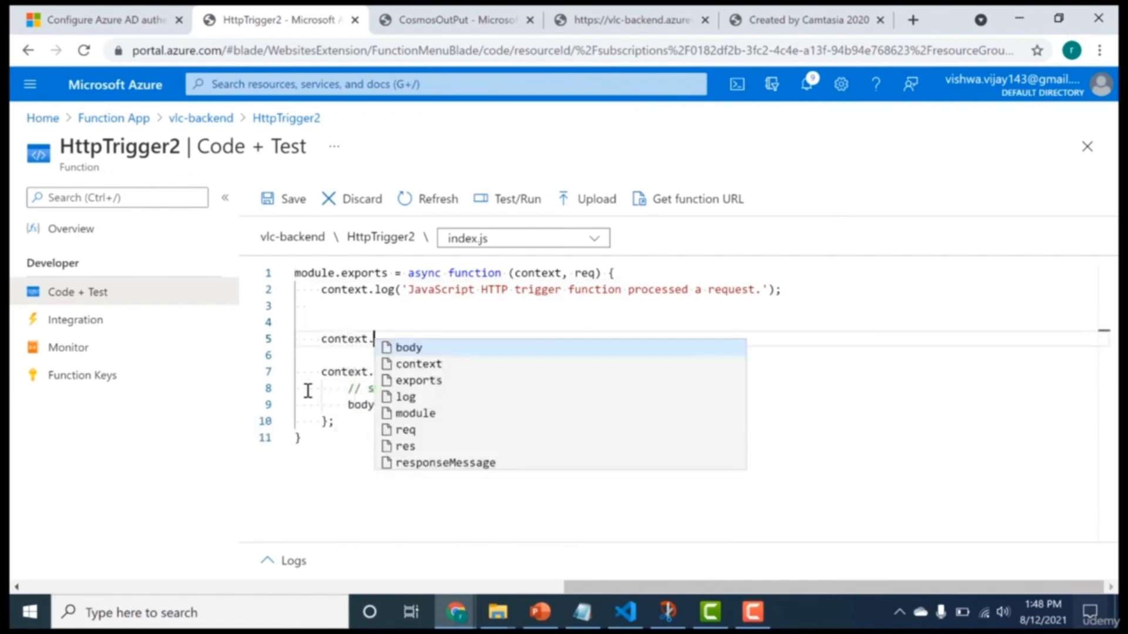
pyautogui.write('bindings.')
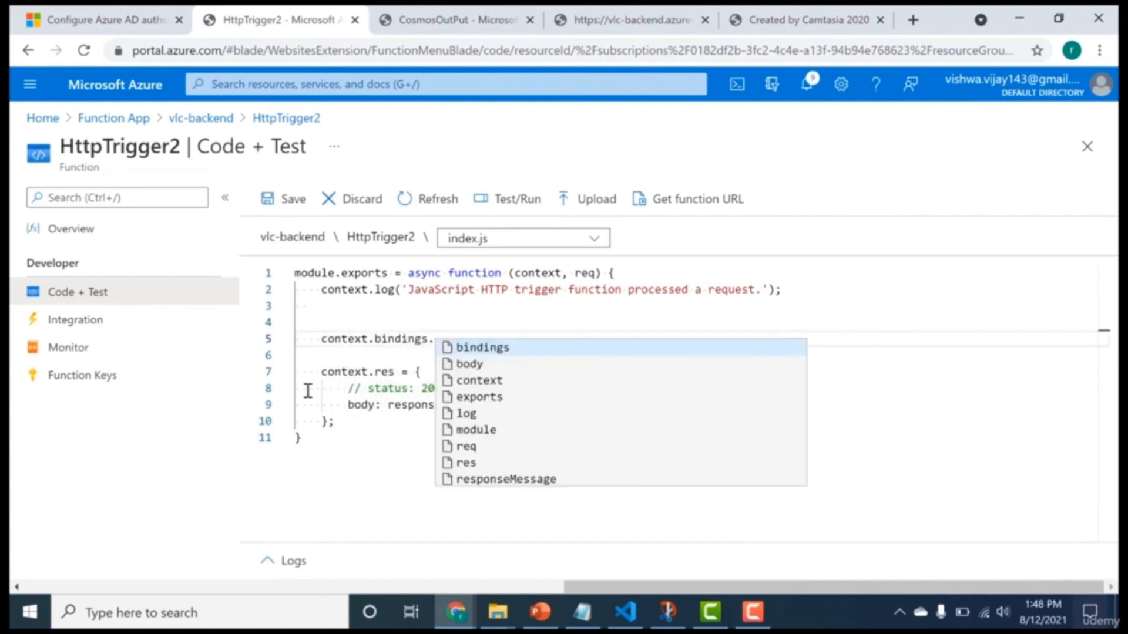
pyautogui.hotkey('ctrl', 'v')
pyautogui.write('= ')
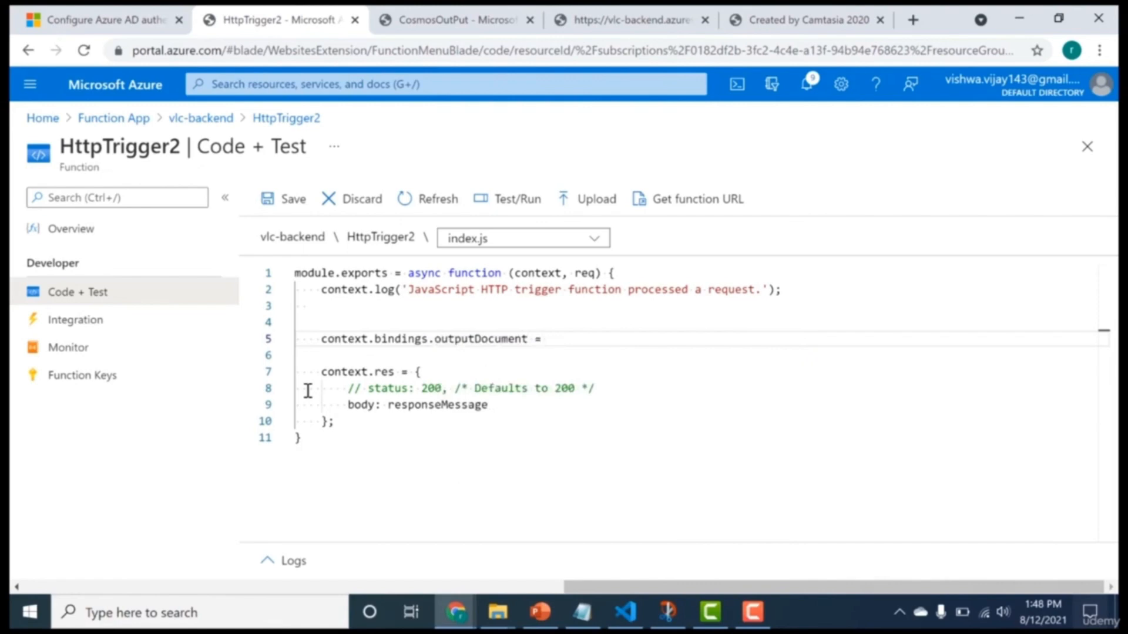
pyautogui.write('req')
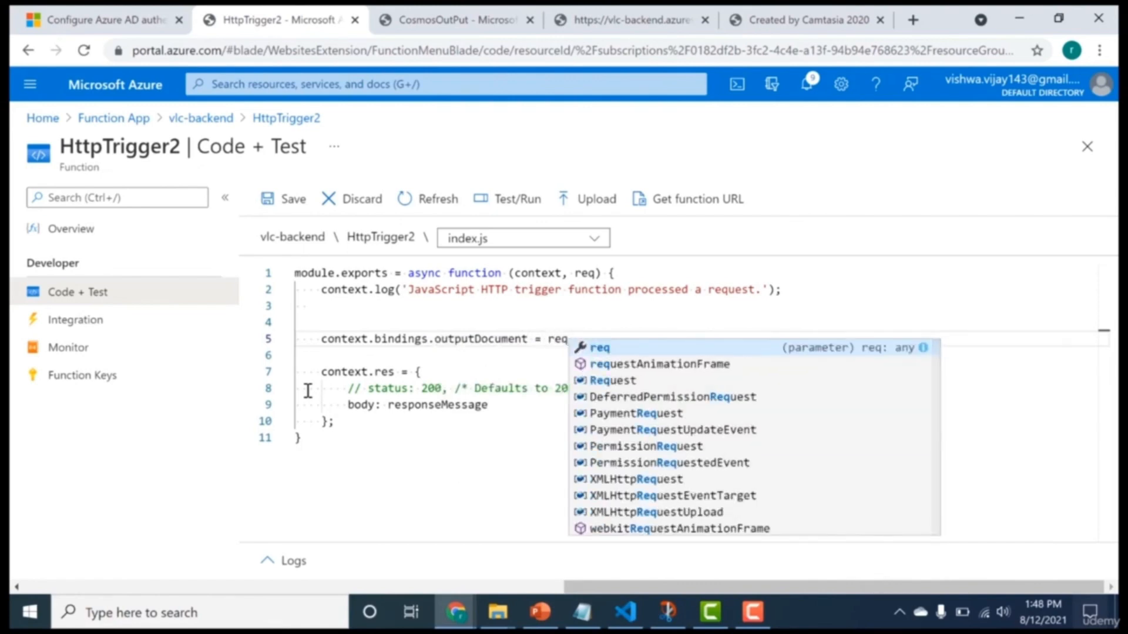
pyautogui.write('.body;')
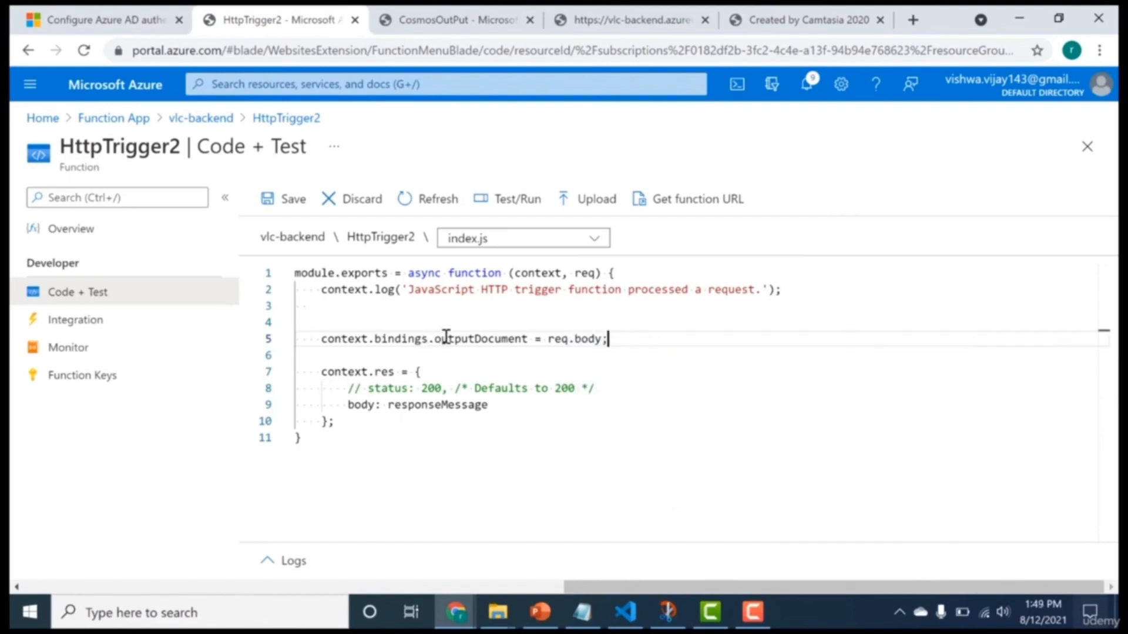
# Replace responseMessage in the response body with the string "DB Updated" and save index.js.
pyautogui.click(441, 405)
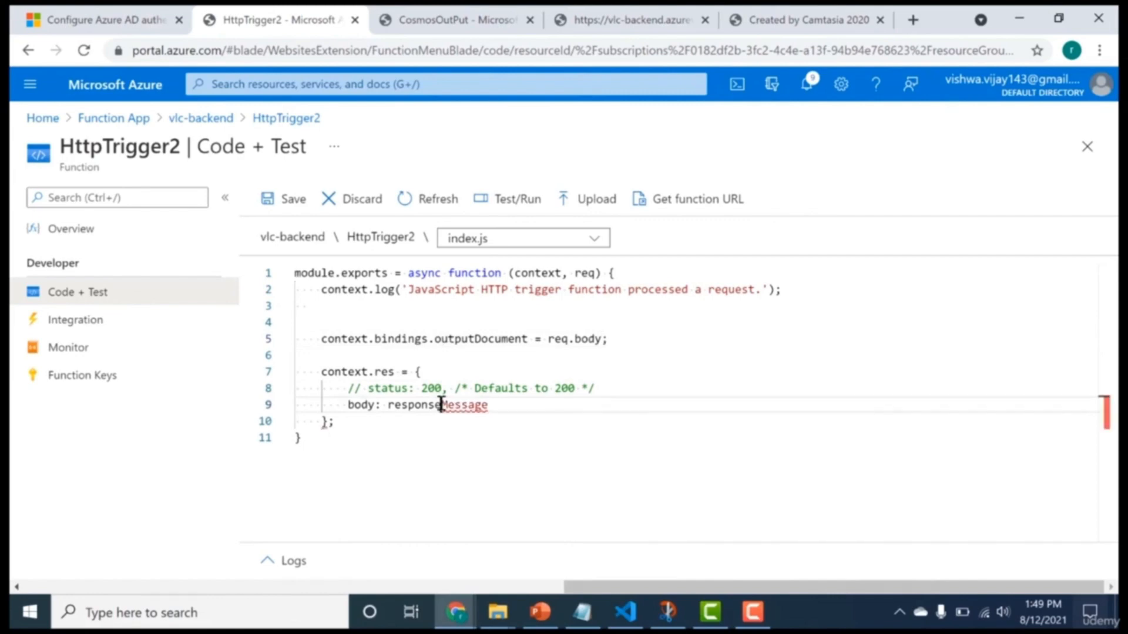
pyautogui.click(441, 393)
pyautogui.doubleClick(441, 405)
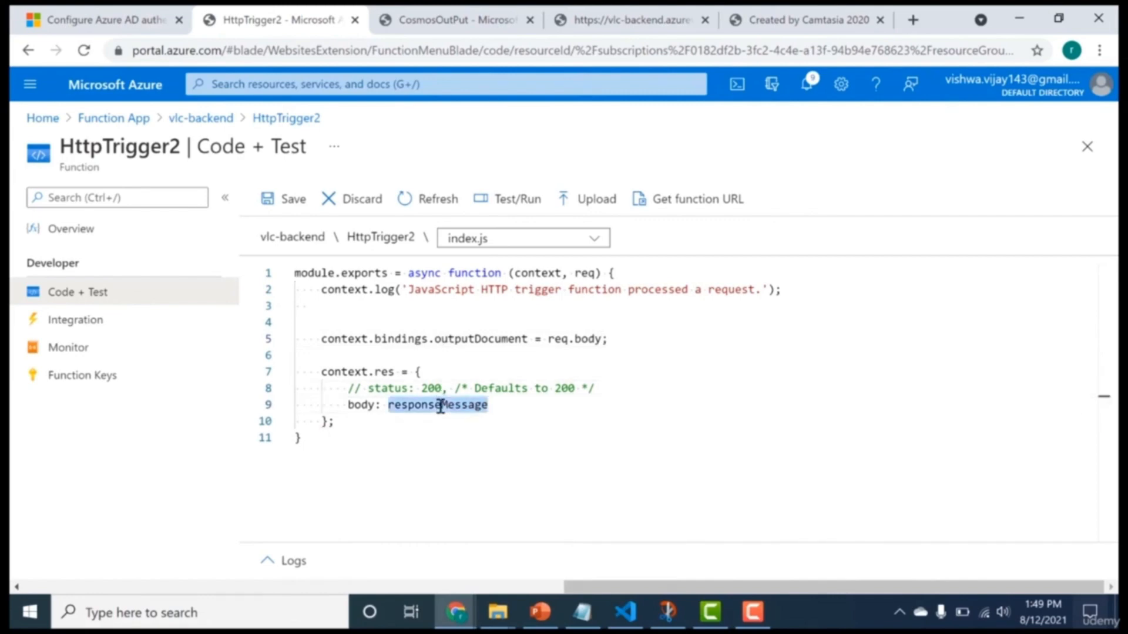
pyautogui.write('"')
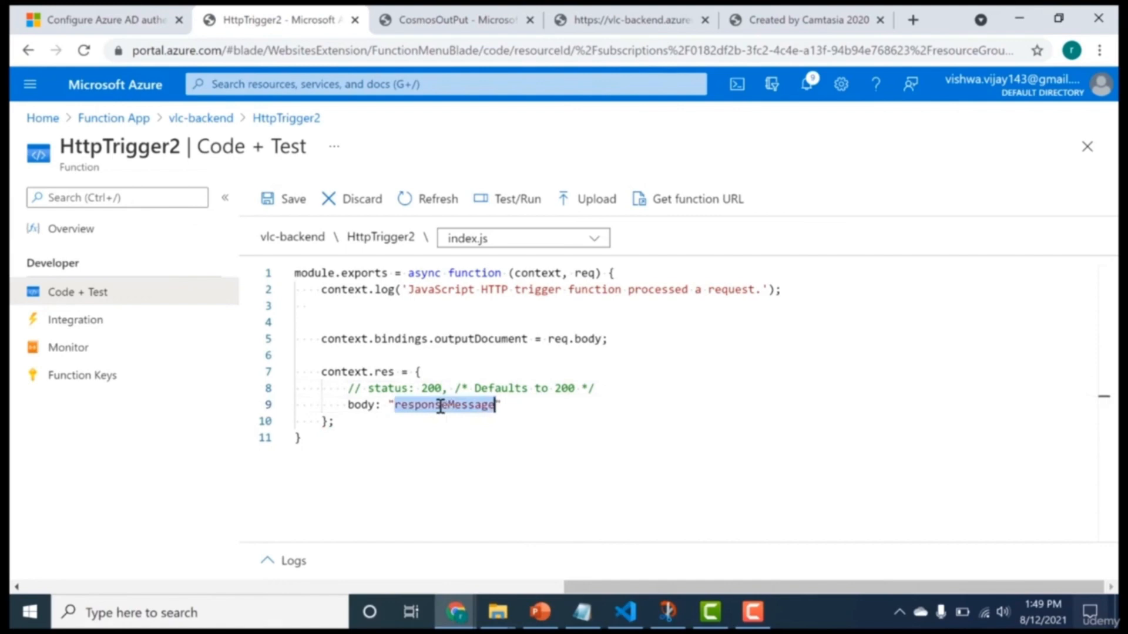
pyautogui.write('DB Updated')
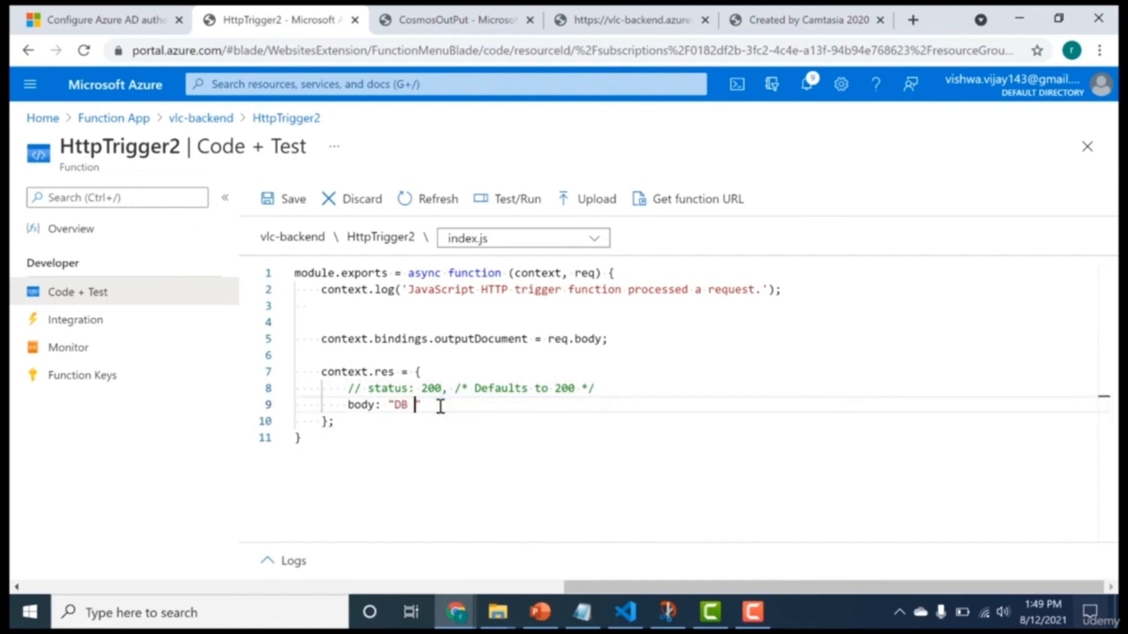
pyautogui.hotkey('ctrl', 's')
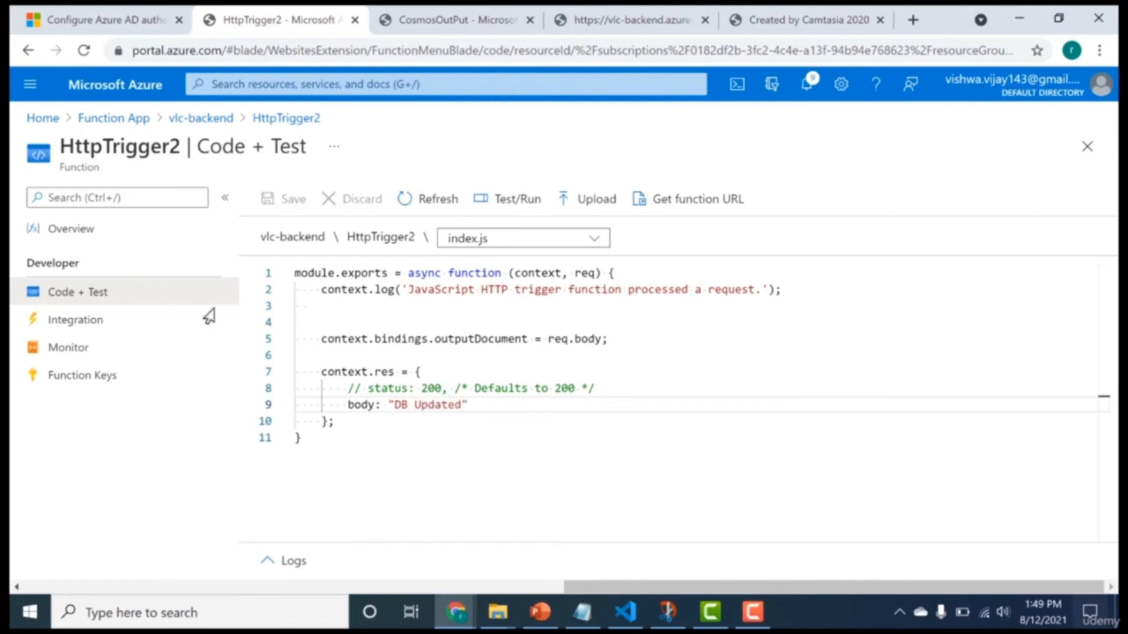
# Open the function's test input and, in the JSON body, rename the name field to id with a person's first name as its value.
pyautogui.click(487, 205)
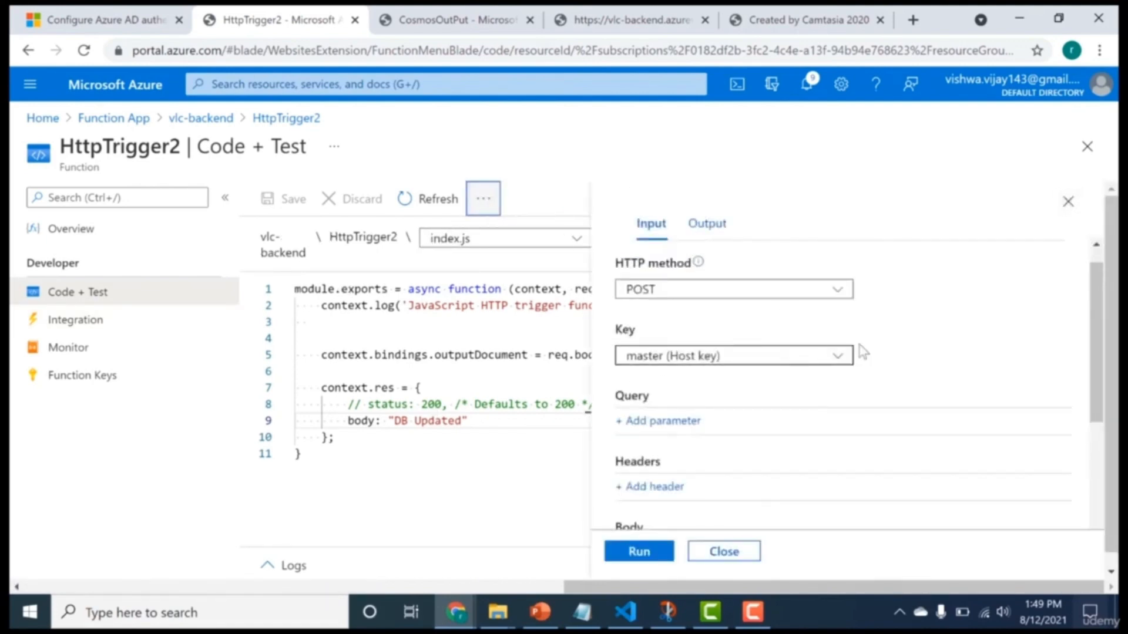
pyautogui.moveTo(1096, 422); pyautogui.dragTo(1091, 531)
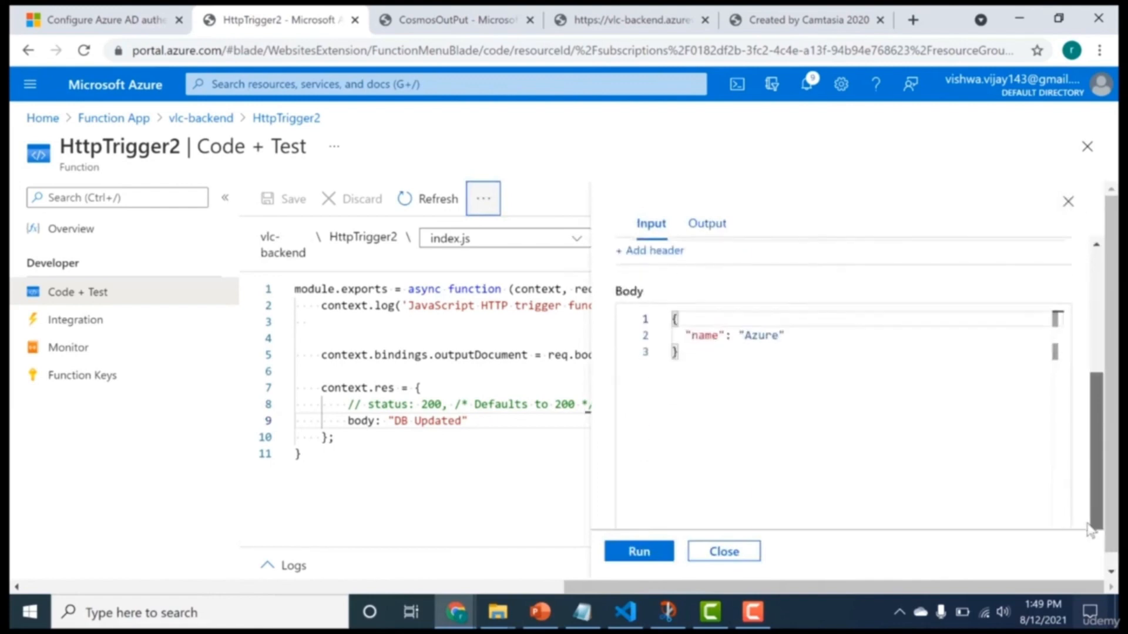
pyautogui.doubleClick(696, 336)
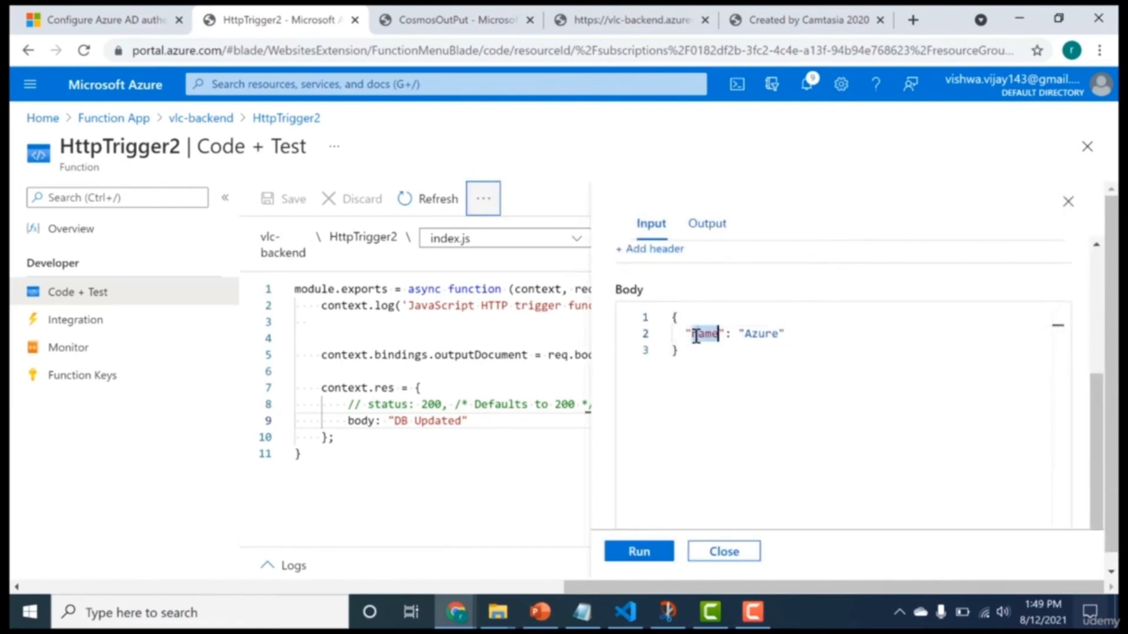
pyautogui.write('id')
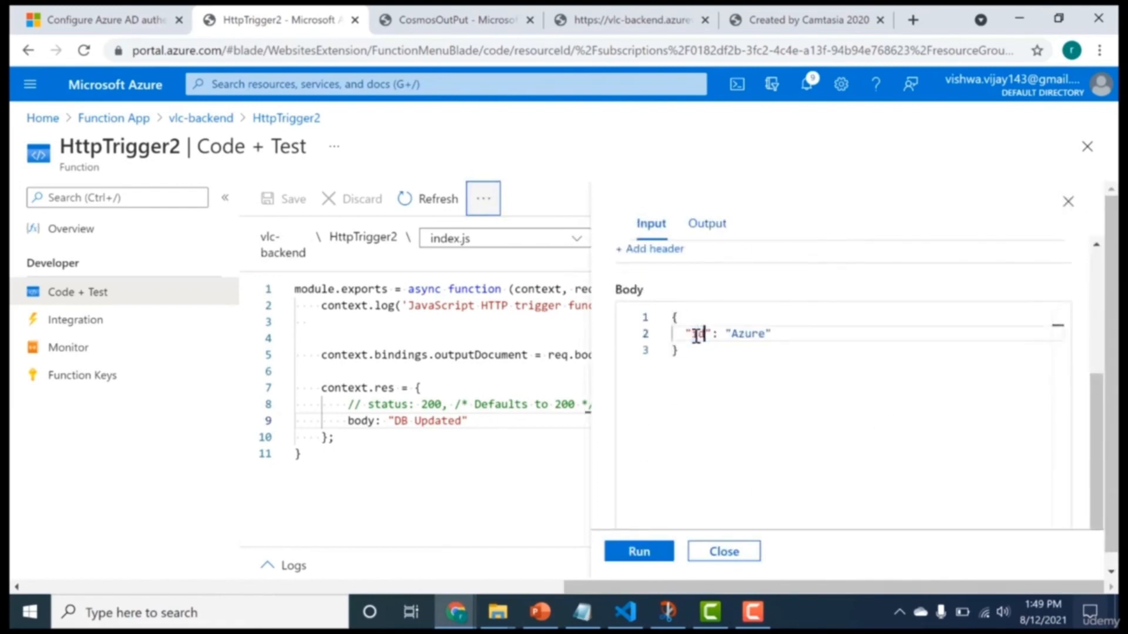
pyautogui.doubleClick(742, 334)
pyautogui.write('Tommmy')
pyautogui.press('Right')
pyautogui.write(',')
pyautogui.press('Return')
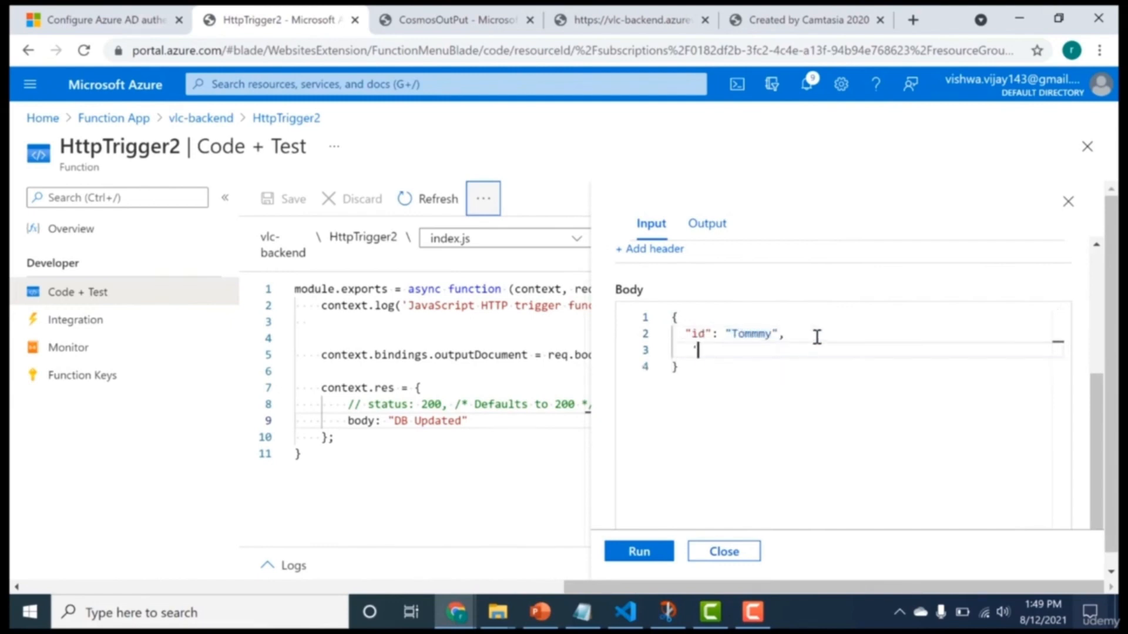
# Add a pk field with the value "delhi" to the test request body.
pyautogui.write('"')
pyautogui.write('"')
pyautogui.write('pl')
pyautogui.write('k" : "')
pyautogui.write('"')
pyautogui.write('delhi",')
pyautogui.press('Return')
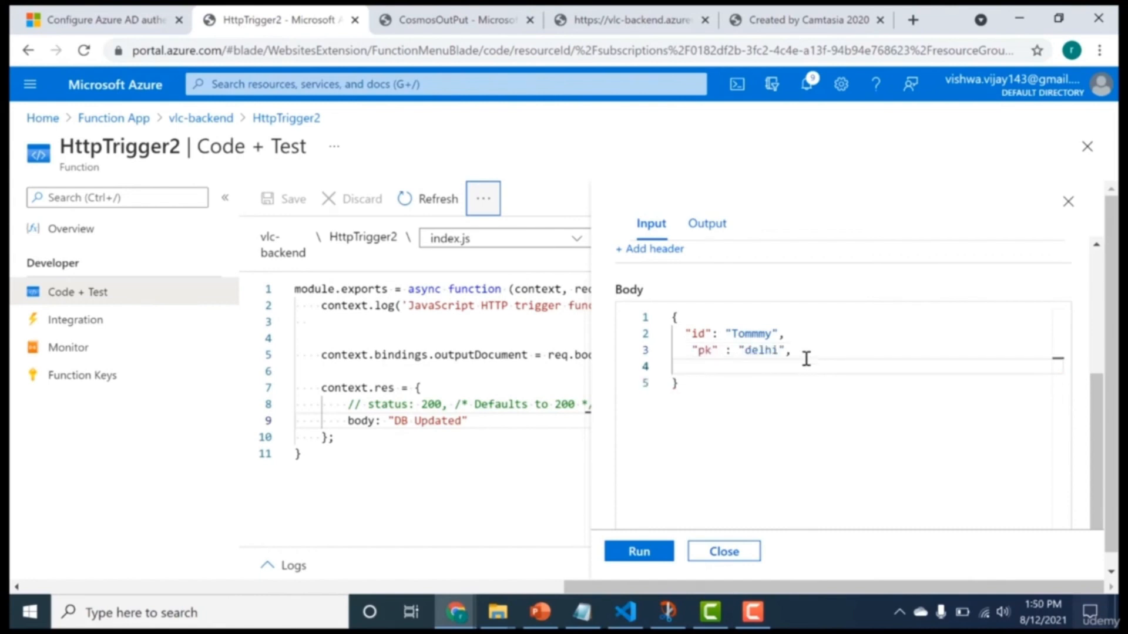
# Add a role field with the value "developer" below pk in the test request body.
pyautogui.write('role')
pyautogui.press('BackSpace')
pyautogui.press('BackSpace')
pyautogui.press('BackSpace')
pyautogui.press('BackSpace')
pyautogui.press('BackSpace')
pyautogui.press('BackSpace')
pyautogui.write('"role" : "developer",')
pyautogui.press('Return')
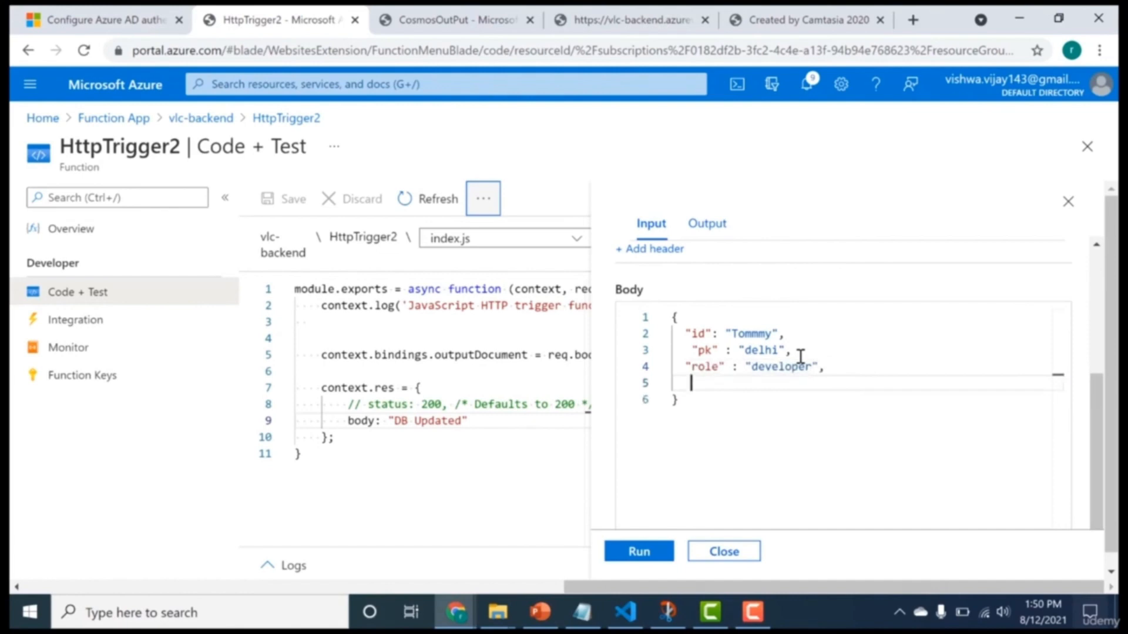
# Add a tel field with a phone number to the test request body and run the function.
pyautogui.write('"tel" :134')
pyautogui.click(636, 552)
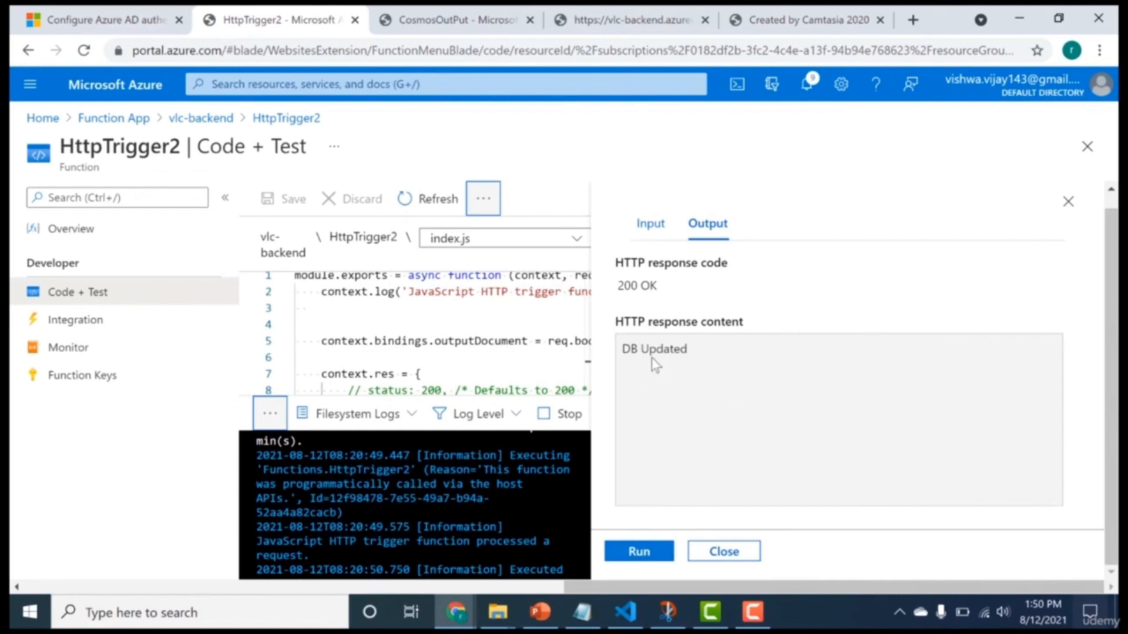
# In the vlc-cosmos Data Explorer, open the items of the Person database's User container and examine the newly written document.
pyautogui.click(458, 20)
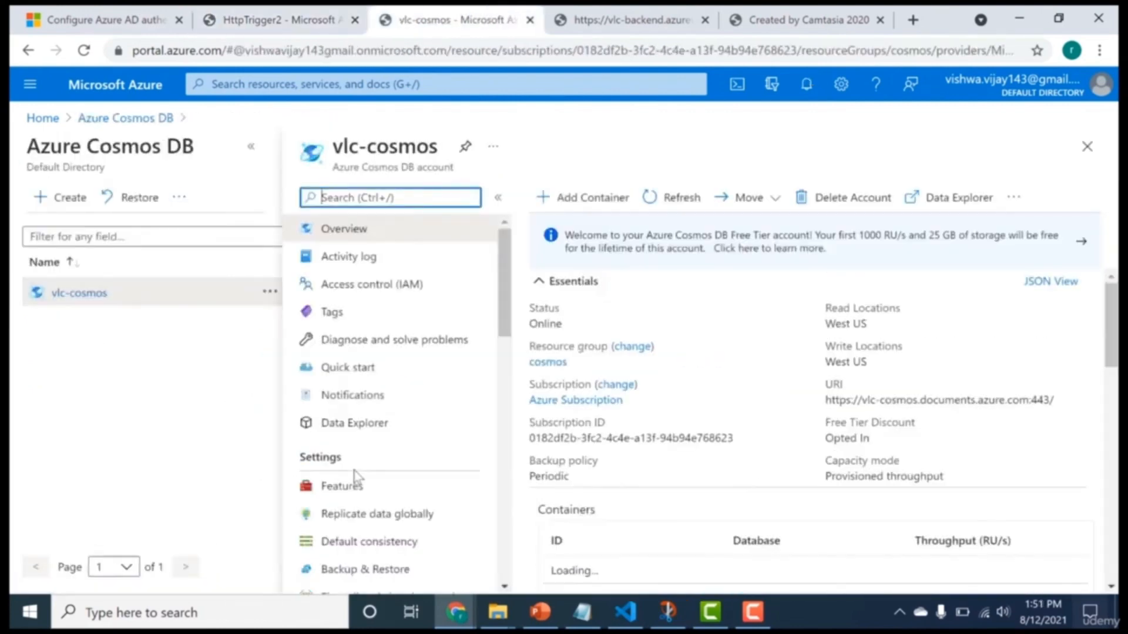
pyautogui.click(356, 424)
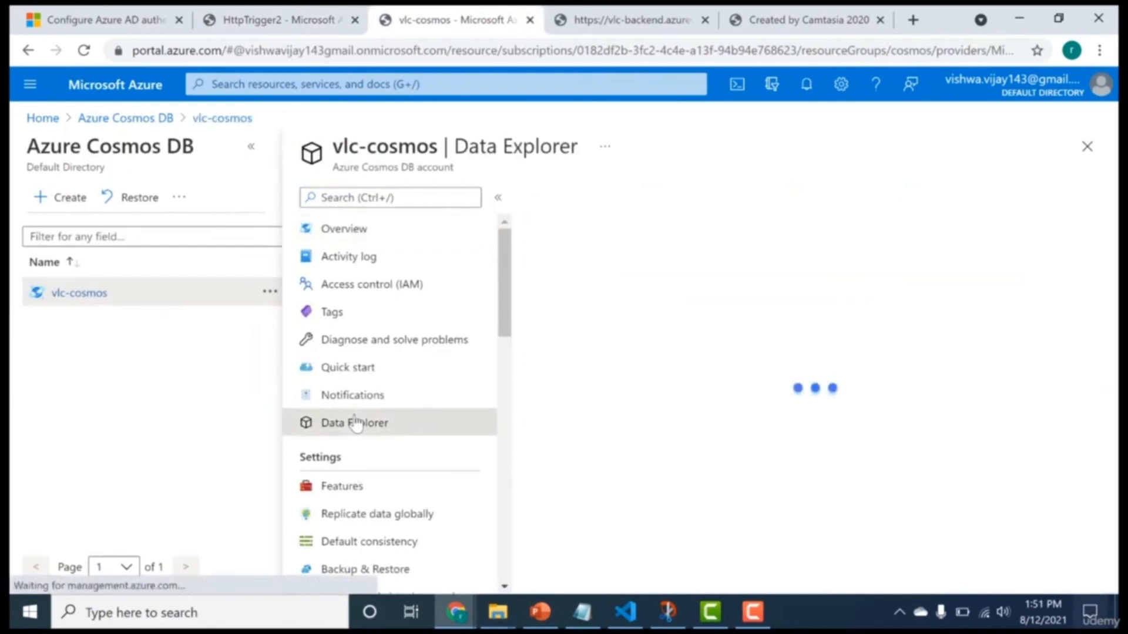
pyautogui.click(544, 333)
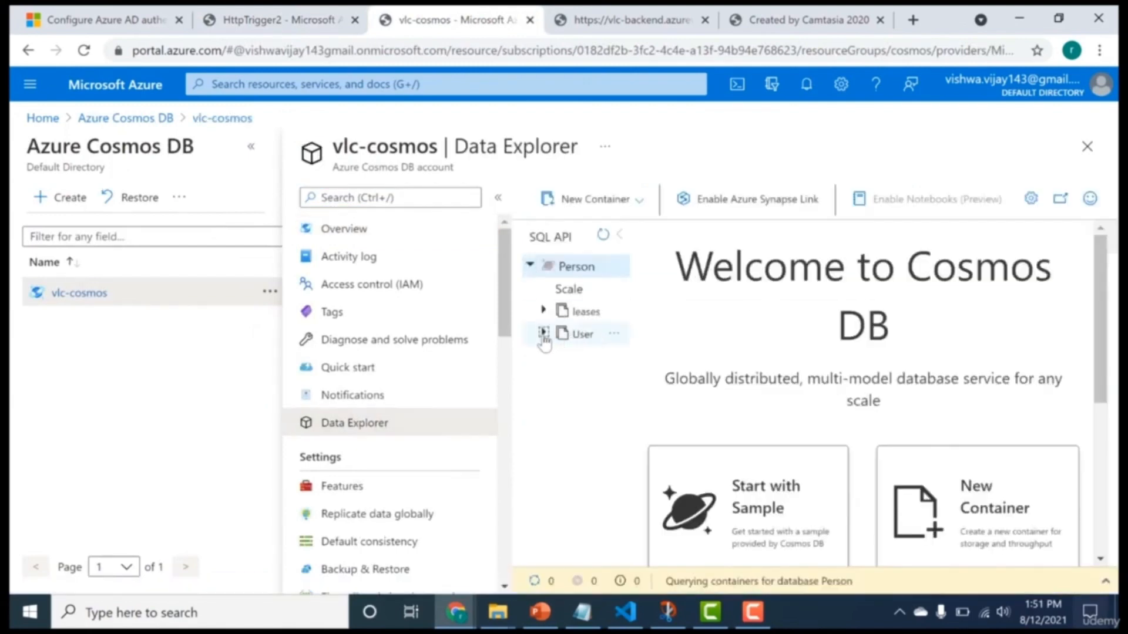
pyautogui.click(598, 364)
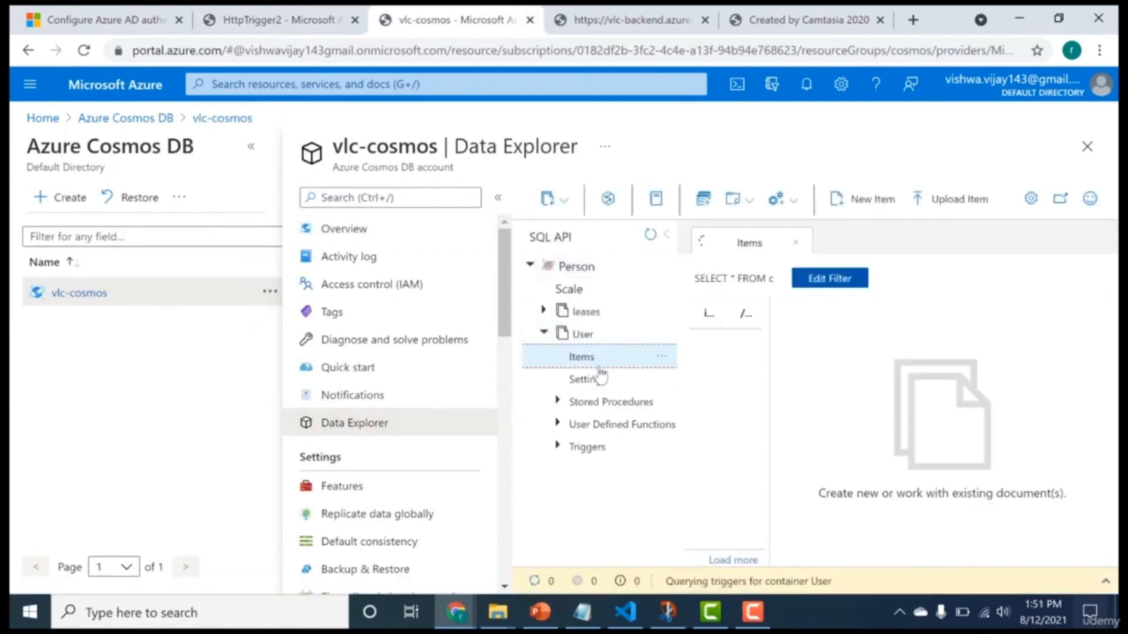
pyautogui.click(704, 474)
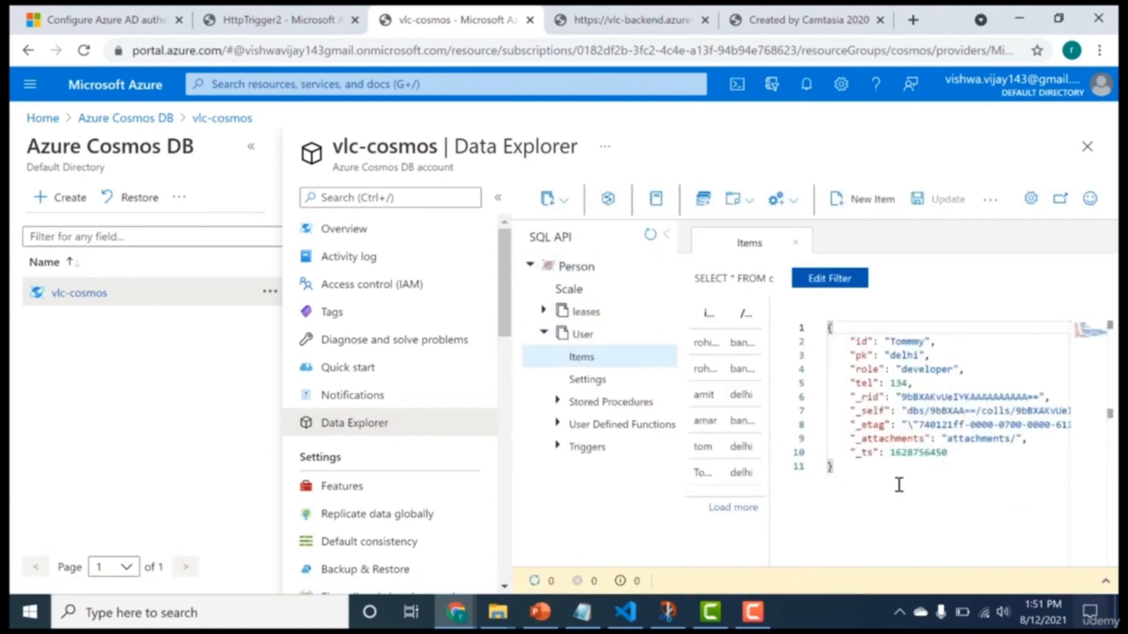
pyautogui.hotkey('ctrl', 'a')
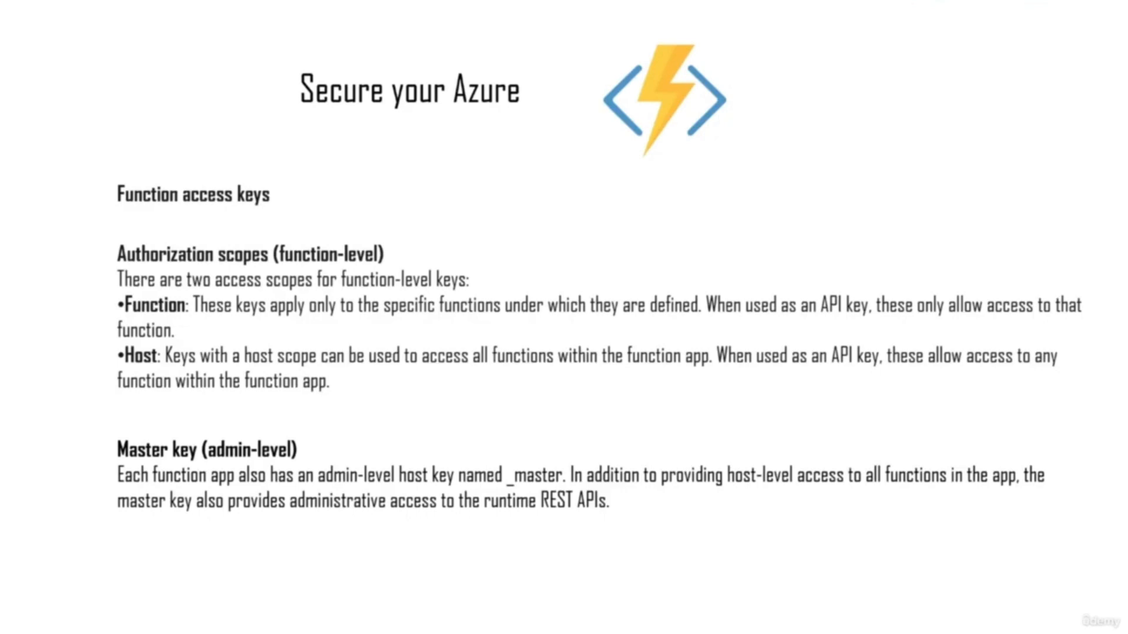
pyautogui.moveTo(199, 295)
pyautogui.mouseDown()
pyautogui.moveTo(239, 303)
pyautogui.moveTo(284, 275)
pyautogui.mouseUp()
pyautogui.moveTo(189, 369)
pyautogui.mouseDown()
pyautogui.moveTo(203, 378)
pyautogui.moveTo(295, 340)
pyautogui.mouseUp()
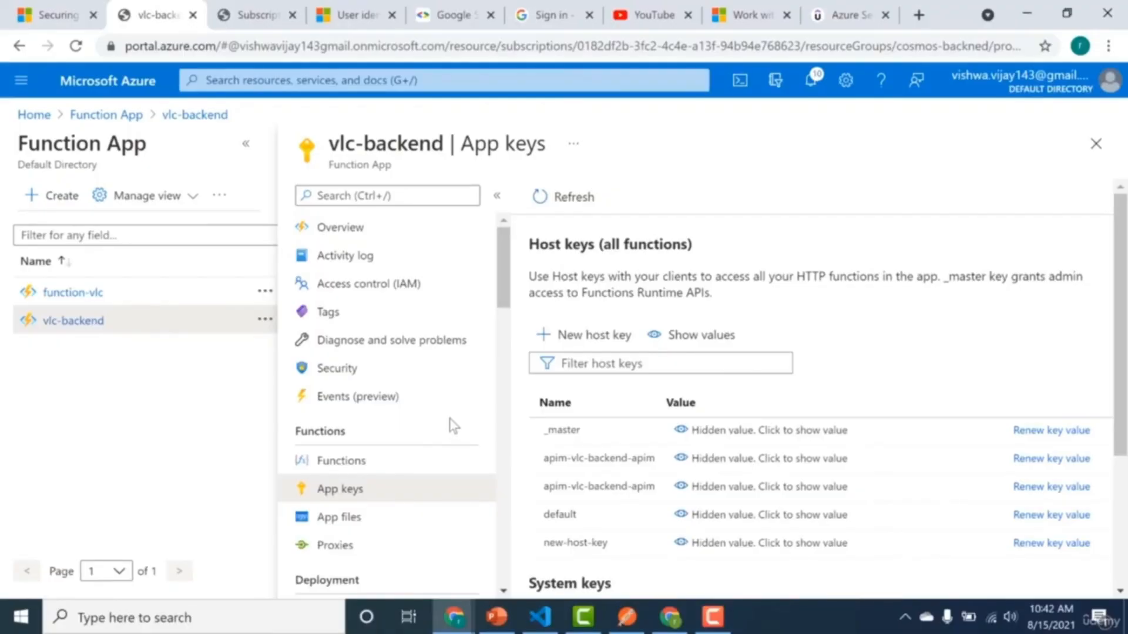
# Add a function key named new-func-key to the vlc-backend app's HttpTrigger1, leaving its value auto-generated.
pyautogui.click(363, 461)
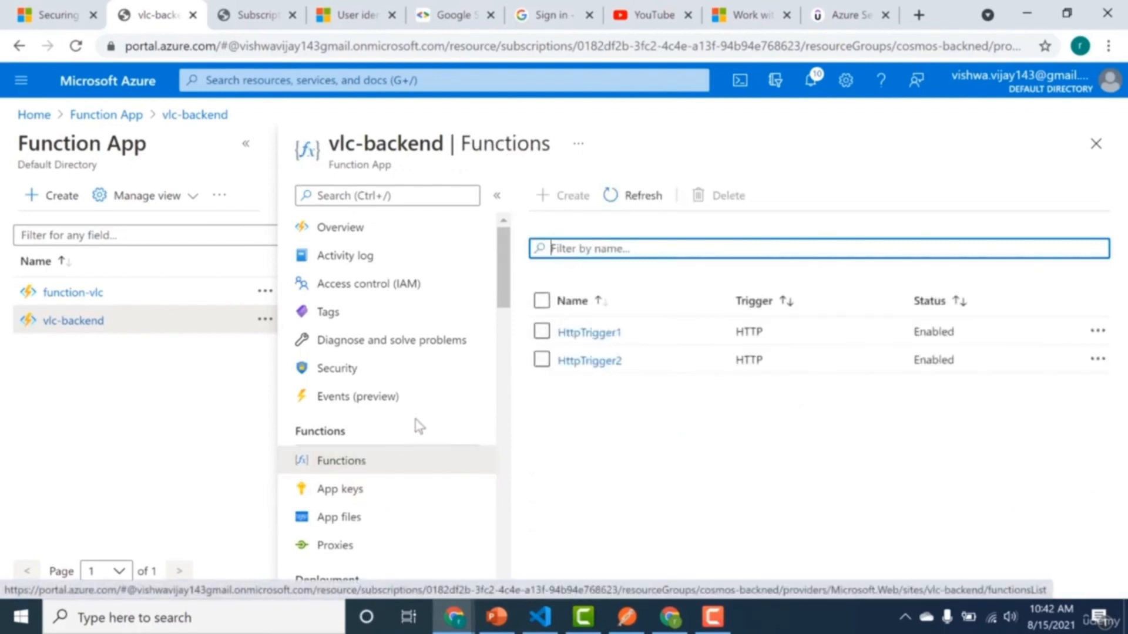
pyautogui.click(589, 333)
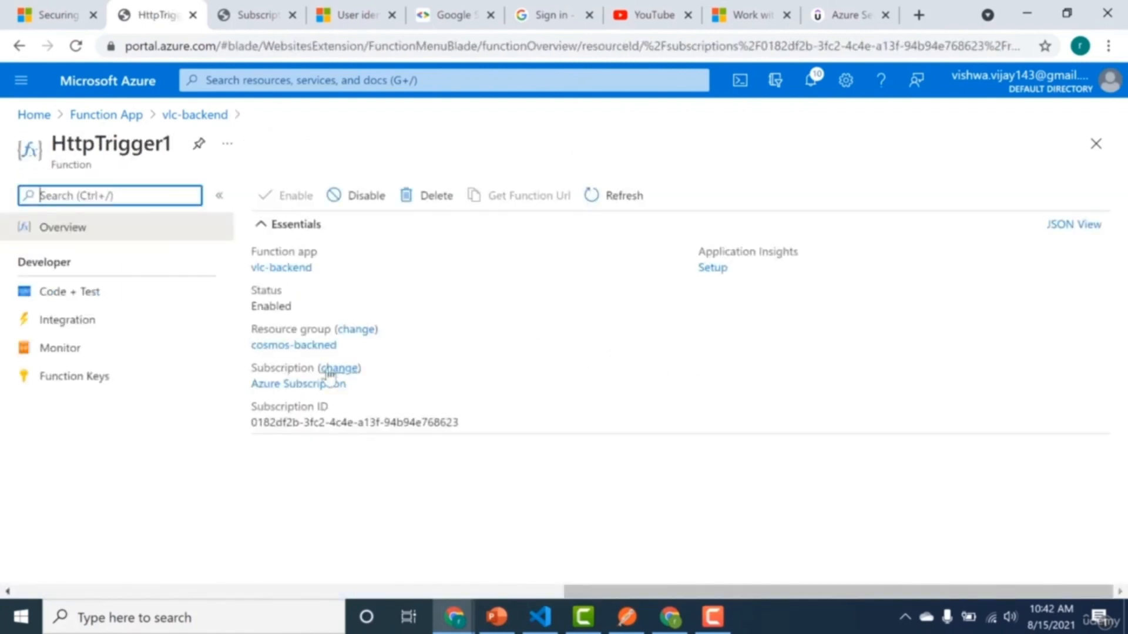
pyautogui.click(78, 376)
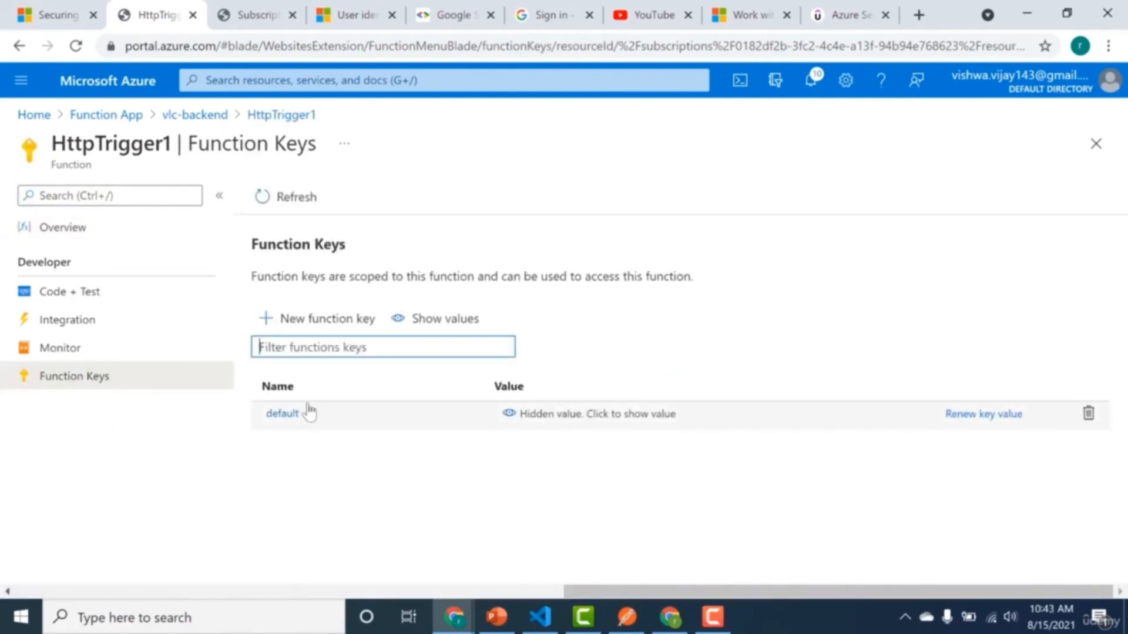
pyautogui.click(353, 326)
pyautogui.write('new-fun')
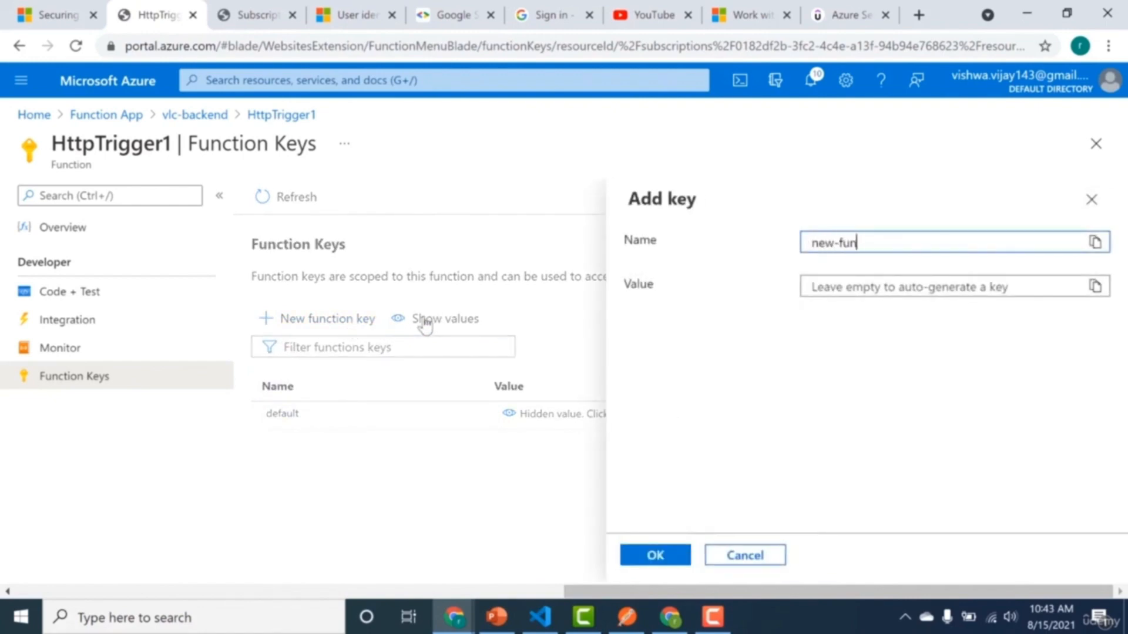
pyautogui.write('c-key')
pyautogui.click(645, 563)
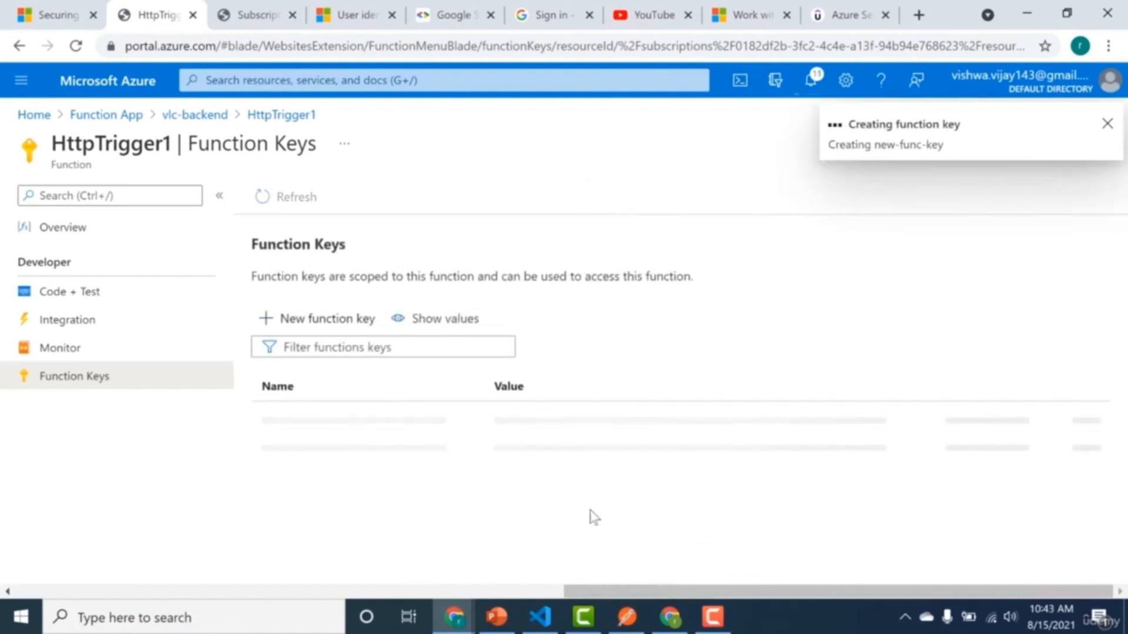
# Set the authorization level of HttpTrigger1's HTTP request trigger to Function and save the binding.
pyautogui.click(67, 330)
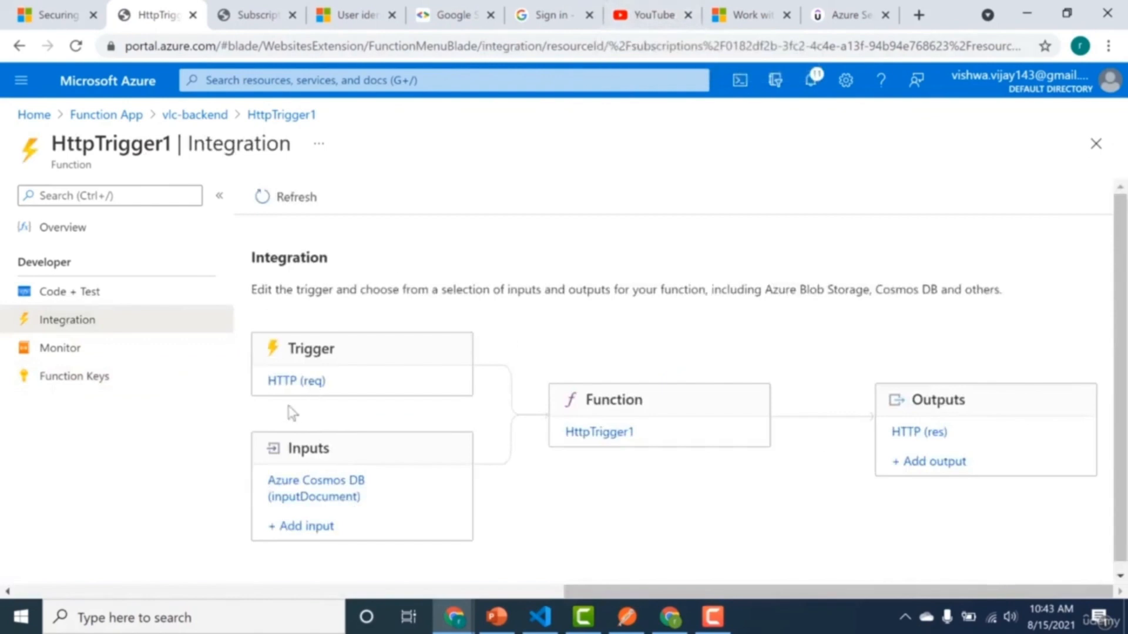
pyautogui.click(291, 383)
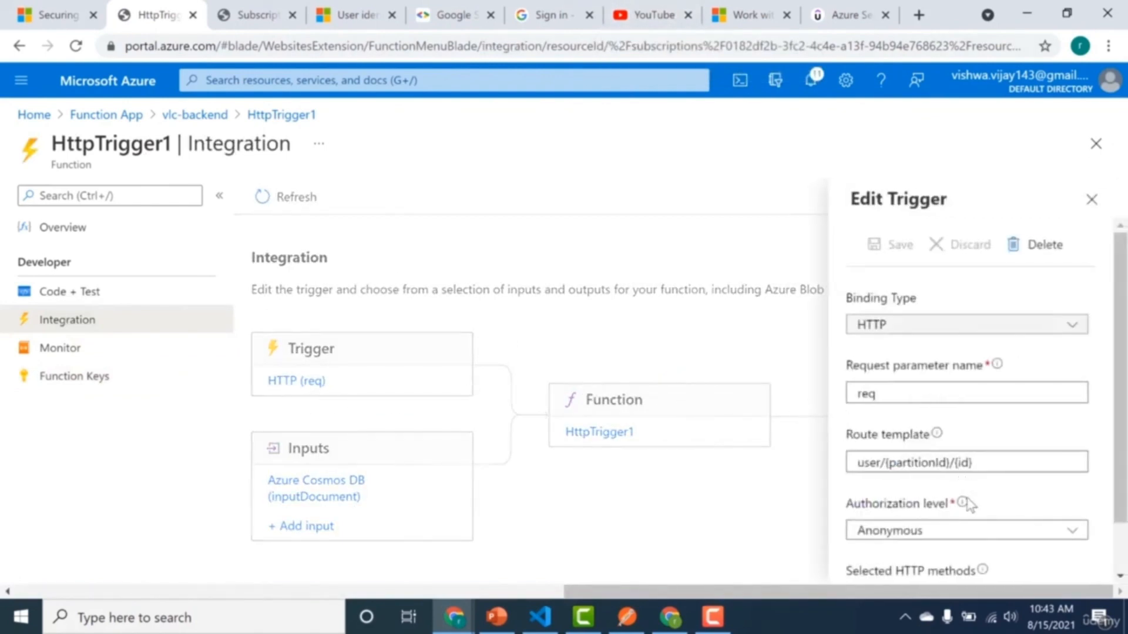
pyautogui.click(957, 541)
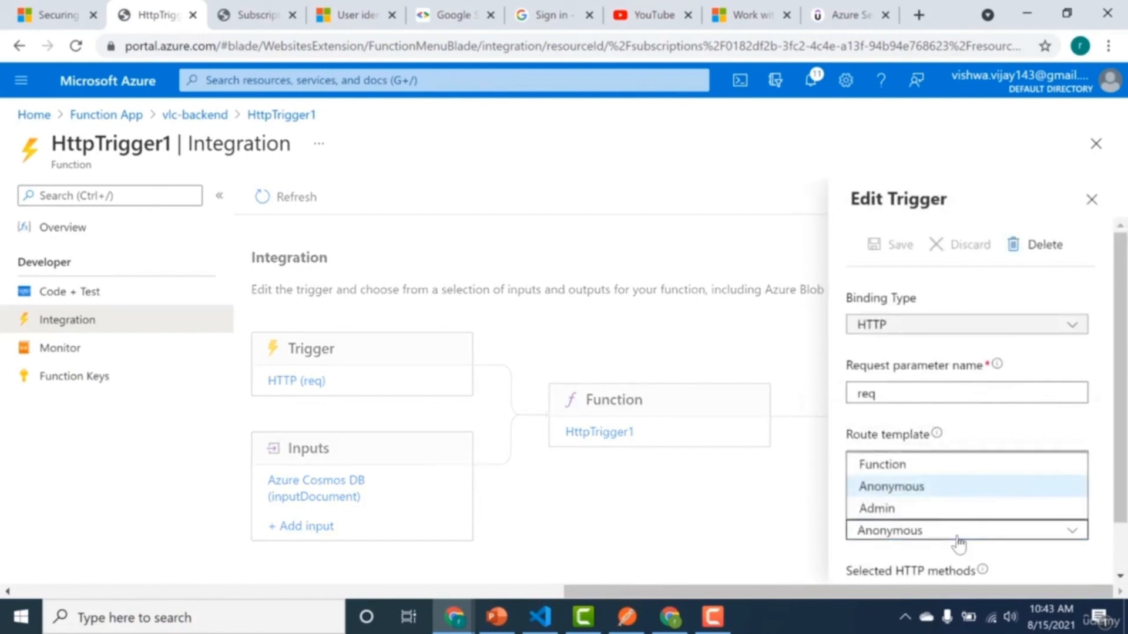
pyautogui.click(963, 464)
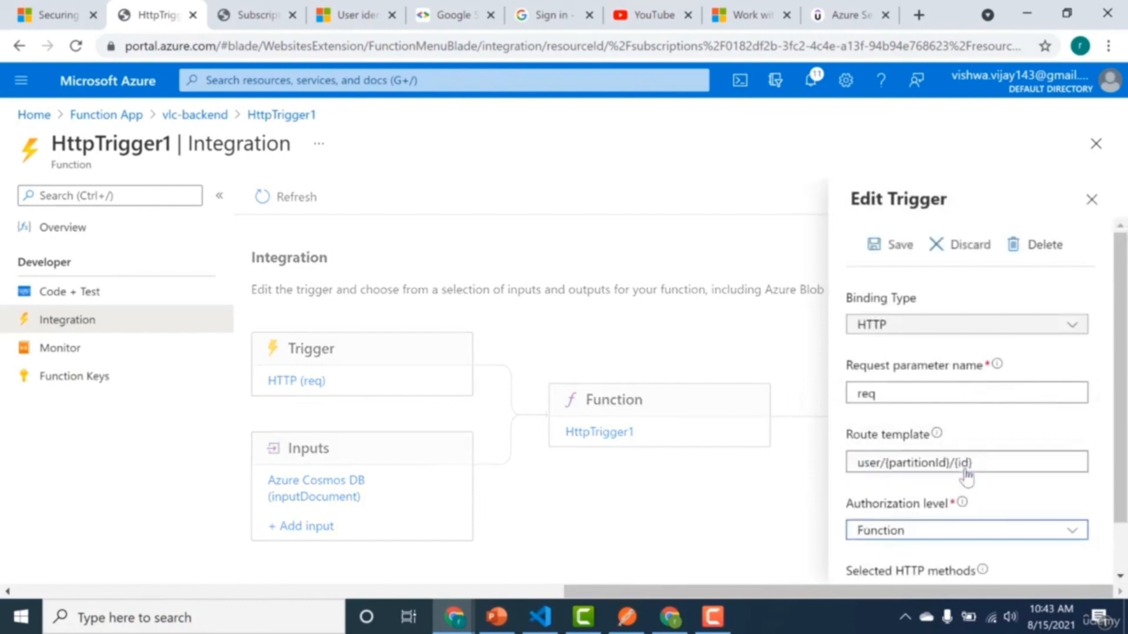
pyautogui.click(871, 241)
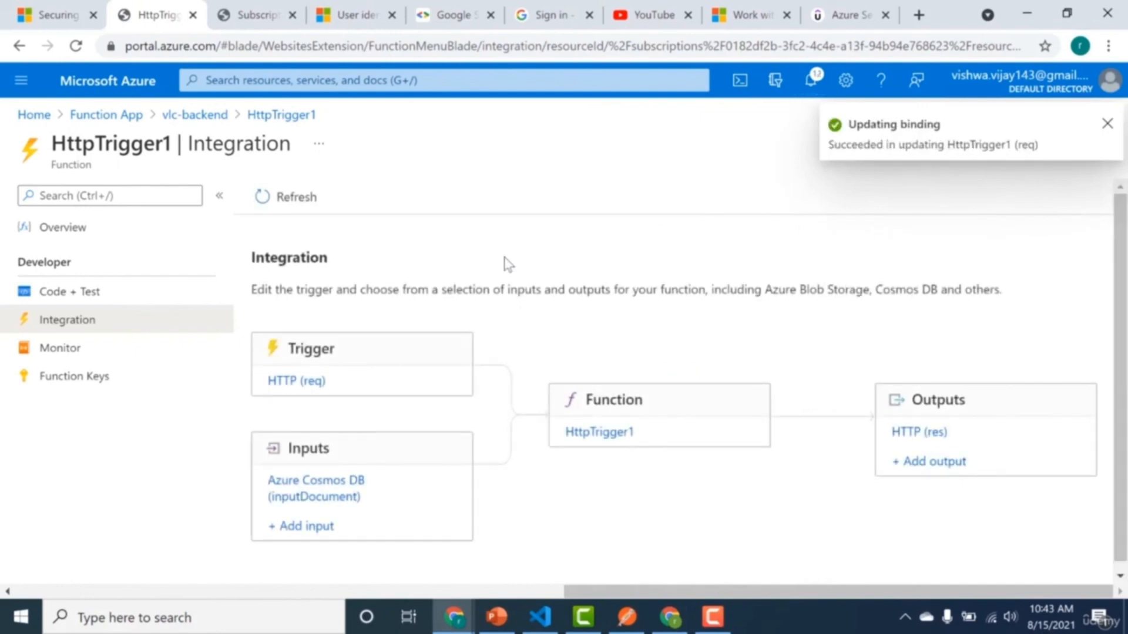
# Copy HttpTrigger1's function URL using the new-func-key function key.
pyautogui.click(56, 297)
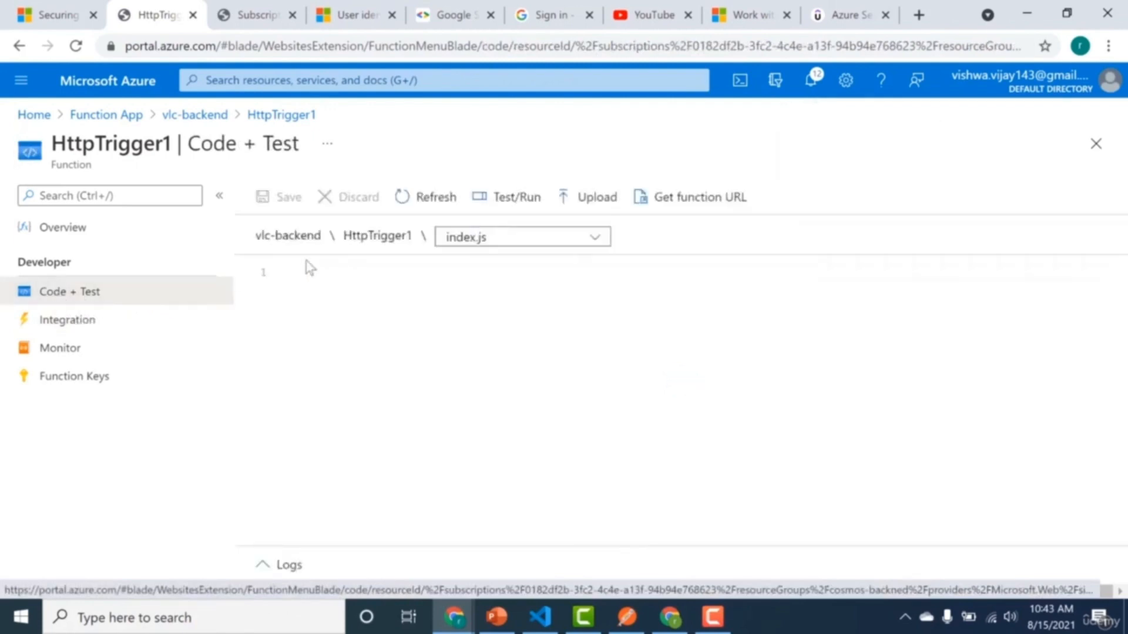
pyautogui.click(660, 207)
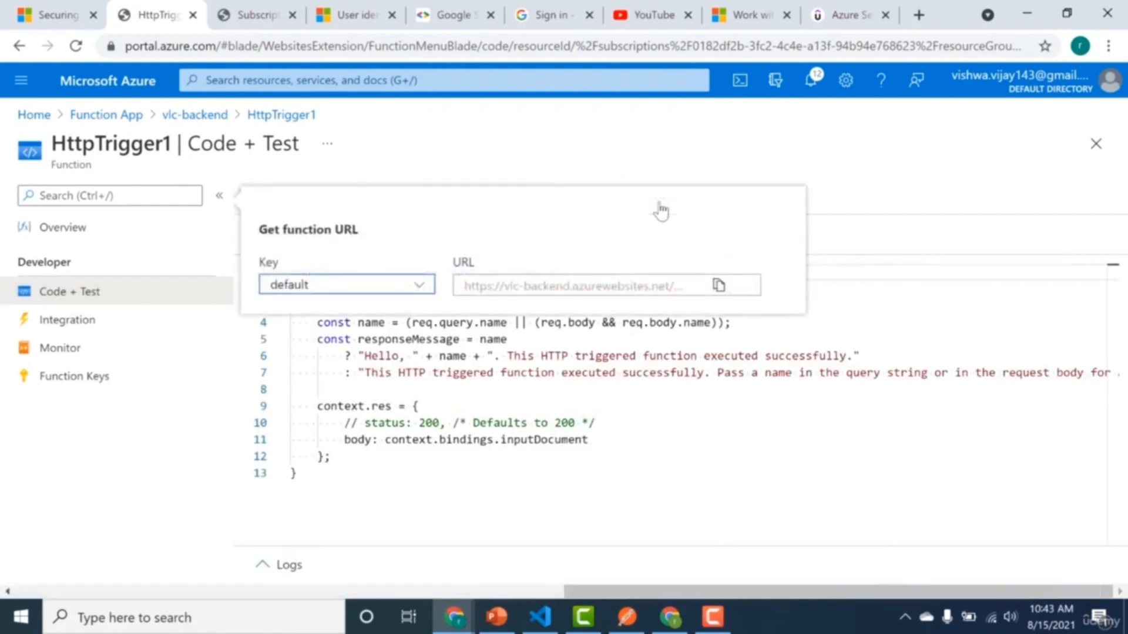
pyautogui.click(417, 288)
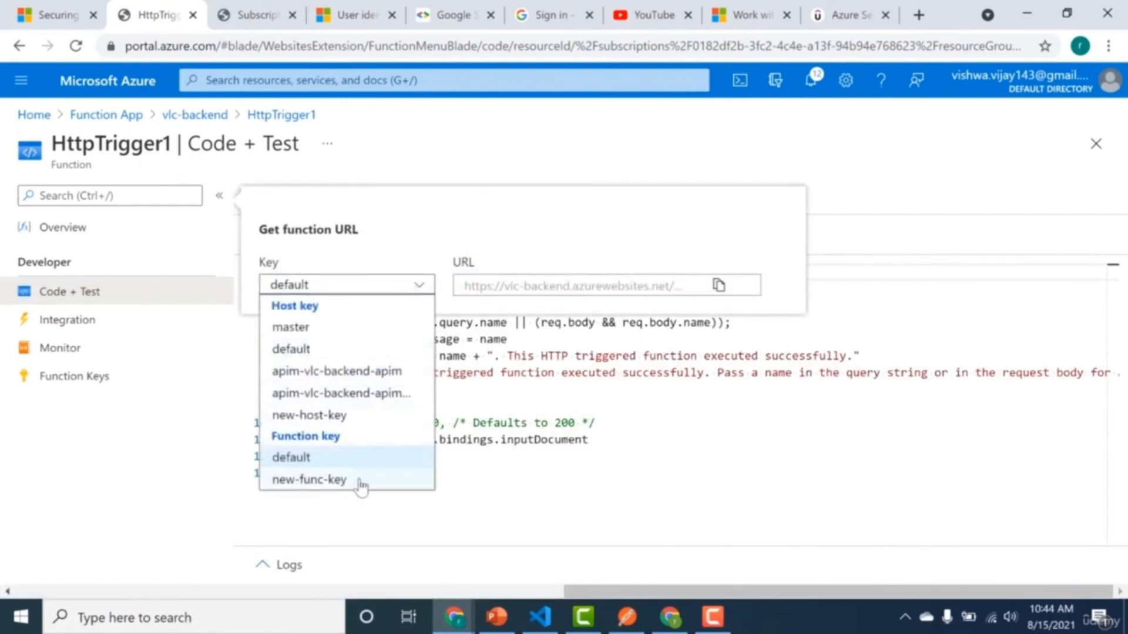
pyautogui.click(309, 480)
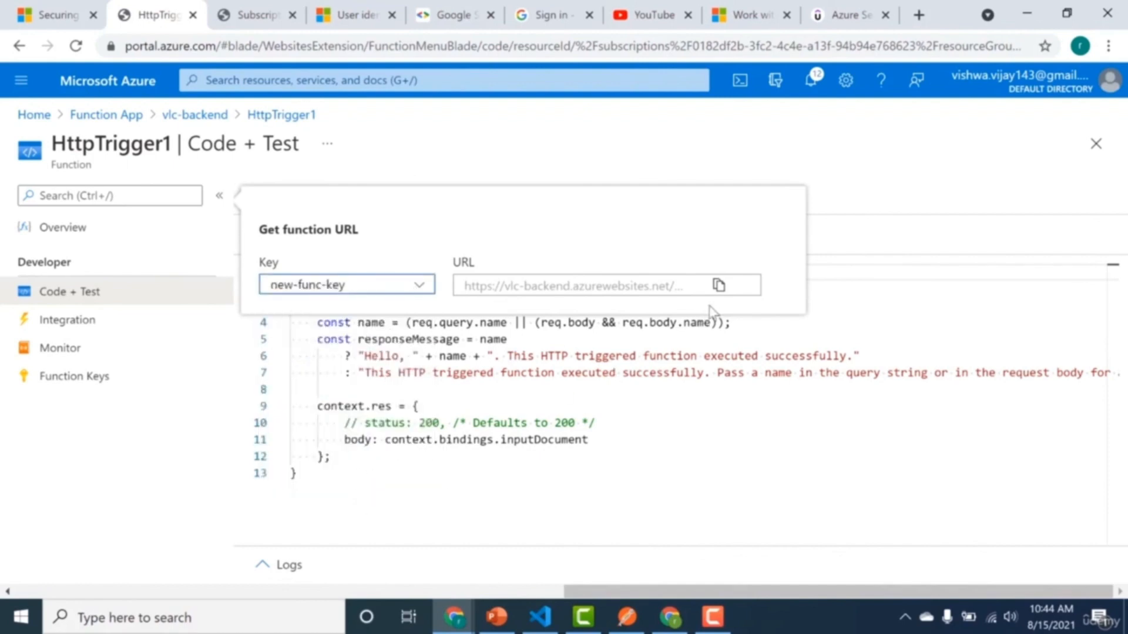
pyautogui.click(719, 287)
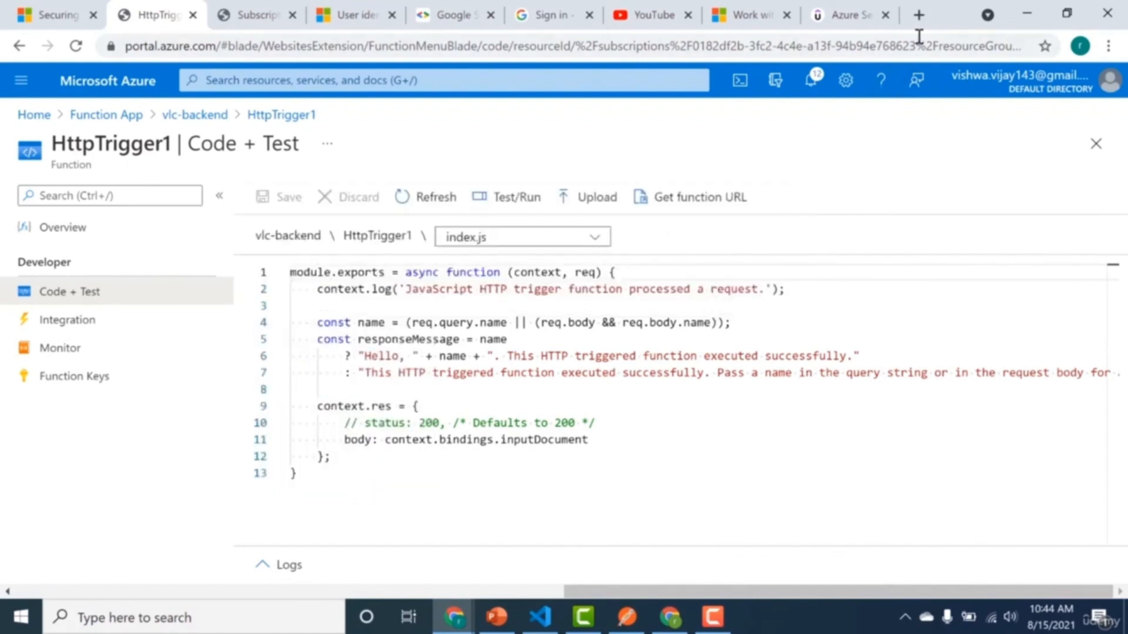
# Paste the function URL with its API key into a new browser tab's address and highlight the code value.
pyautogui.click(919, 16)
pyautogui.hotkey('ctrl', 'v')
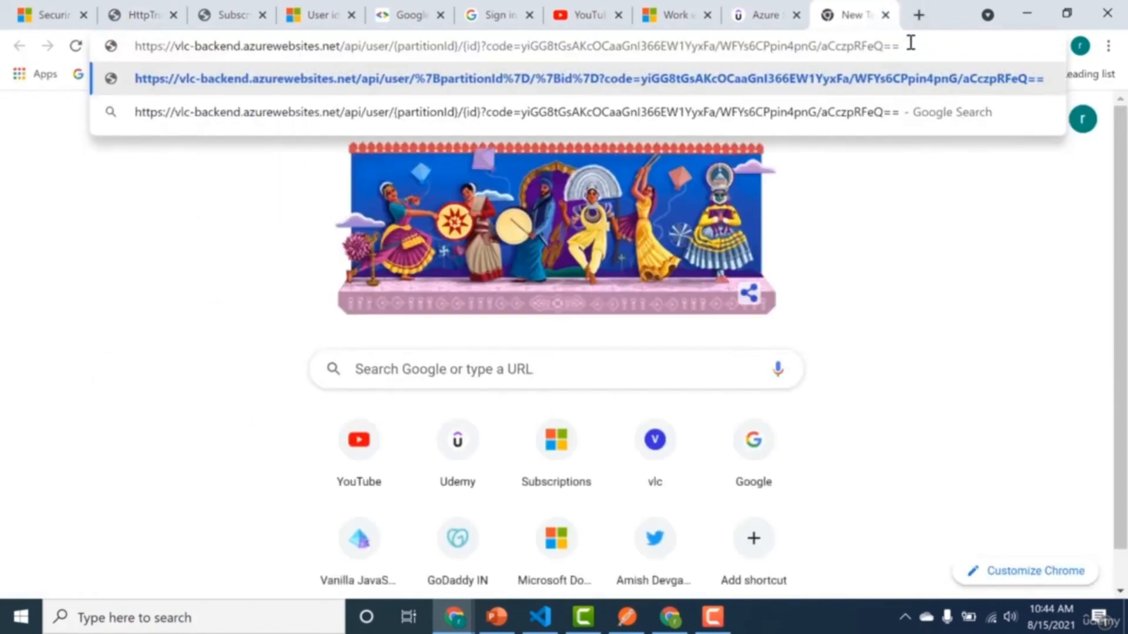
pyautogui.moveTo(521, 46); pyautogui.dragTo(889, 44)
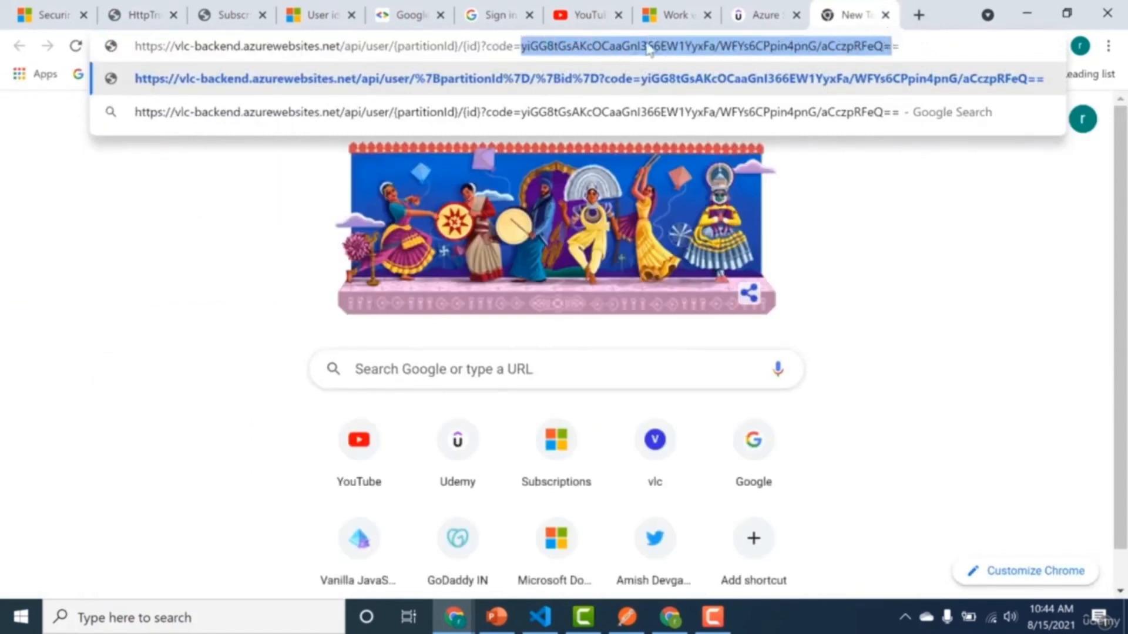
# In the pasted URL, replace the {partitionId} placeholder with bangalore and remove the {id} placeholder.
pyautogui.moveTo(456, 46); pyautogui.dragTo(394, 46)
pyautogui.press('BackSpace')
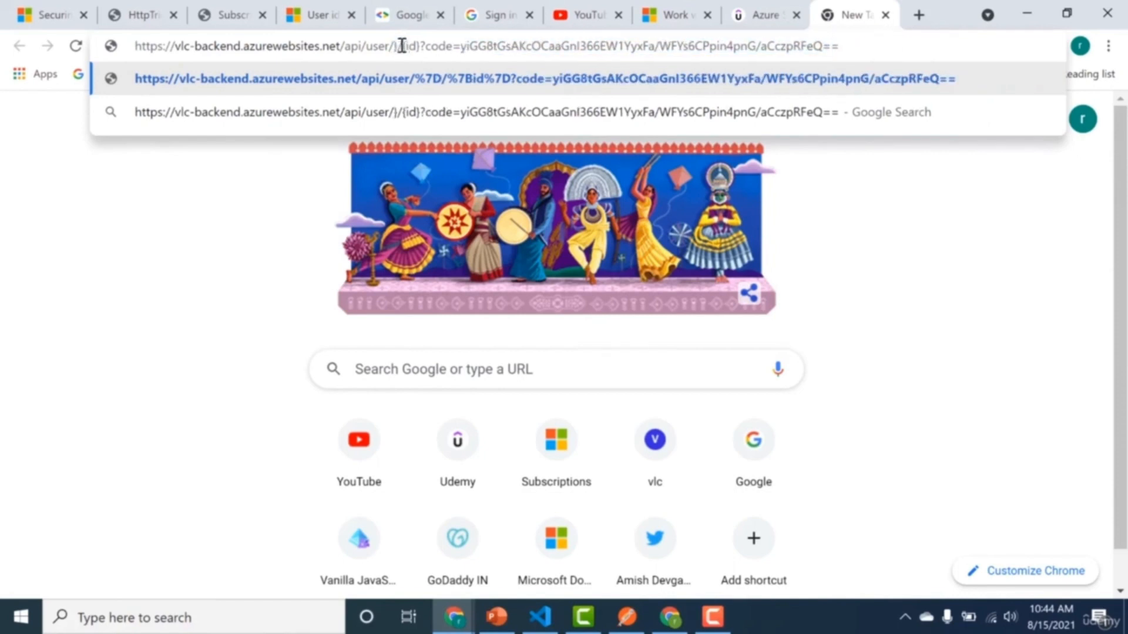
pyautogui.press('Delete')
pyautogui.write('bang')
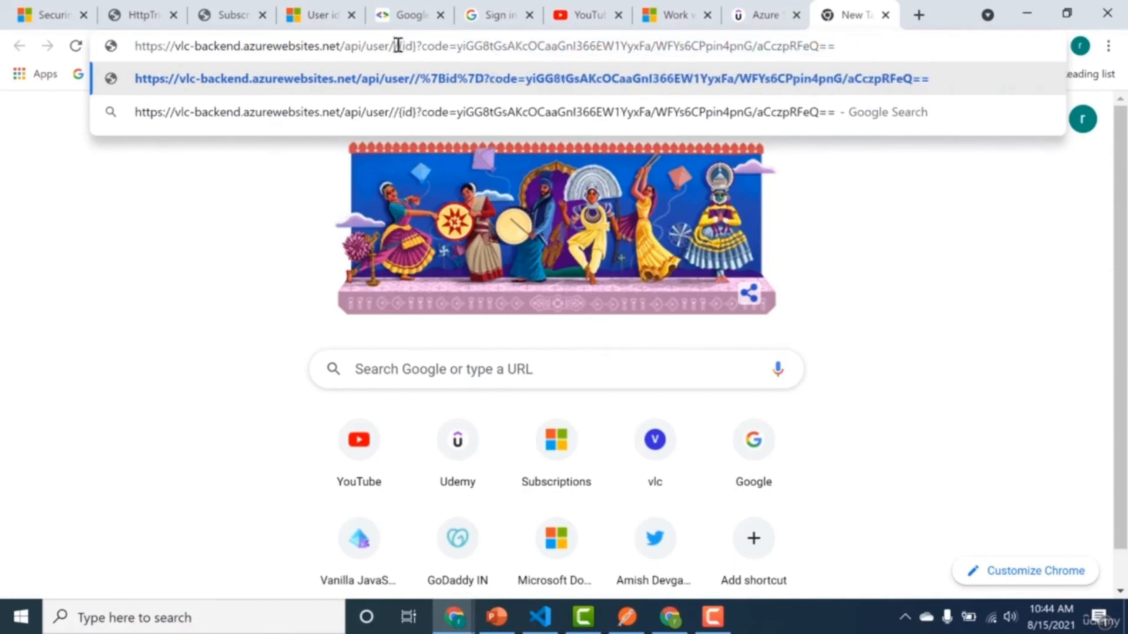
pyautogui.write('alore')
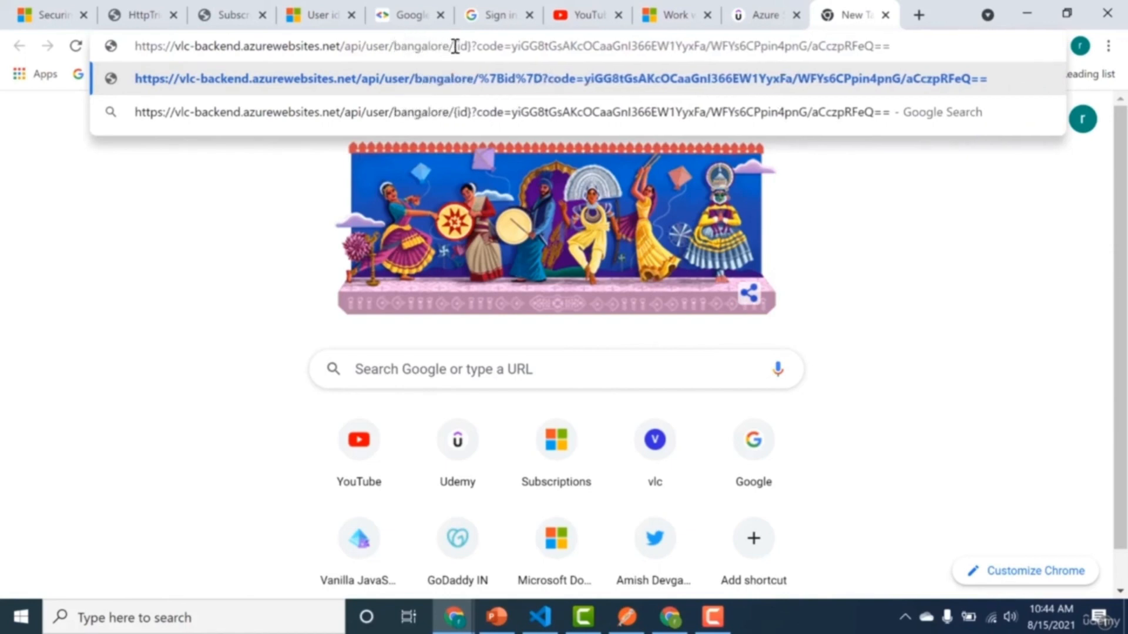
pyautogui.moveTo(456, 45); pyautogui.dragTo(470, 47)
pyautogui.press('BackSpace')
pyautogui.press('Delete')
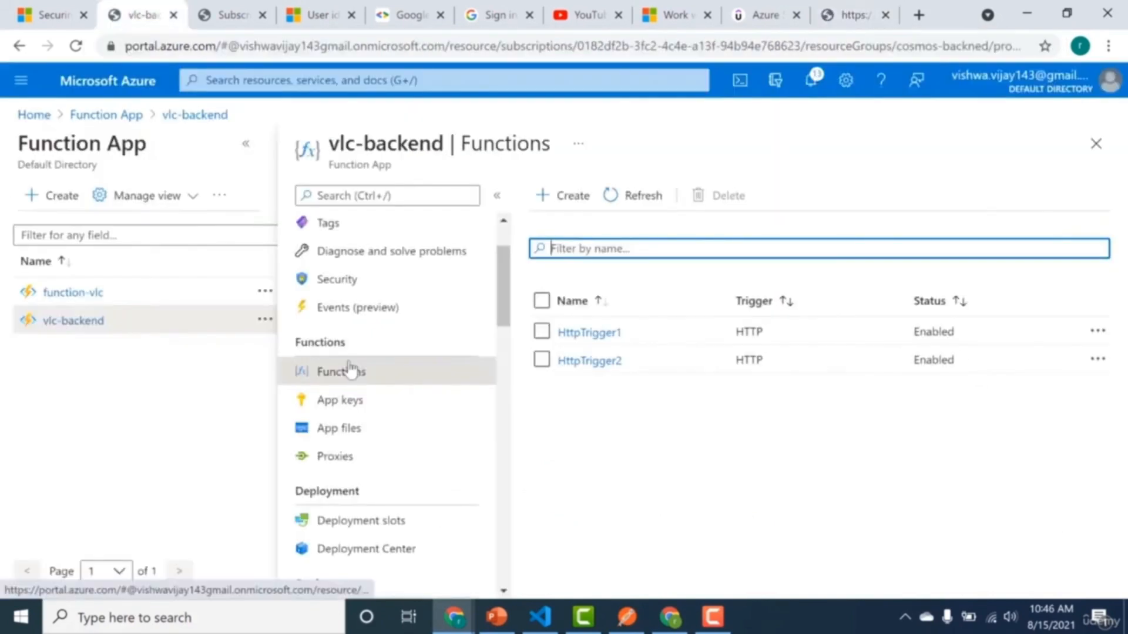
# Add a host key named new-host-key1 to the vlc-backend app keys, leaving its value auto-generated.
pyautogui.click(351, 401)
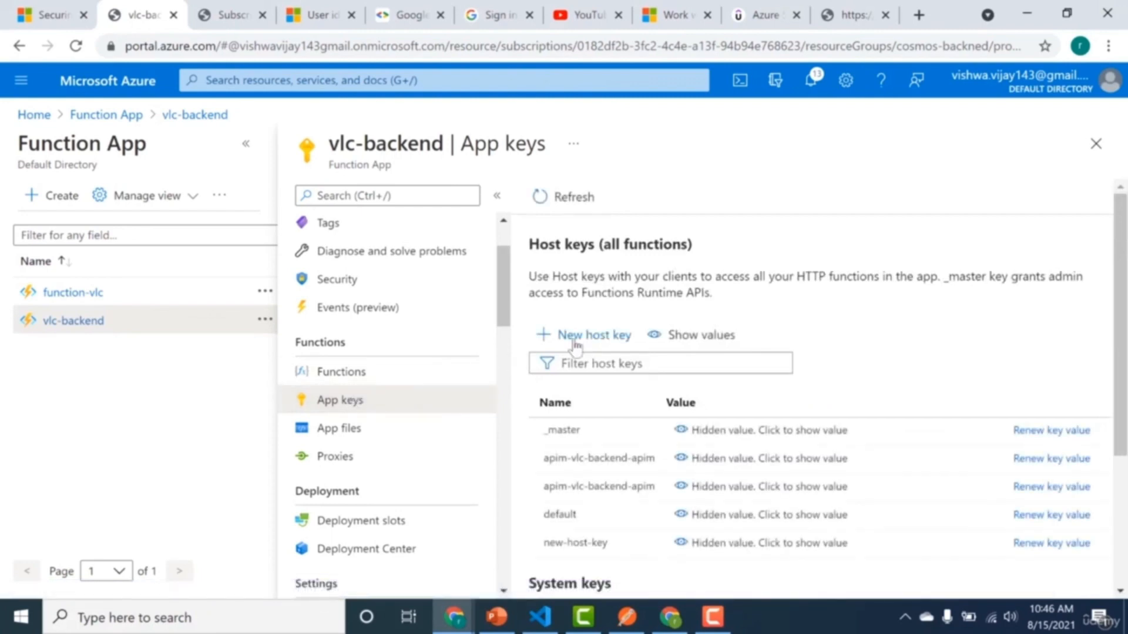
pyautogui.click(576, 347)
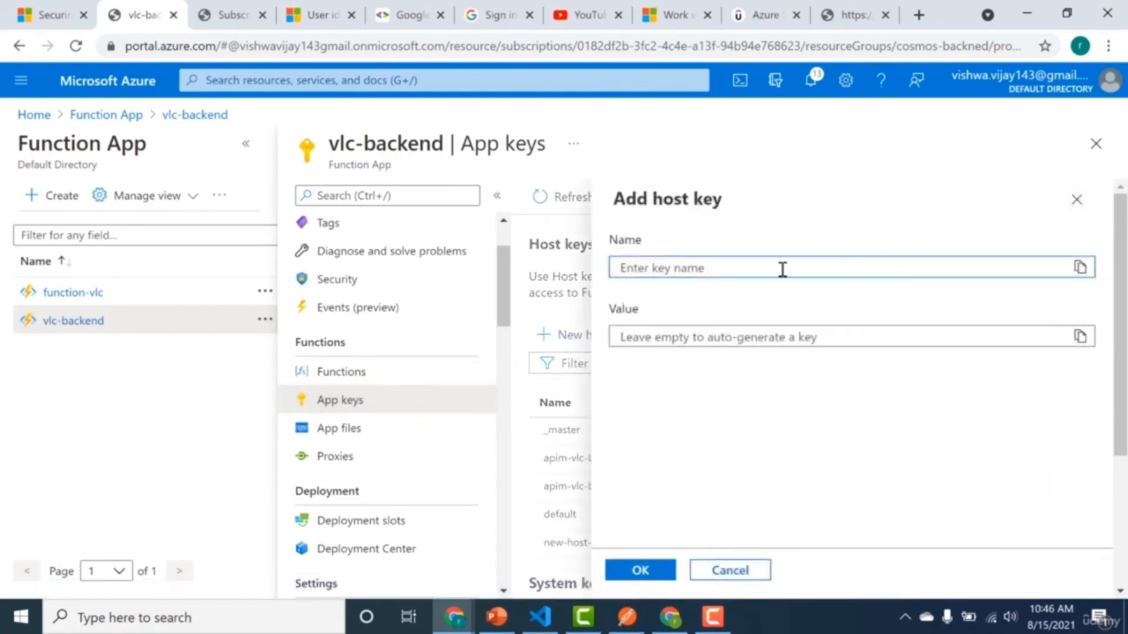
pyautogui.write('new-')
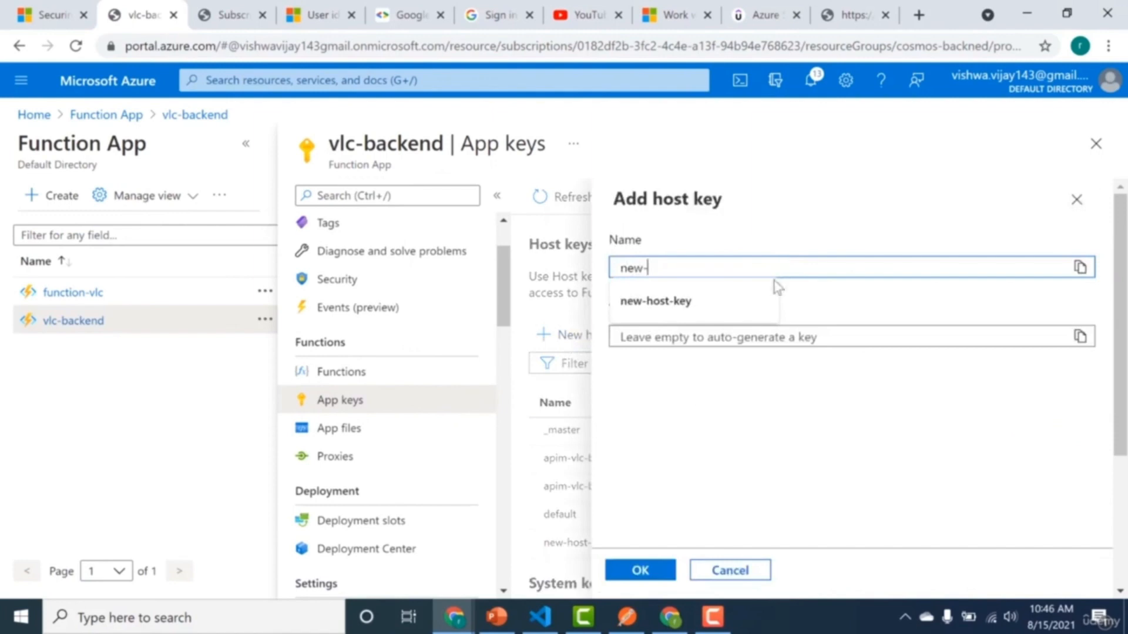
pyautogui.click(705, 301)
pyautogui.write('1')
pyautogui.click(629, 579)
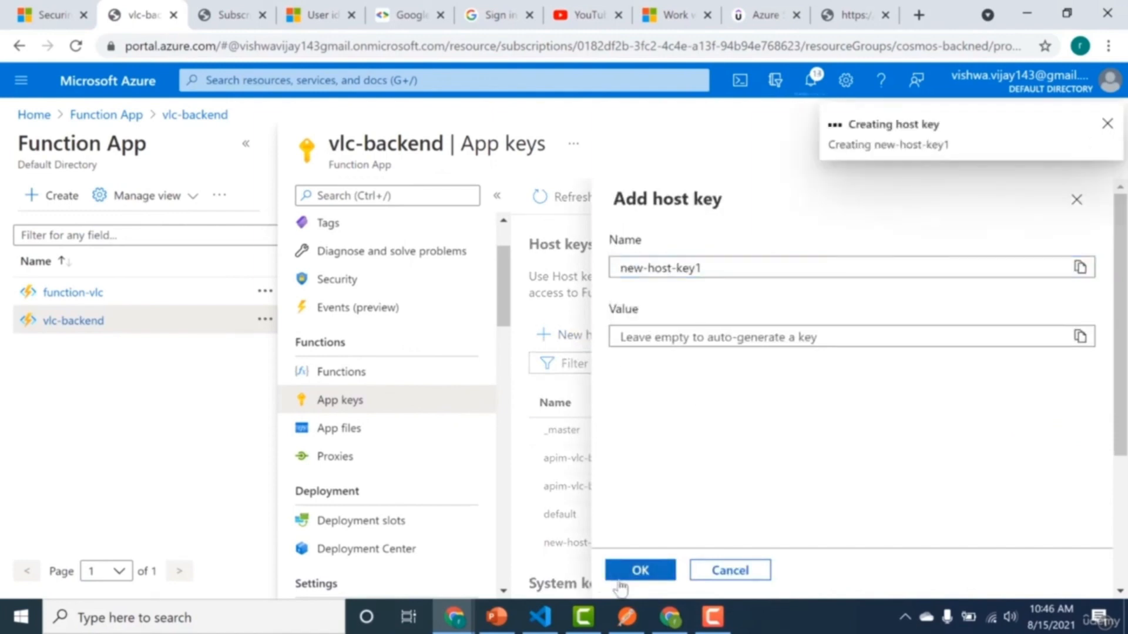
# Copy HttpTrigger1's function URL using the new-host-key1 host key.
pyautogui.click(386, 378)
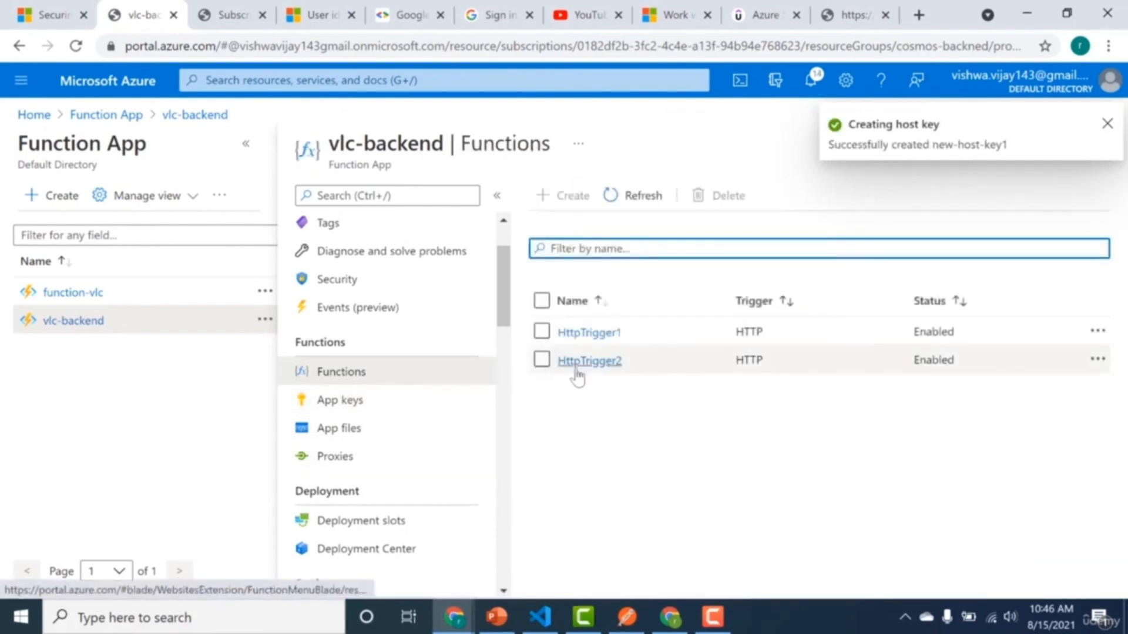
pyautogui.click(587, 333)
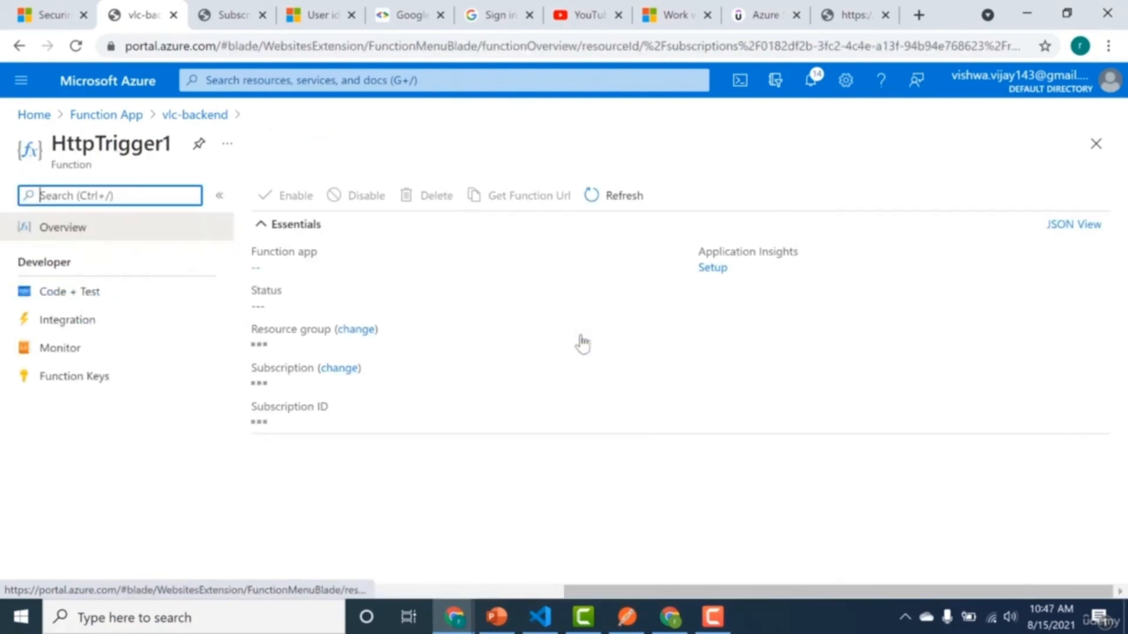
pyautogui.click(549, 203)
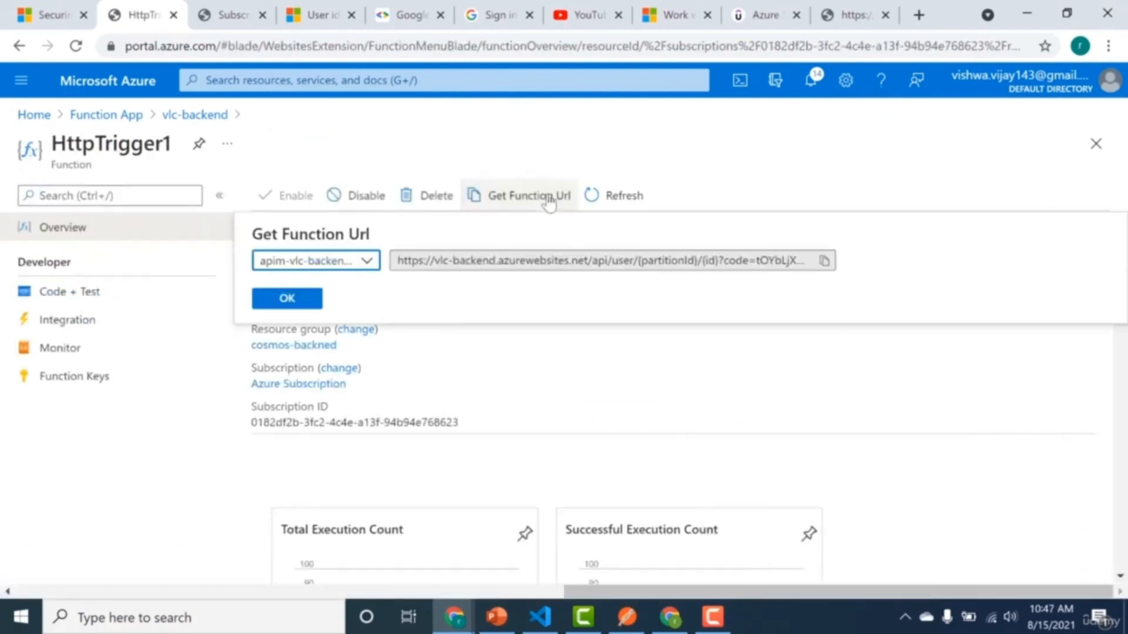
pyautogui.click(356, 268)
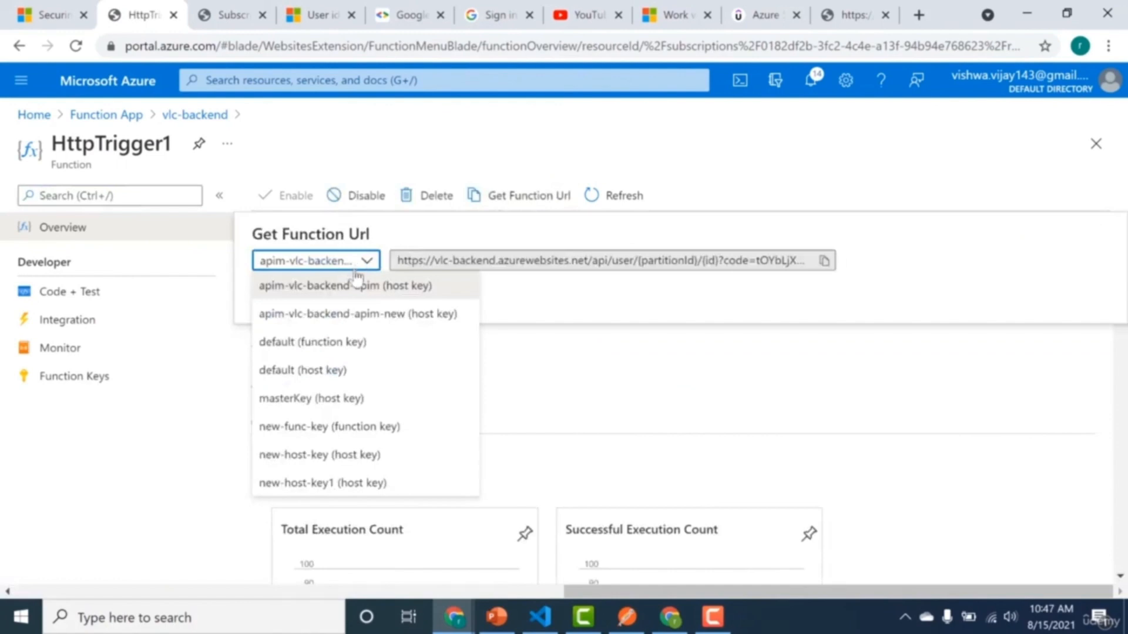
pyautogui.click(347, 484)
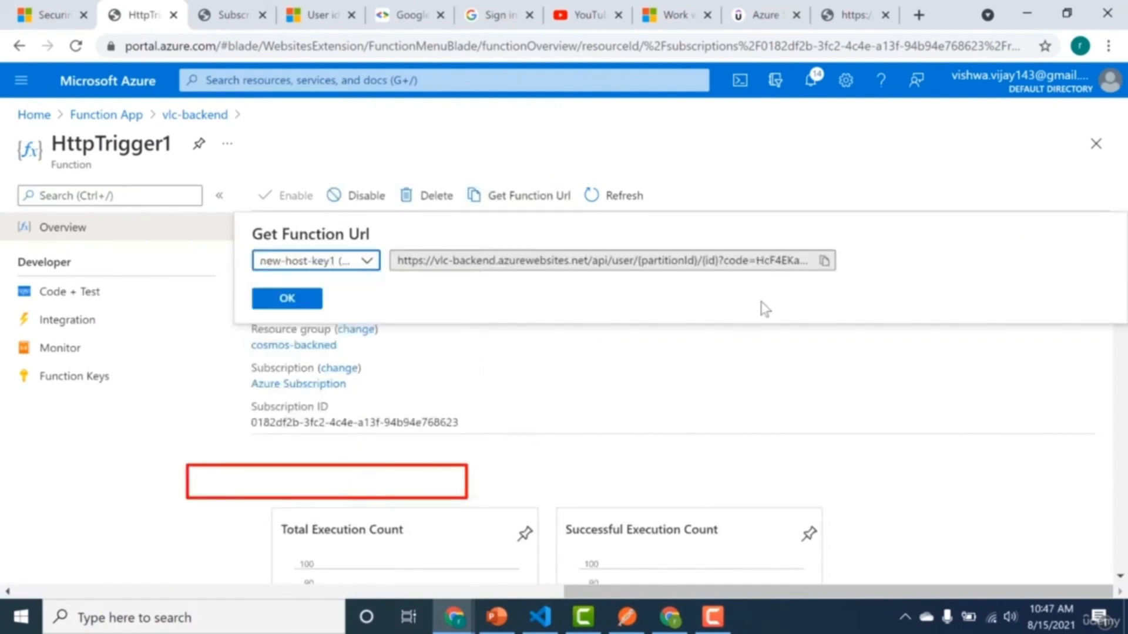
pyautogui.click(823, 263)
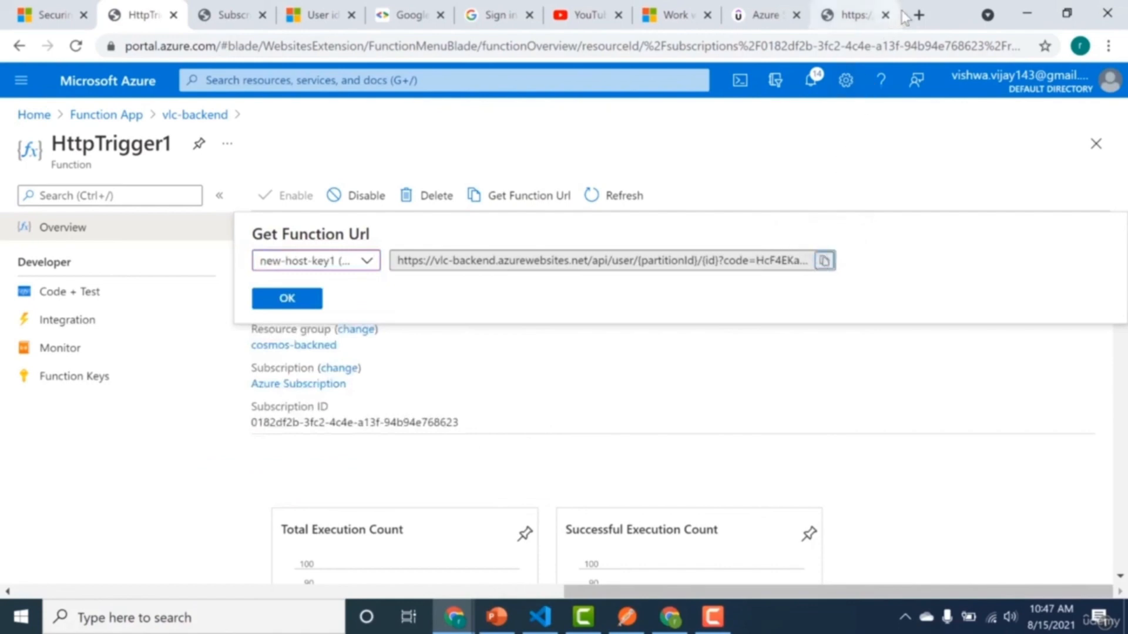
# Paste the function URL with its host key into a new browser tab, fill in bangalore and the user id, and compare the response with the earlier one.
pyautogui.click(917, 15)
pyautogui.click(899, 42)
pyautogui.hotkey('ctrl', 'v')
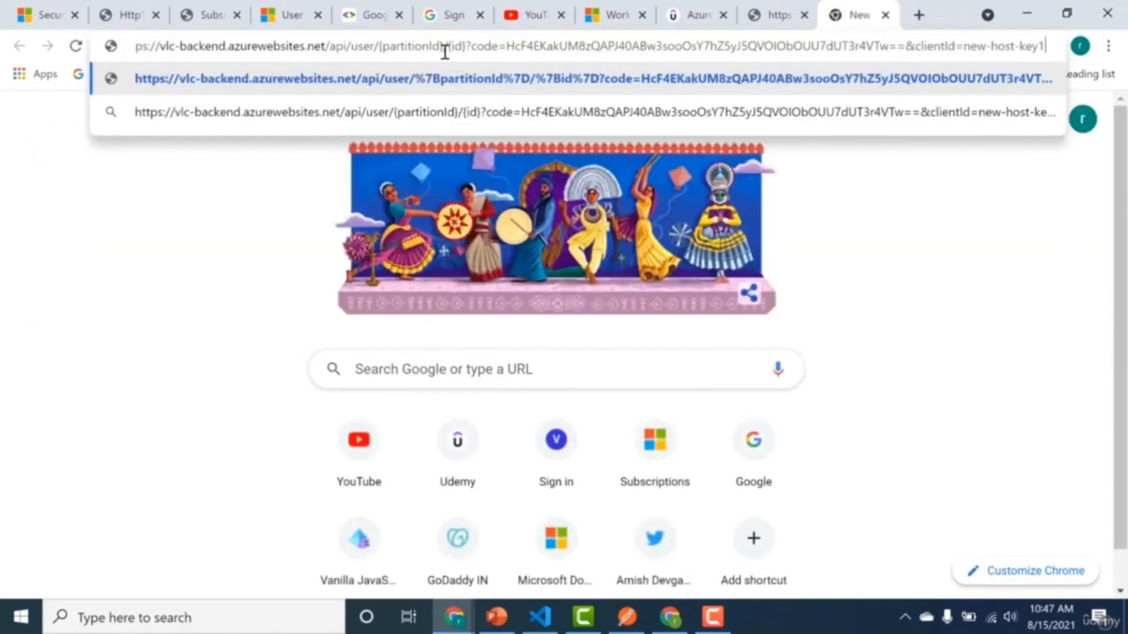
pyautogui.moveTo(444, 47); pyautogui.dragTo(382, 47)
pyautogui.press('BackSpace')
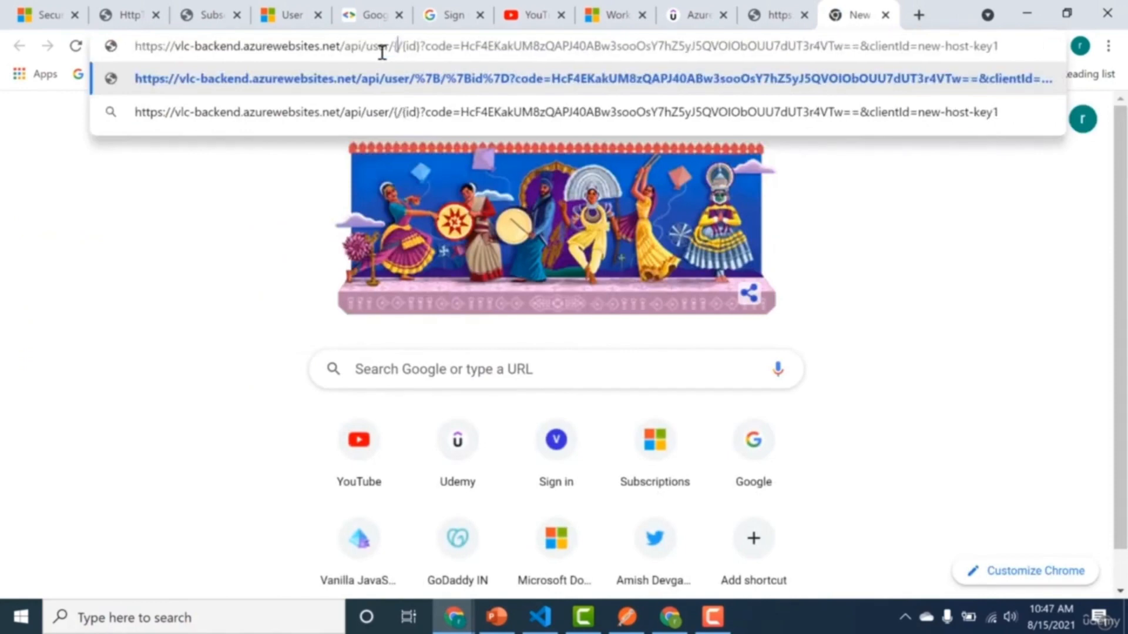
pyautogui.write('bangalore')
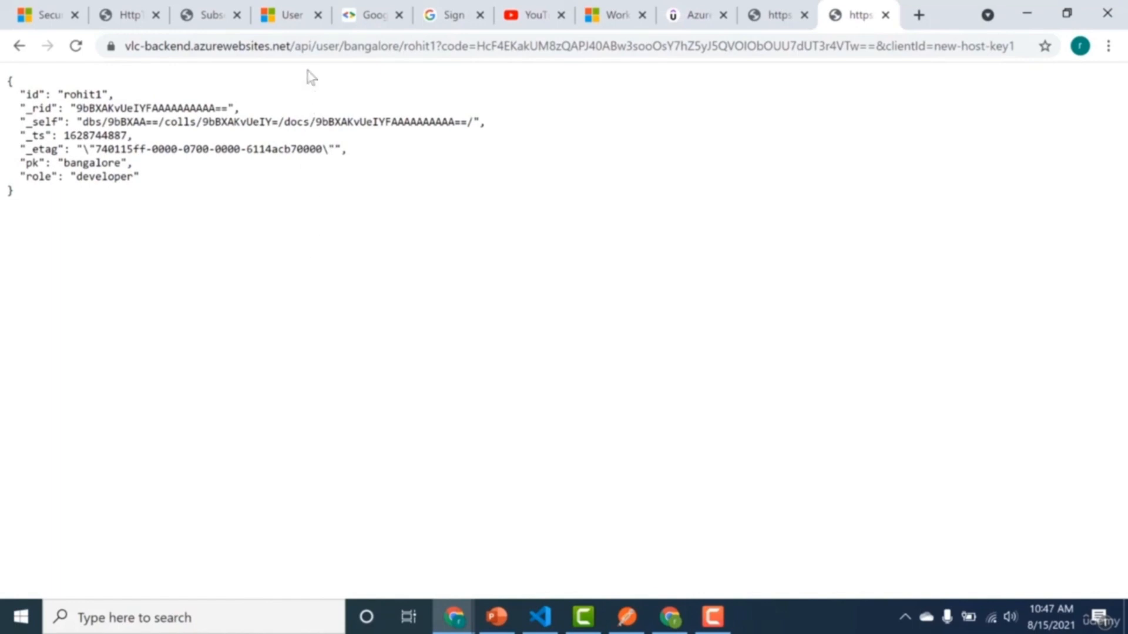
pyautogui.click(769, 9)
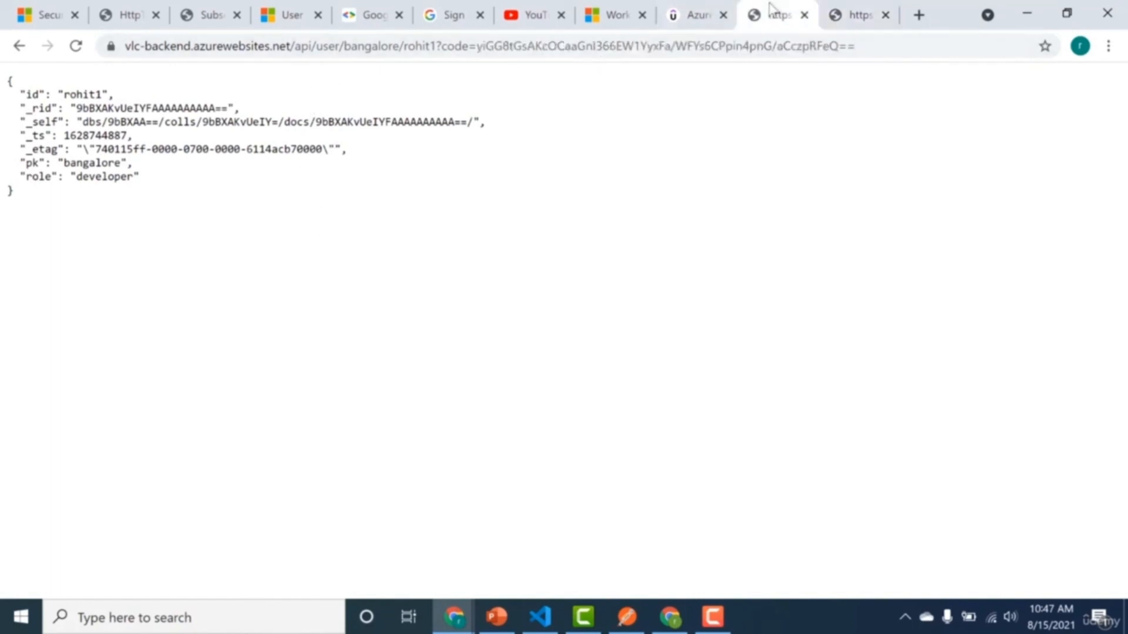
# Set the authorization level of HttpTrigger1's HTTP trigger to Admin and save the binding.
pyautogui.click(144, 18)
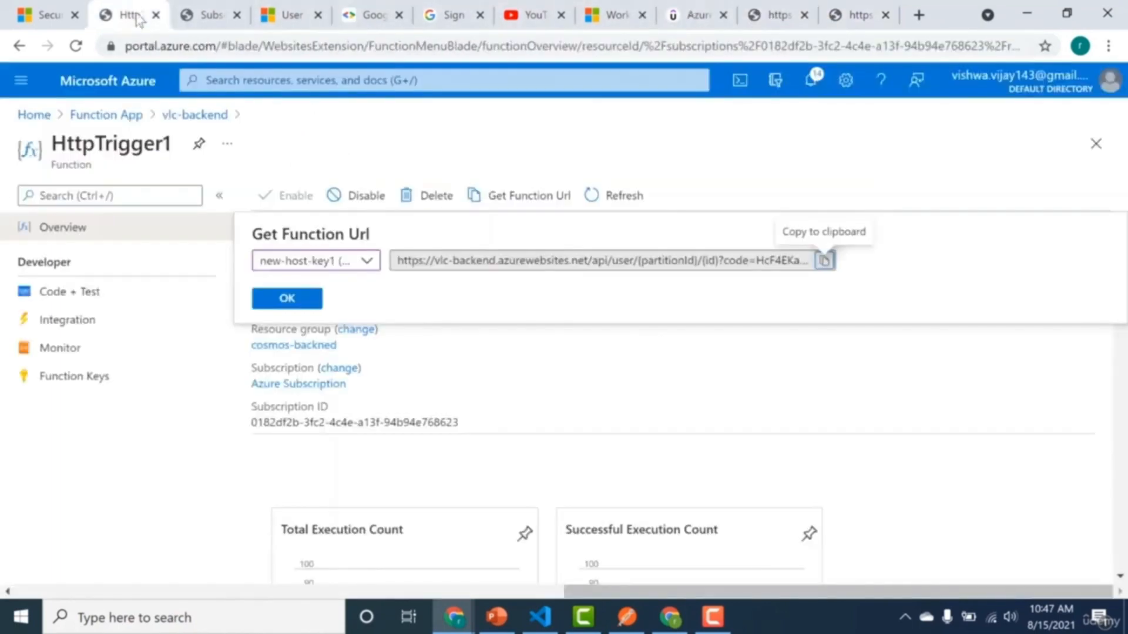
pyautogui.click(94, 324)
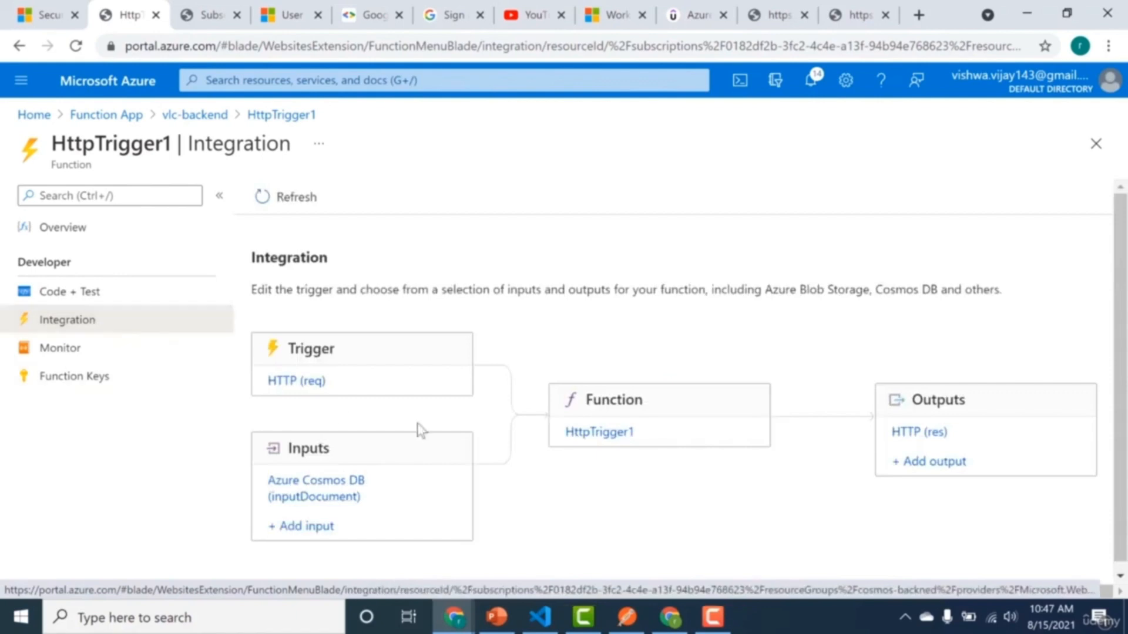
pyautogui.click(304, 383)
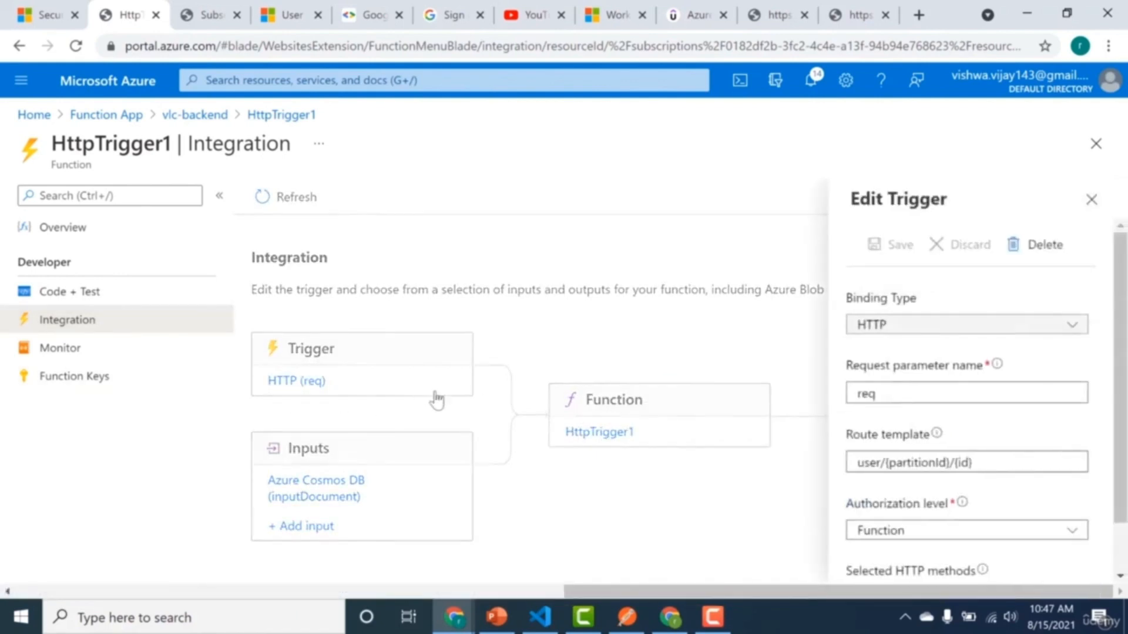
pyautogui.click(878, 528)
pyautogui.click(882, 506)
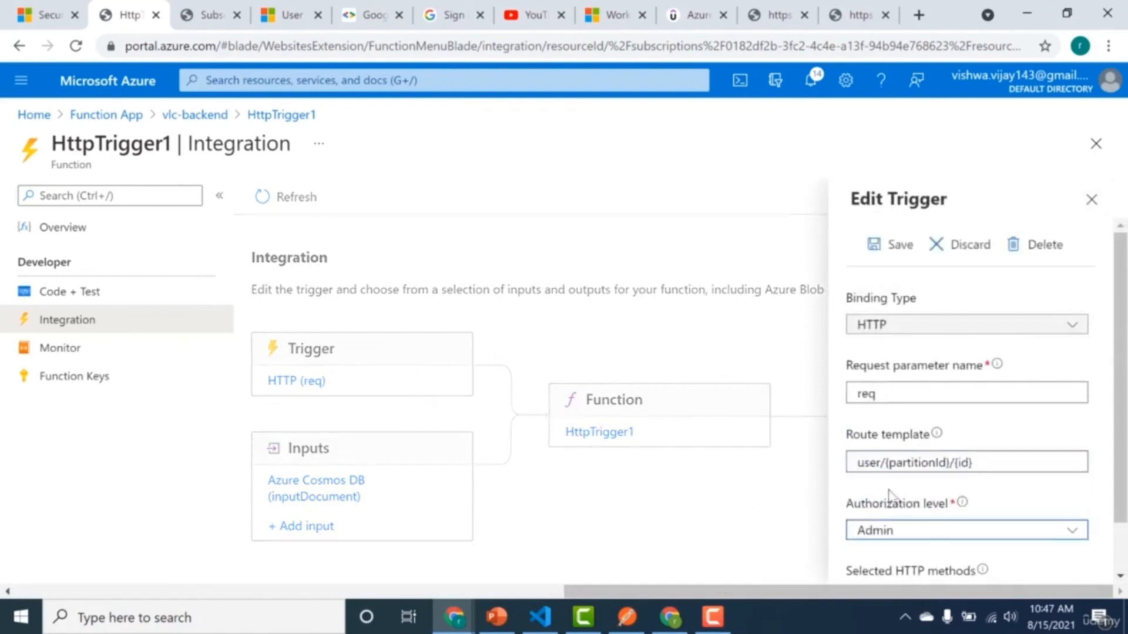
pyautogui.click(899, 242)
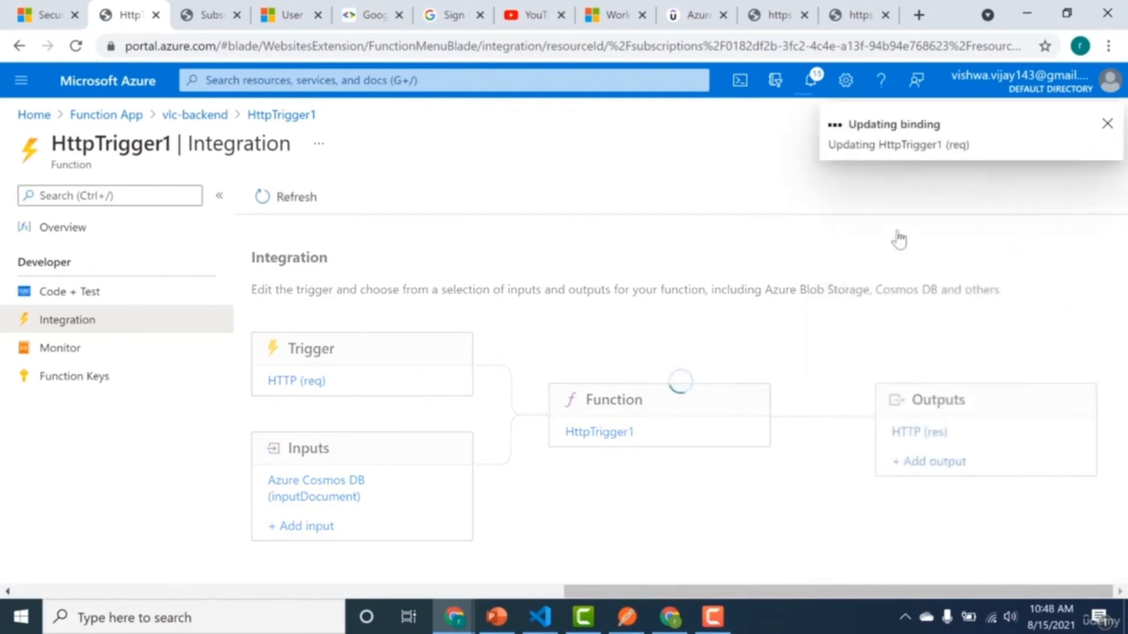
# Request the new-host-key1 function URL again to test access under the Admin authorization level.
pyautogui.click(857, 15)
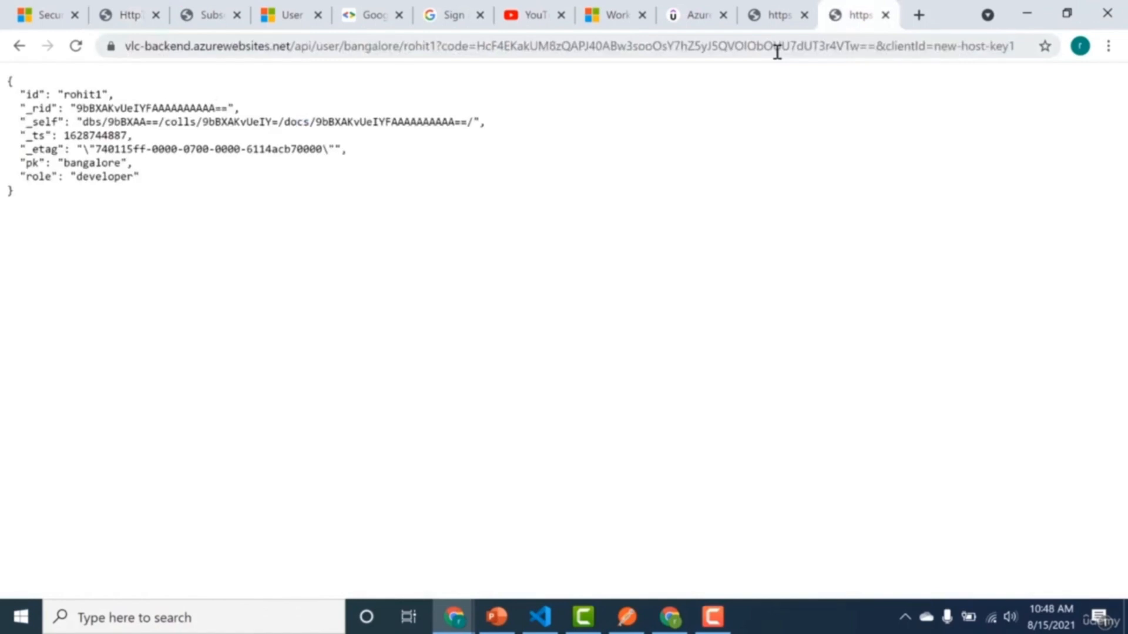
pyautogui.click(777, 52)
pyautogui.press('Return')
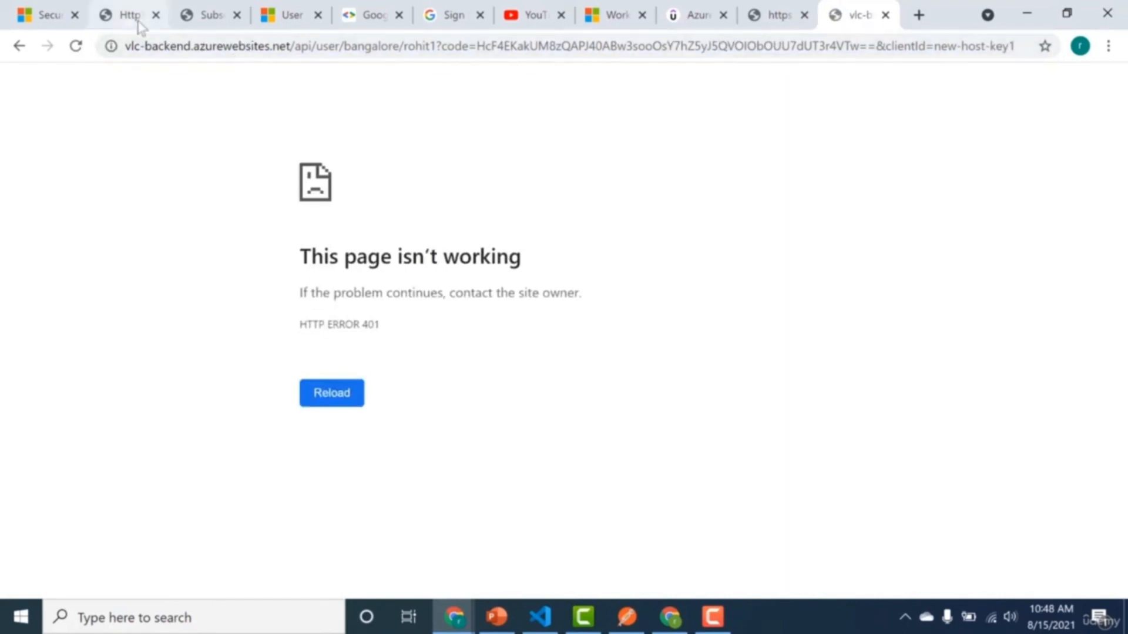
# Copy HttpTrigger1's function URL from its Code + Test page using the master host key.
pyautogui.click(139, 22)
pyautogui.click(109, 305)
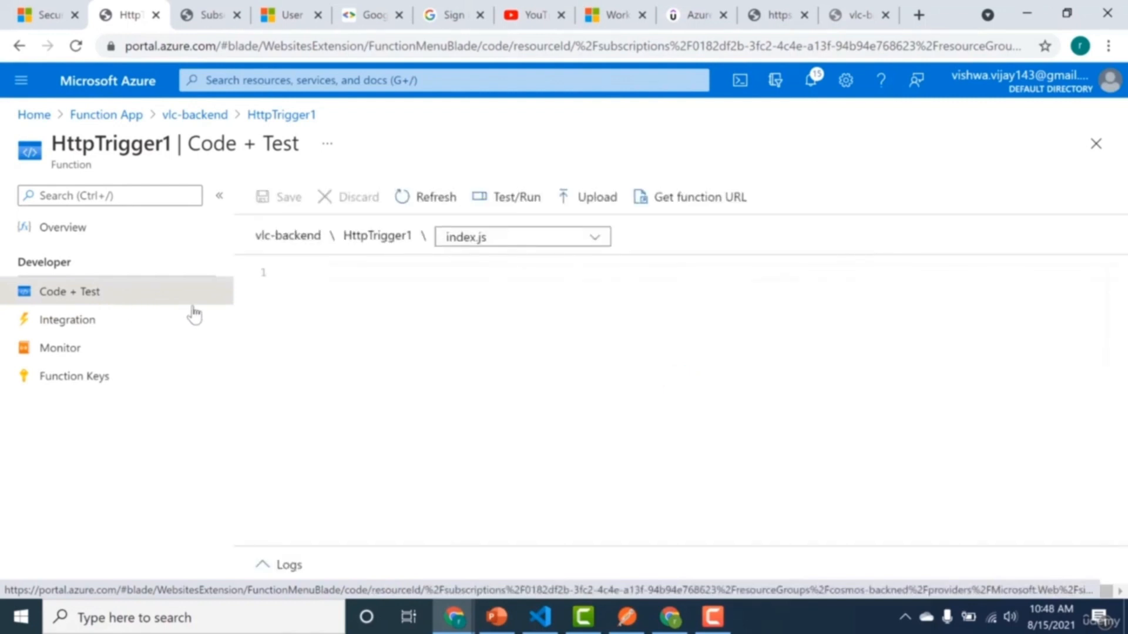
pyautogui.click(668, 207)
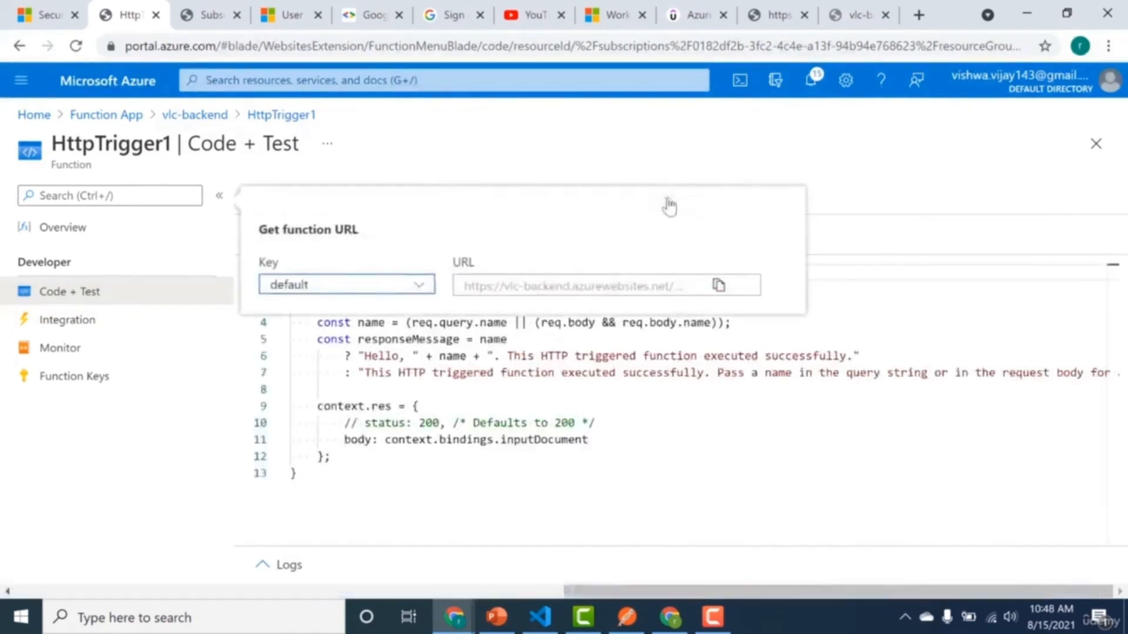
pyautogui.click(421, 285)
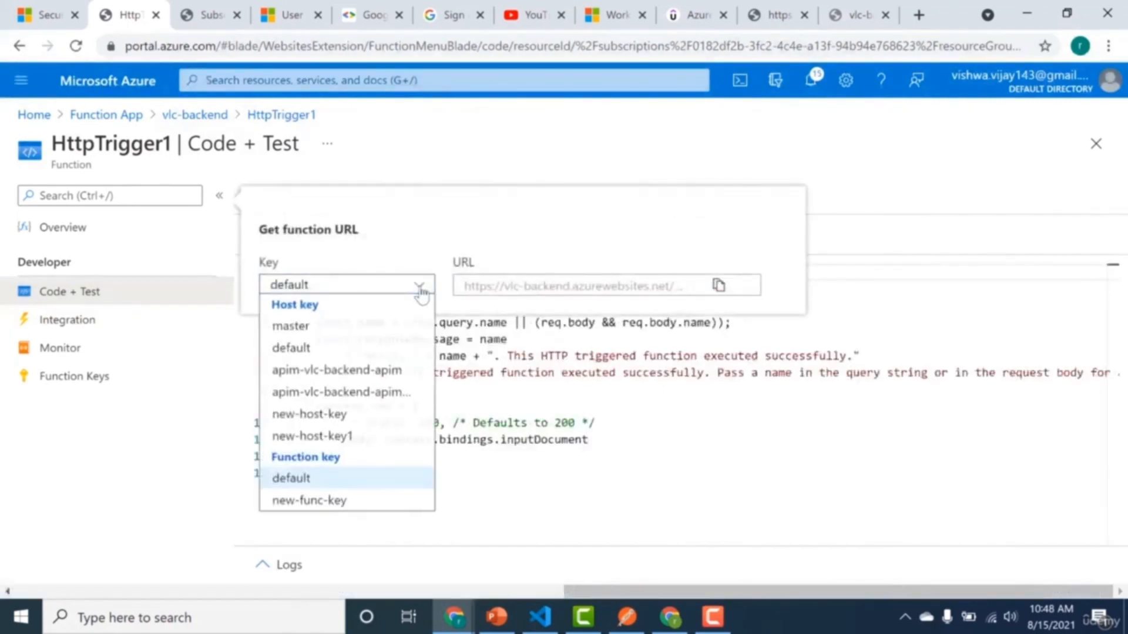
pyautogui.click(371, 327)
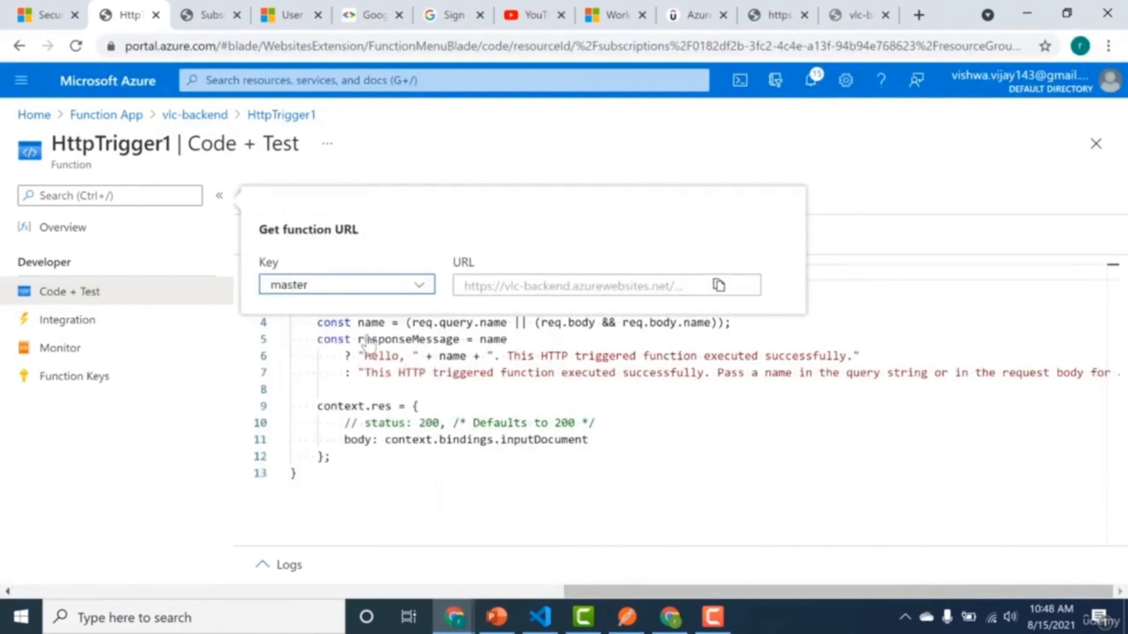
pyautogui.click(719, 285)
# Replace the failed page's address with the copied master key URL, fill in bangalore and the user id, and load it.
pyautogui.click(871, 17)
pyautogui.click(844, 47)
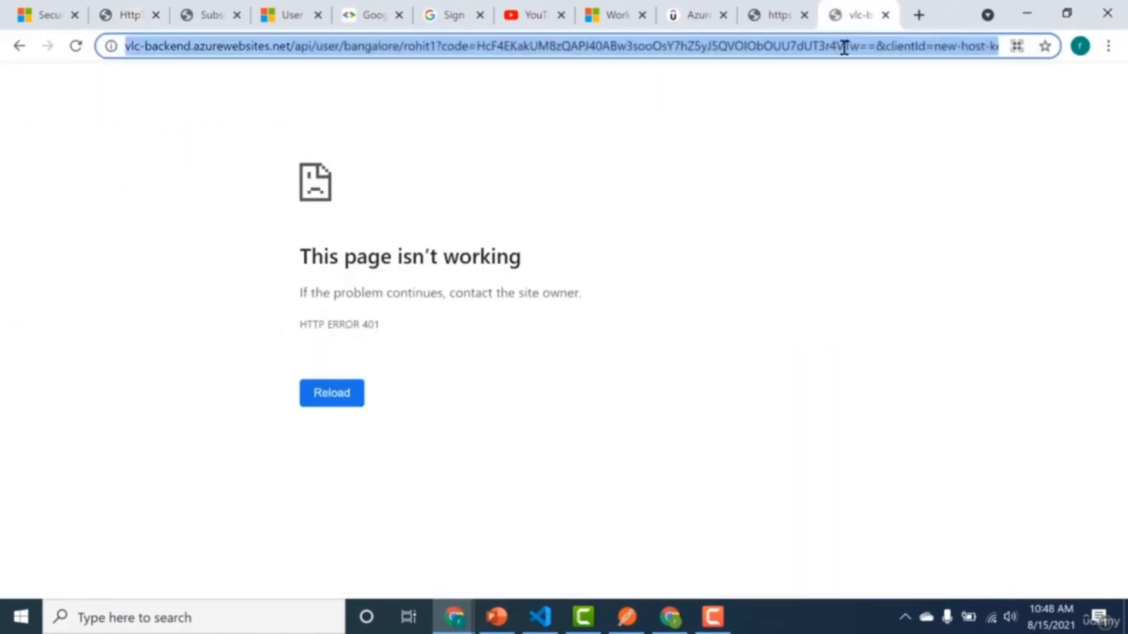
pyautogui.hotkey('ctrl', 'v')
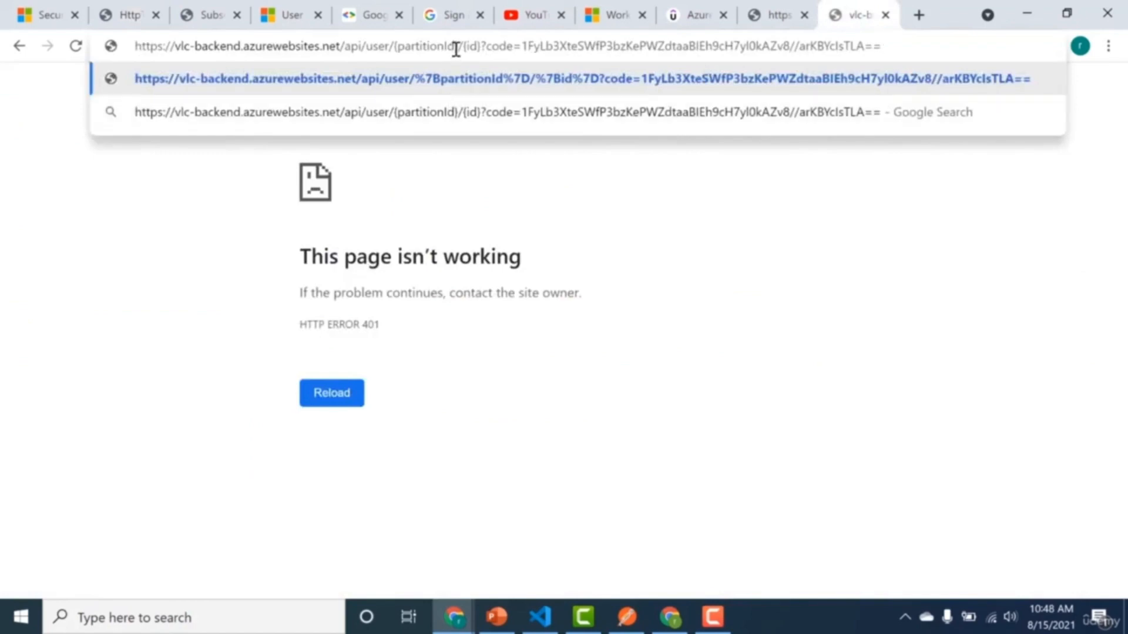
pyautogui.moveTo(456, 48); pyautogui.dragTo(403, 48)
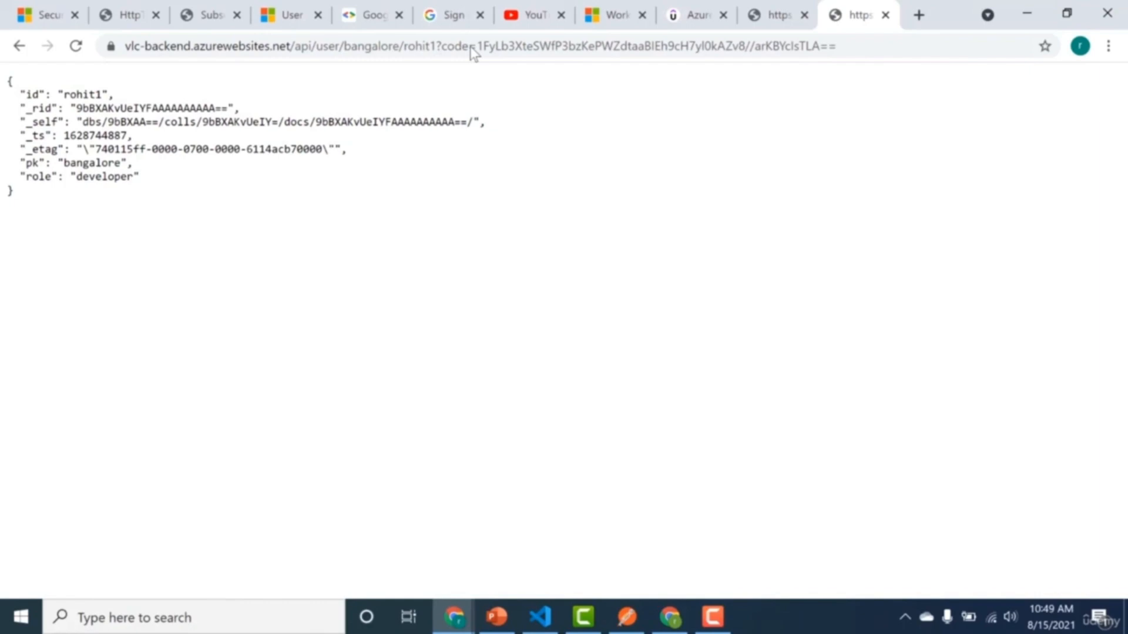
pyautogui.click(712, 617)
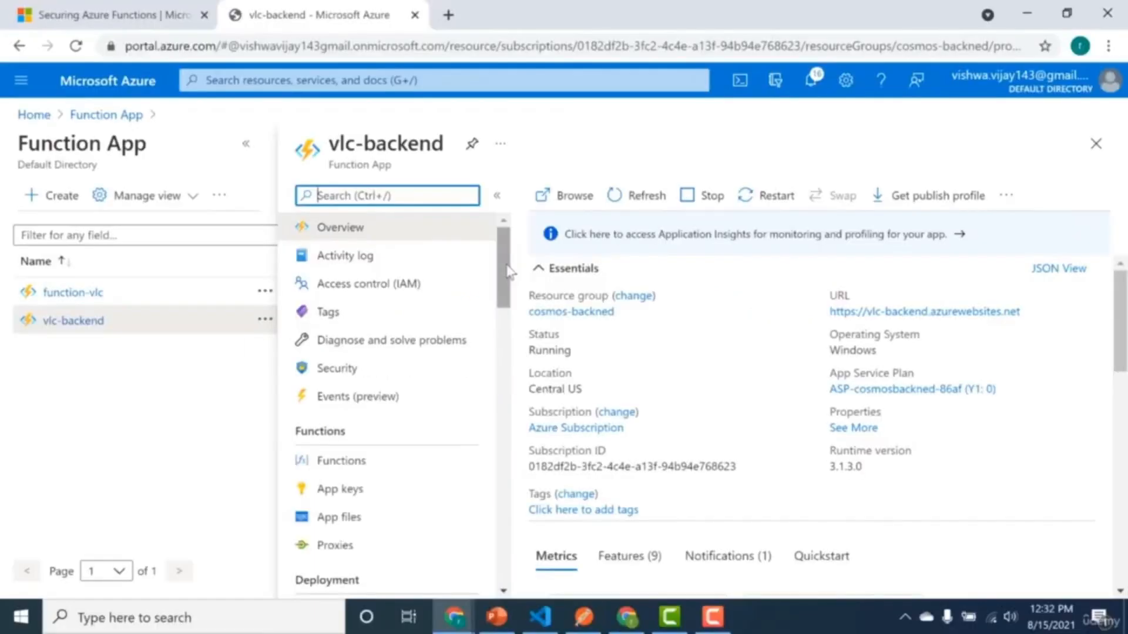
# Start adding an identity provider in vlc-backend's authentication settings and choose Microsoft as the provider.
pyautogui.moveTo(509, 271); pyautogui.dragTo(508, 361)
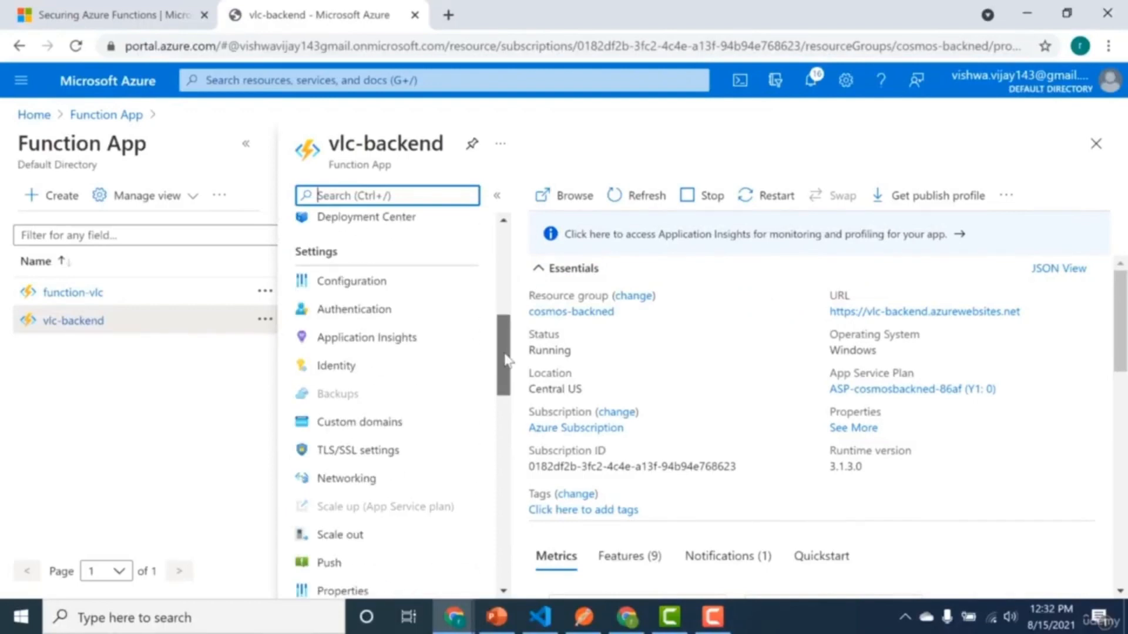
pyautogui.click(403, 322)
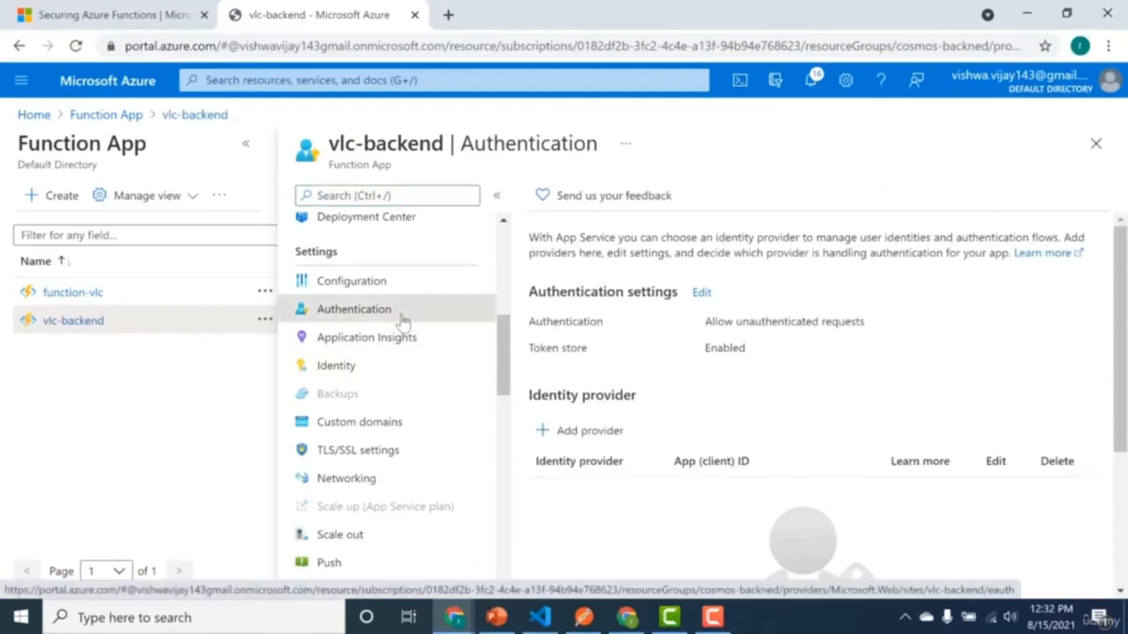
pyautogui.click(570, 434)
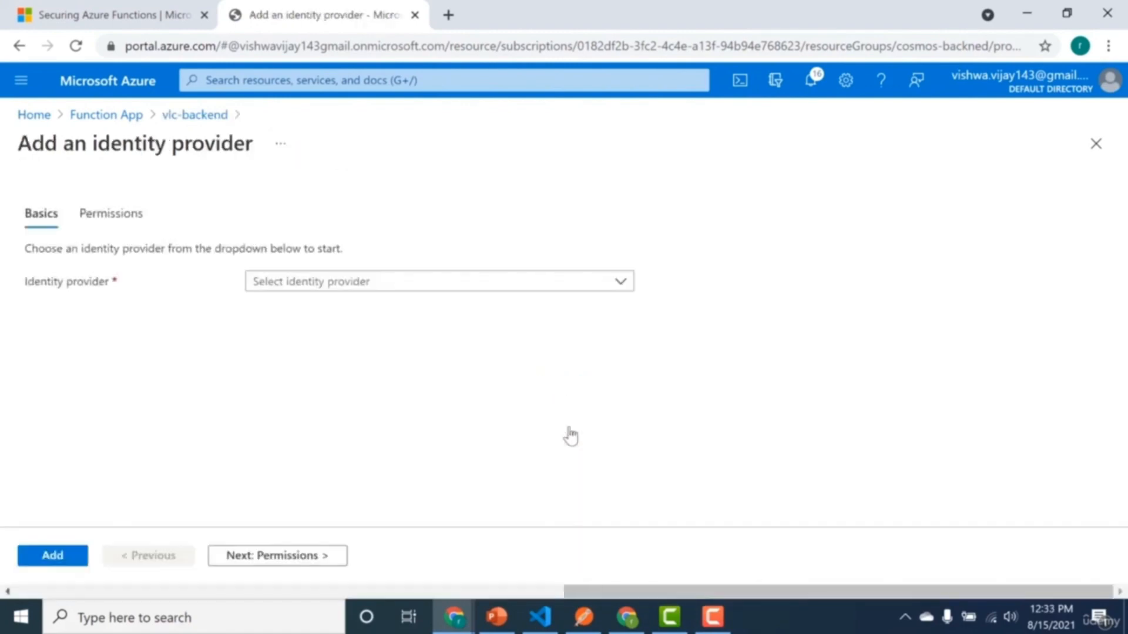
pyautogui.click(561, 285)
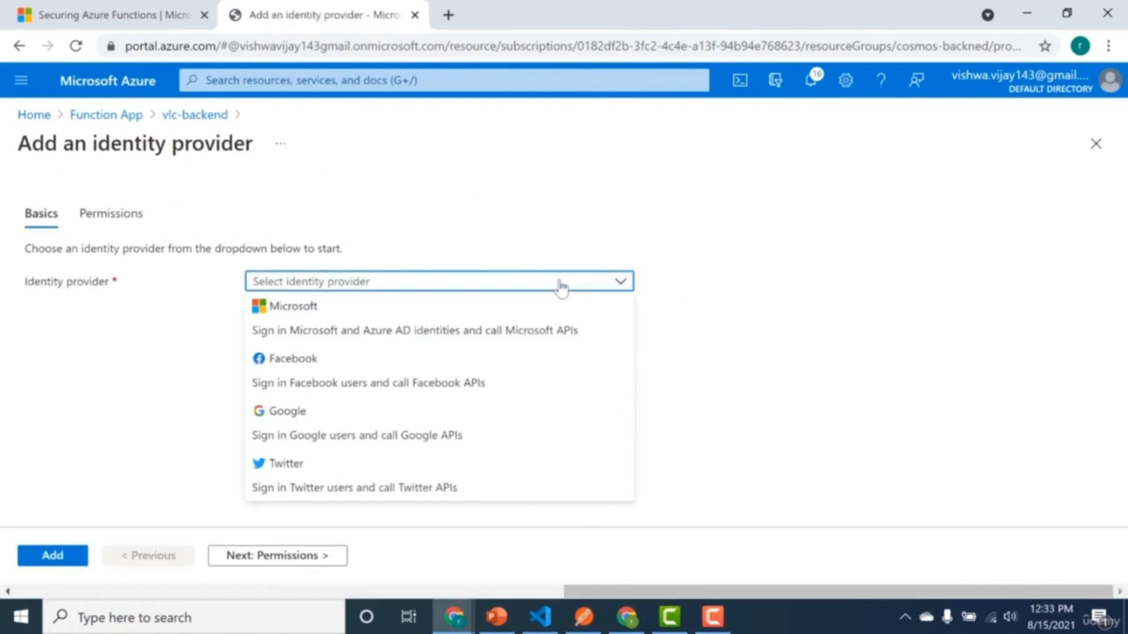
pyautogui.click(535, 317)
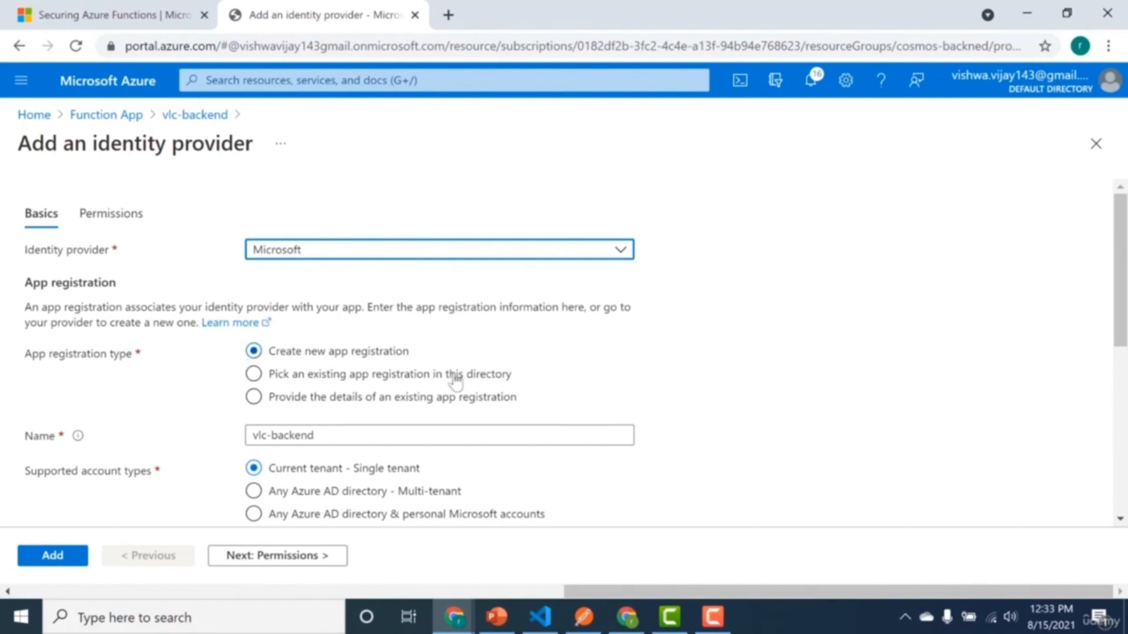
# Name the new app registration vlc-backend-idp and add the Microsoft identity provider.
pyautogui.moveTo(1121, 304); pyautogui.dragTo(1122, 321)
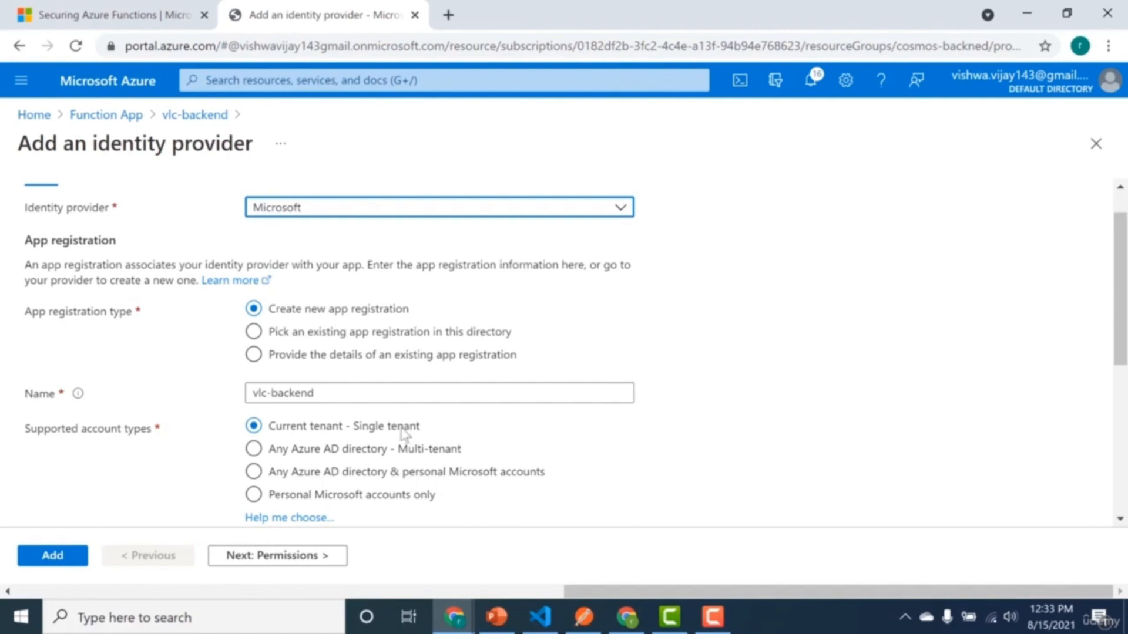
pyautogui.click(386, 397)
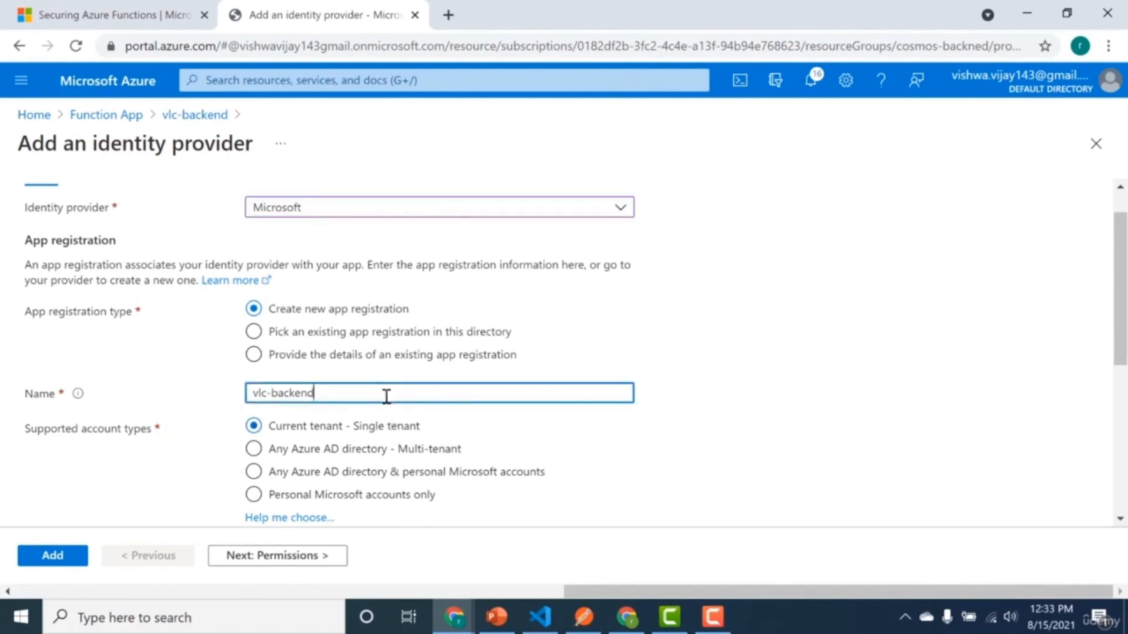
pyautogui.write('-idp')
pyautogui.click(43, 564)
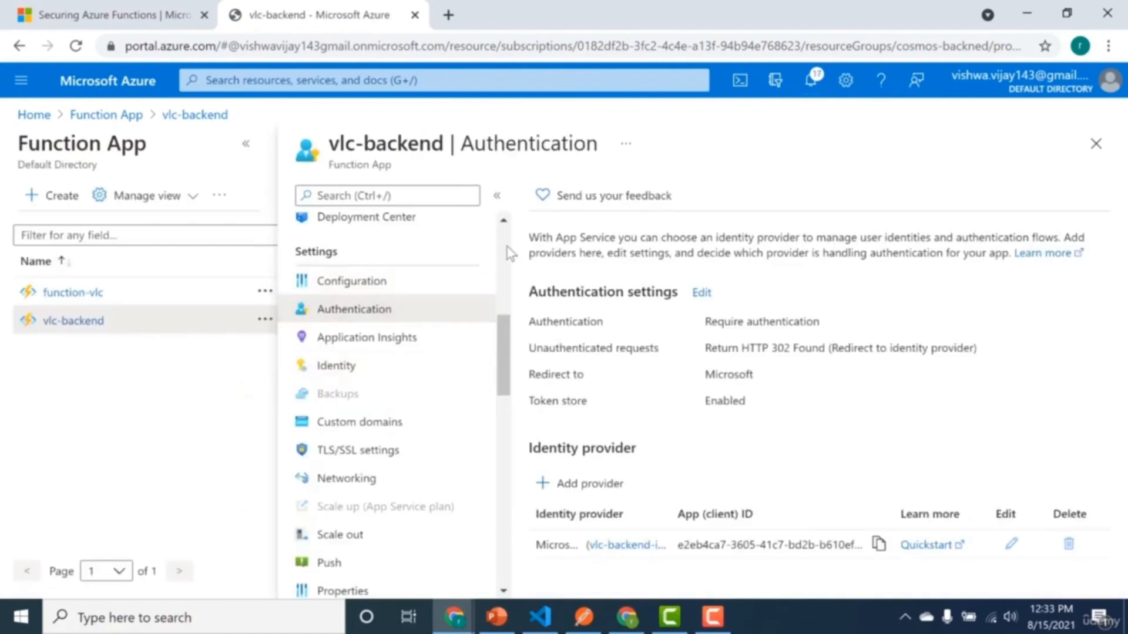
# Open HttpTrigger1 from vlc-backend's functions and copy its function URL with the default key selected.
pyautogui.scroll(5, 510, 253)
pyautogui.click(389, 378)
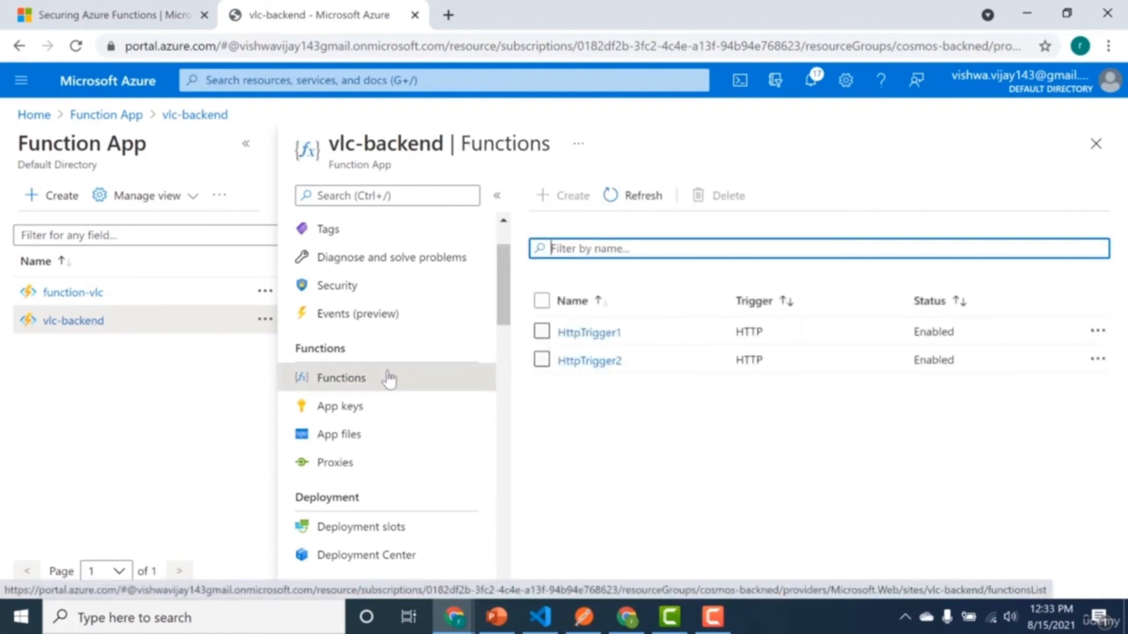
pyautogui.click(579, 340)
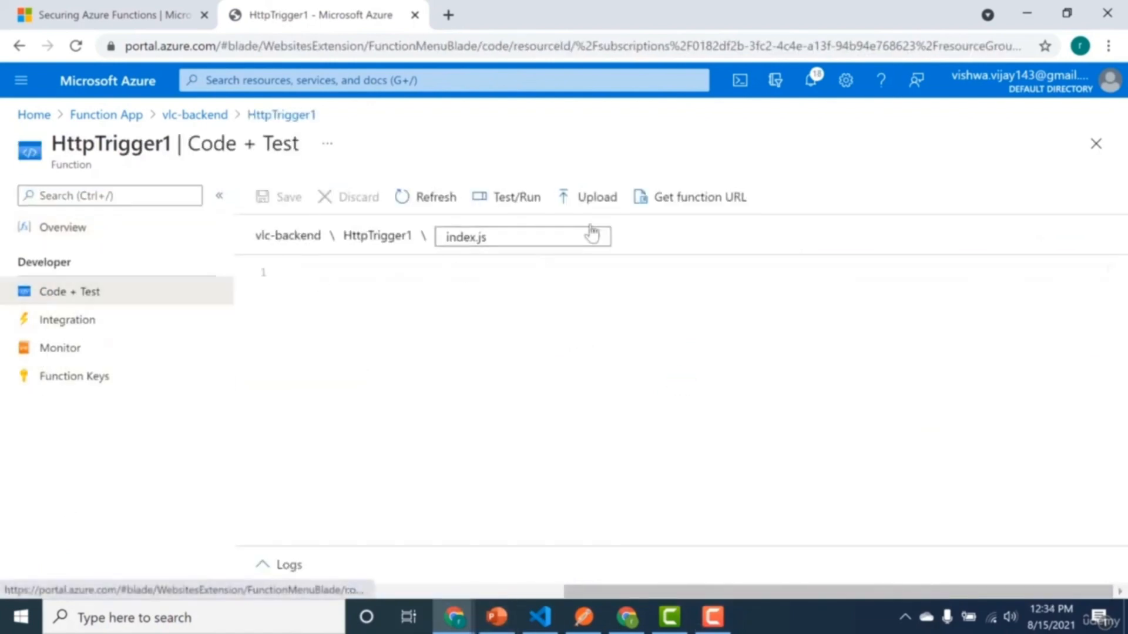
pyautogui.click(663, 202)
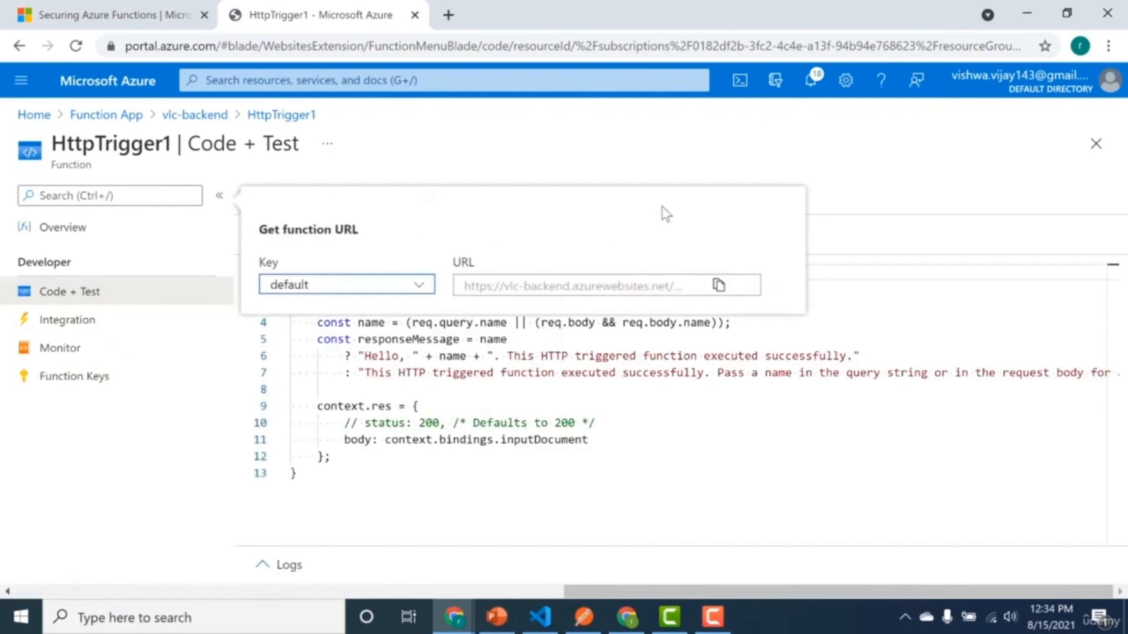
pyautogui.click(719, 286)
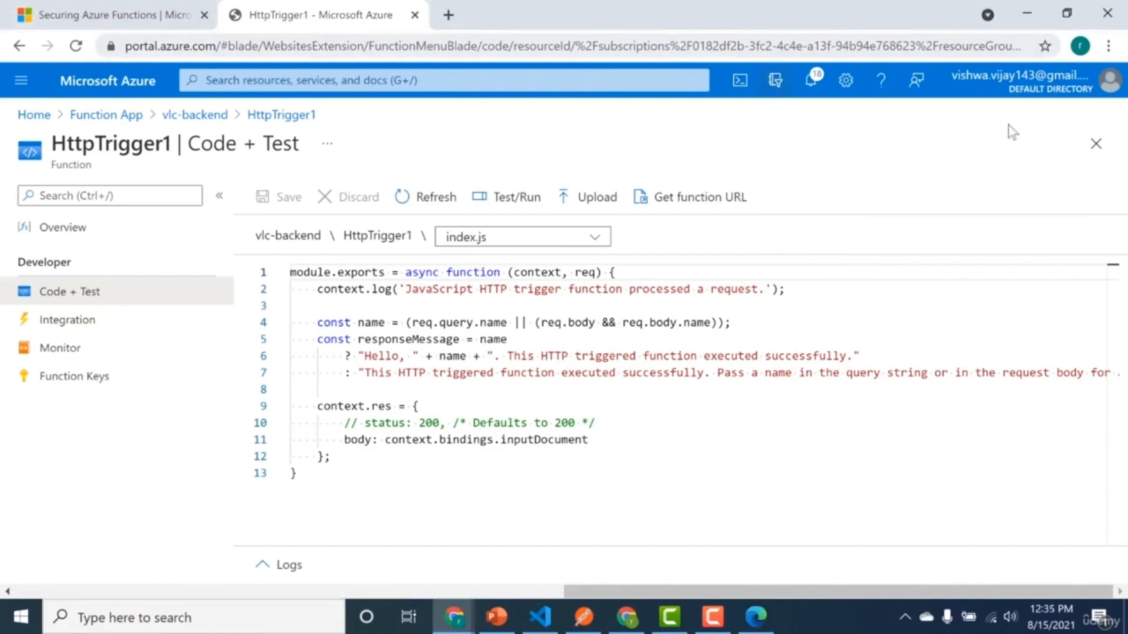
# Load the copied function URL in a new incognito window, with bangalore as the partition and the user id filled in.
pyautogui.click(1108, 46)
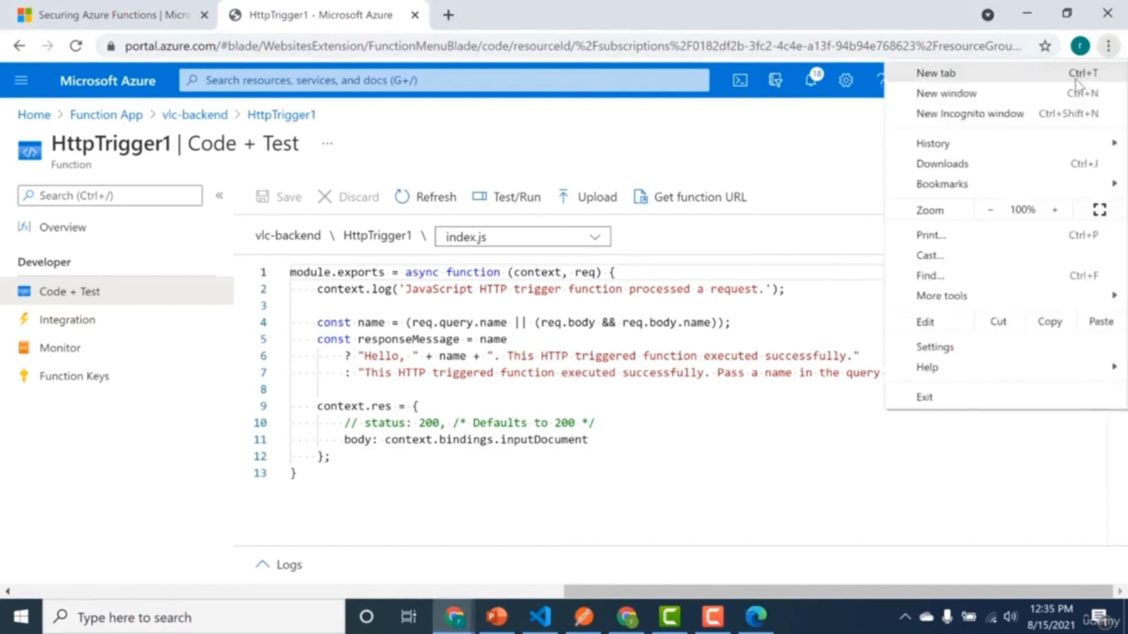
pyautogui.click(1068, 111)
pyautogui.hotkey('ctrl', 'v')
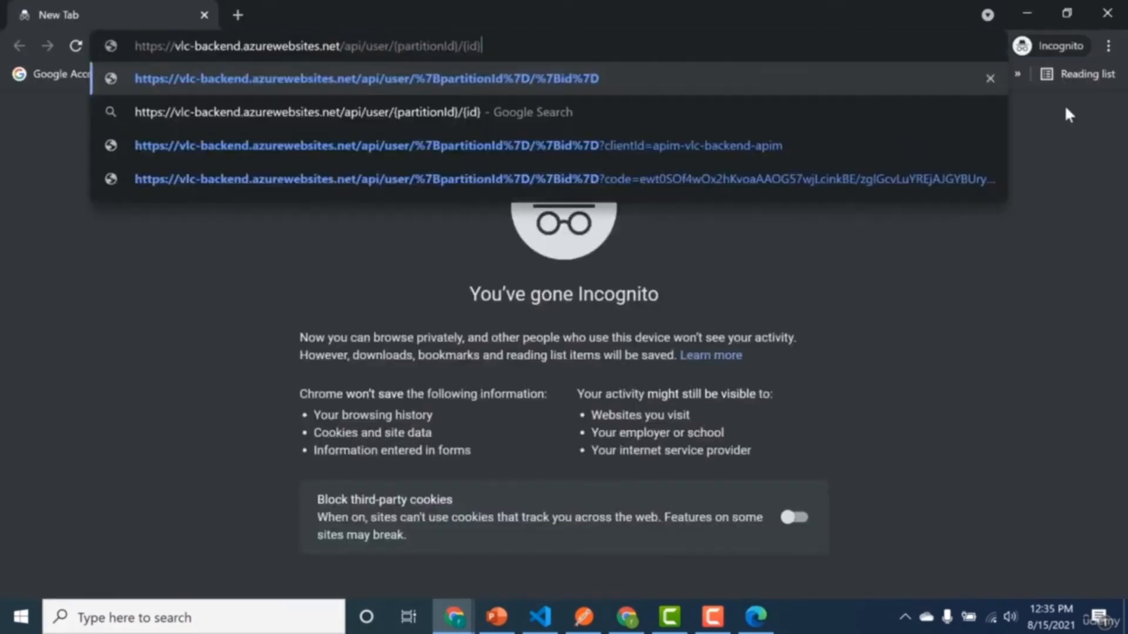
pyautogui.press('BackSpace')
pyautogui.press('BackSpace')
pyautogui.press('BackSpace')
pyautogui.press('BackSpace')
pyautogui.press('BackSpace')
pyautogui.press('BackSpace')
pyautogui.press('BackSpace')
pyautogui.press('BackSpace')
pyautogui.press('BackSpace')
pyautogui.press('BackSpace')
pyautogui.press('BackSpace')
pyautogui.press('BackSpace')
pyautogui.press('BackSpace')
pyautogui.press('BackSpace')
pyautogui.press('BackSpace')
pyautogui.press('BackSpace')
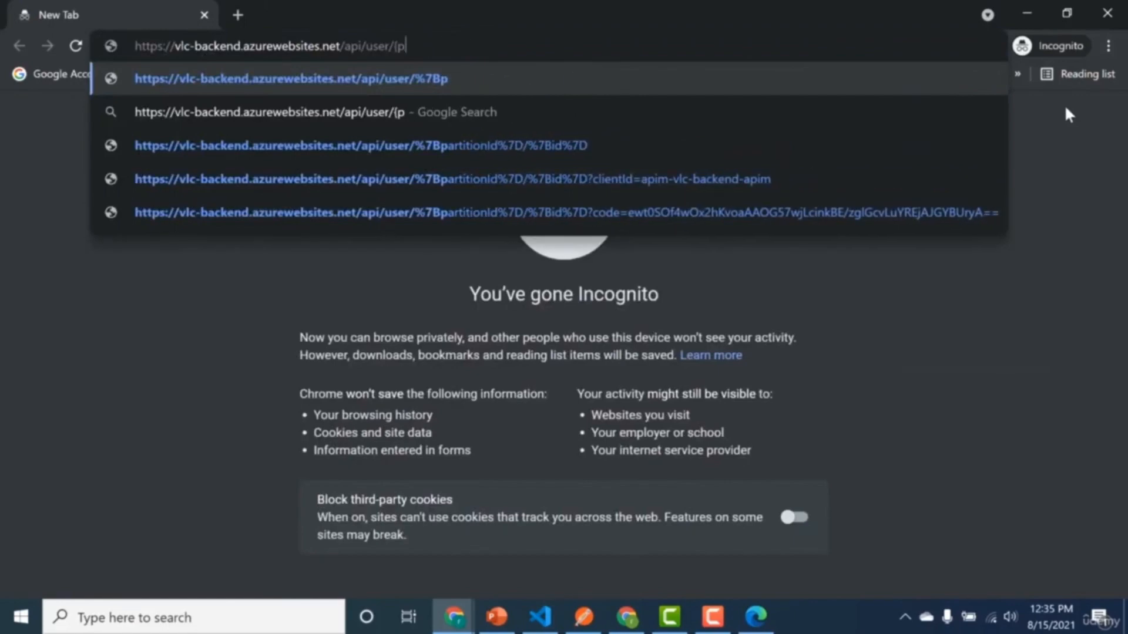
pyautogui.press('BackSpace')
pyautogui.write('bangalor')
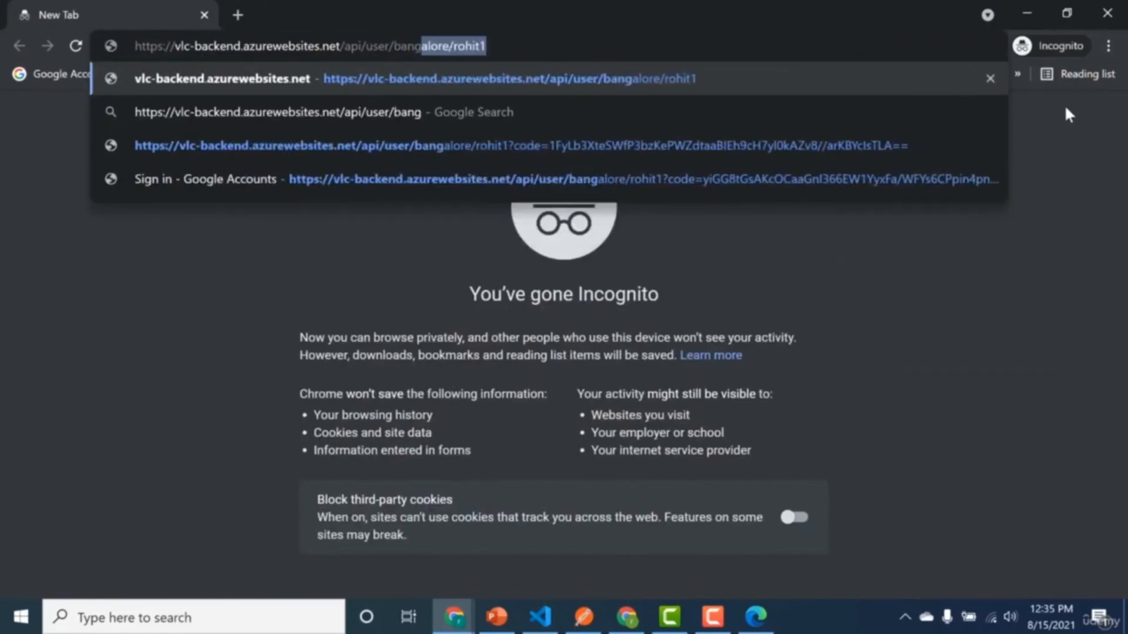
pyautogui.write('e')
pyautogui.press('Return')
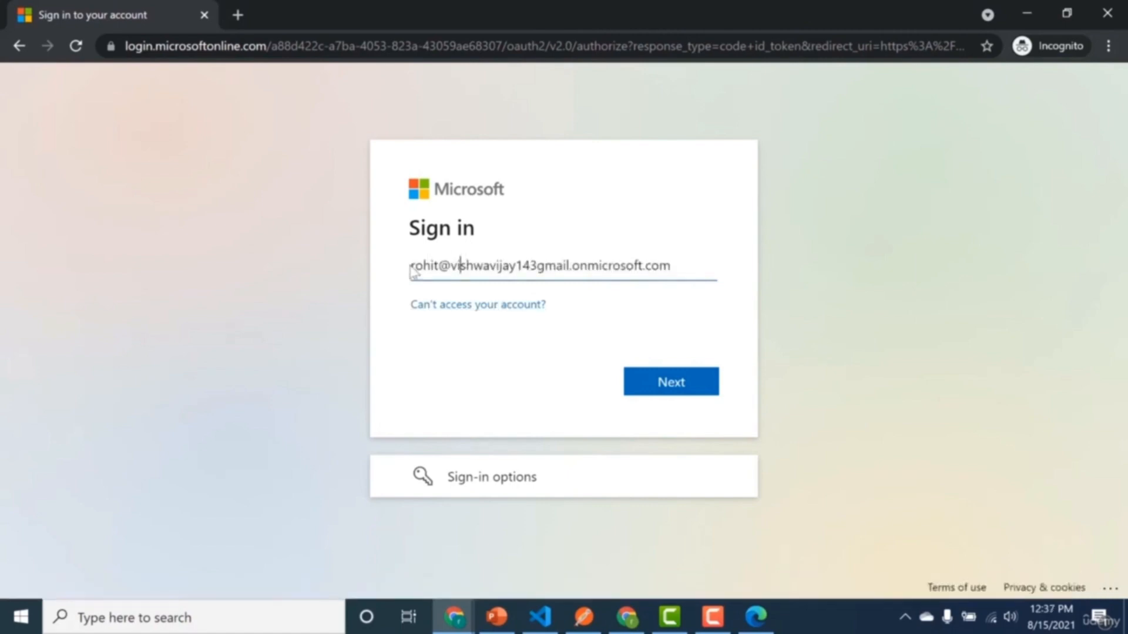
# Sign in to Microsoft with the account e-mail and password, and verify with the authenticator code.
pyautogui.moveTo(450, 263); pyautogui.dragTo(674, 284)
pyautogui.click(664, 389)
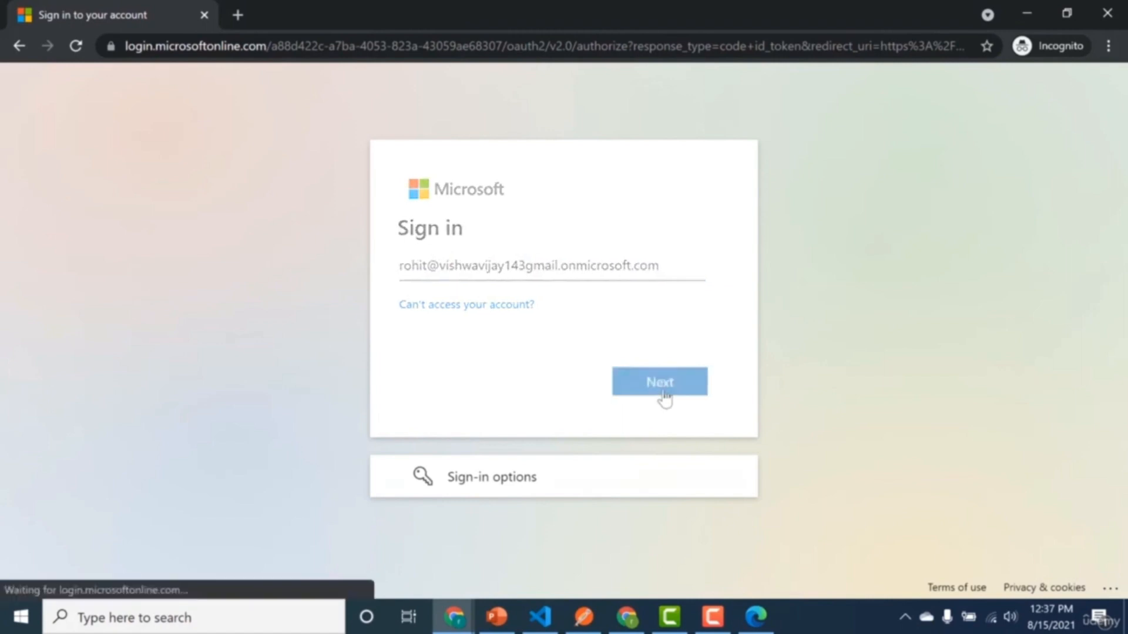
pyautogui.write('********')
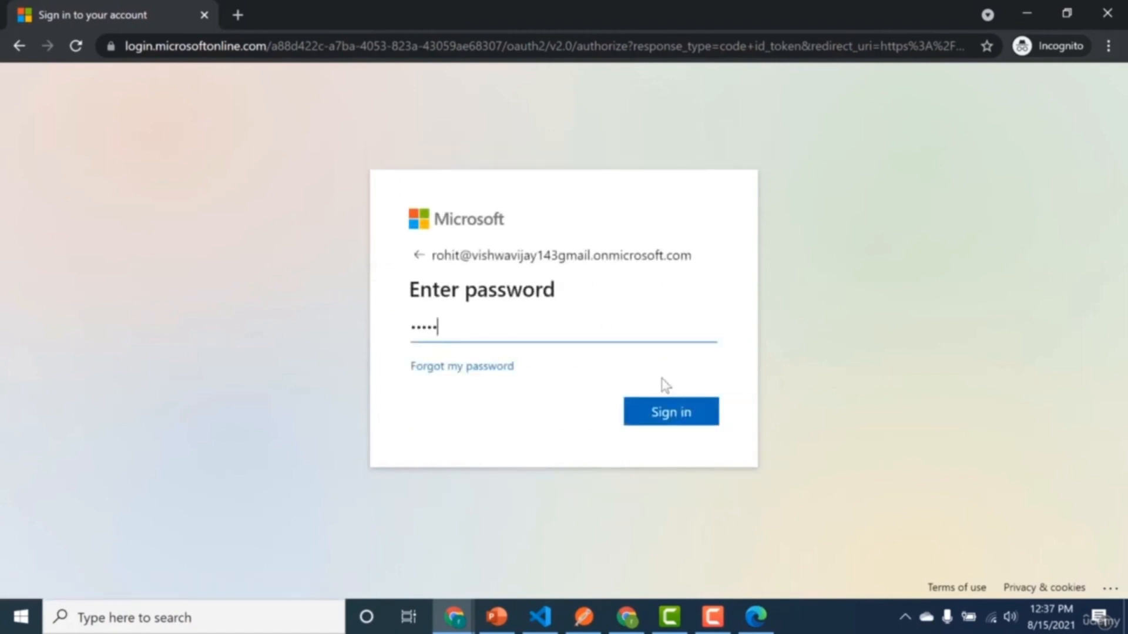
pyautogui.write('**')
pyautogui.press('Return')
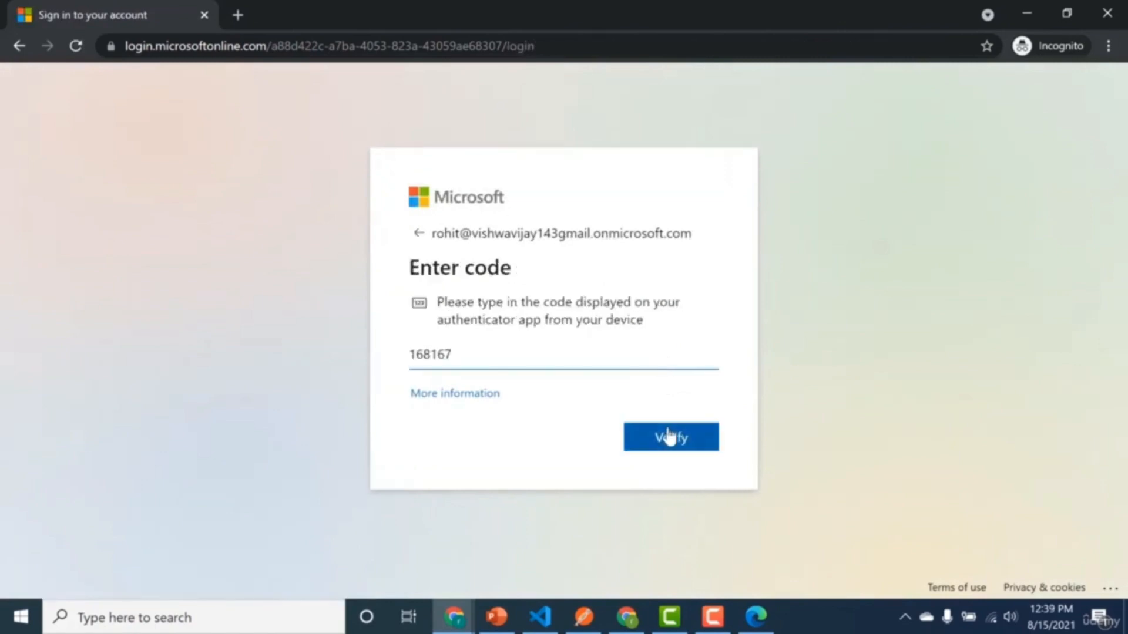
pyautogui.click(669, 437)
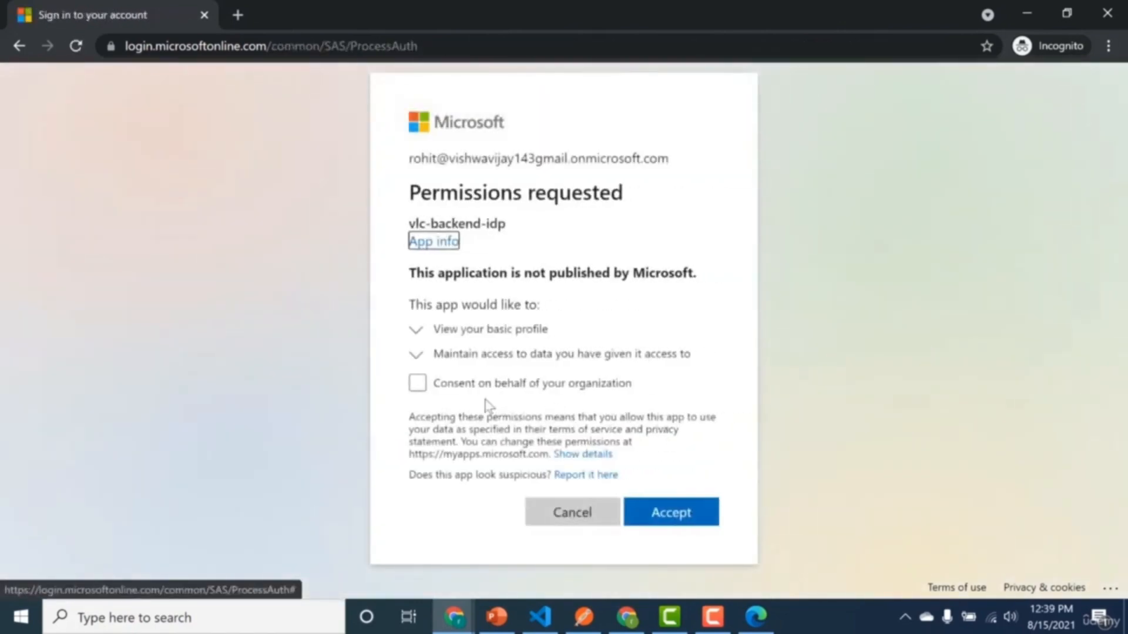
# Consent on behalf of the organization, accept vlc-backend-idp's requested permissions, and examine the function's JSON response.
pyautogui.click(432, 393)
pyautogui.click(687, 554)
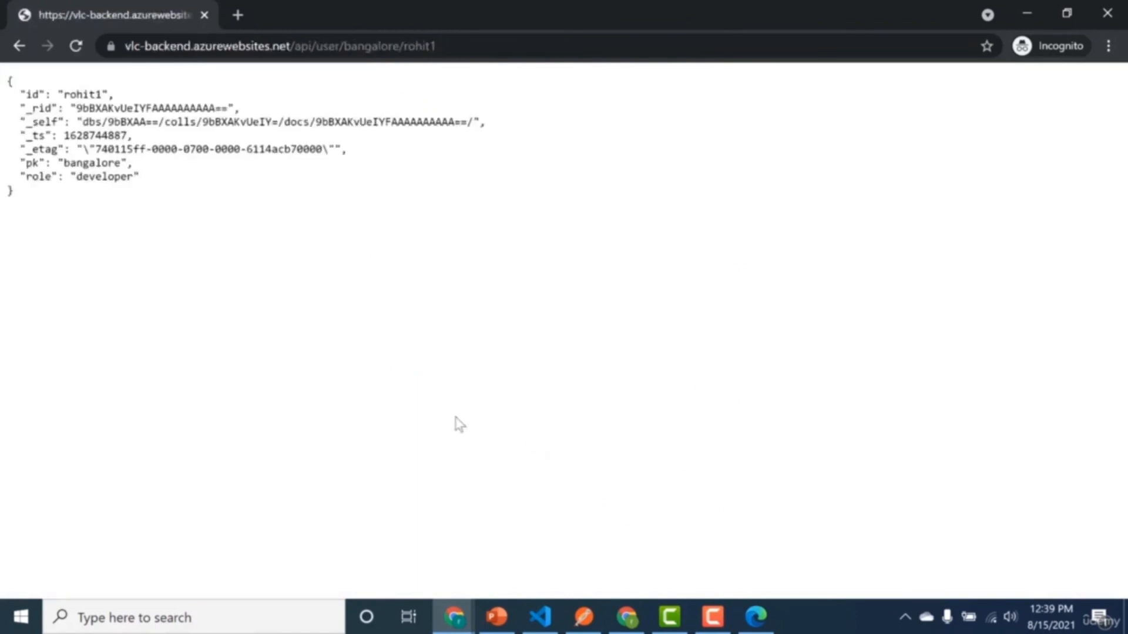
pyautogui.moveTo(80, 225); pyautogui.dragTo(3, 87)
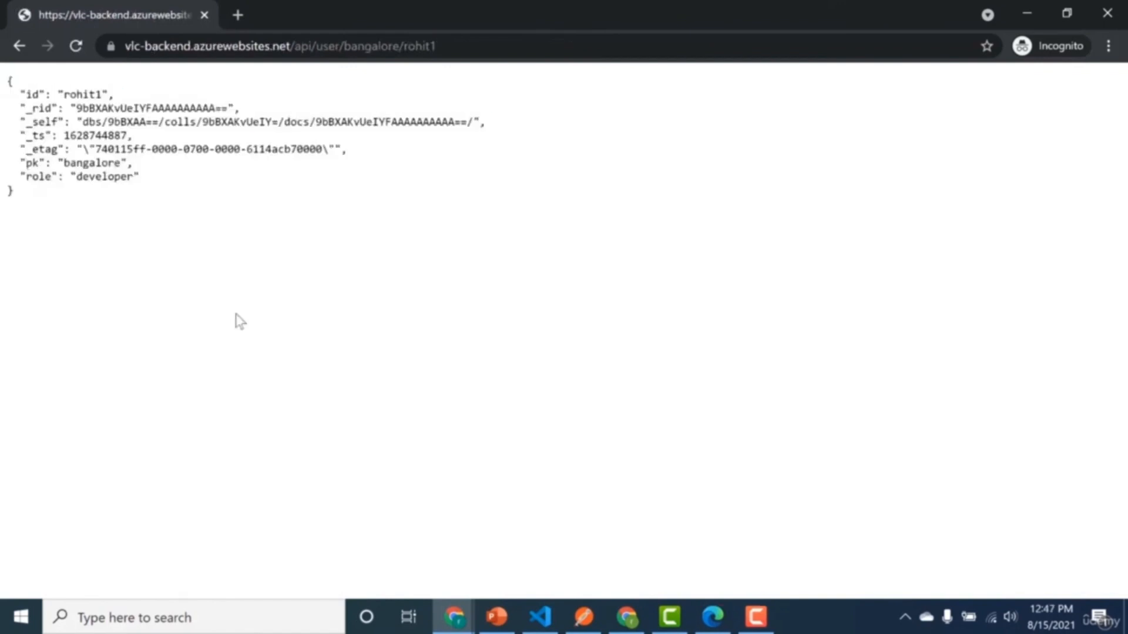
# Switch back to the Azure portal and open vlc-backend-idp from the Default Directory's enterprise applications.
pyautogui.hotkey('alt', 'Tab')
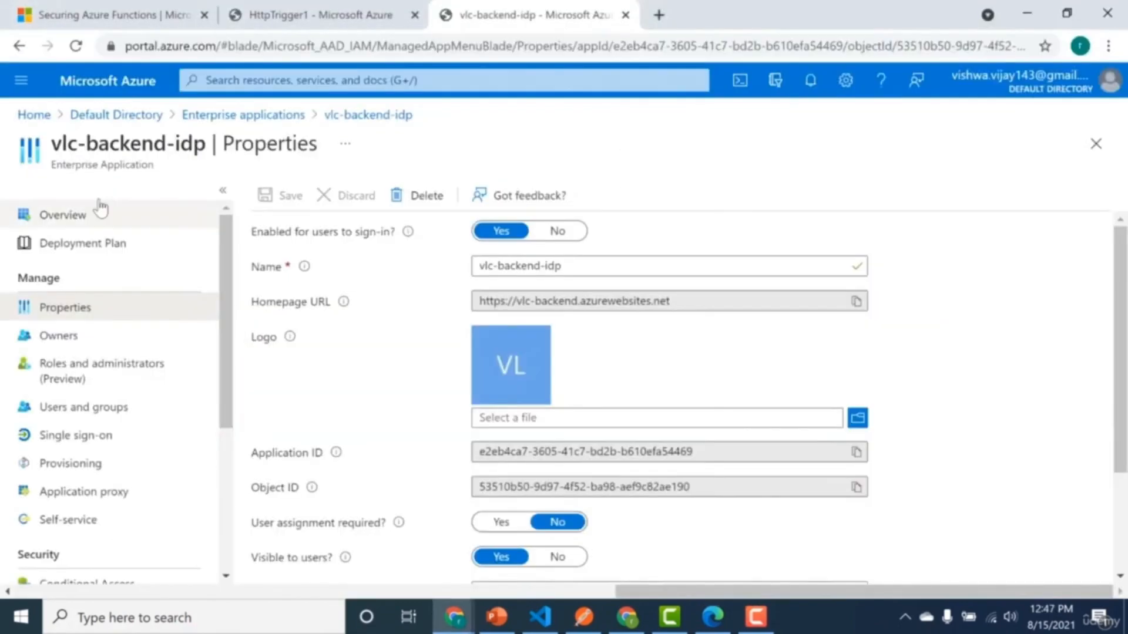
pyautogui.click(197, 116)
pyautogui.click(150, 116)
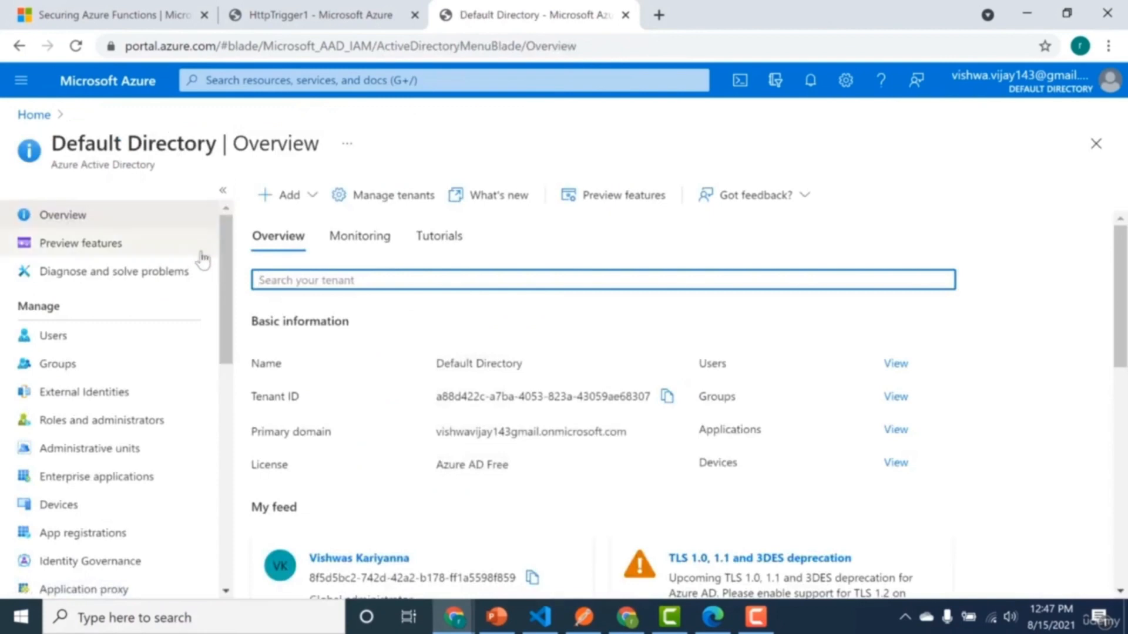
pyautogui.click(144, 477)
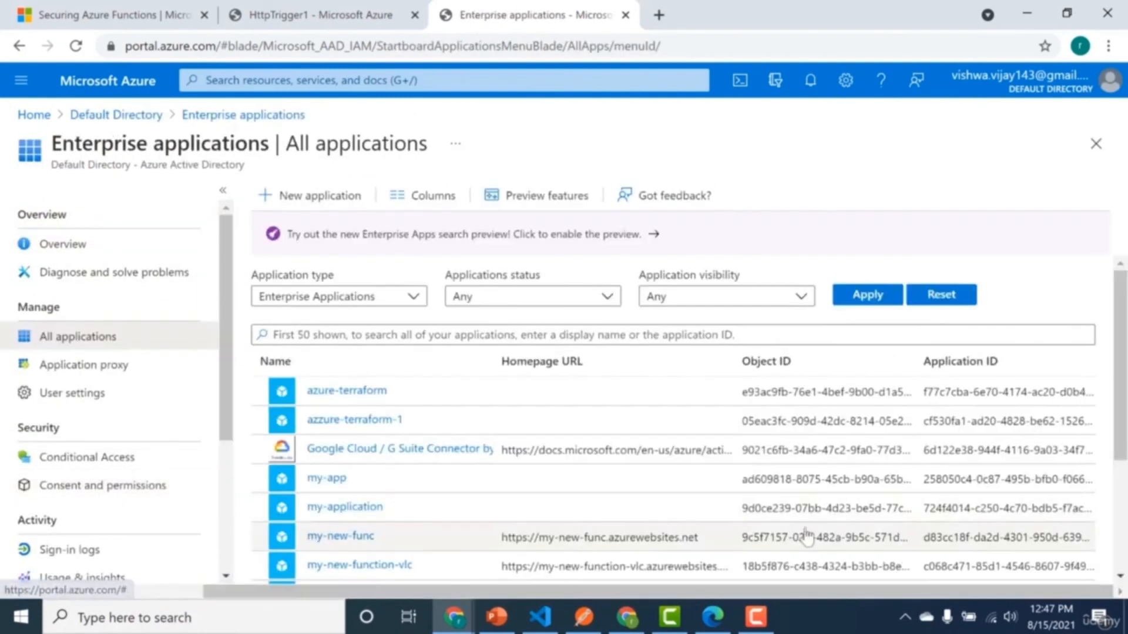
pyautogui.scroll(-3, 1123, 538)
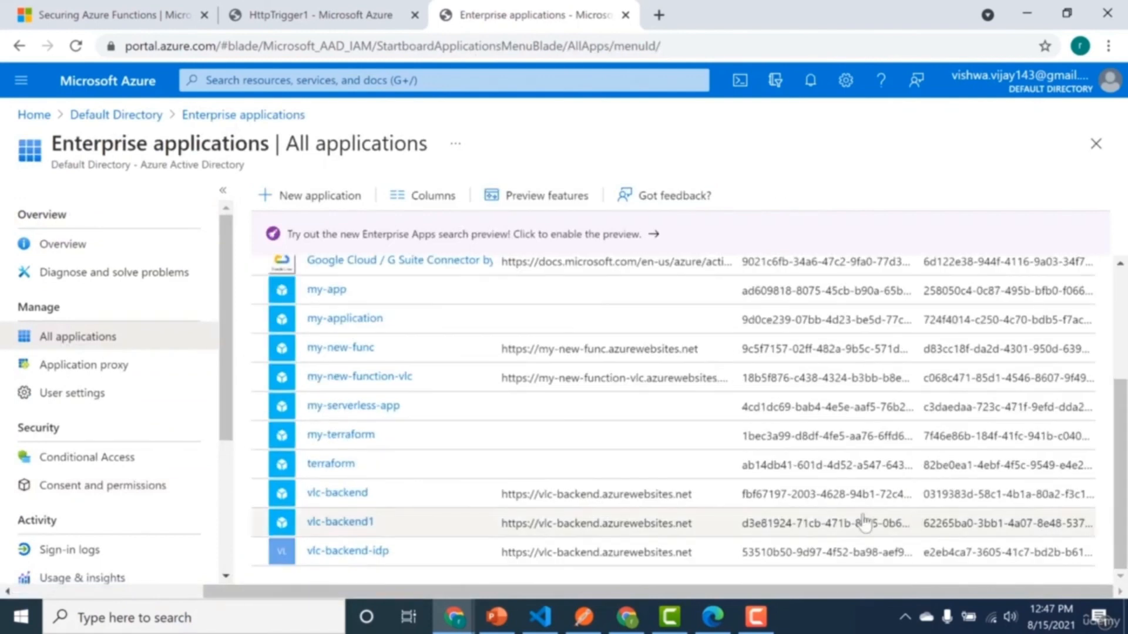
pyautogui.click(365, 552)
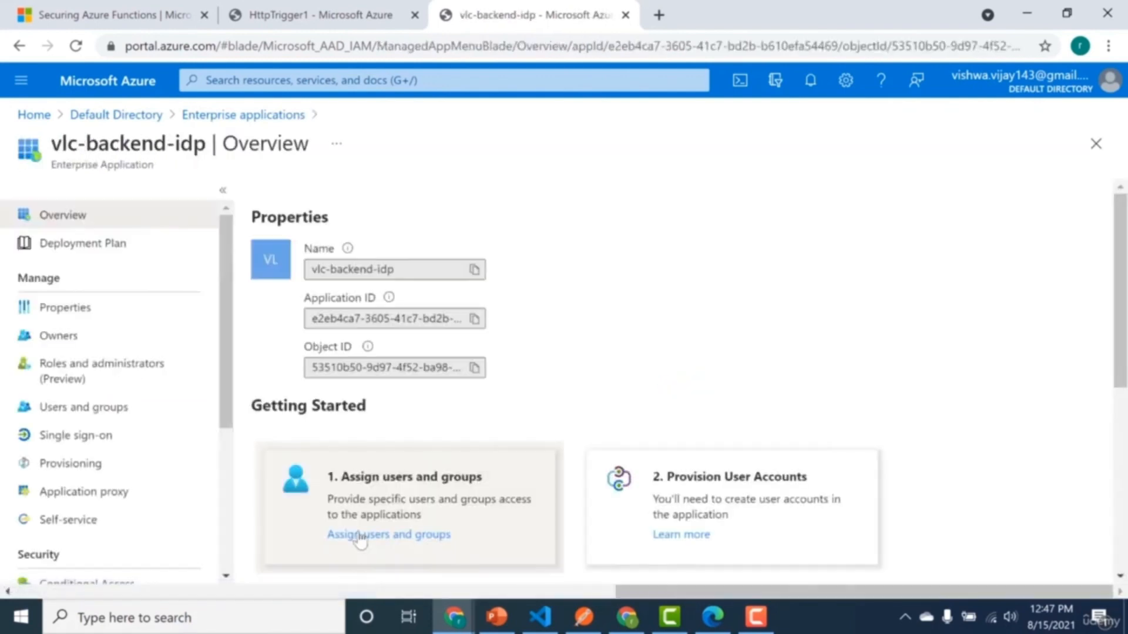
# Set User assignment required to Yes in vlc-backend-idp's properties and save the change.
pyautogui.click(154, 319)
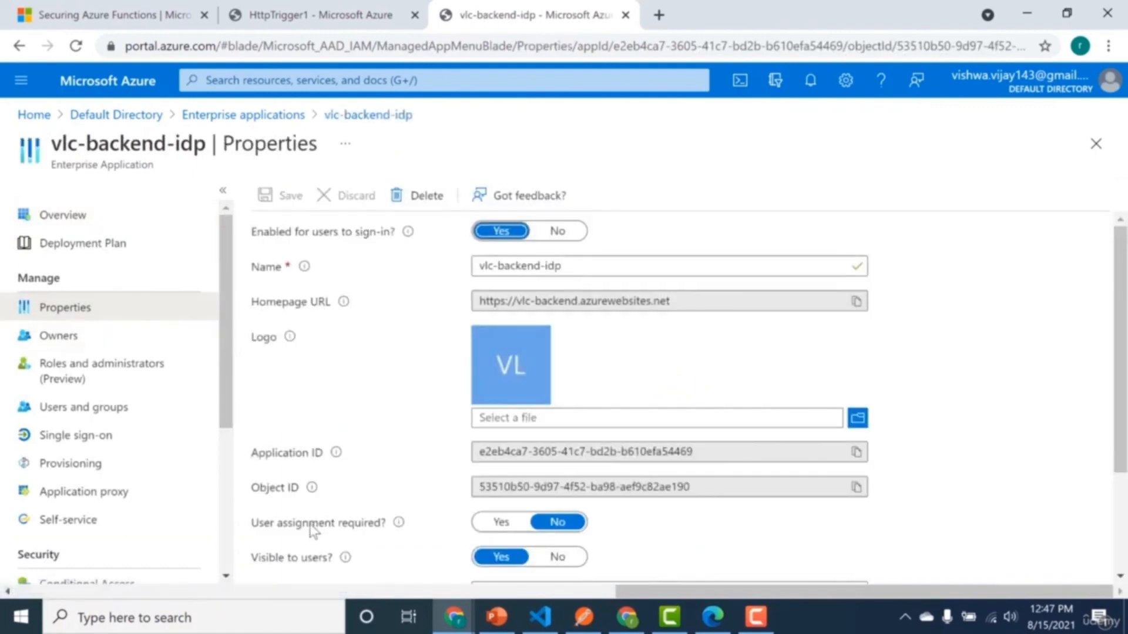
pyautogui.moveTo(399, 522)
pyautogui.click(504, 522)
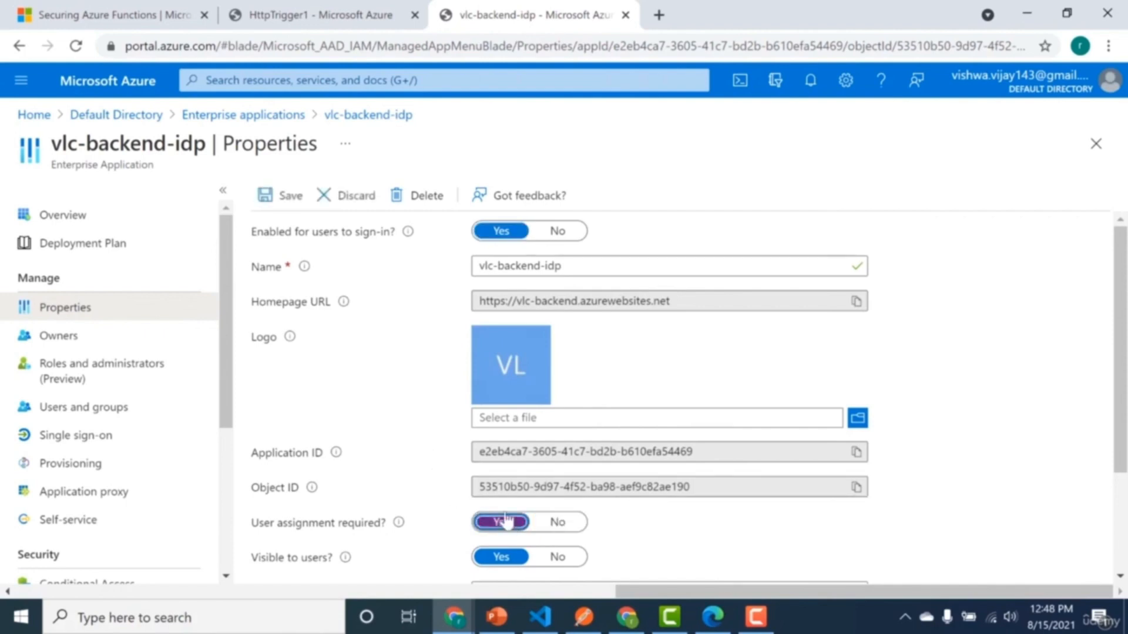
pyautogui.click(281, 196)
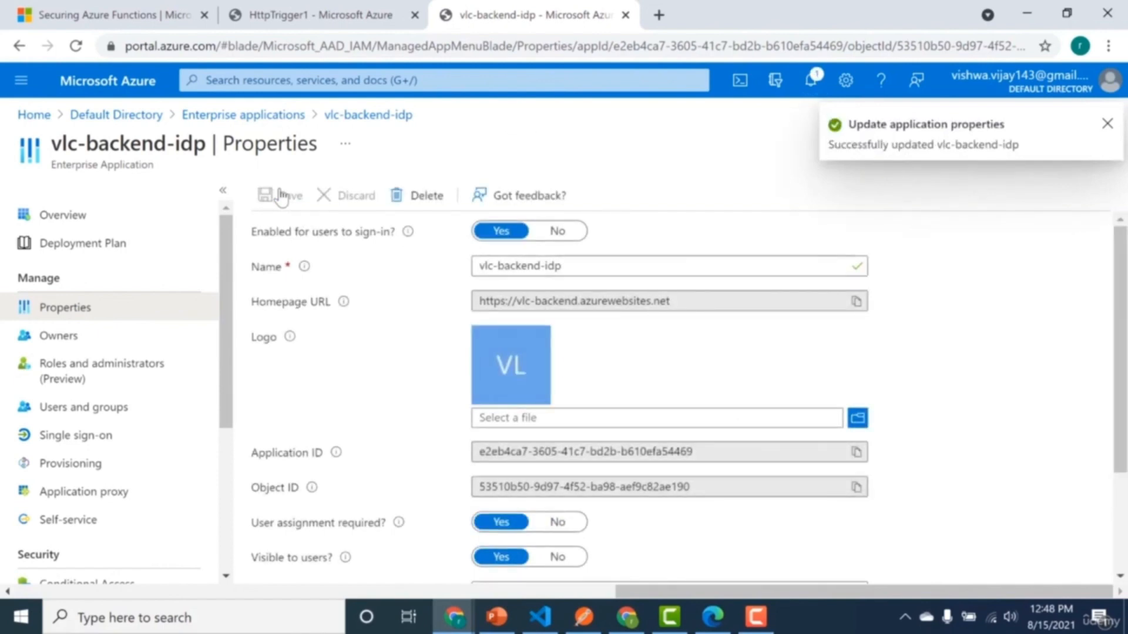
# Remove the assigned user from vlc-backend-idp's users and groups.
pyautogui.click(108, 407)
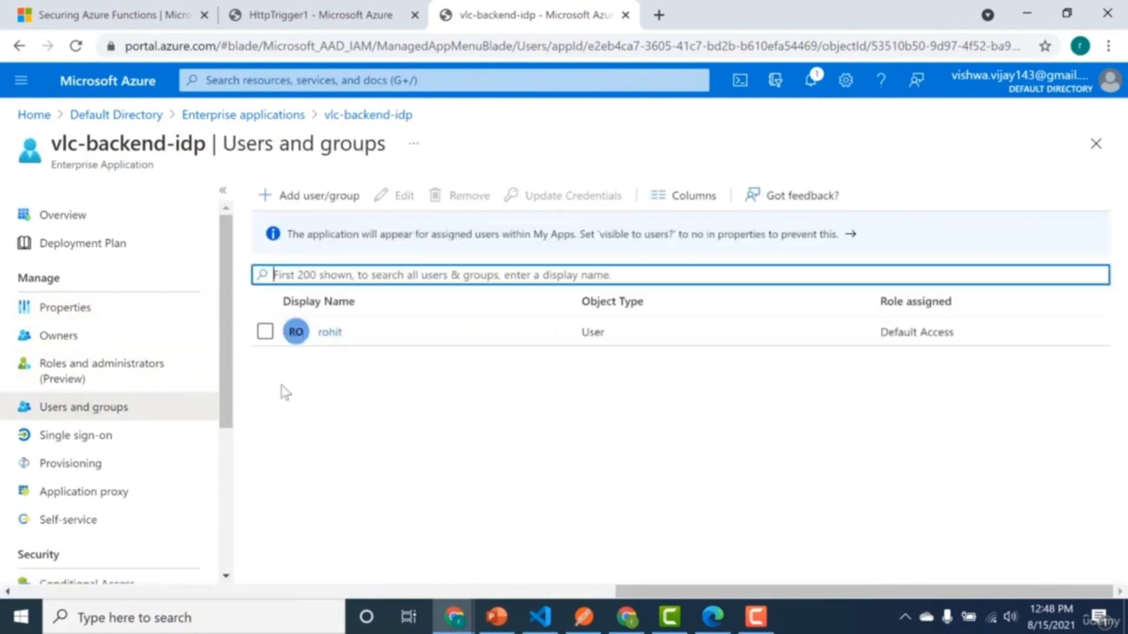
pyautogui.click(265, 332)
pyautogui.click(444, 209)
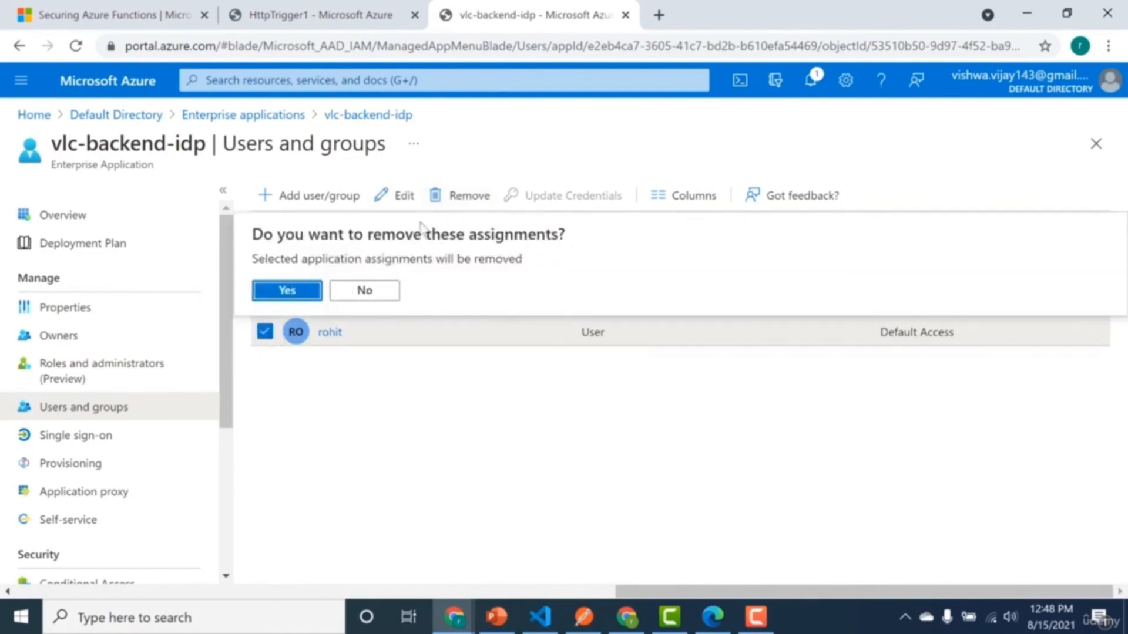
pyautogui.click(292, 295)
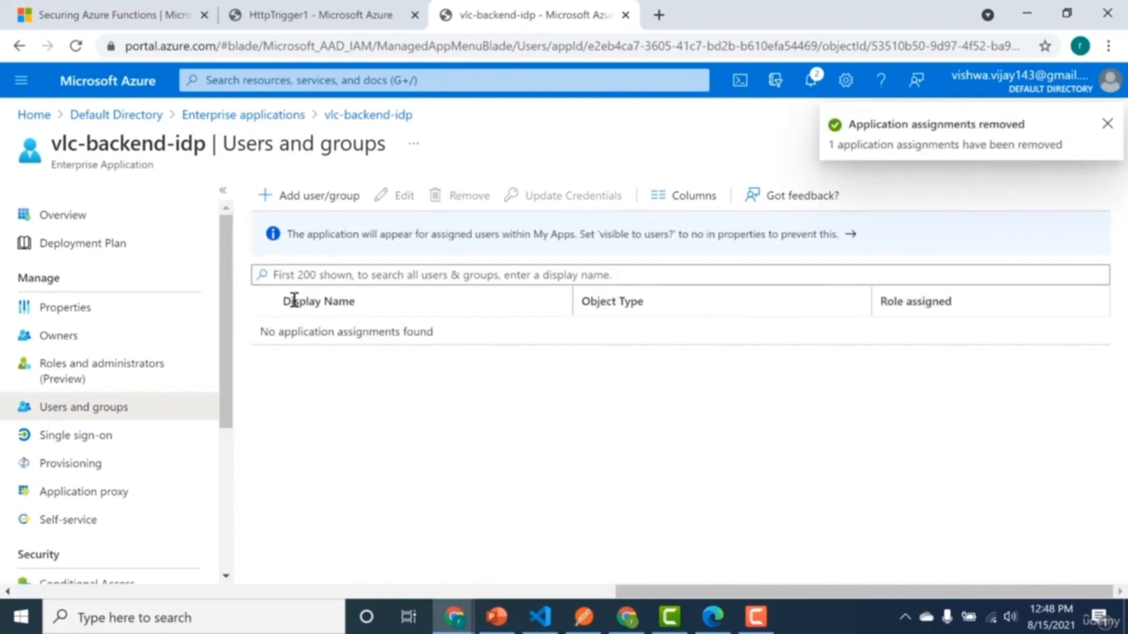
# Request the bangalore user address again in the incognito window and examine the response.
pyautogui.moveTo(451, 611)
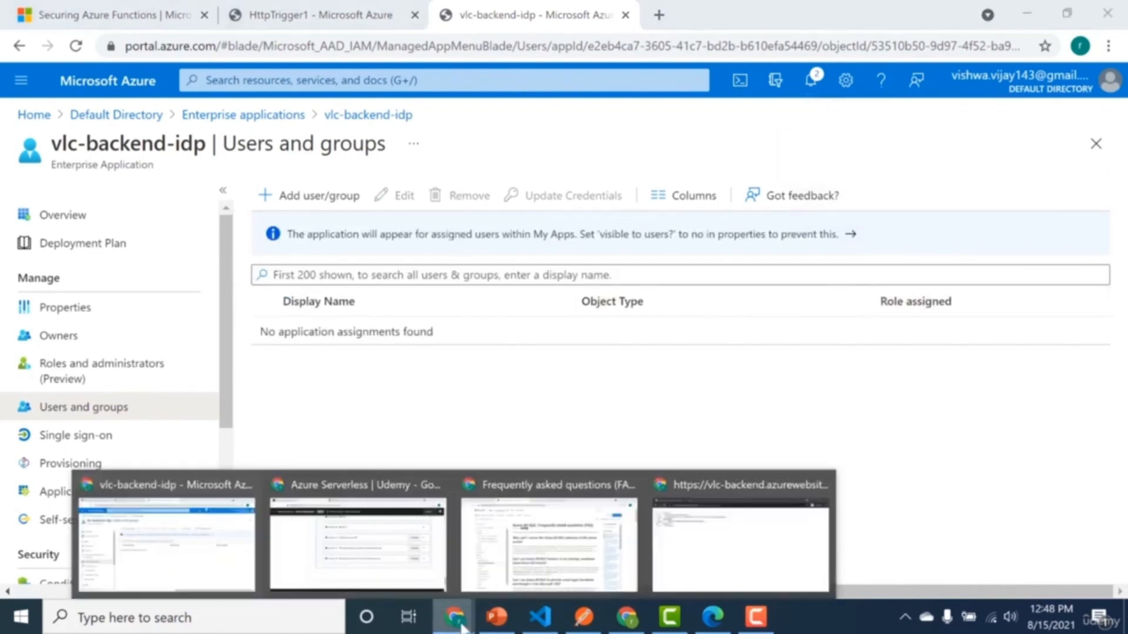
pyautogui.click(675, 558)
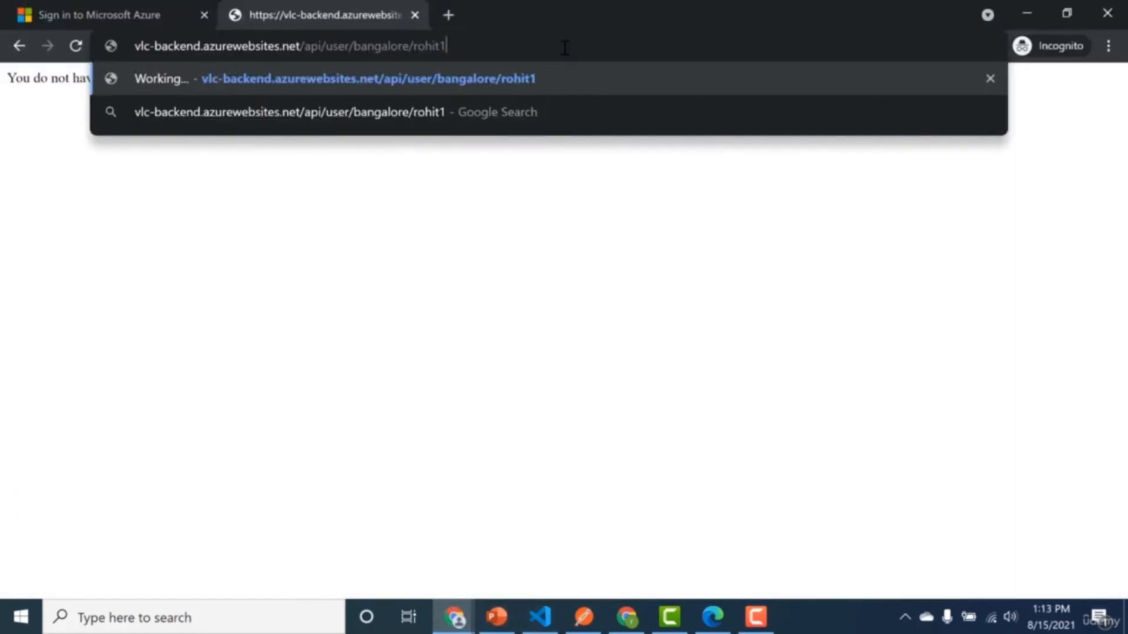
pyautogui.press('Return')
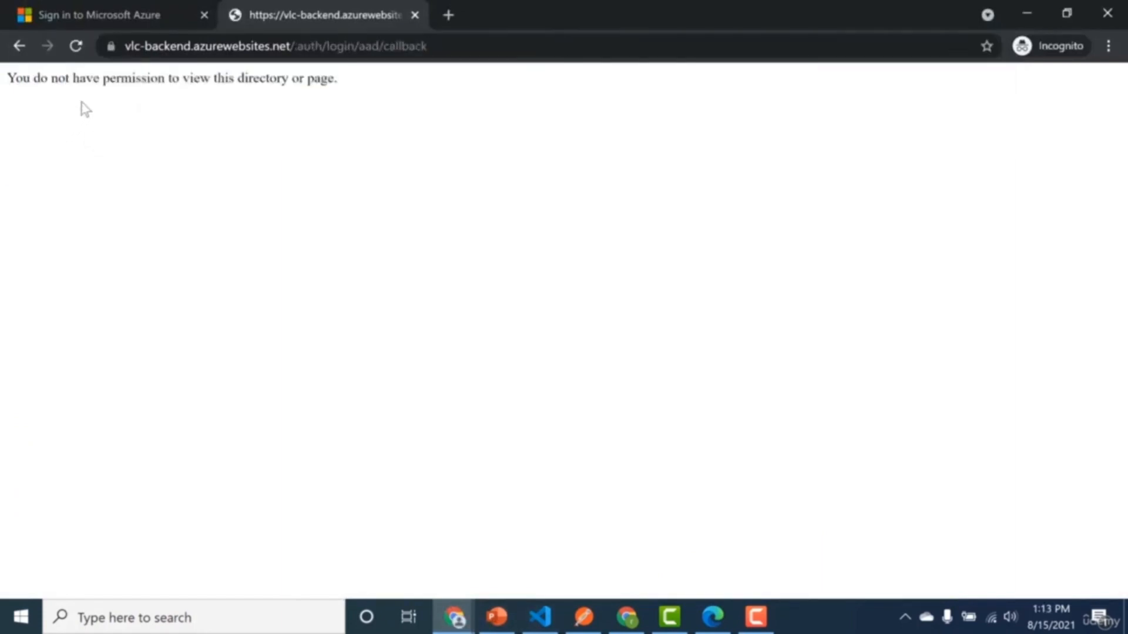
pyautogui.moveTo(101, 79); pyautogui.dragTo(364, 82)
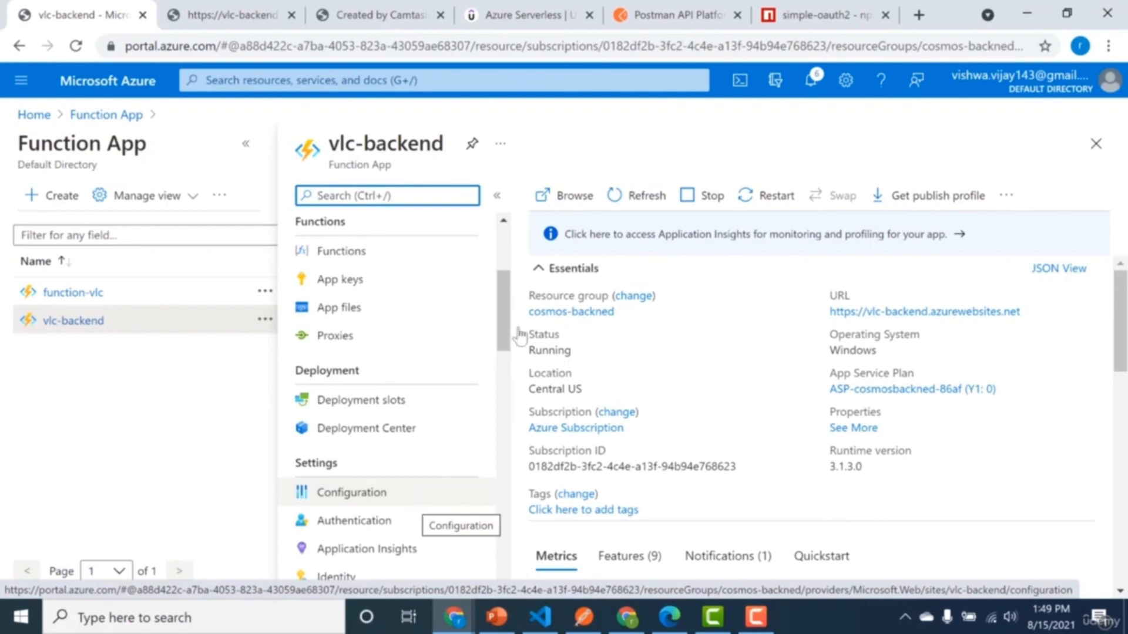
# Switch to Postman in the browser and open its Create New page.
pyautogui.click(673, 14)
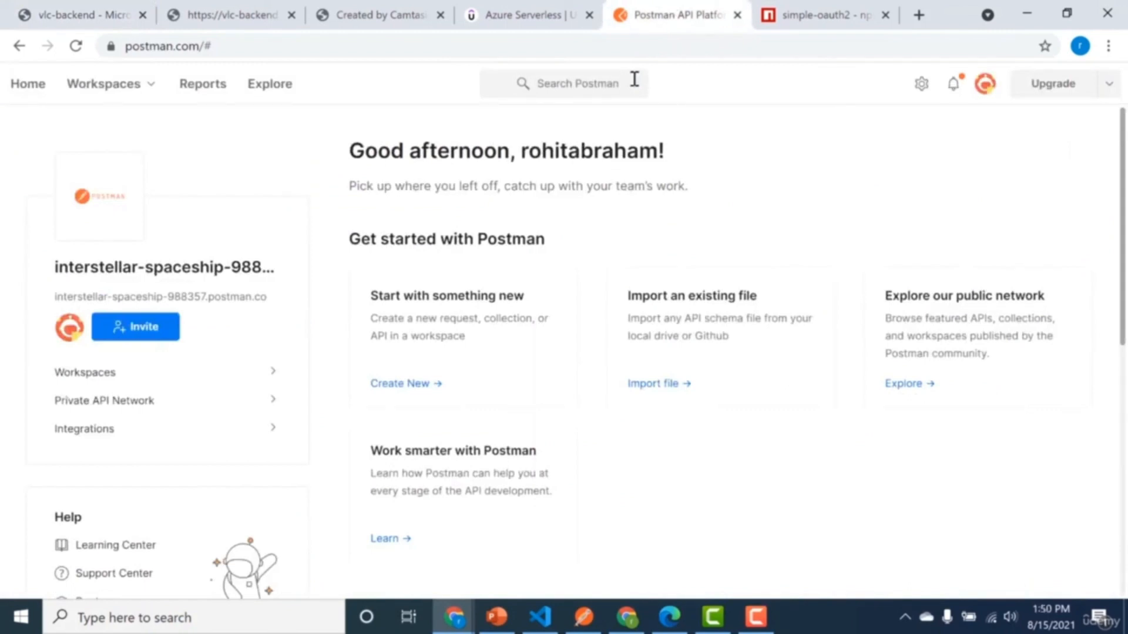
pyautogui.click(408, 384)
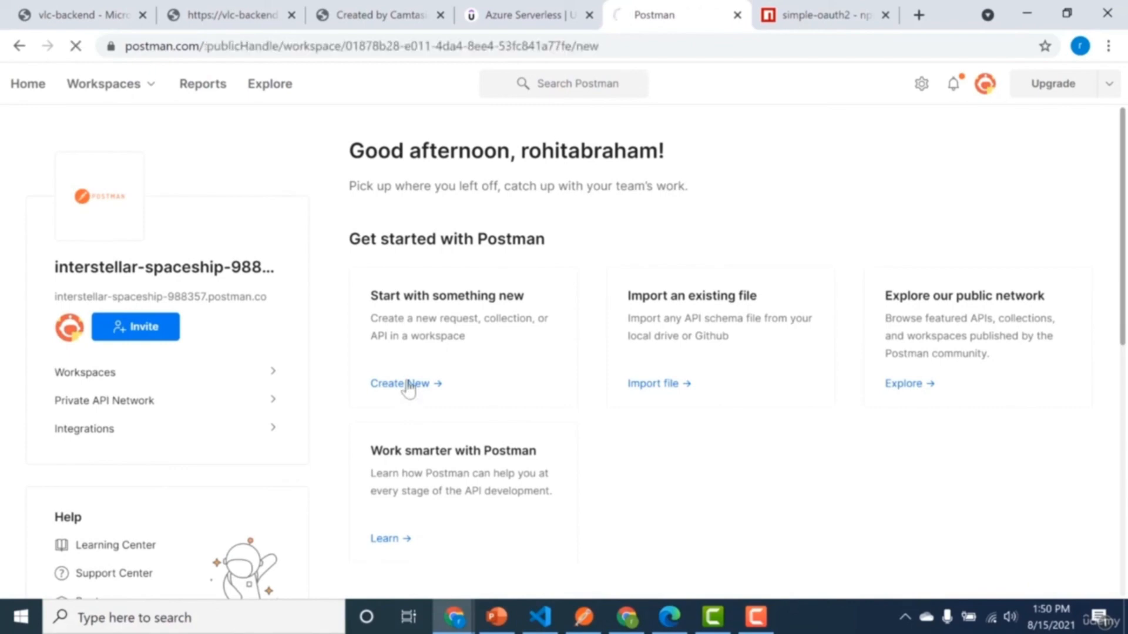
# Open the owned app registration vlc-backend-idp in Azure Active Directory and copy its OAuth 2.0 authorization endpoint (v2).
pyautogui.click(277, 8)
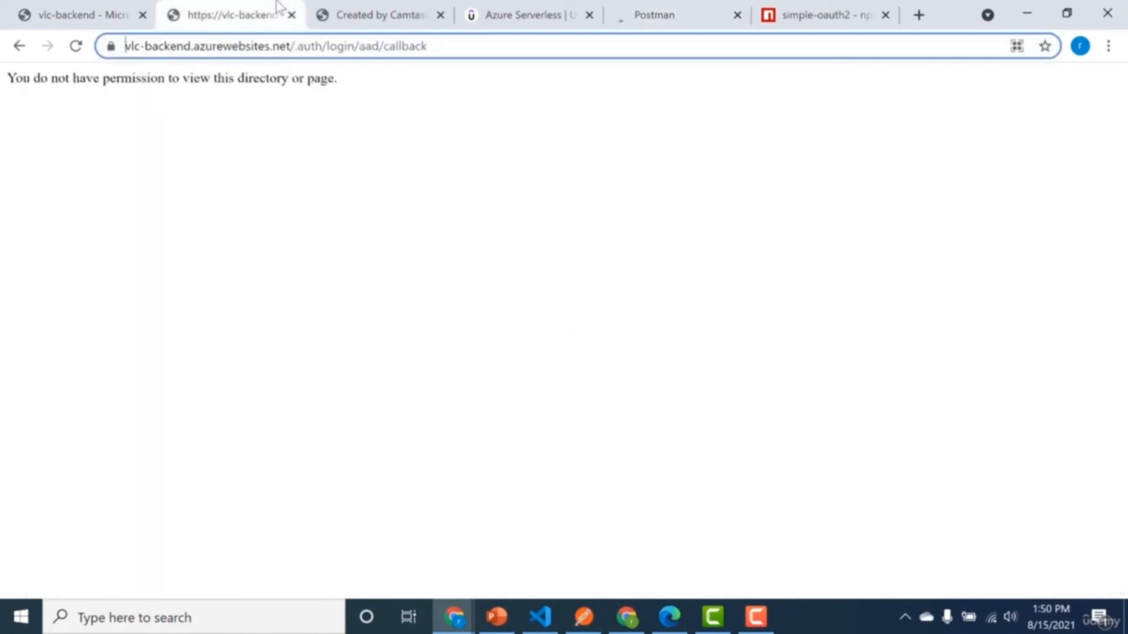
pyautogui.click(112, 13)
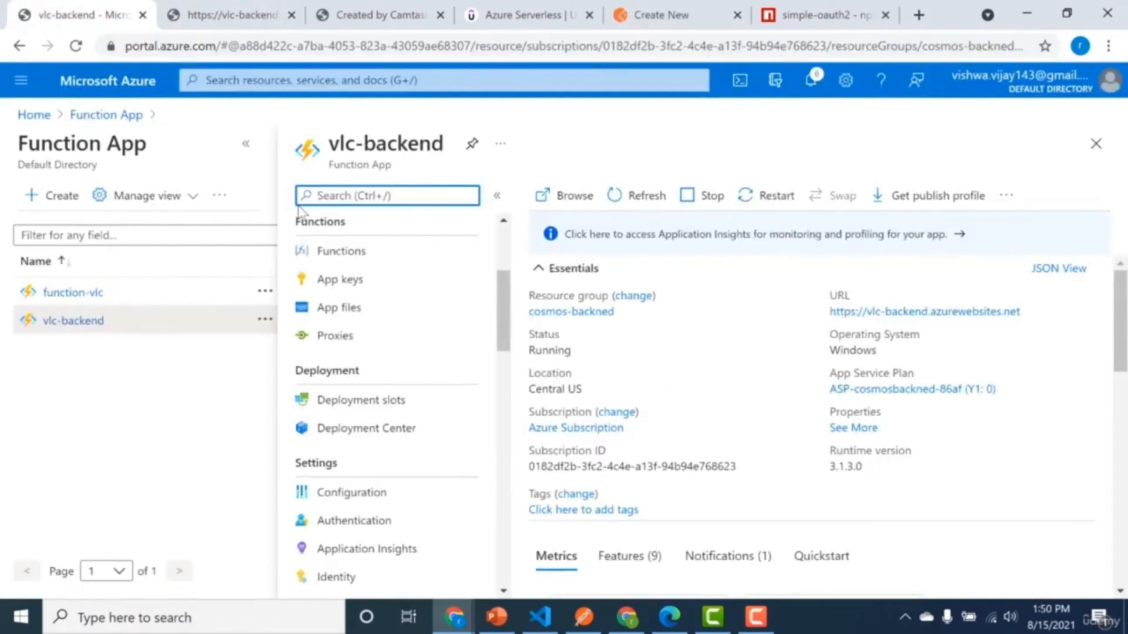
pyautogui.click(244, 80)
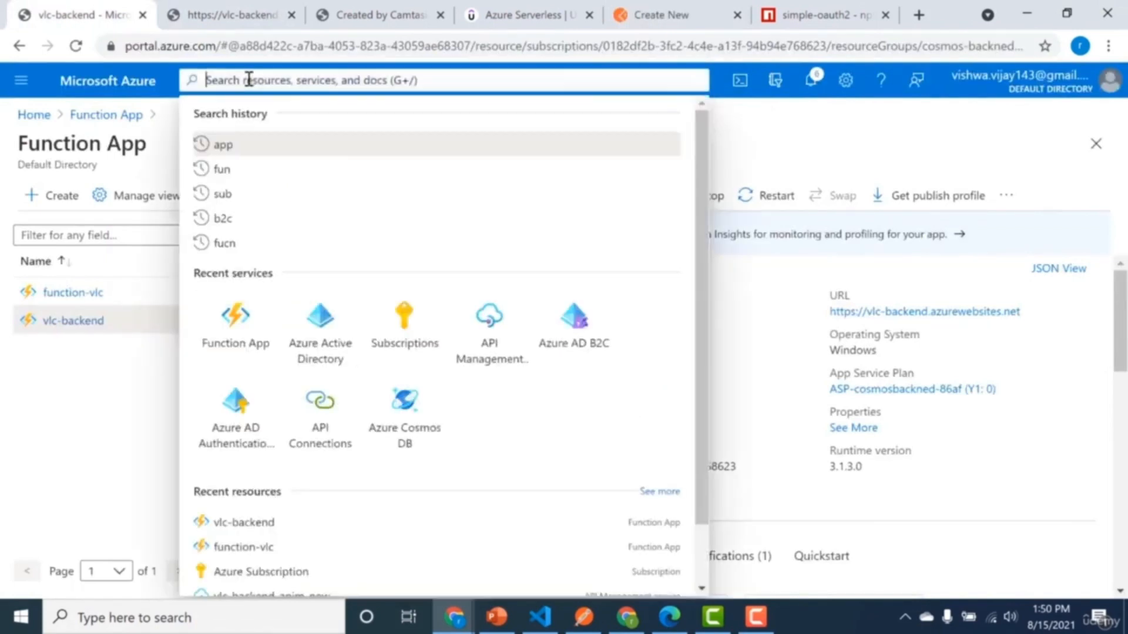
pyautogui.click(320, 323)
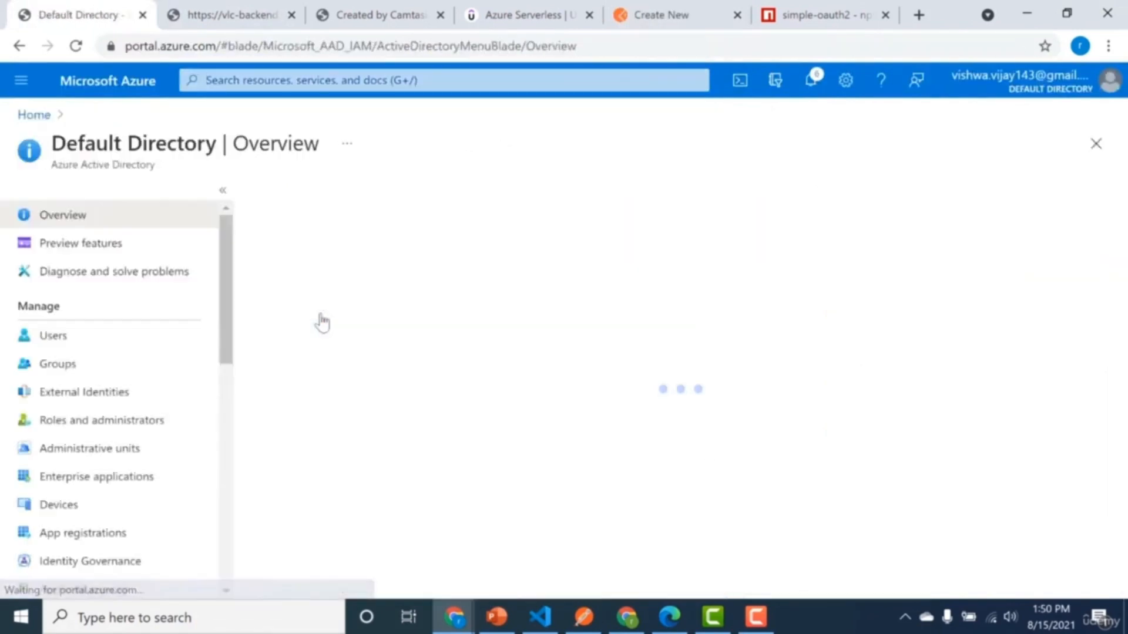
pyautogui.click(75, 535)
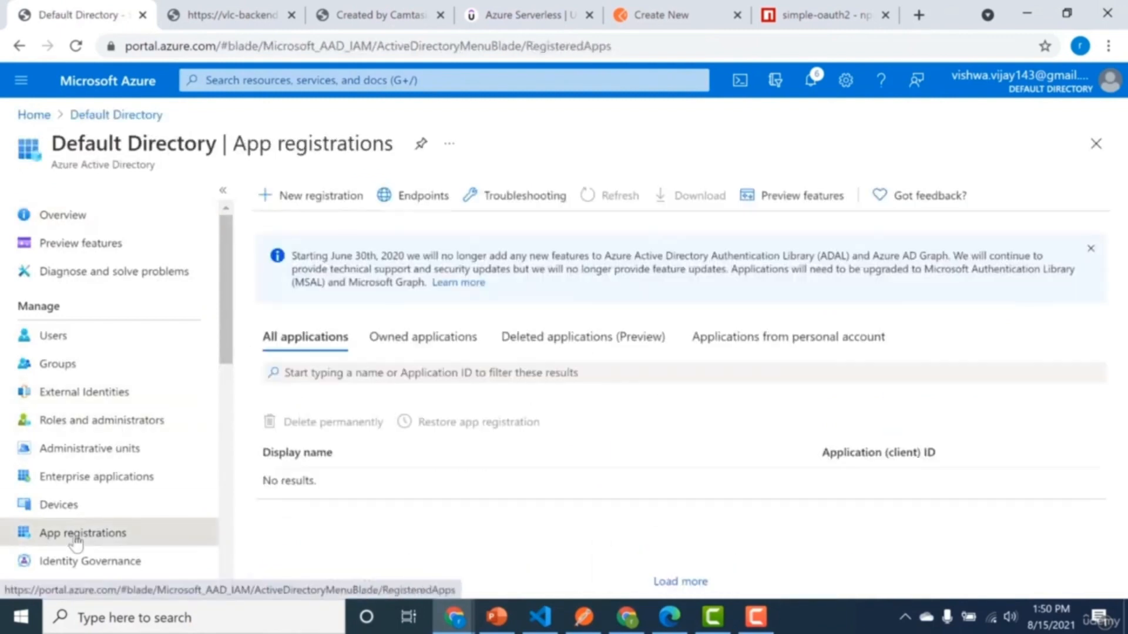
pyautogui.click(393, 401)
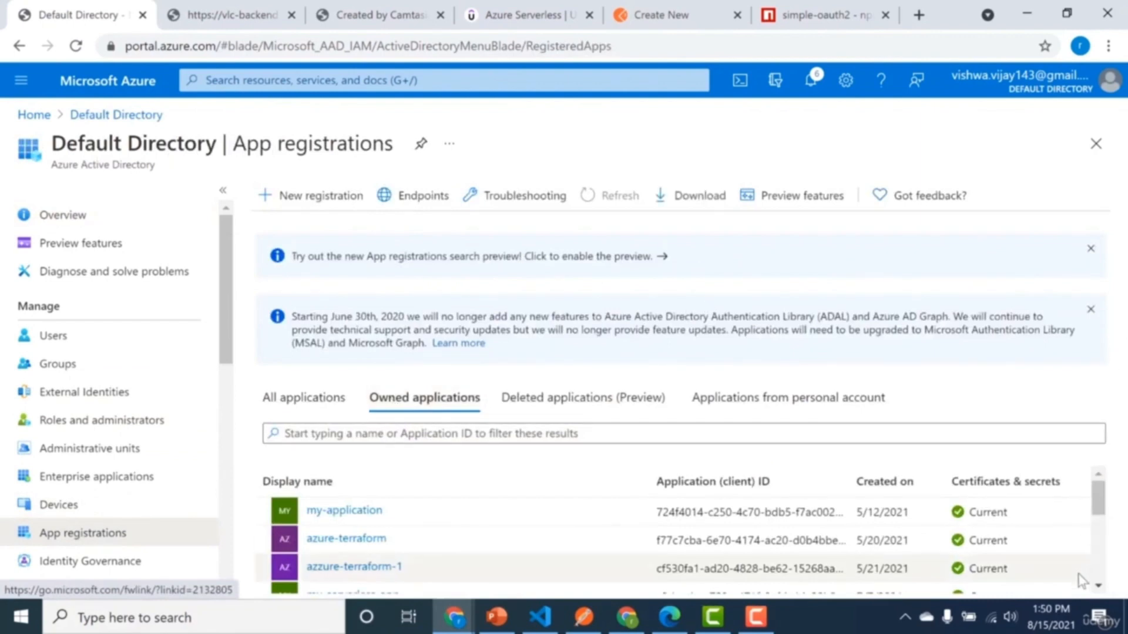
pyautogui.scroll(-5, 1100, 582)
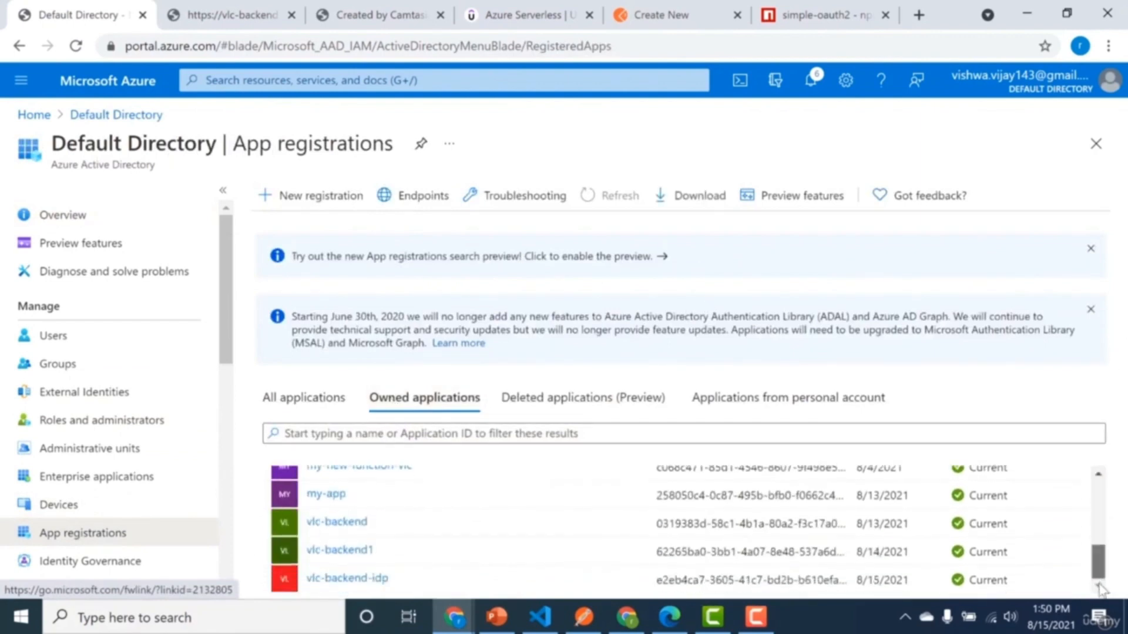
pyautogui.click(366, 579)
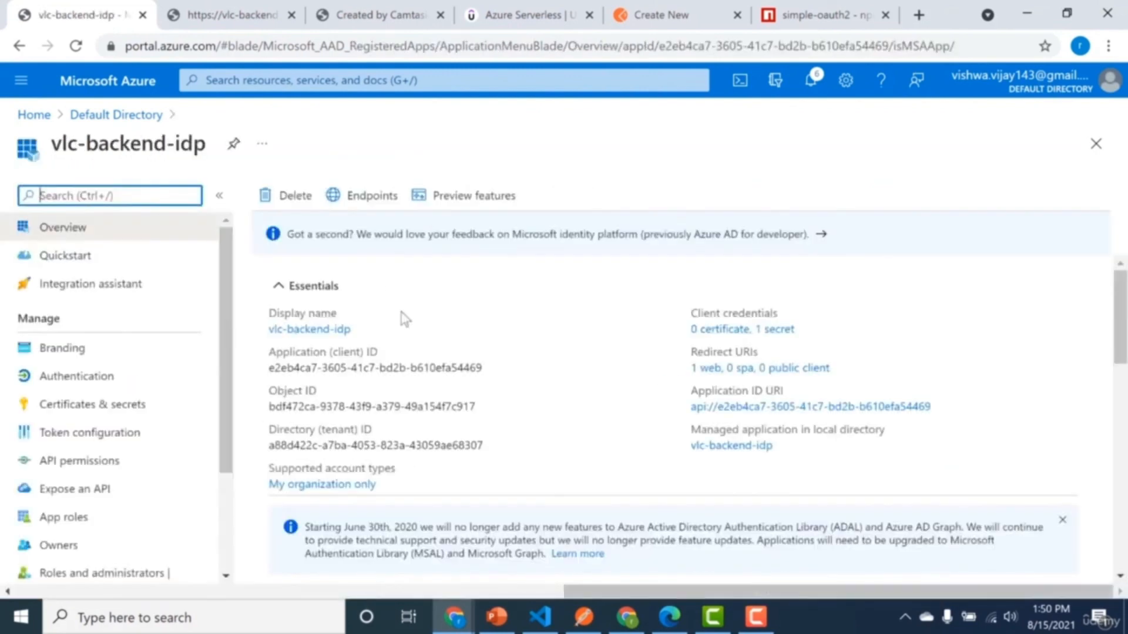
pyautogui.click(366, 195)
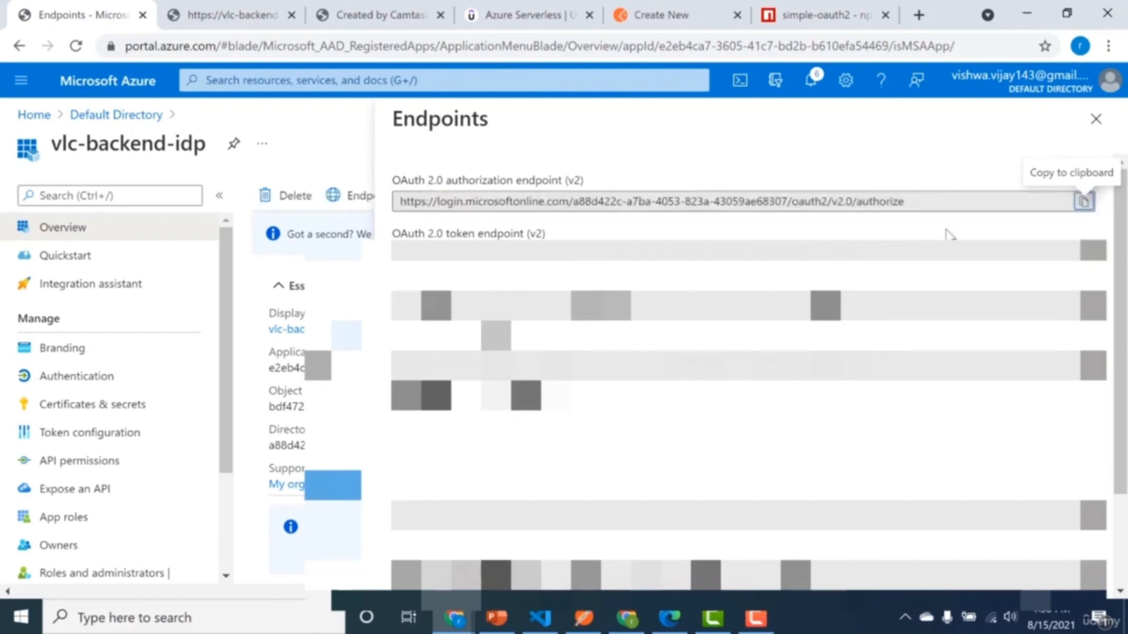
pyautogui.click(1084, 201)
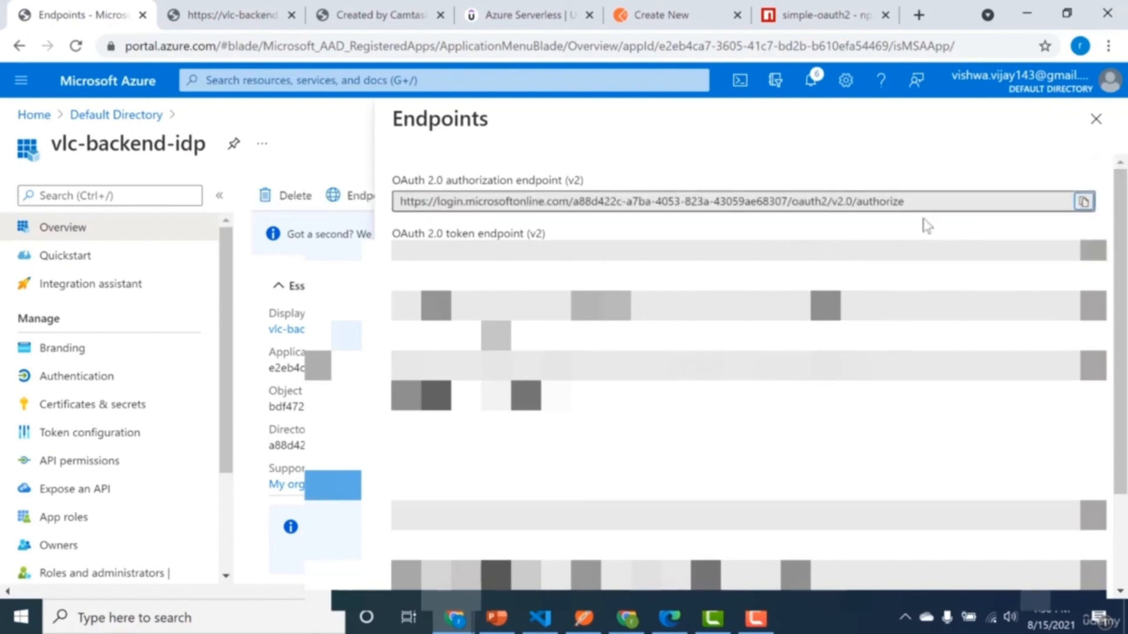
# Create a new HTTP request in Postman and set its authorization type to OAuth 2.0.
pyautogui.click(675, 14)
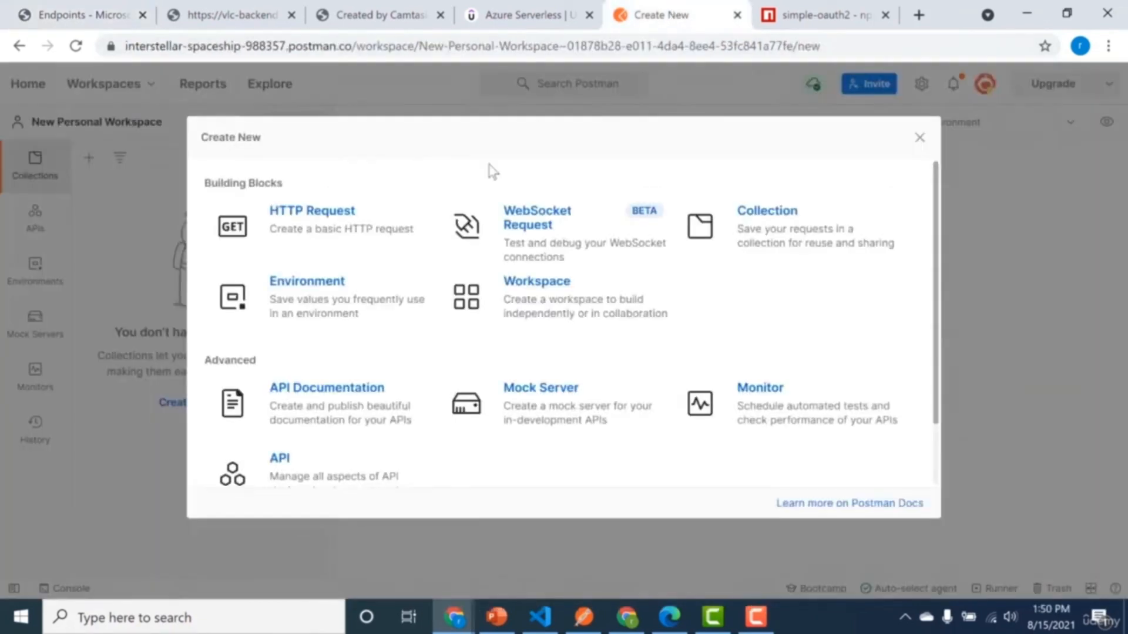
pyautogui.click(295, 226)
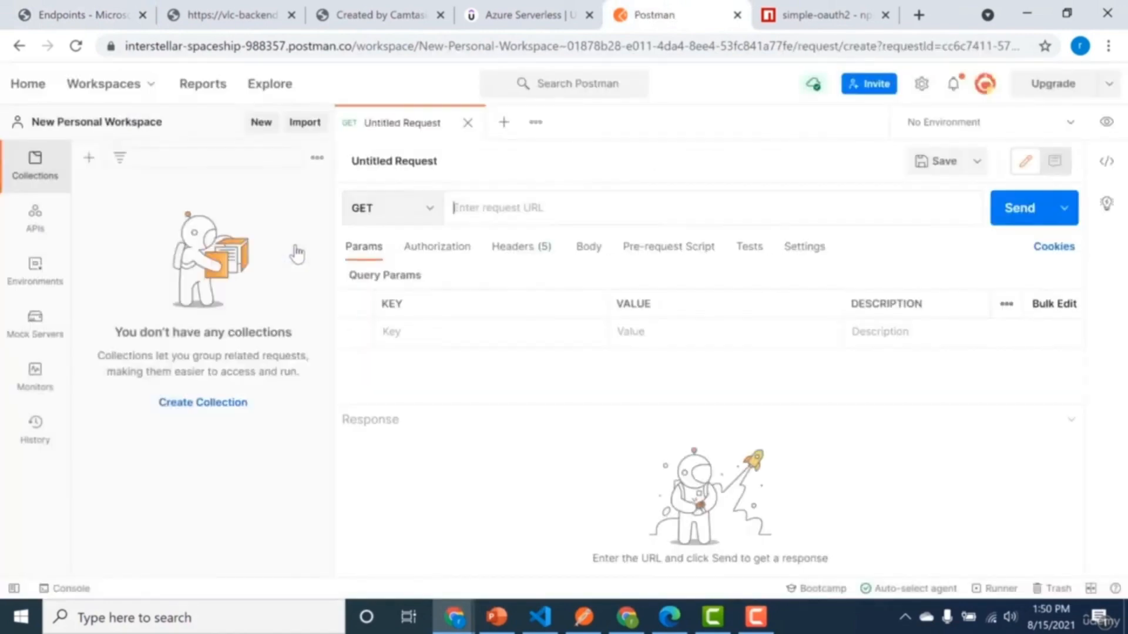
pyautogui.click(413, 250)
pyautogui.click(478, 292)
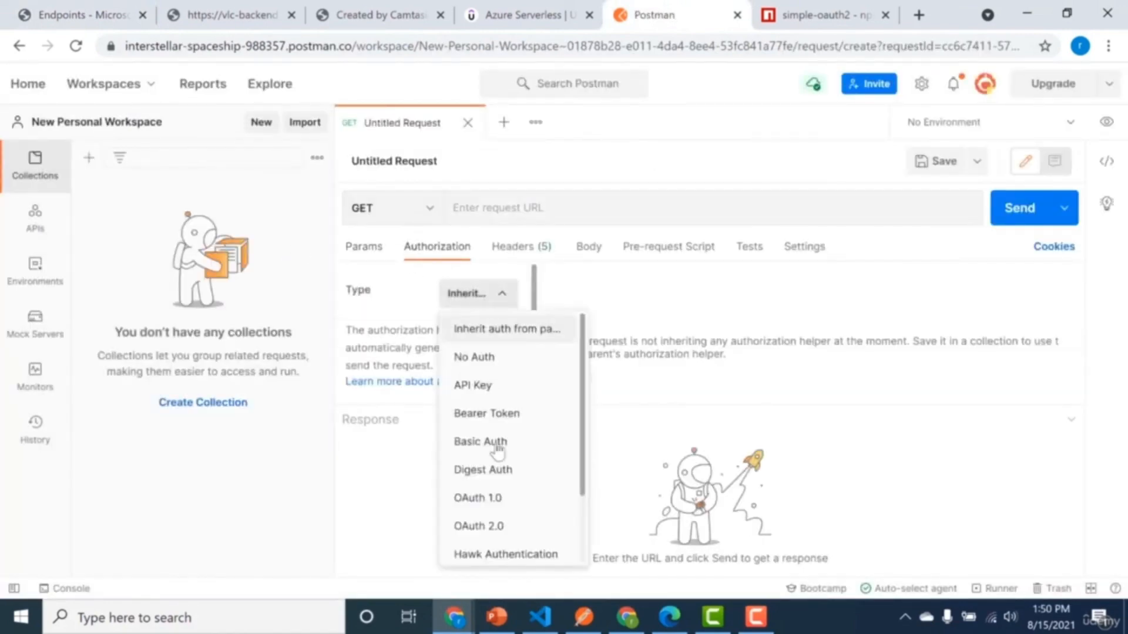
pyautogui.click(512, 534)
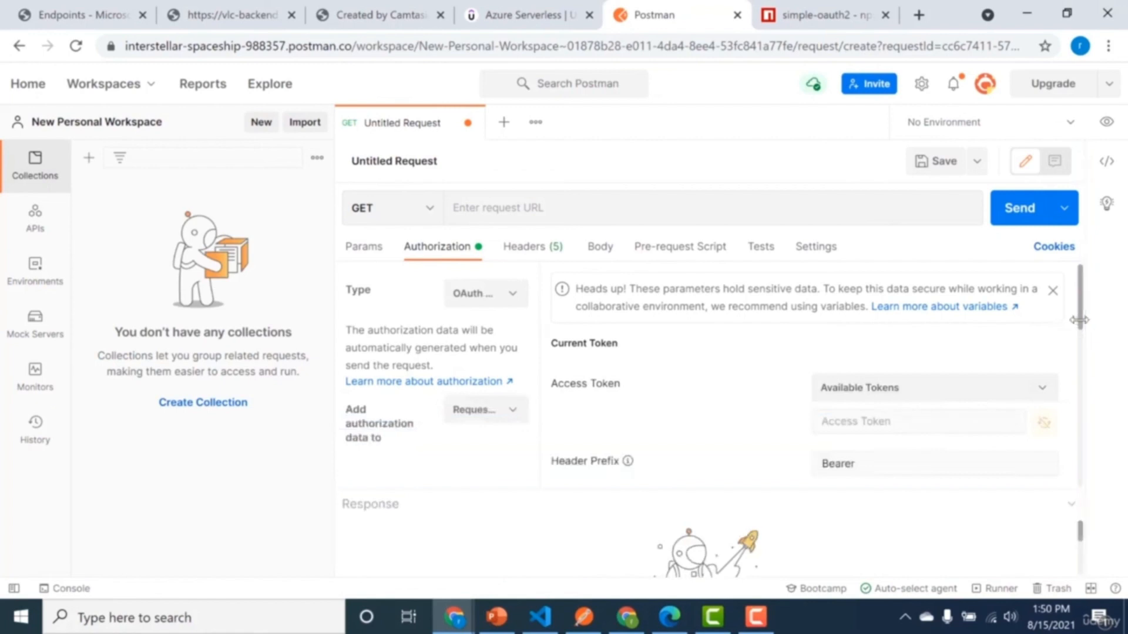
# Paste the copied authorization endpoint as the Auth URL of the new token configuration.
pyautogui.scroll(-3, 1083, 361)
pyautogui.moveTo(1083, 362); pyautogui.dragTo(1084, 420)
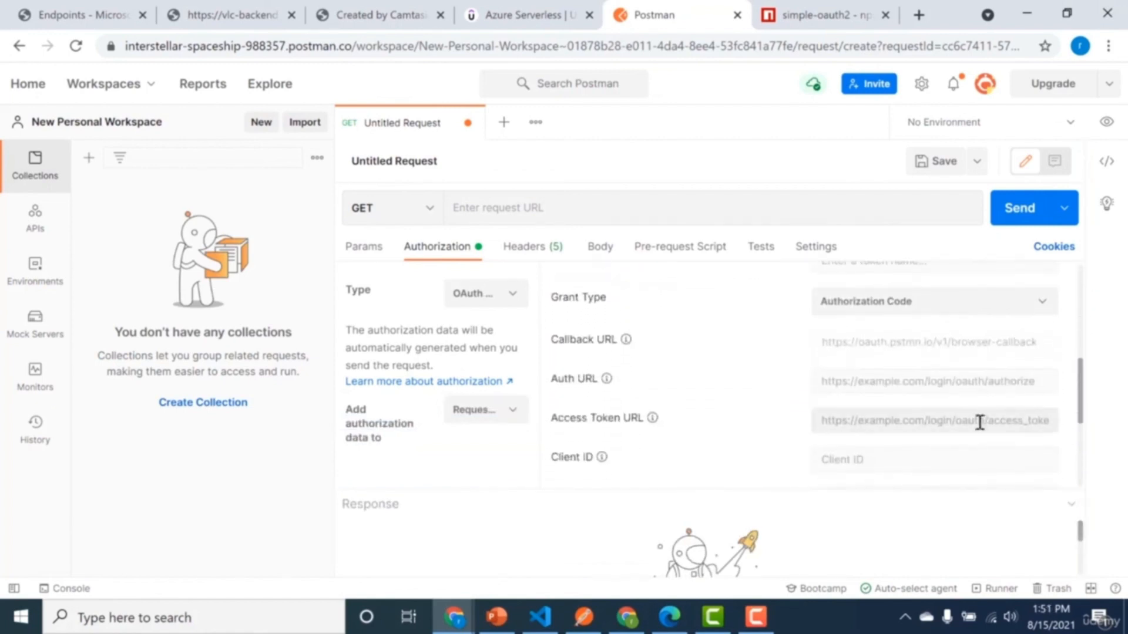
pyautogui.click(916, 384)
pyautogui.hotkey('ctrl', 'v')
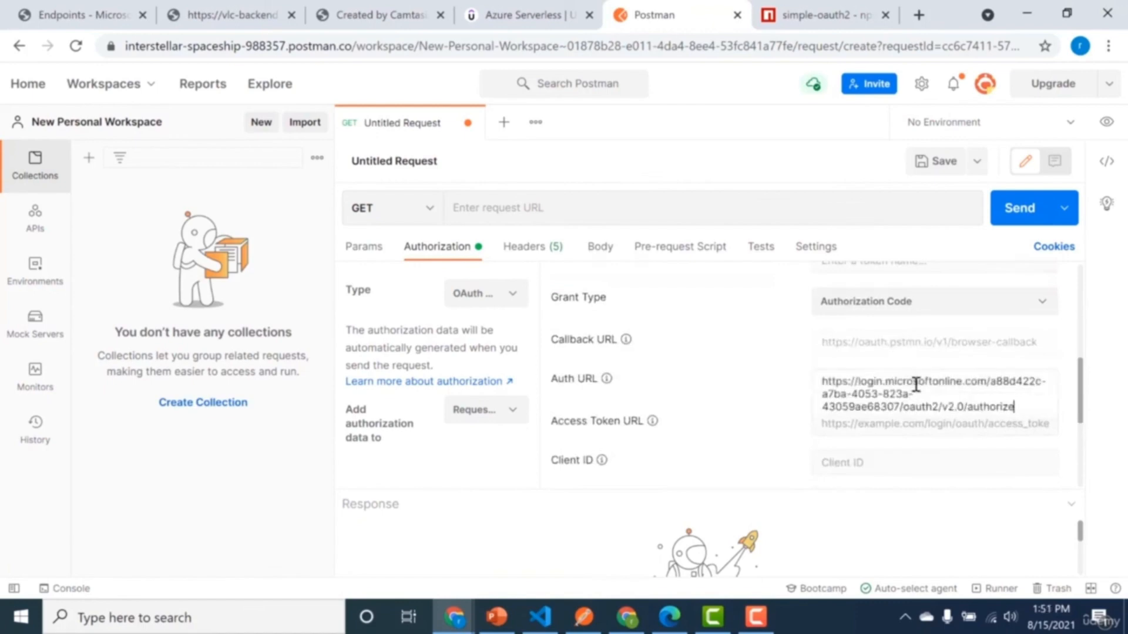
# Copy the OAuth 2.0 token endpoint (v2) of vlc-backend-idp and paste it as the Access Token URL in Postman.
pyautogui.hotkey('alt', 'Tab')
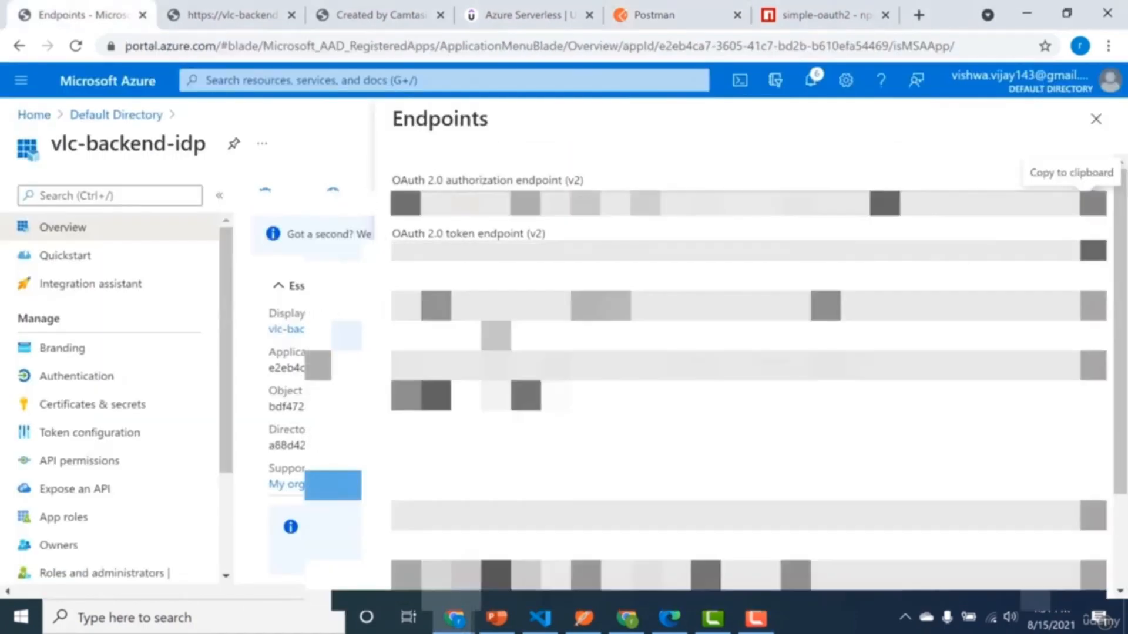
pyautogui.click(1087, 253)
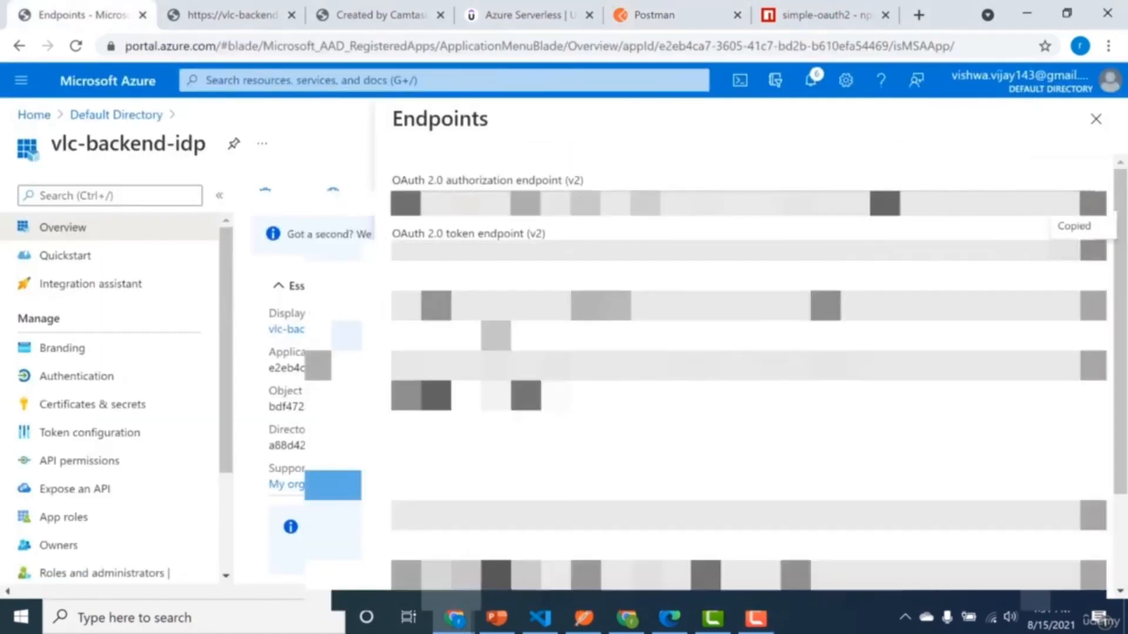
pyautogui.click(822, 15)
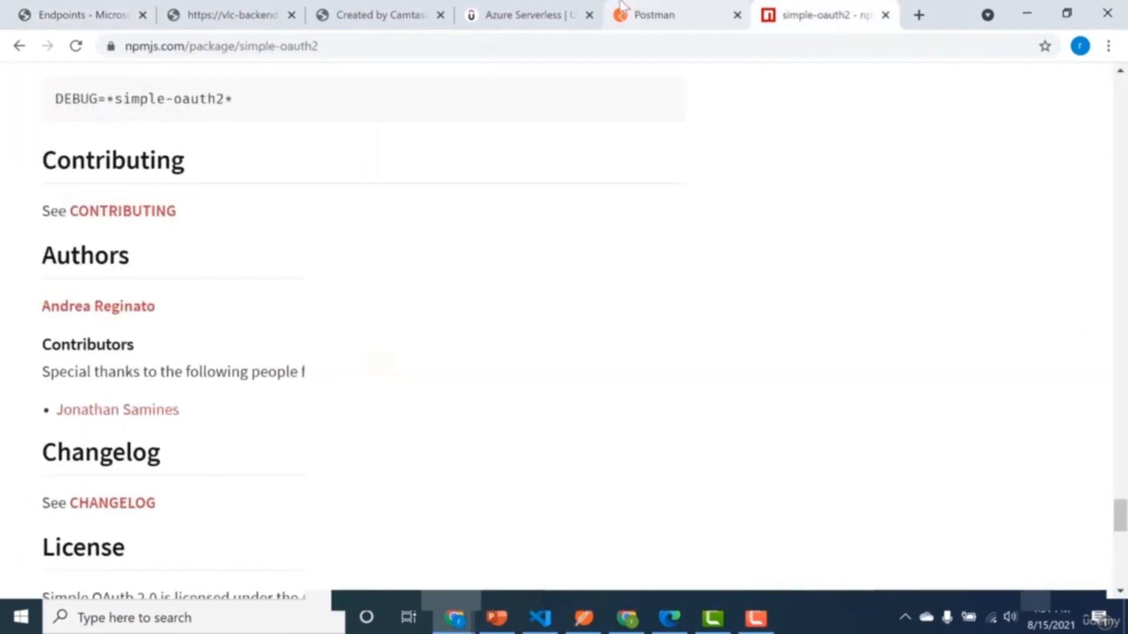
pyautogui.click(652, 15)
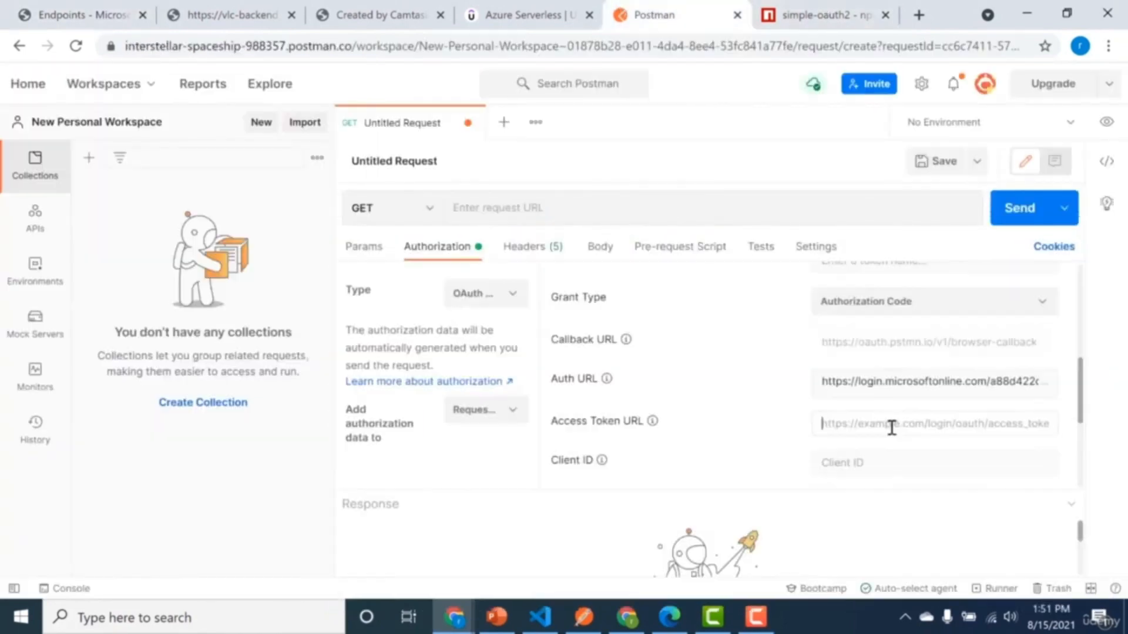
pyautogui.click(891, 428)
pyautogui.hotkey('ctrl', 'v')
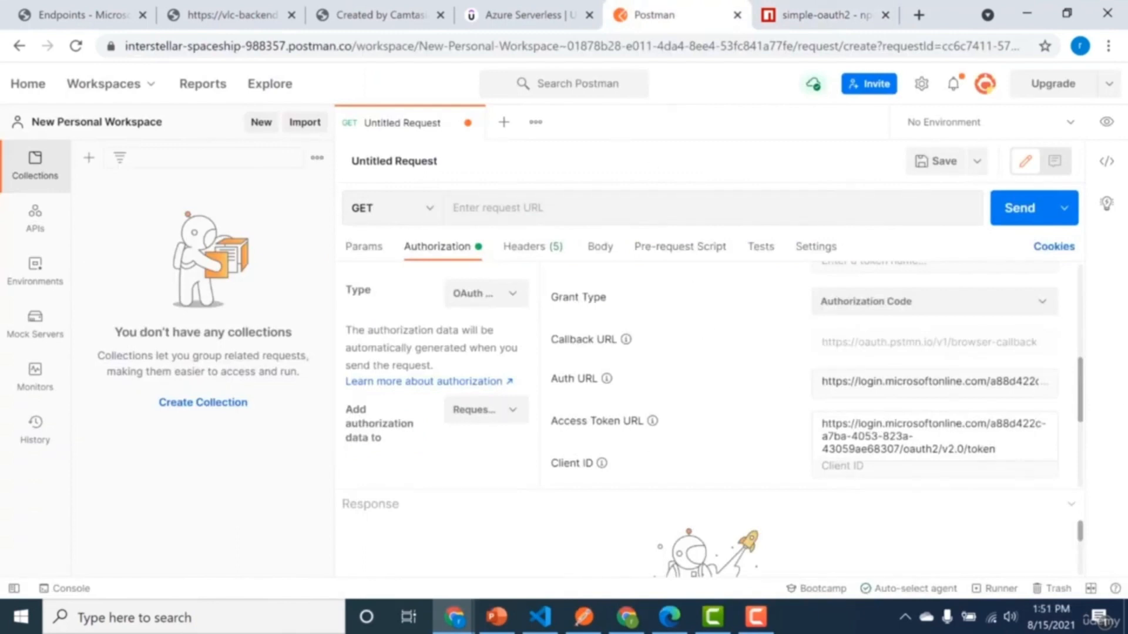
# Fill in the Client ID in Postman with vlc-backend-idp's application ID and the Client Secret with a secret from its Certificates & secrets.
pyautogui.moveTo(1080, 392); pyautogui.dragTo(1087, 452)
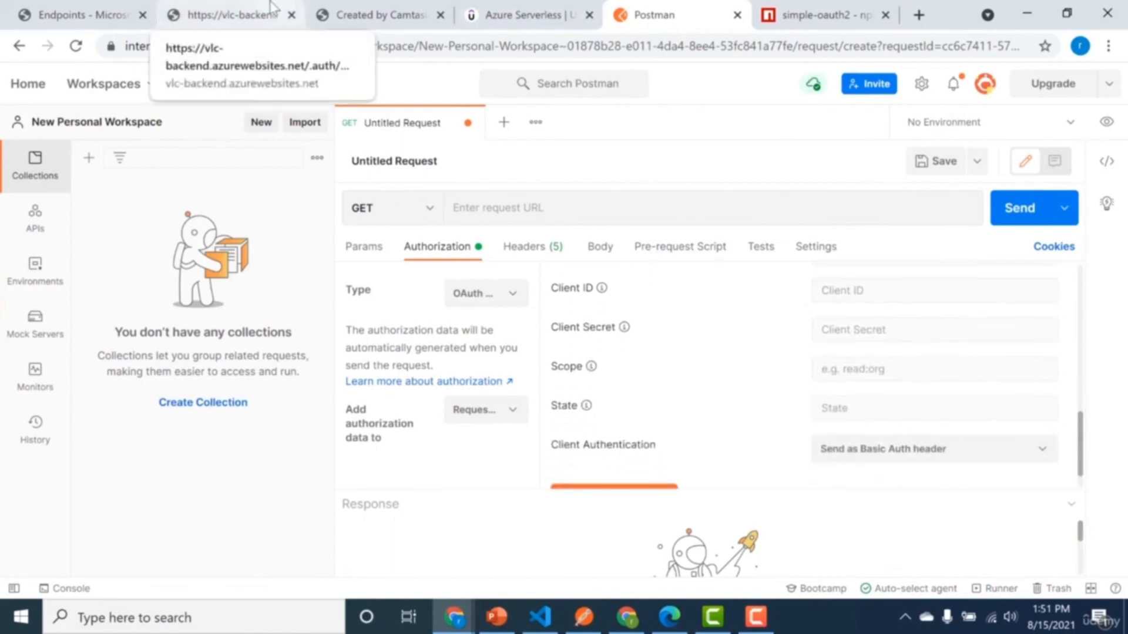
pyautogui.click(115, 13)
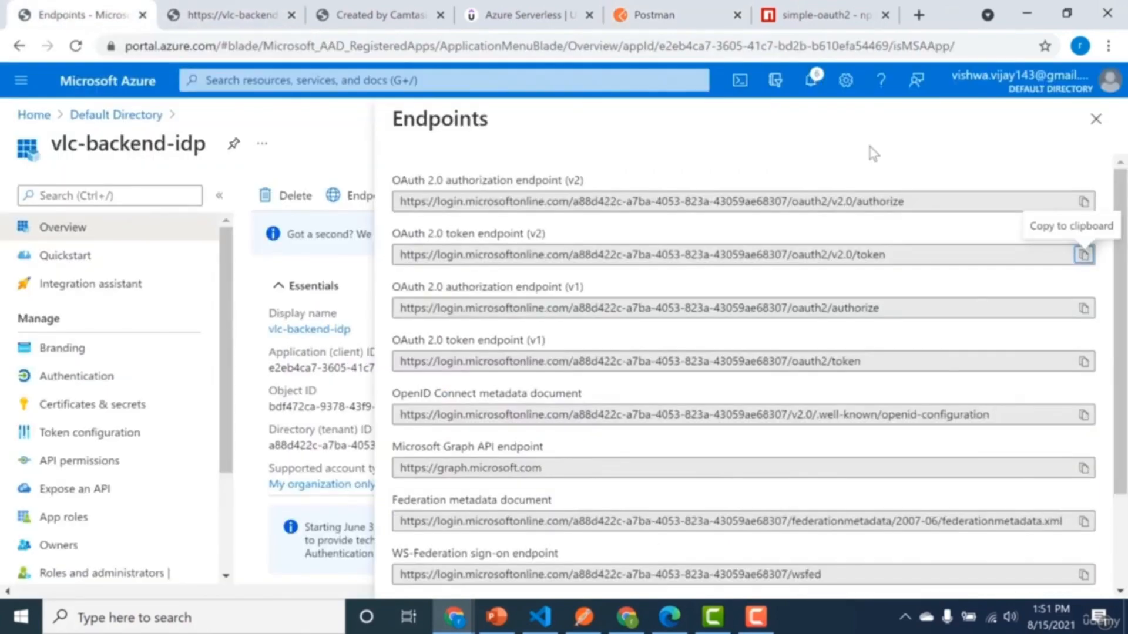
pyautogui.click(1095, 119)
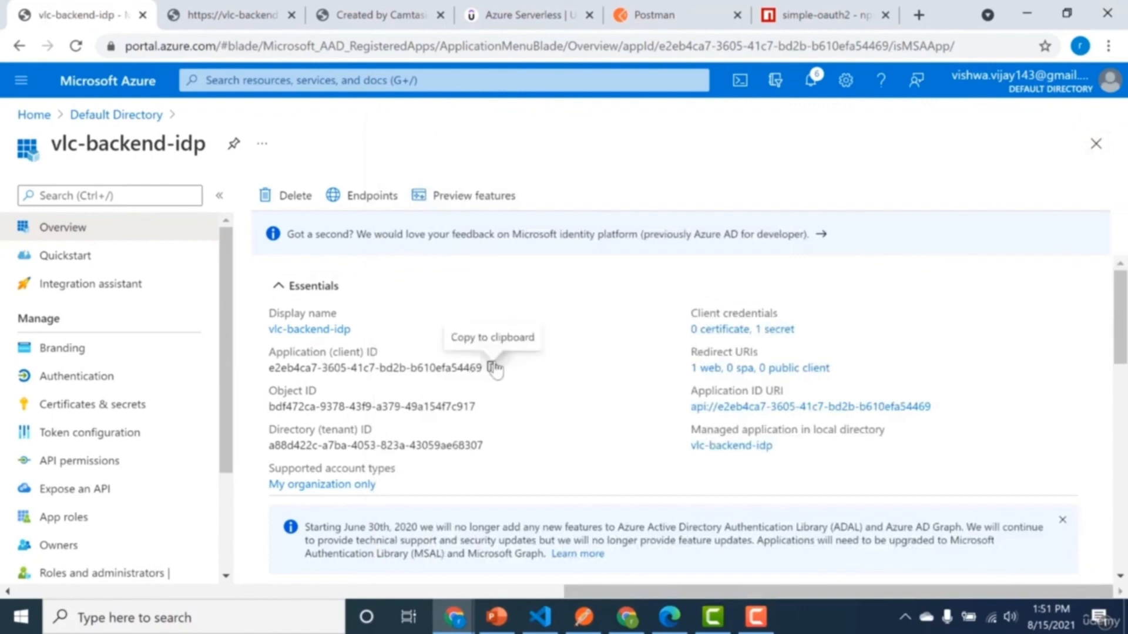
pyautogui.click(493, 368)
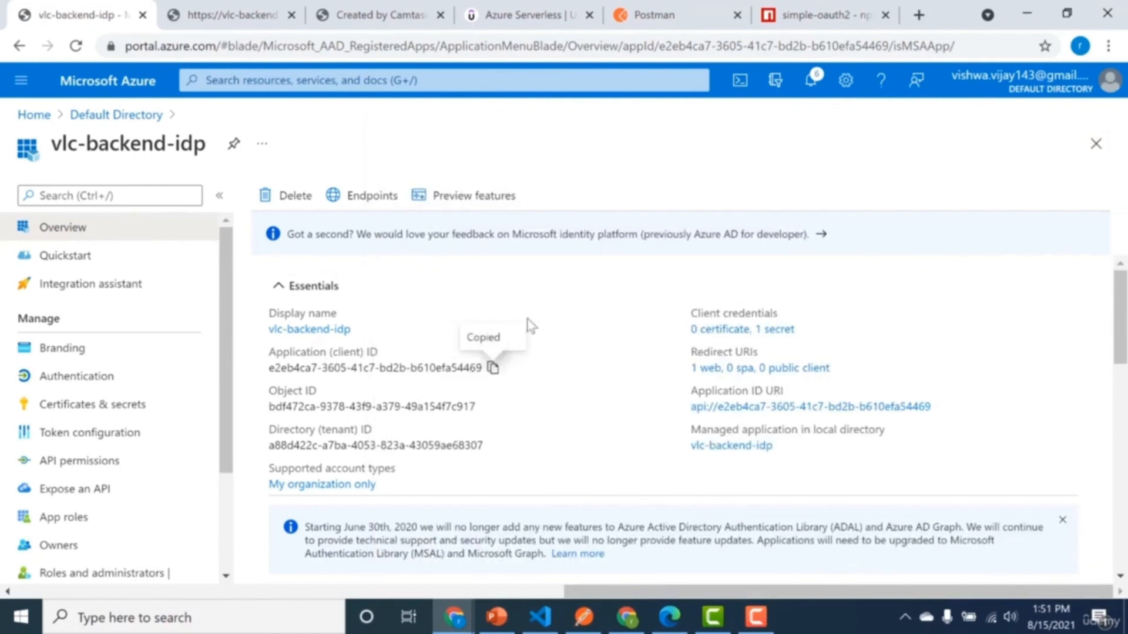
pyautogui.click(675, 13)
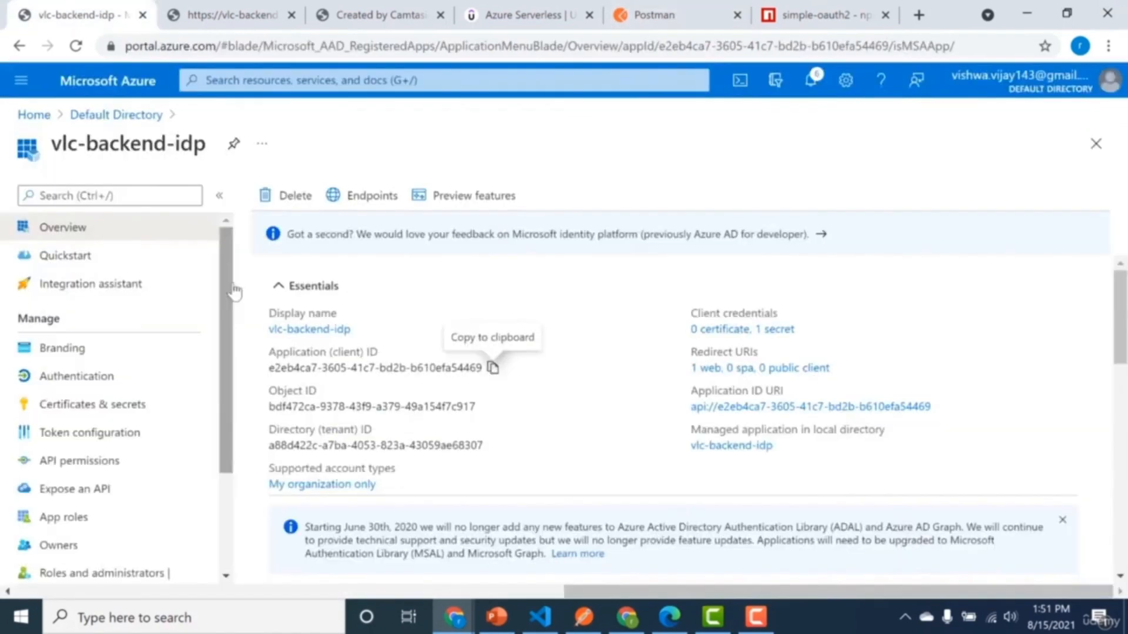
pyautogui.click(134, 405)
pyautogui.scroll(-3, 593, 552)
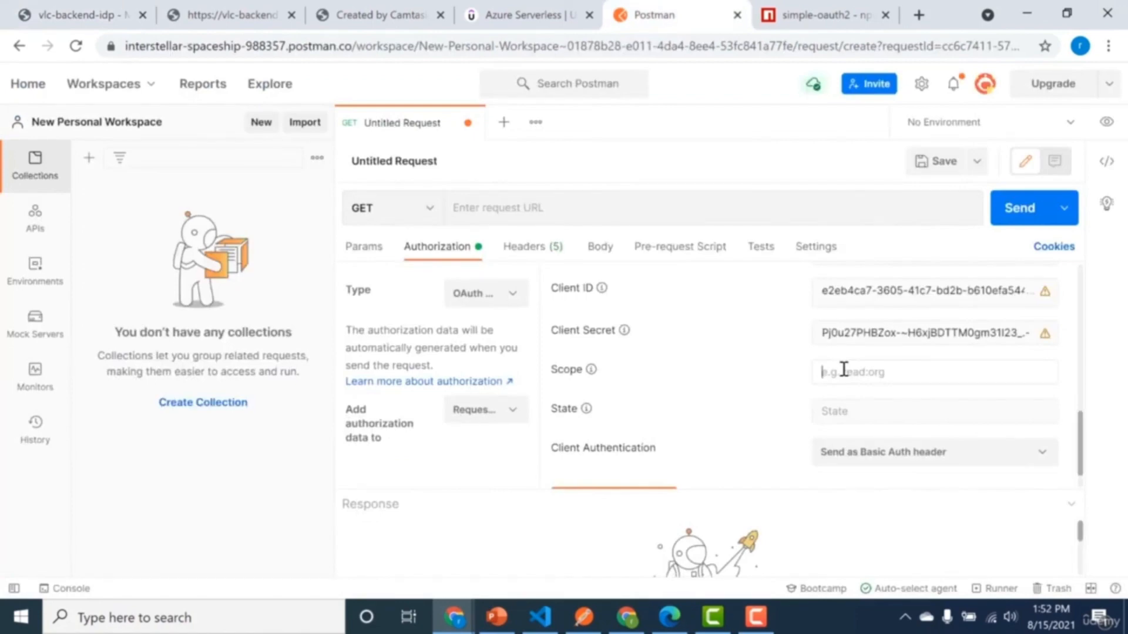
# Copy the openid permission name from vlc-backend-idp's API permissions and paste it as the Scope in Postman.
pyautogui.click(844, 370)
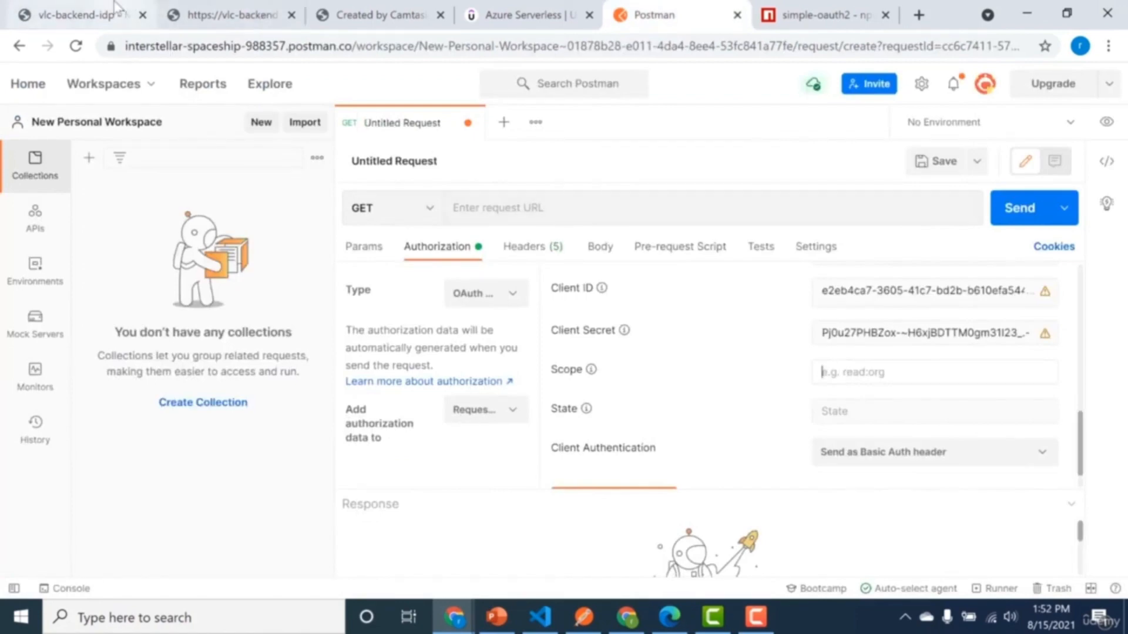
pyautogui.click(96, 8)
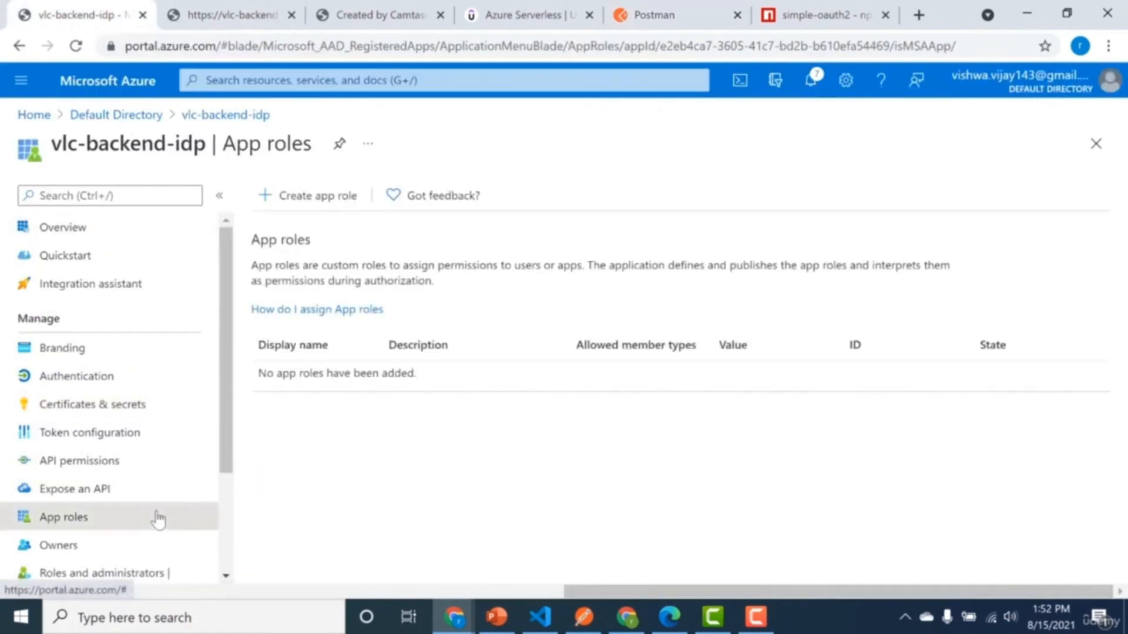
pyautogui.click(161, 492)
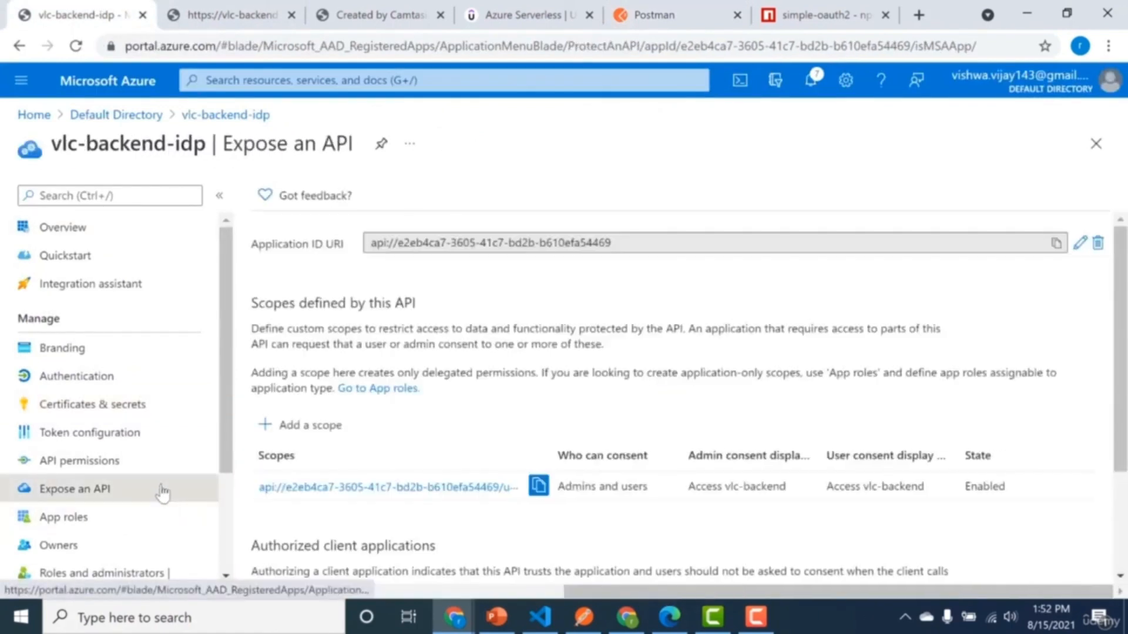
pyautogui.click(167, 467)
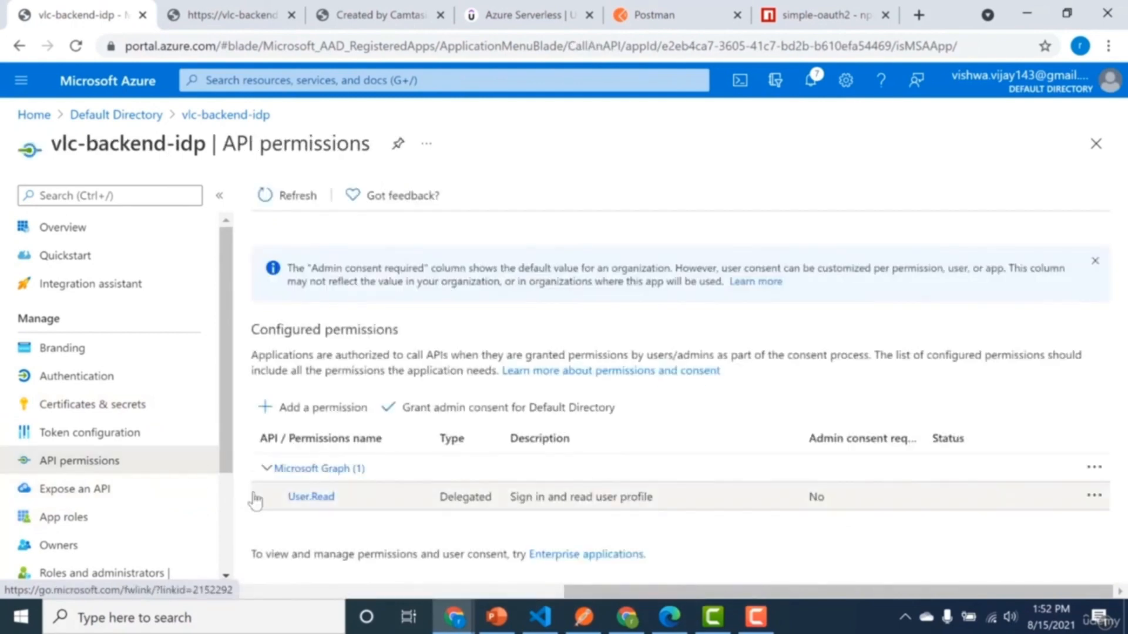
pyautogui.scroll(-4, 253, 528)
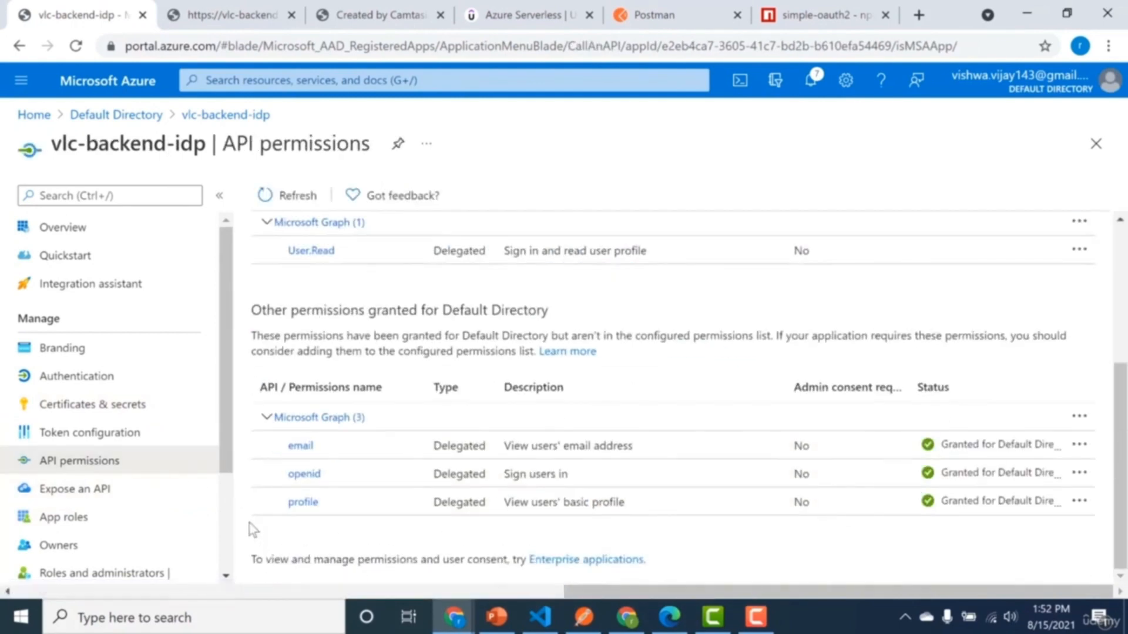
pyautogui.moveTo(284, 473); pyautogui.dragTo(338, 483)
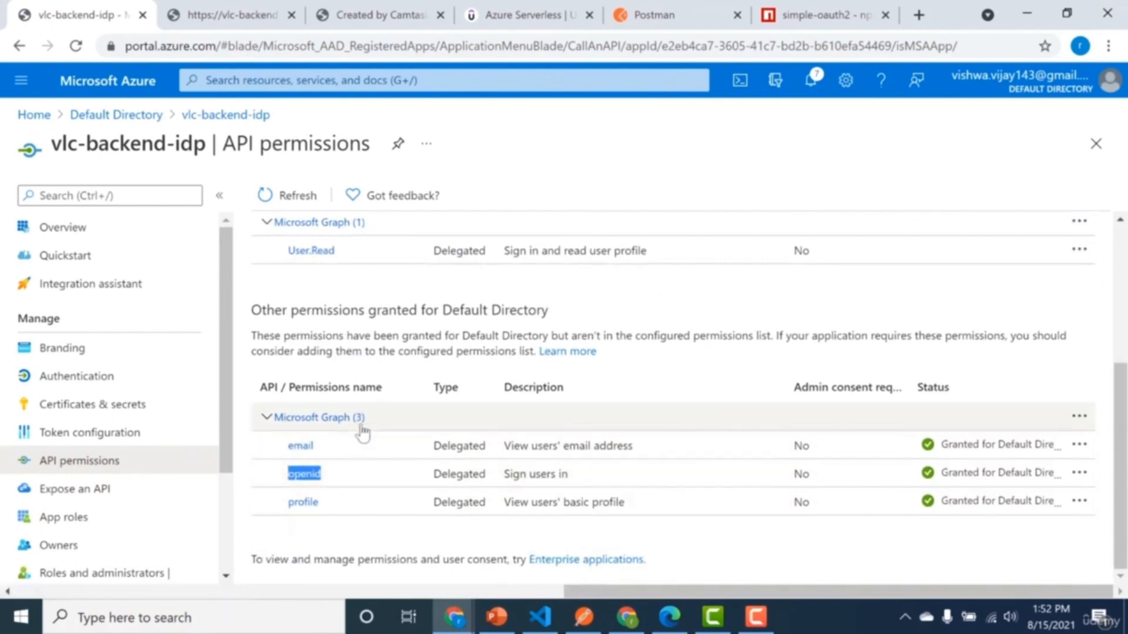
pyautogui.click(263, 489)
pyautogui.doubleClick(302, 475)
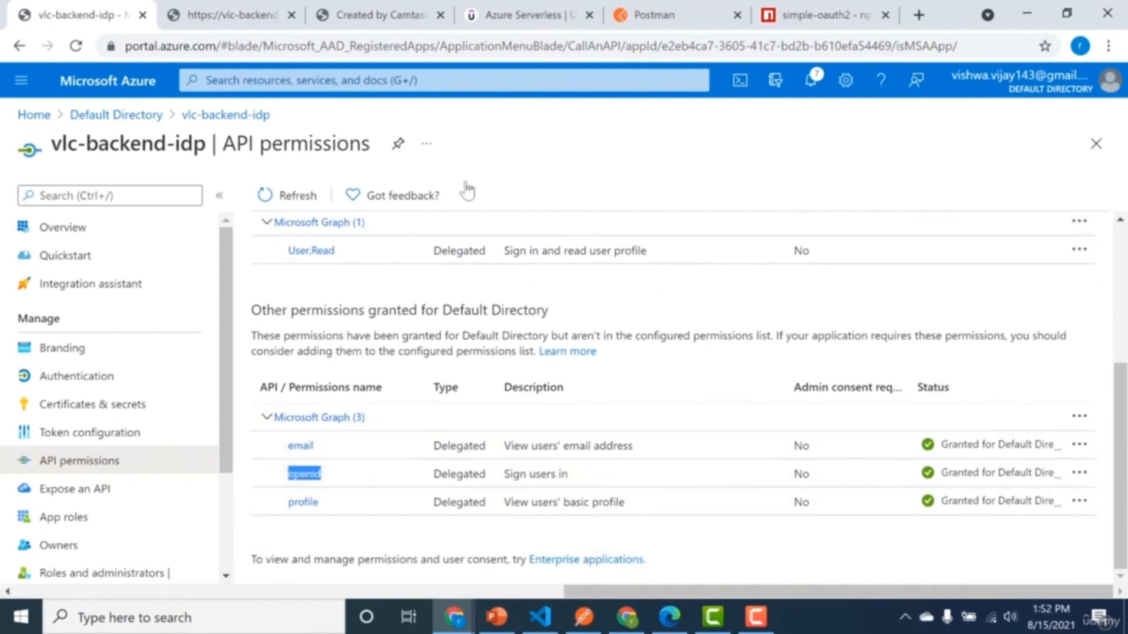
pyautogui.click(656, 8)
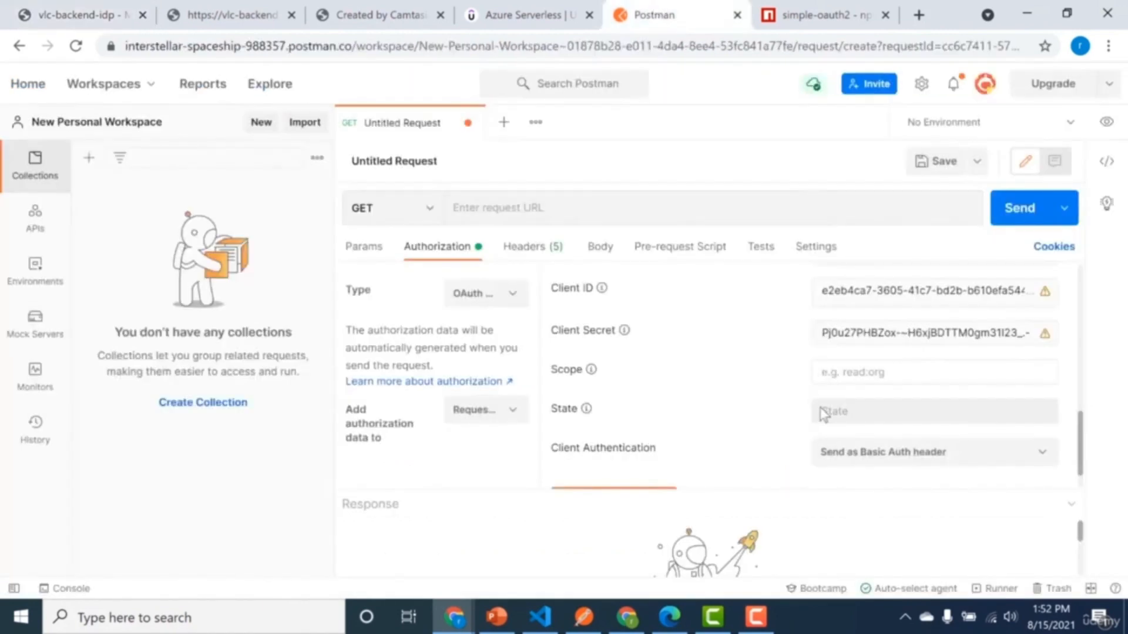
pyautogui.hotkey('ctrl', 'v')
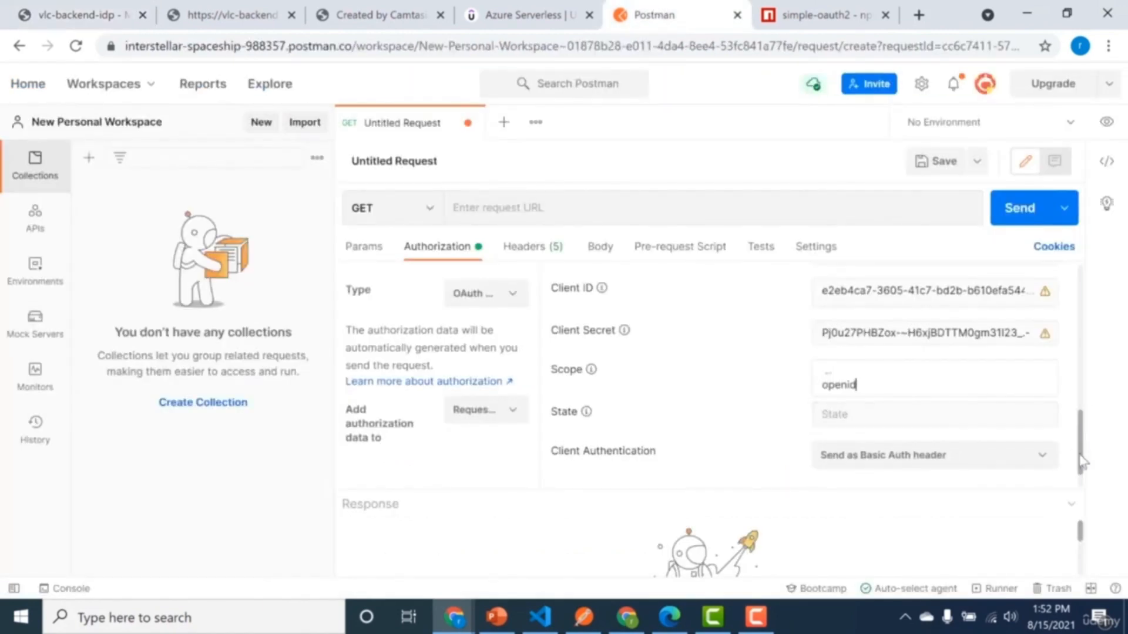
# Copy Postman's callback URL and register it as a Web redirect URI in vlc-backend-idp's authentication settings.
pyautogui.moveTo(1083, 463); pyautogui.dragTo(1083, 395)
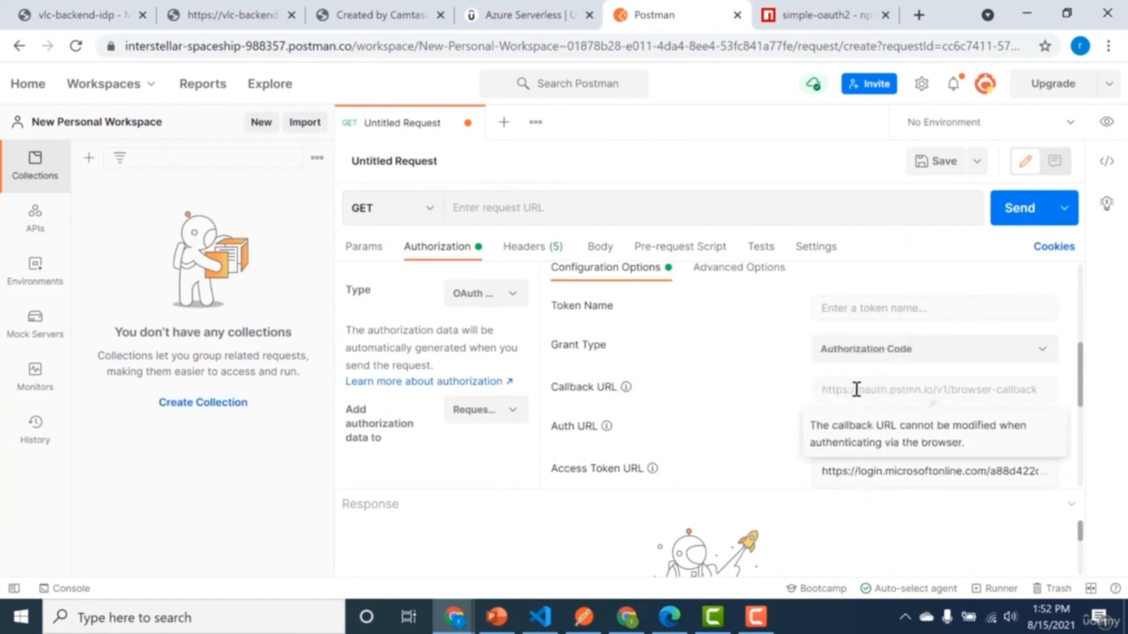
pyautogui.tripleClick(976, 394)
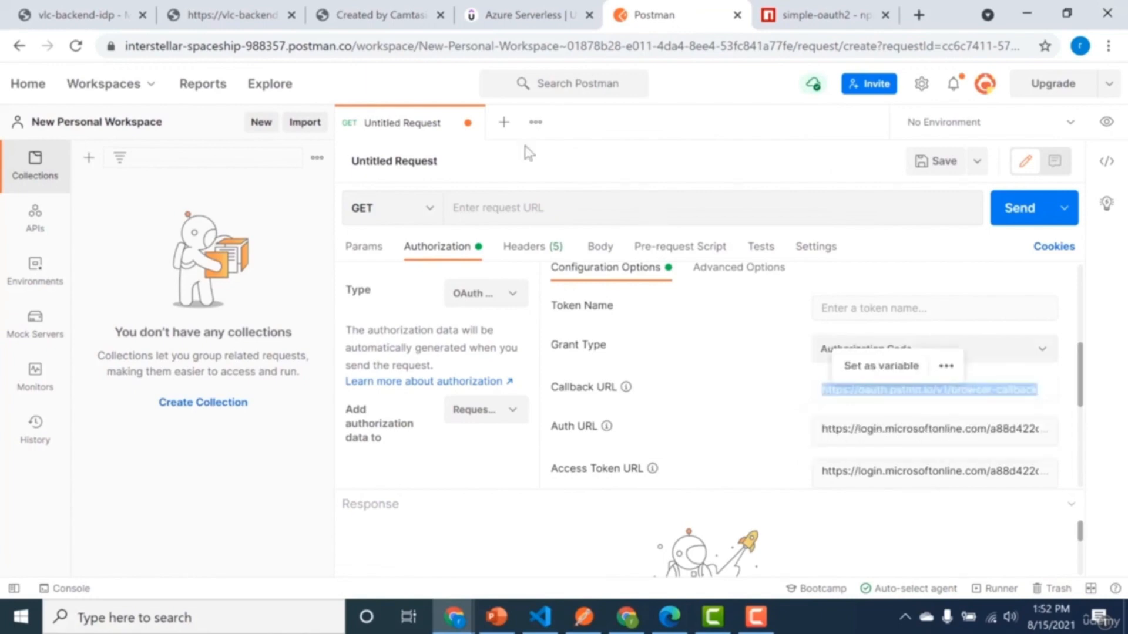
pyautogui.click(51, 8)
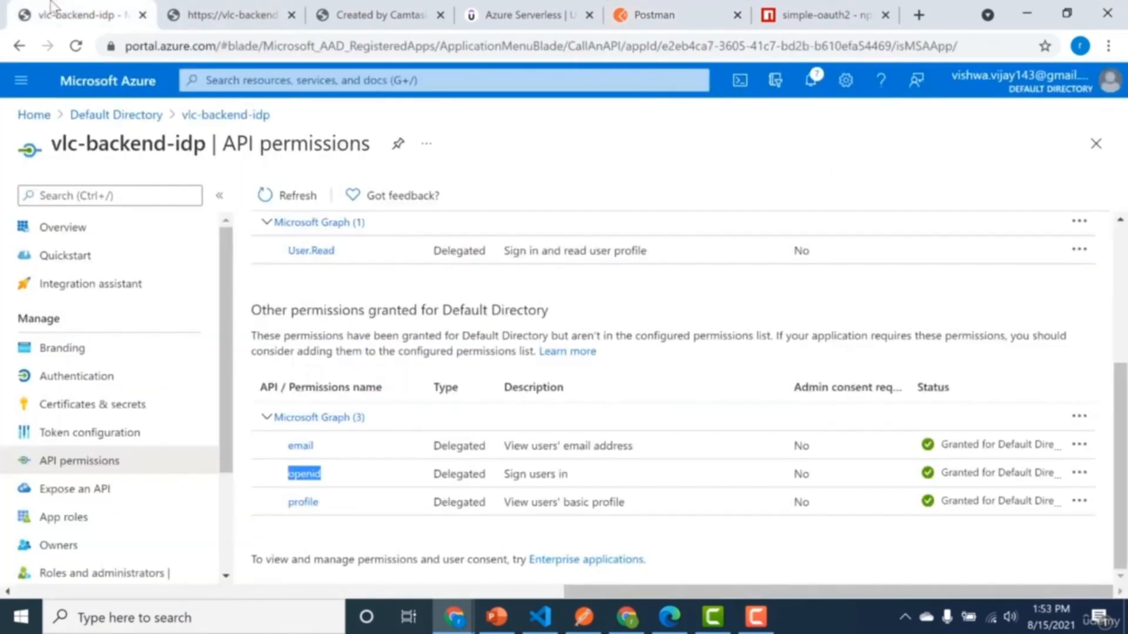
pyautogui.click(109, 378)
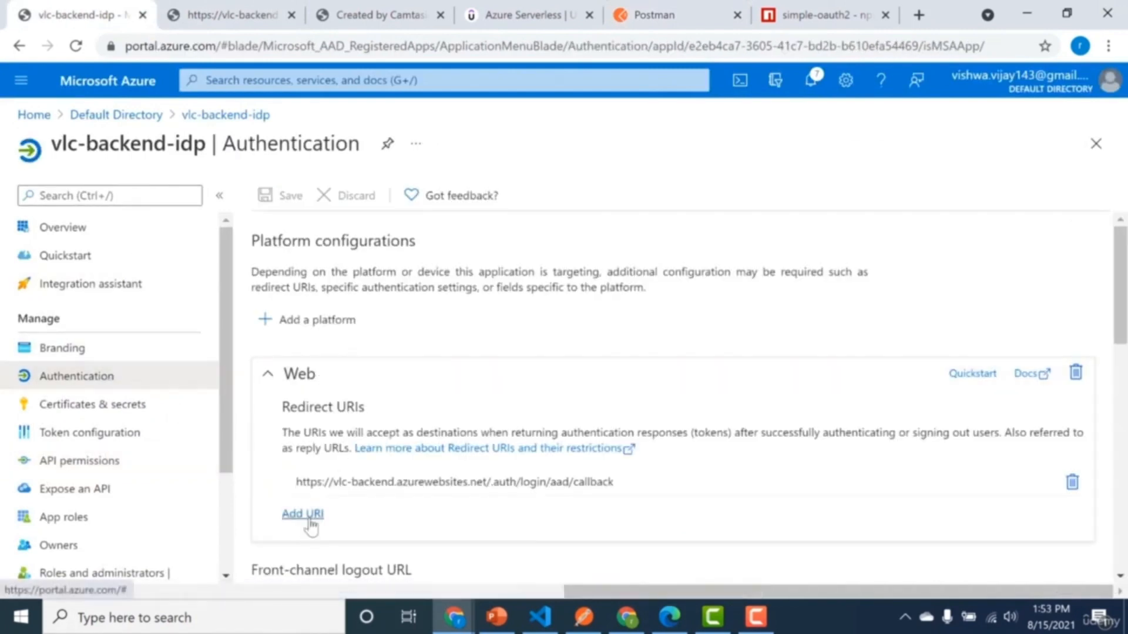
pyautogui.click(309, 323)
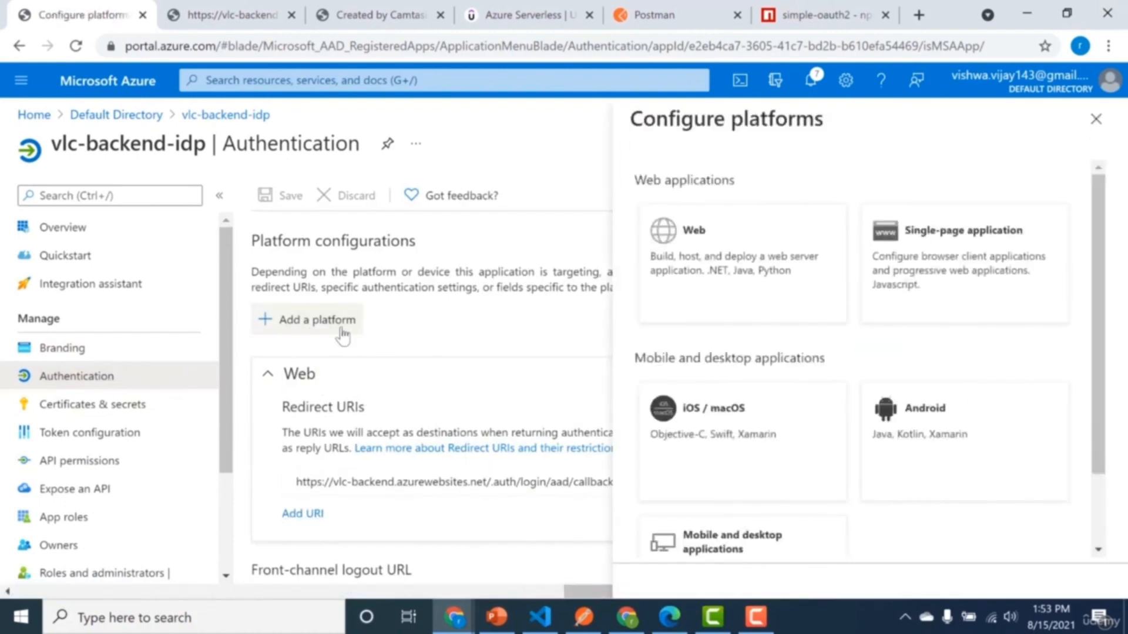
pyautogui.click(723, 299)
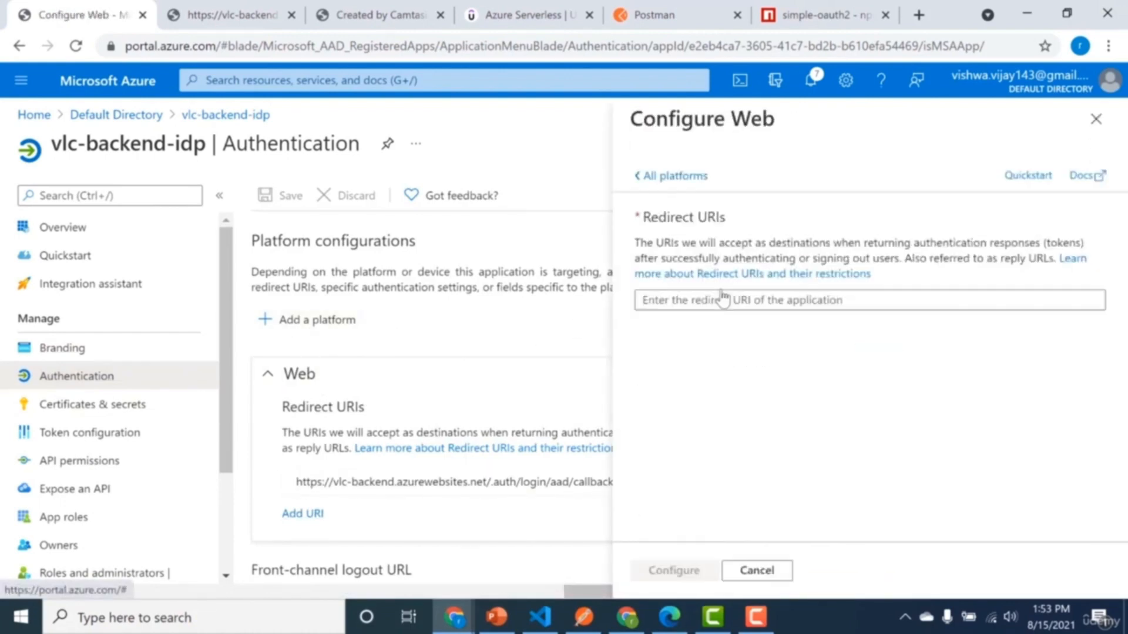
pyautogui.click(720, 300)
pyautogui.hotkey('ctrl', 'v')
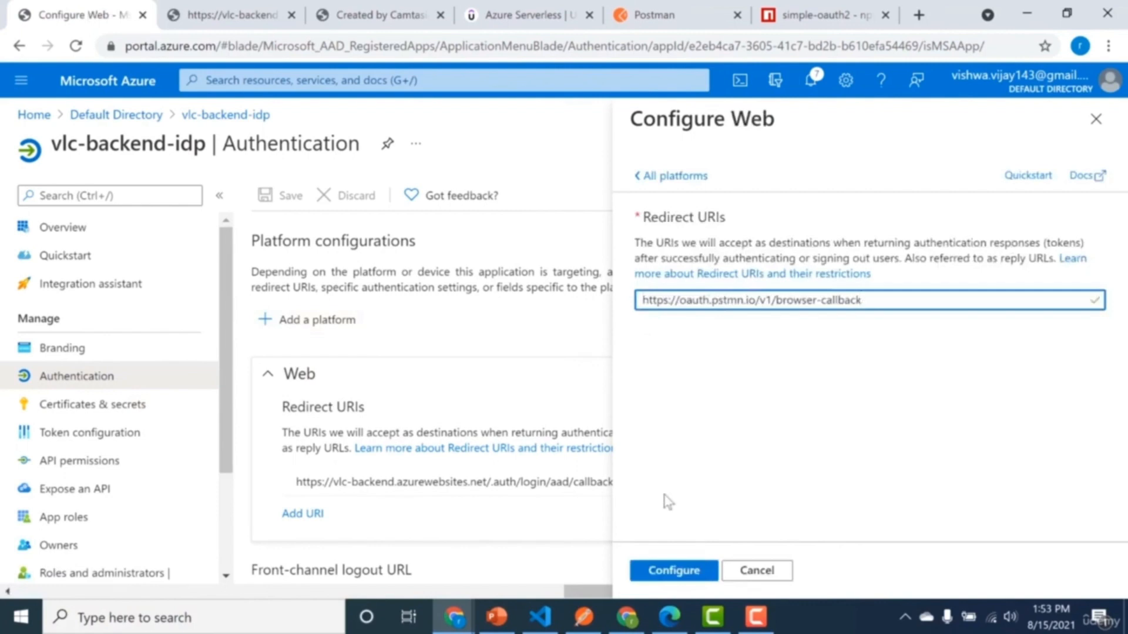
pyautogui.click(655, 576)
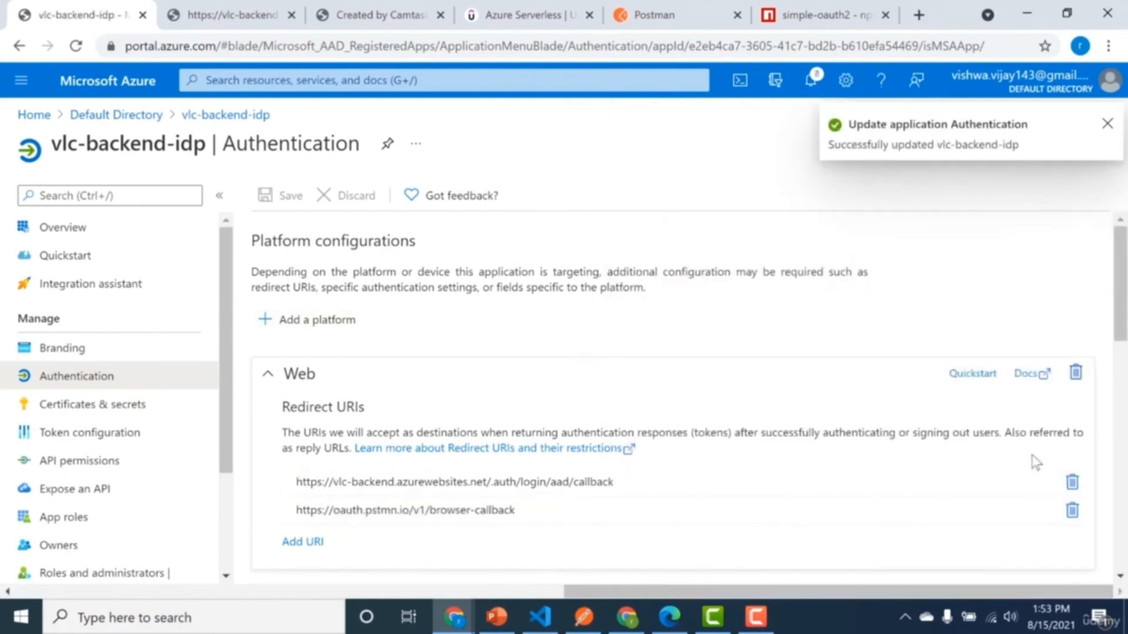
# Return to Postman and request a new access token with the completed OAuth 2.0 configuration.
pyautogui.click(669, 5)
pyautogui.click(728, 320)
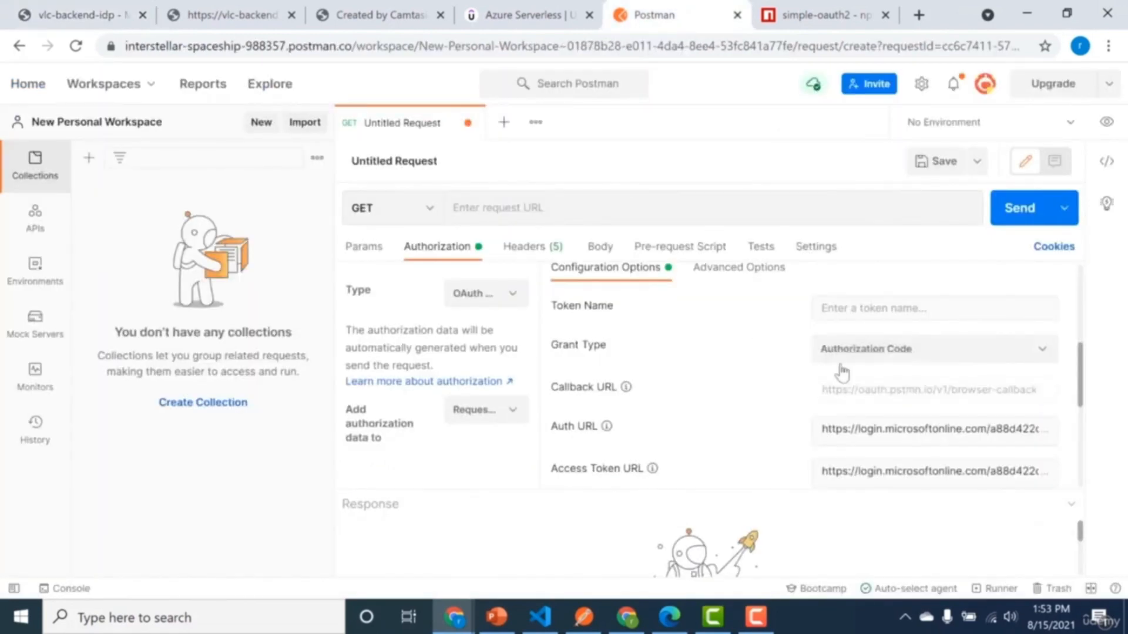
pyautogui.scroll(-5, 1079, 367)
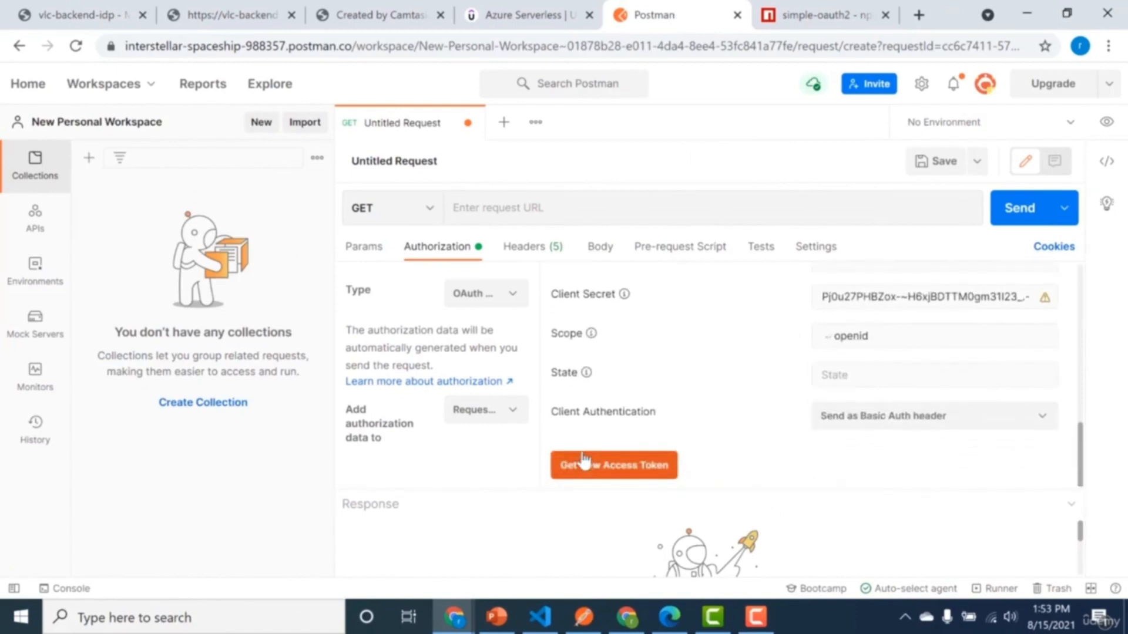
pyautogui.click(583, 461)
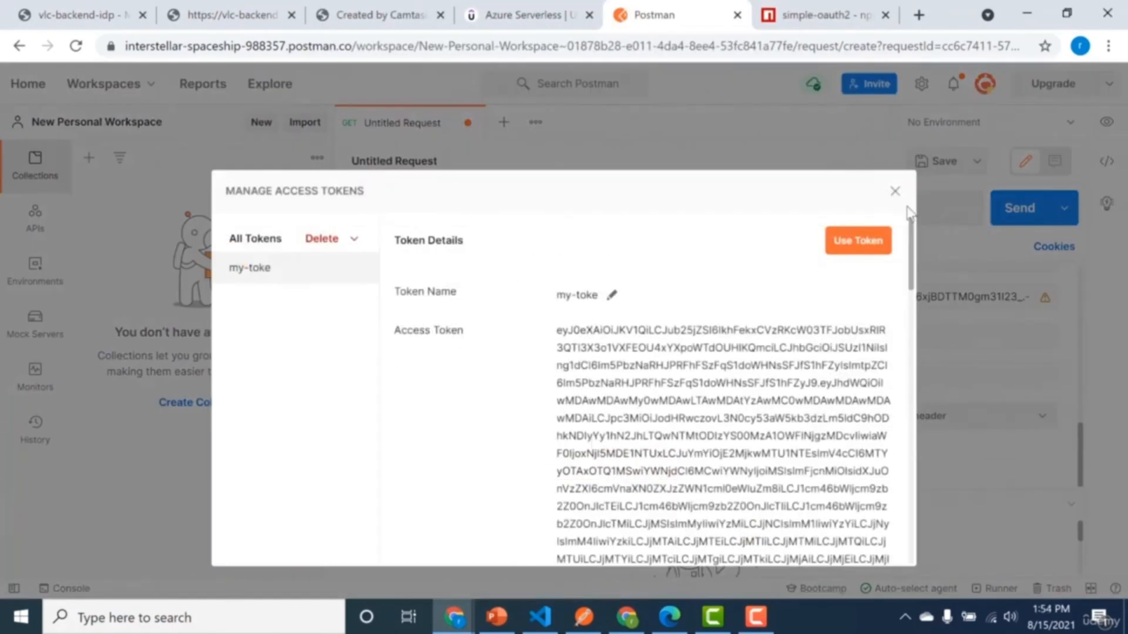
# Copy the full id_token value from the new token's details and close the access token dialog.
pyautogui.moveTo(911, 235); pyautogui.dragTo(911, 483)
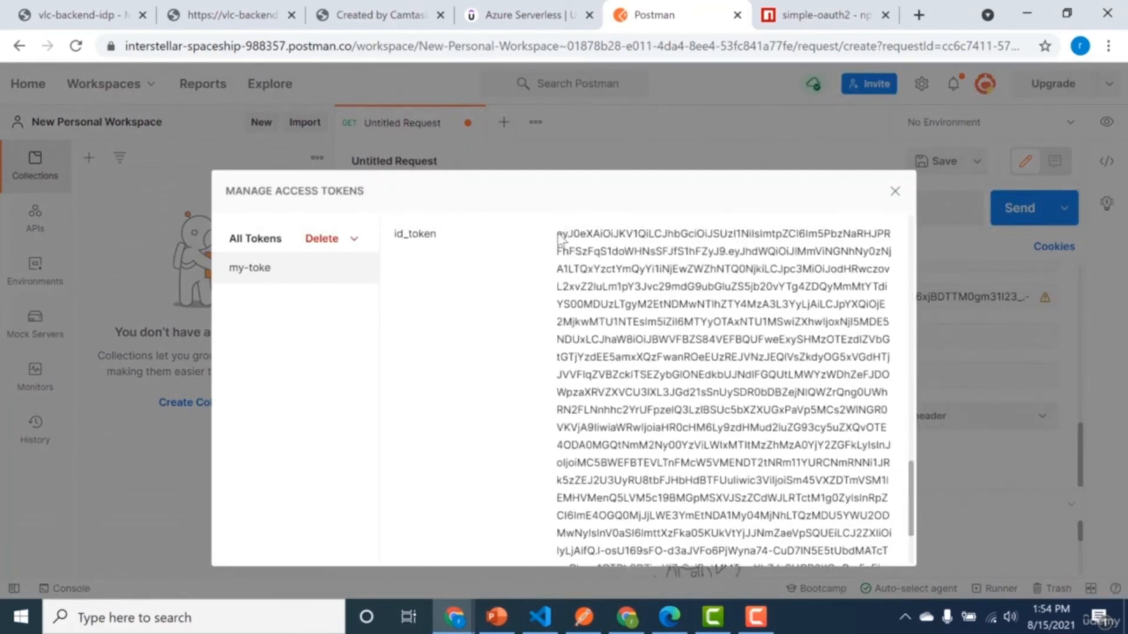
pyautogui.moveTo(559, 237); pyautogui.dragTo(625, 379)
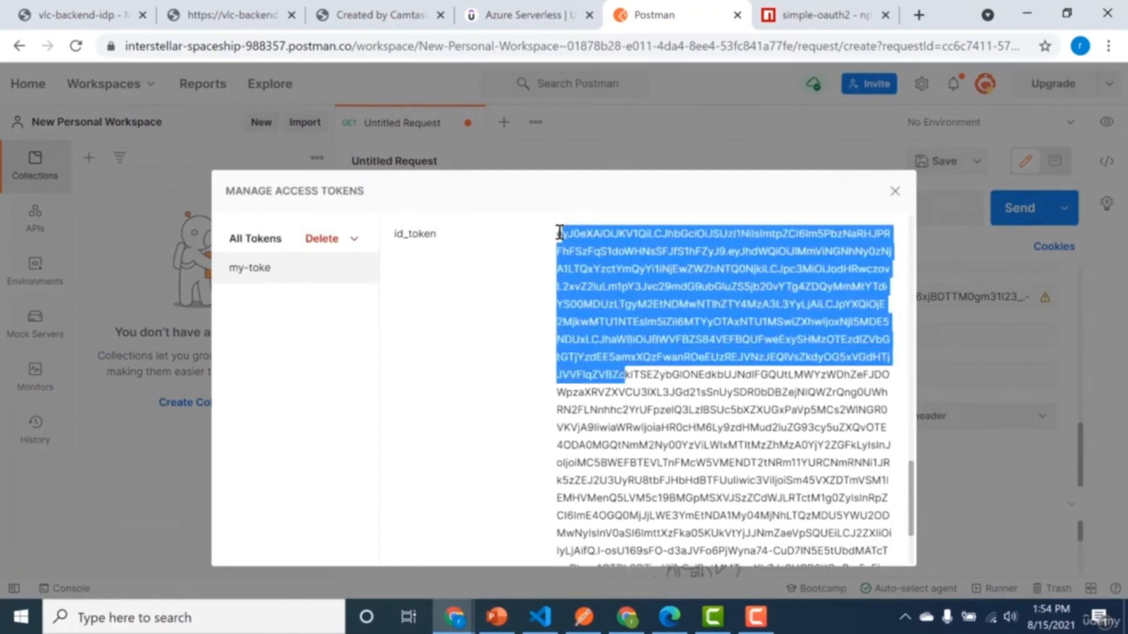
pyautogui.moveTo(559, 234); pyautogui.dragTo(770, 541)
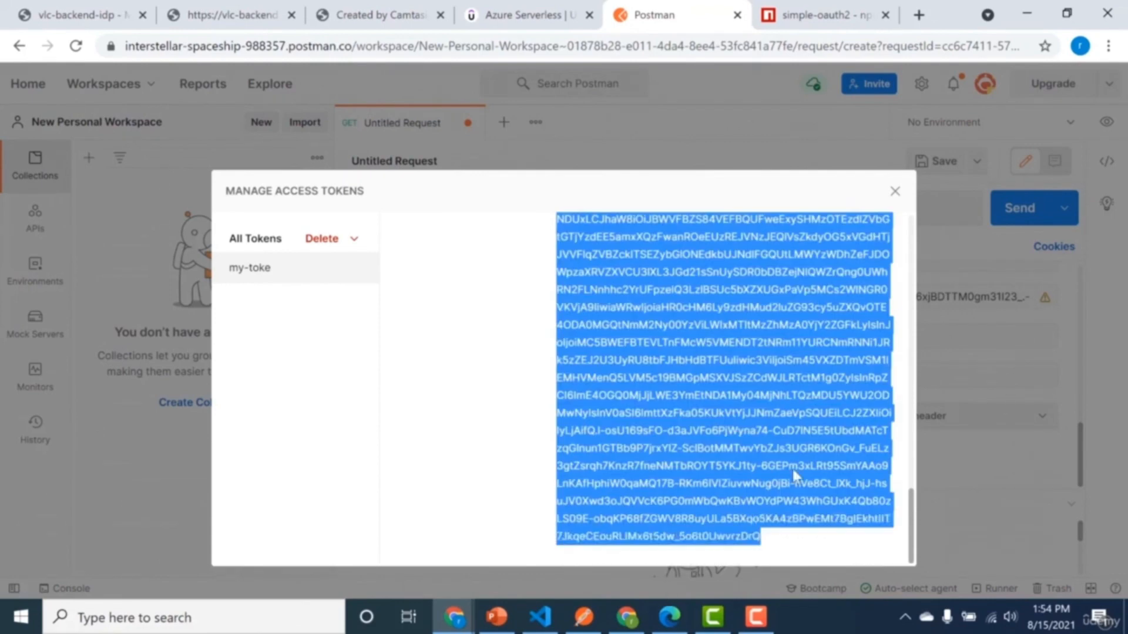
pyautogui.click(895, 191)
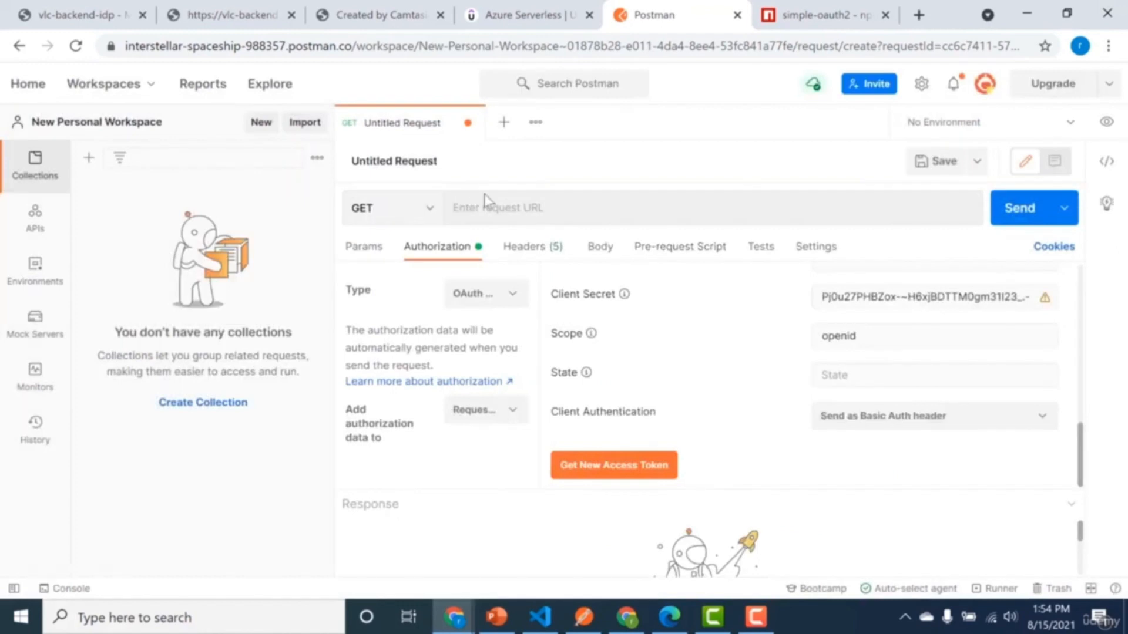
# Add an Authorization header to the request, with Bearer followed by the copied ID token as its value.
pyautogui.click(504, 249)
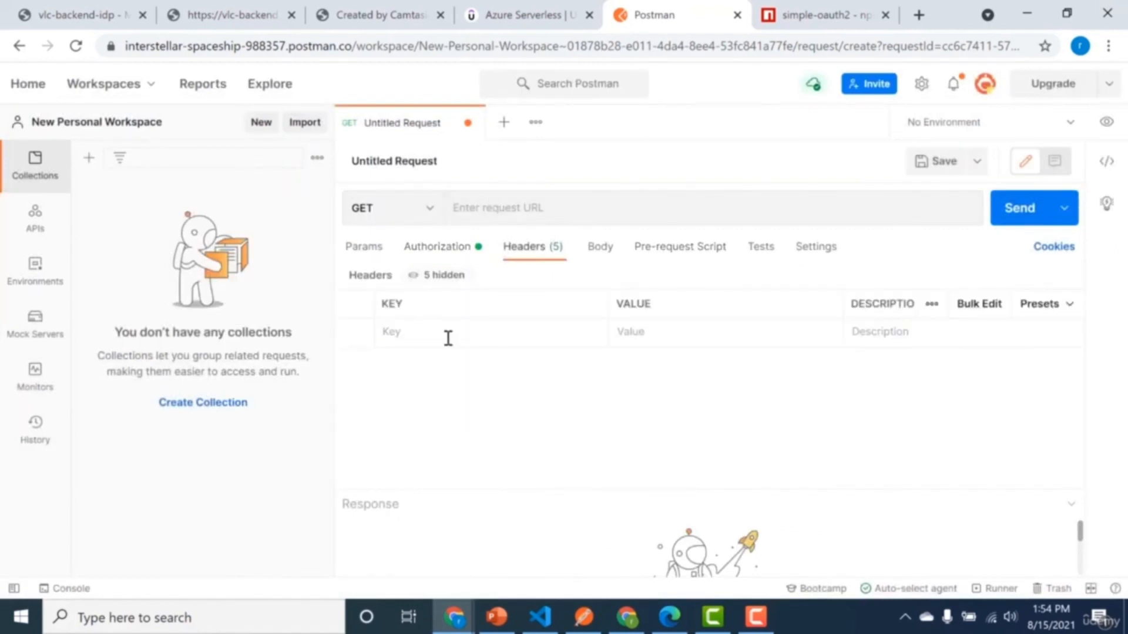
pyautogui.write('A')
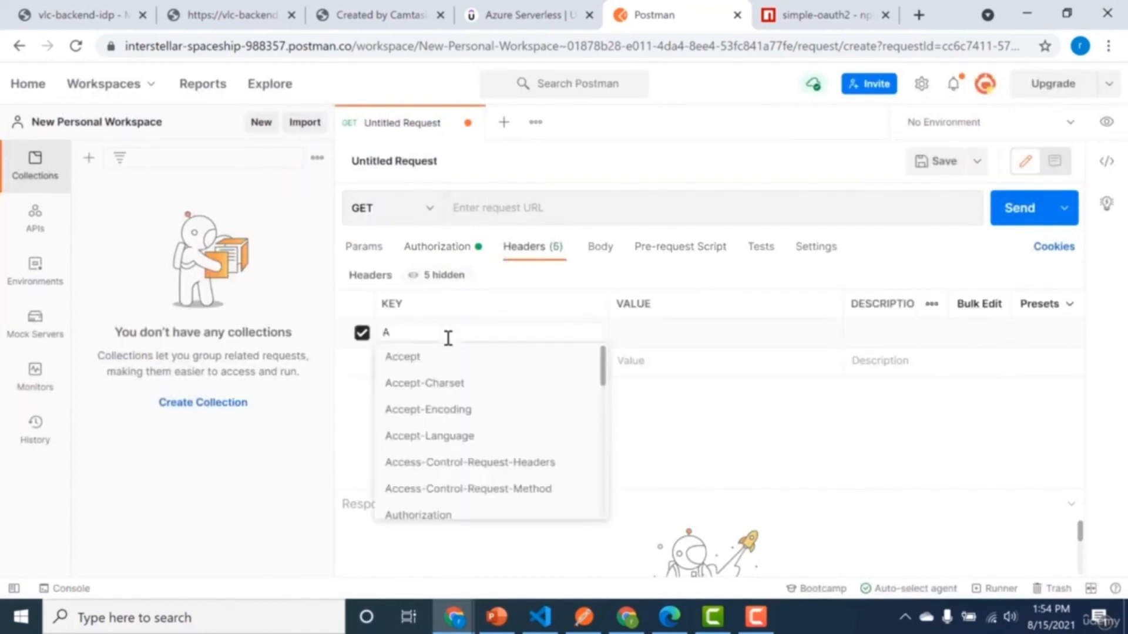
pyautogui.write('uth')
pyautogui.click(447, 358)
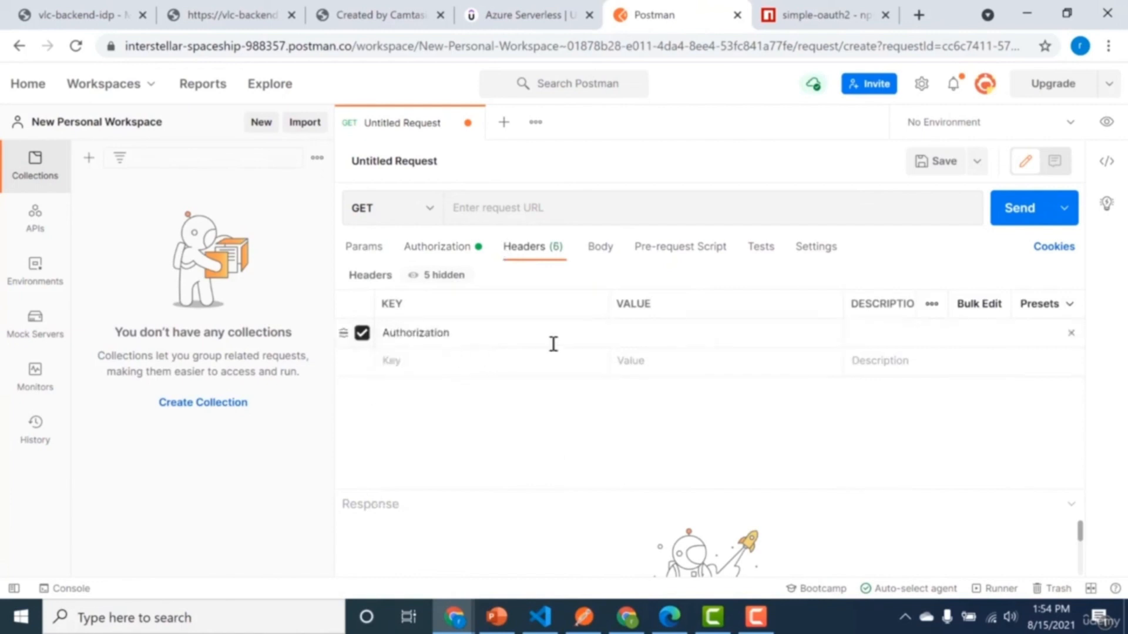
pyautogui.write('Bearer')
pyautogui.hotkey('ctrl', 'v')
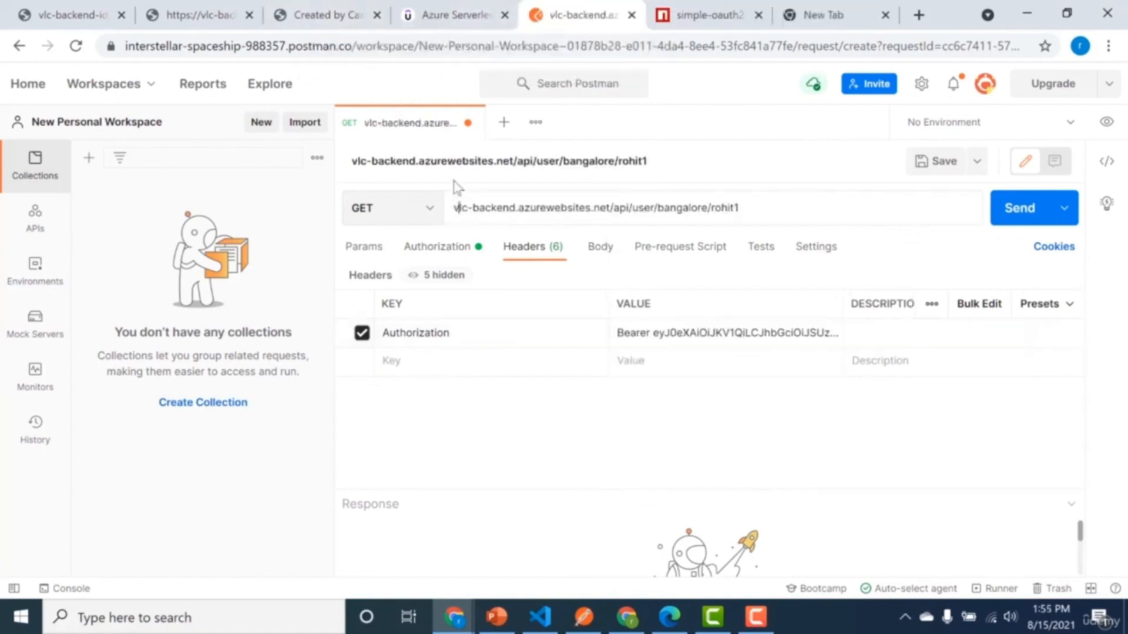
# Send the GET request to the vlc-backend.azurewebsites.net/api/user endpoint for a bangalore user and enlarge the response area.
pyautogui.click(996, 217)
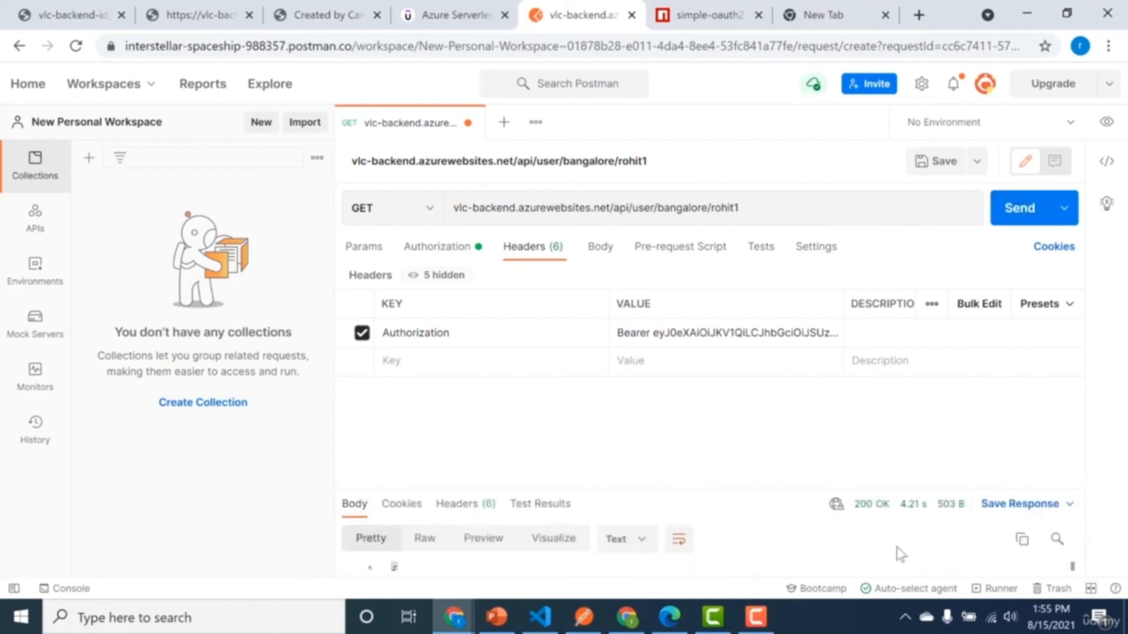
pyautogui.moveTo(846, 491); pyautogui.dragTo(846, 356)
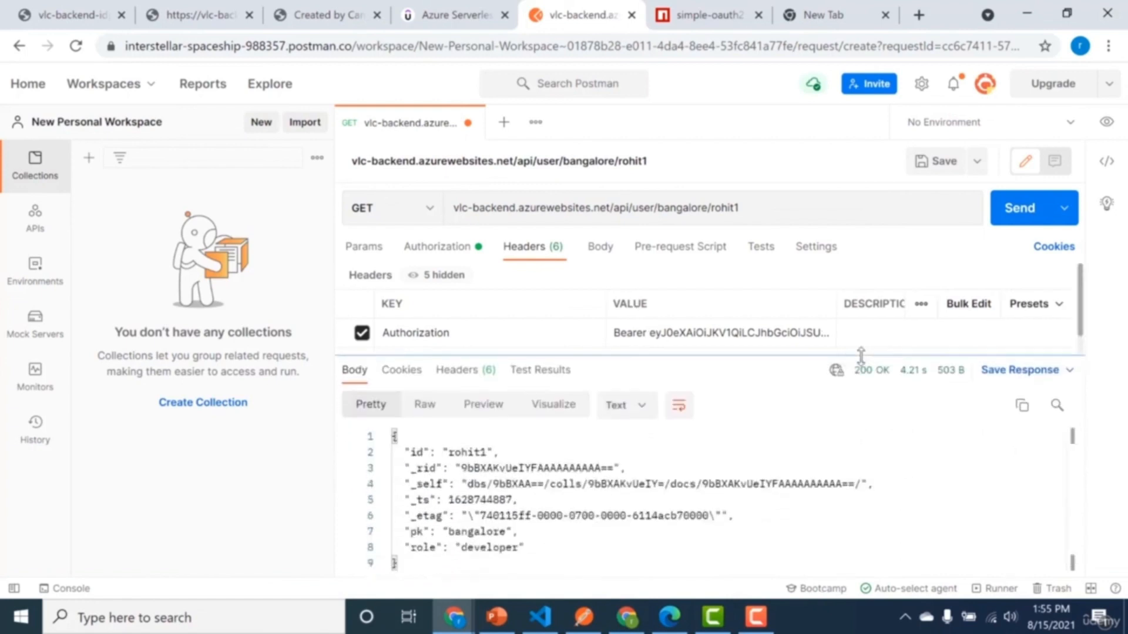
pyautogui.click(596, 208)
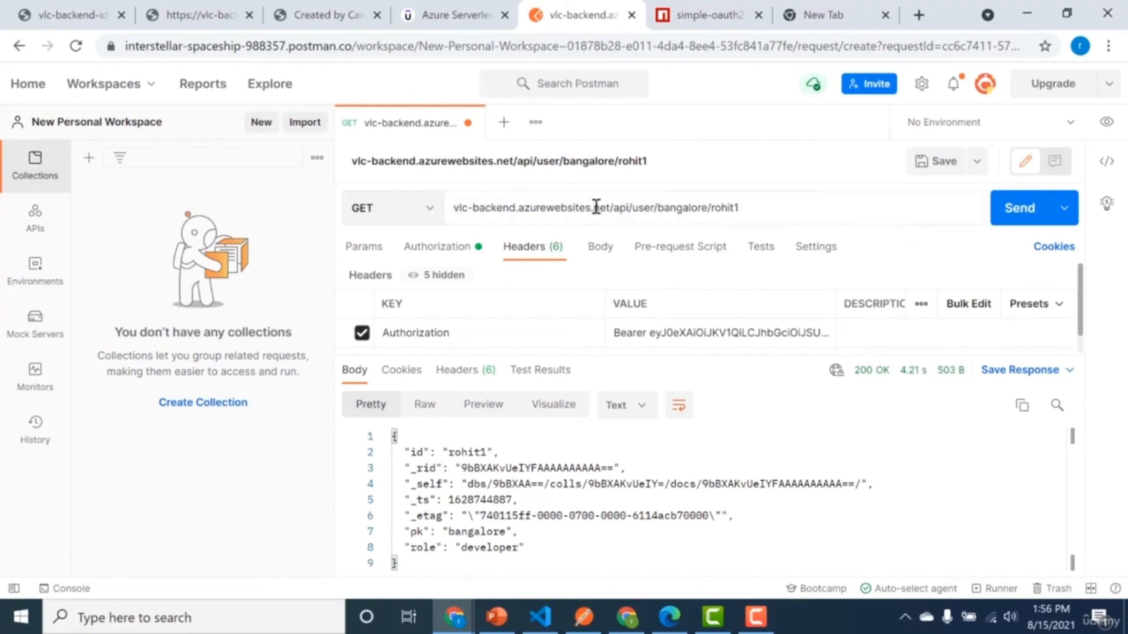